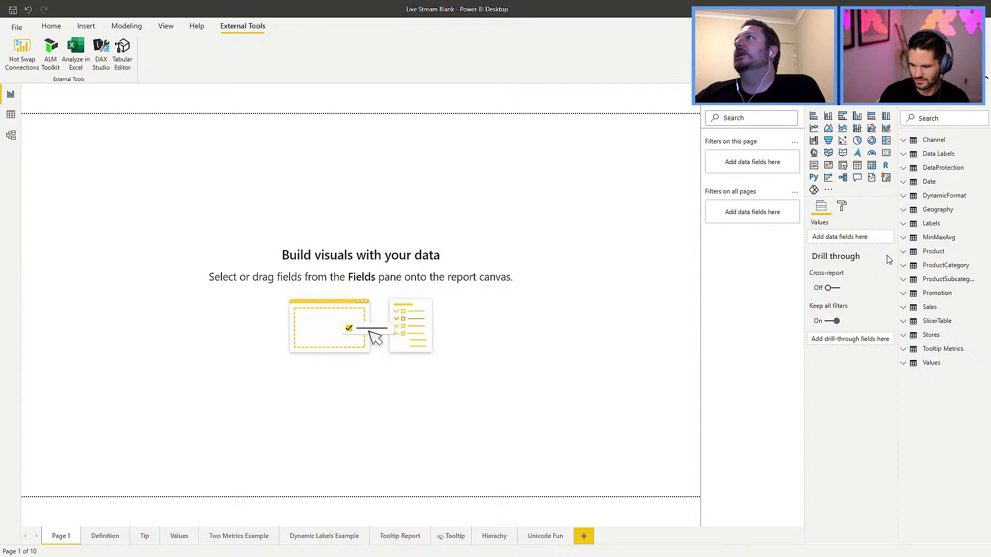
Select the Cost measure in the Sales table and examine its display format options.
click(909, 308)
scroll(909, 313, down, 1)
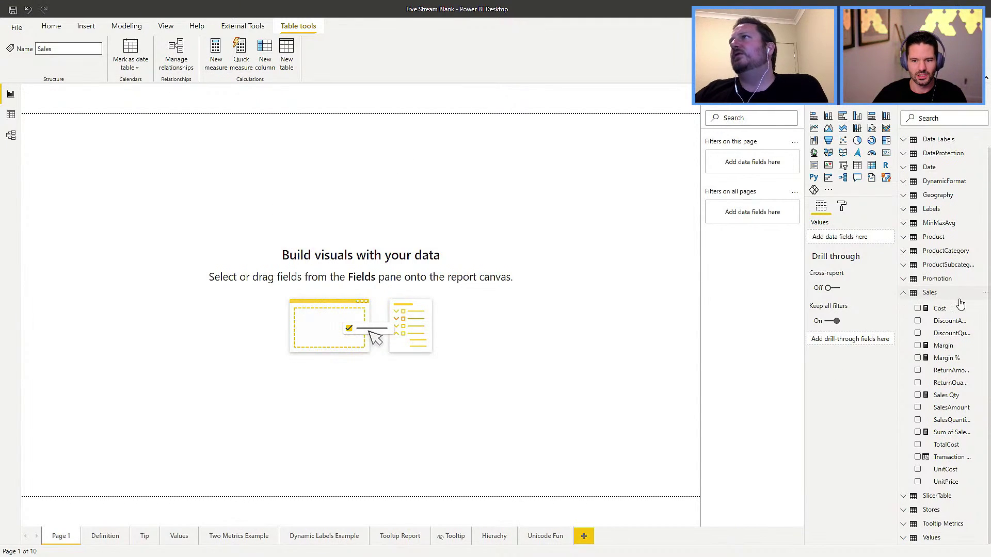
click(940, 308)
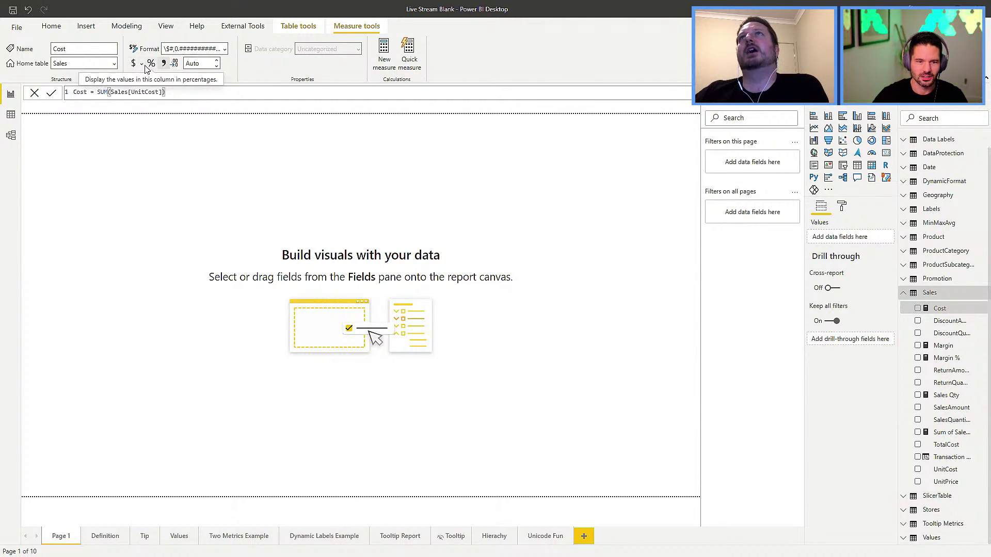
click(225, 49)
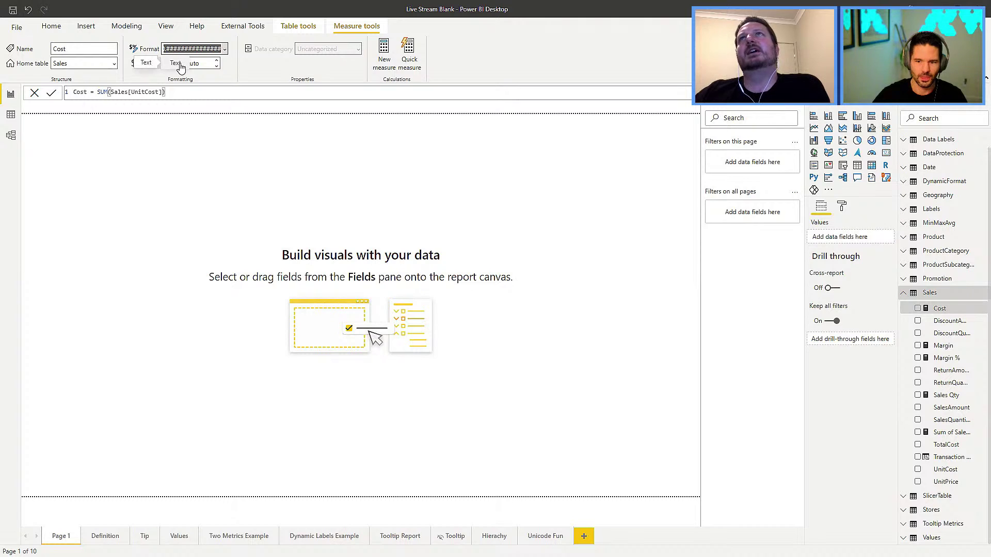
click(275, 74)
click(202, 49)
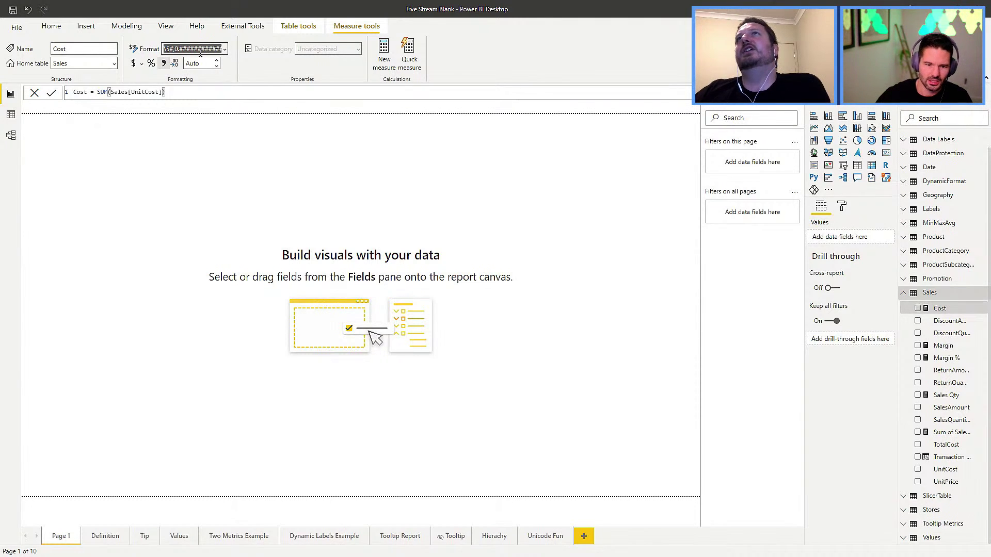
click(239, 60)
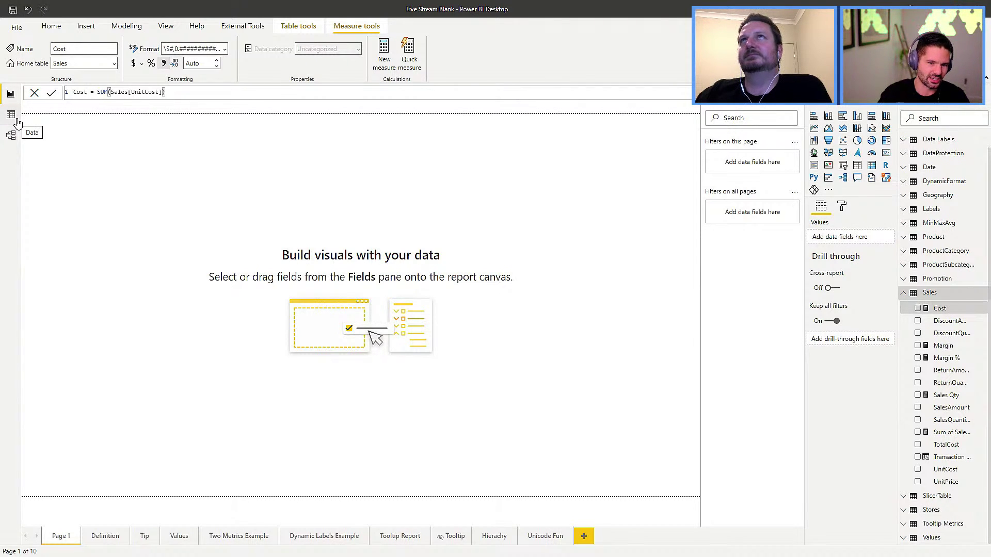
Inspect the Format choices for the Sales table's Cost measure in the model view.
click(11, 135)
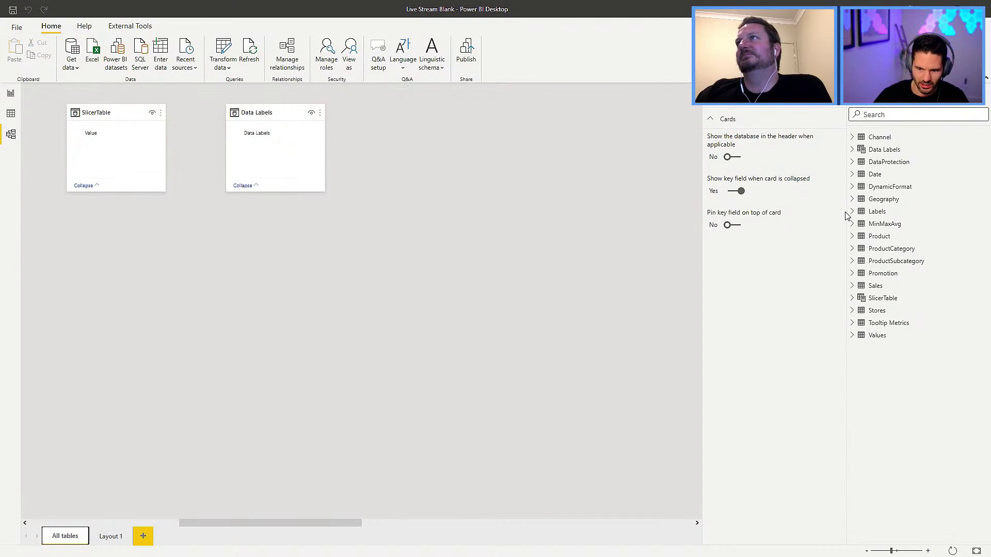
click(853, 225)
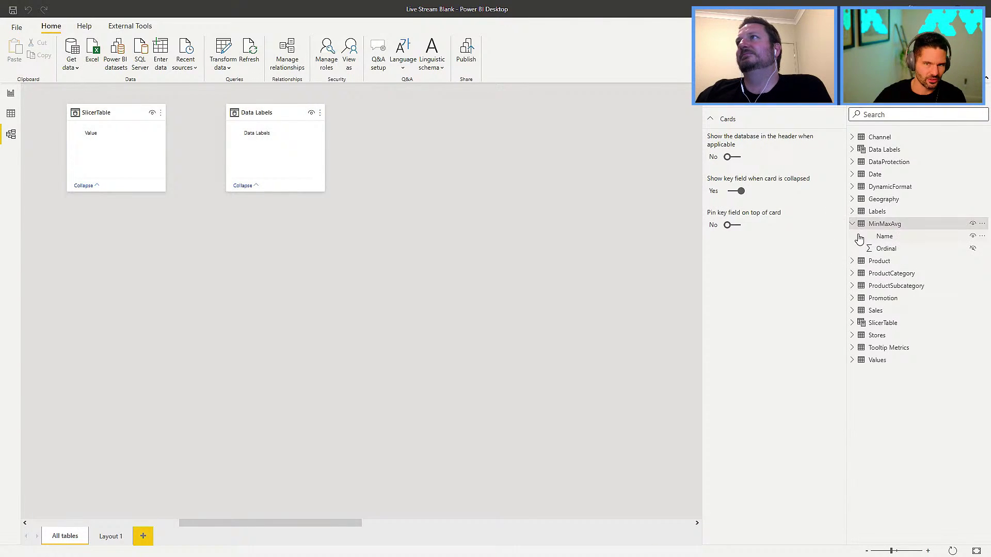
click(853, 310)
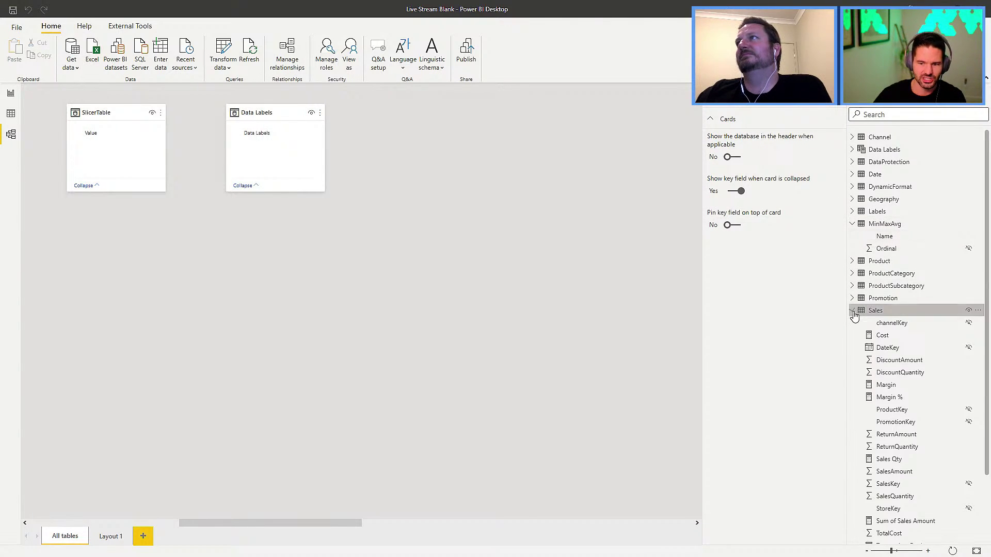
click(884, 336)
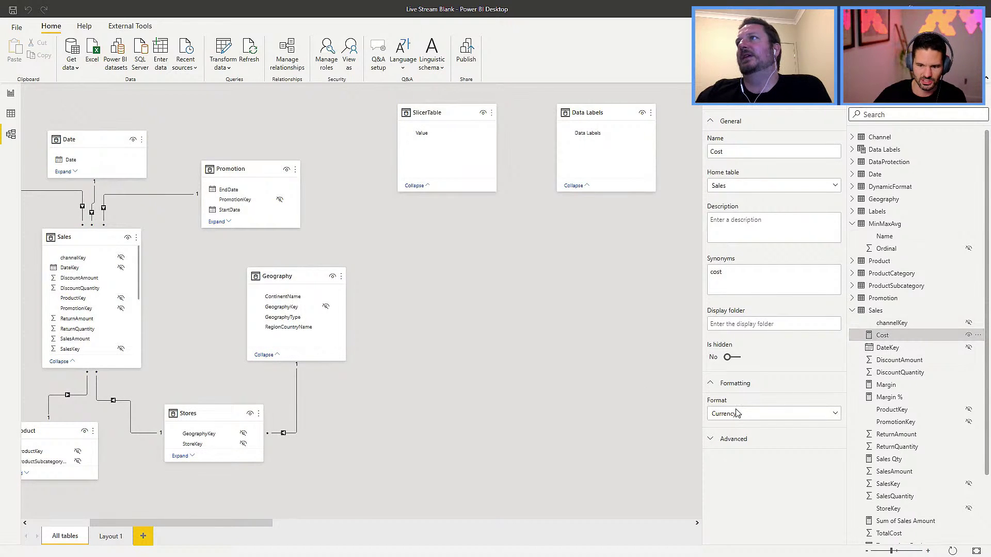
click(738, 415)
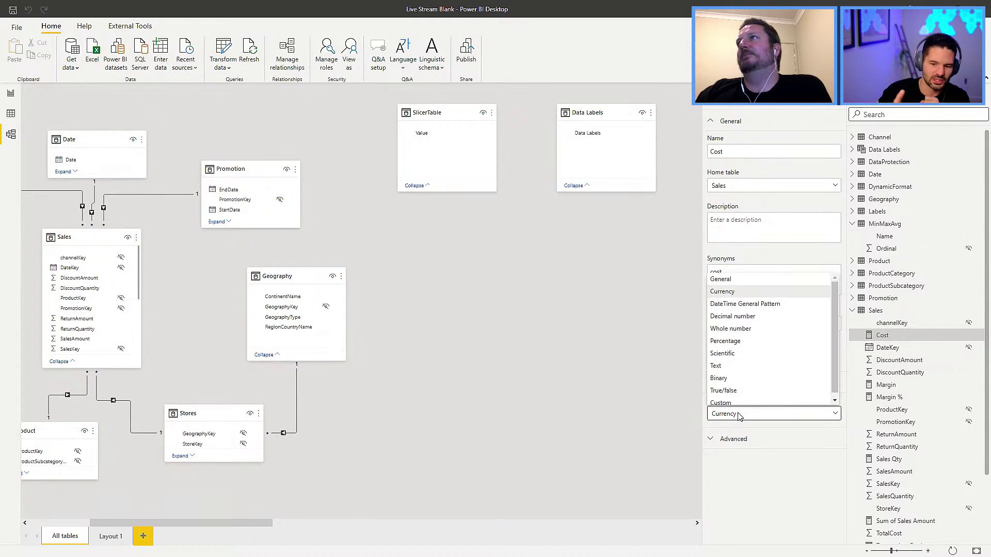
click(644, 392)
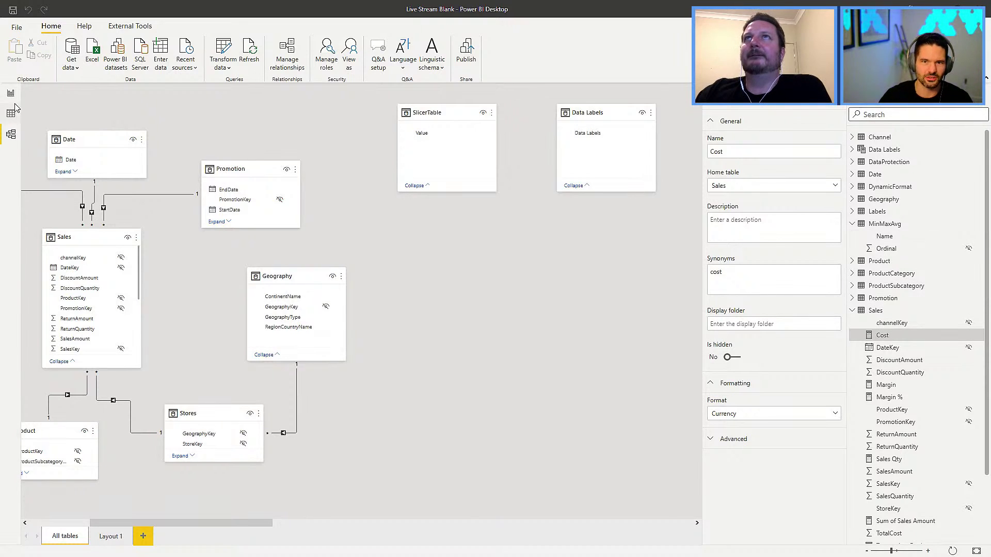
View the rows of the MinMaxAvg table in the data view and open the report's Definition page.
click(13, 97)
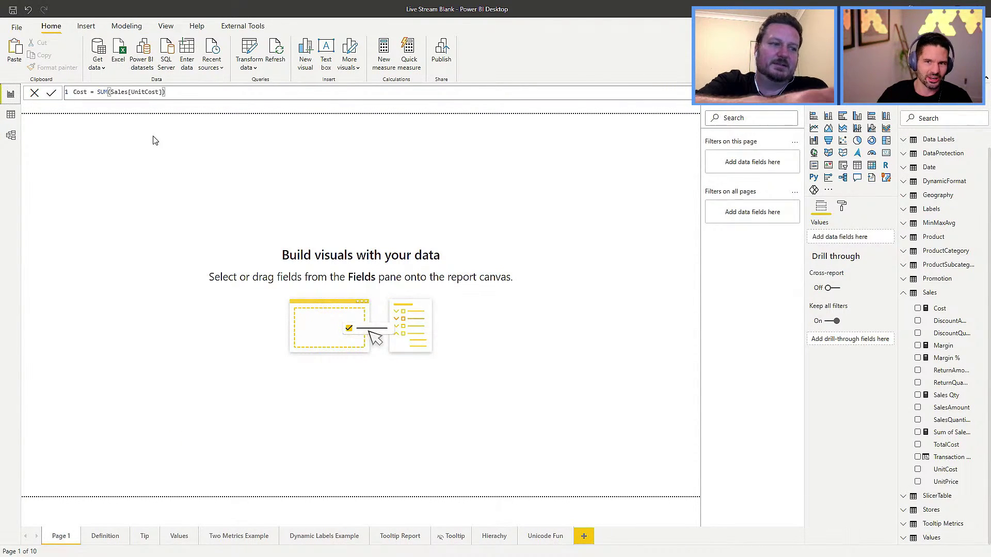
click(11, 115)
click(927, 236)
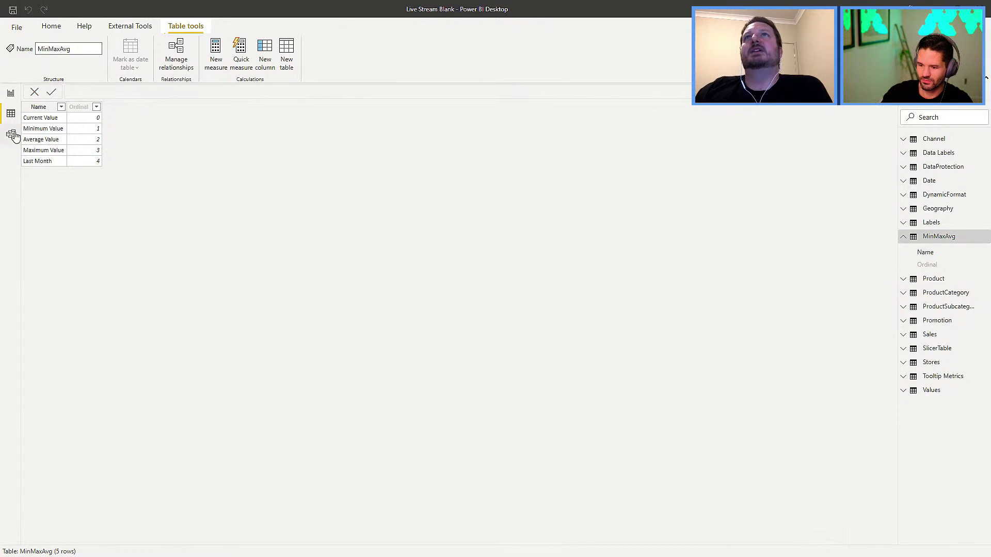
click(11, 96)
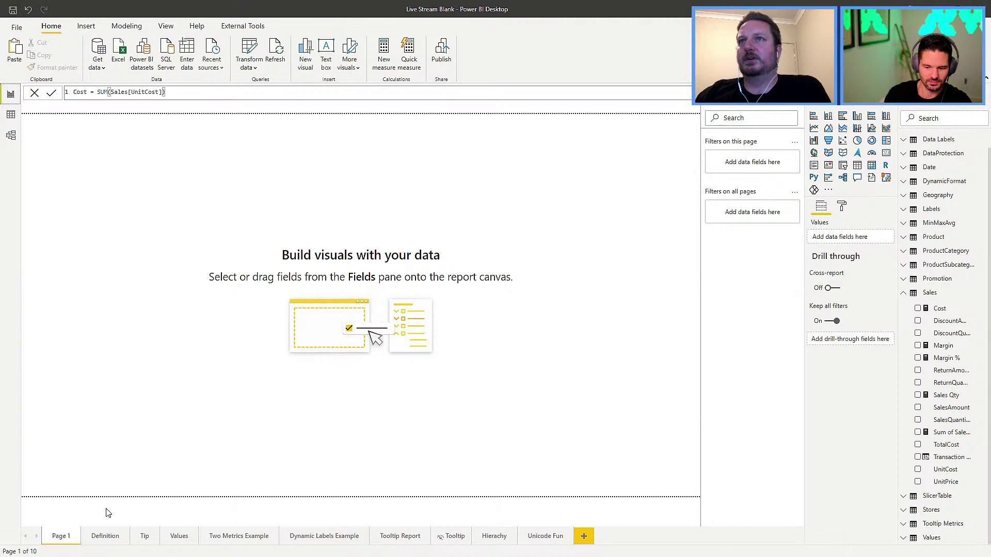
click(106, 537)
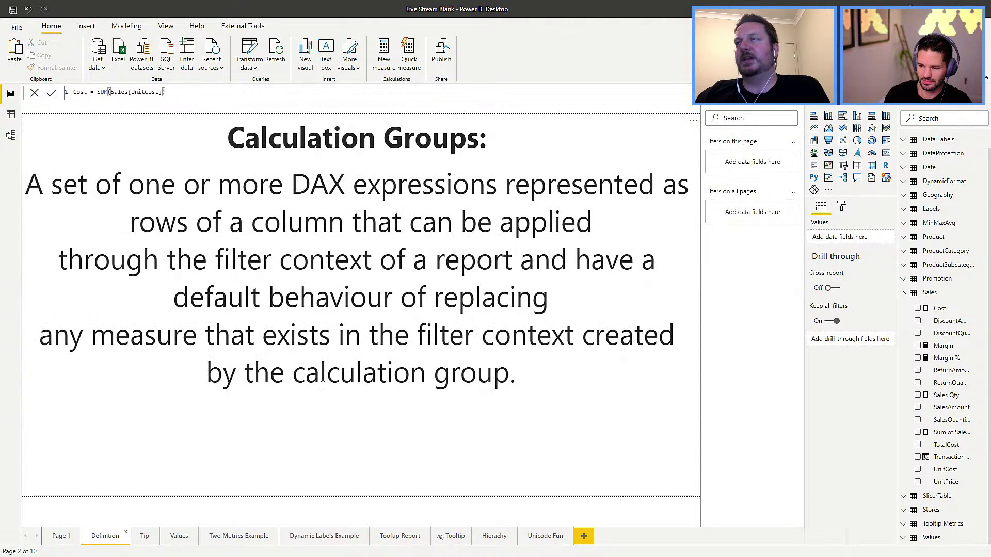
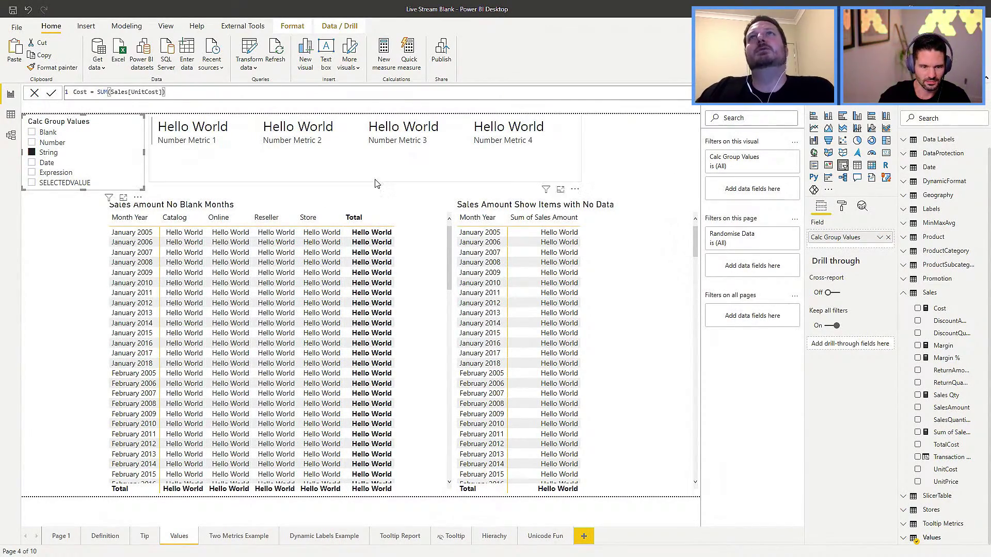
Clear the String selection in the Calc Group Values slicer and select the Sales Amount No Blank Months matrix.
click(442, 276)
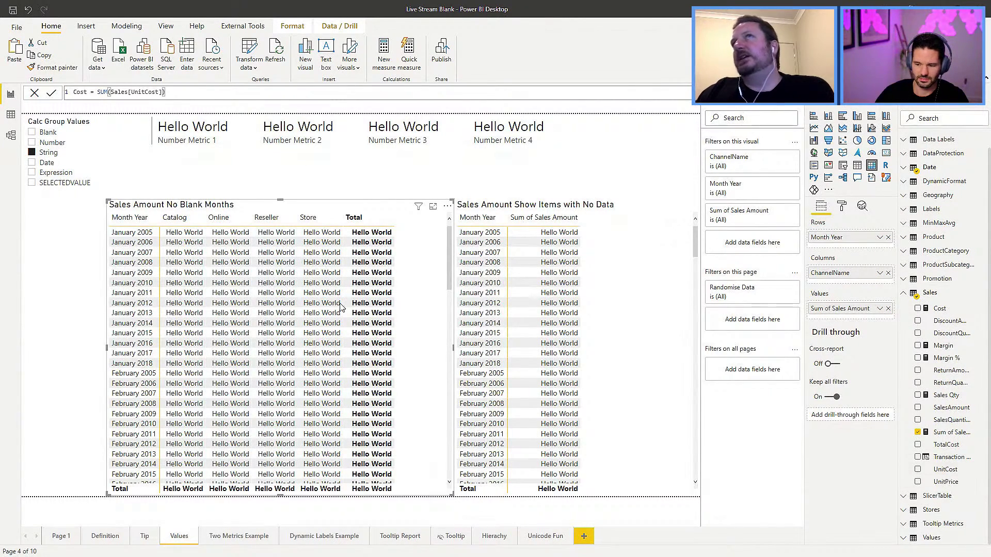
click(31, 152)
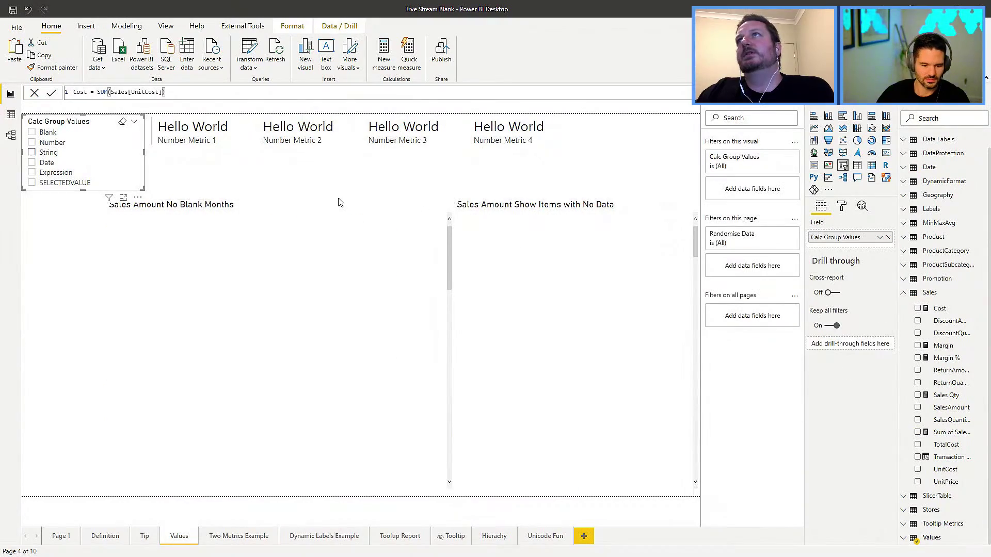
click(403, 221)
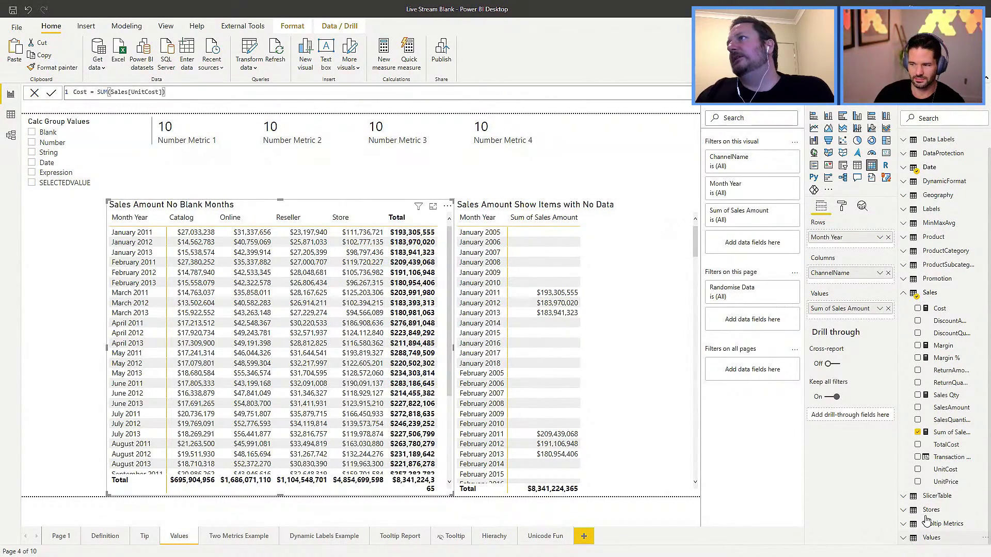
Add the Values table's Name field to the matrix rows below Month Year and expand all rows down one level.
click(927, 537)
scroll(929, 523, down, 1)
drag(904, 493, 850, 250)
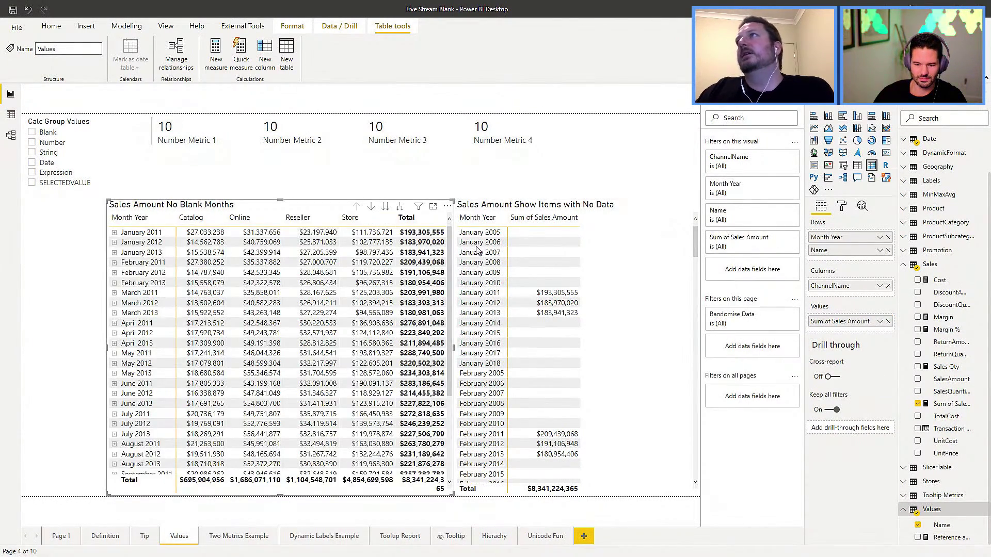
click(400, 207)
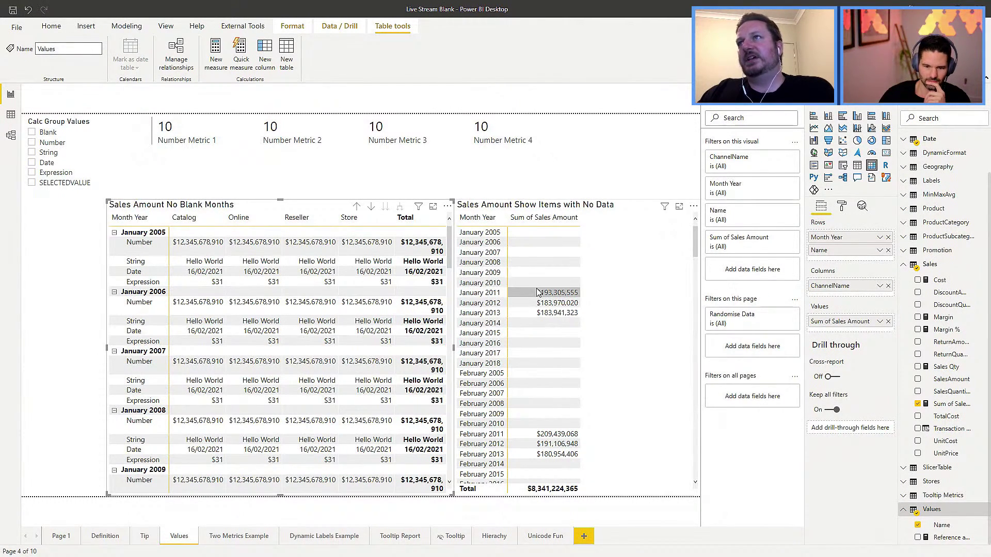
Remove Name from the matrix rows and filter the page by Expression in the Calc Group Values slicer.
click(888, 251)
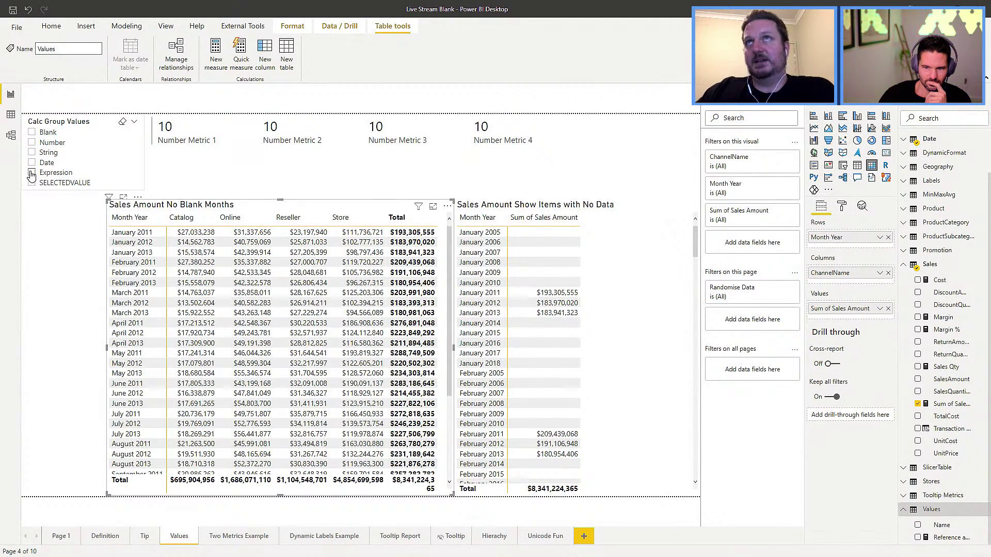
click(32, 172)
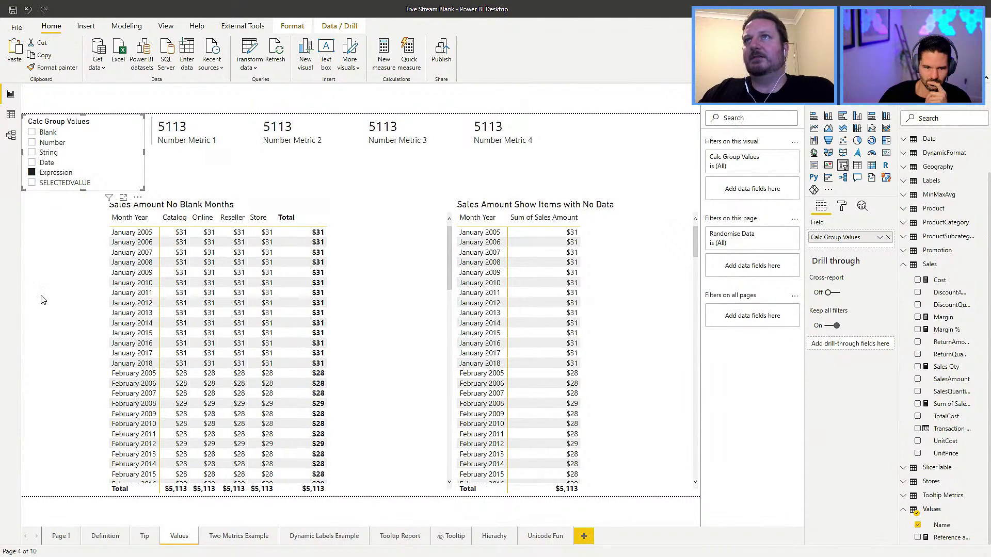
scroll(226, 288, down, 4)
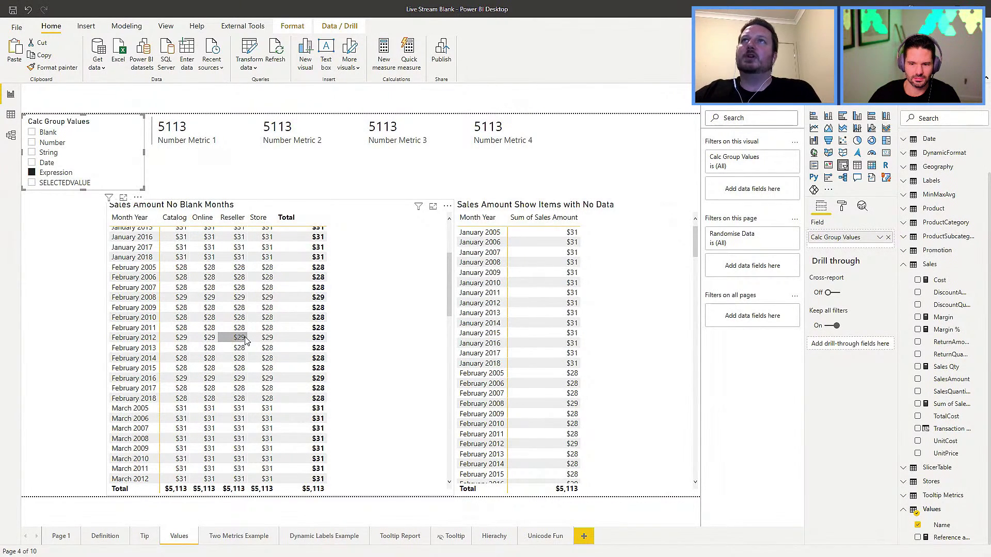
View the Reference a Calc Group measure's formula and add a card visual that shows this measure.
click(932, 538)
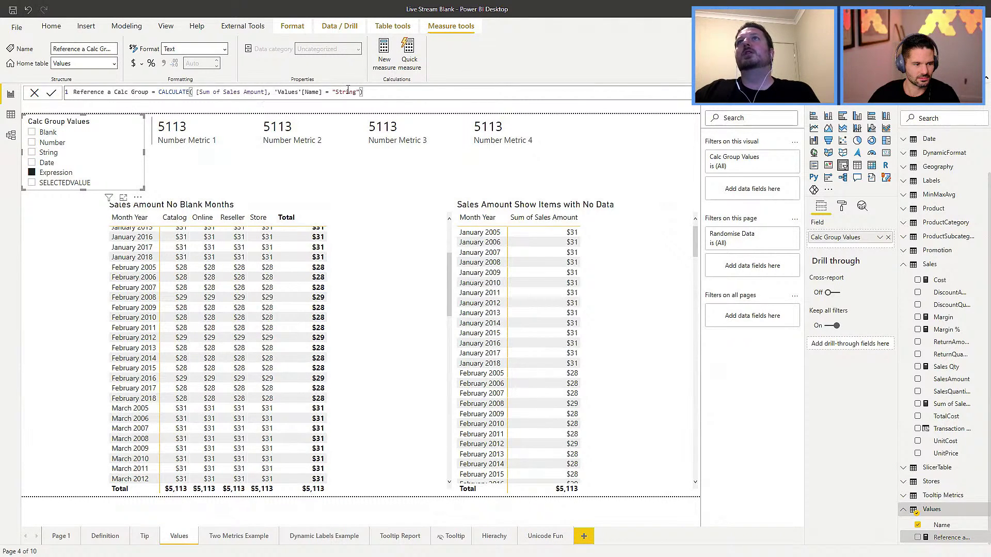
key(Escape)
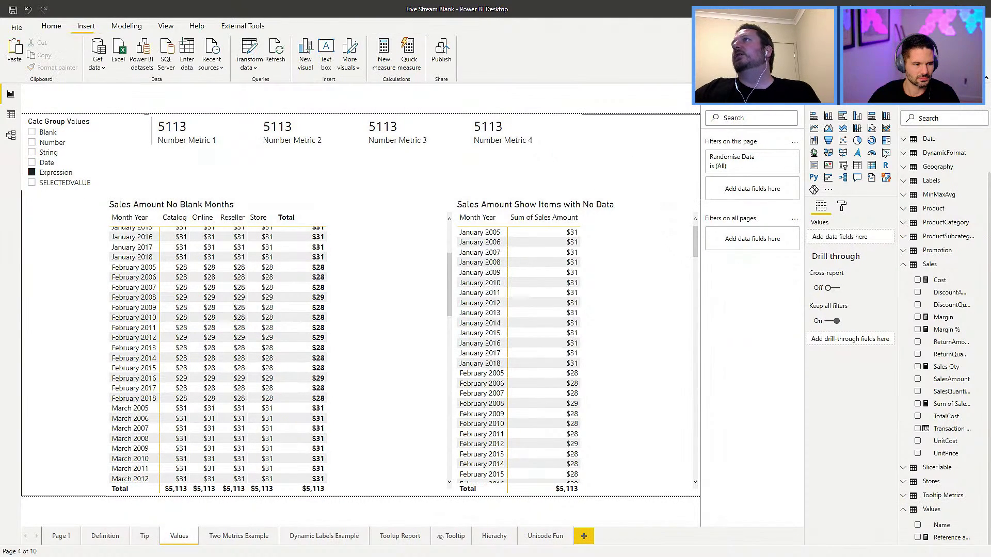
click(886, 153)
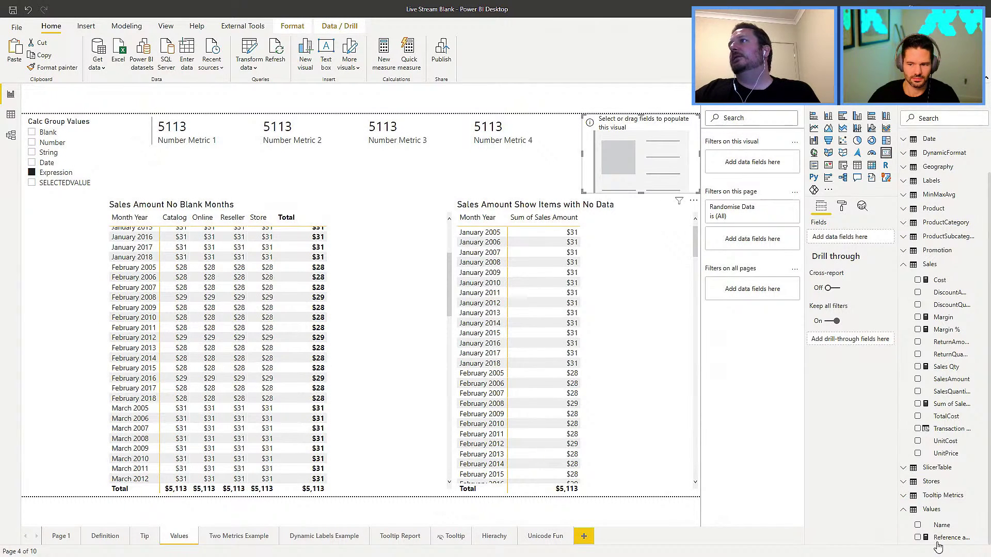
drag(941, 539, 624, 161)
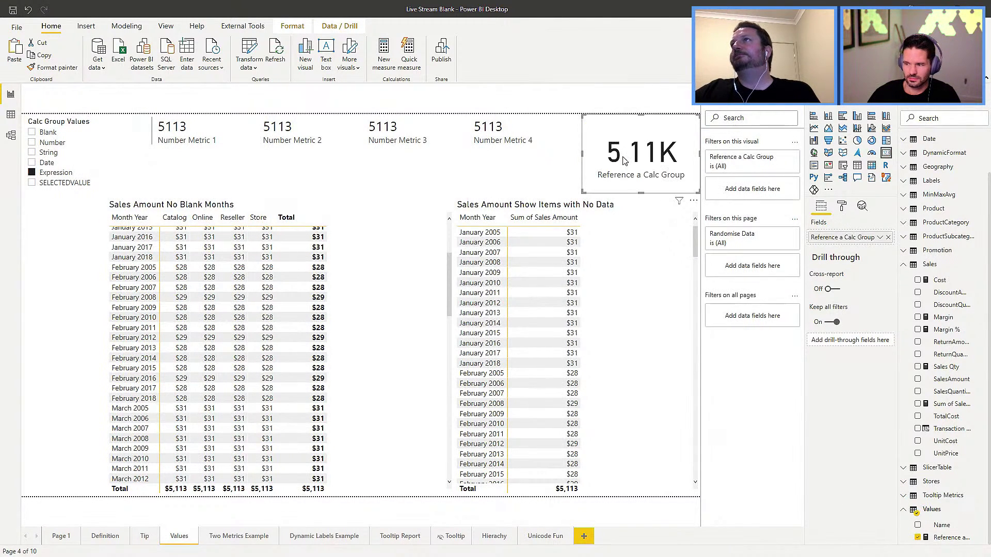
Clear the Expression selection in the Calc Group Values slicer and widen the Reference a Calc Group card.
click(32, 173)
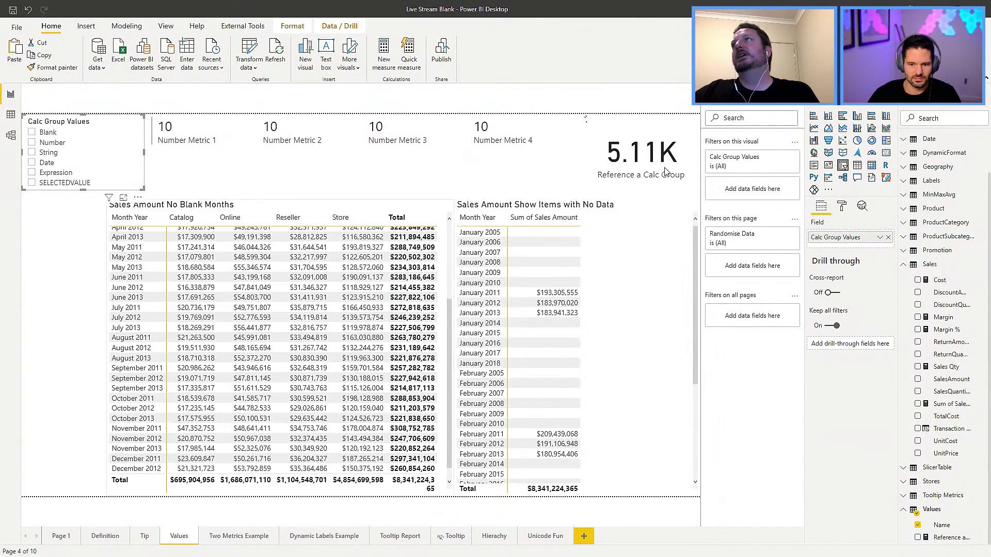
drag(538, 165, 500, 165)
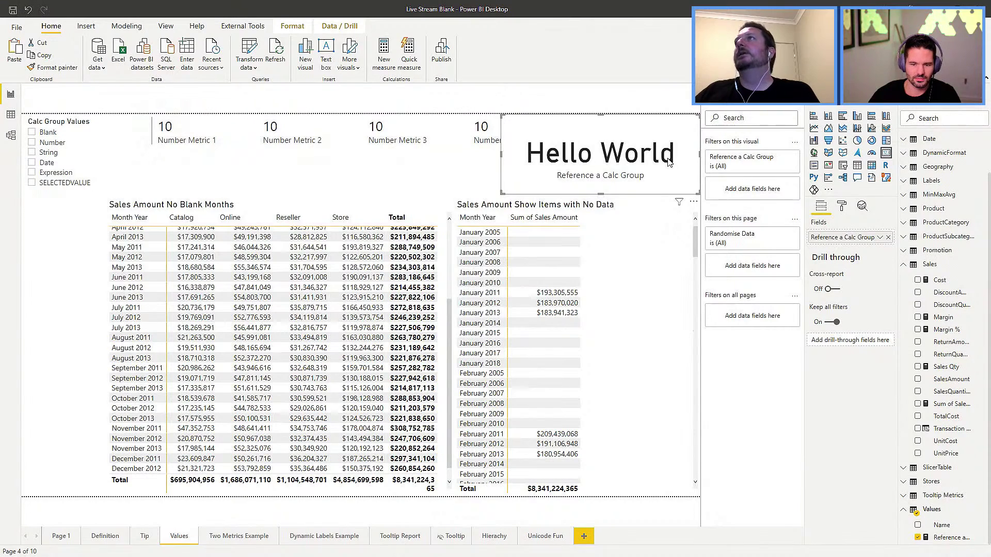
Delete the Reference a Calc Group card and add a slicer based on the MinMaxAvg table's Name field.
key(Delete)
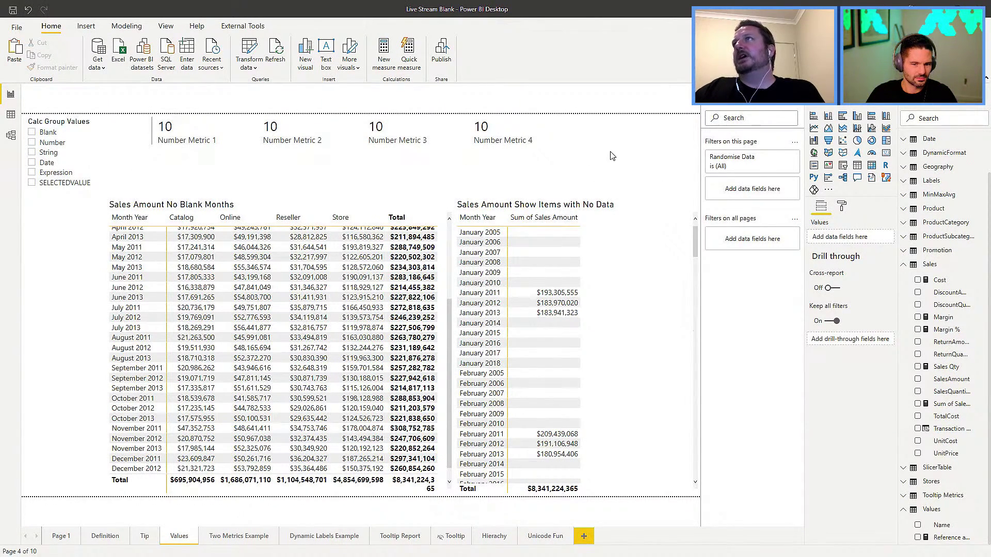
click(843, 166)
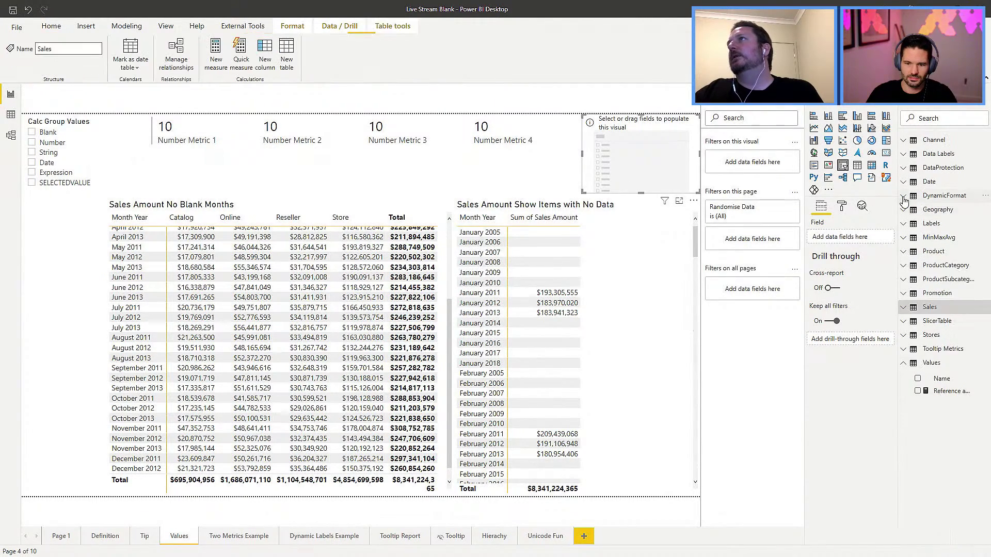
click(907, 268)
click(914, 195)
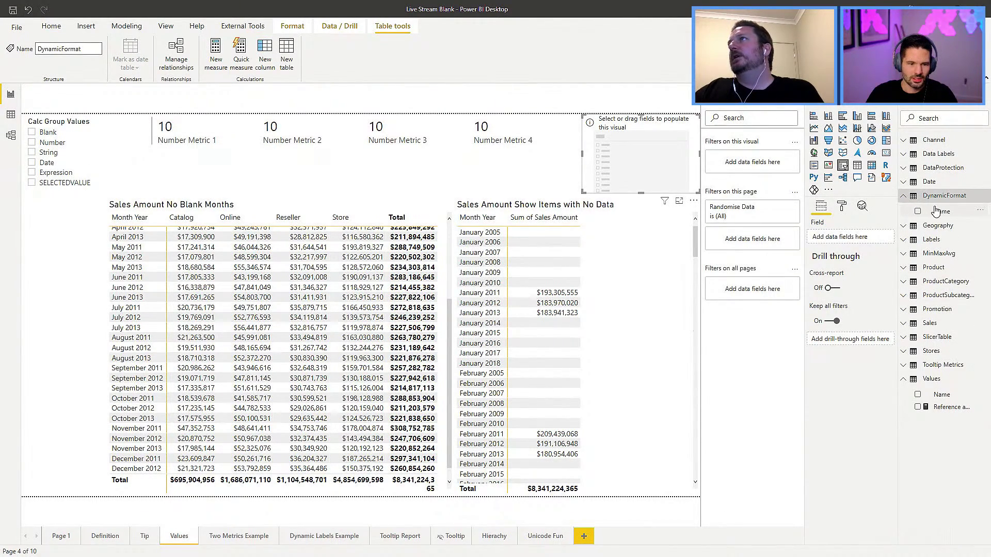
click(908, 254)
drag(941, 269, 849, 241)
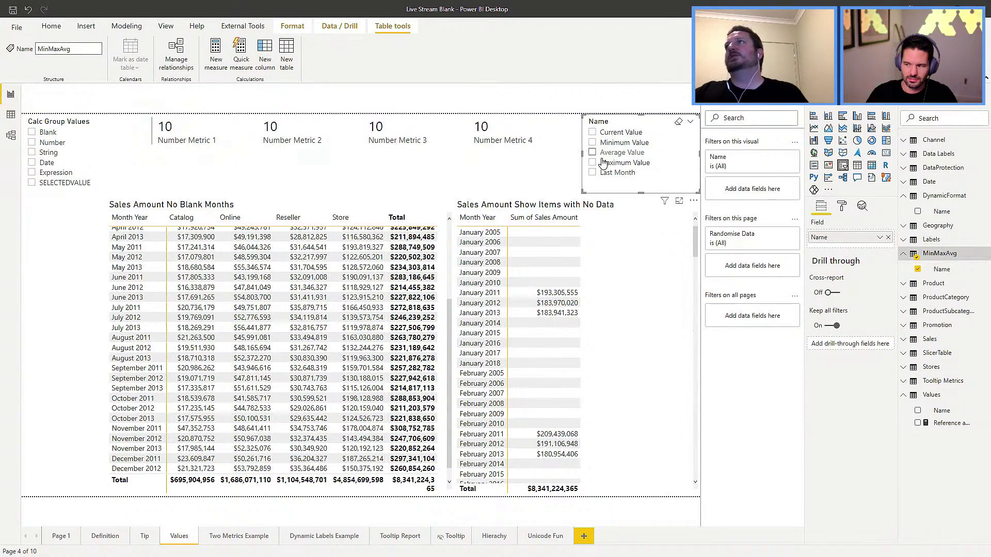
Filter the Name slicer to Current Value, Minimum Value, Average Value and Maximum Value, and clear that visual-level filter.
click(778, 158)
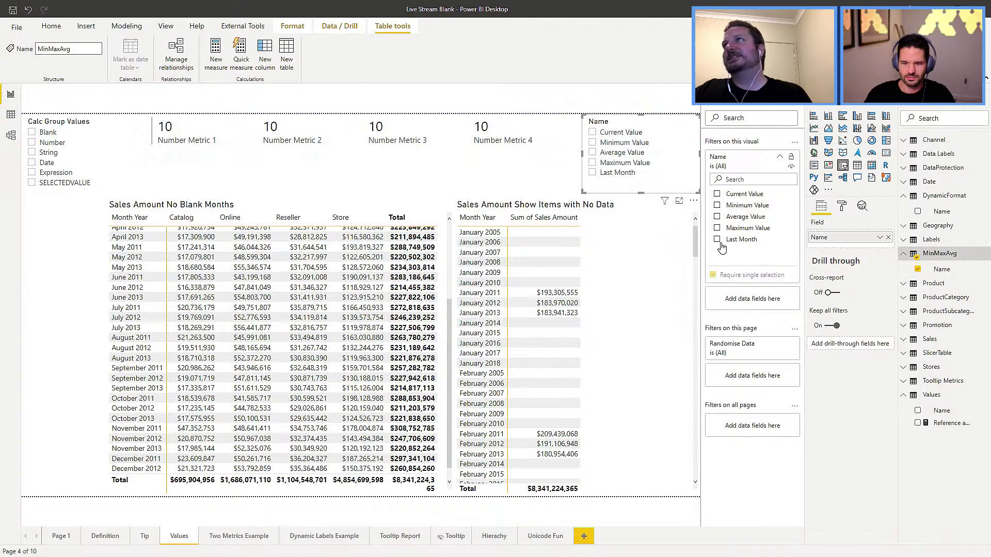
click(718, 196)
click(717, 205)
click(718, 217)
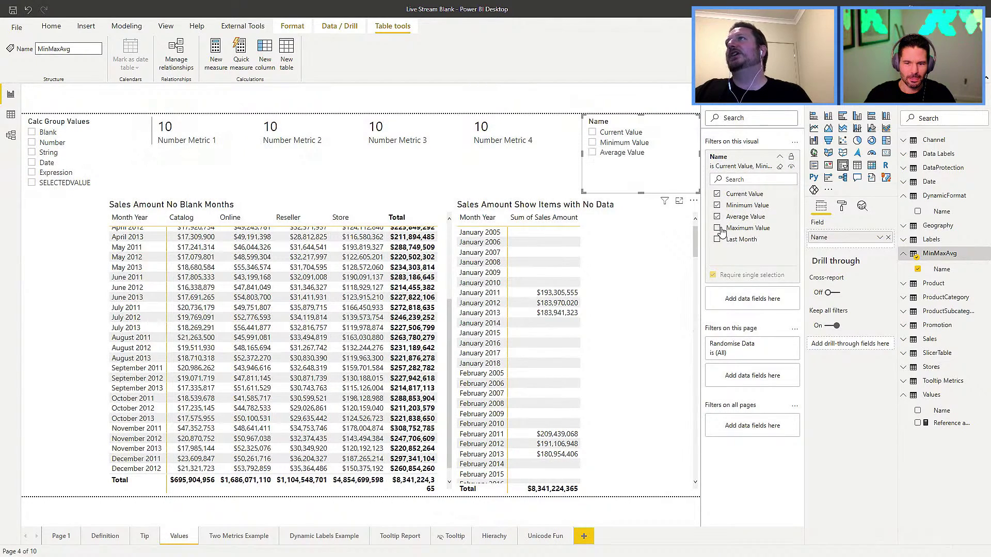
click(718, 228)
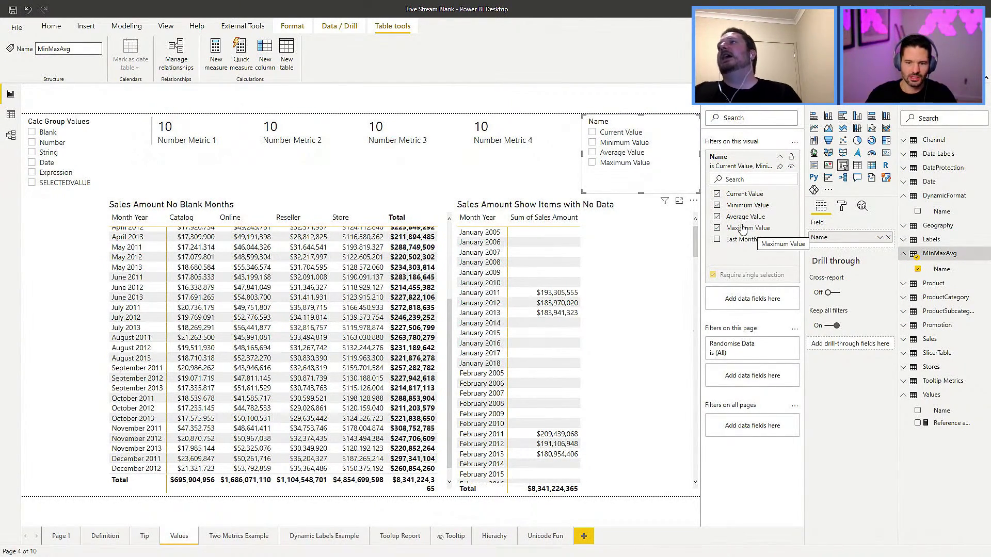
click(717, 195)
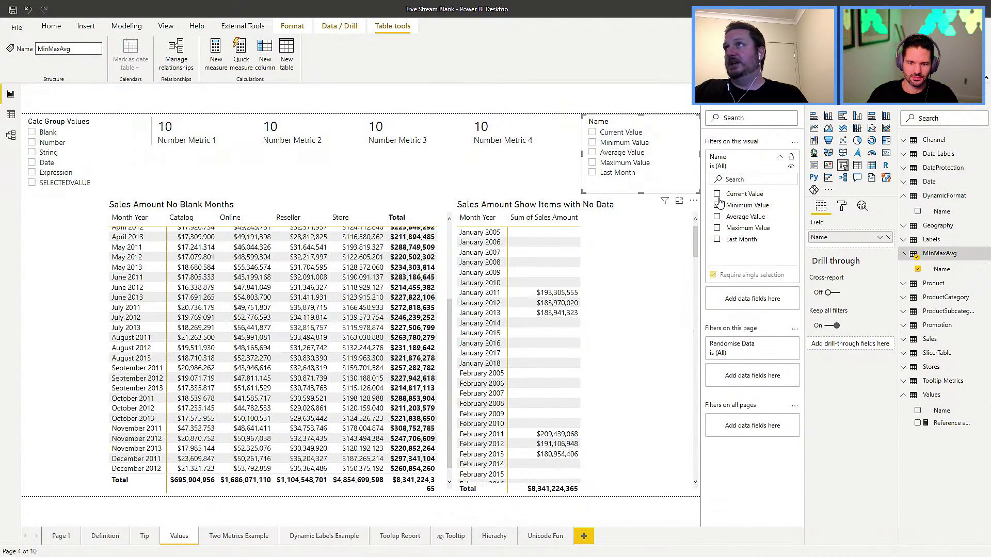
Refilter the Name slicer to the Current, Minimum, Average and Maximum values, and replace that with only Current Value and Minimum Value.
click(718, 206)
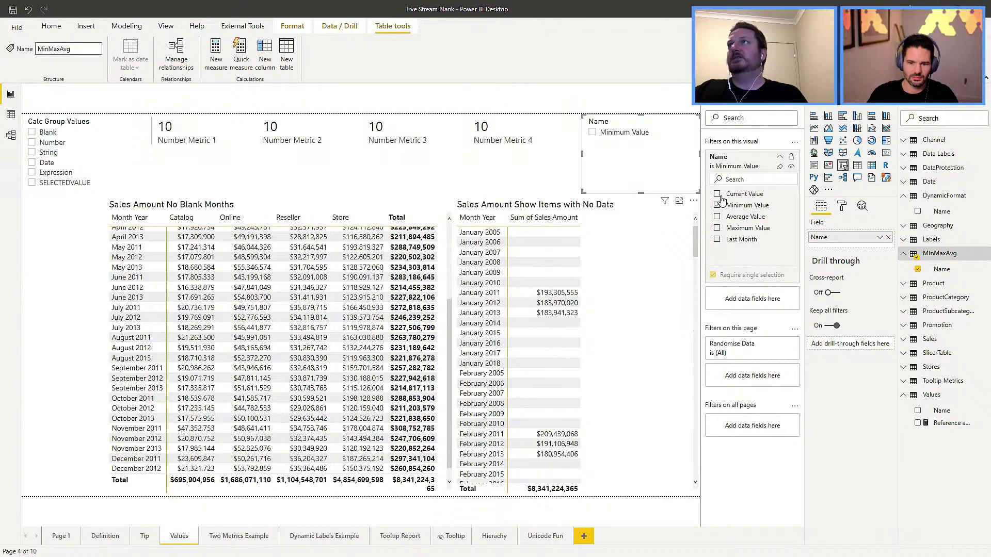
click(725, 217)
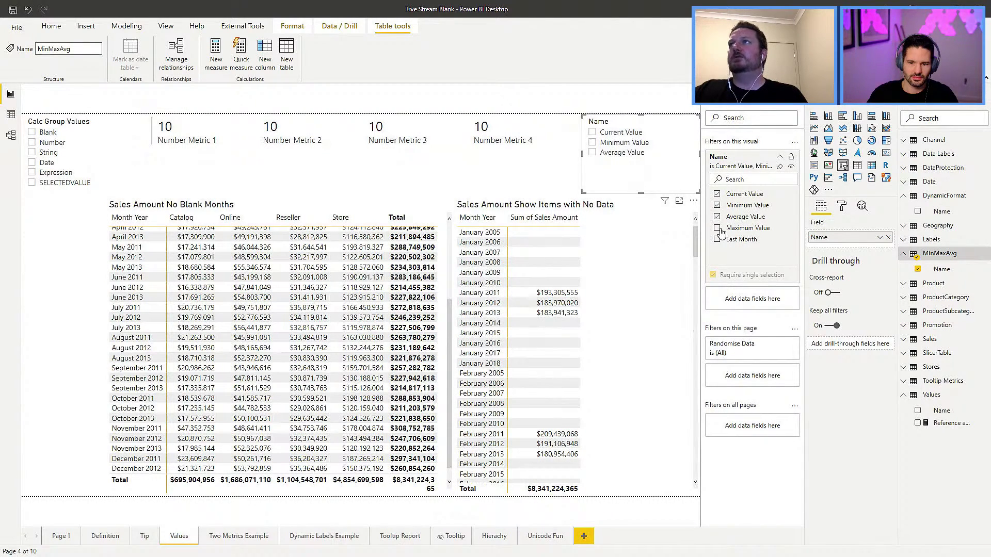
click(718, 228)
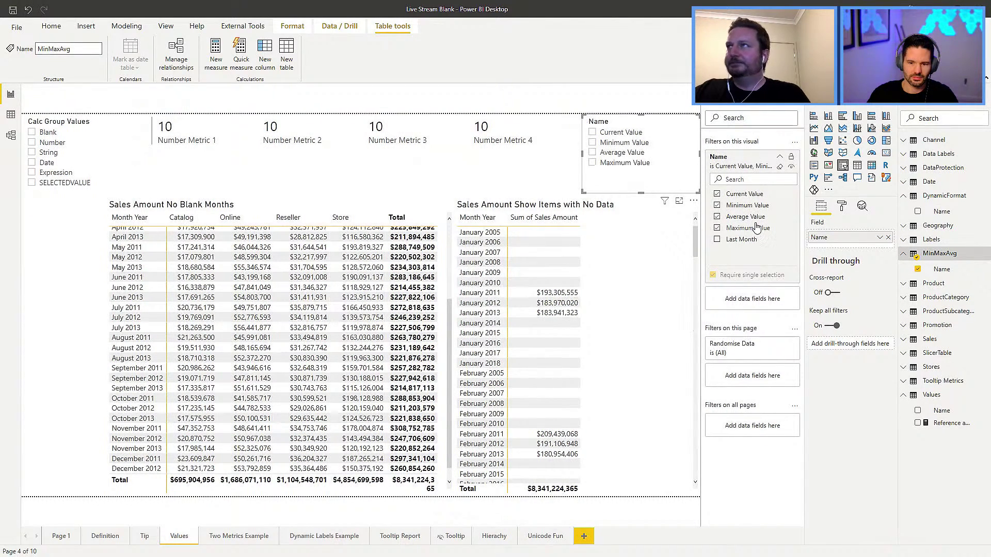
click(781, 167)
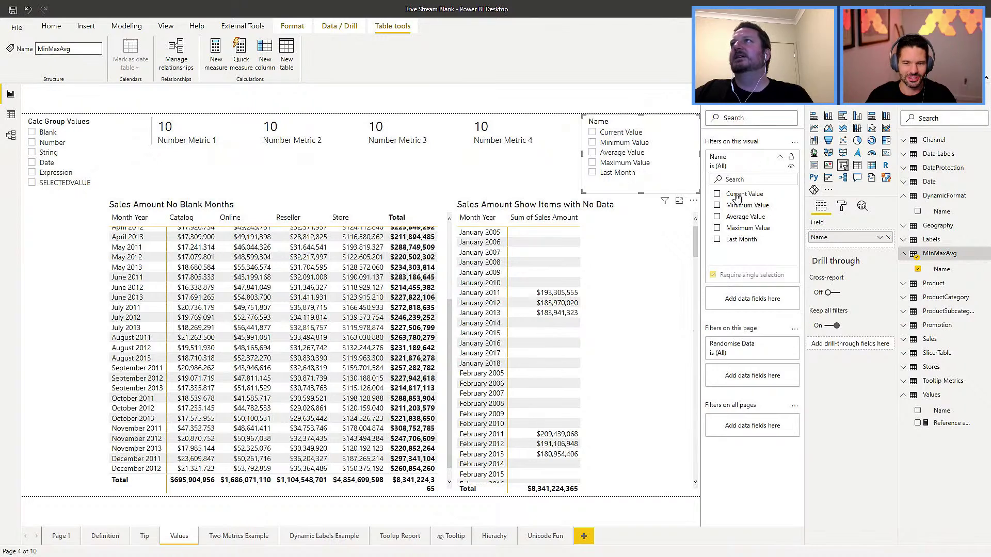
click(717, 194)
click(717, 206)
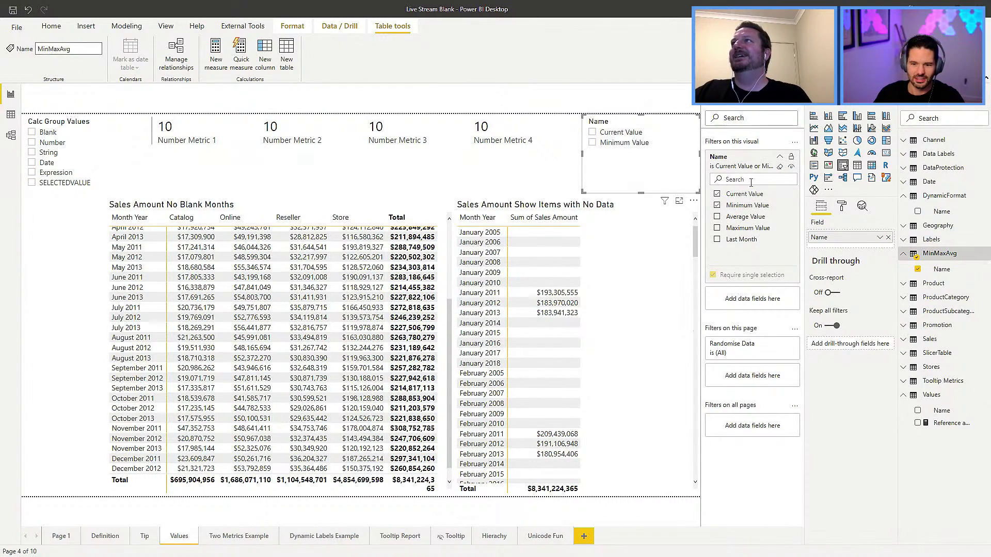
Clear the Name slicer's visual-level filter and delete the slicer from the Values page.
click(780, 167)
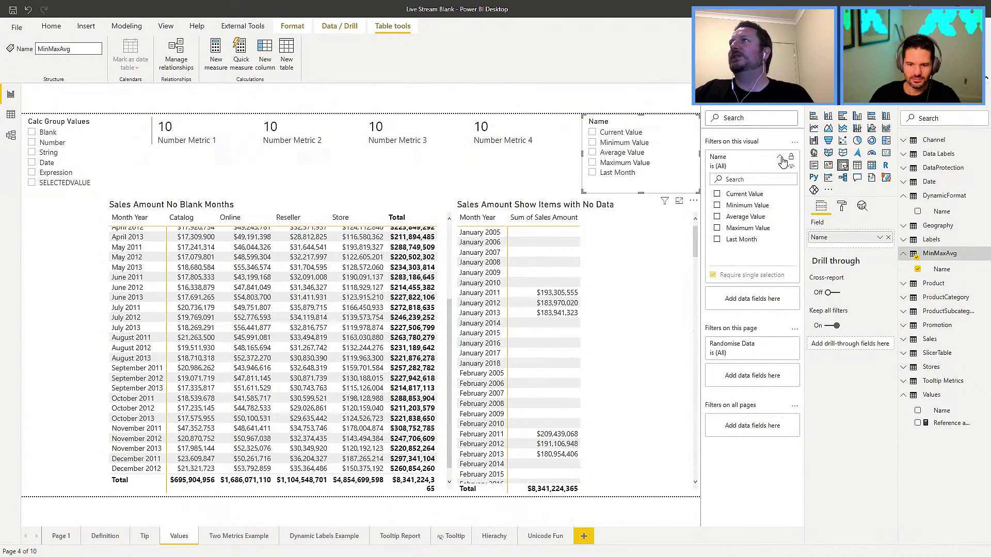
click(780, 157)
click(614, 163)
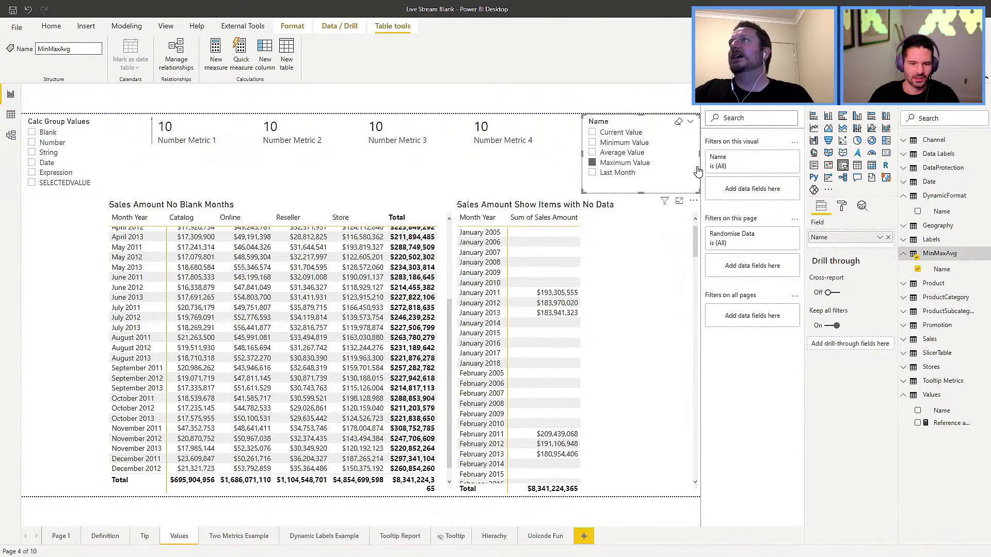
key(Delete)
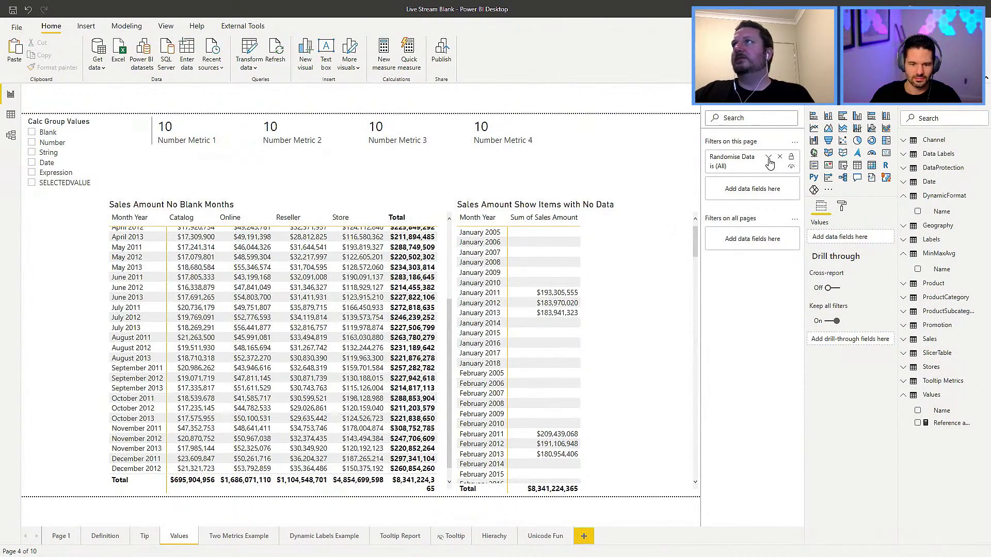
Turn the page-level Randomise Data filter on and back off to compare its effect on the matrices and cards.
click(768, 158)
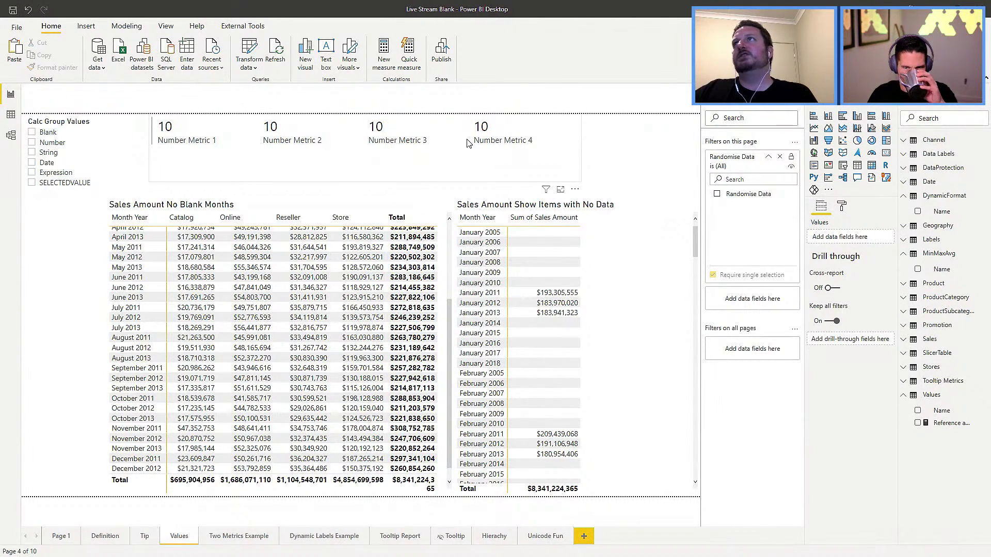
click(718, 195)
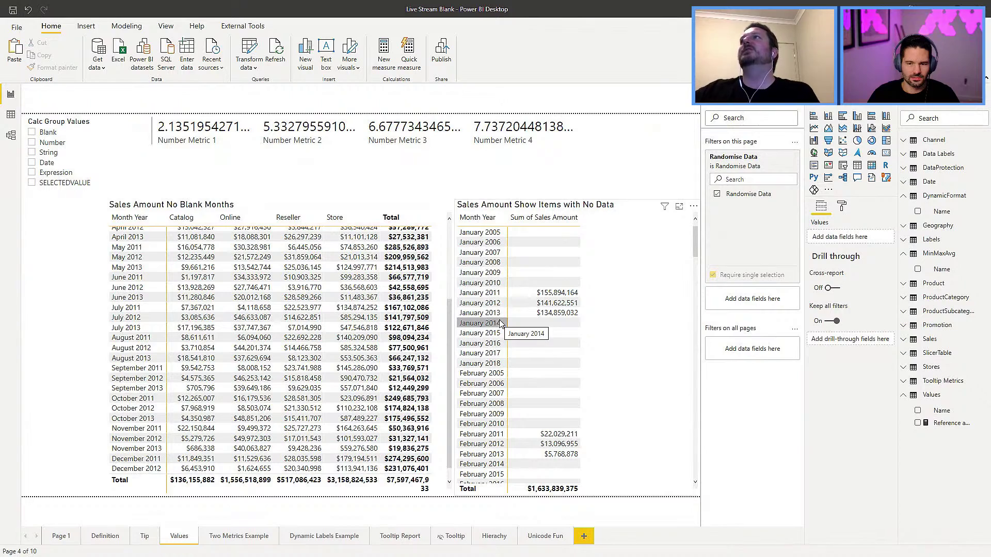
click(716, 195)
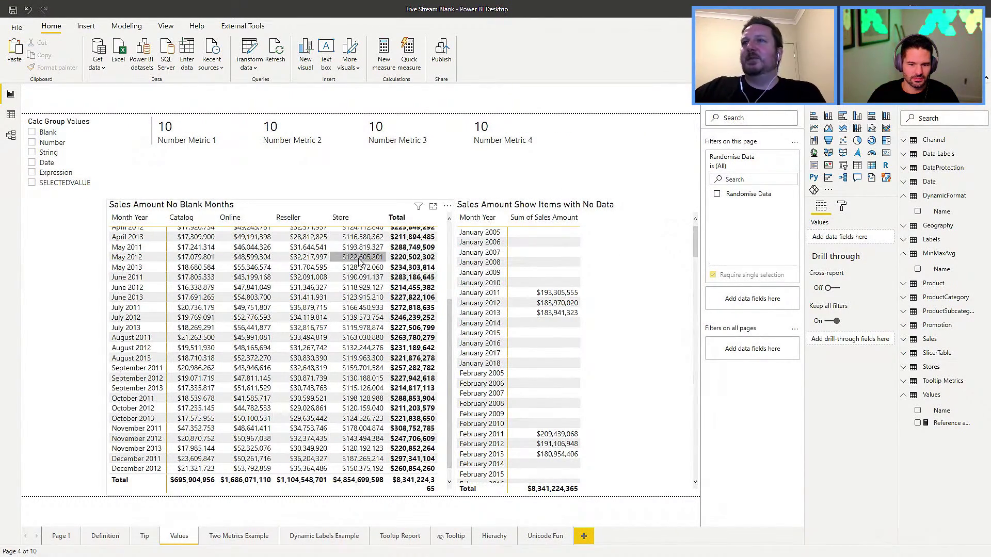
Open the Two Metrics Example page and switch to the Live Stream Complete report in a maximized window.
click(250, 537)
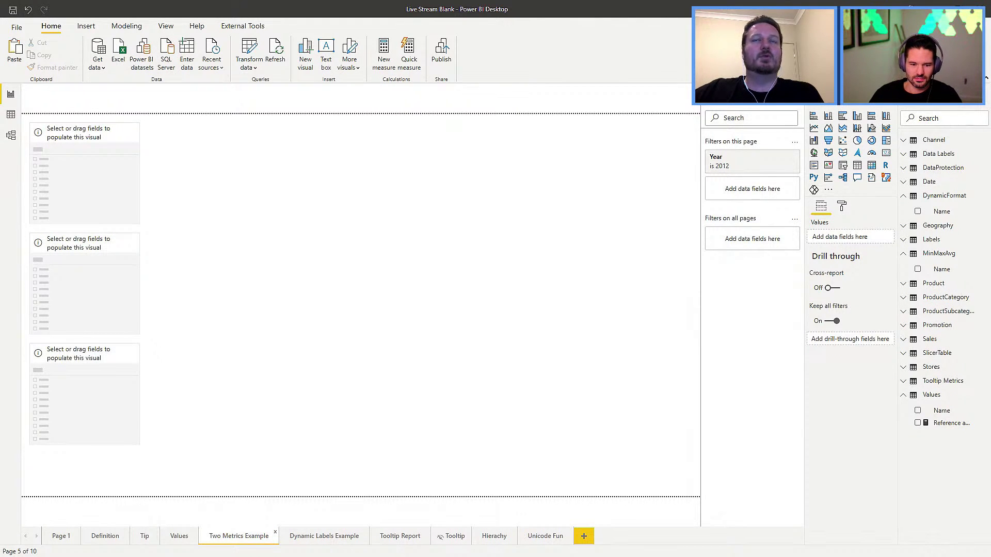
key(alt+Tab)
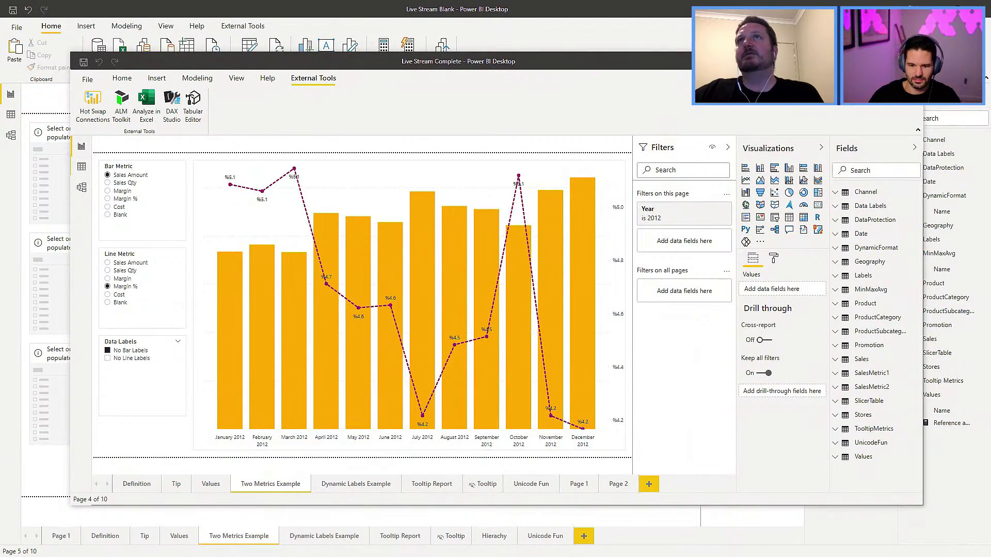
double_click(481, 61)
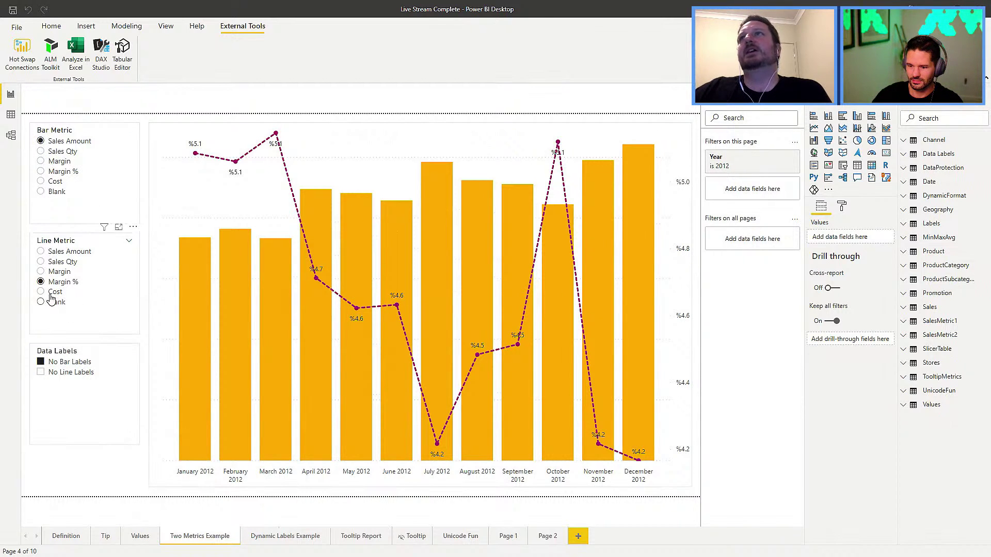
Try the slicers with No Line Labels and No Bar Labels, Bar Metric Sales Qty, and Line Metric Sales Amount and Margin %.
click(40, 373)
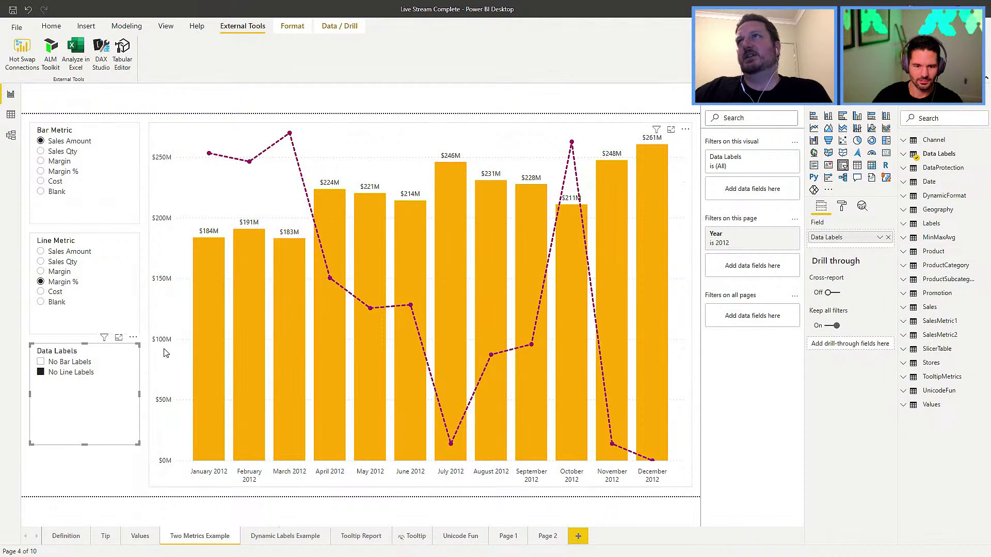
click(41, 362)
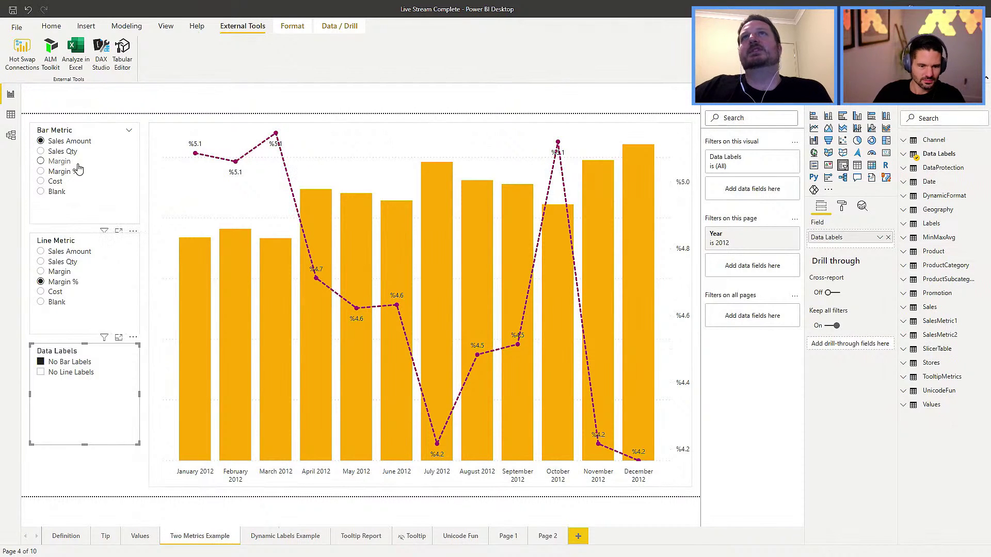
click(57, 152)
click(41, 252)
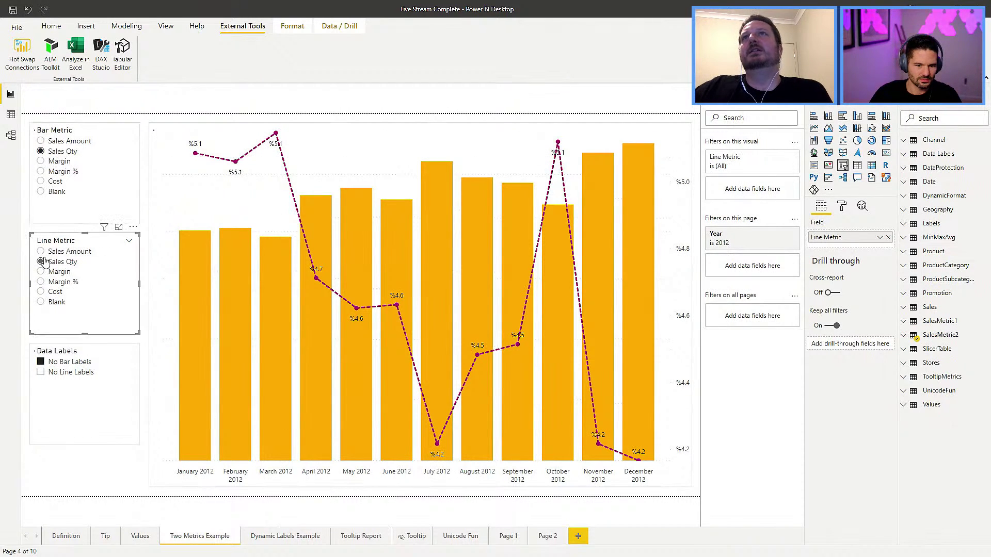
click(42, 282)
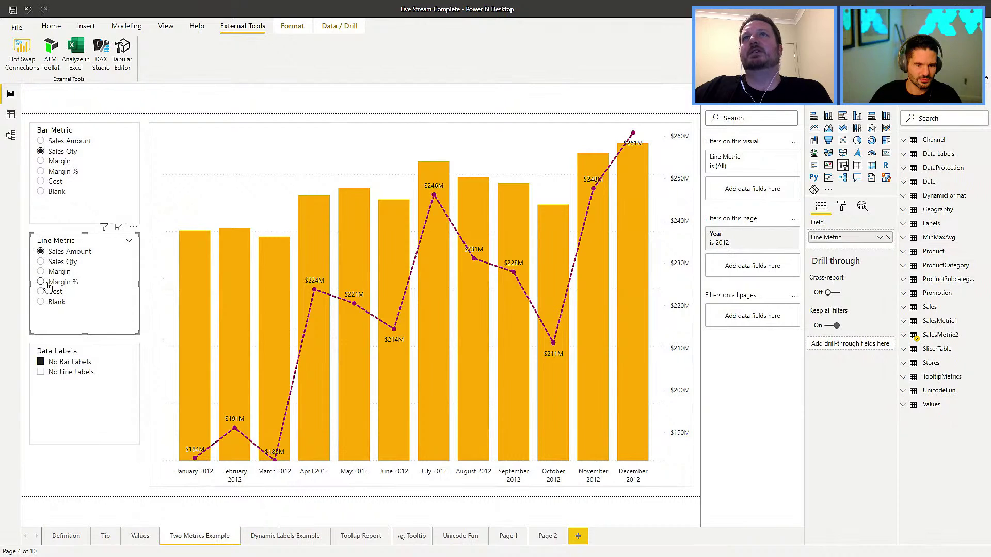
Return to the Live Stream Blank report and open its model in Tabular Editor in a maximized window.
drag(657, 13, 599, 556)
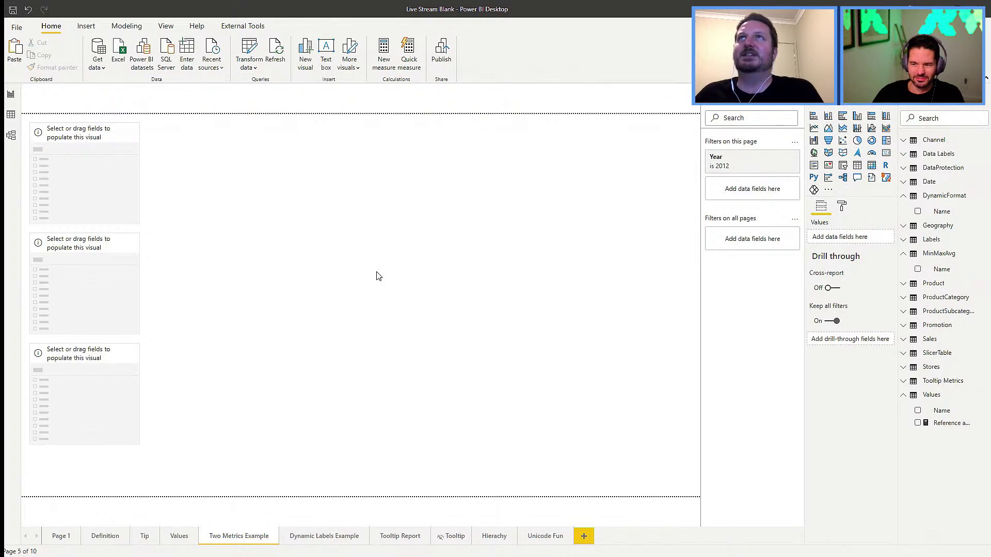
click(330, 261)
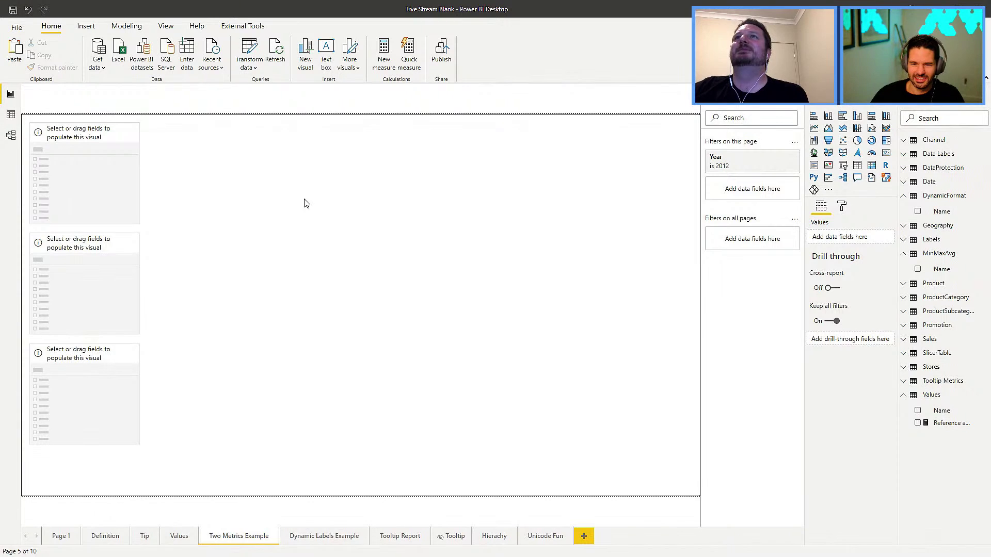
click(243, 26)
click(123, 56)
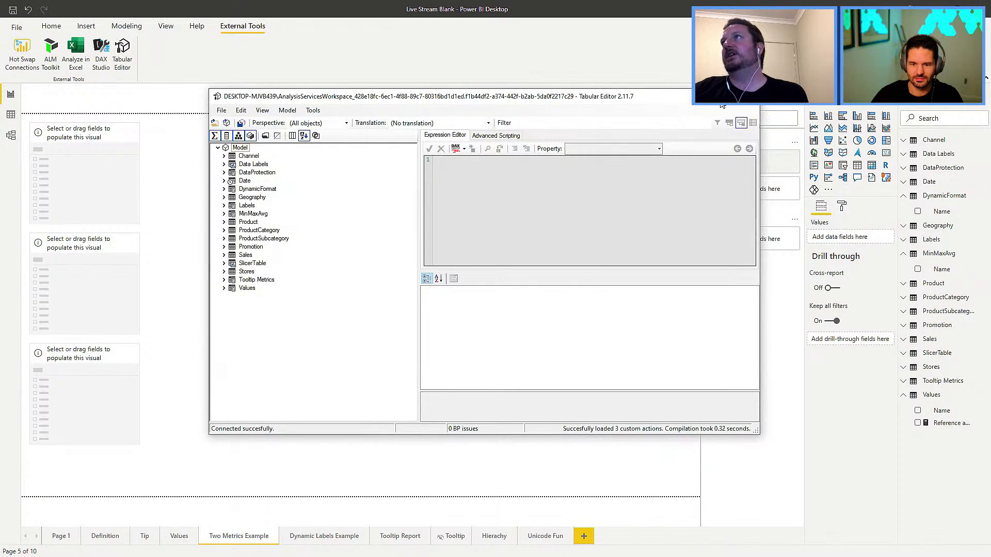
click(724, 97)
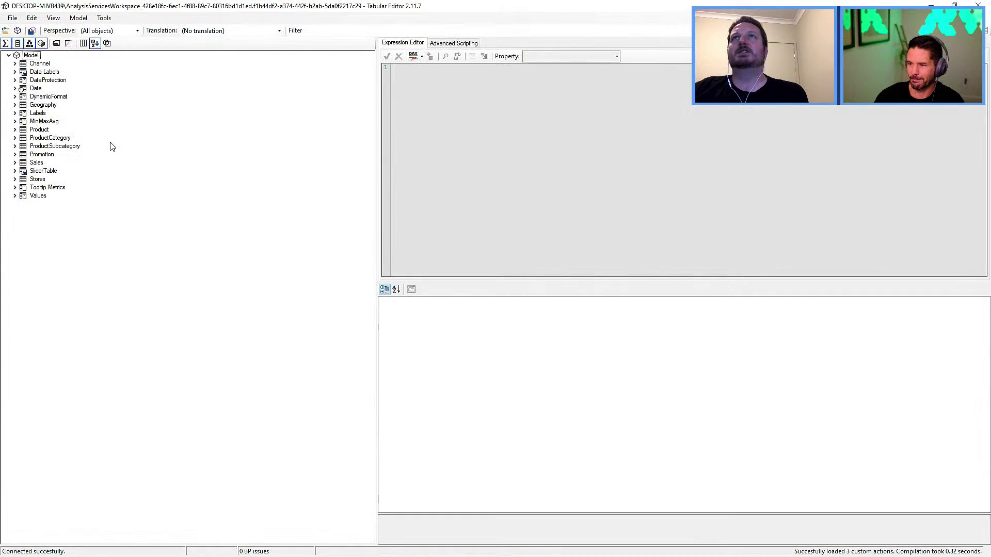
Create two new calculation groups in the model.
right_click(33, 56)
mouse_move(61, 67)
click(144, 75)
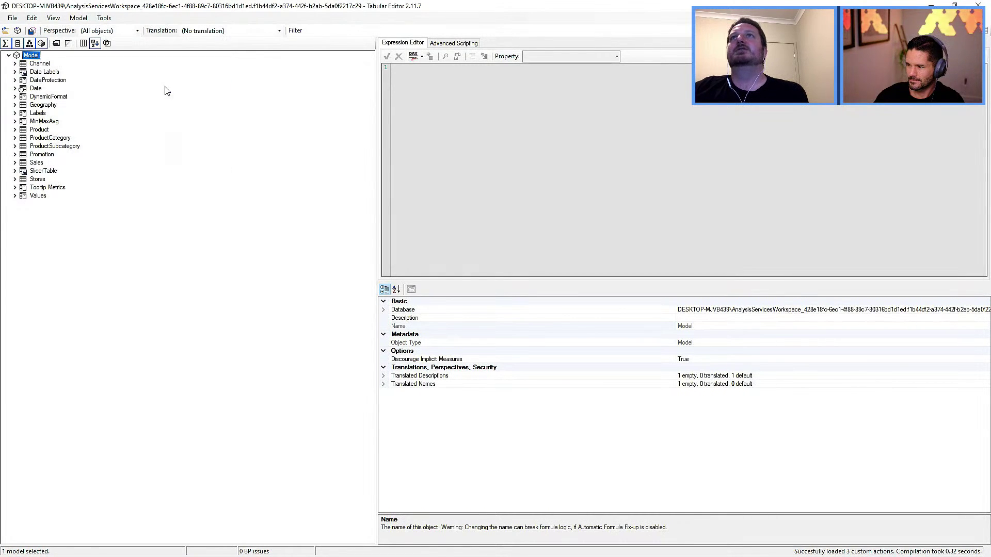
right_click(30, 56)
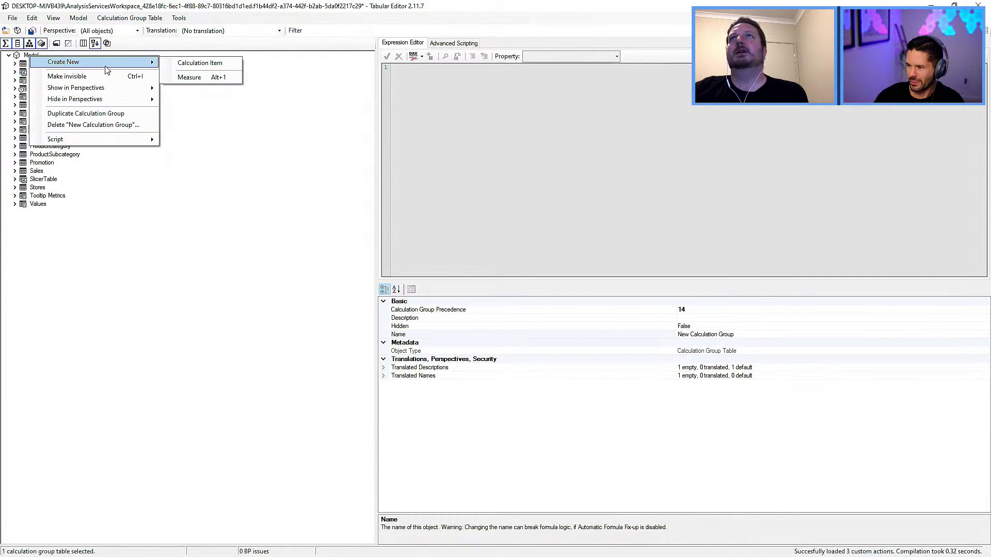
click(191, 166)
click(31, 56)
right_click(33, 56)
mouse_move(70, 65)
click(175, 89)
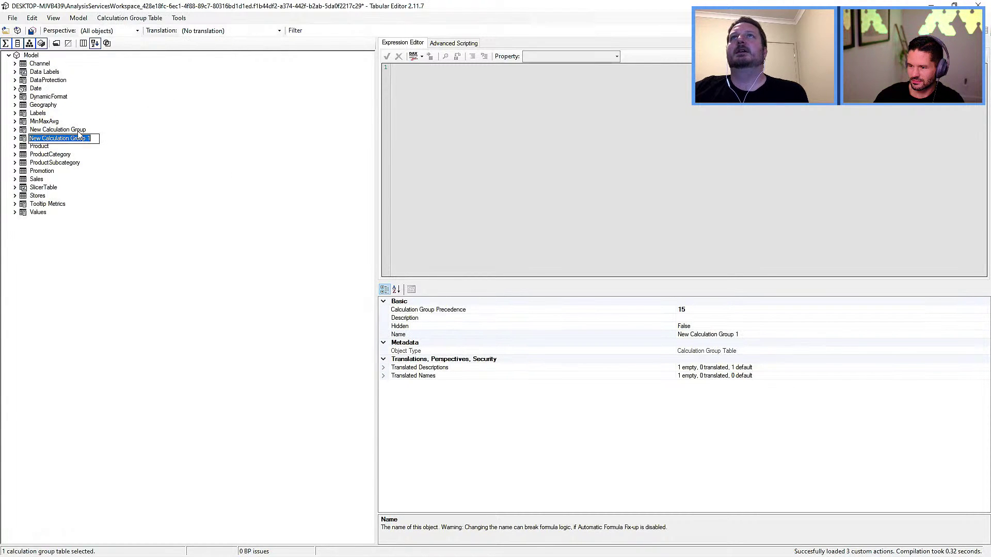
Rename the first new calculation group as SalesMetric1.
click(70, 131)
click(74, 129)
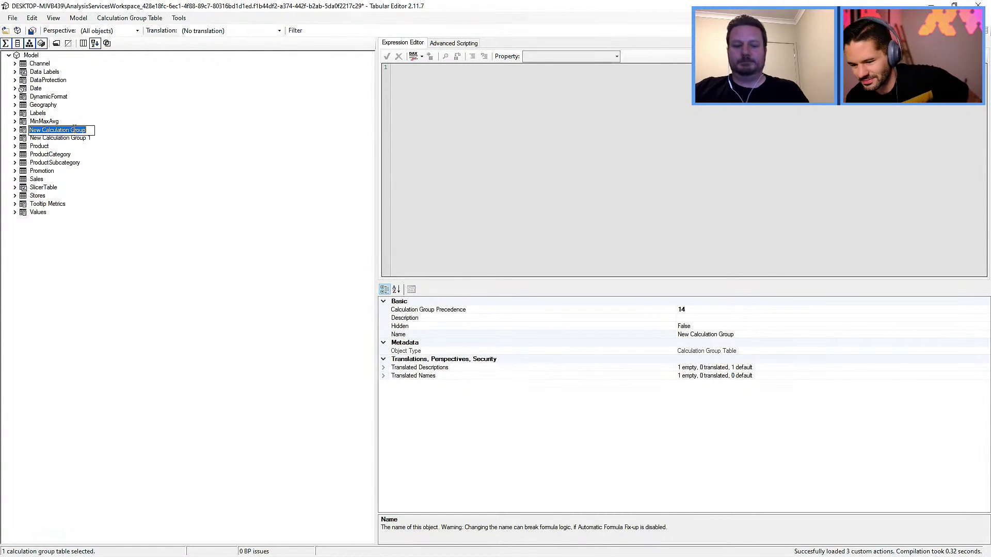
text(Sales)
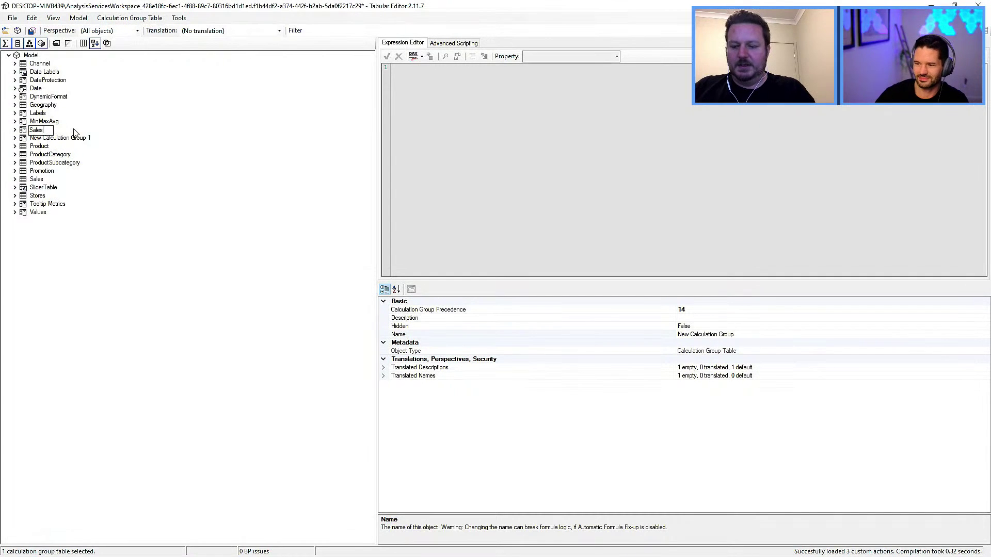
text(Metric1)
key(Return)
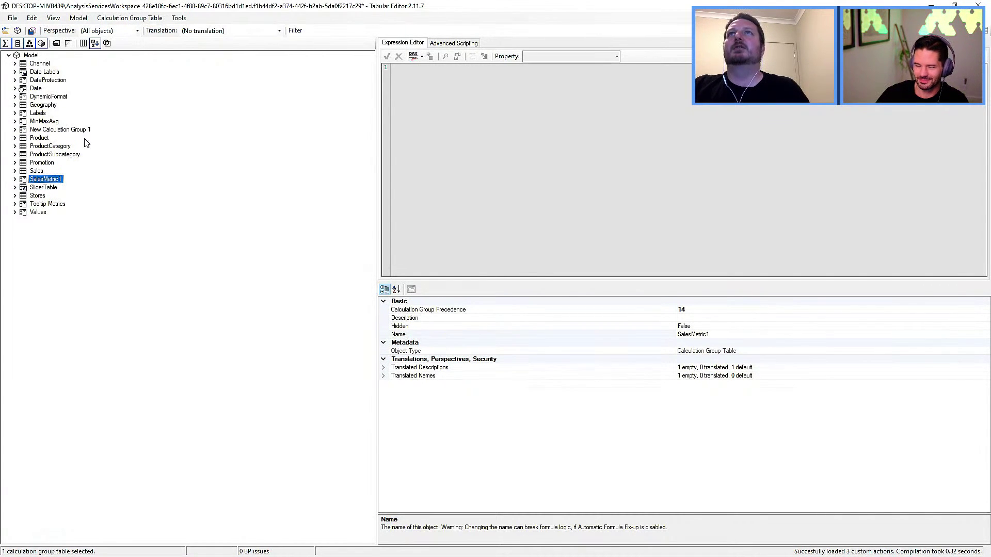
Rename the remaining new calculation group as SalesMetric2.
click(58, 131)
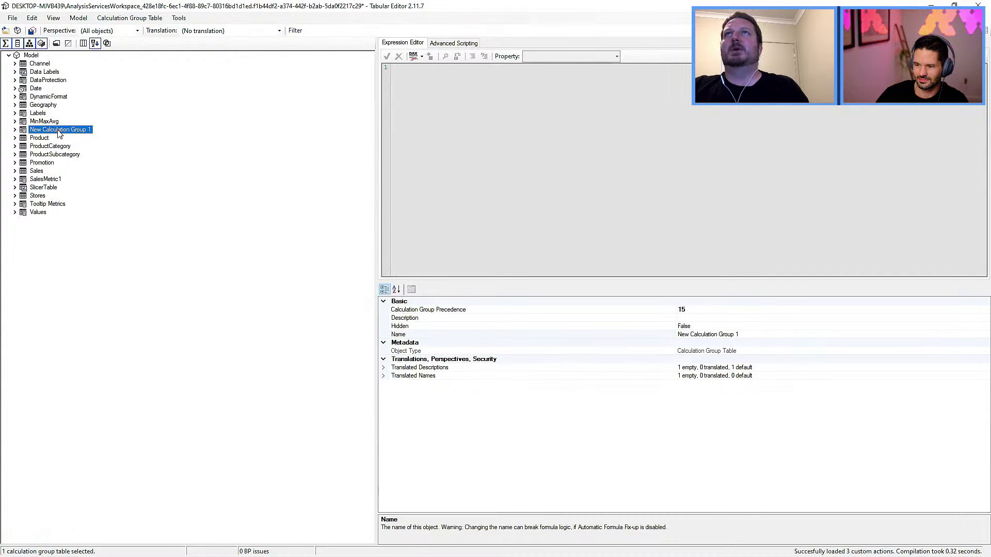
right_click(57, 131)
key(Escape)
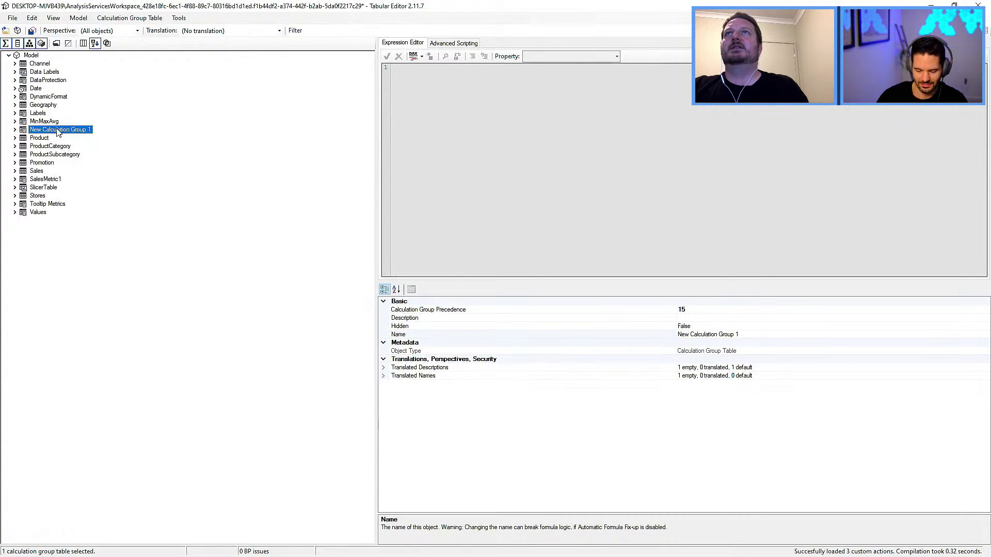
click(57, 131)
text(sALES<mE)
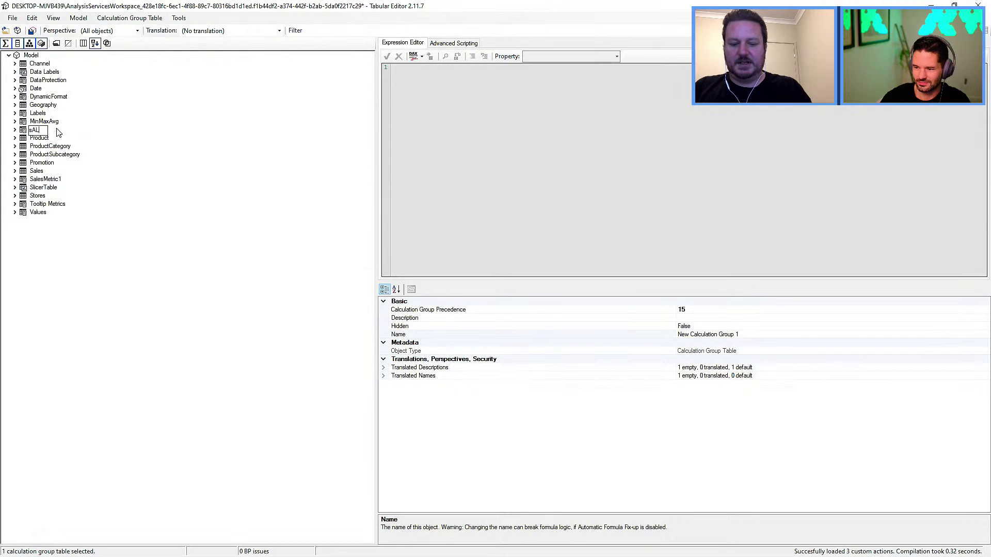
key(BackSpace)
key(BackSpace)
key(BackSpace)
key(BackSpace)
key(BackSpace)
key(BackSpace)
key(BackSpace)
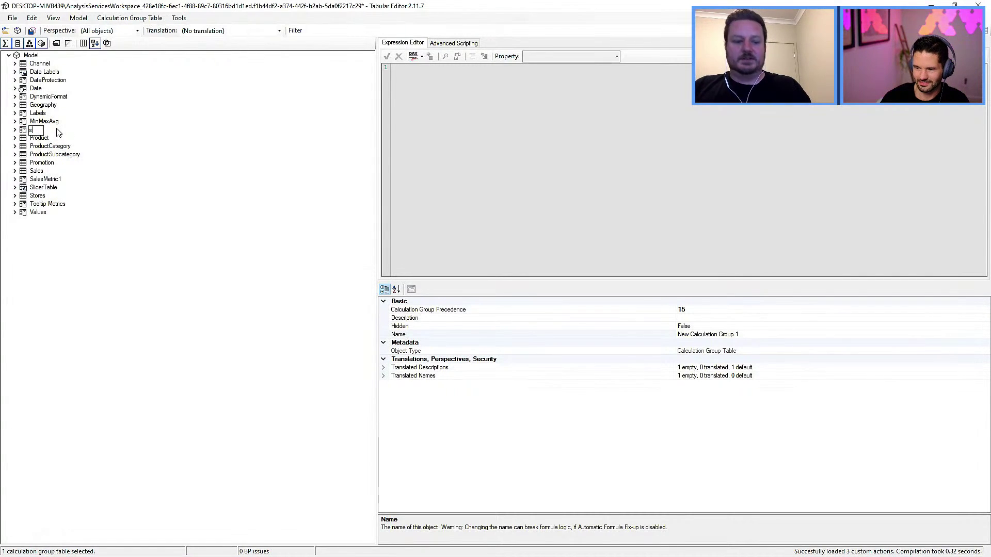
key(BackSpace)
text(Sale)
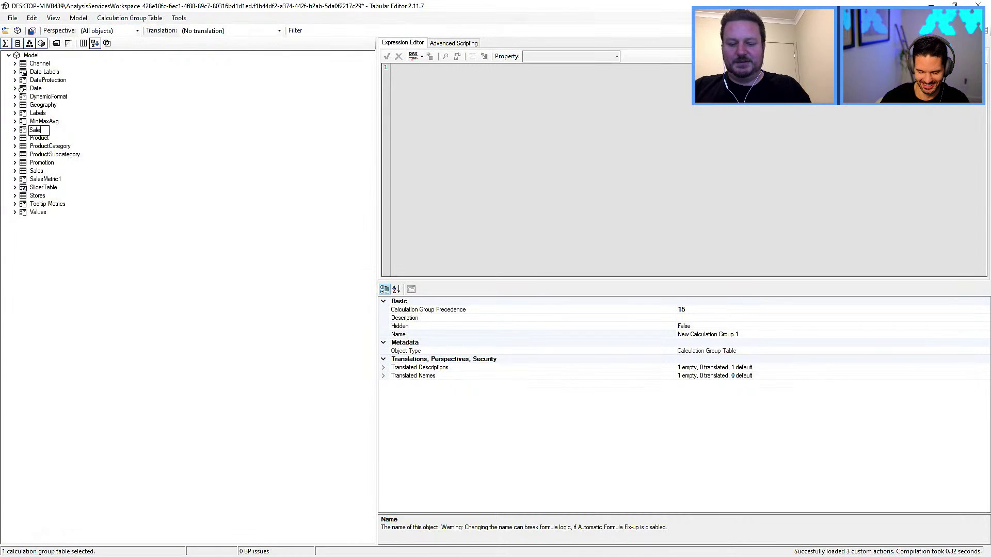
text(sMetric)
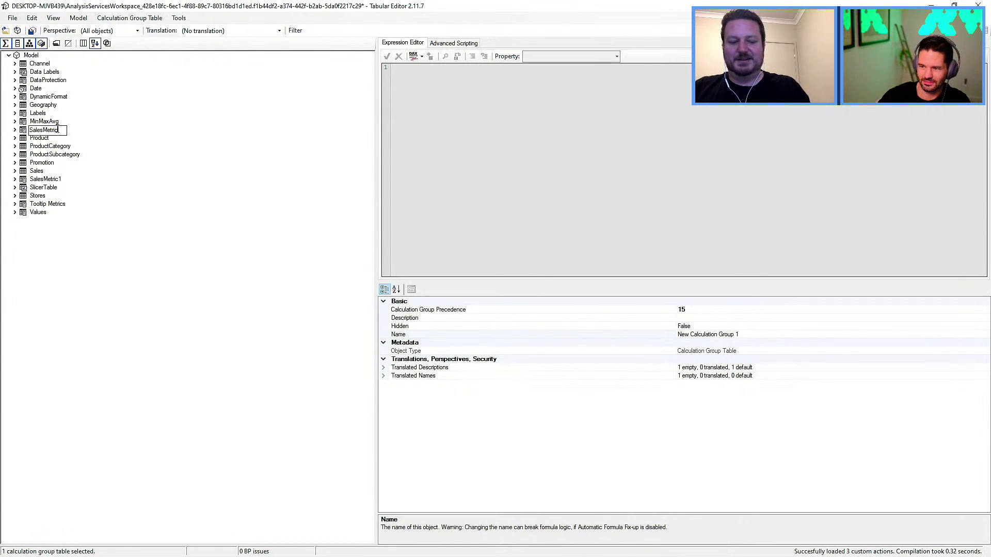
text(c2)
key(Return)
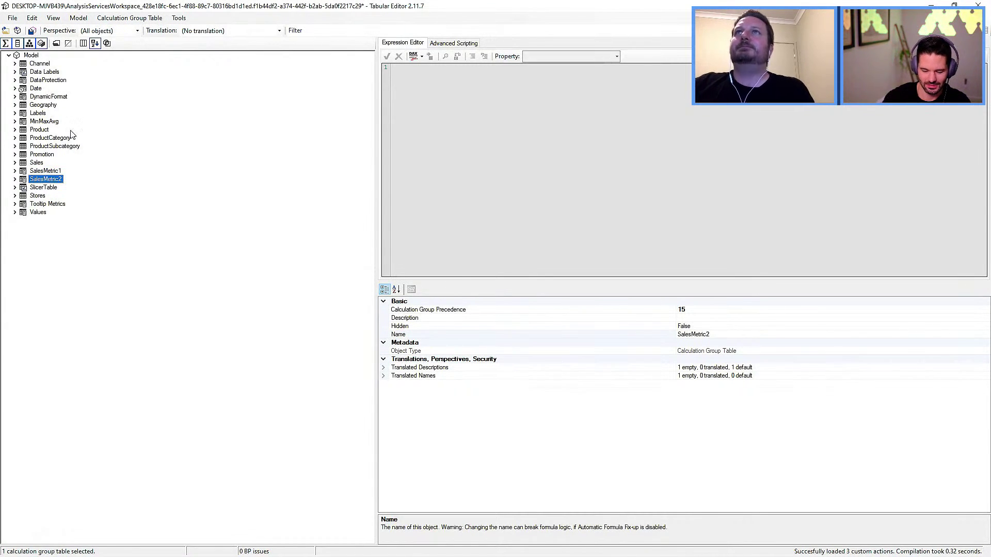
Create four new calculation items in the SalesMetric1 calculation group.
right_click(54, 173)
mouse_move(159, 181)
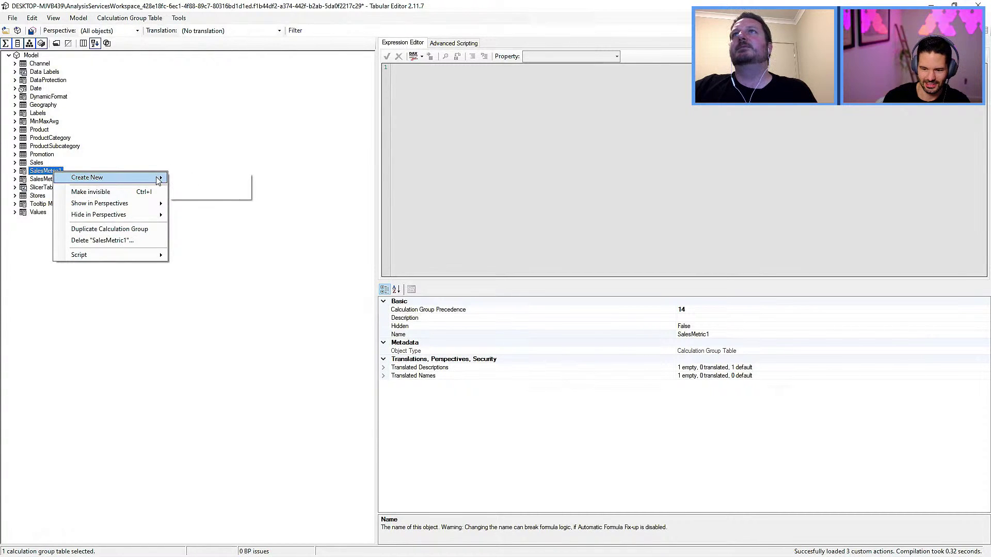
click(207, 179)
right_click(58, 176)
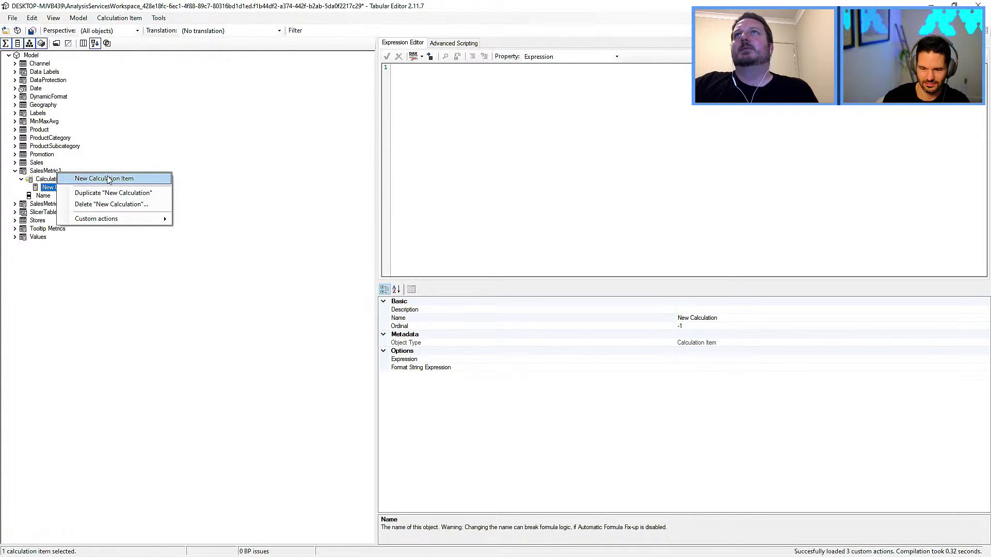
click(133, 179)
right_click(54, 174)
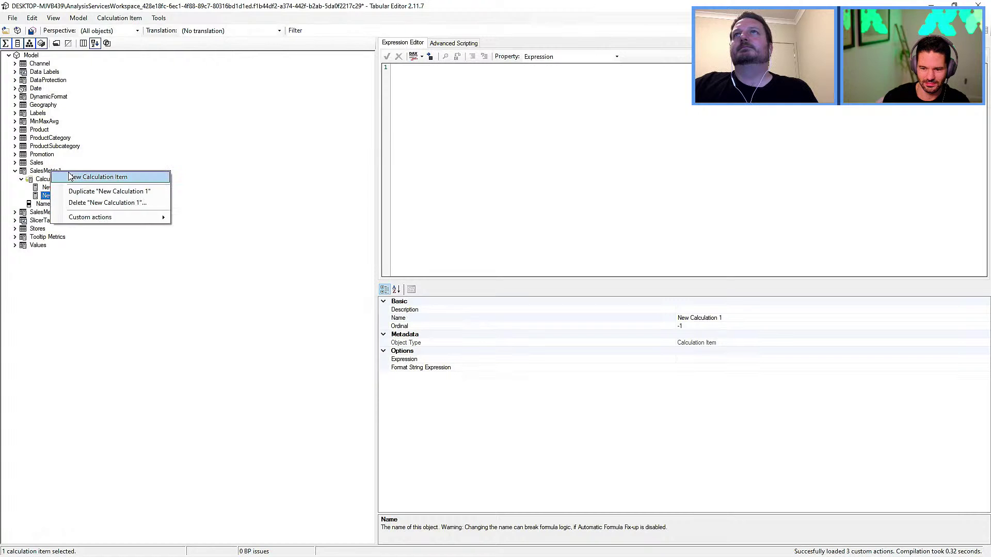
click(78, 178)
right_click(57, 174)
click(77, 178)
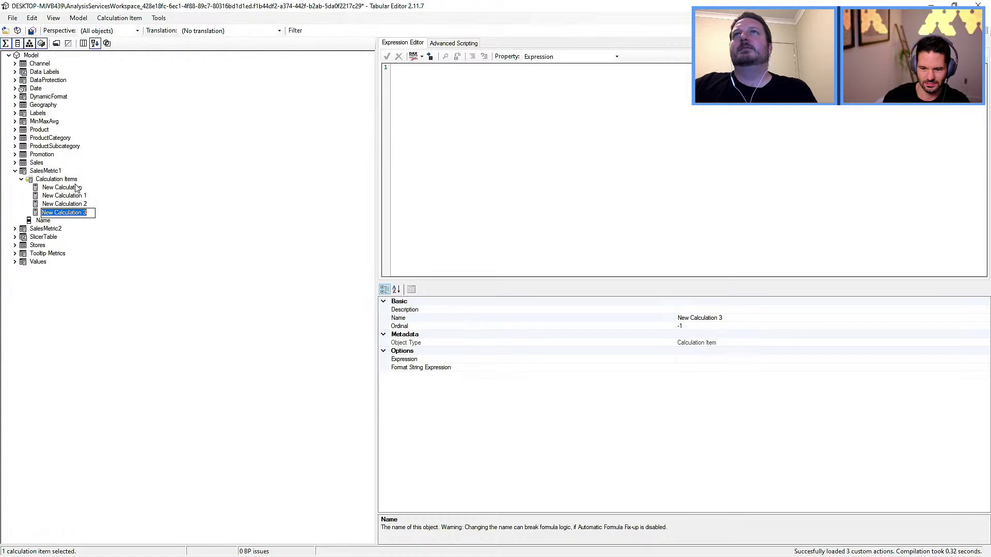
Rename the first new calculation item in SalesMetric1 as Sales Amount.
click(78, 187)
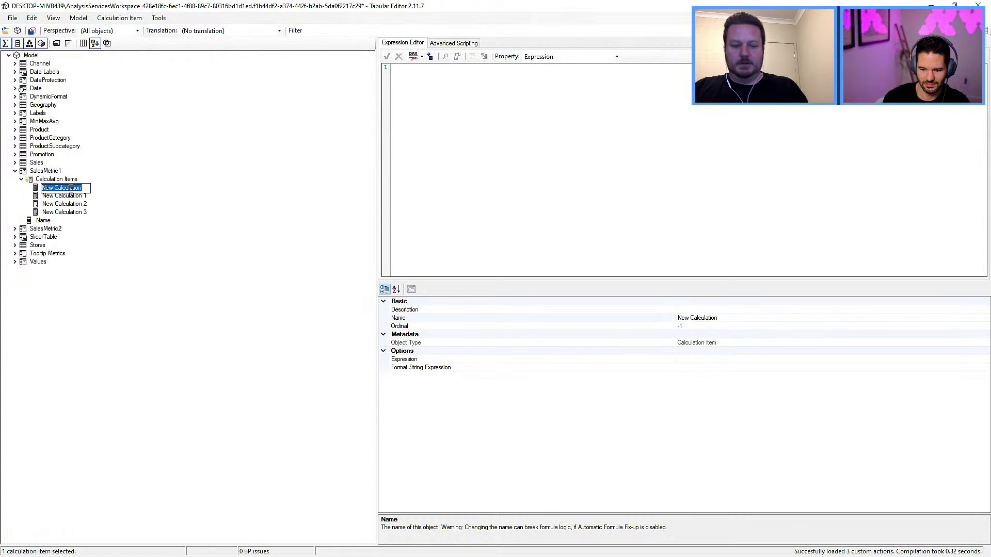
text(Sales MAount)
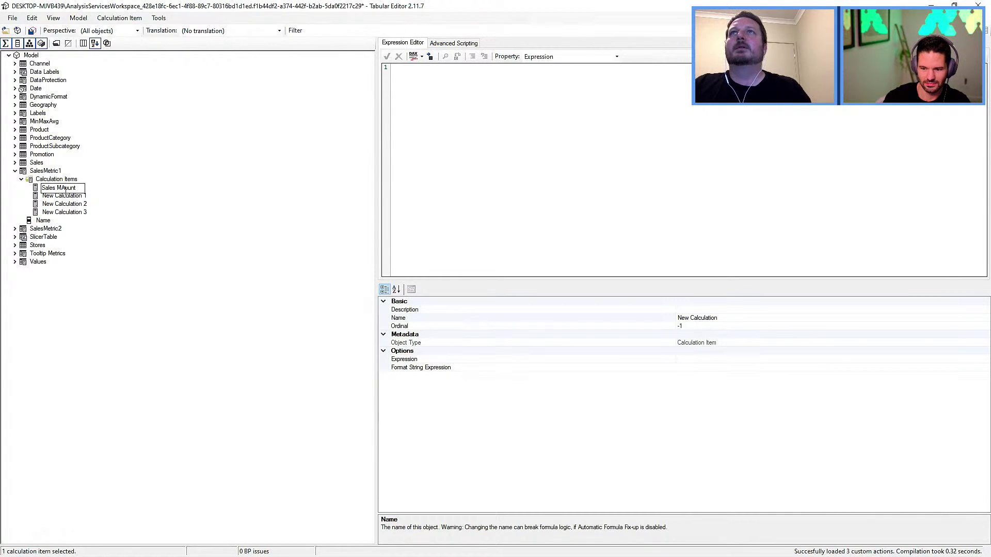
text(Am)
key(Return)
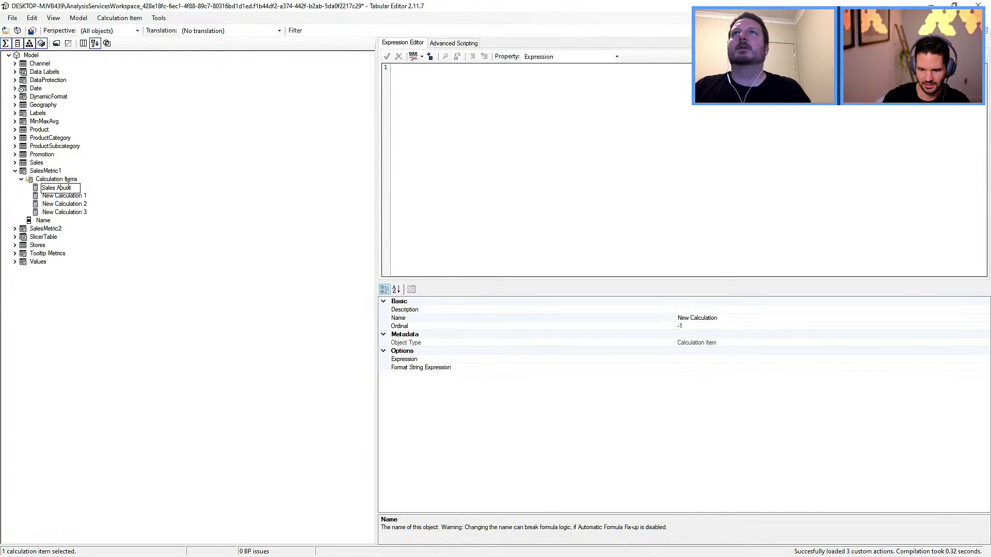
Rename the New Calculation 1 item in SalesMetric1 as Sales Qty.
click(67, 196)
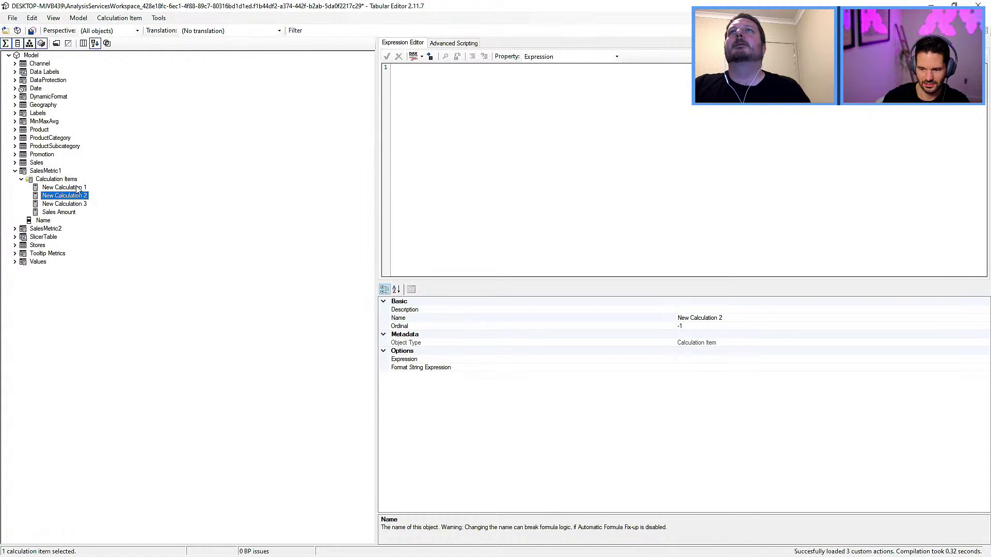
click(75, 189)
key(F2)
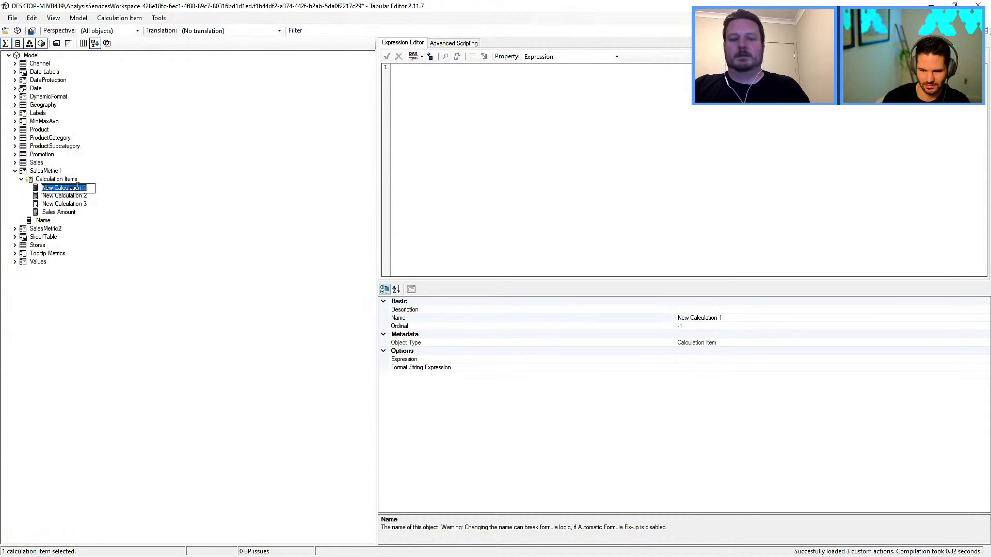
text(Sales Qt)
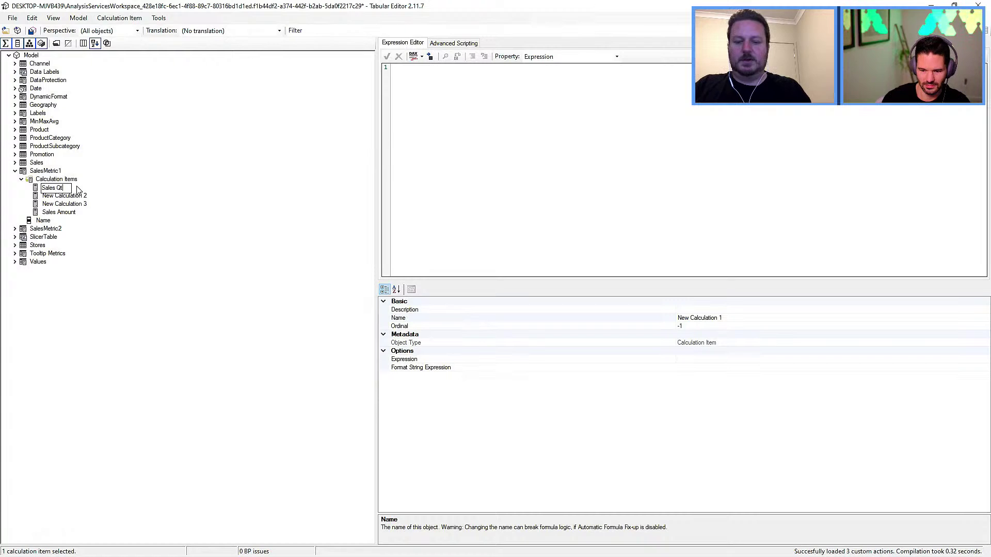
text(y)
key(Return)
Rename the New Calculation 2 item in SalesMetric1 as Margin.
click(76, 188)
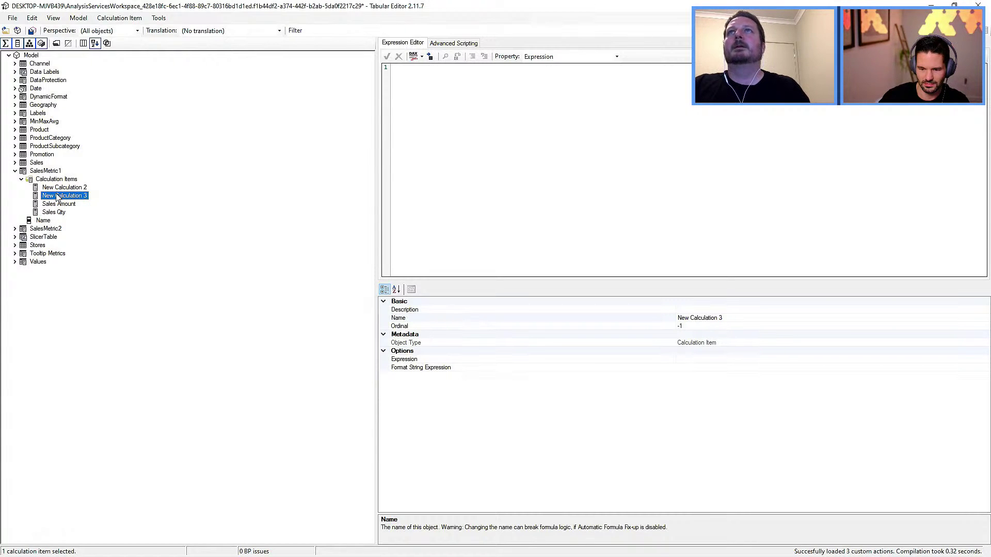
key(F2)
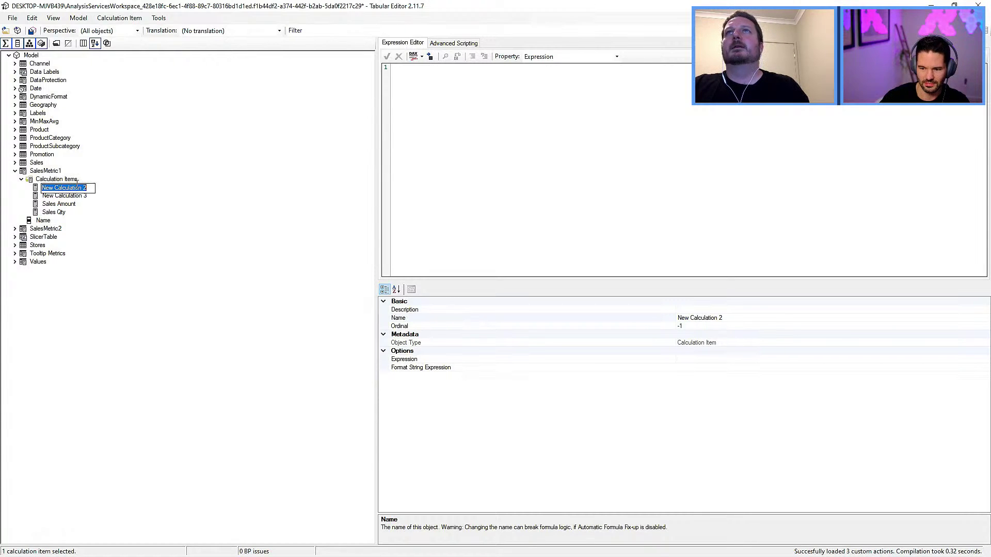
text(Margi)
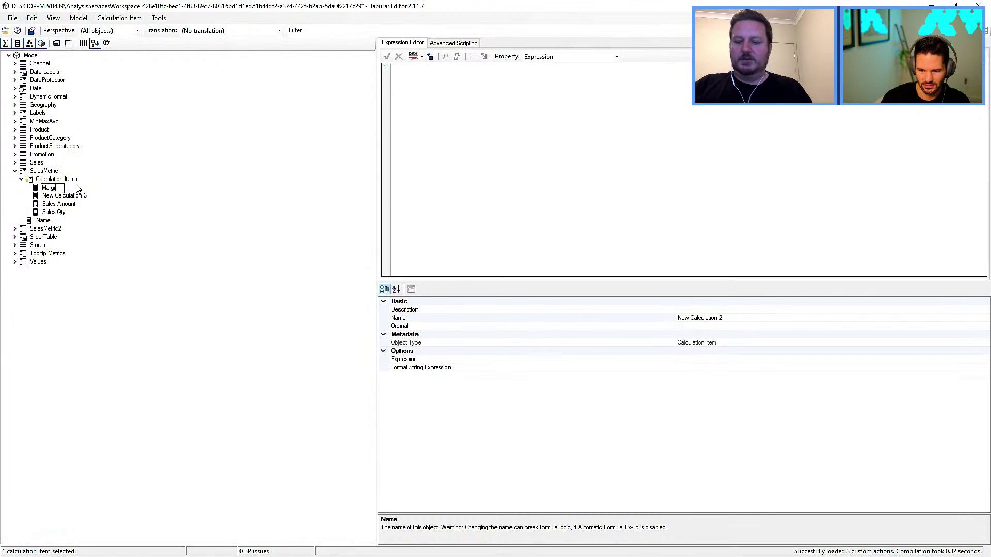
text(n)
key(Return)
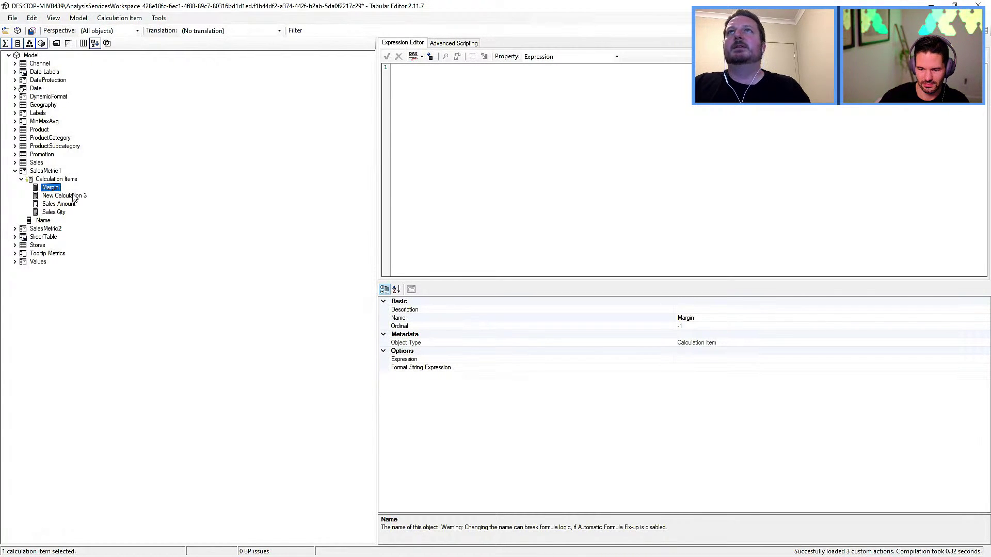
Rename the New Calculation 3 item in SalesMetric1 as Margin %.
click(76, 197)
key(F2)
text(Margin )
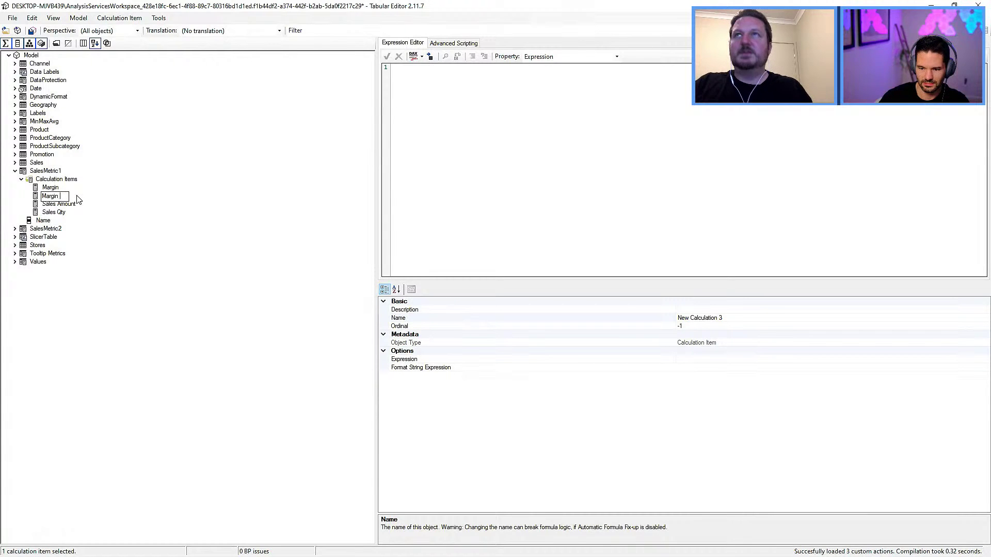
text(%)
key(Return)
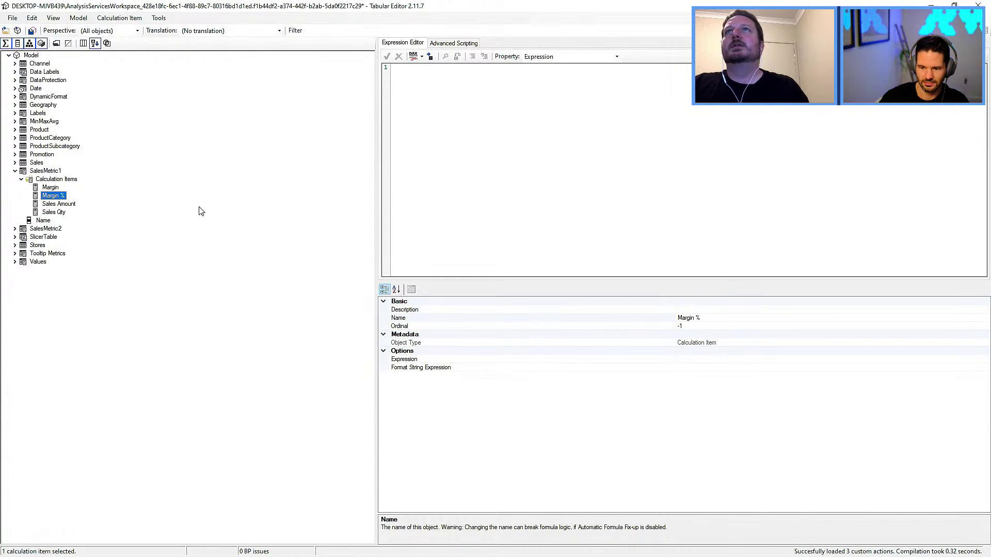
Set the ordinal of the Sales Amount calculation item to 0 and then to 3 to move it last.
click(63, 205)
click(700, 326)
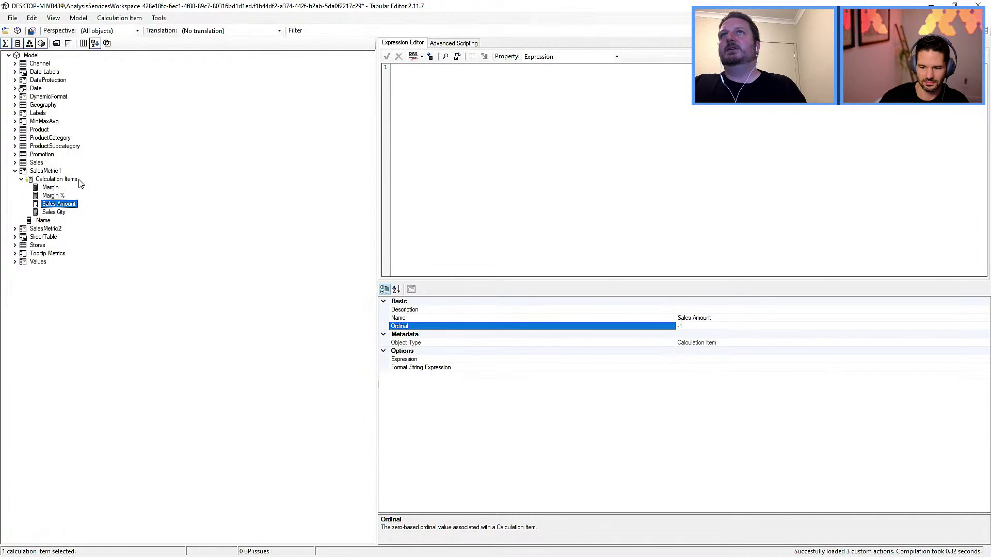
click(59, 196)
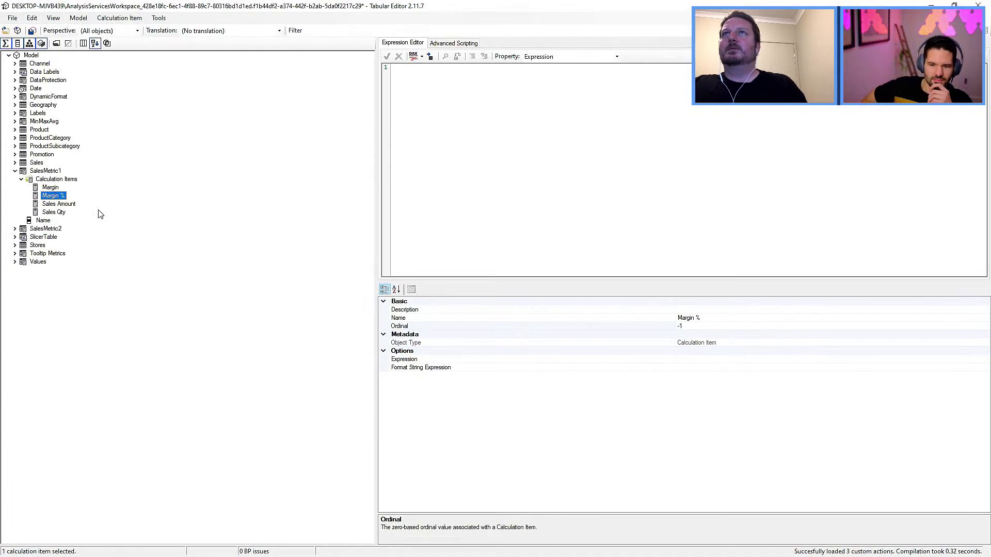
click(66, 204)
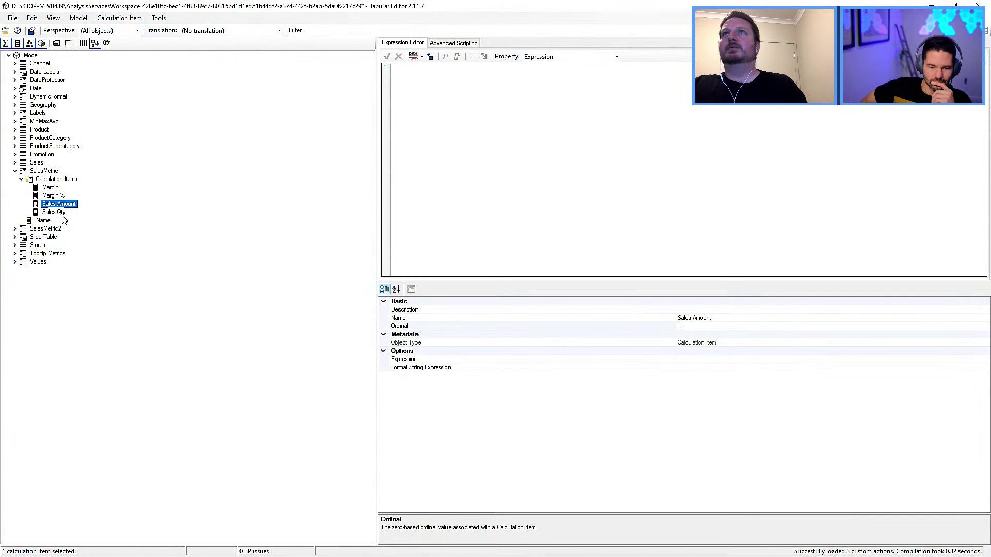
click(689, 326)
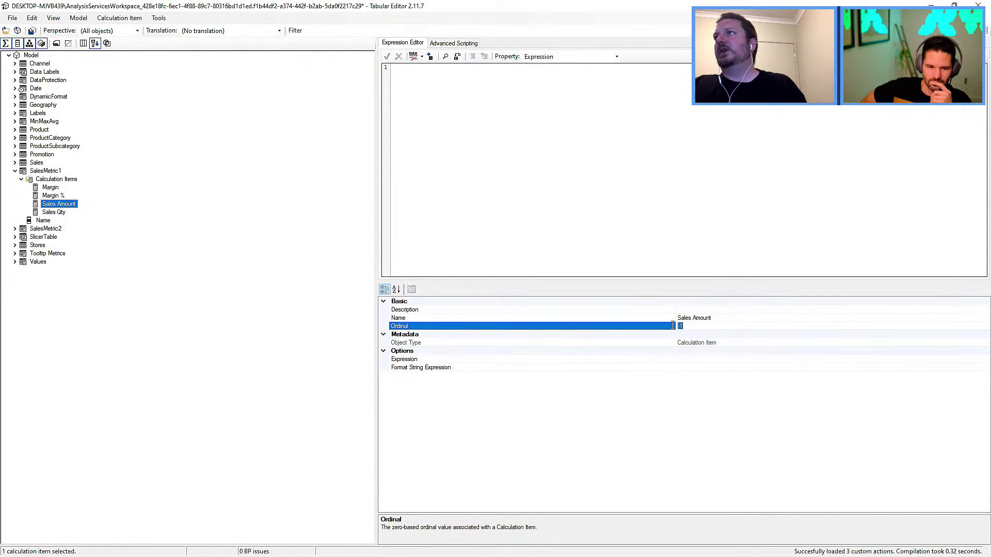
text(0)
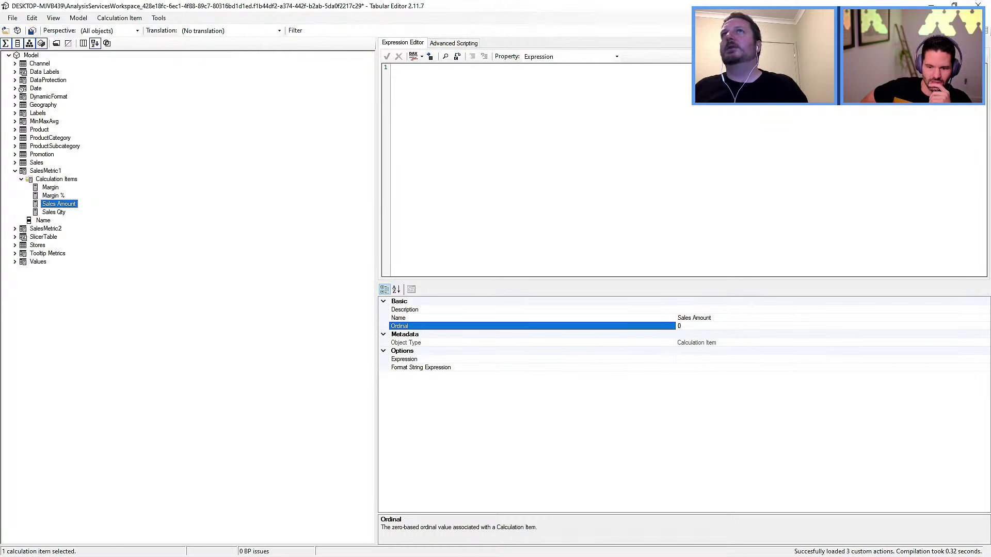
key(Return)
text(3)
key(Return)
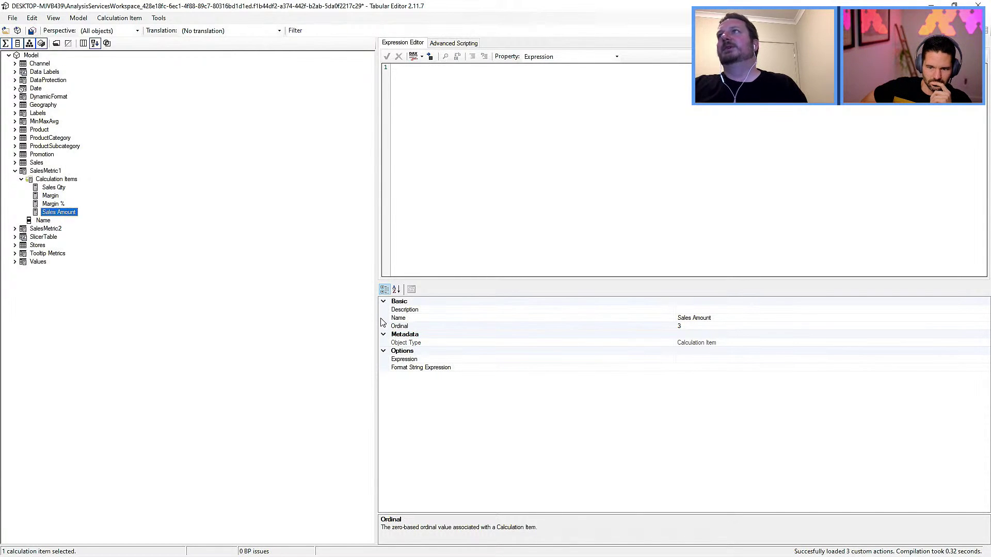
Set the ordinal of the Sales Amount calculation item back to 0 to place it first among the items.
click(679, 326)
double_click(682, 327)
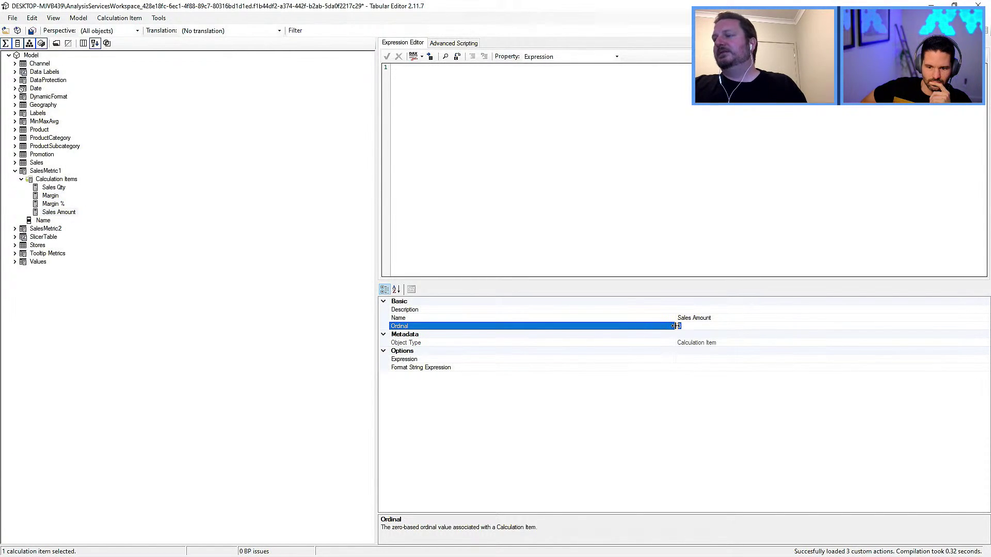
text(0)
key(Return)
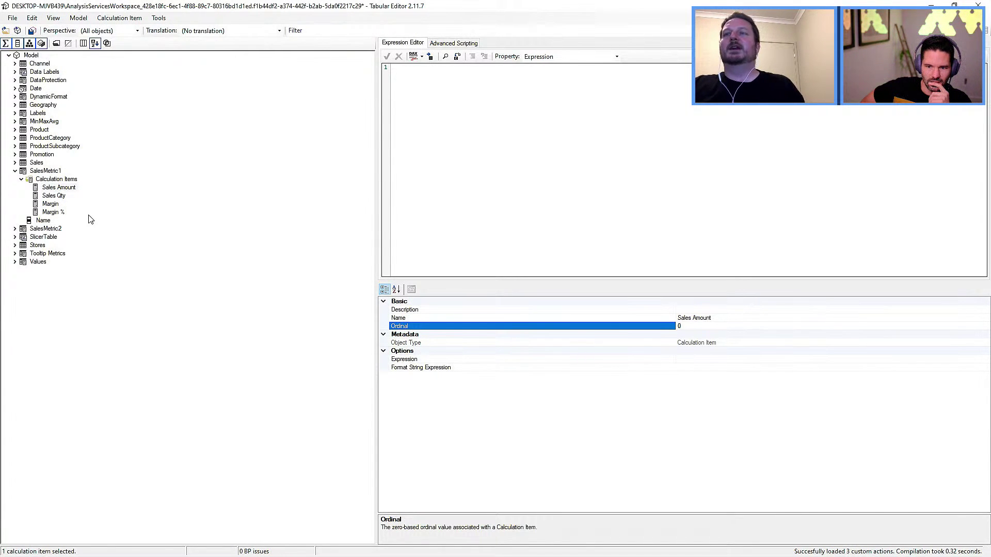
Enter the expression [Sum of Sales Amount] for the Sales Amount item and [Sales Qty] for the Sales Qty item.
click(455, 85)
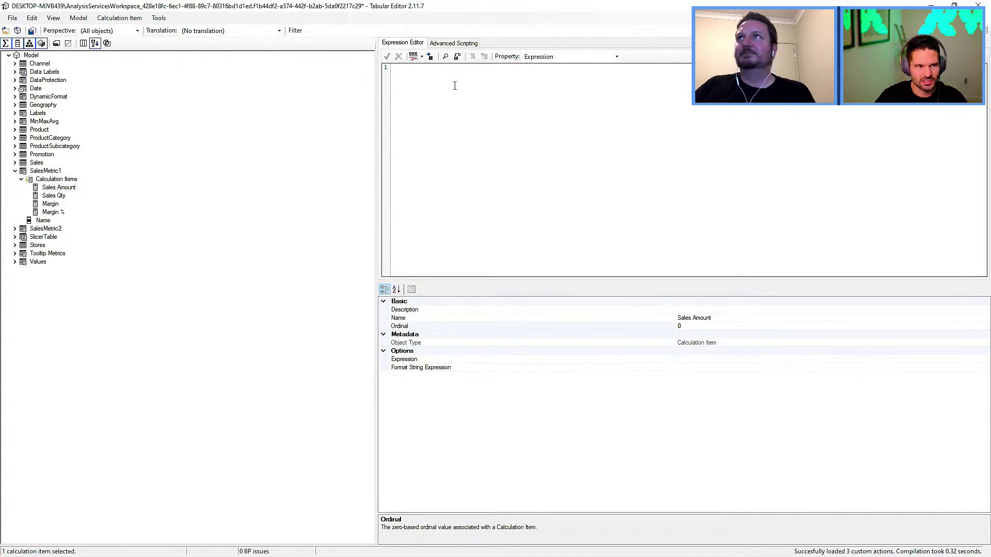
text([Sum of Sales Amount)
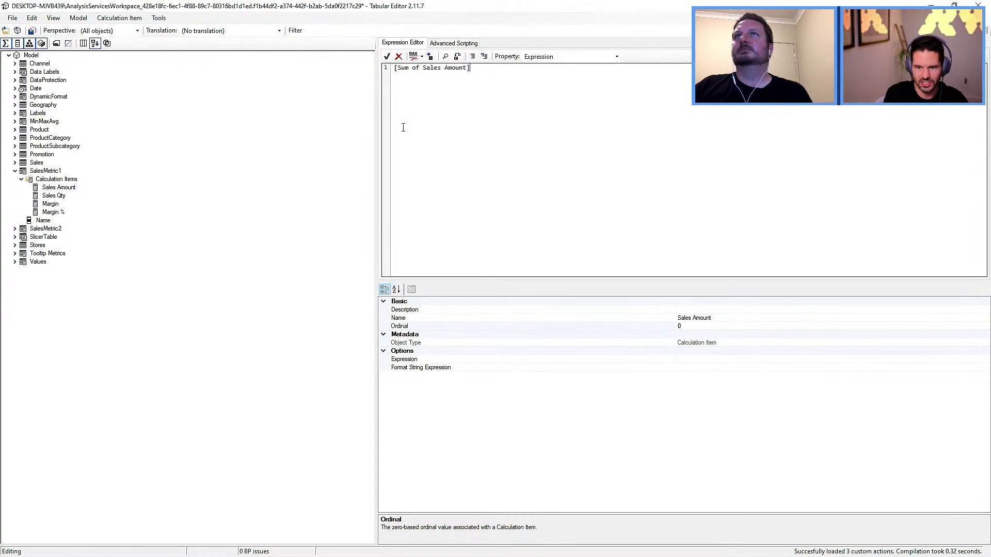
click(58, 196)
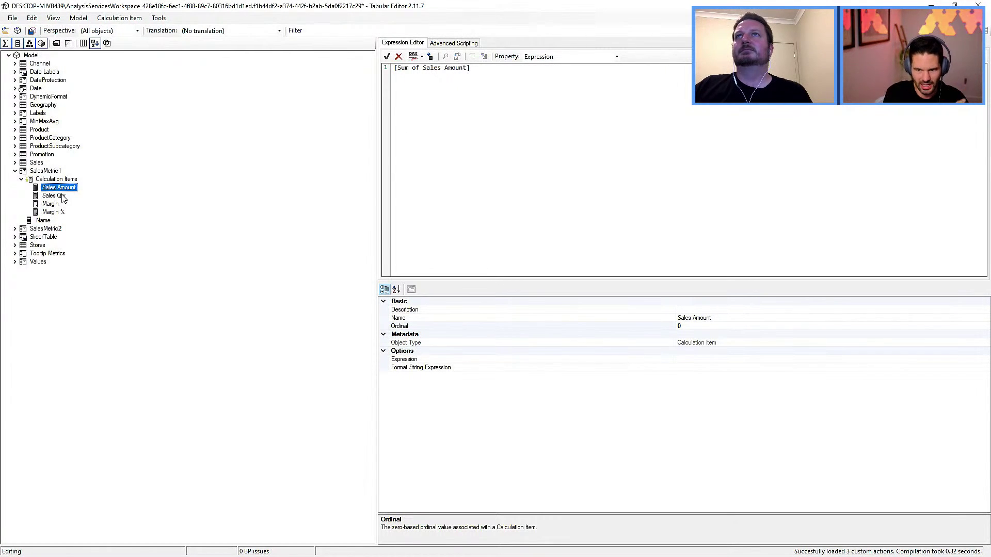
click(397, 85)
text([Sales Qty)
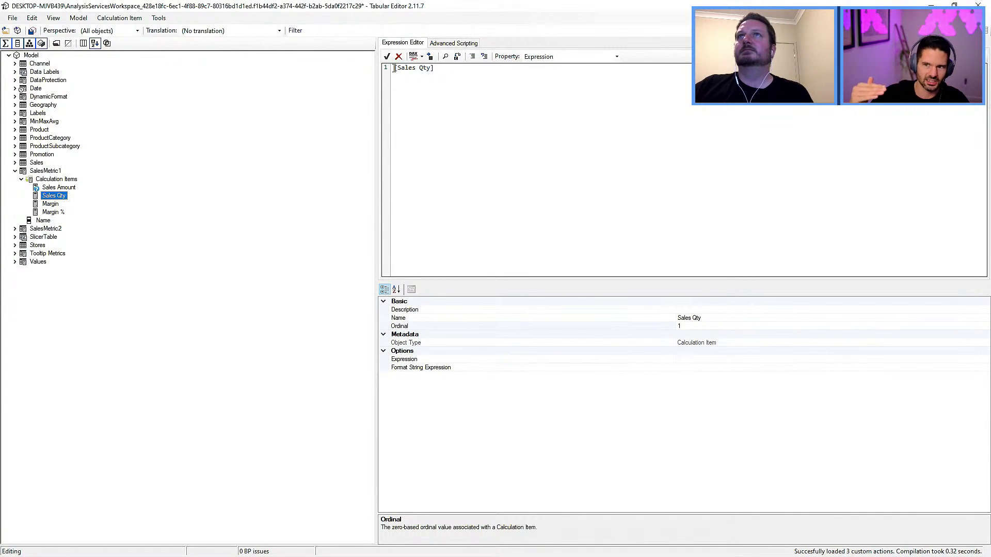
Enter the expression [Margin] for the Margin item and [Margin %] for the Margin % item in SalesMetric1.
click(47, 206)
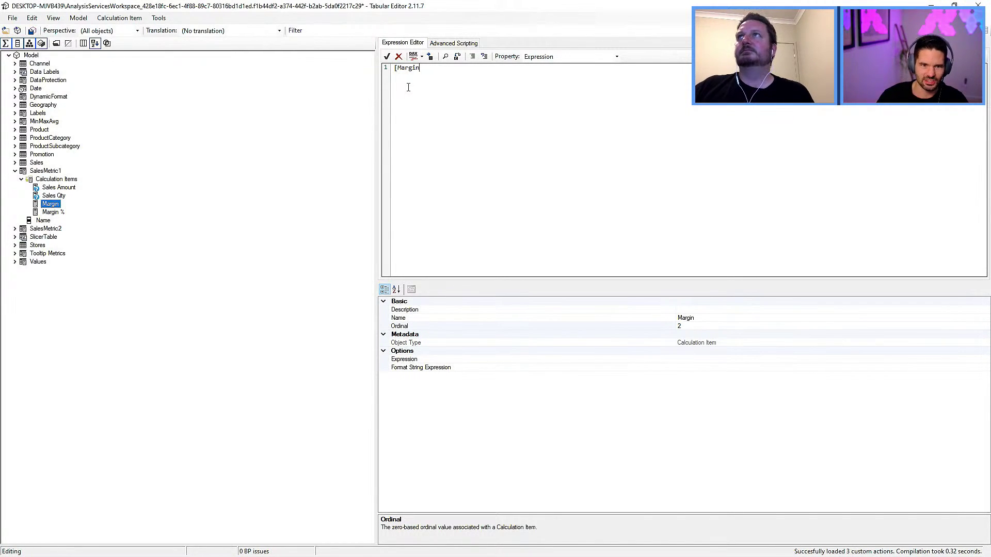
click(53, 213)
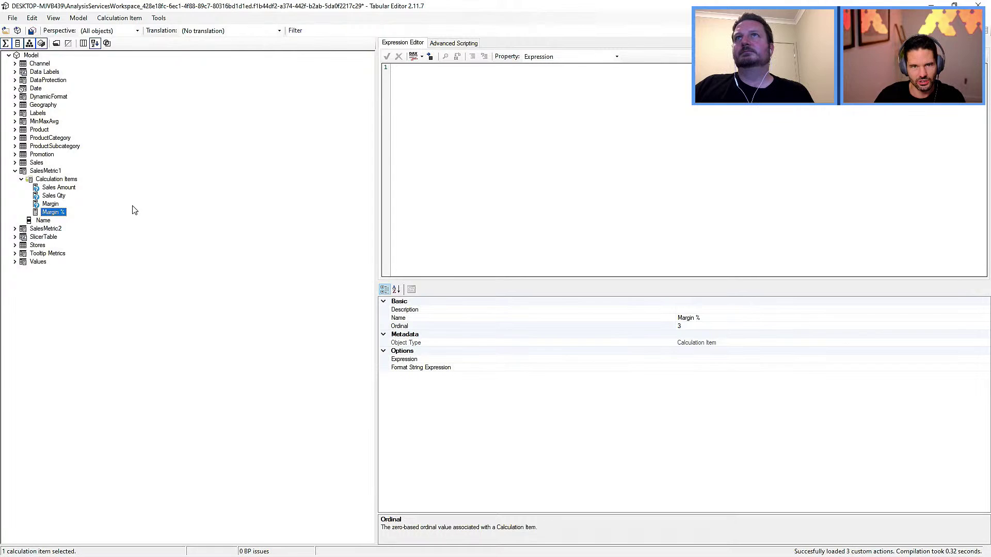
text([Margin %)
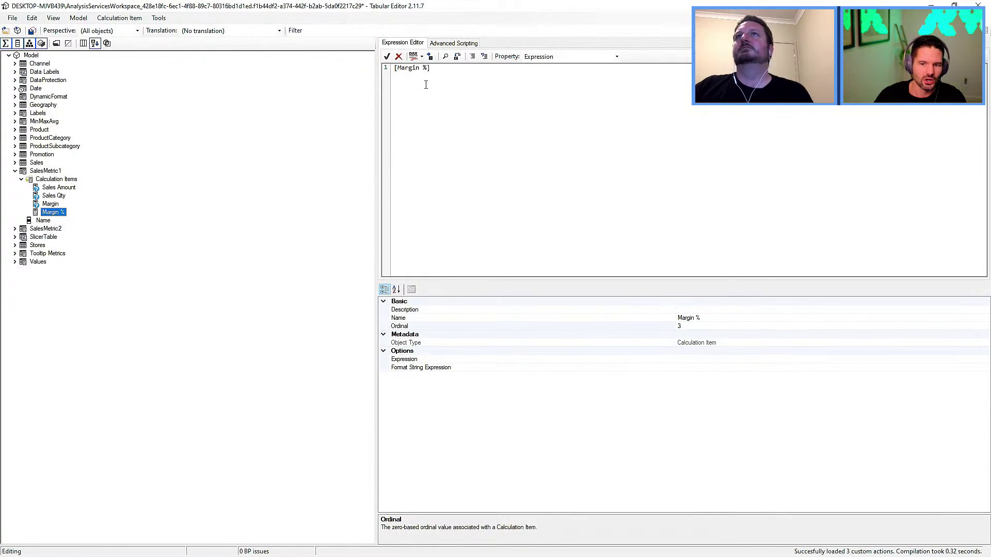
click(307, 175)
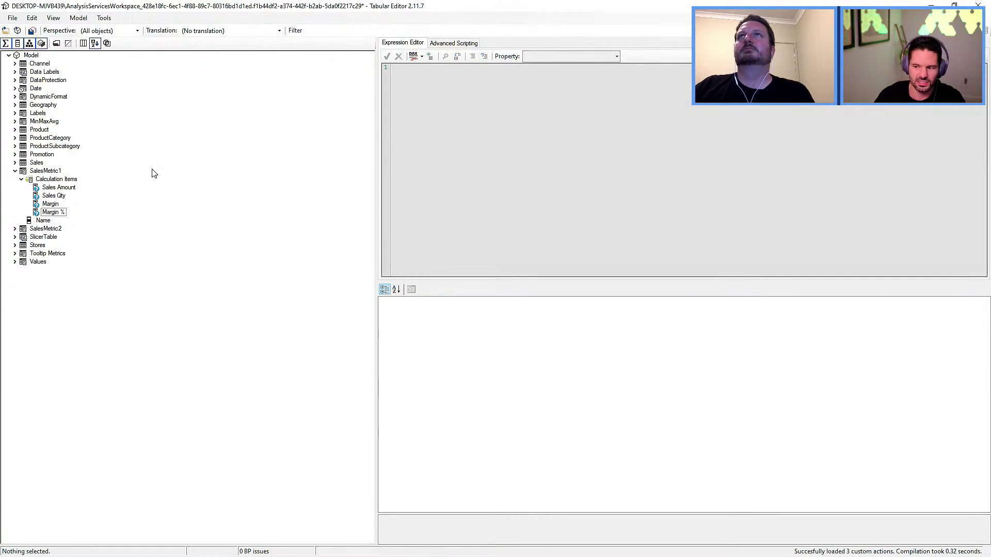
Try to copy the four SalesMetric1 calculation items into the SalesMetric2 calculation group.
click(54, 213)
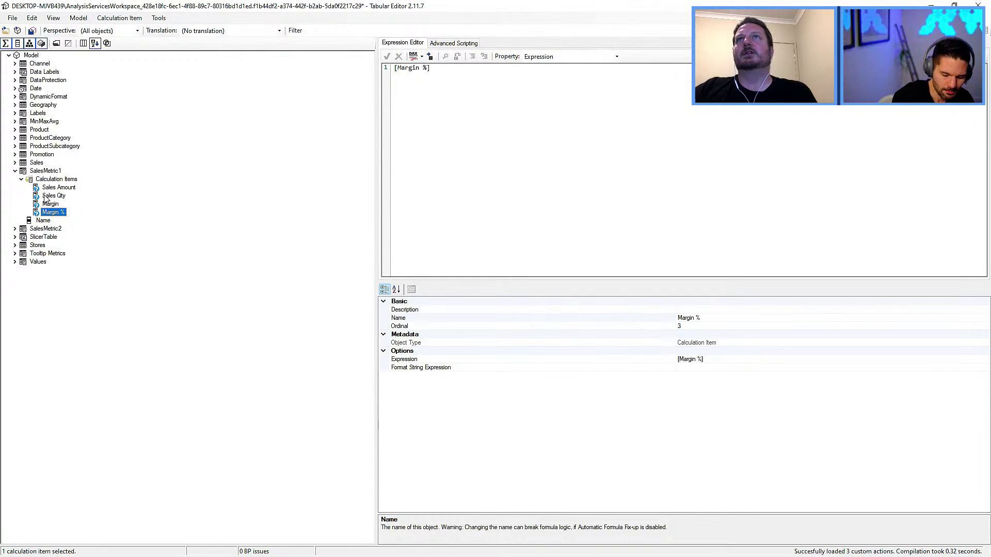
click(72, 191)
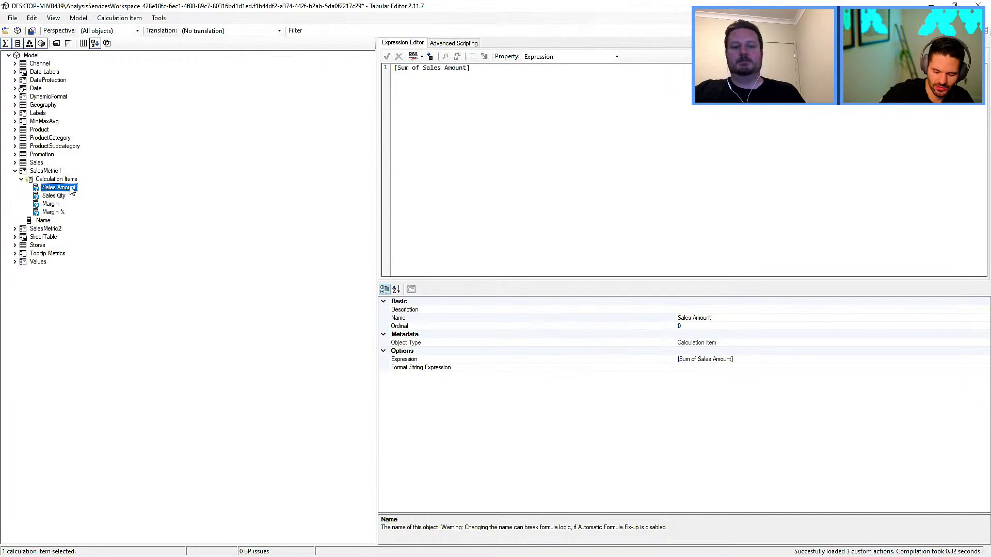
shift+click(54, 213)
click(32, 19)
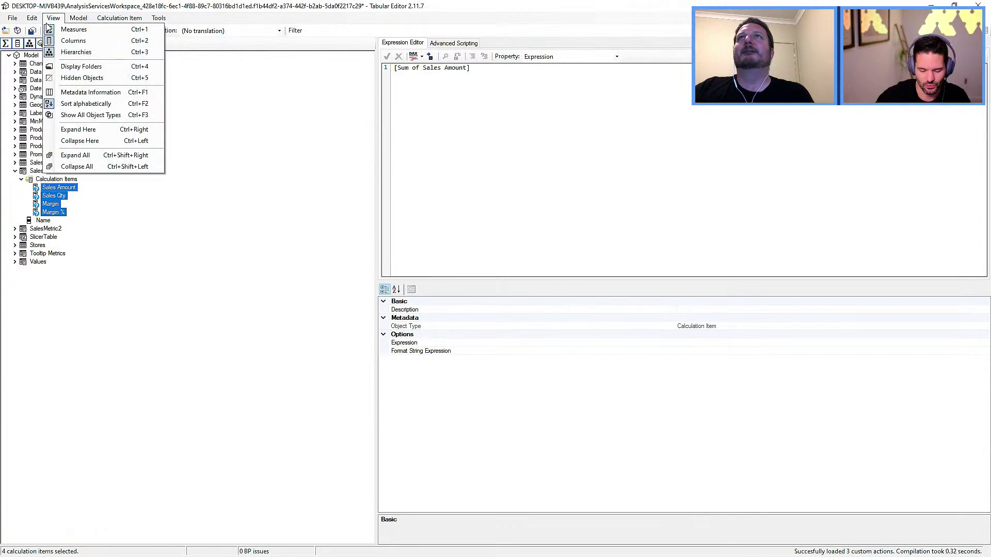
click(49, 81)
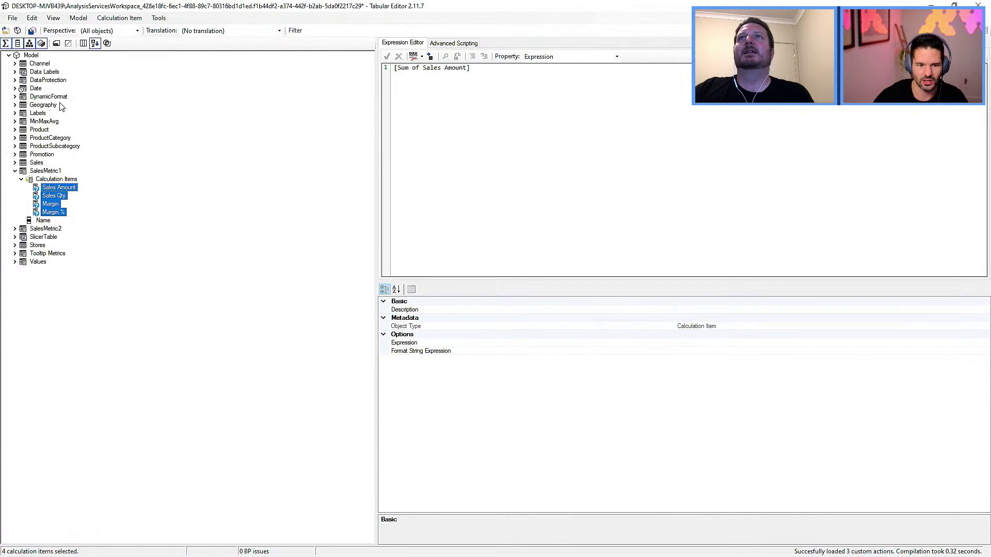
right_click(43, 230)
click(32, 231)
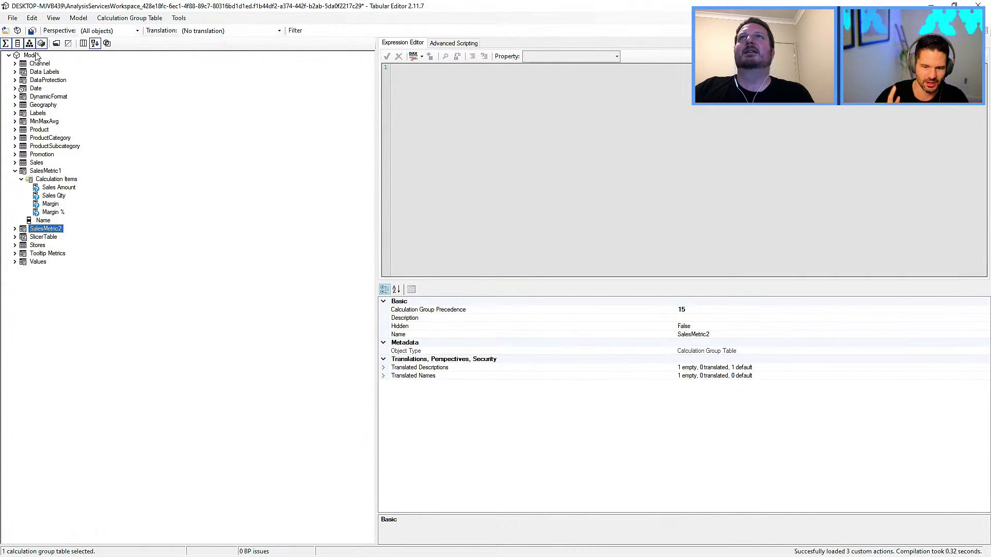
click(33, 18)
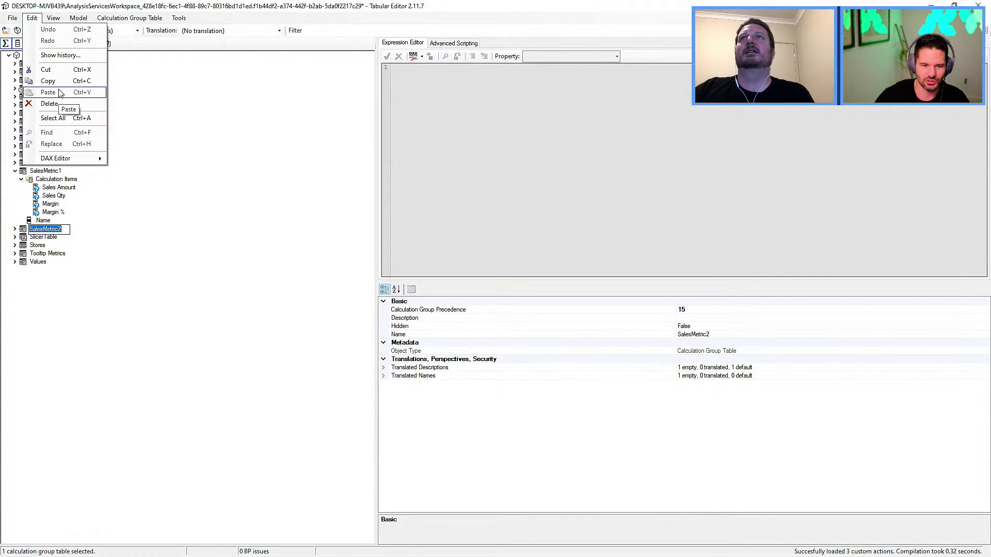
key(Escape)
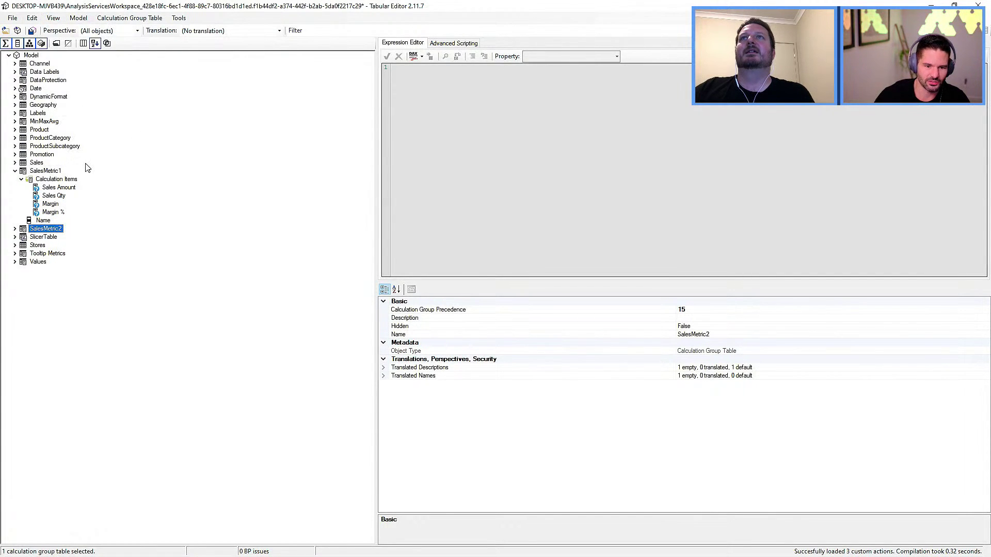
Paste copies of the four calculation items within SalesMetric1 and undo the paste.
click(47, 189)
shift+click(51, 214)
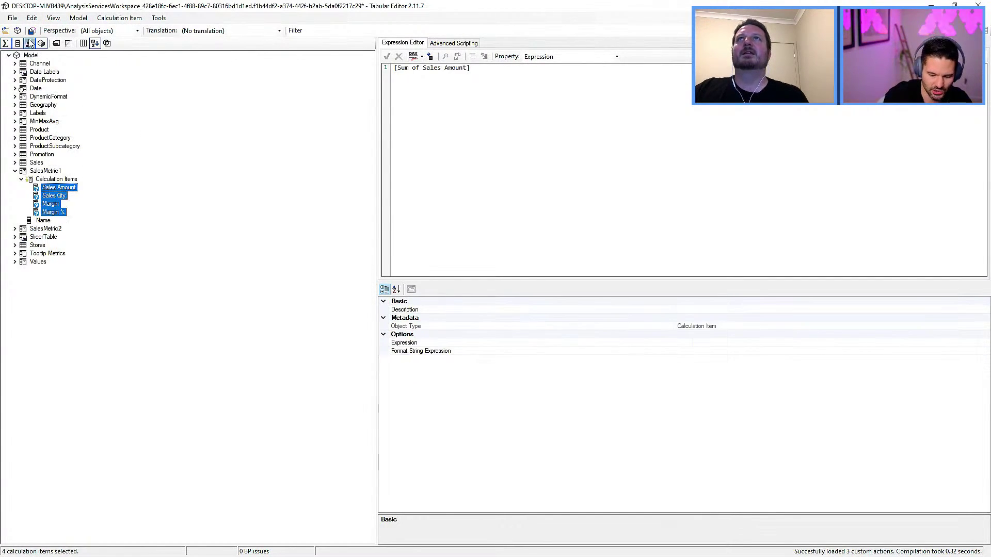
click(32, 18)
click(52, 92)
key(ctrl+v)
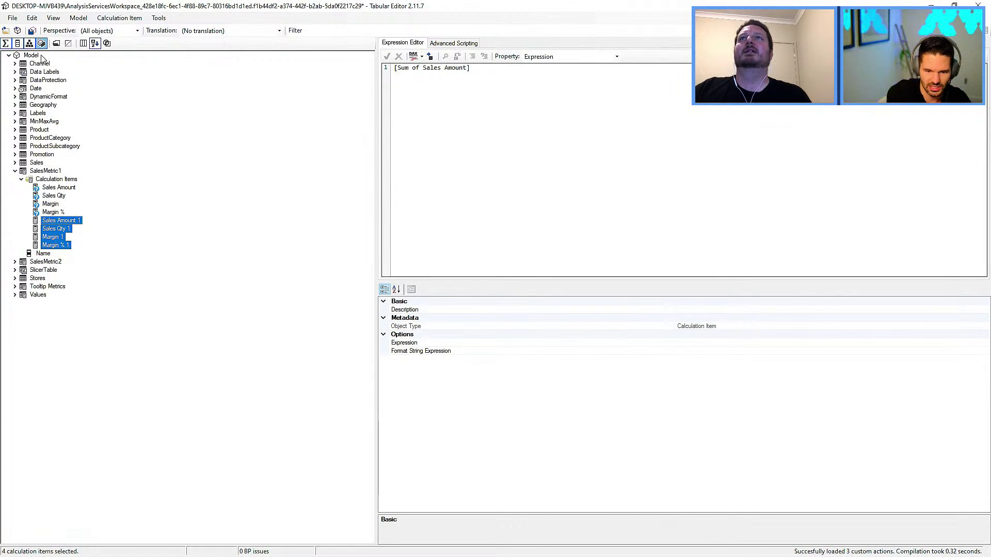
key(ctrl+z)
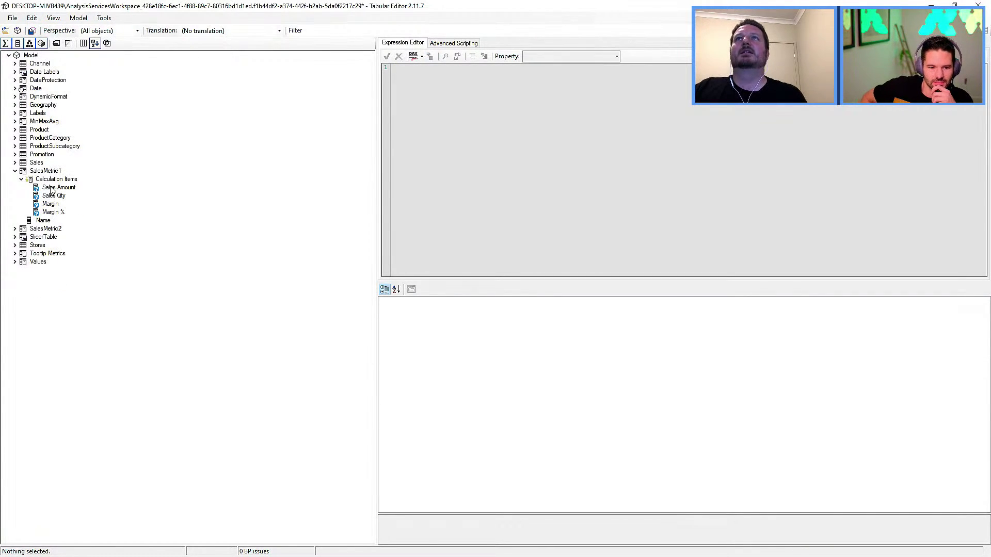
Copy the Sales Amount, Sales Qty, Margin and Margin % calculation items from SalesMetric1 and paste them into SalesMetric2.
click(53, 188)
shift+click(51, 214)
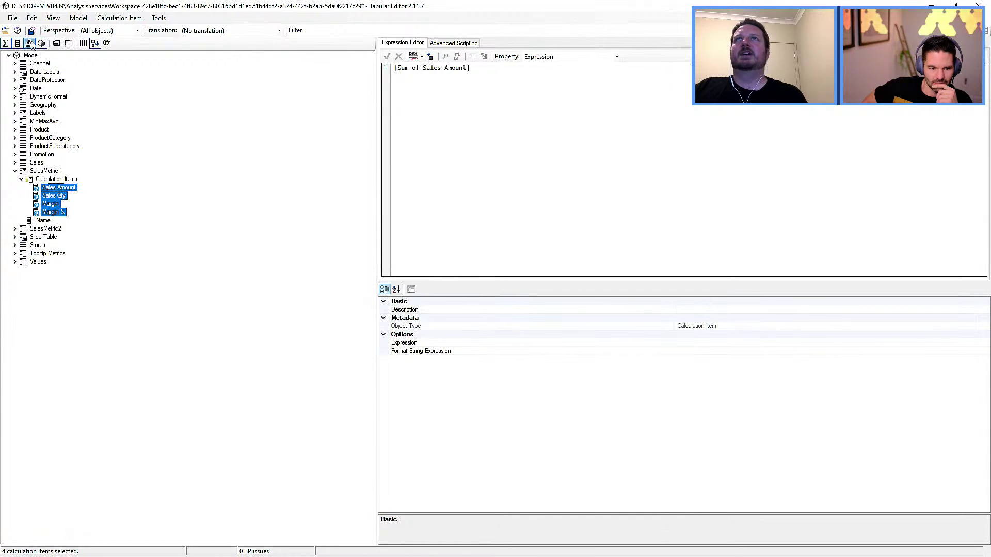
click(32, 18)
click(51, 83)
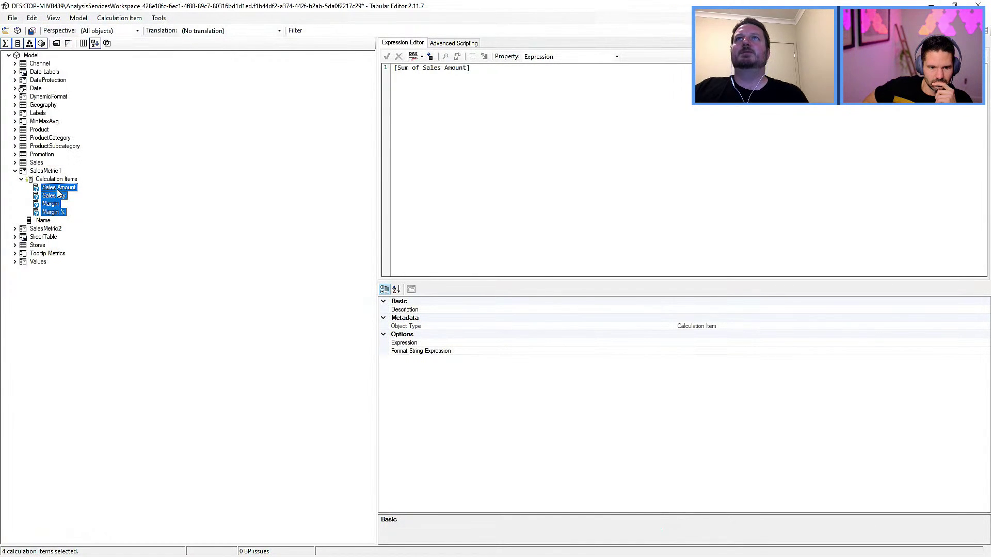
click(45, 229)
click(32, 18)
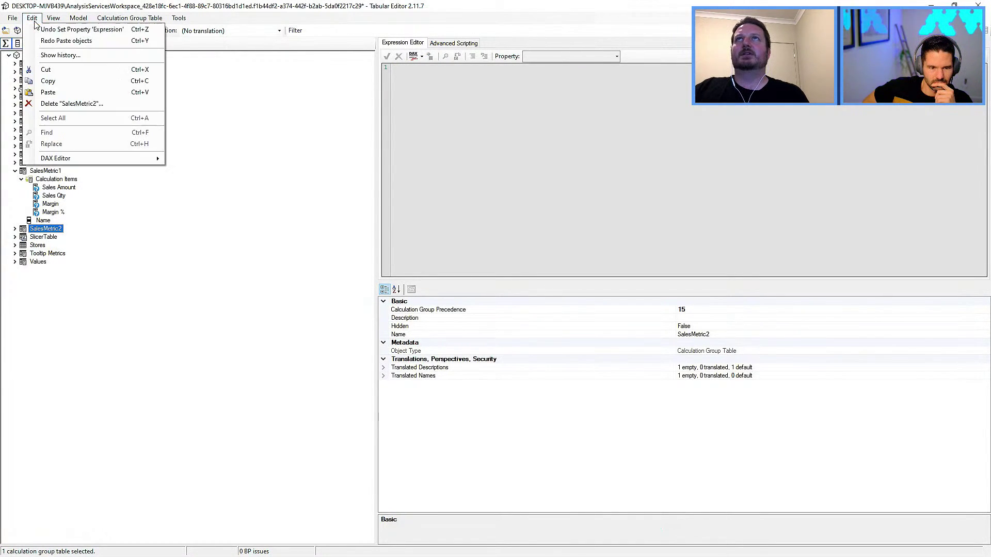
click(51, 91)
Set the ordinal of the Sales Amount item in SalesMetric2 to 3 and then to 0 to place it first.
click(57, 196)
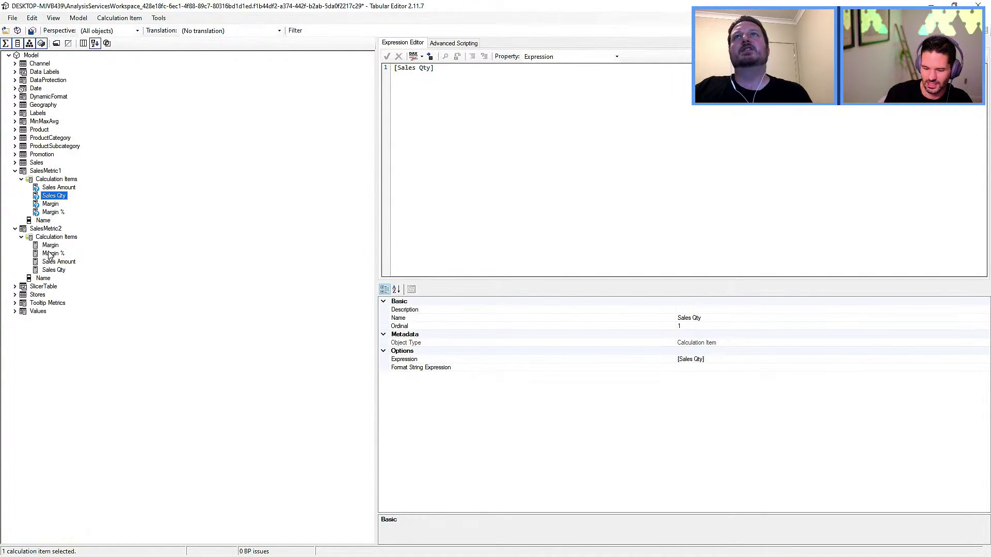
click(50, 247)
click(53, 270)
click(58, 261)
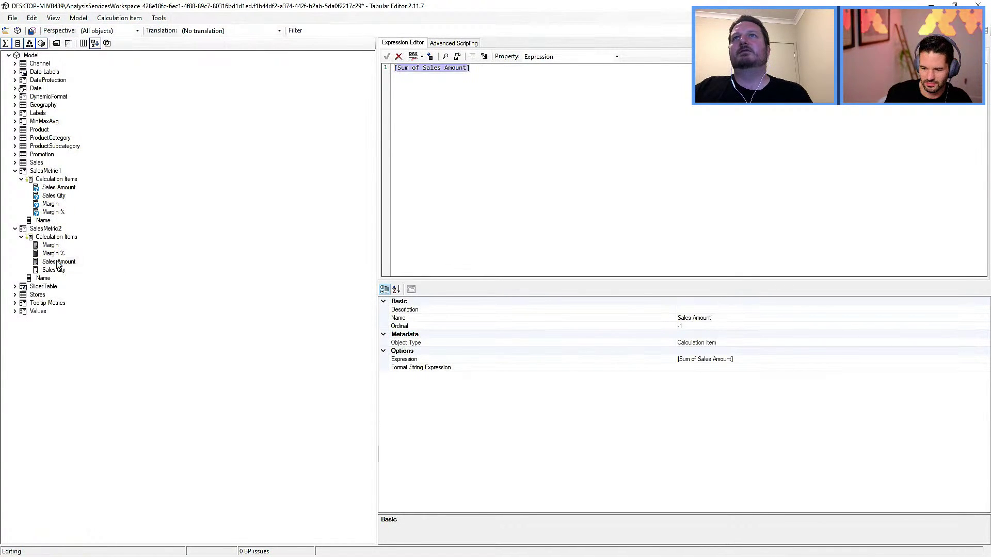
click(692, 326)
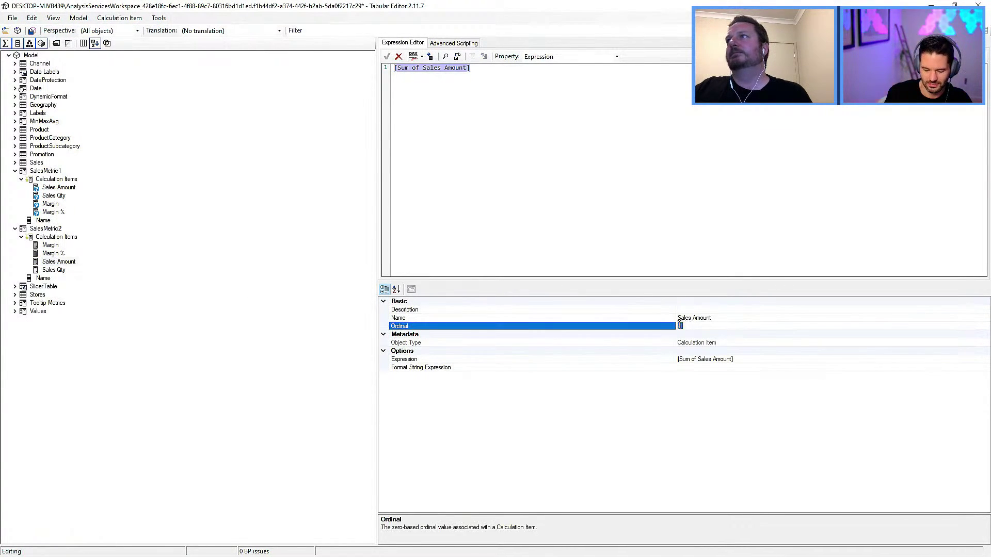
text(3)
key(Return)
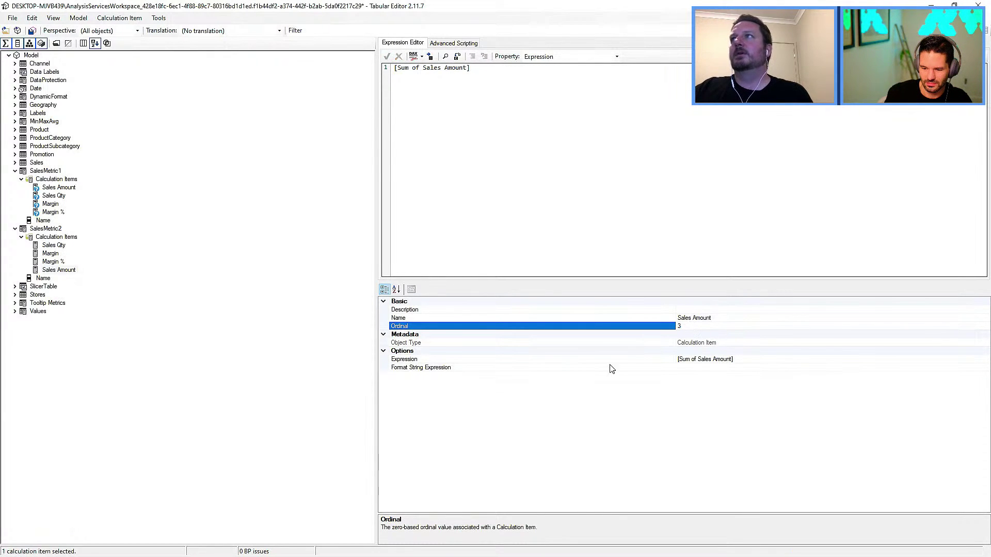
key(BackSpace)
text(0)
key(Return)
Save the changes to the connected model and close Tabular Editor to return to Power BI Desktop.
click(32, 31)
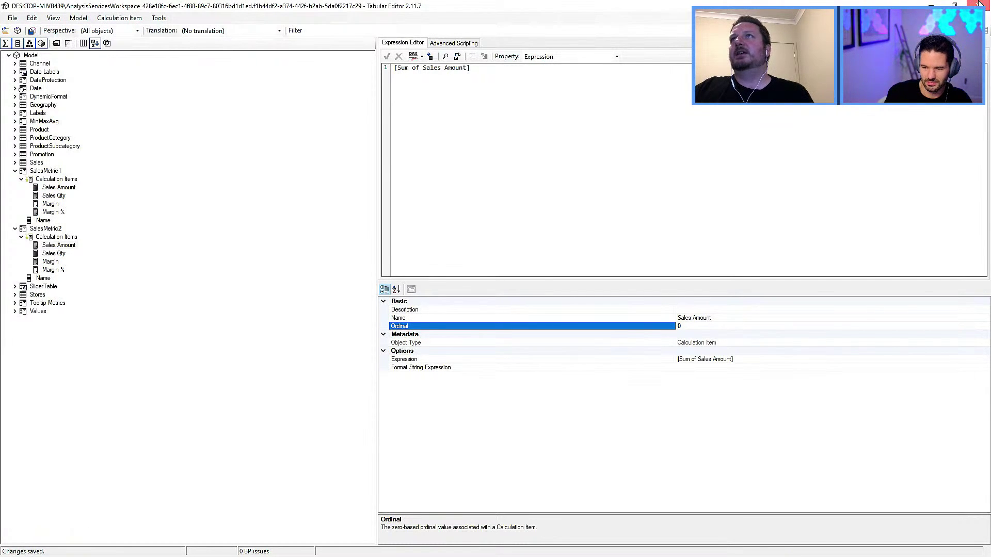
click(979, 4)
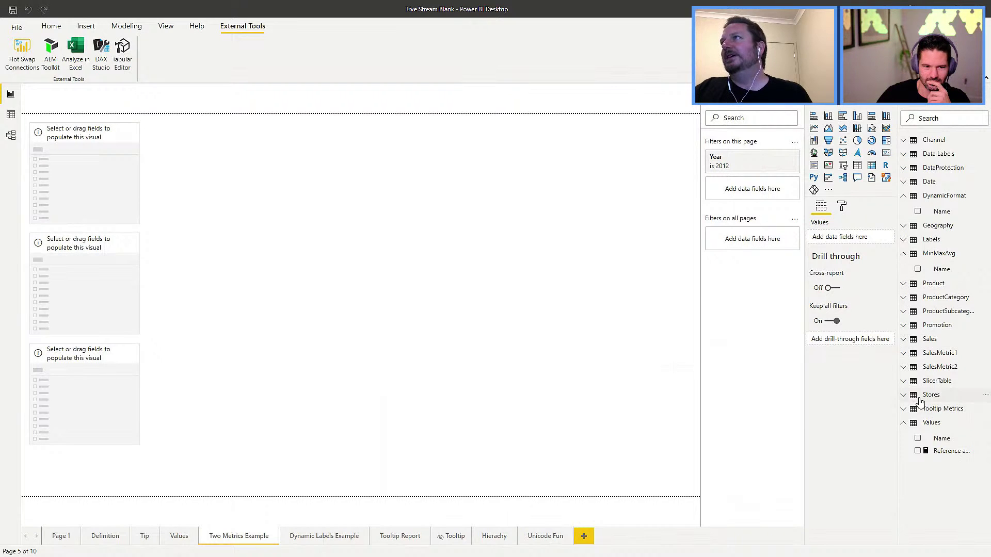
Add the SalesMetric1 Name field to the uppermost empty slicer and the SalesMetric2 Name field, renamed Line Metric, to the middle slicer.
click(904, 353)
drag(938, 376, 73, 166)
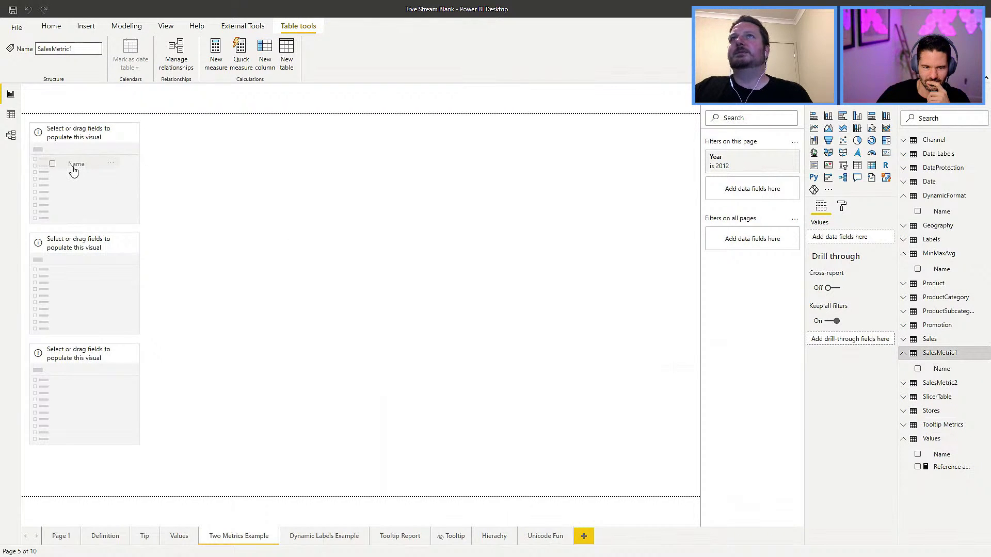
click(905, 383)
drag(941, 399, 73, 284)
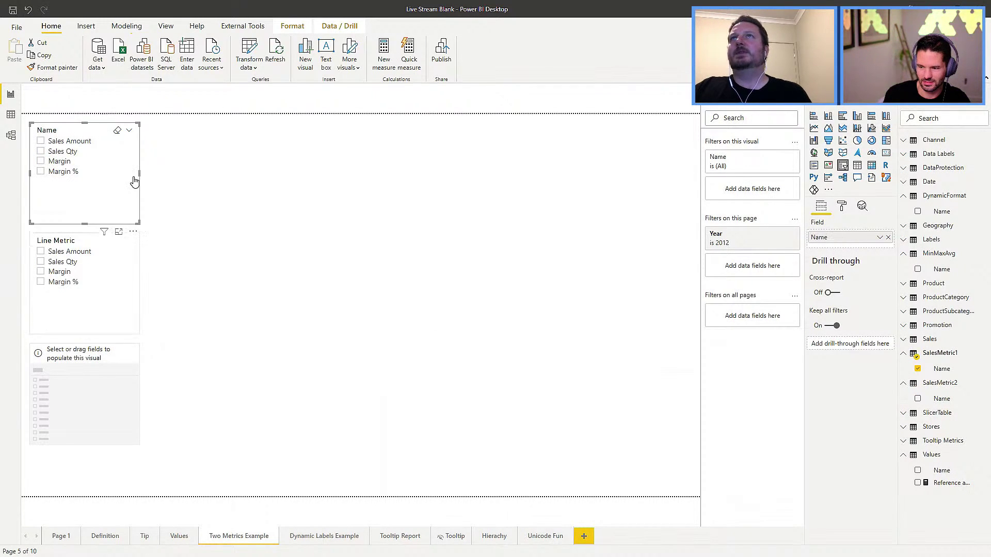
Try to rename the Name field of the SalesMetric1 slicer as Column Metric.
double_click(833, 235)
text(Co)
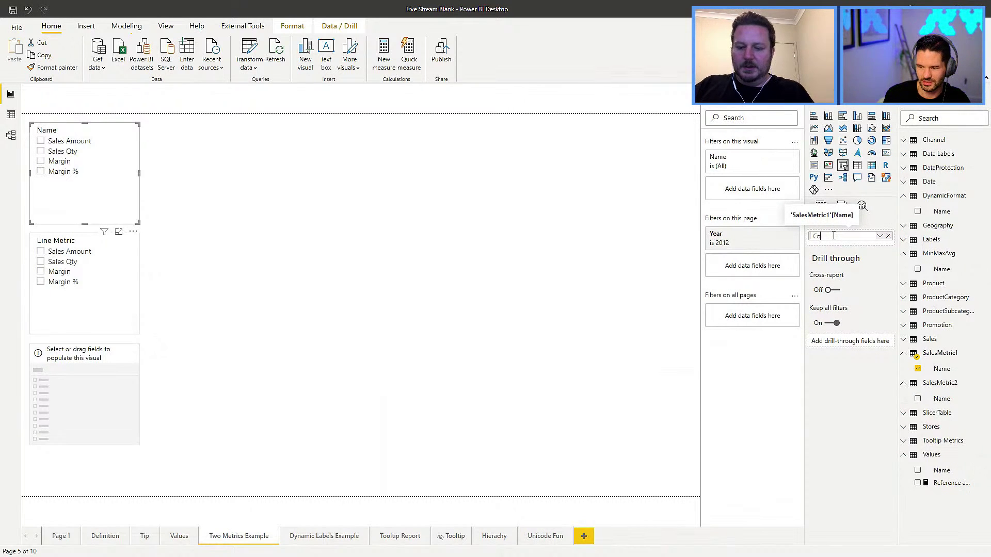
text(lumn Metr)
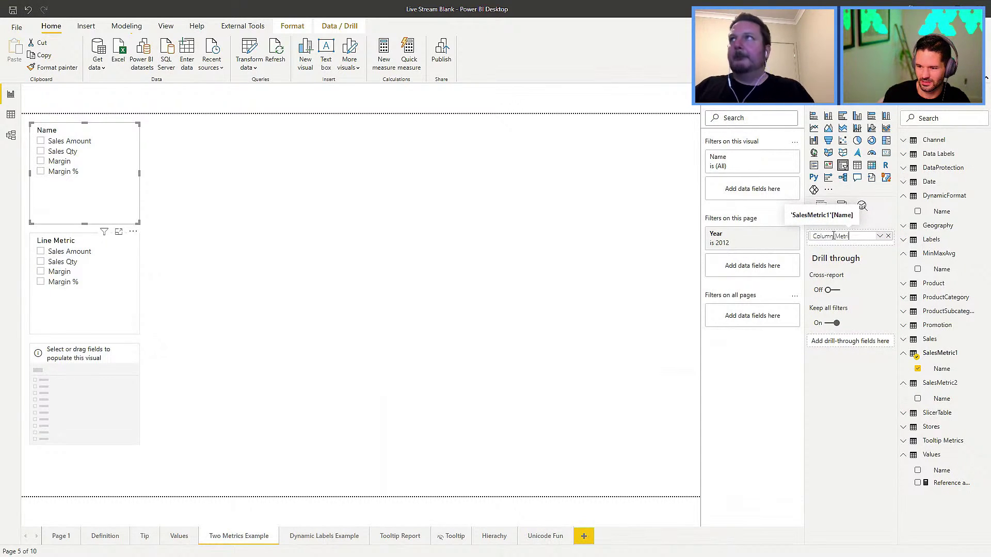
text(ic)
key(Return)
click(325, 390)
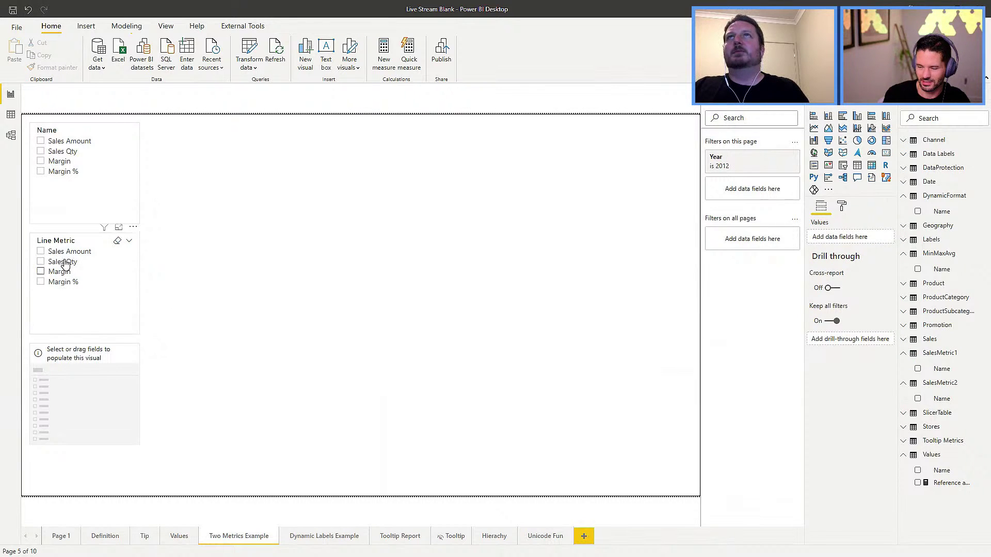
Rename the uppermost slicer's Name field as Column Metric and leave its Margin option unselected.
click(59, 161)
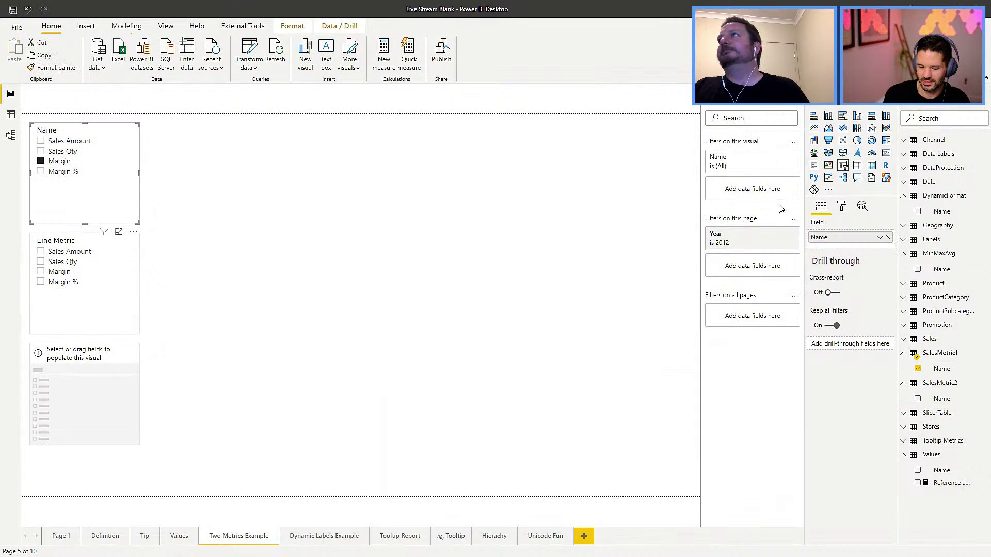
double_click(836, 241)
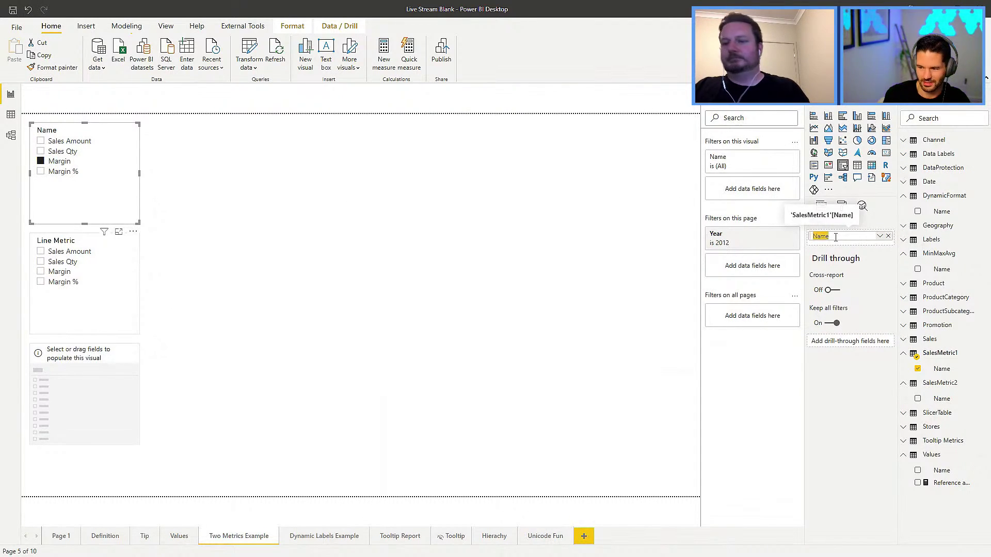
text(Column)
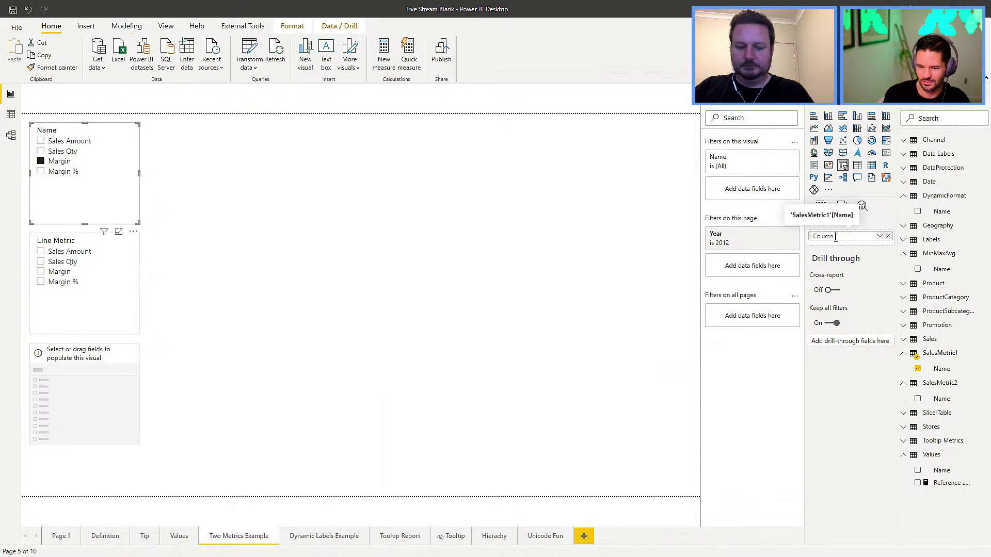
text( Metric)
key(Return)
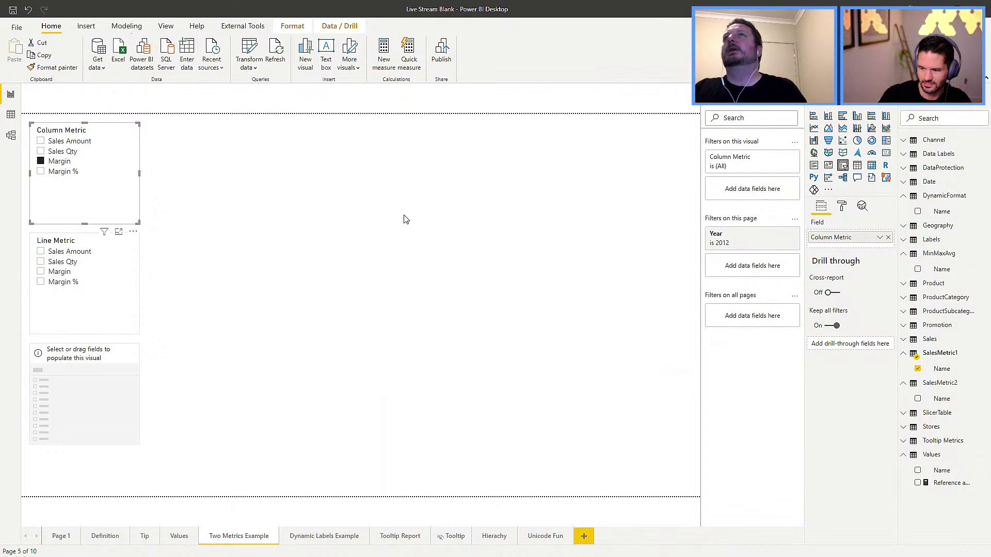
click(41, 161)
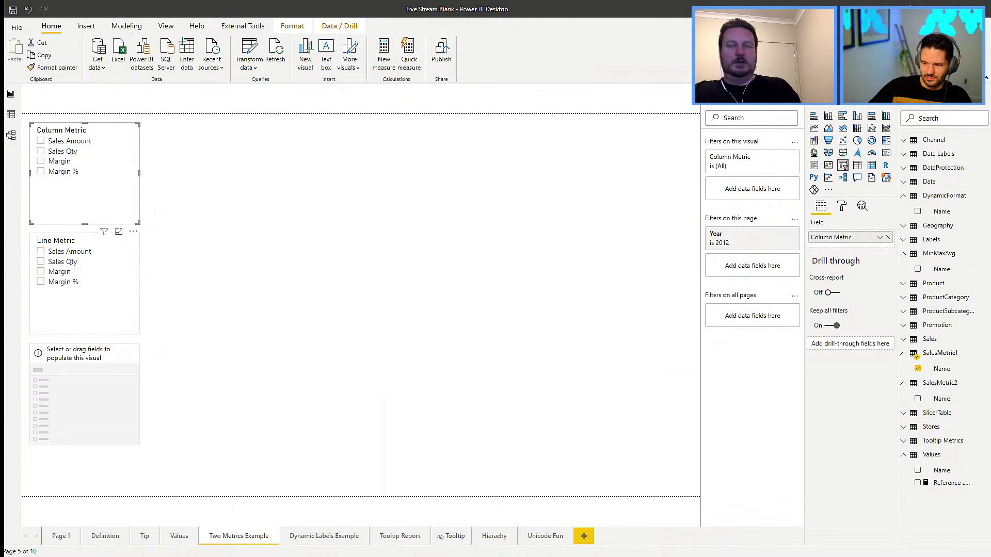
Remove the broken fields from the column values and line values of the combo chart.
click(483, 239)
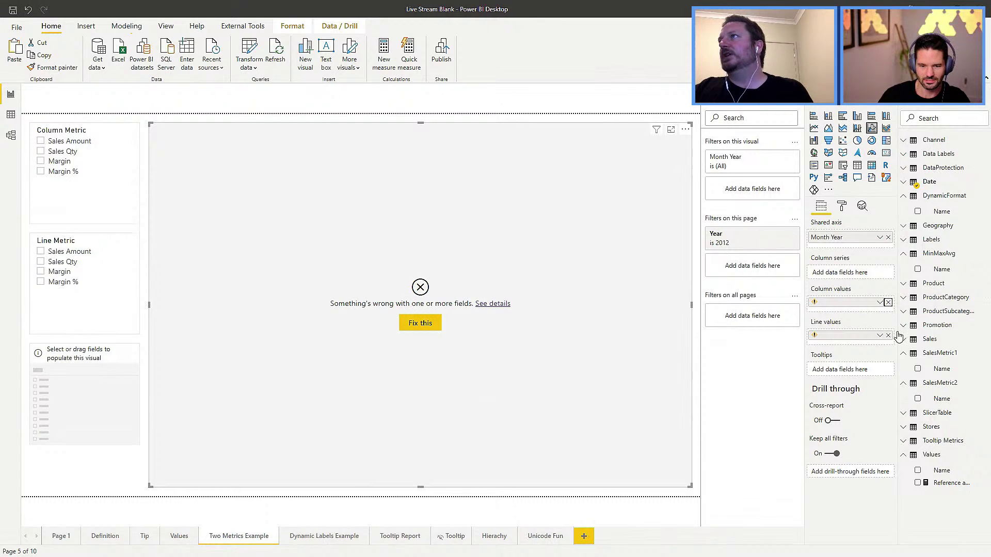
click(888, 302)
click(888, 333)
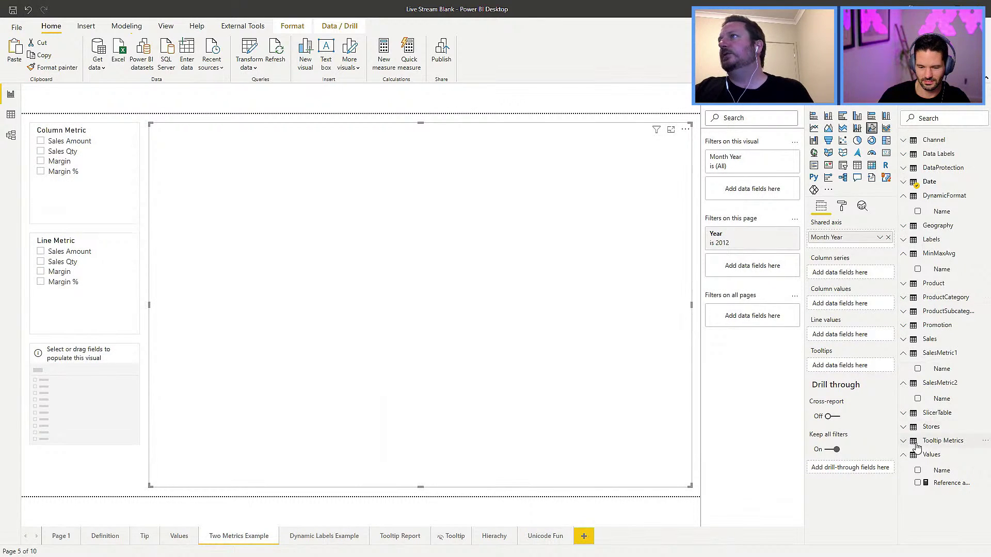
Add the Sales table's Cost measure to the combo chart's column values and its Margin measure to the line values.
click(904, 339)
drag(922, 361, 853, 303)
drag(944, 393, 860, 345)
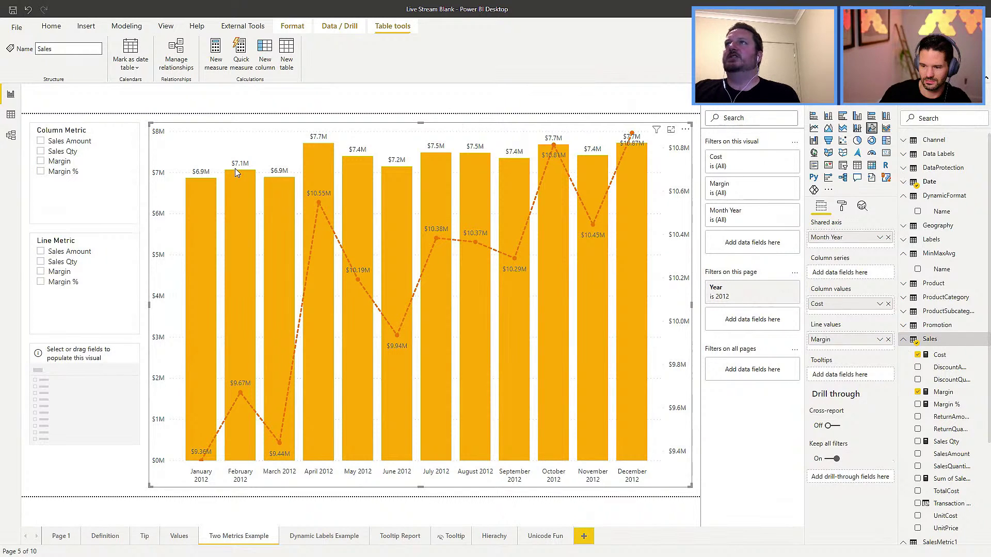
Try the metric slicers on the combo chart, ending with Sales Qty as Column Metric and Margin as Line Metric.
click(42, 142)
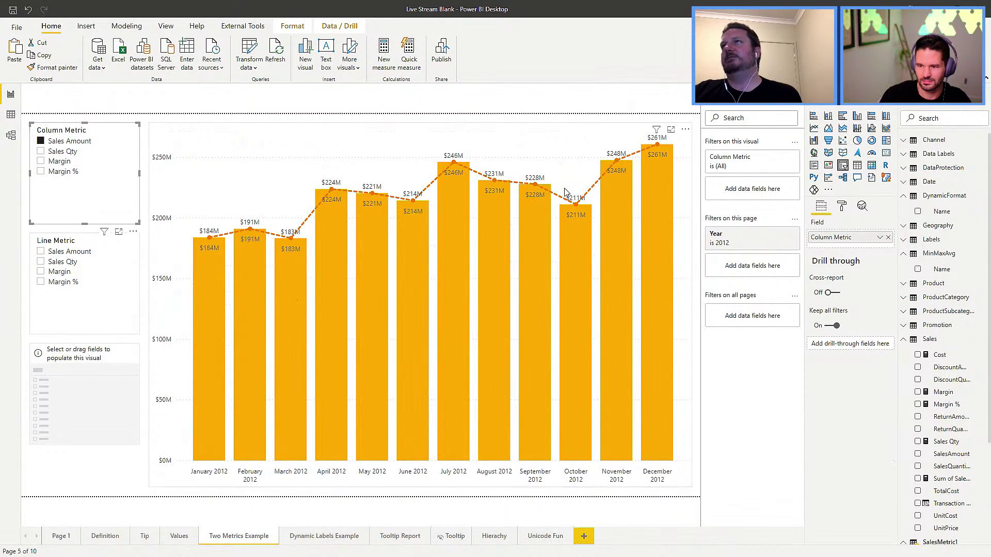
click(42, 253)
click(41, 262)
click(42, 272)
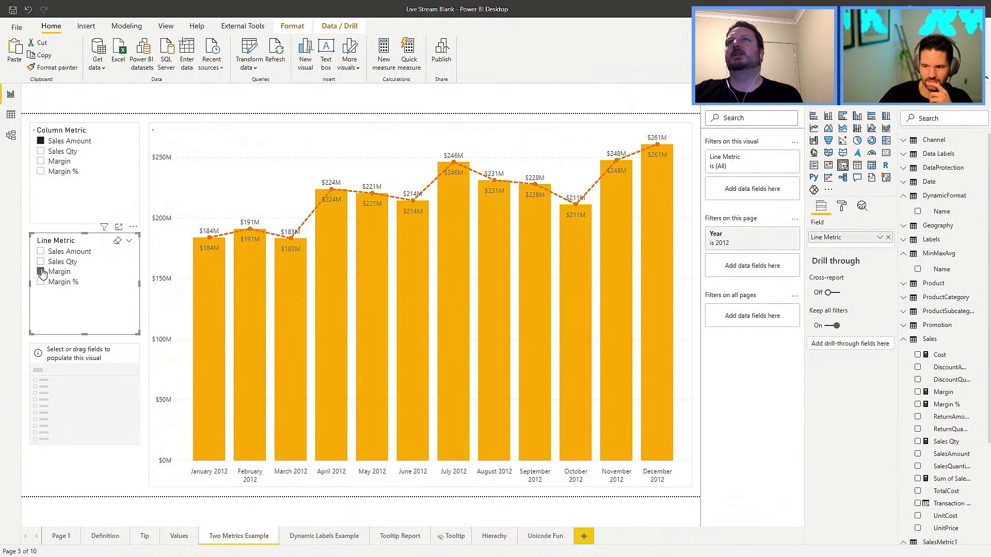
click(40, 152)
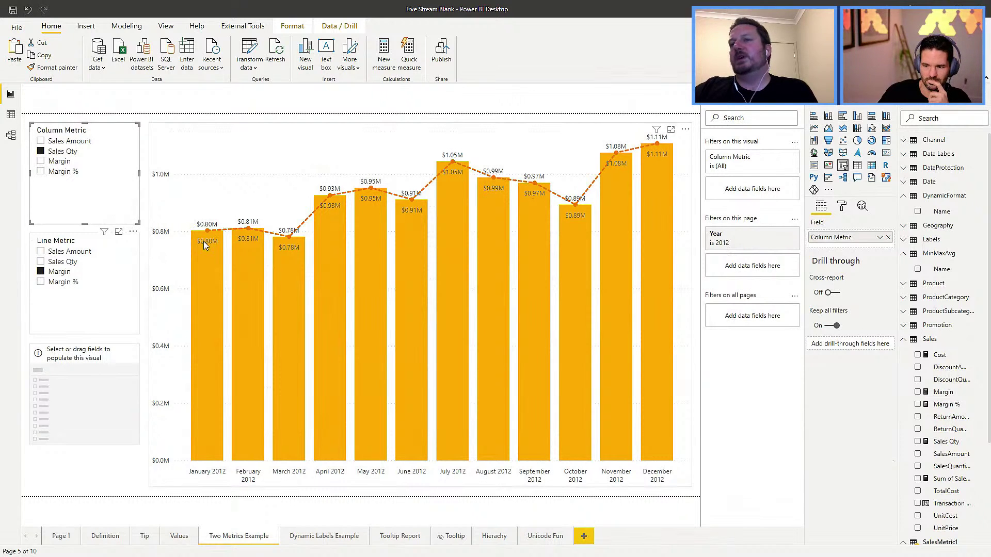
mouse_move(203, 240)
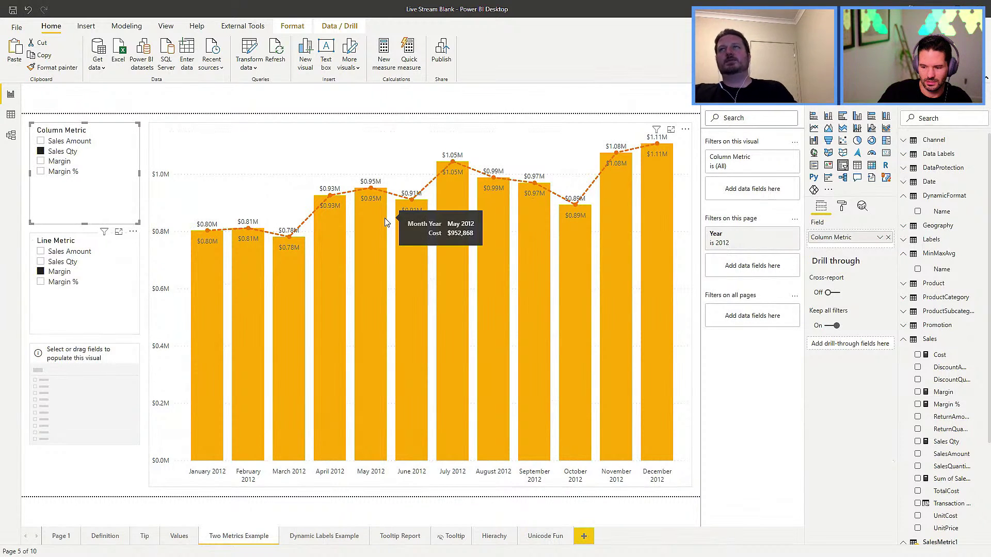
Collapse the Sales, DynamicFormat, MinMaxAvg, SalesMetric1 and SalesMetric2 tables in the field list.
click(260, 29)
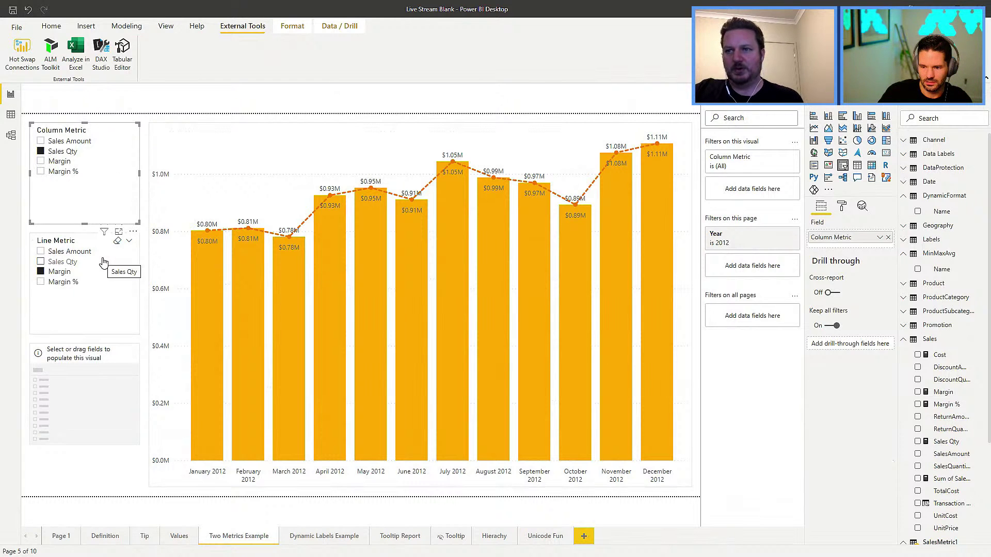
click(905, 340)
click(904, 198)
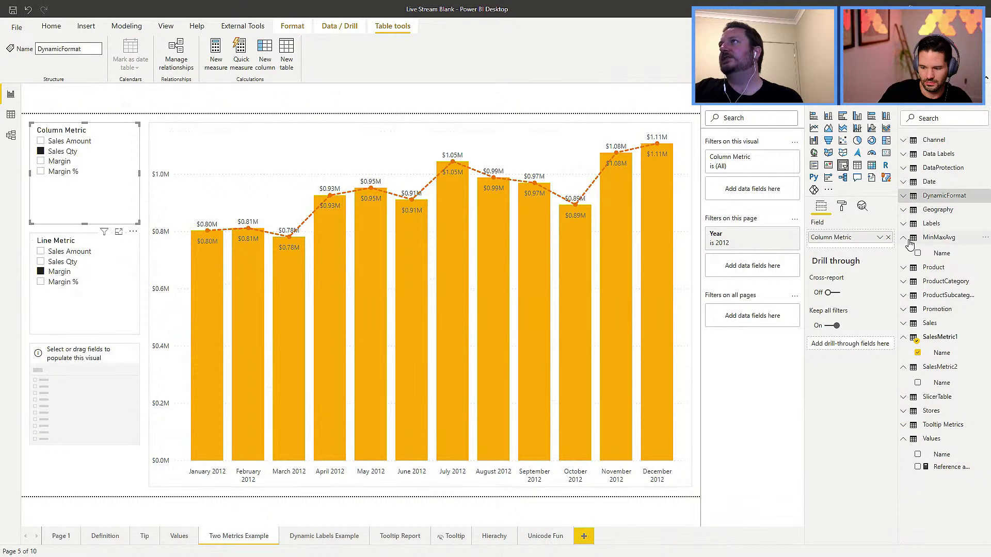
click(904, 238)
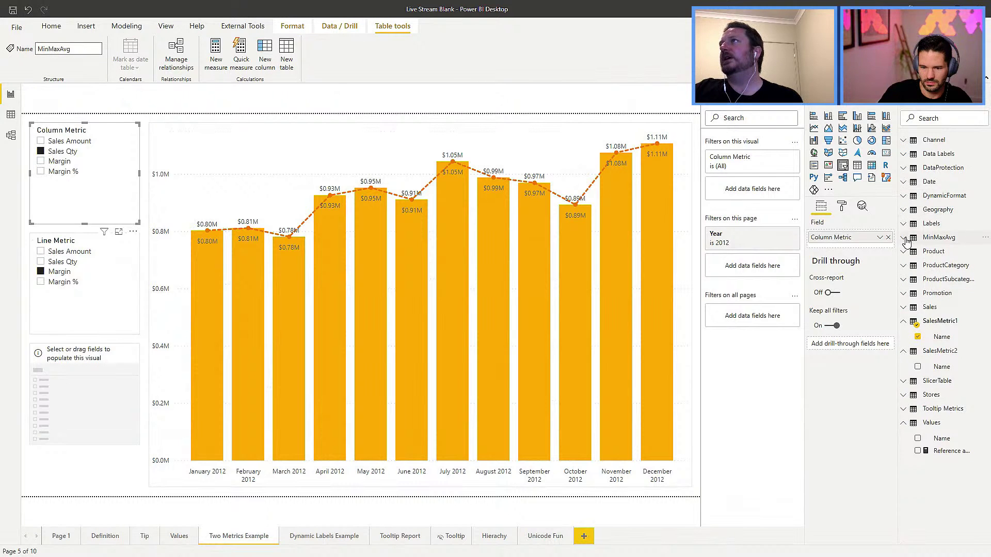
click(904, 321)
click(905, 335)
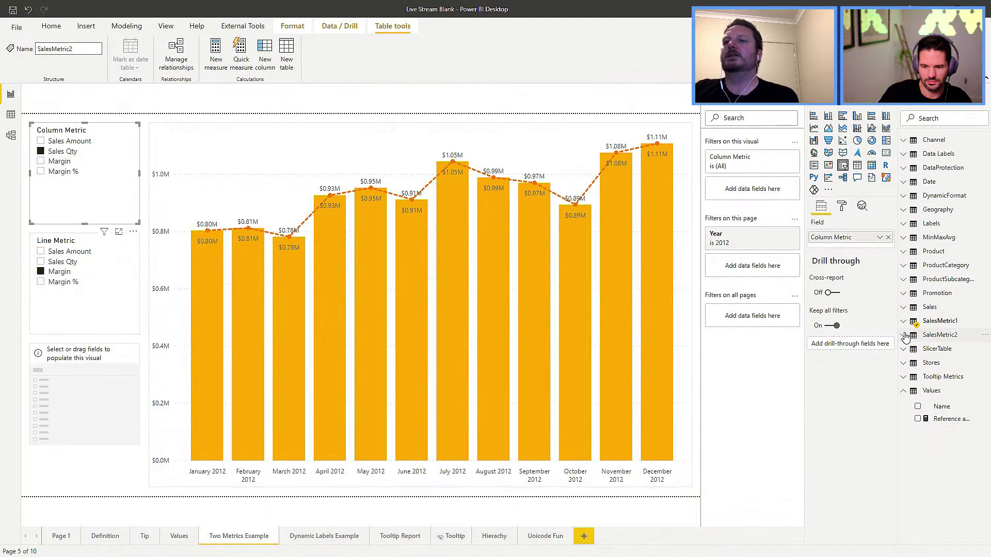
Create the measure Metric 1 Measure = 0 in the SalesMetric1 table and format it as dollar currency.
right_click(938, 335)
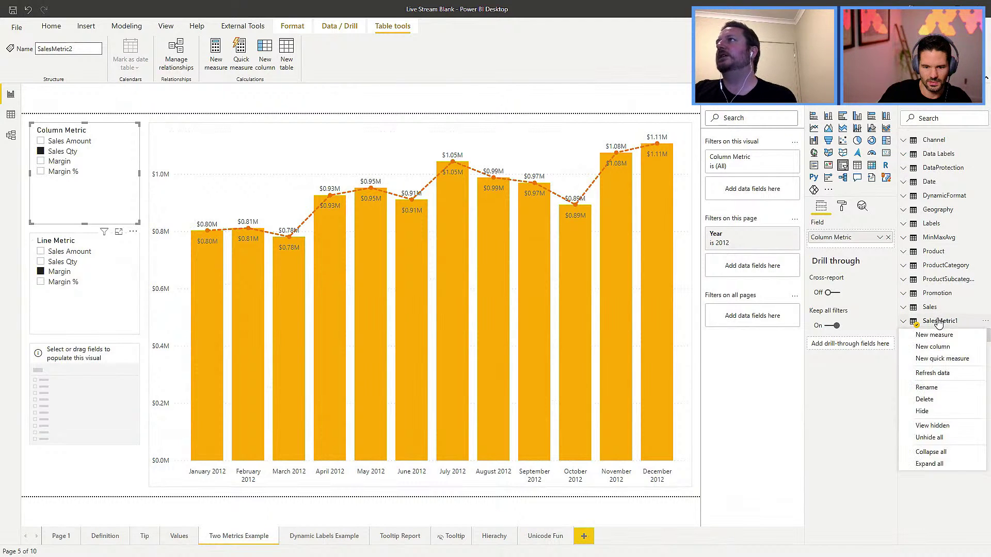
click(939, 336)
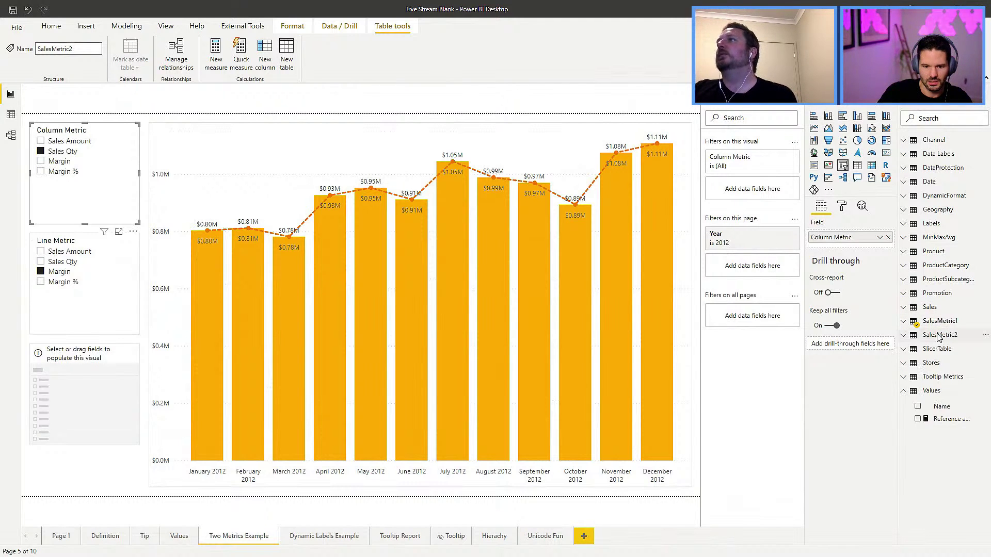
click(905, 323)
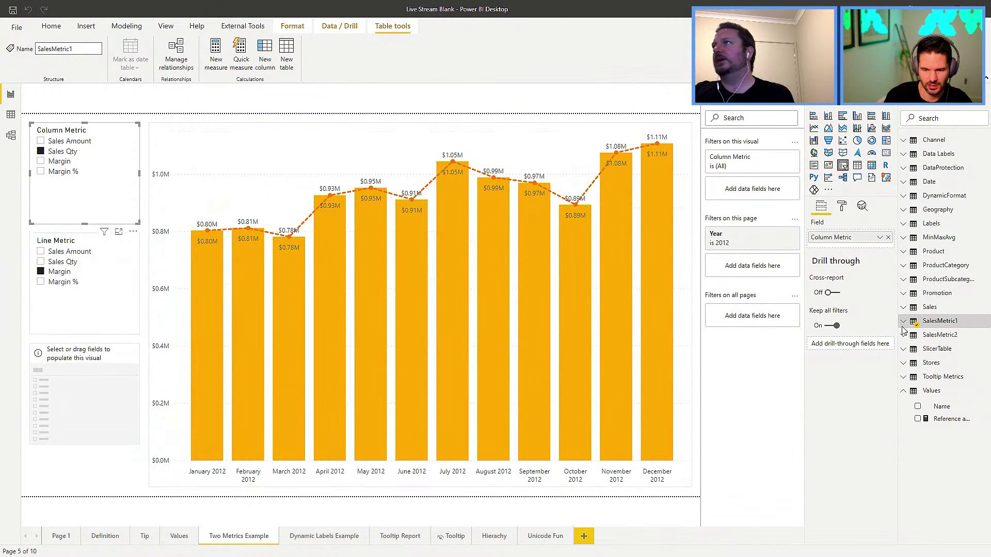
right_click(935, 325)
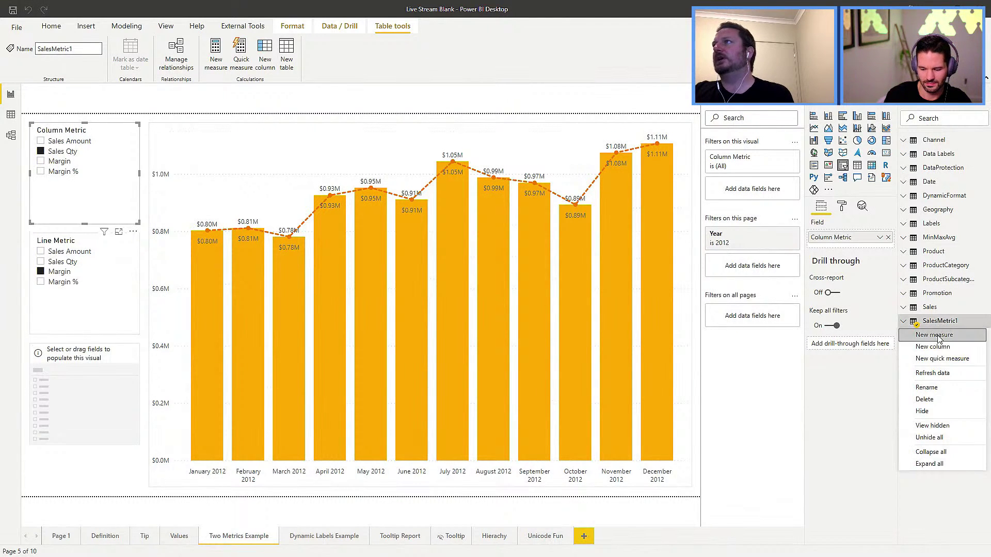
click(939, 338)
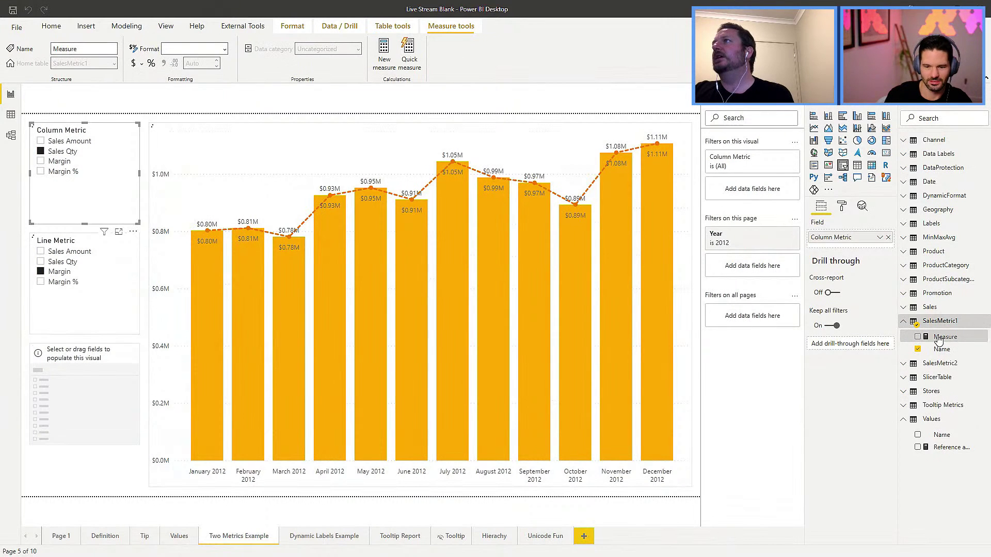
text(Metric 1 Measur)
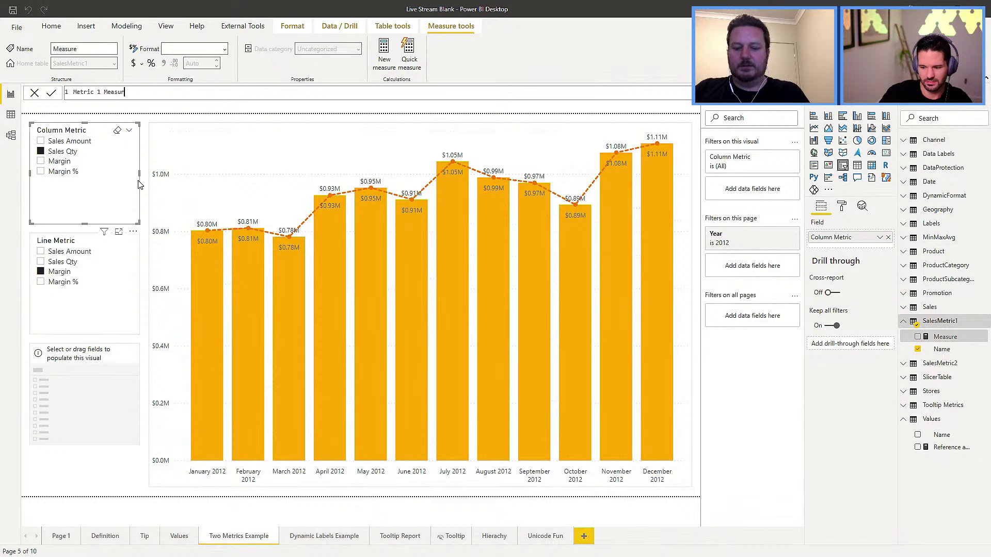
text(e = 0)
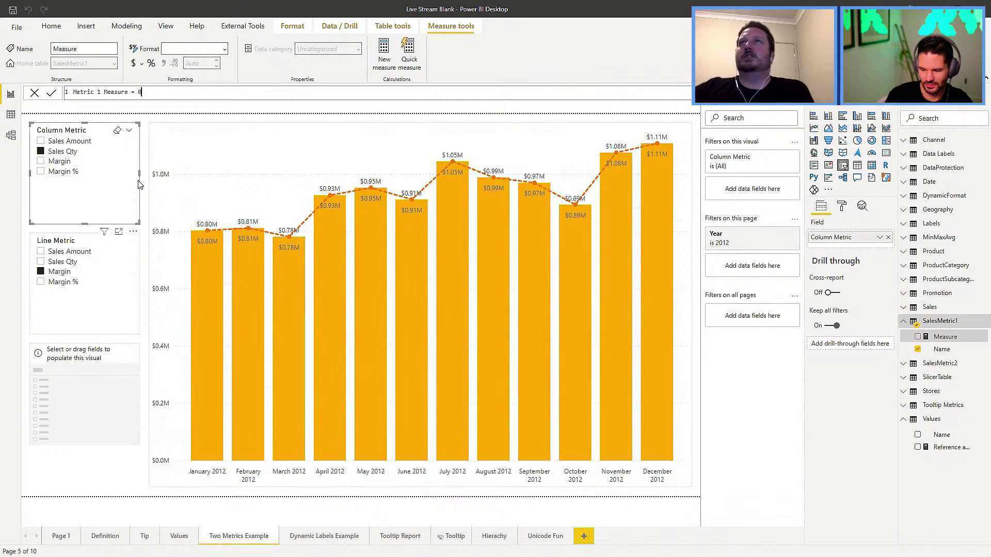
key(Return)
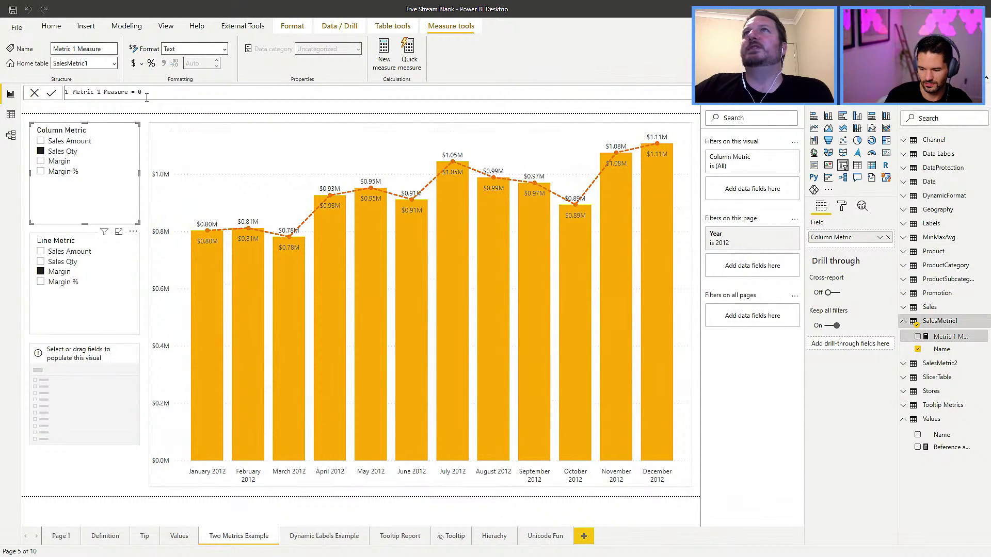
click(134, 63)
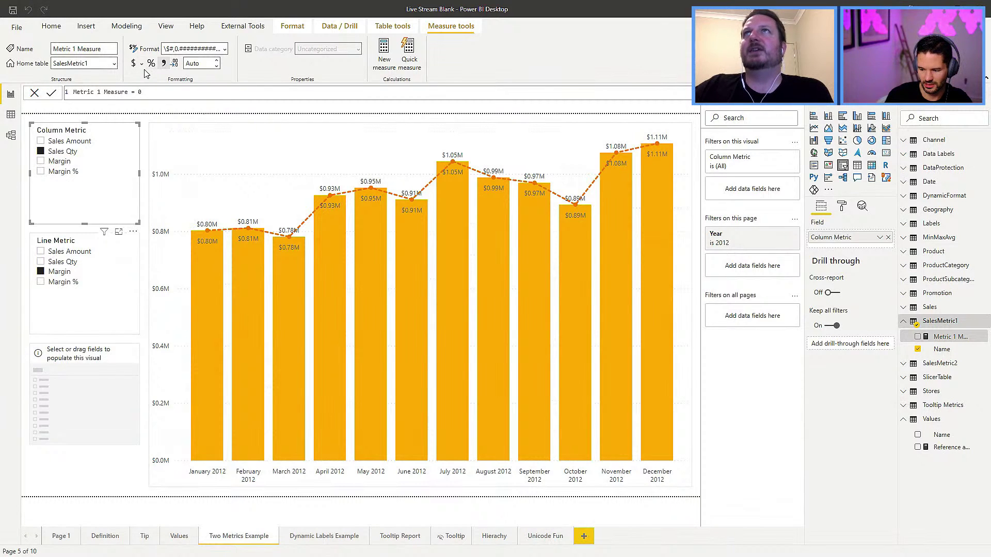
Create the measure Metric 2 Measure = 0 in the SalesMetric2 table.
right_click(937, 374)
key(Escape)
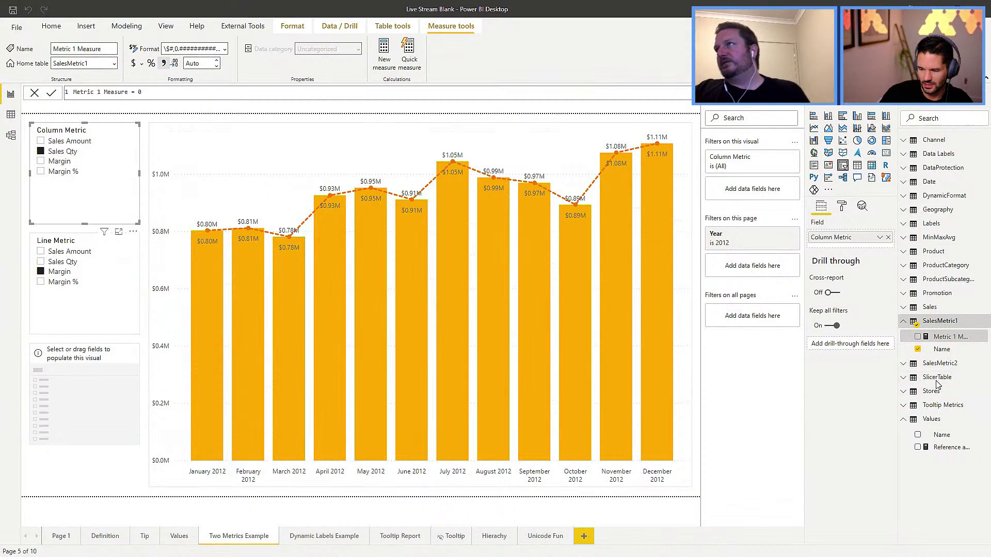
text(Metric )
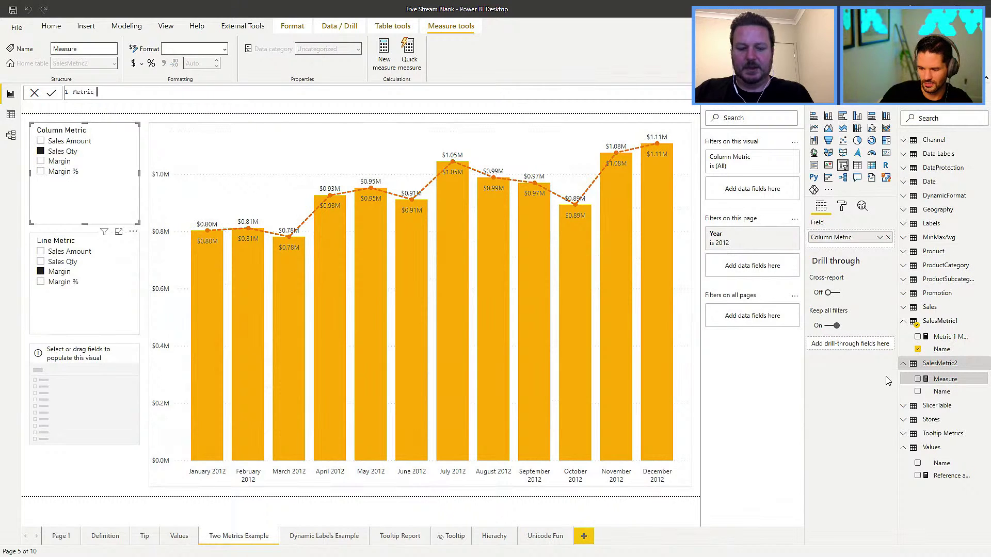
text(2)
text( M)
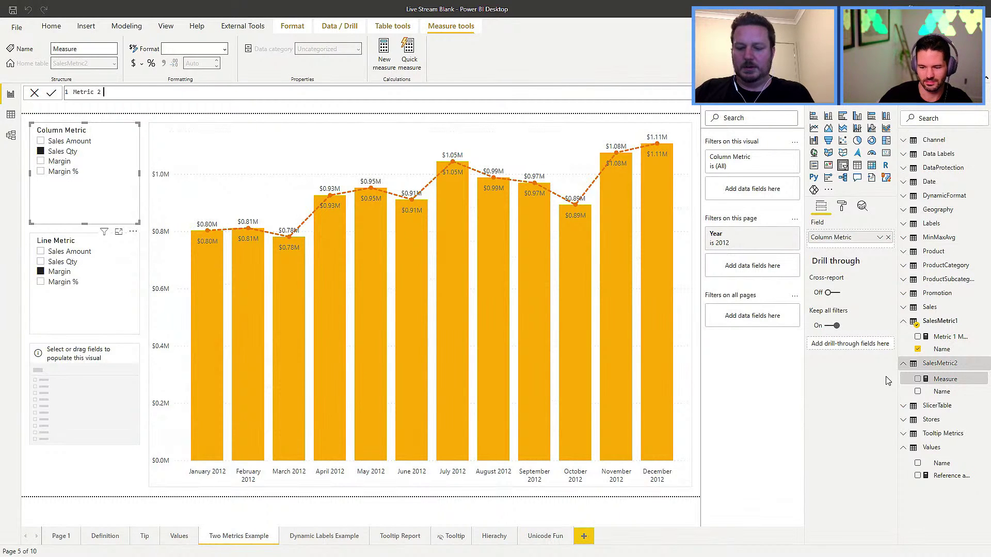
text(easure = 0)
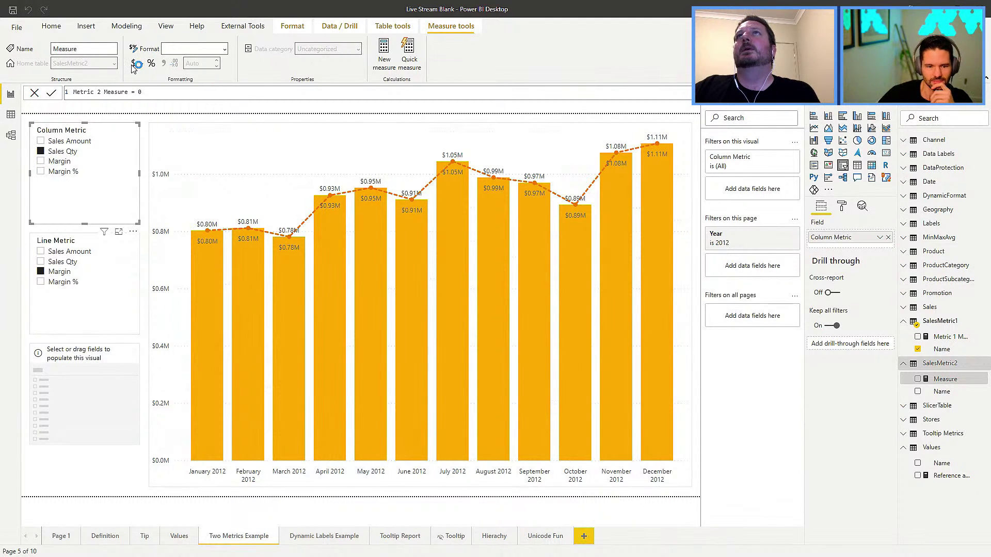
key(Return)
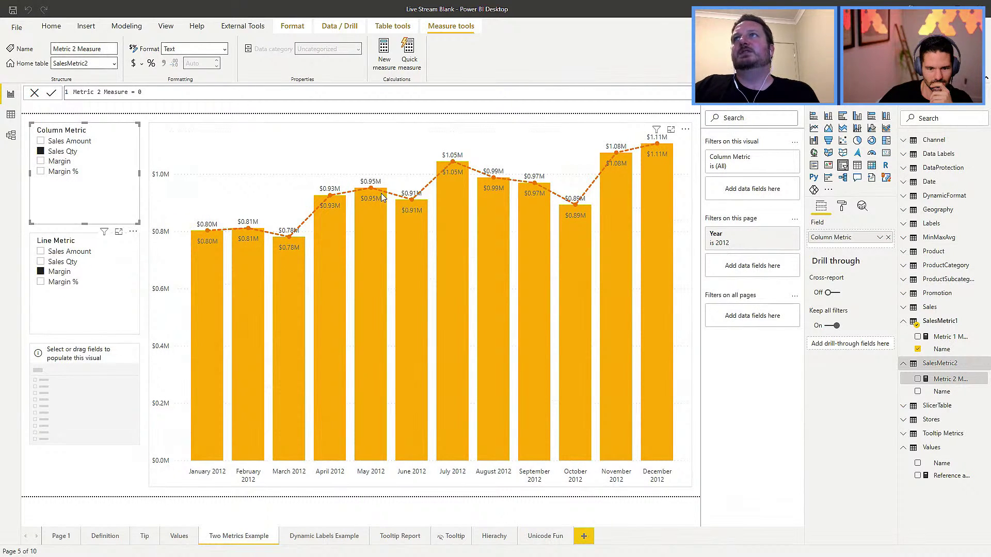
Replace Cost with Metric 1 Measure in the combo chart's column values and Margin with Metric 2 Measure in its line values.
click(333, 155)
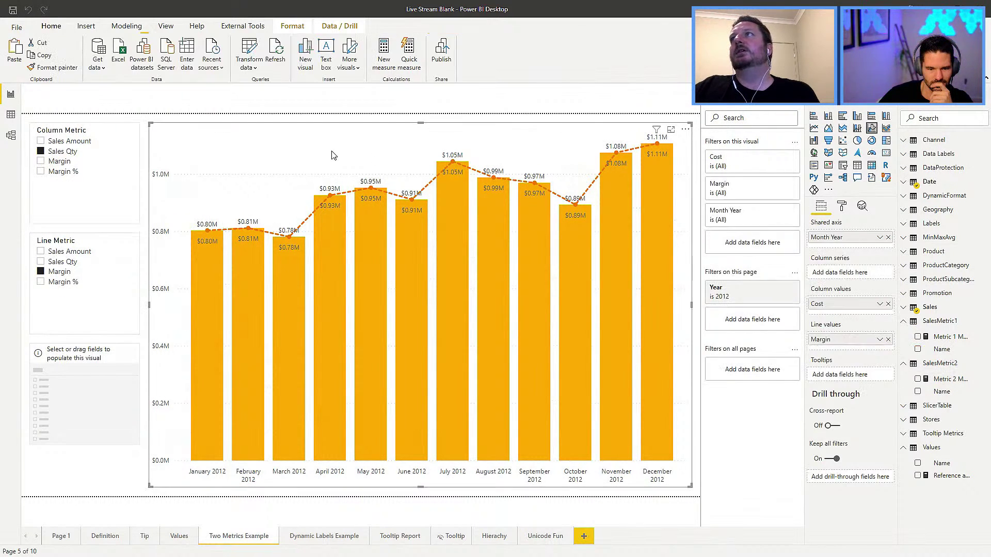
click(888, 306)
click(888, 335)
drag(935, 338, 841, 305)
click(880, 304)
mouse_move(890, 339)
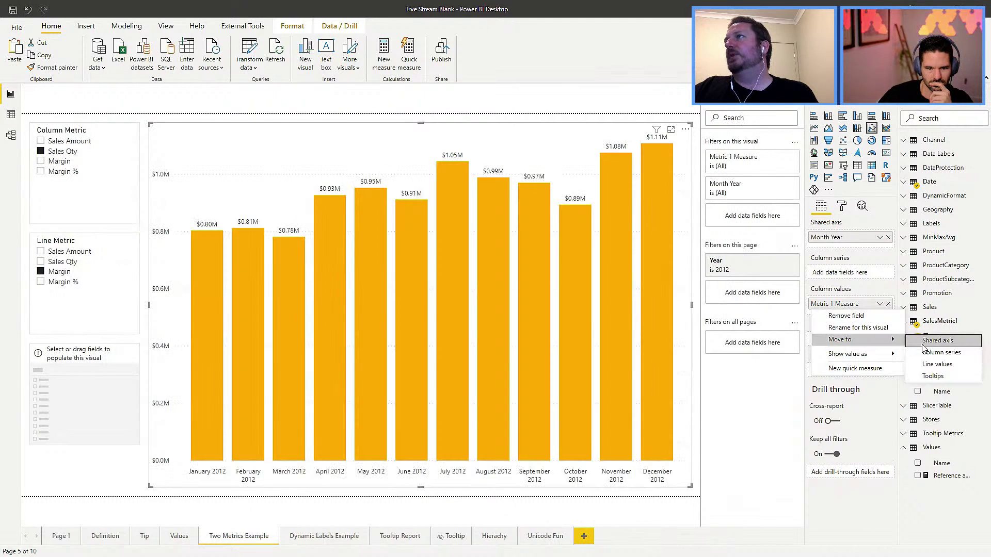
click(941, 321)
drag(944, 354, 838, 339)
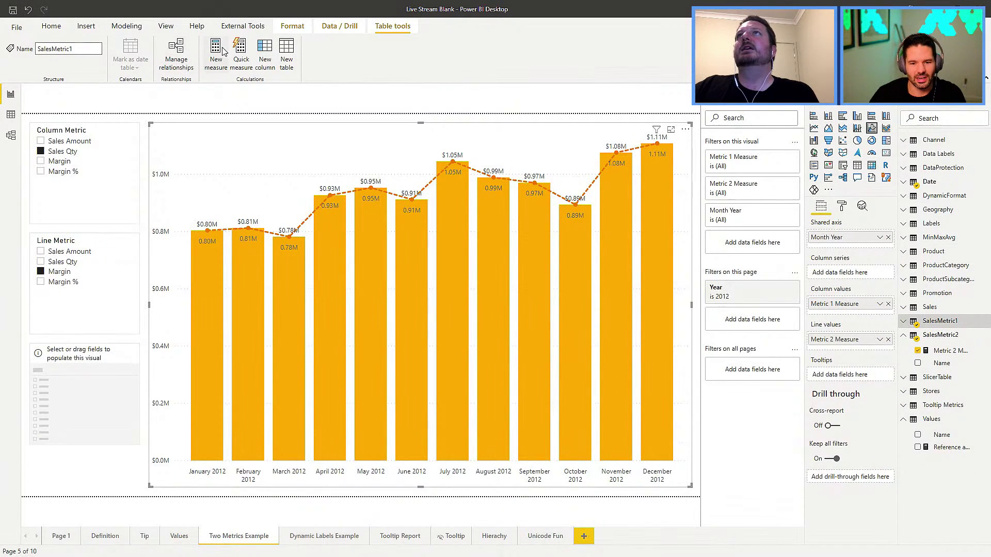
Convert the combo chart to a table to compare both measures by month, and undo the conversion.
click(243, 26)
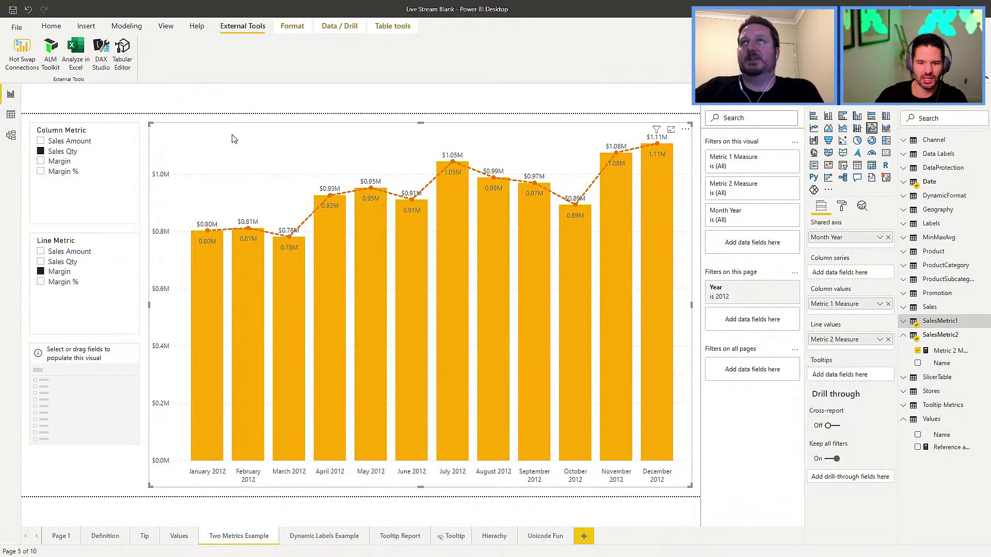
mouse_move(274, 264)
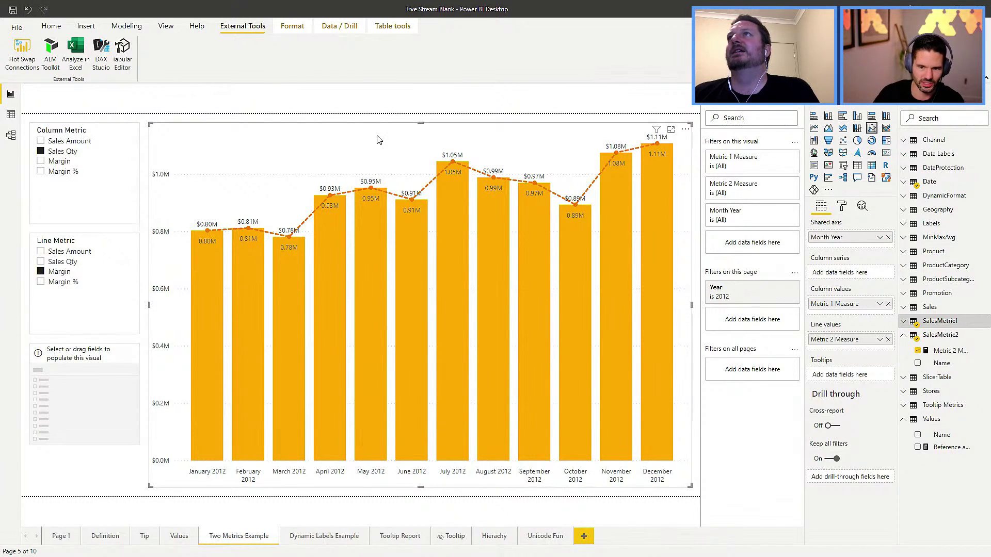
click(858, 166)
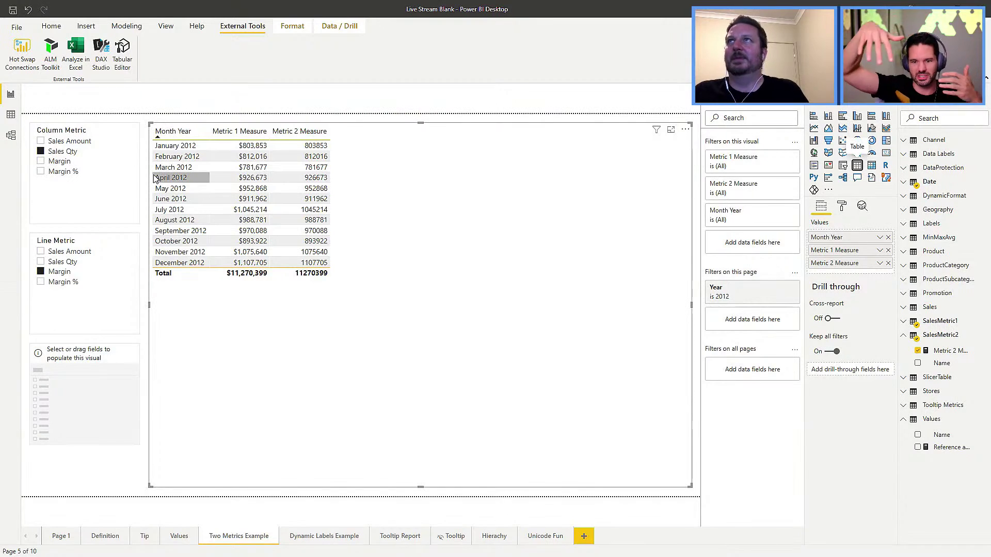
click(29, 10)
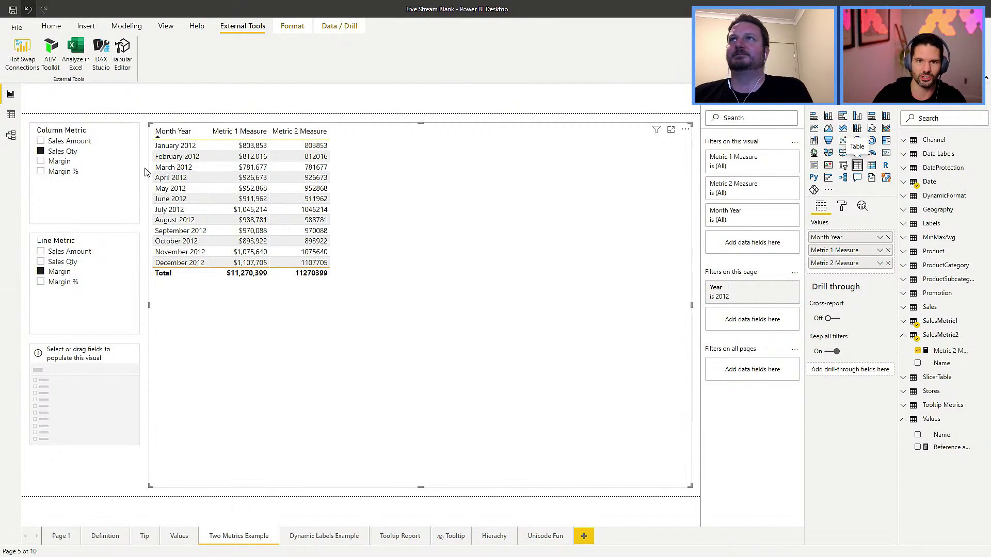
mouse_move(258, 308)
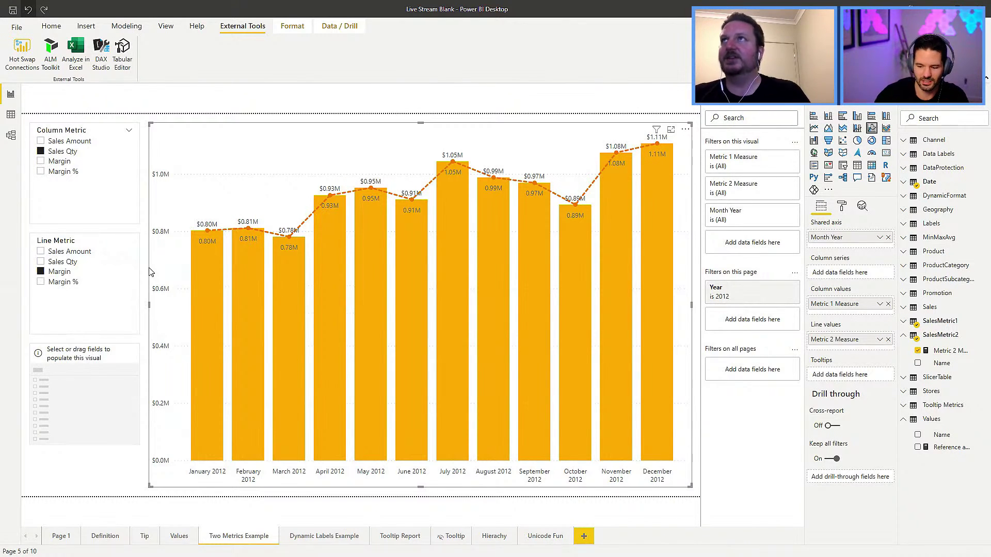
Switch to Tabular Editor and set SalesMetric1's Sales Amount item to IF ( ISSELECTEDMEASURE ( [Metric 1 Measure] ), [Sum of Sales Amount] ), with formatted DAX.
click(123, 49)
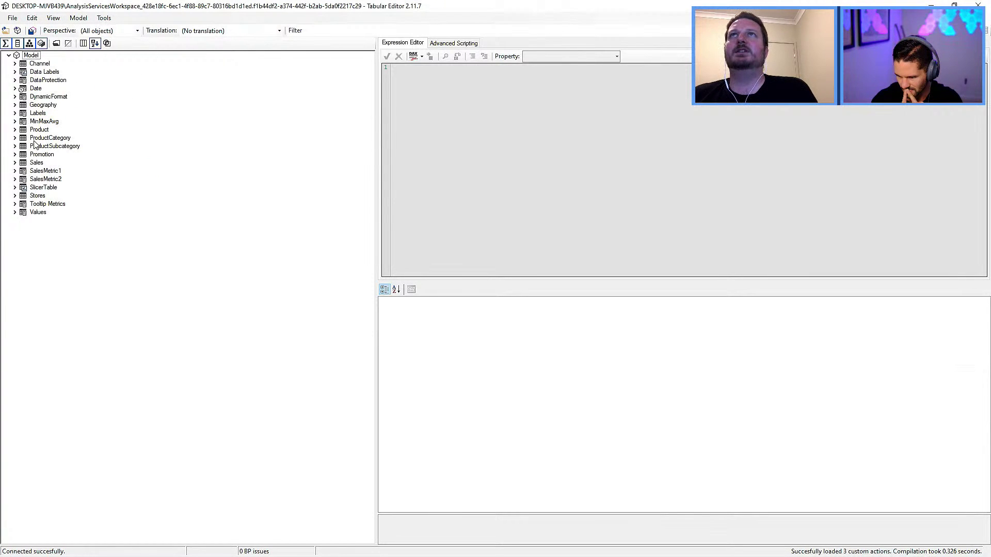
click(14, 171)
click(58, 180)
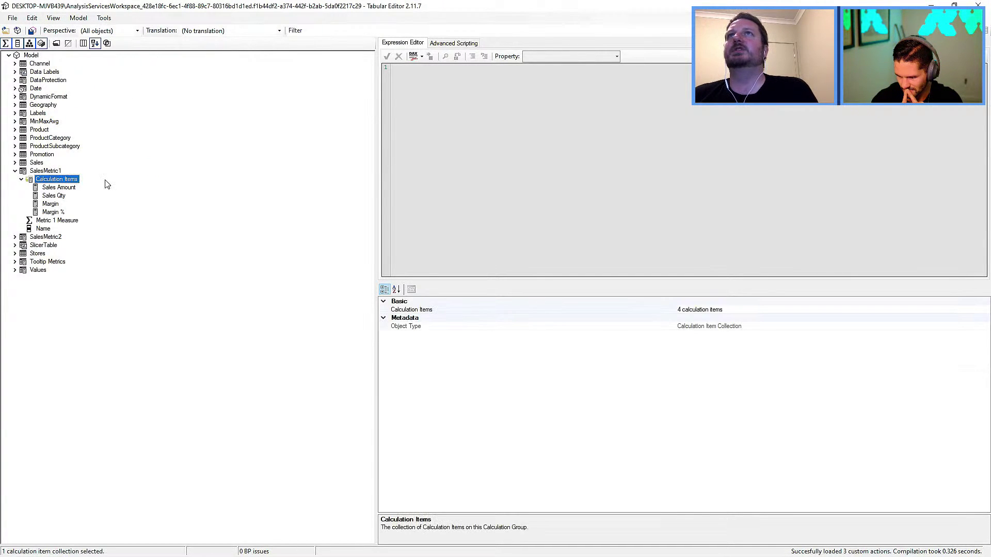
click(74, 190)
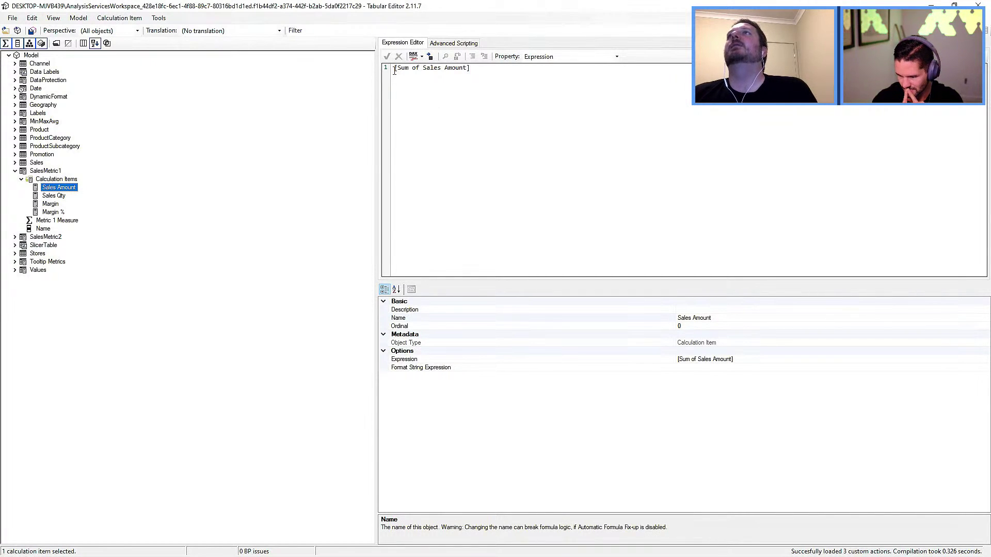
text(IF( )
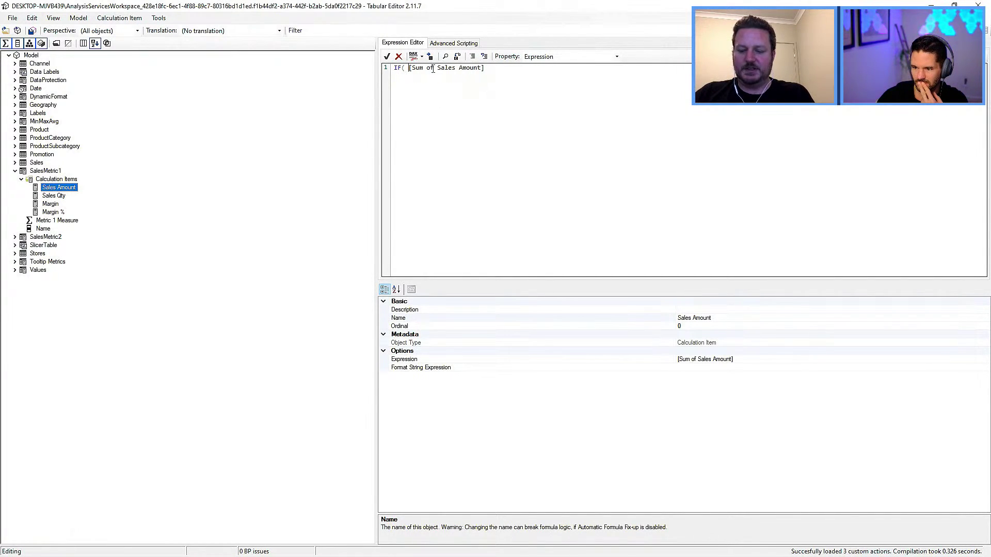
text(ISSELECTEDMEASURE()
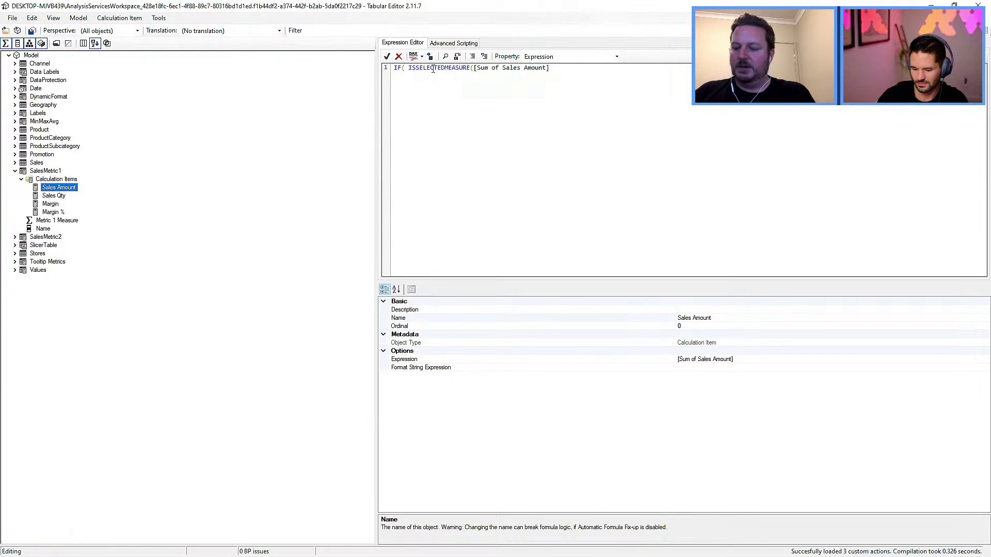
key(Return)
key(Return)
click(487, 69)
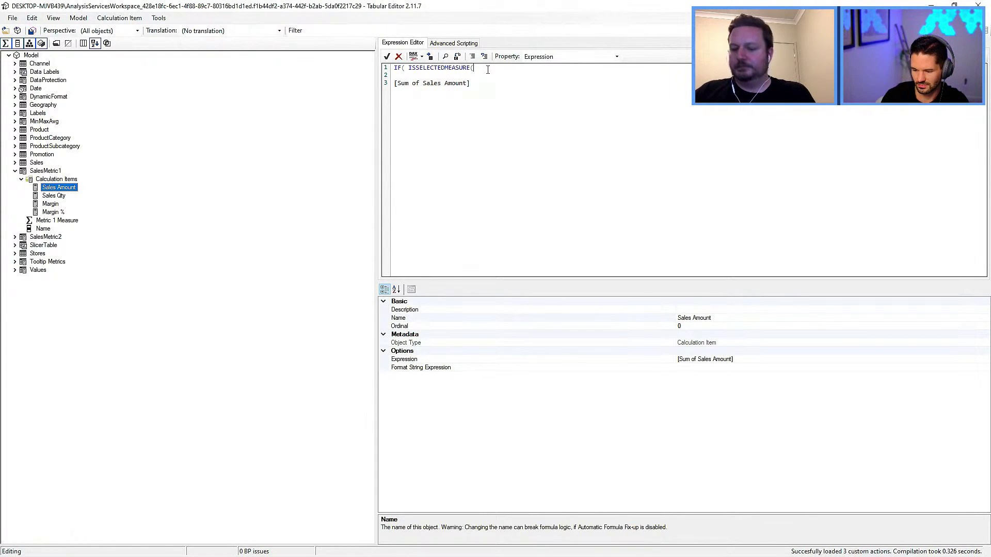
text([Metri)
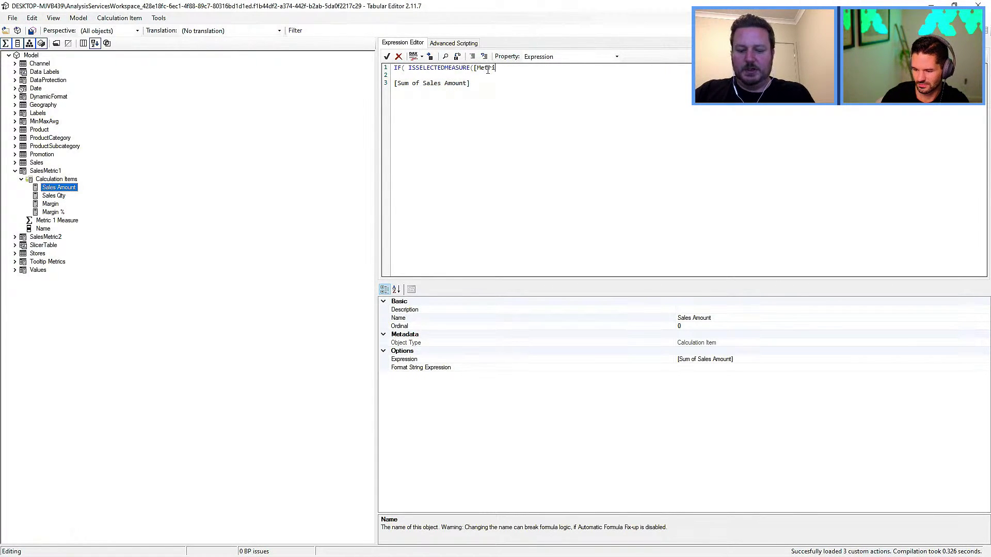
text(c 1 Measure)
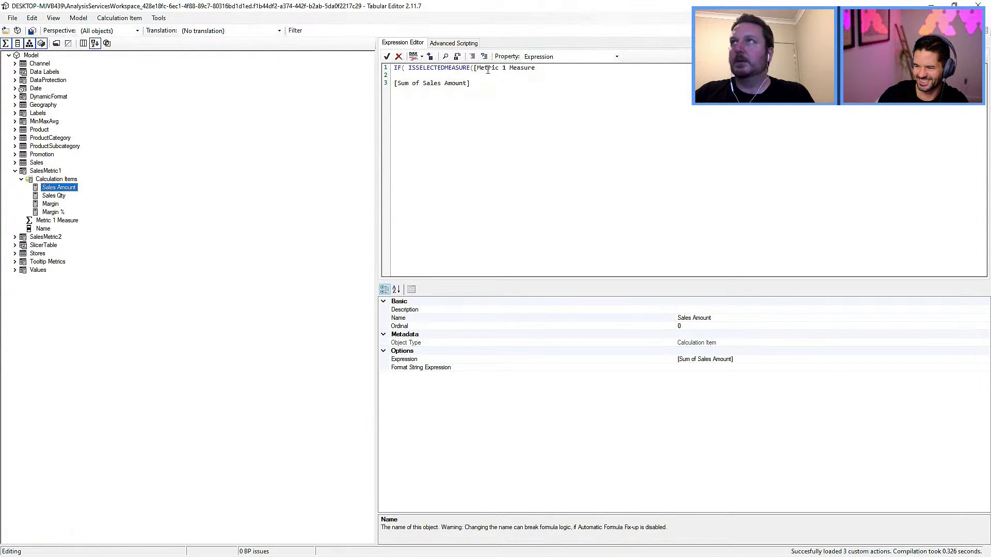
text(]),)
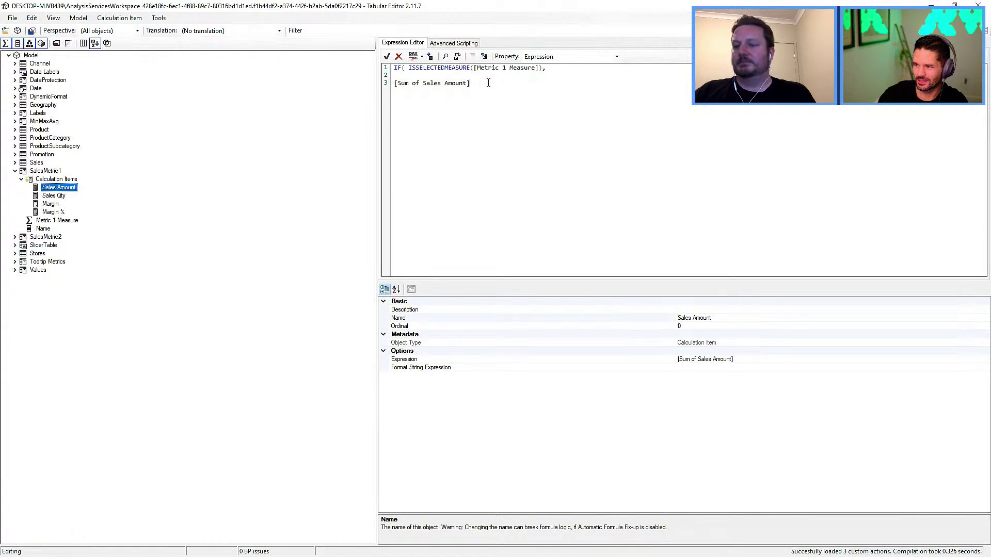
key(Return)
text())
click(413, 56)
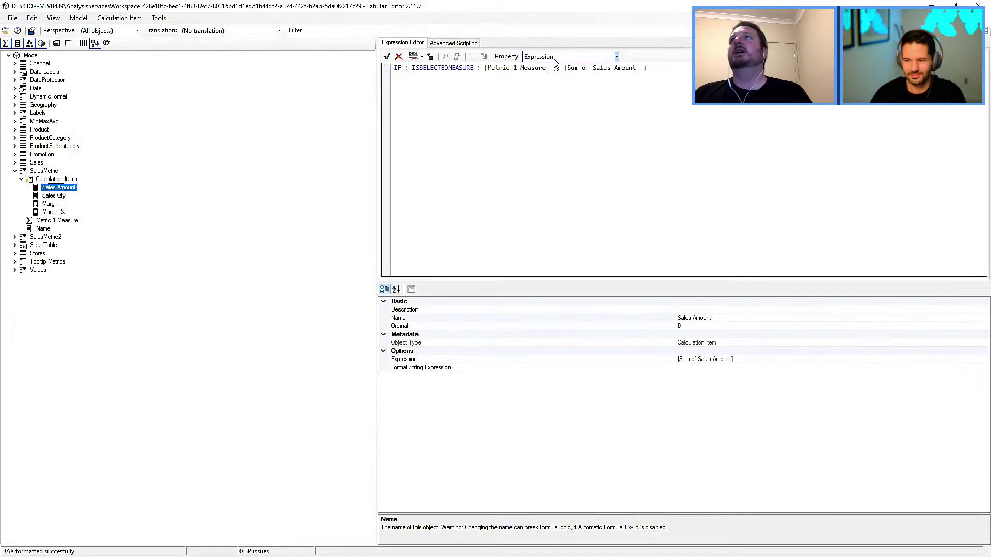
Reuse the Metric 1 Measure condition so SalesMetric1's Sales Qty item reads IF ( ISSELECTEDMEASURE ( [Metric 1 Measure] ),[Sales Qty]).
drag(394, 68, 556, 62)
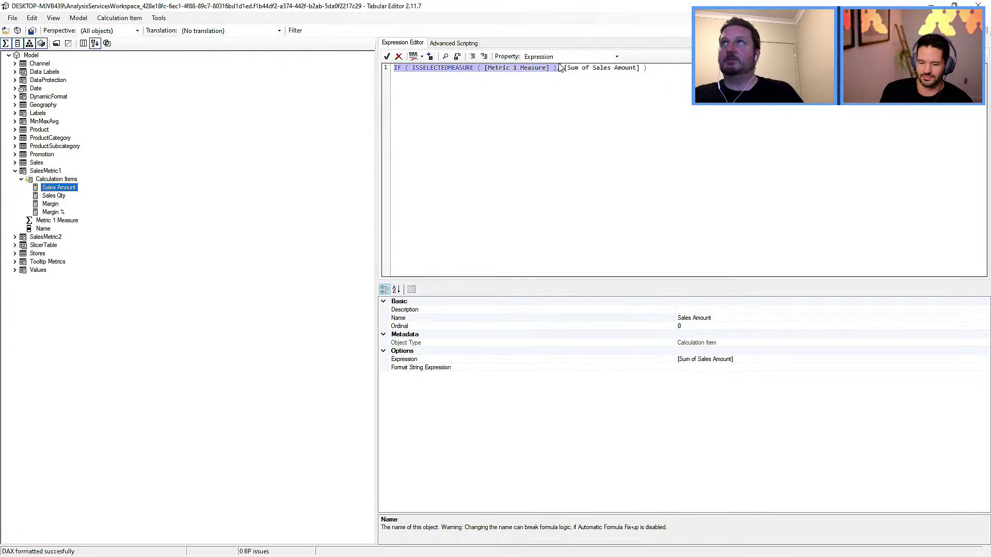
click(66, 197)
click(394, 73)
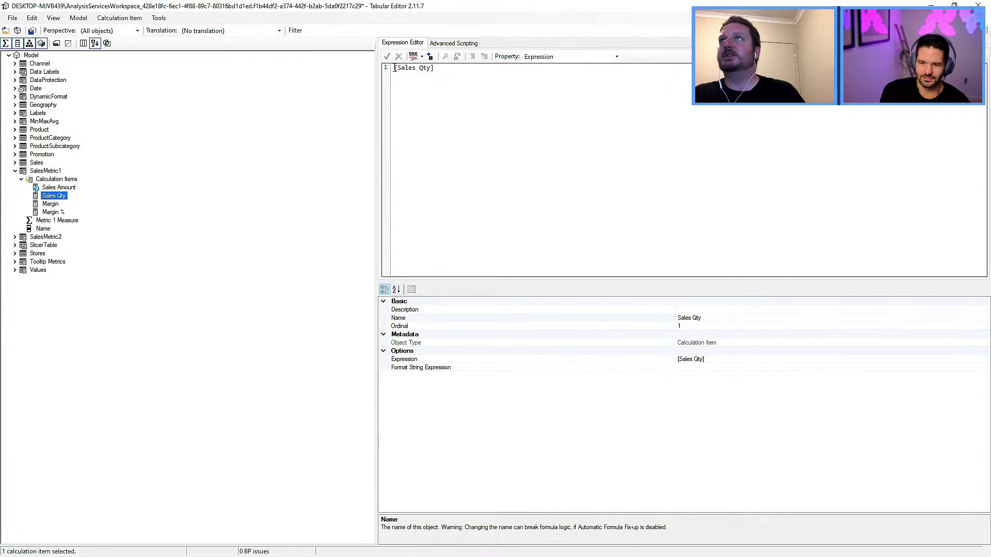
text(IF ( ISSELECTEDMEASURE ( [Metric 1 Measure] ),)
click(620, 69)
text())
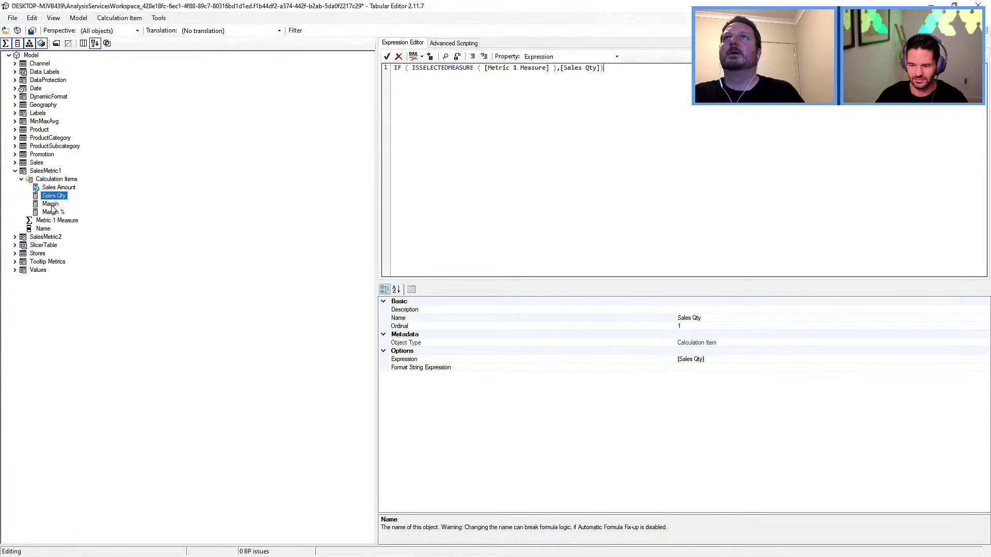
Wrap the Margin and Margin % calculation items of SalesMetric1 in the same IF ( ISSELECTEDMEASURE ( [Metric 1 Measure] ) condition.
click(51, 205)
click(395, 67)
text(IF ( ISSELECTEDMEASURE ( [Metric 1 Measure] ),)
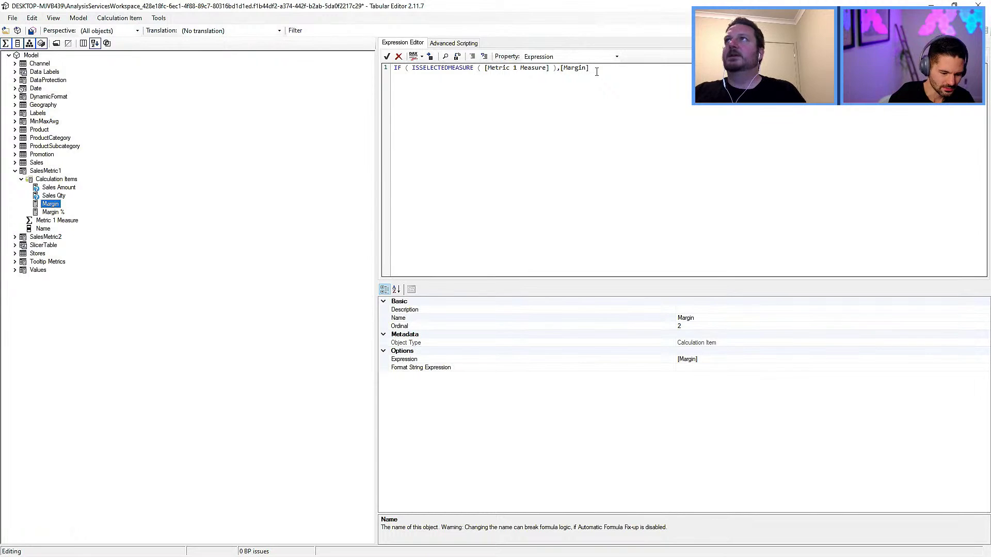
click(55, 213)
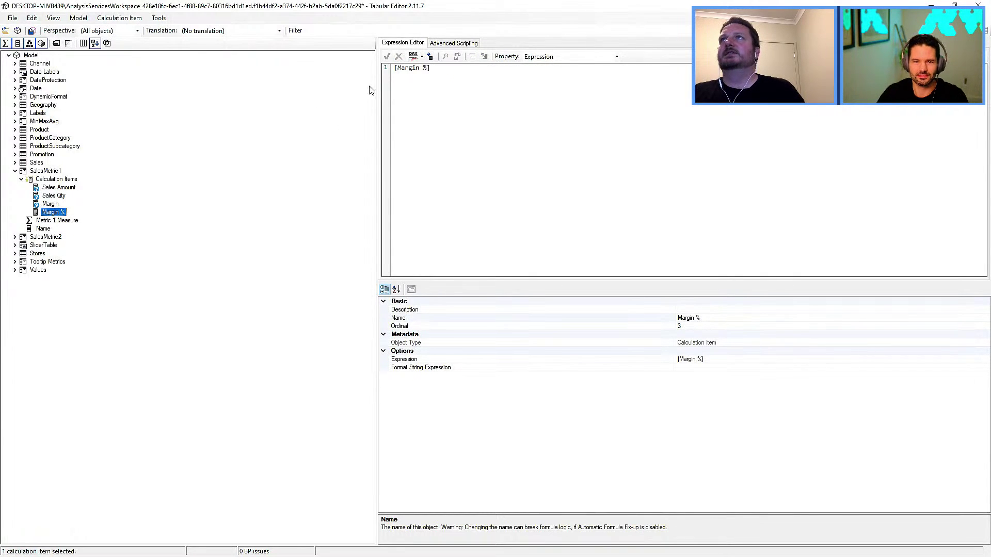
click(395, 68)
text(IF ( ISSELECTEDMEASURE ( [Metric 1 Measure] ),)
click(609, 69)
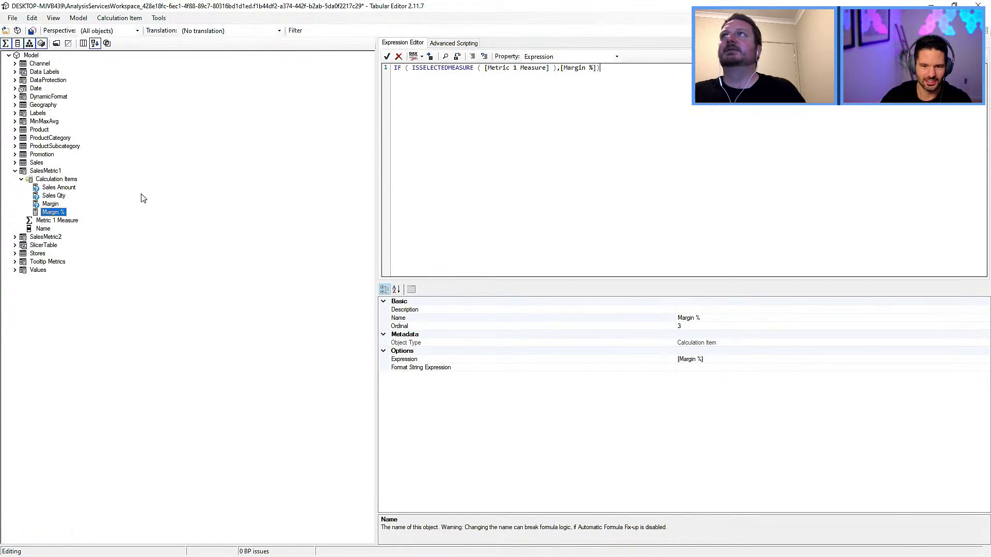
click(184, 191)
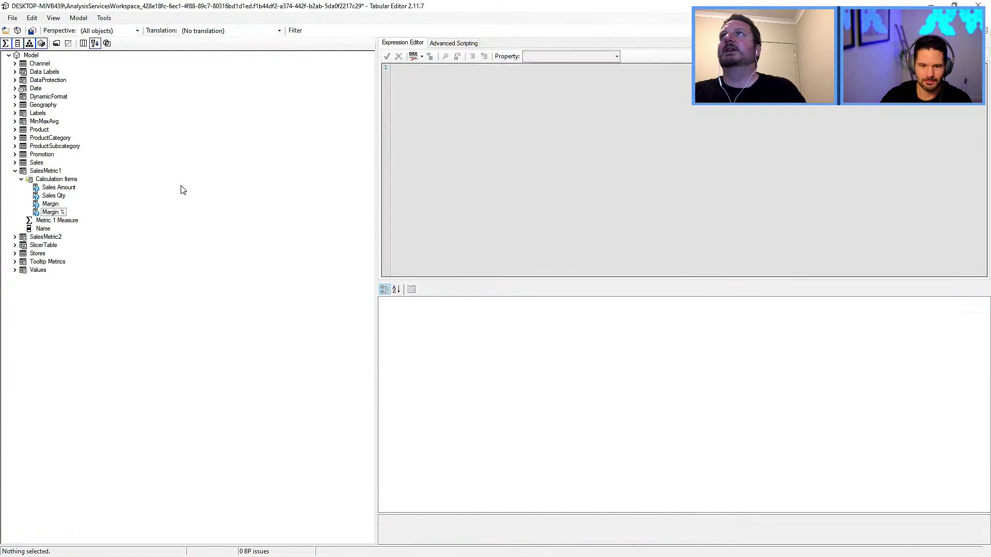
Set SalesMetric2's Sales Amount item to IF ( ISSELECTEDMEASURE ( [Metric 2 Measure] ),[Sum of Sales Amount]) and copy its opening condition.
click(17, 236)
click(58, 253)
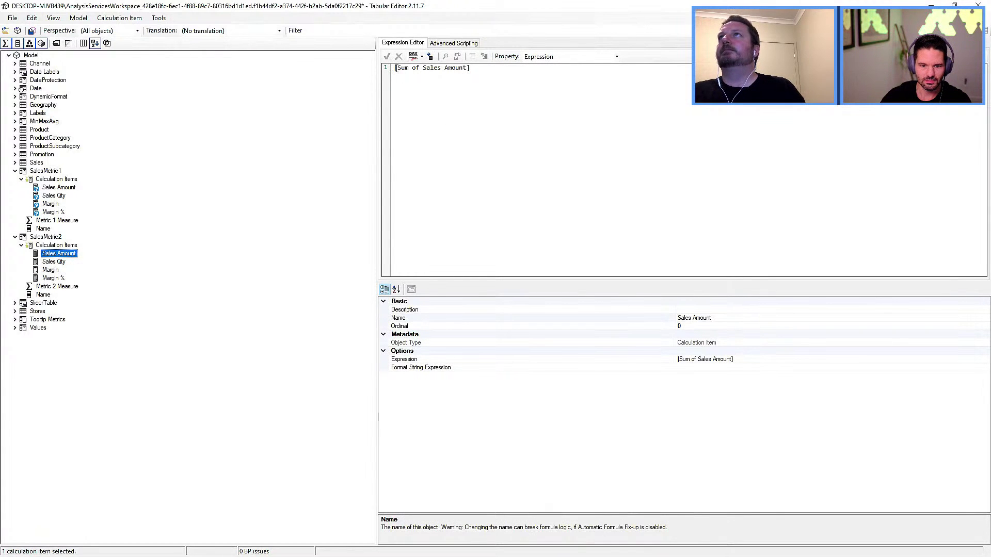
text(IF ( ISSELECTEDMEASURE ( [Metric 1 Measure] ),)
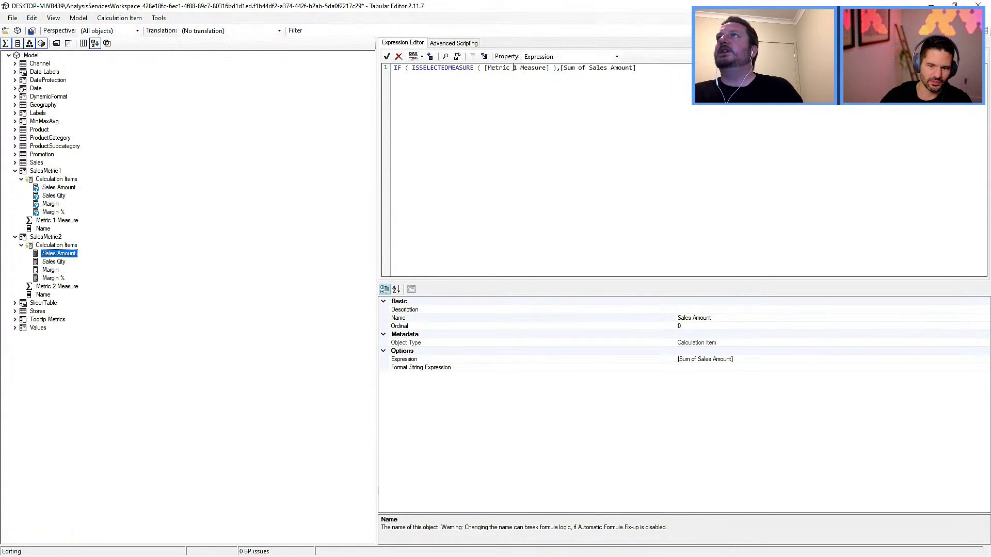
double_click(515, 68)
text(2)
drag(394, 68, 560, 69)
key(ctrl+c)
click(665, 68)
text())
Set the Sales Qty calculation item of SalesMetric2 to IF ( ISSELECTEDMEASURE ( [Metric 2 Measure] ),[Sales Qty]).
click(52, 262)
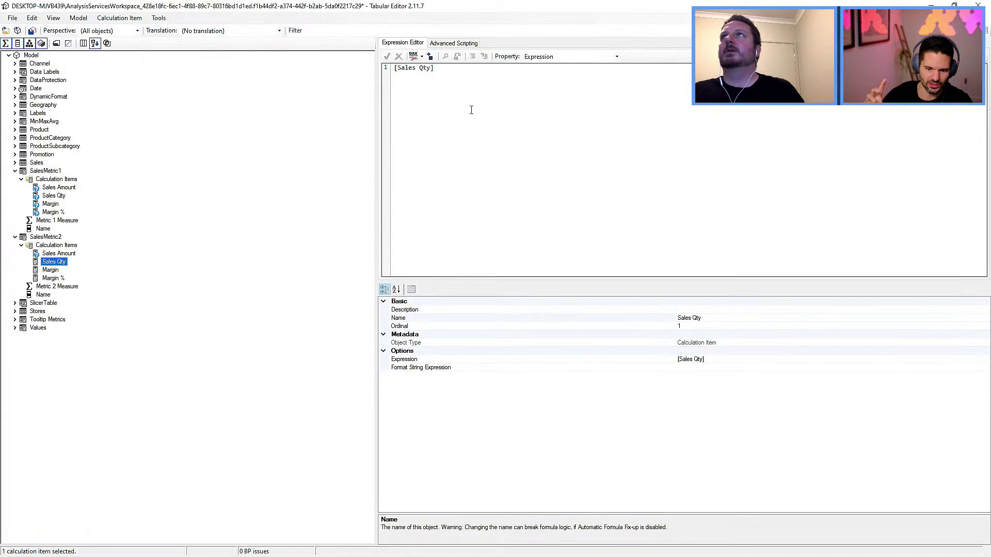
click(395, 67)
key(ctrl+v)
text())
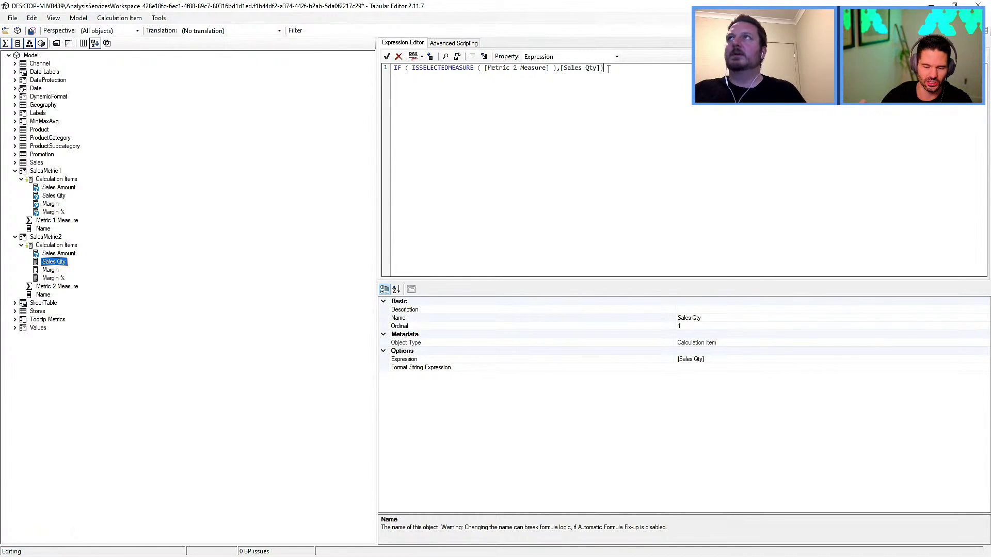
ctrl+scroll(609, 68, up, 5)
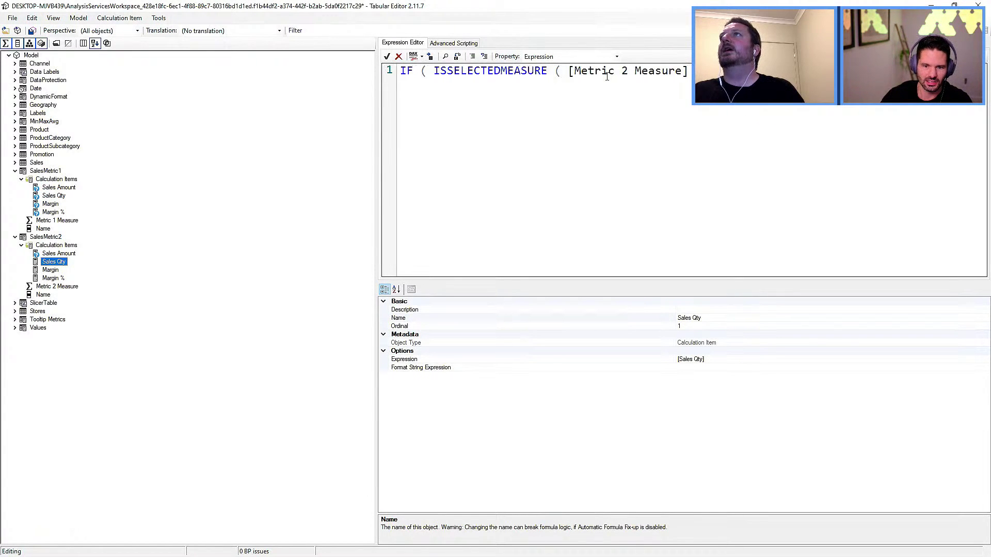
ctrl+scroll(607, 76, down, 1)
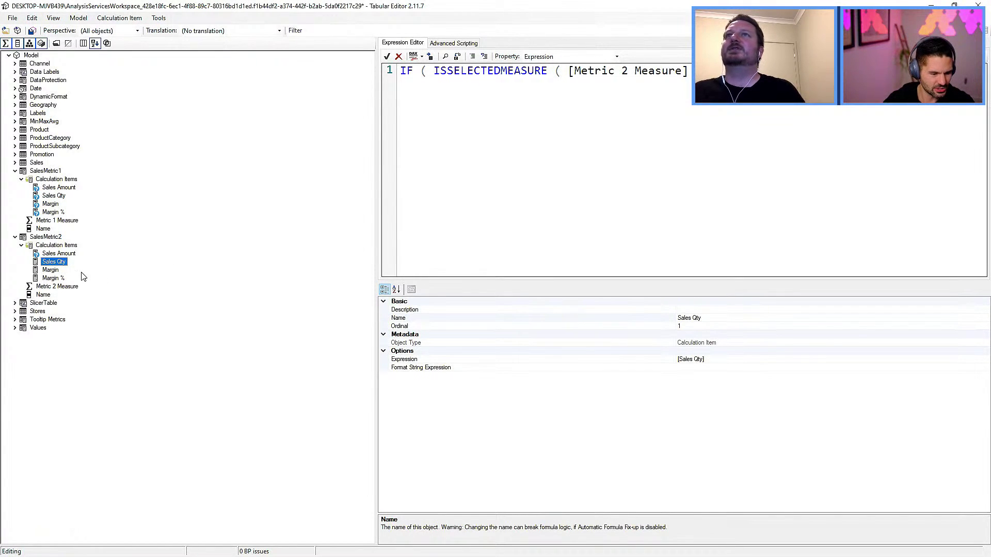
Wrap the Margin and Margin % calculation items of SalesMetric2 in the IF ( ISSELECTEDMEASURE ( [Metric 2 Measure] ) condition.
click(55, 270)
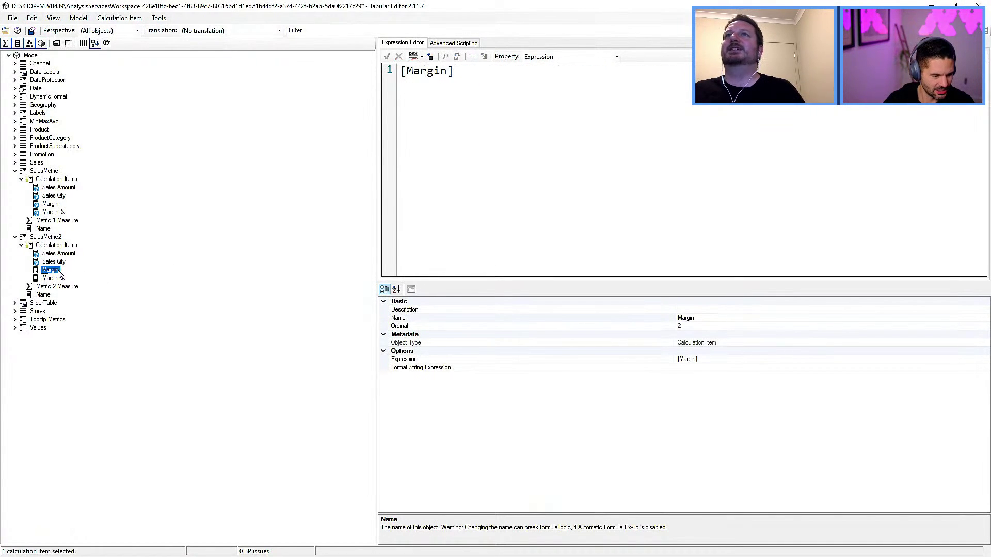
click(406, 72)
key(ctrl+a)
key(ctrl+v)
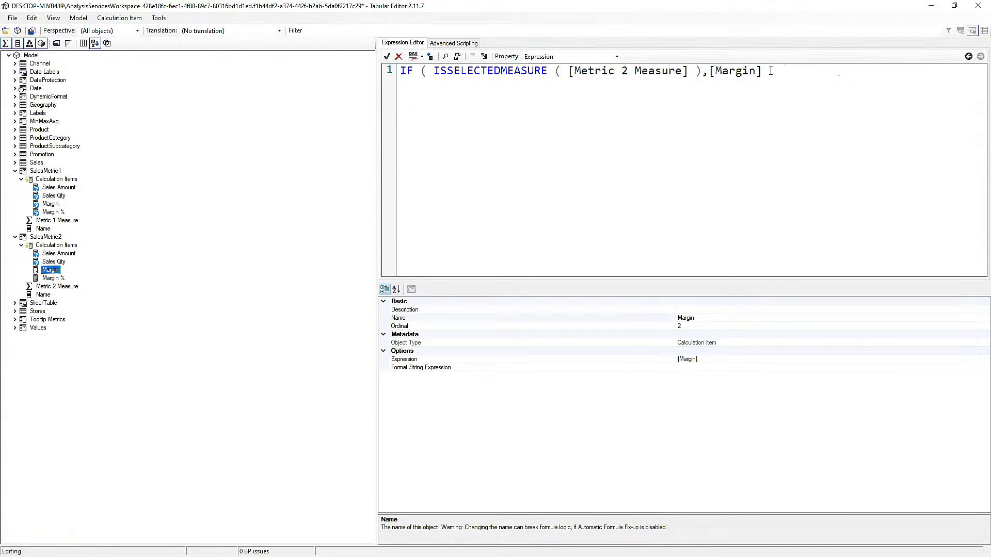
click(53, 278)
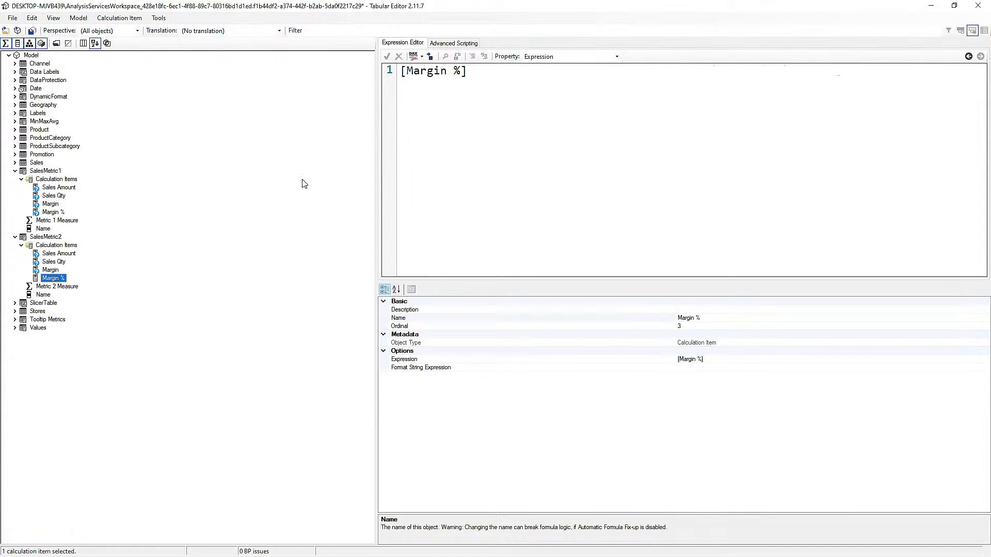
click(404, 74)
key(ctrl+v)
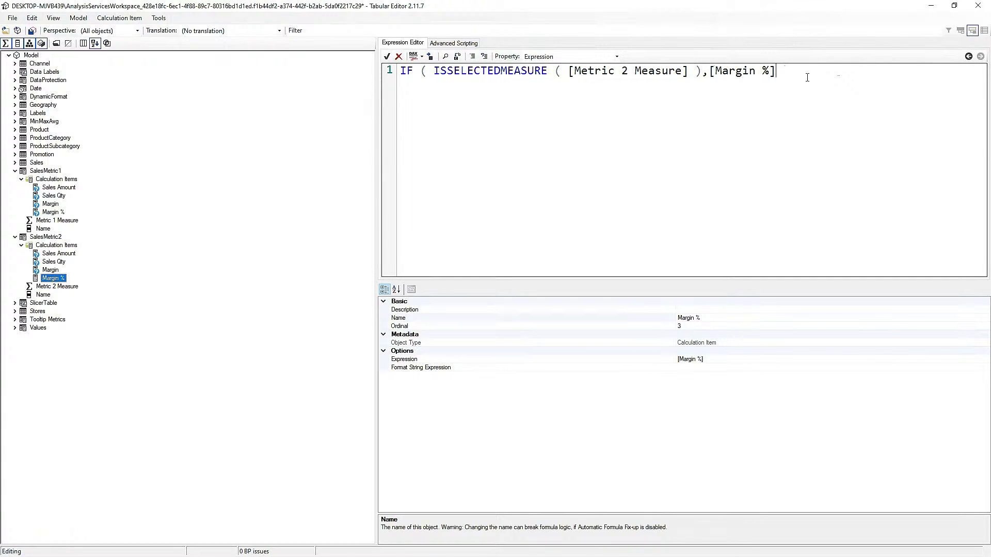
Format the DAX of SalesMetric2's Margin % item and save all changes back to the connected model.
click(422, 57)
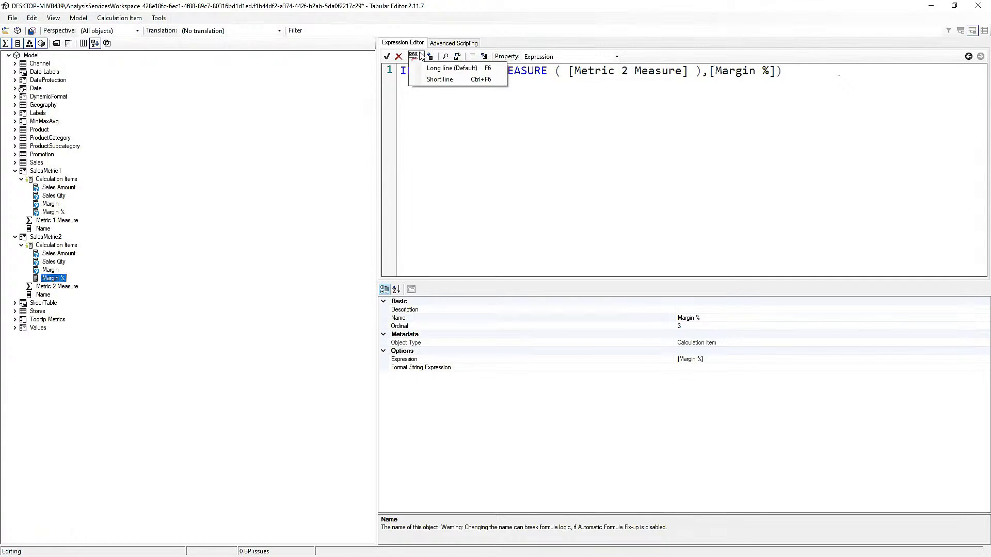
click(414, 55)
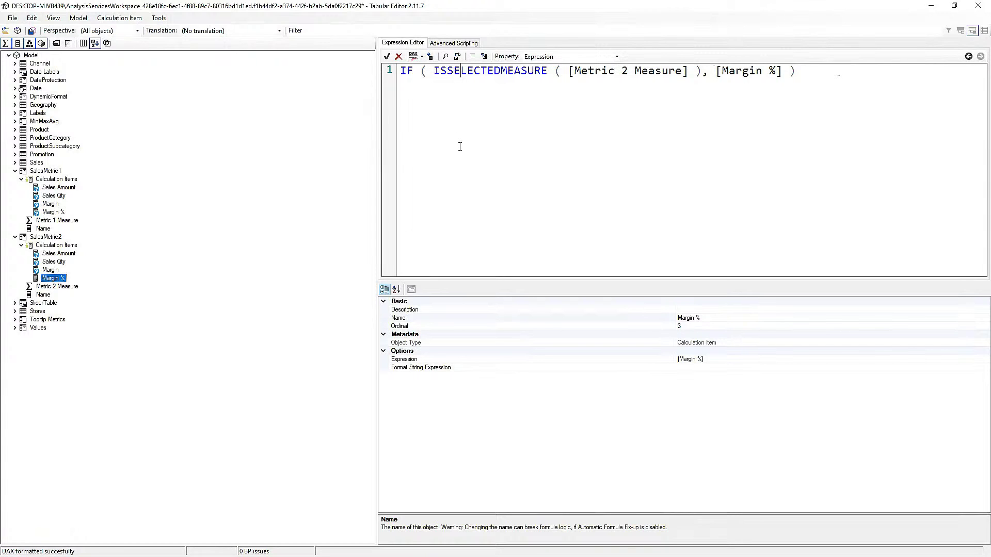
click(36, 34)
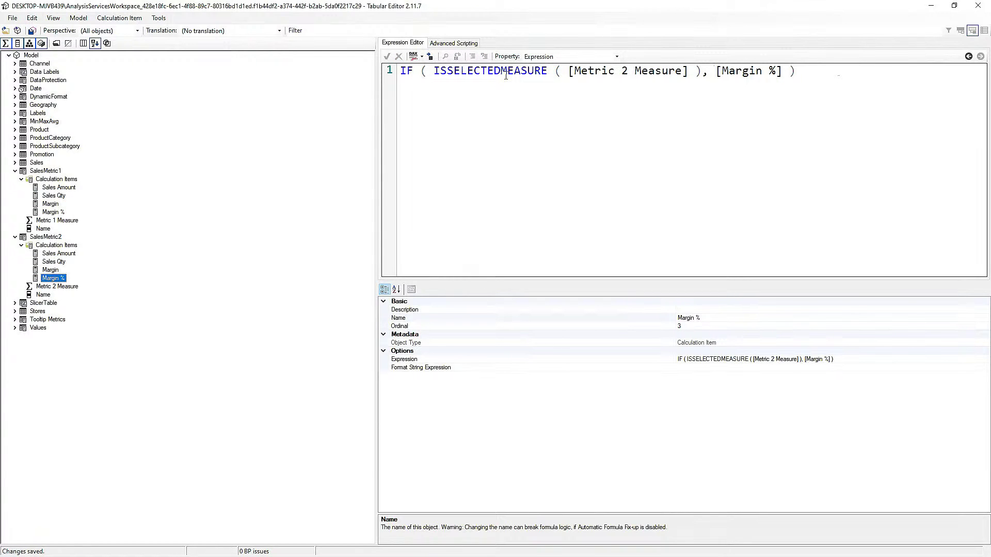
Switch to Power BI Desktop and test the slicers separately: Margin, Margin % and Sales Amount for the columns, and Sales Amount alone for the line.
key(alt+Tab)
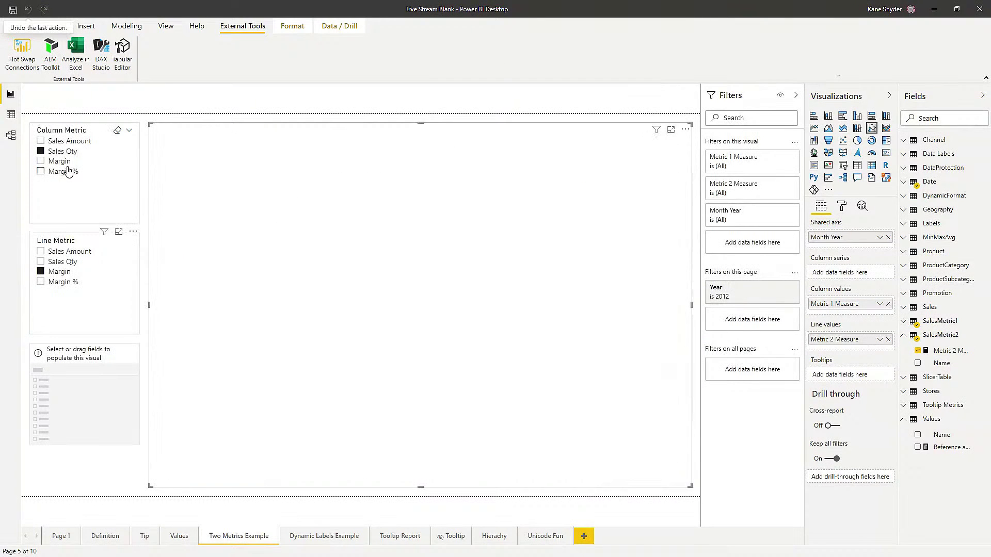
click(41, 272)
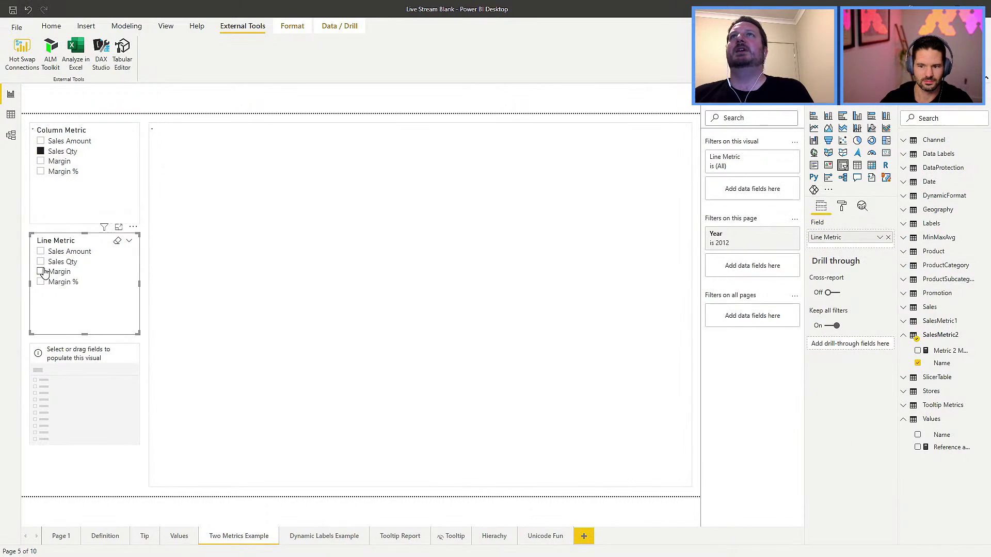
click(41, 172)
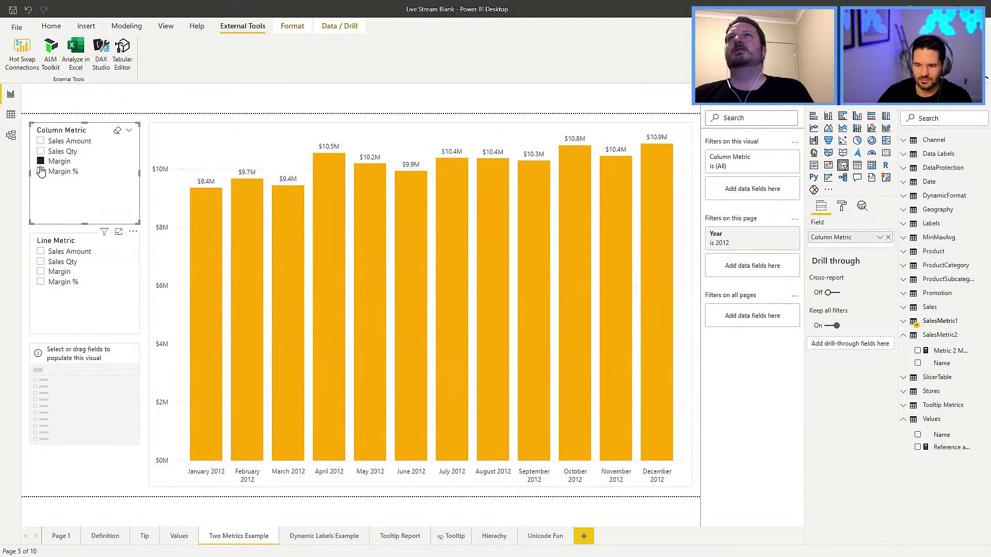
click(45, 140)
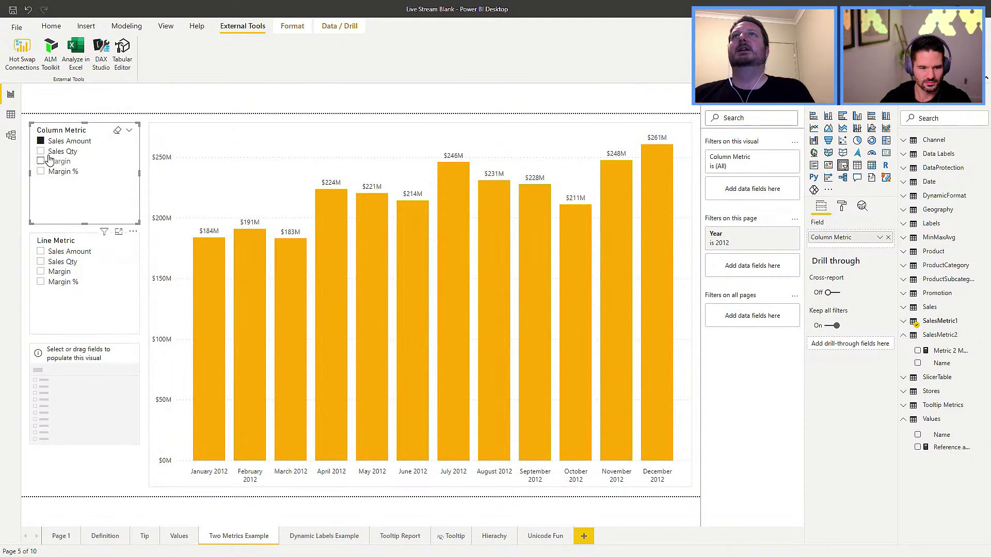
click(41, 141)
click(41, 251)
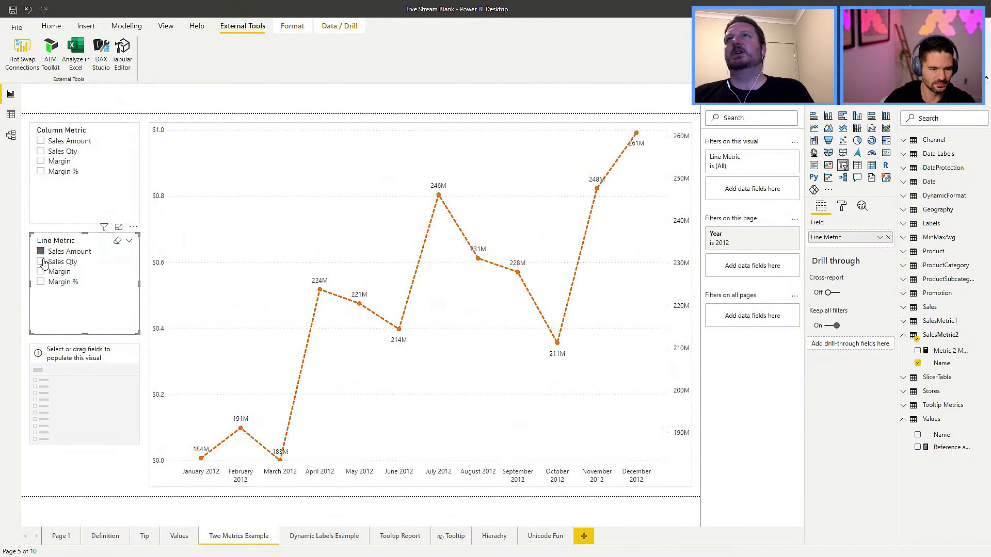
Test the Line Metric slicer with Sales Qty, Margin, Margin % and Sales Amount, and select Sales Amount as the Column Metric too.
click(40, 262)
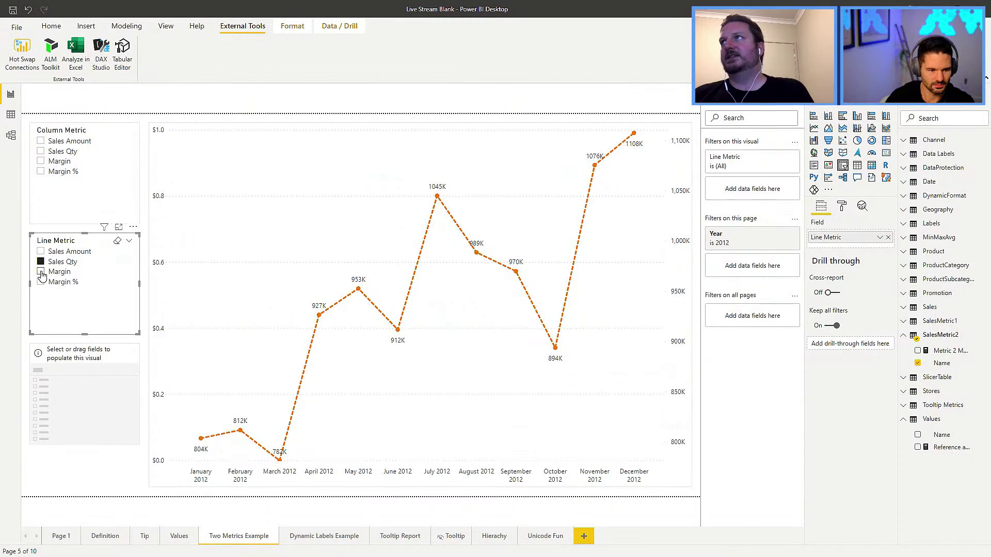
click(41, 272)
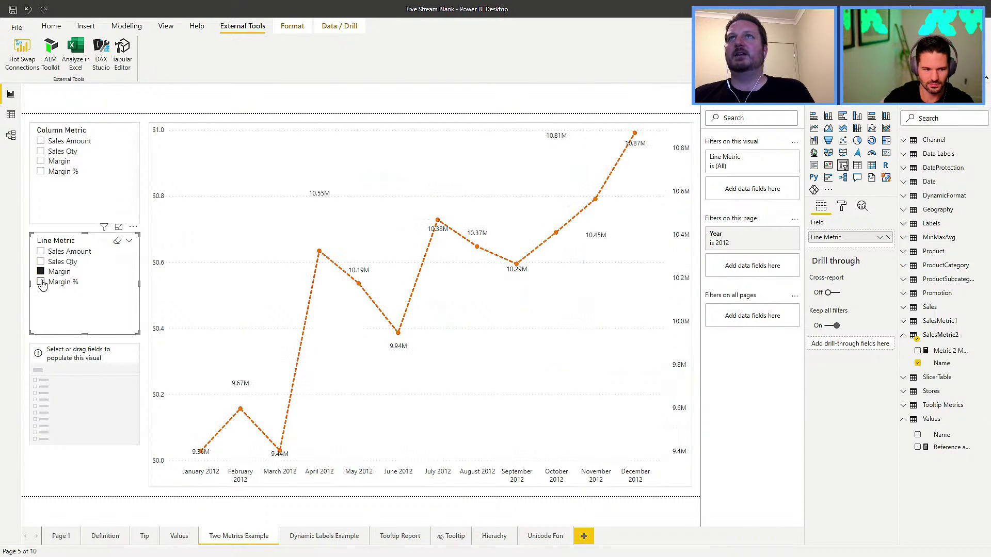
click(41, 282)
click(41, 252)
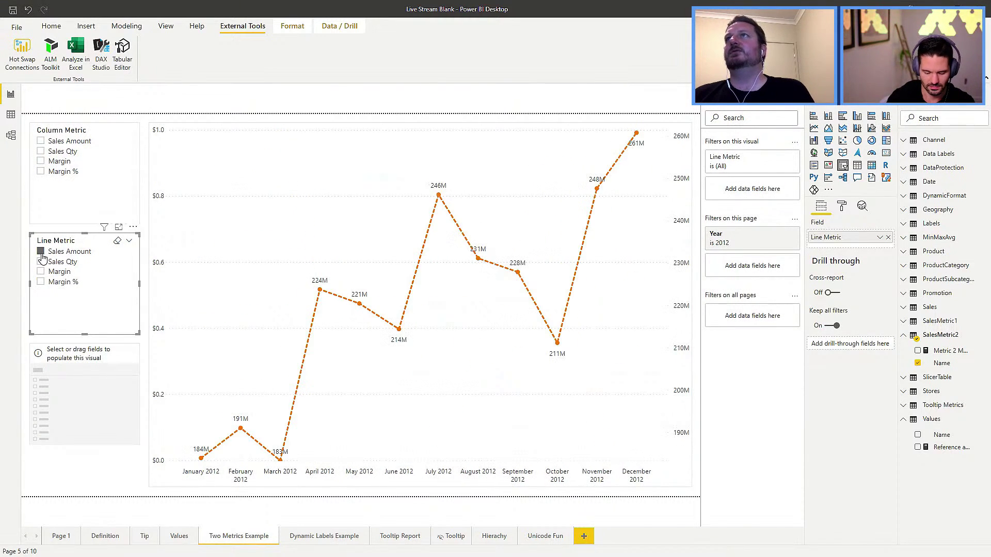
click(41, 140)
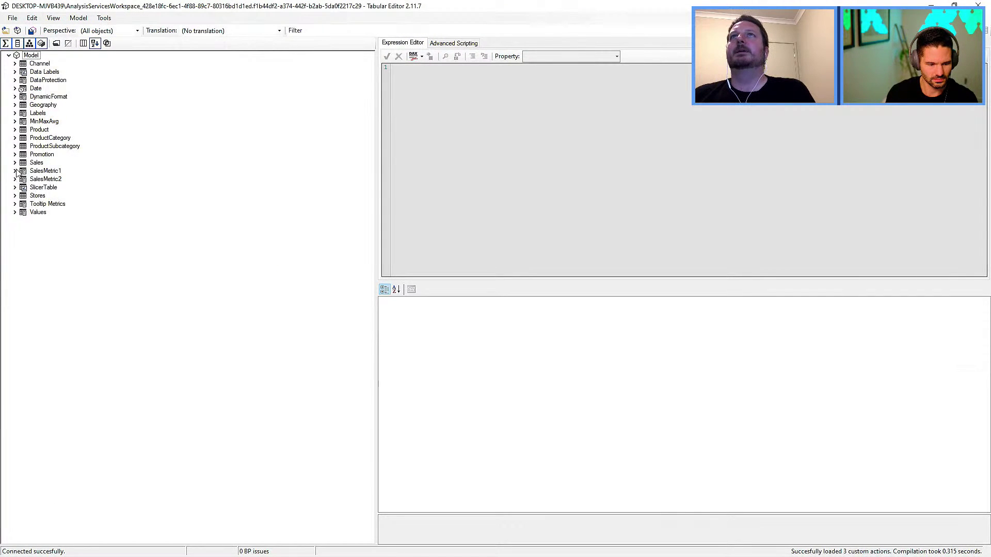
Add SELECTEDMEASURE () as the fallback result of the IF expression in SalesMetric1's Sales Amount calculation item and format its DAX.
click(15, 171)
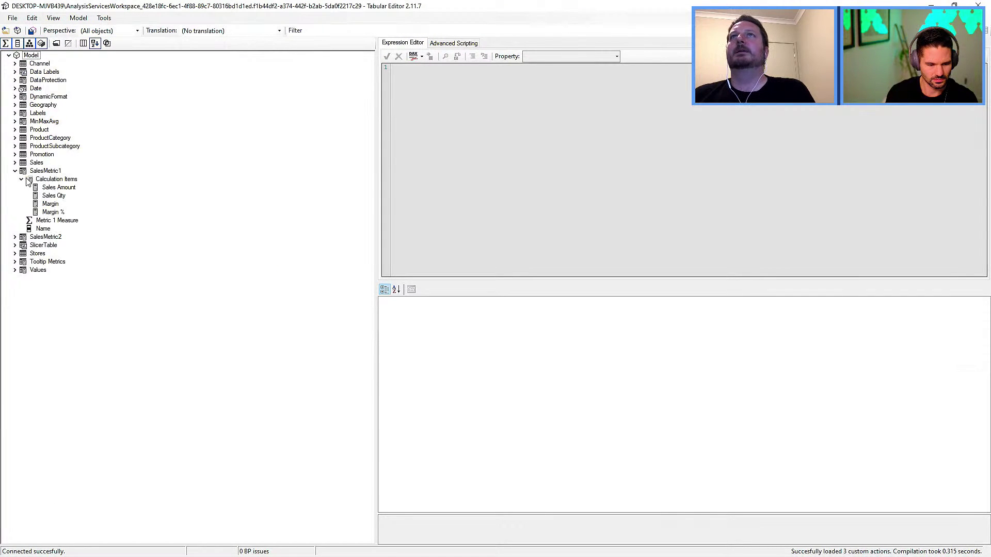
click(69, 189)
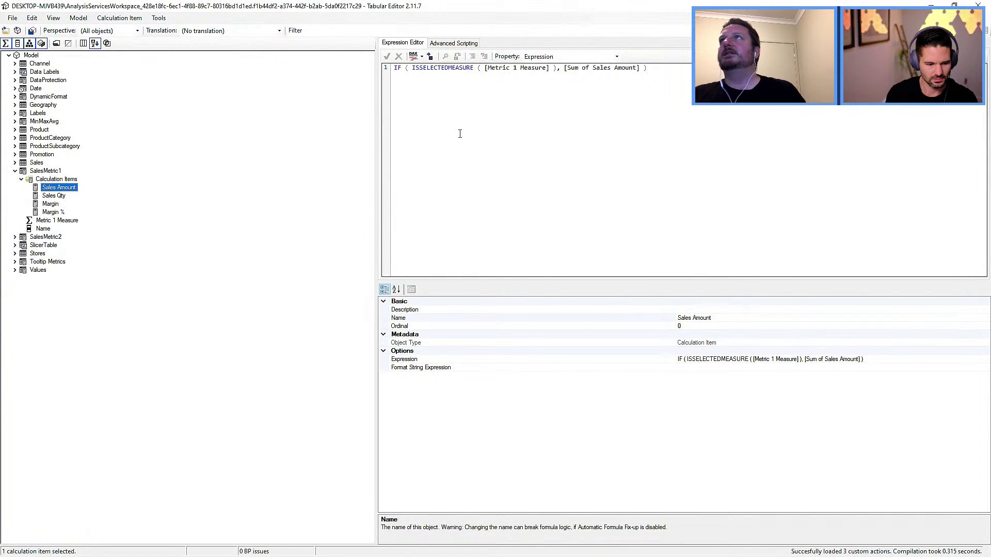
click(467, 98)
scroll(479, 100, up, 4)
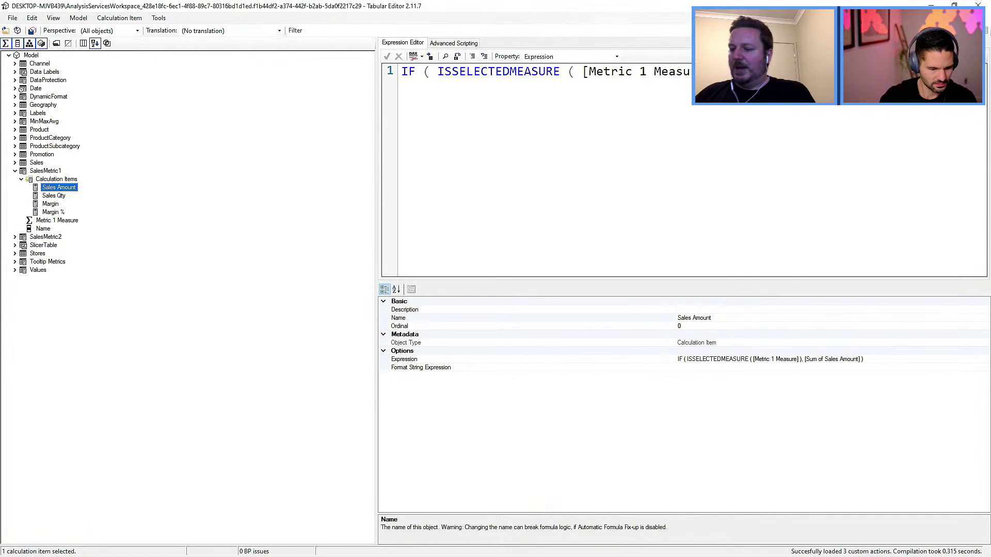
text(, SEL)
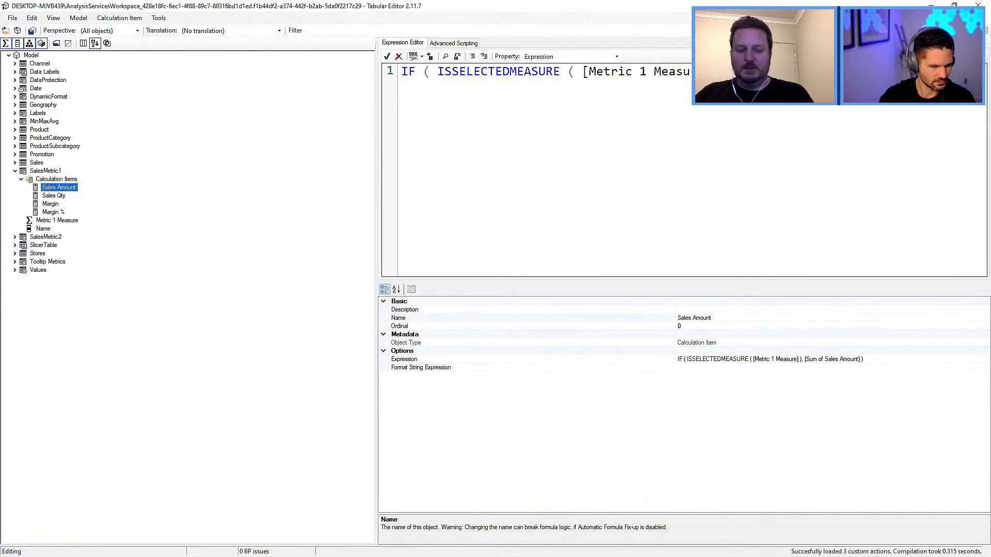
text(ECTEDMEA)
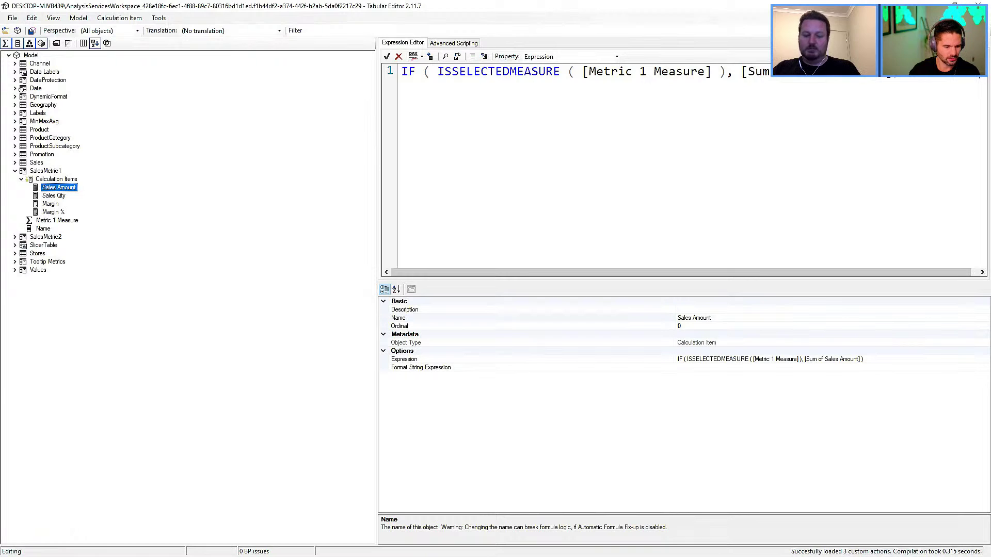
text(S)
key(BackSpace)
key(BackSpace)
key(BackSpace)
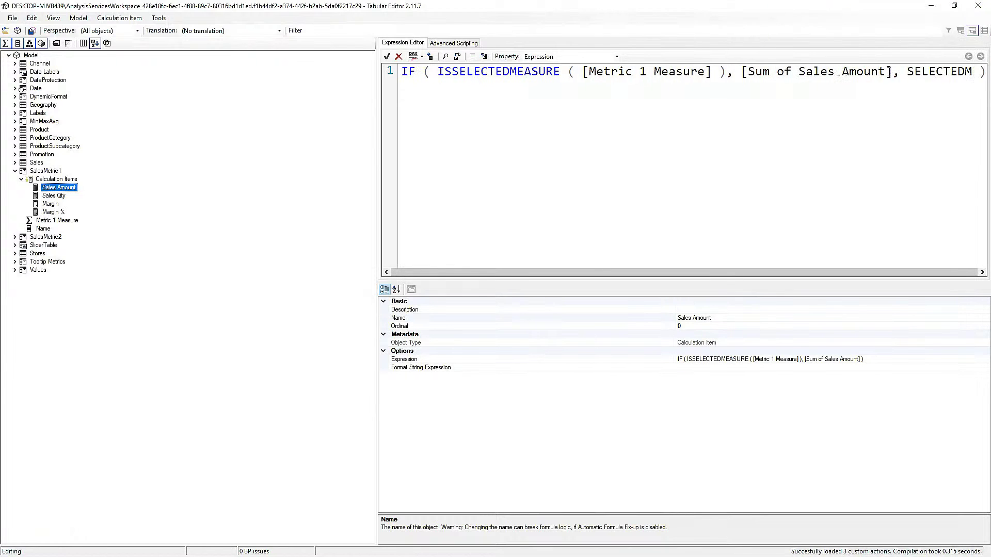
text(easure)
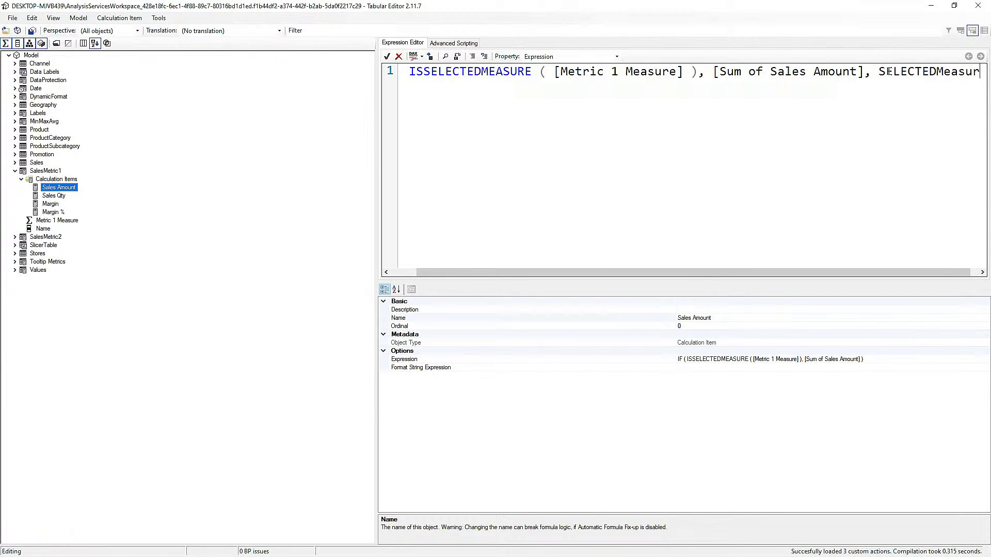
key(BackSpace)
key(BackSpace)
key(BackSpace)
key(BackSpace)
key(BackSpace)
key(BackSpace)
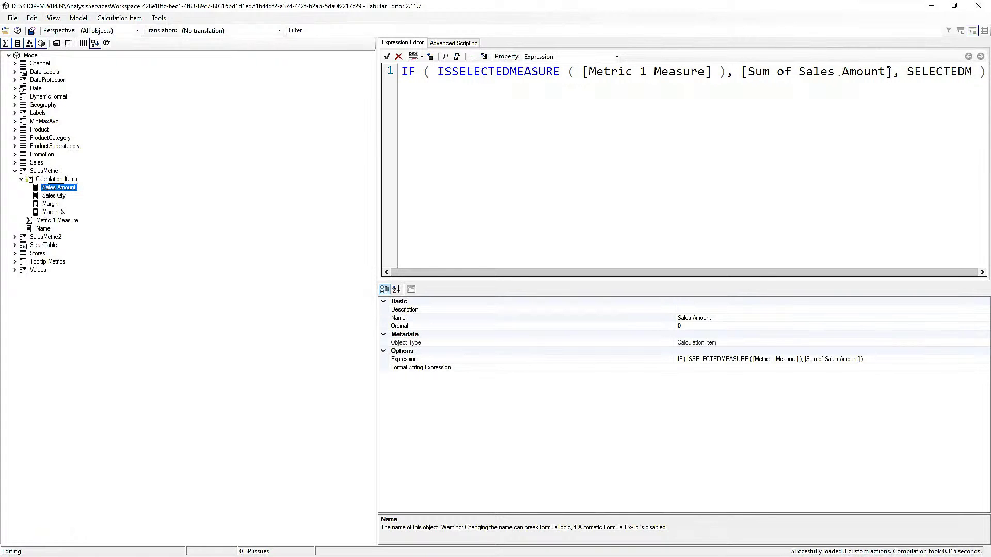
text(EASURE)
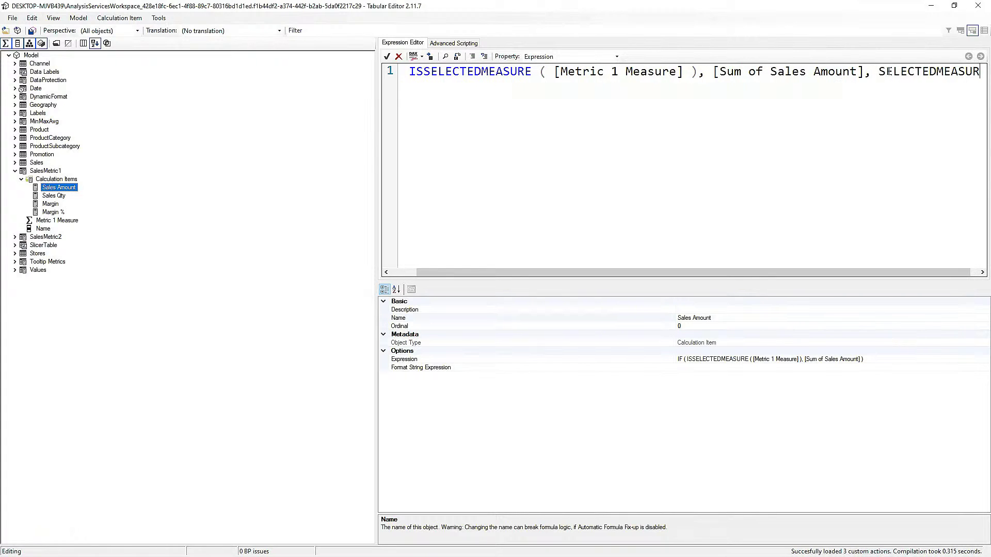
text(())
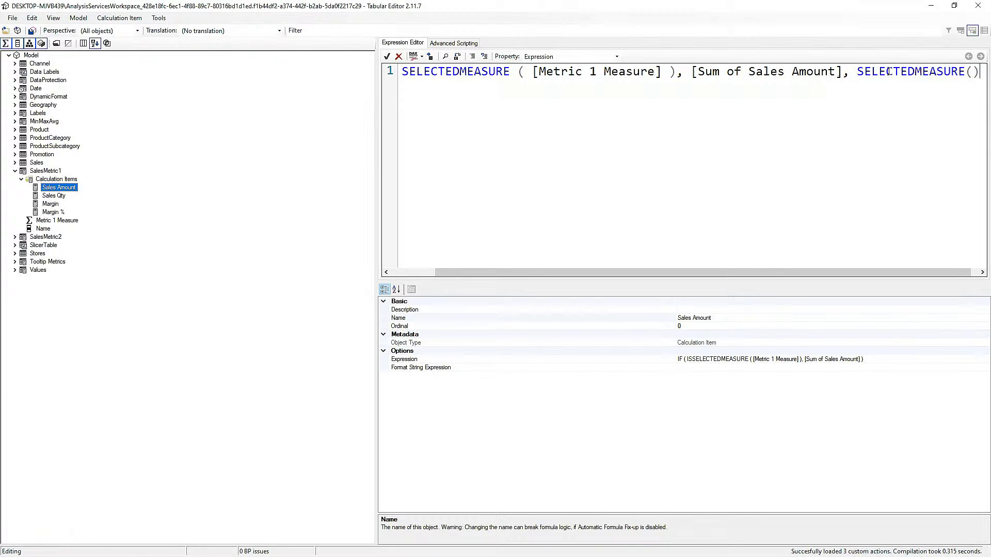
drag(774, 272, 818, 274)
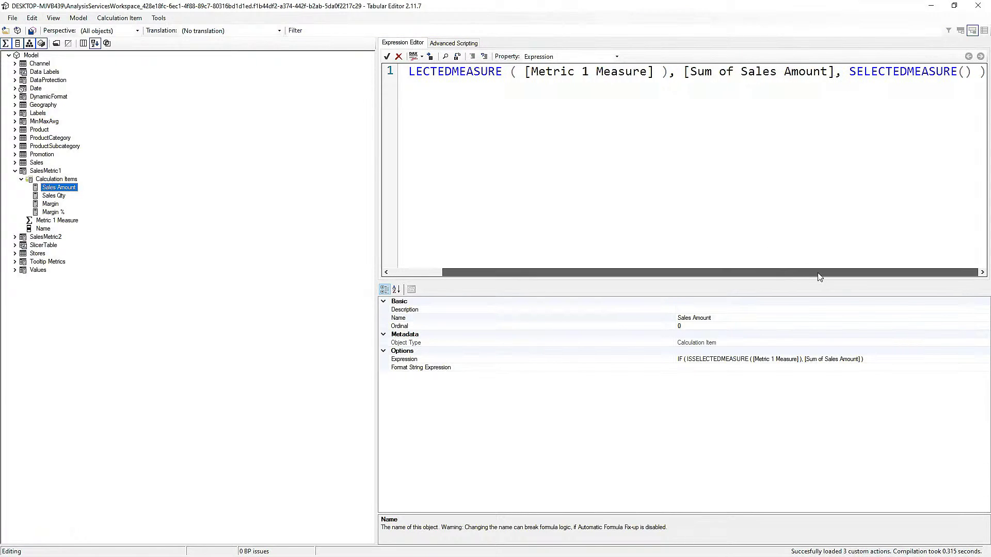
click(413, 56)
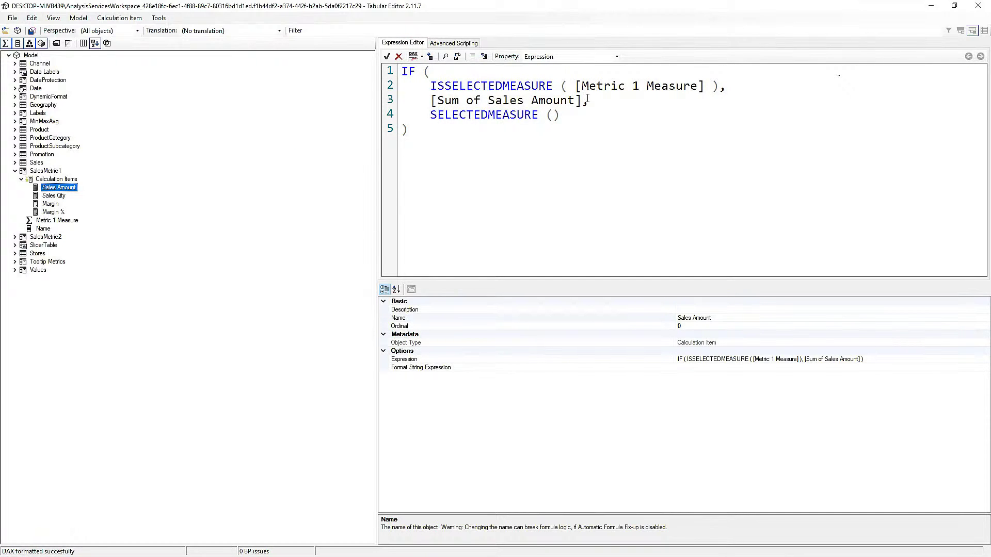
Copy the SELECTEDMEASURE () fallback into the IF expression of SalesMetric1's Sales Qty calculation item and format its DAX.
drag(583, 103, 588, 131)
key(ctrl+c)
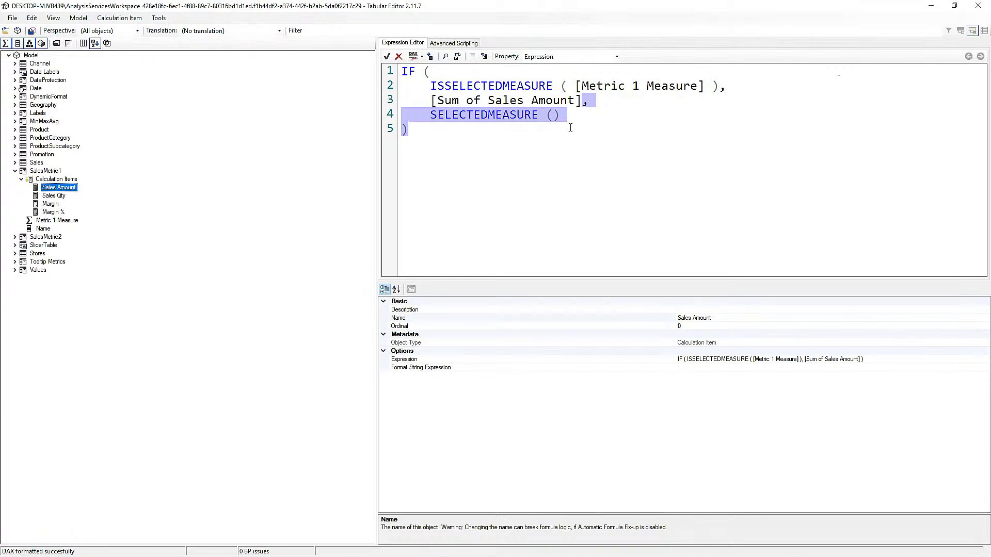
click(63, 197)
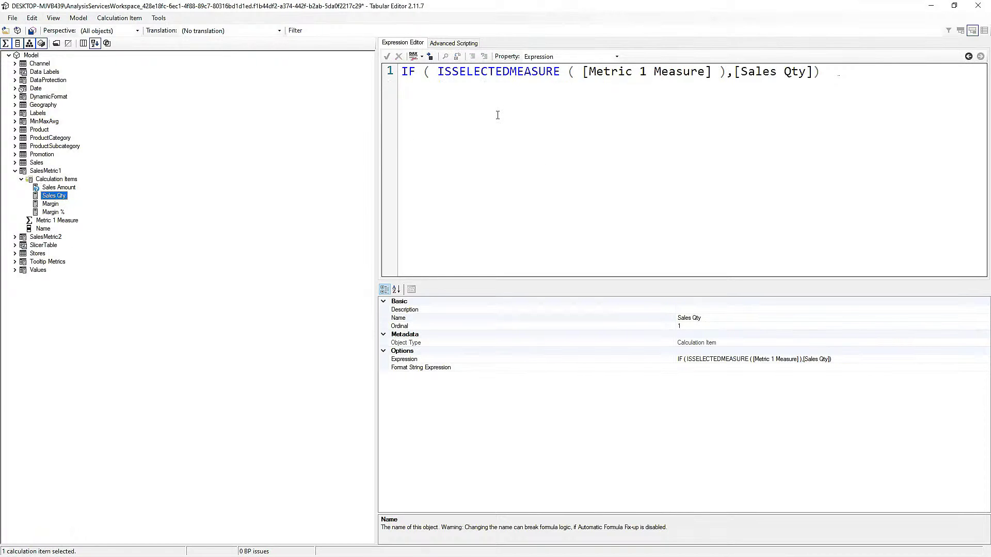
click(814, 72)
text(,)
key(ctrl+v)
click(413, 56)
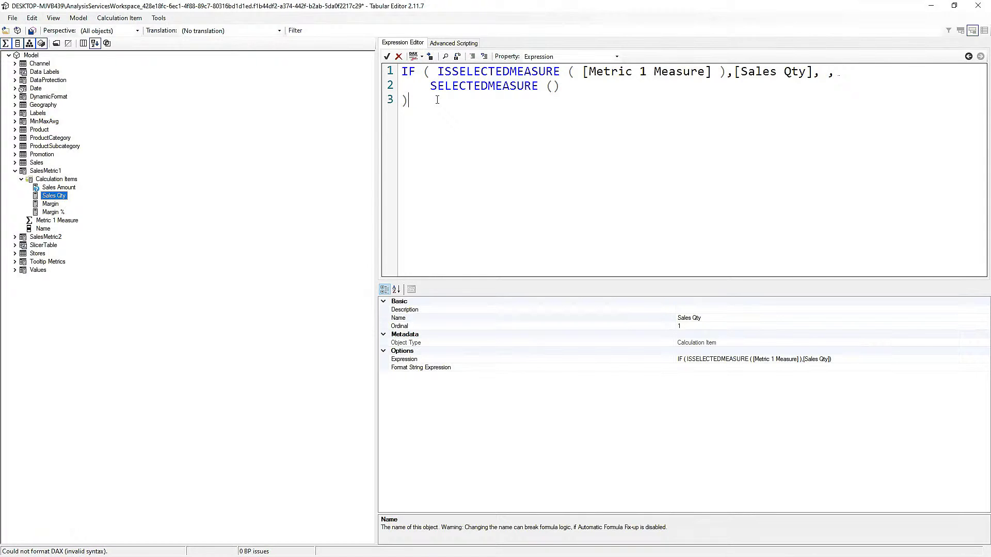
click(553, 99)
click(413, 56)
Copy the ", SELECTEDMEASURE ()" fallback from Sales Qty into the Margin and Margin % calculation items of SalesMetric1.
drag(823, 73, 981, 73)
key(ctrl+c)
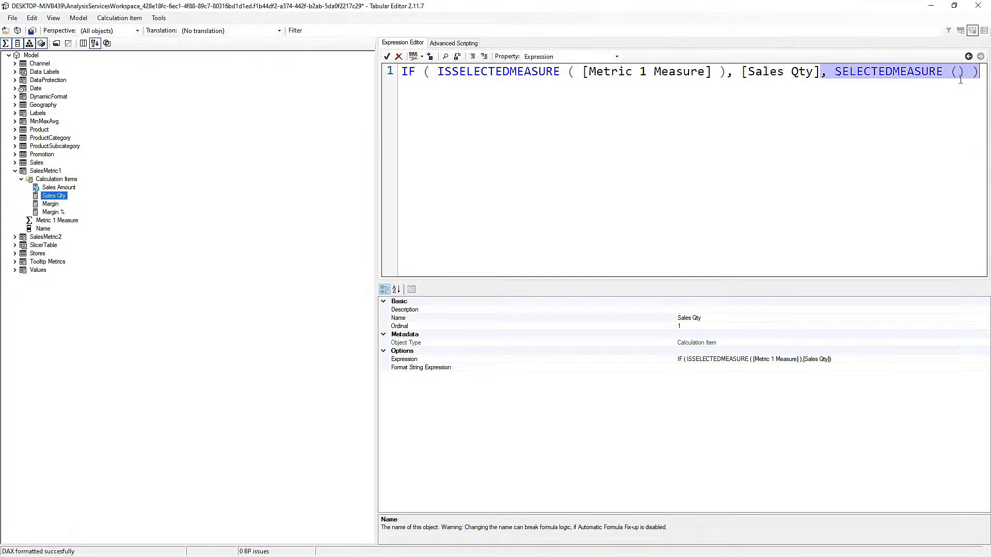
click(52, 205)
click(792, 72)
key(ctrl+v)
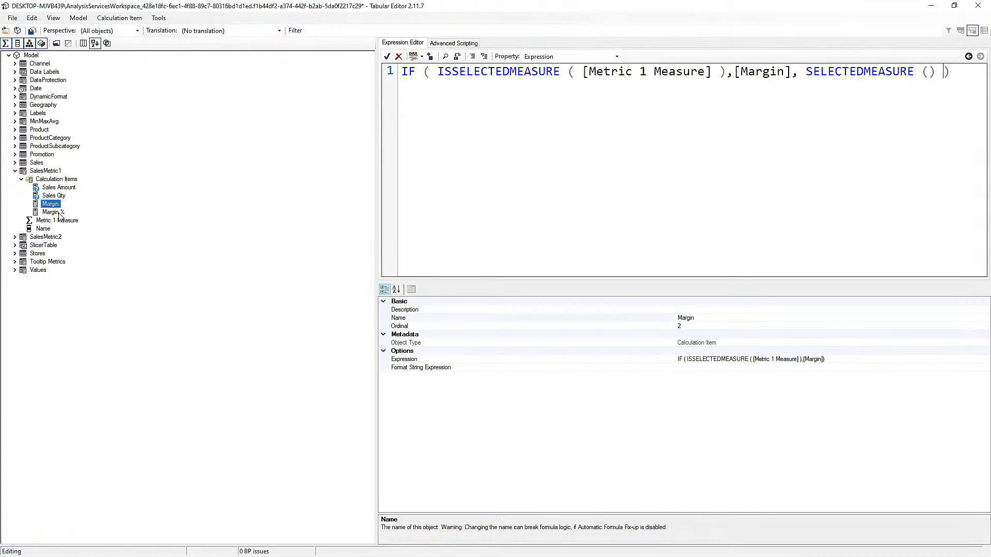
click(53, 212)
click(806, 71)
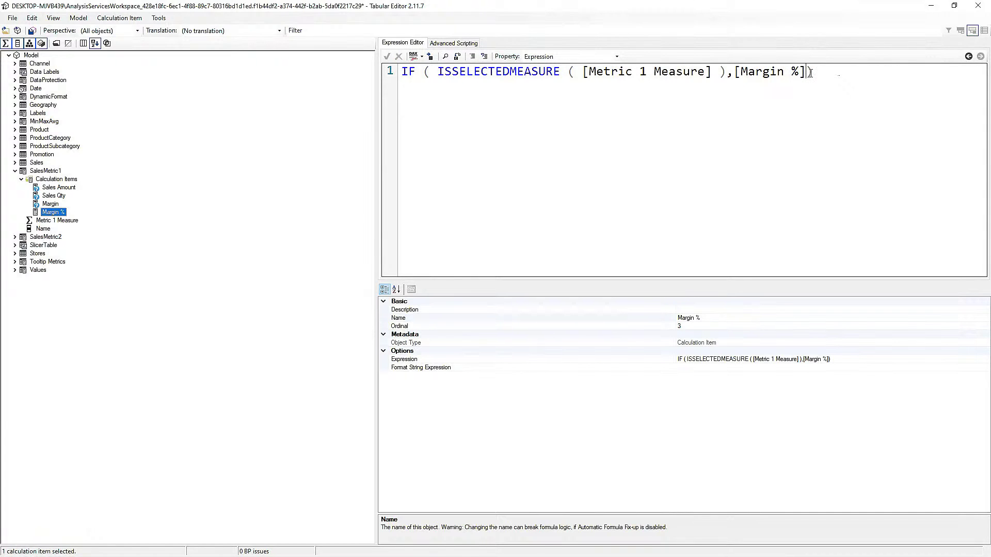
key(ctrl+v)
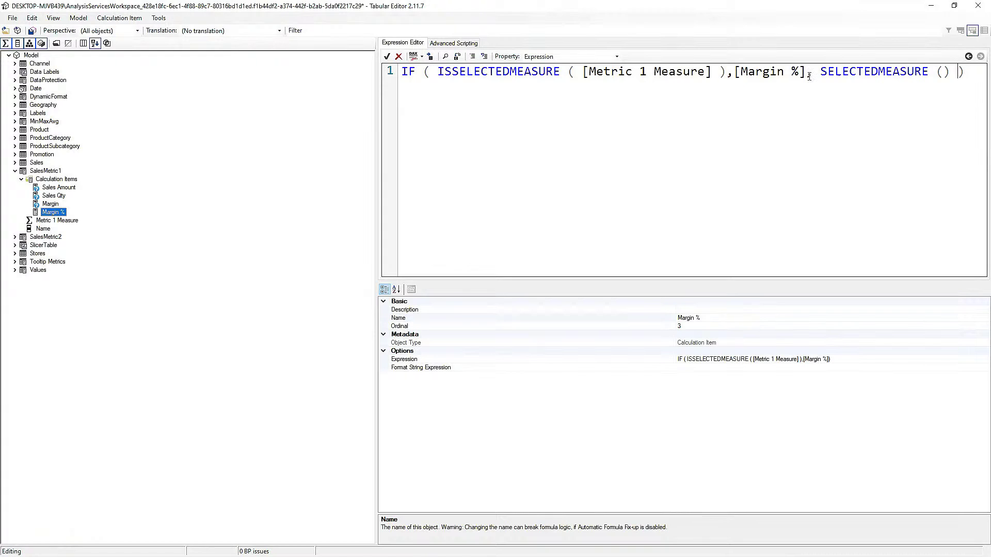
Append ",, SELECTEDMEASURE ()" inside the IF expressions of the Sales Amount and Sales Qty calculation items of SalesMetric2.
click(15, 237)
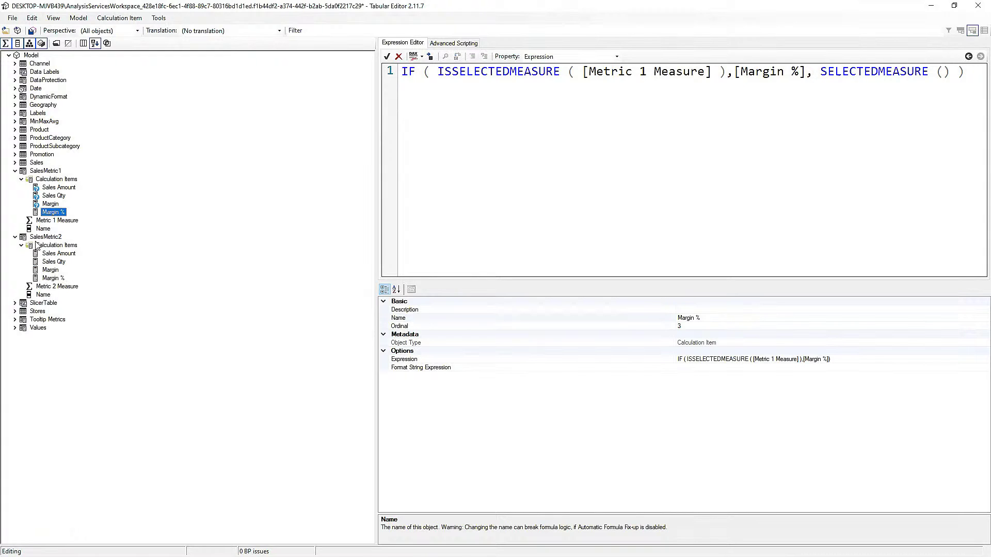
click(61, 254)
click(886, 71)
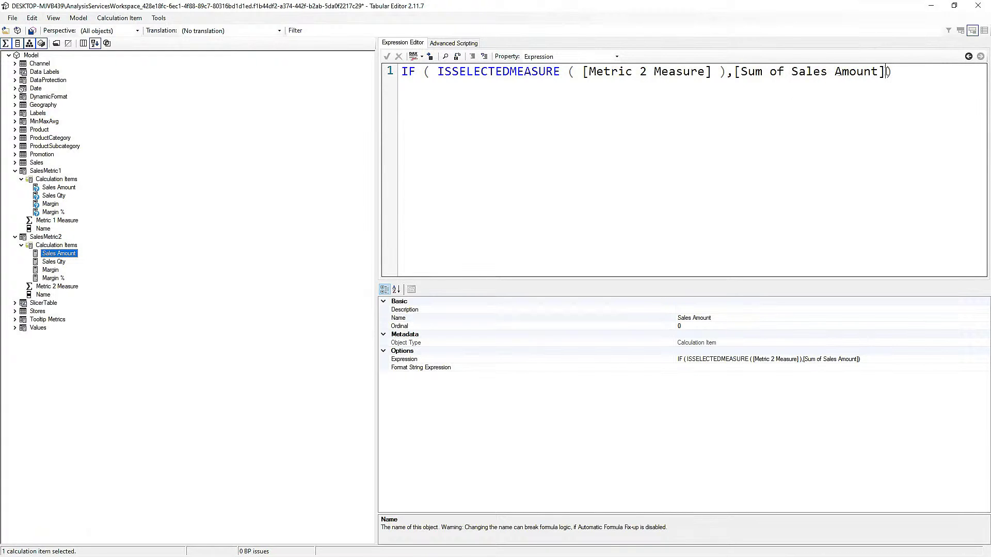
text(,, SELECTEDMEASURE ())
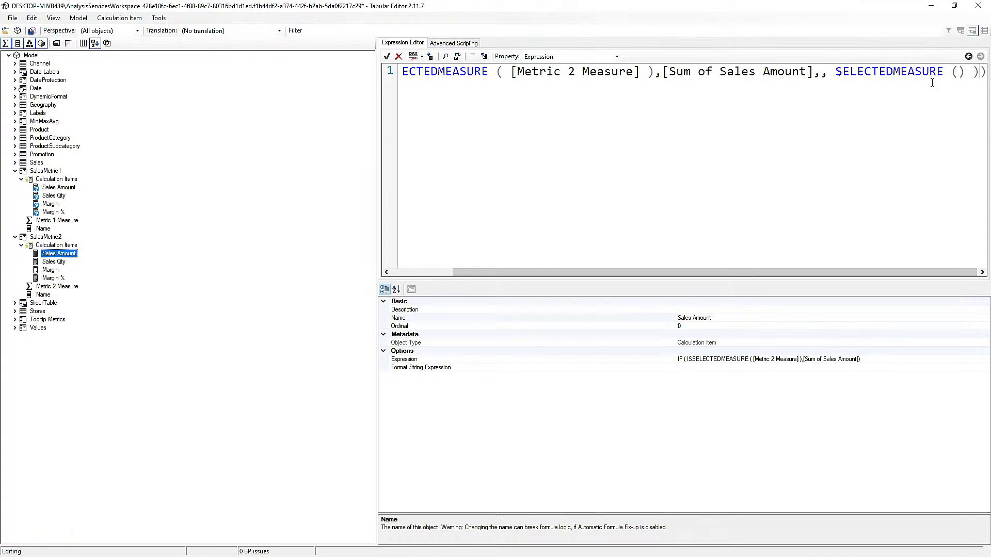
click(55, 262)
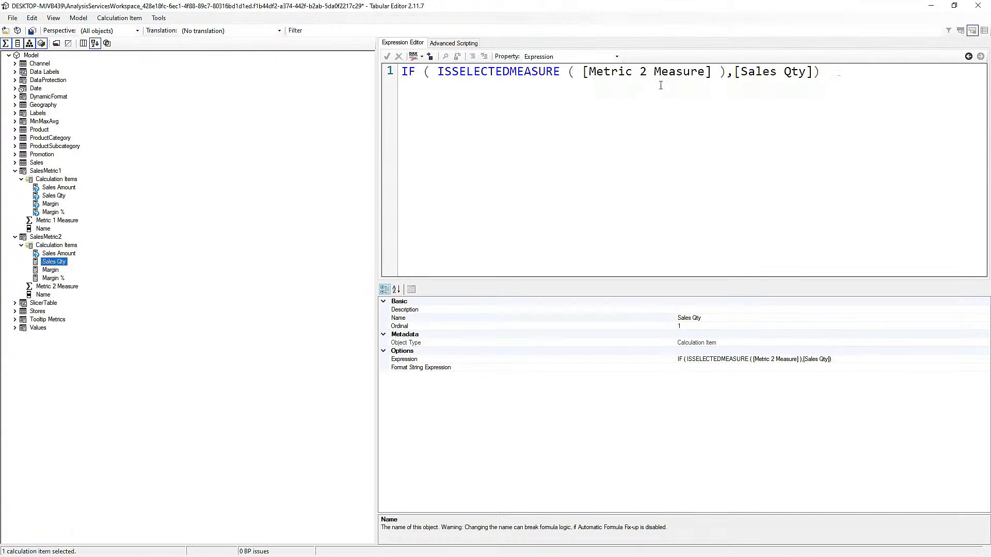
click(816, 72)
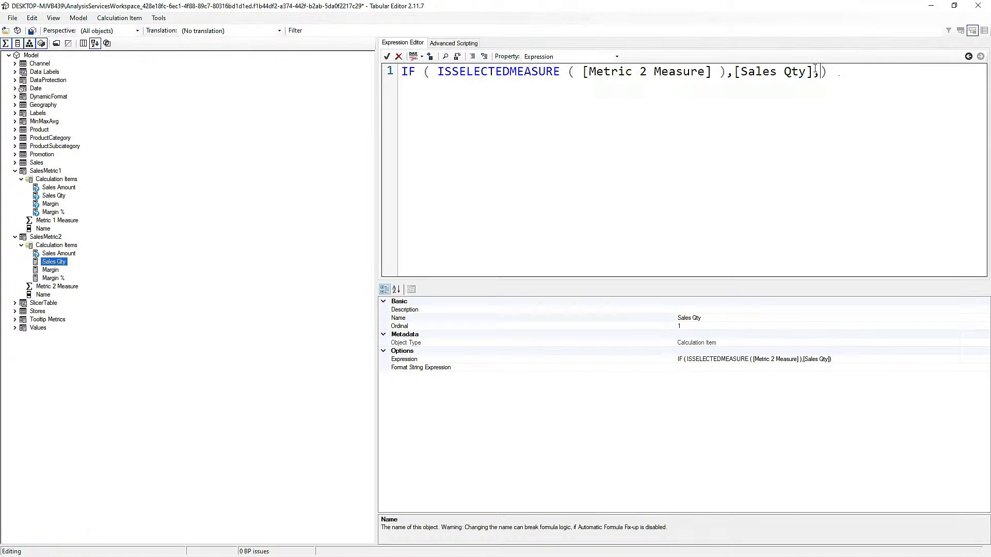
key(ctrl+v)
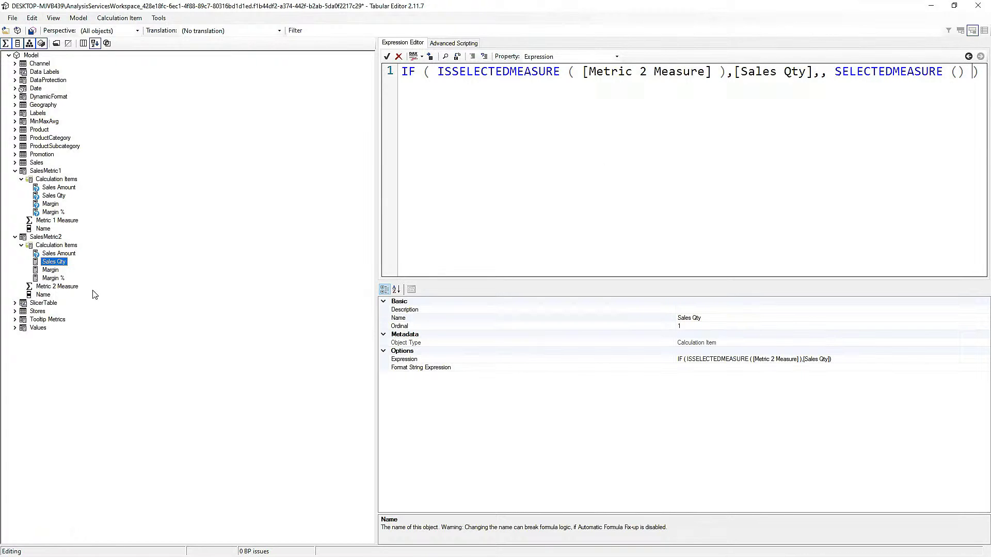
Append ",, SELECTEDMEASURE ()" after [Margin] in the IF expression of SalesMetric2's Margin calculation item.
click(67, 277)
click(37, 271)
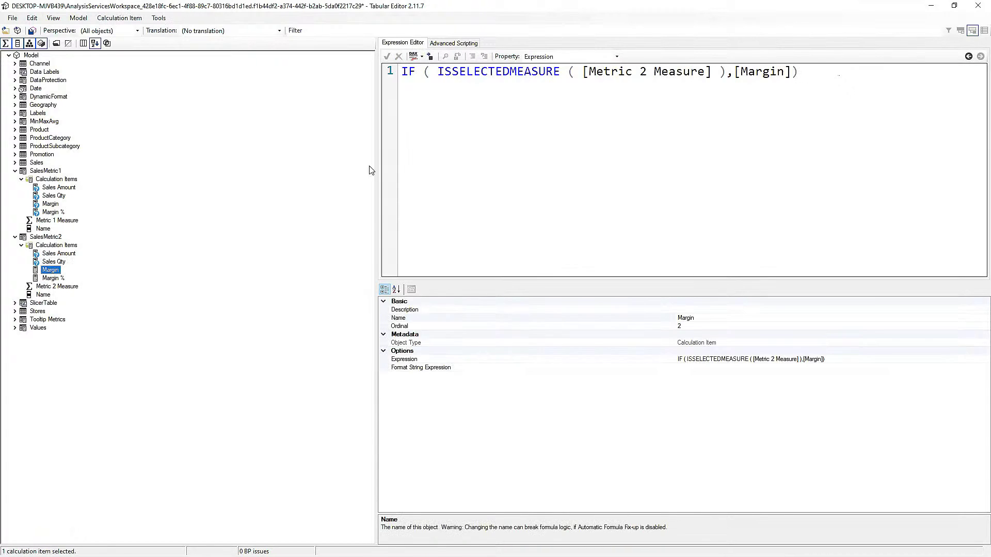
click(792, 71)
text(,)
key(ctrl+v)
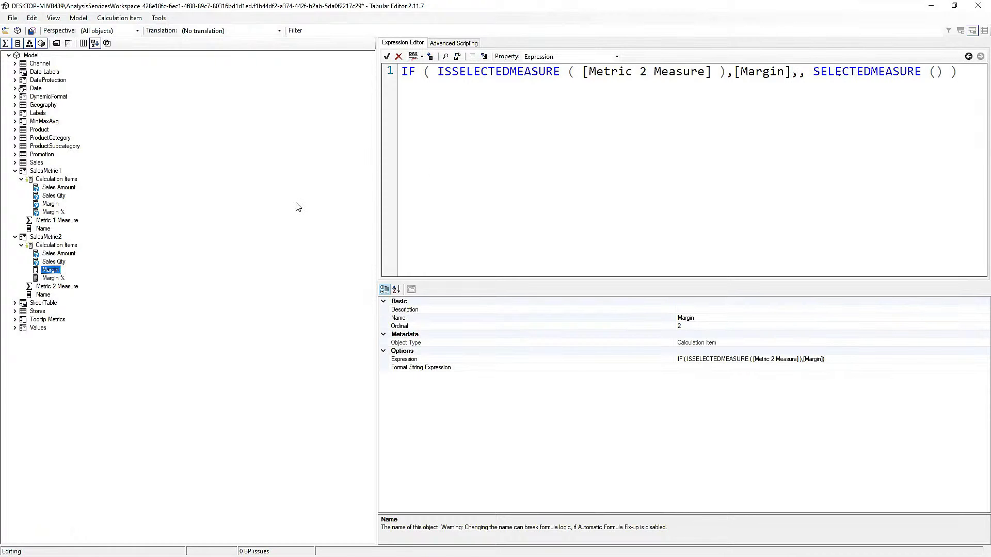
Append ",, SELECTEDMEASURE ()" after [Margin %] in SalesMetric2's Margin % item, try to format the DAX, and save all changes to the connected model.
click(54, 279)
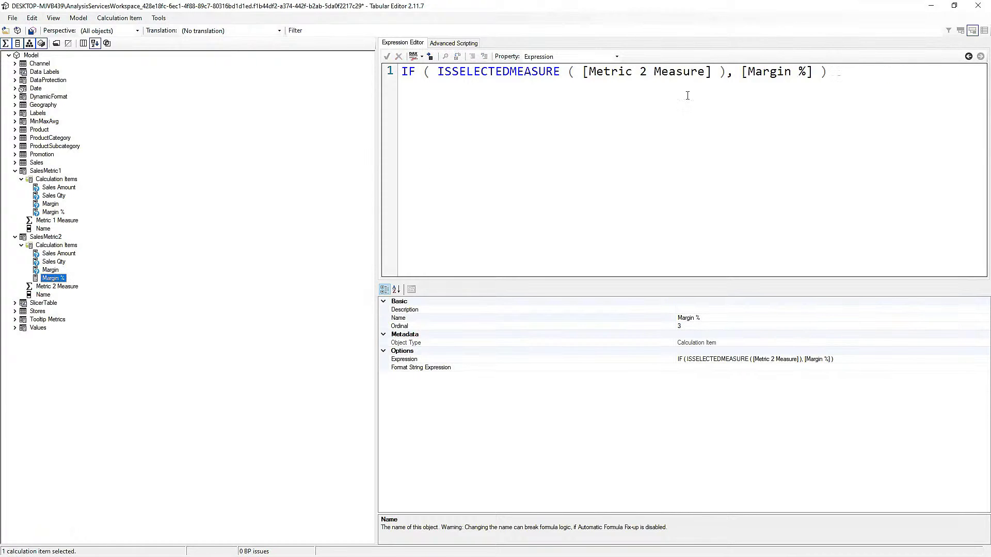
click(813, 71)
text(,)
key(ctrl+v)
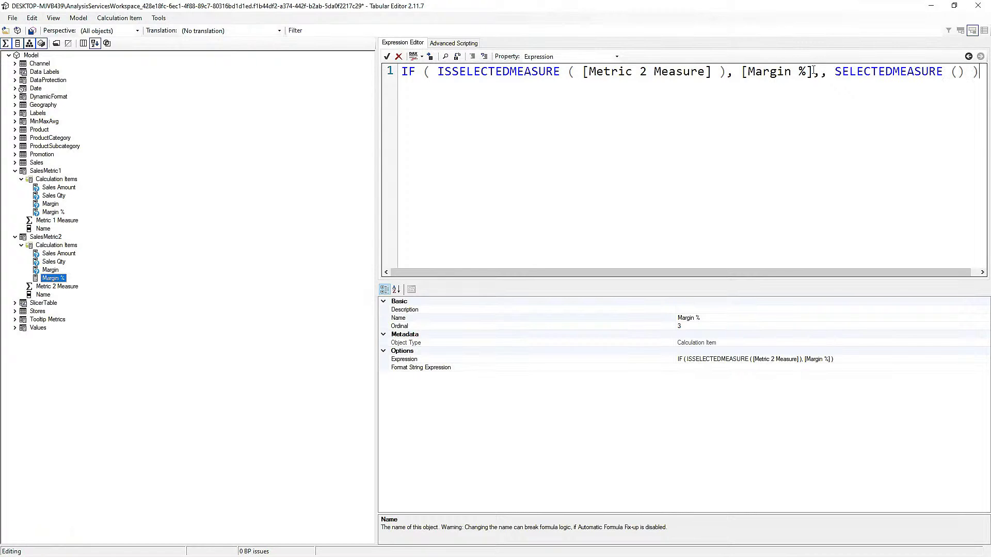
key(BackSpace)
click(413, 56)
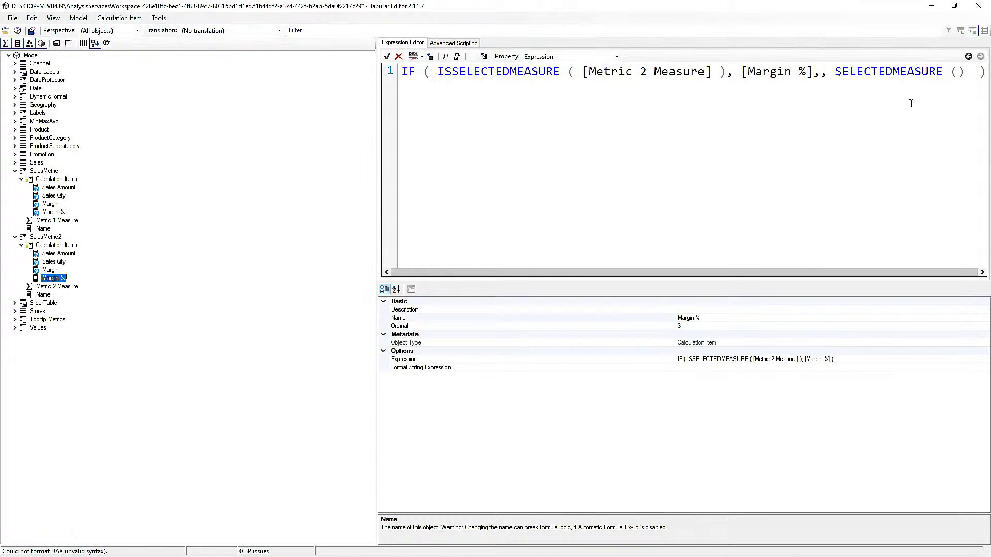
click(37, 32)
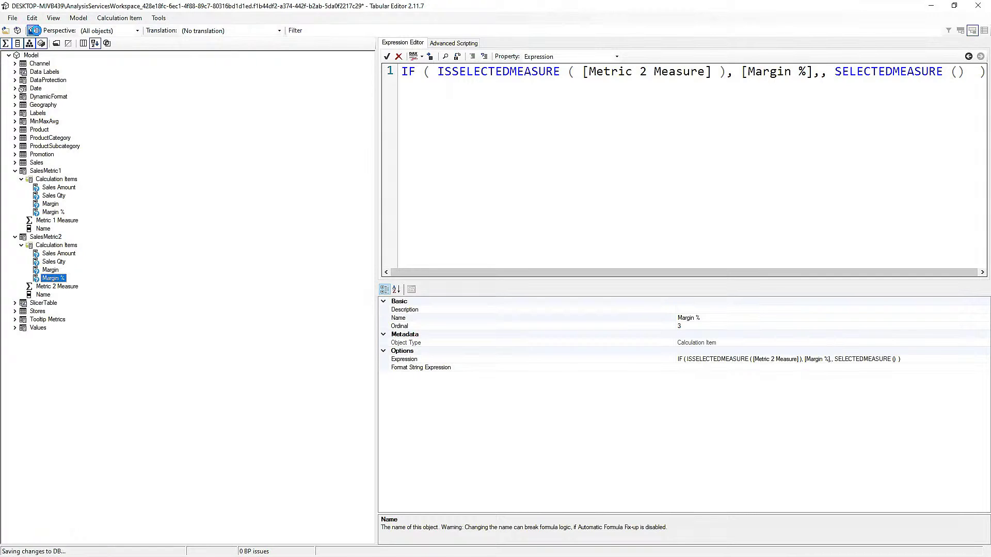
Remove the duplicate comma before SELECTEDMEASURE () in the Sales Amount and Sales Qty calculation items of SalesMetric2.
click(55, 253)
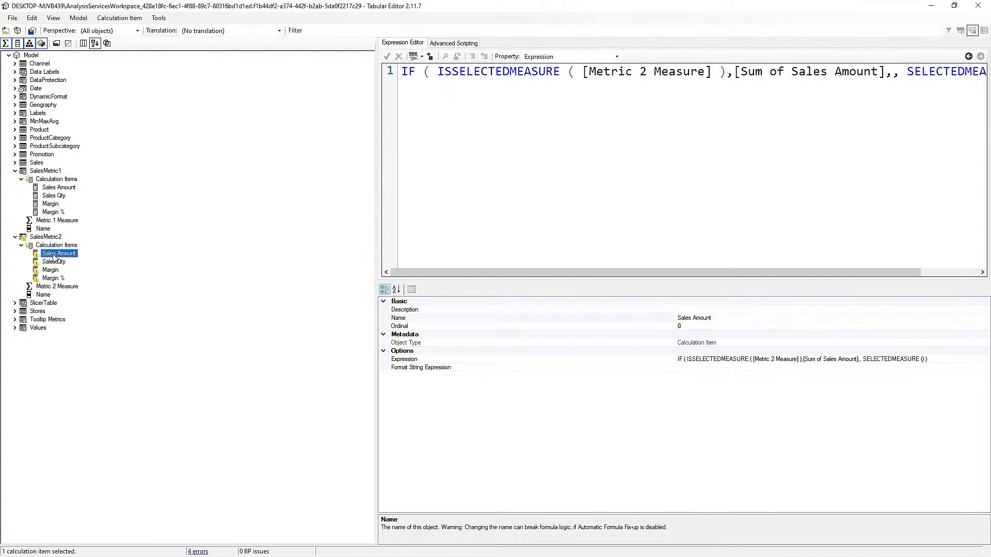
click(888, 75)
key(Delete)
click(52, 262)
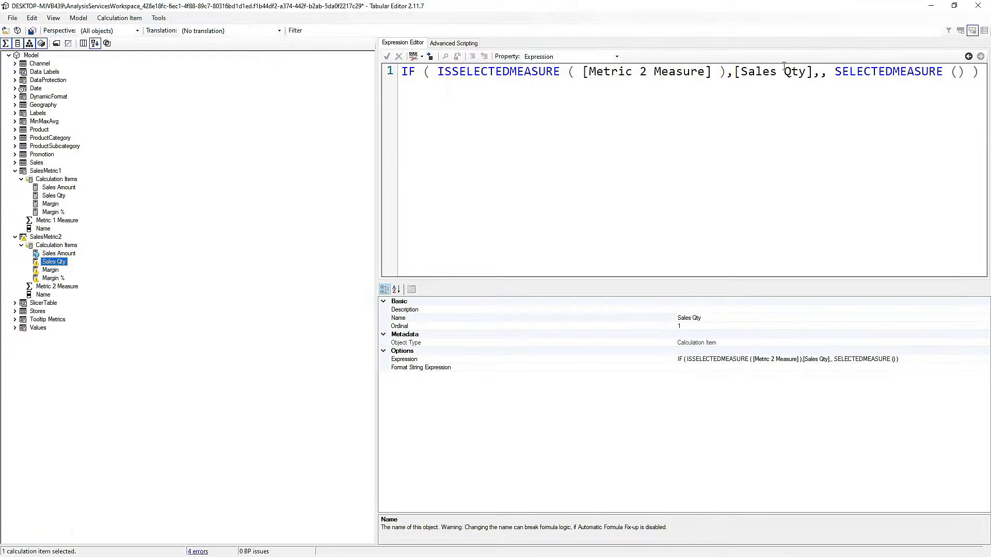
click(824, 73)
key(Delete)
Remove the duplicate comma before SELECTEDMEASURE () in SalesMetric2's Margin and Margin % calculation items.
click(77, 272)
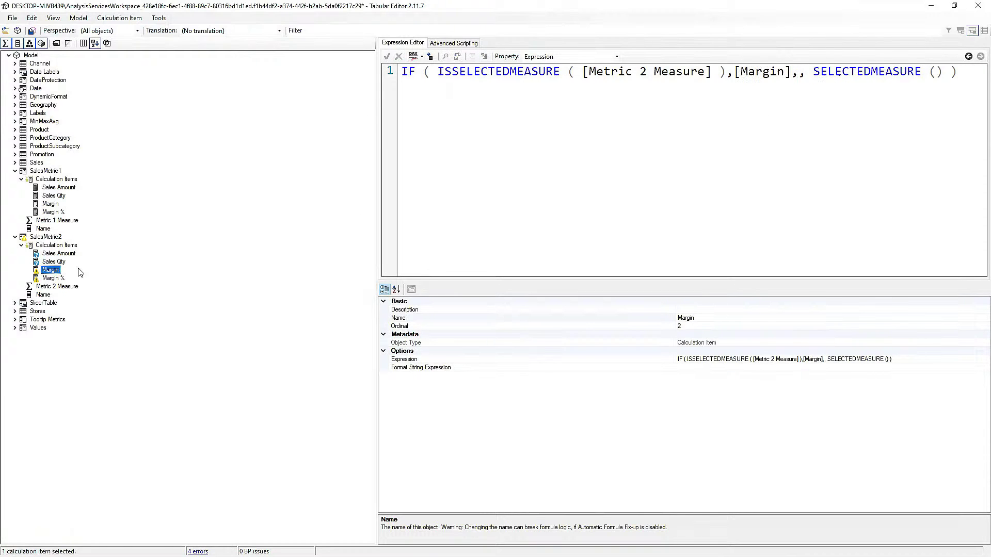
click(793, 72)
key(Delete)
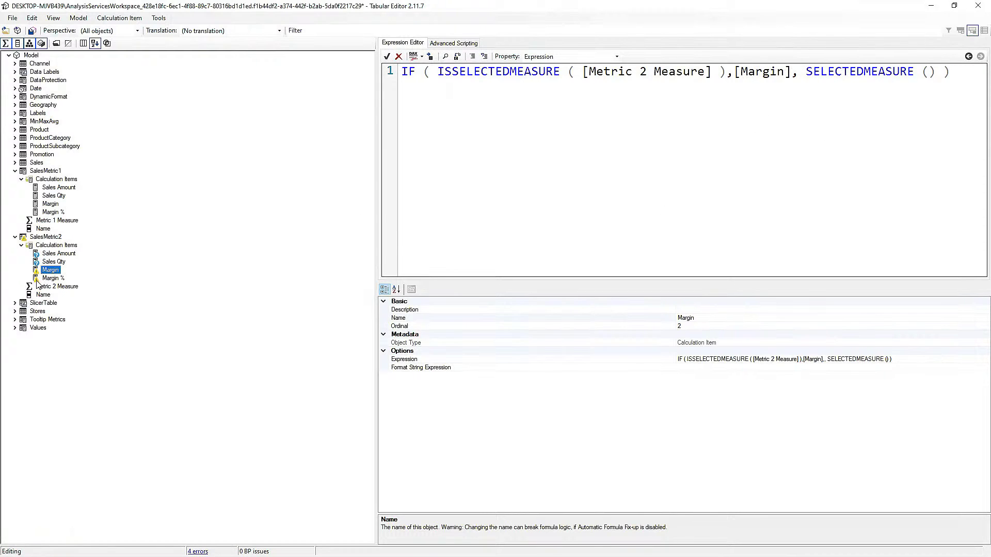
click(59, 279)
click(817, 78)
key(Delete)
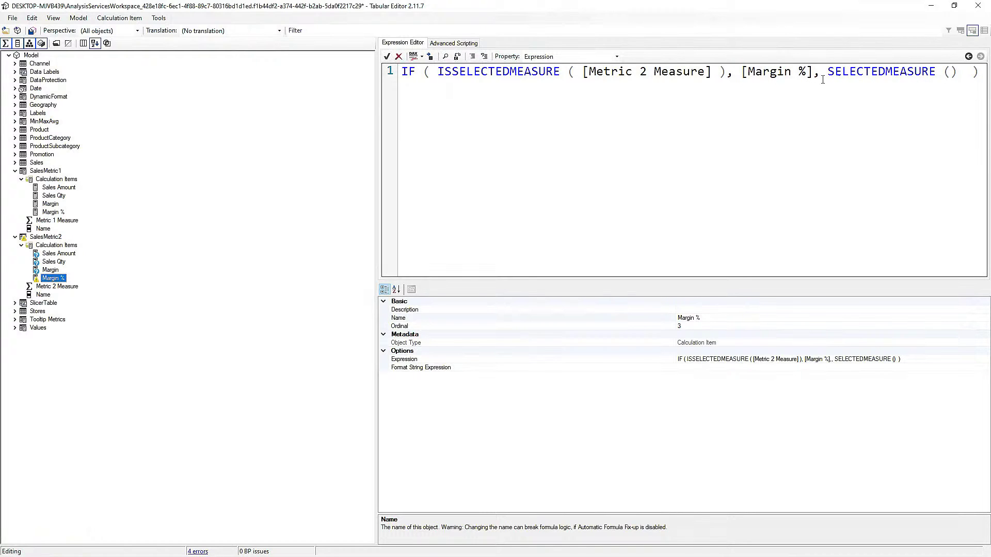
Save the corrected calculation items to the connected model and close Tabular Editor to return to Power BI Desktop.
click(90, 216)
click(32, 30)
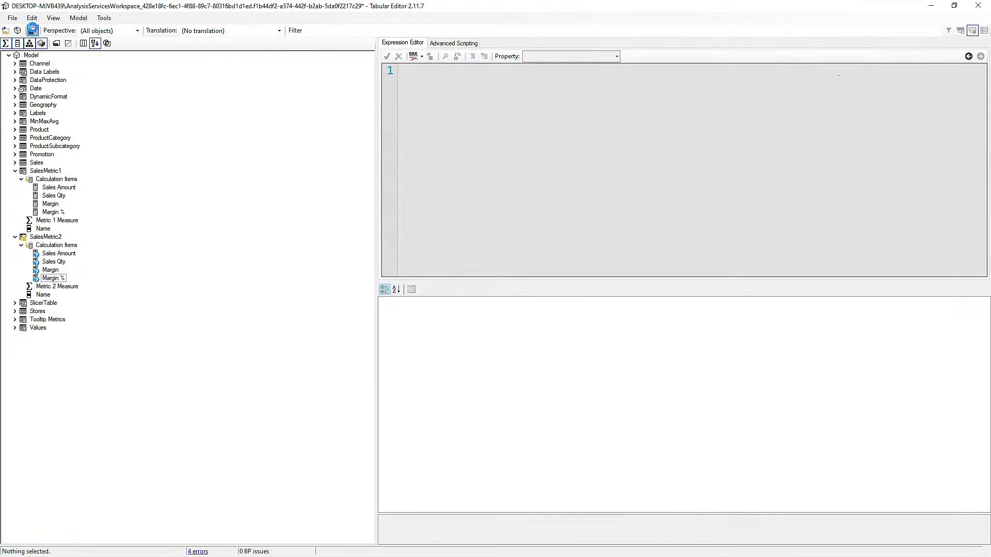
click(977, 6)
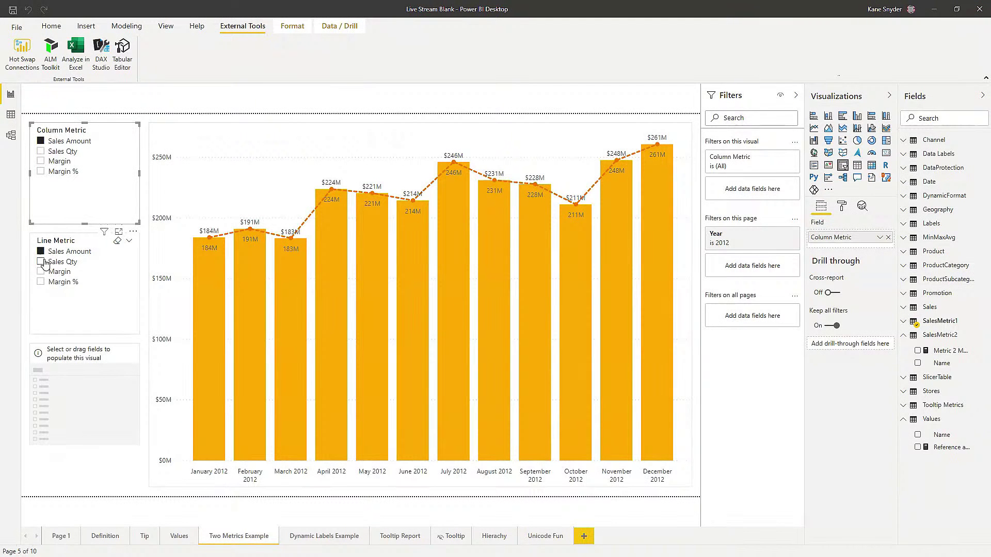
Test the combo chart by setting Line Metric to Margin % and switching Column Metric through Sales Qty, Margin % and Margin.
click(41, 272)
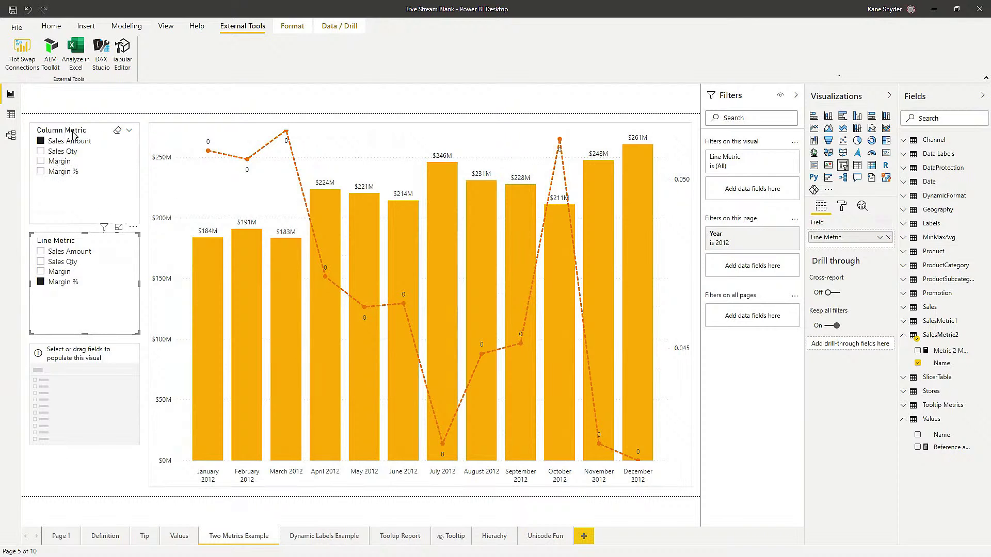
click(58, 155)
click(61, 262)
click(60, 282)
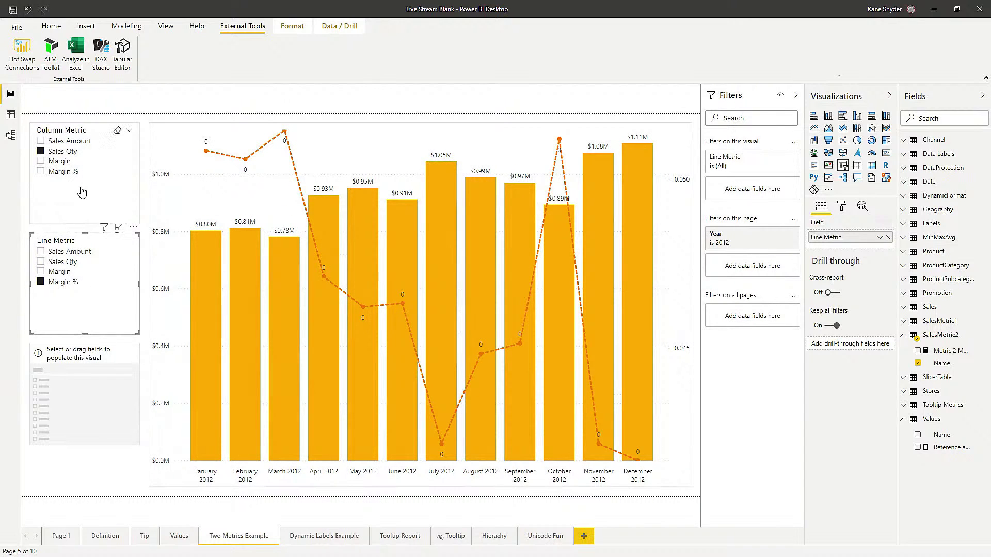
click(41, 171)
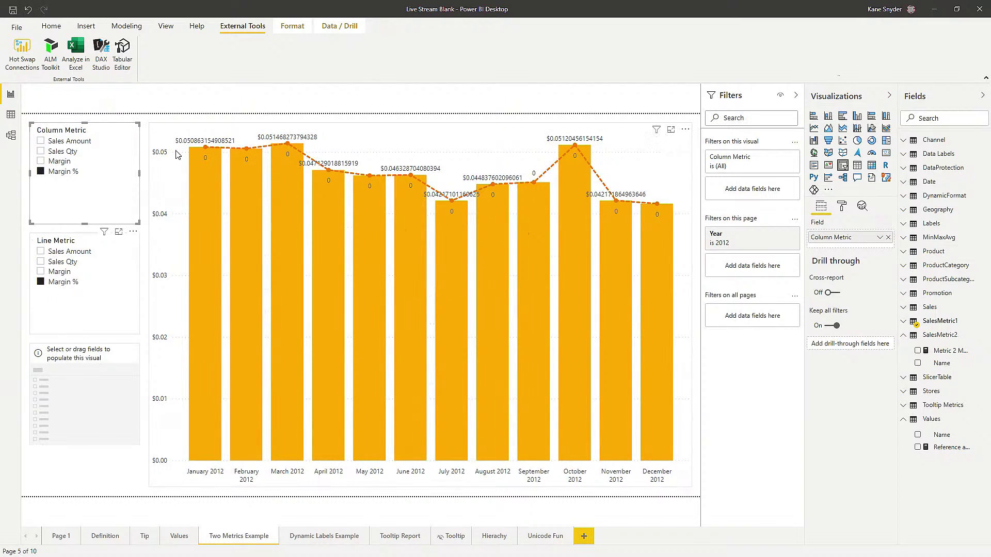
click(58, 161)
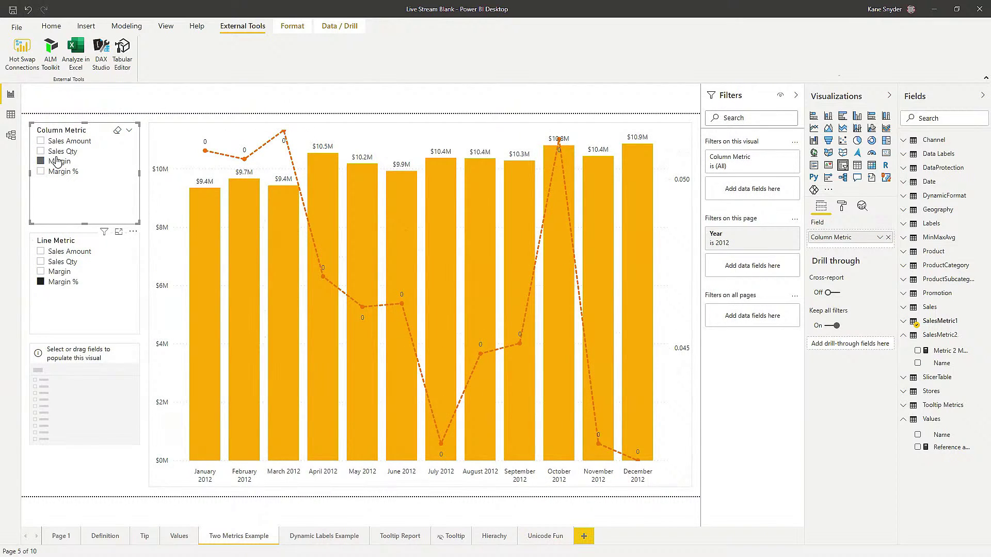
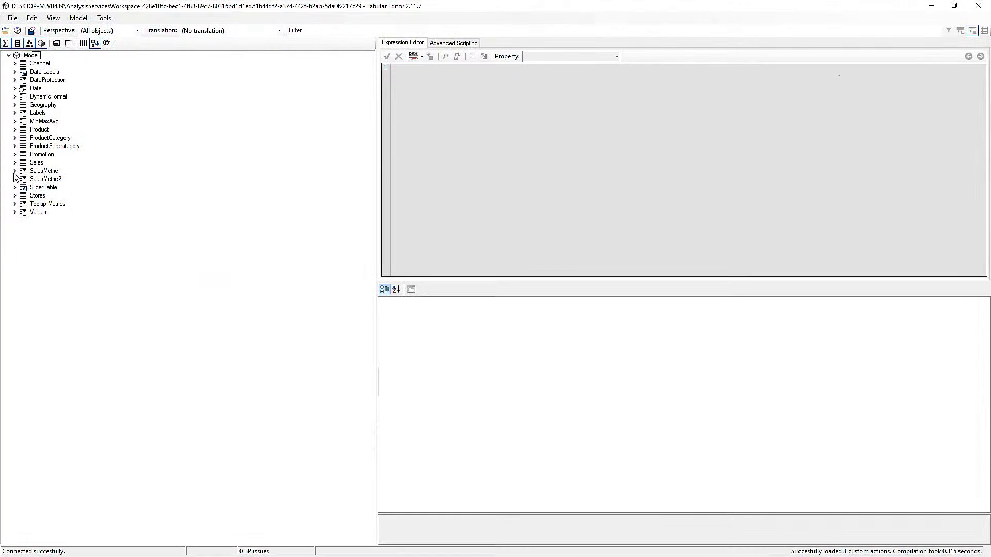
In Tabular Editor, set the format string expression of SalesMetric1's Sales Amount item to "\$#,0.00;(\$#,0.00);\$#,0.00", including the quotes.
click(15, 171)
click(59, 187)
click(586, 57)
click(578, 76)
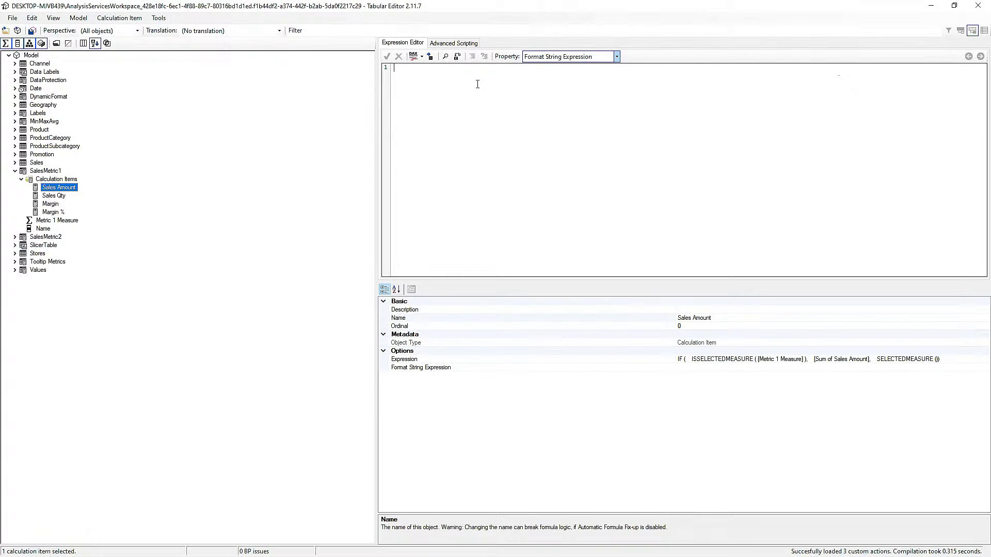
click(15, 163)
click(15, 162)
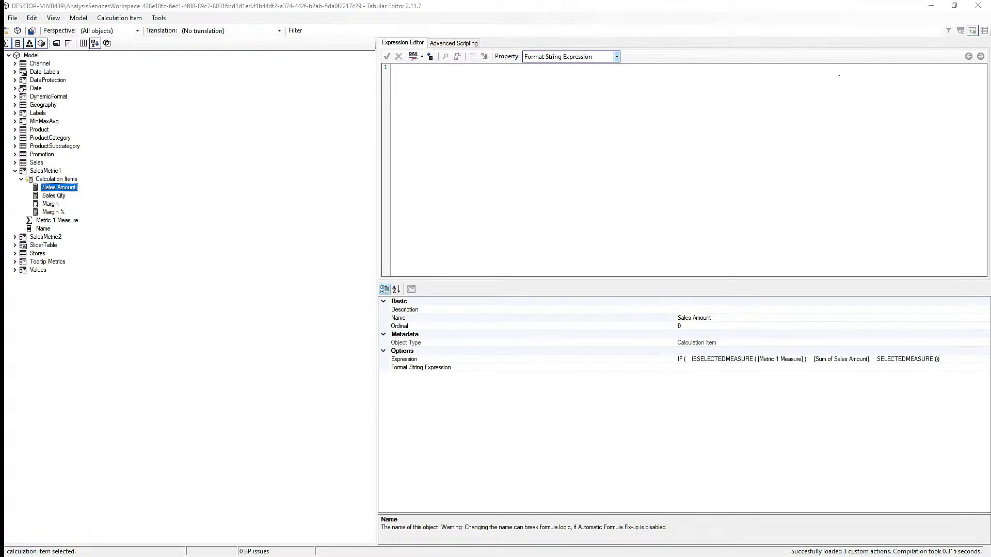
click(428, 71)
text(\$#,0.00;(\$#,0.00);\$#,0.00)
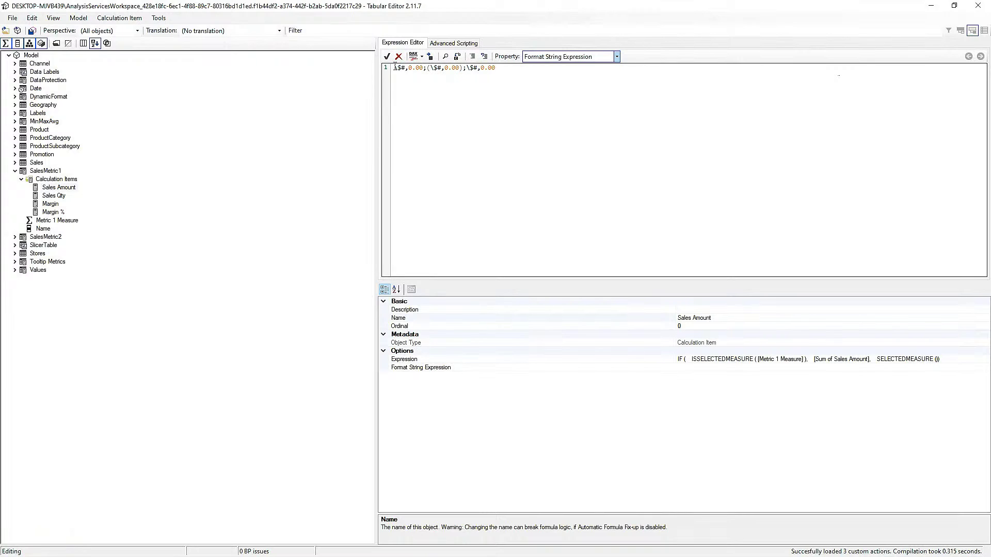
click(395, 67)
text(")
click(504, 68)
text(")
Copy the quoted currency format string from Sales Amount into the format string expression of SalesMetric1's Margin item.
drag(394, 67, 510, 70)
key(ctrl+c)
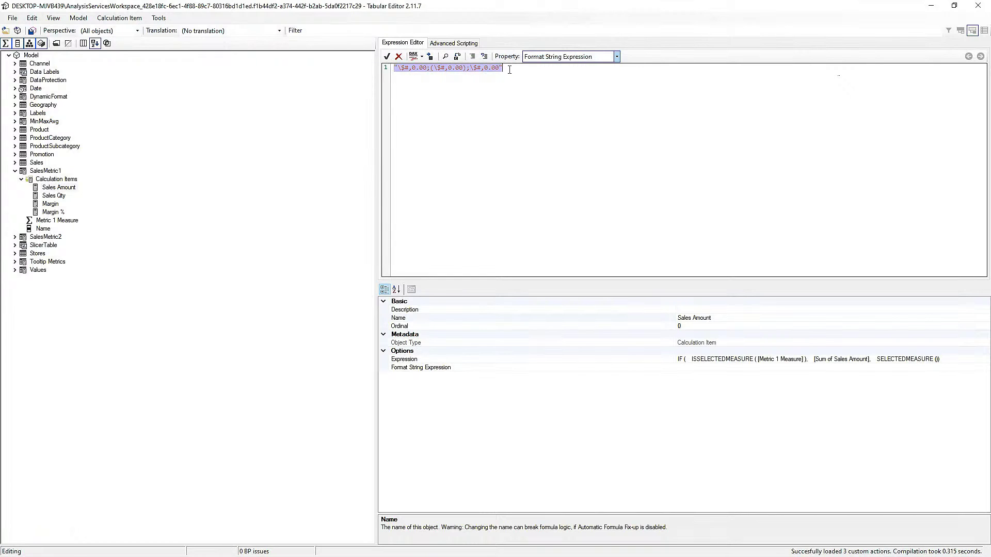
click(50, 204)
click(599, 57)
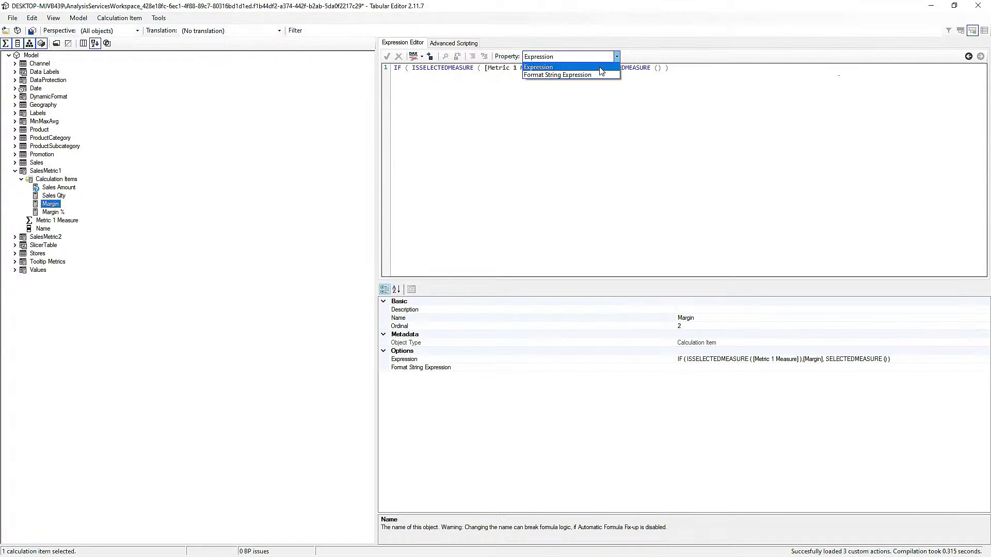
click(596, 75)
click(473, 71)
key(ctrl+v)
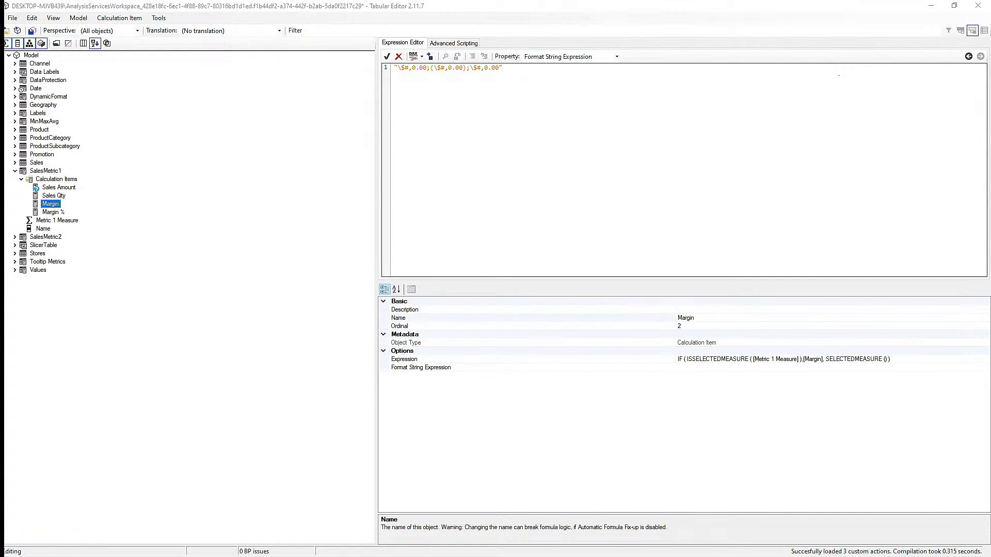
drag(503, 68, 409, 68)
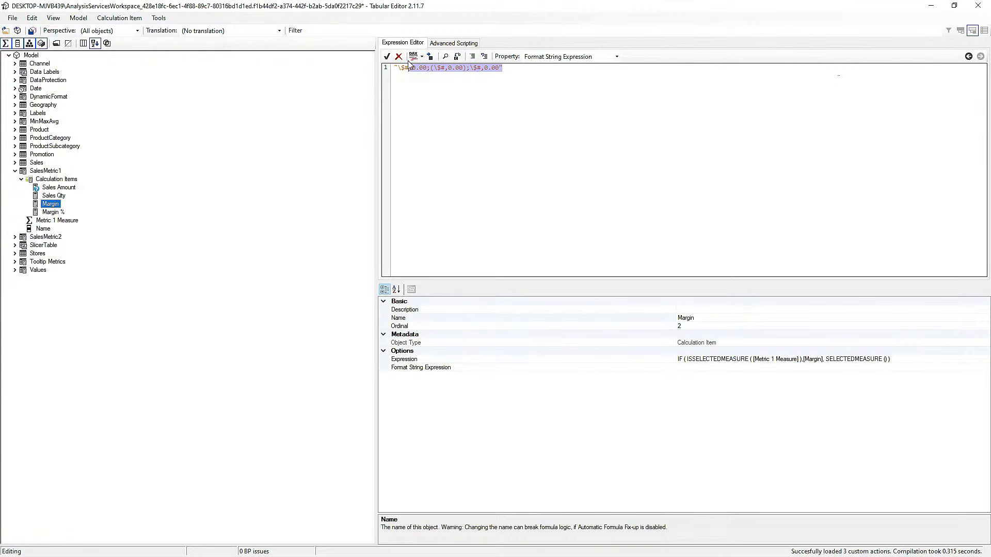
Set the format string expression of SalesMetric1's Margin % item to "0.0%;-0.0%;0.0%".
click(50, 212)
click(583, 57)
click(586, 75)
click(415, 71)
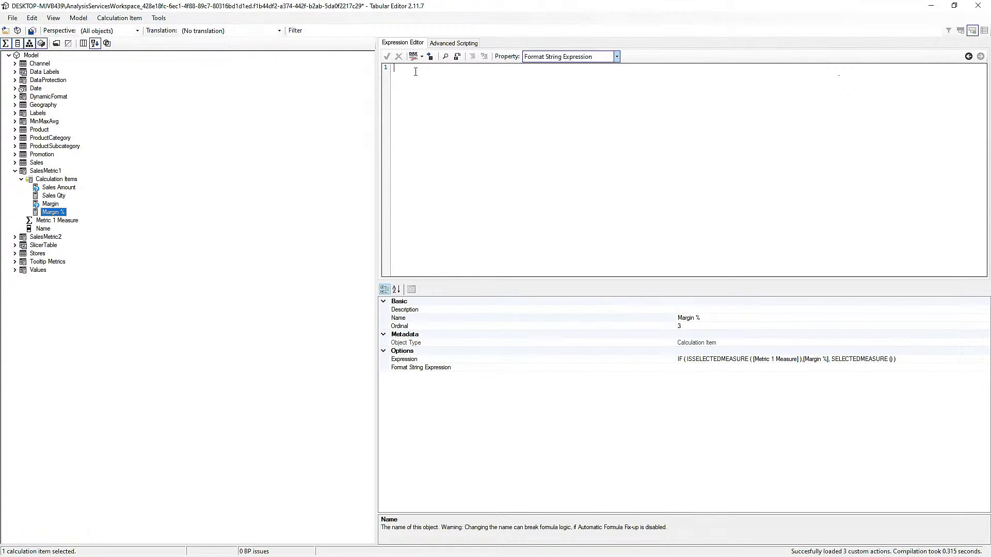
text("0.0%;-0.0%;0.0%)
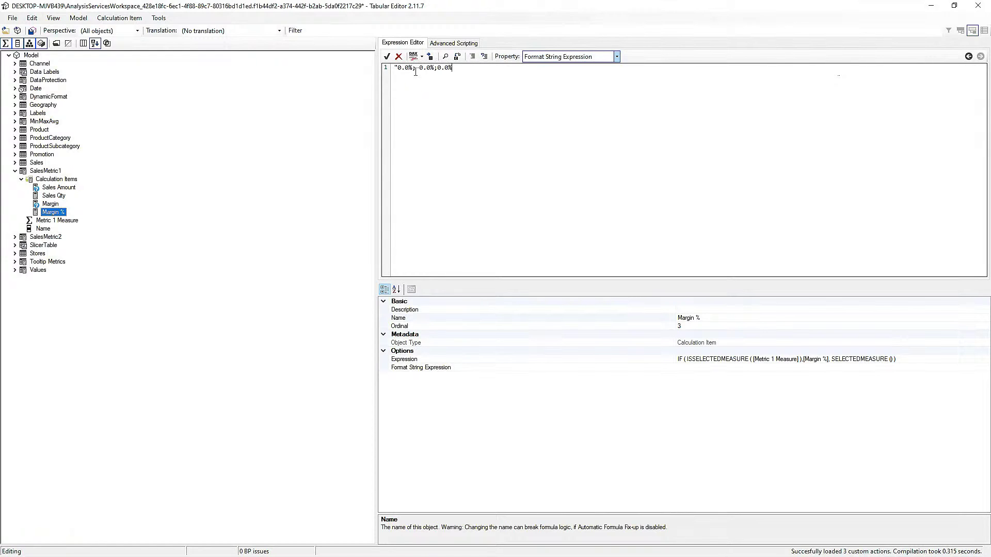
click(50, 204)
Set the format string expression of SalesMetric1's Sales Qty item to "#,0" and accept the change.
click(53, 196)
click(617, 56)
click(568, 75)
click(406, 73)
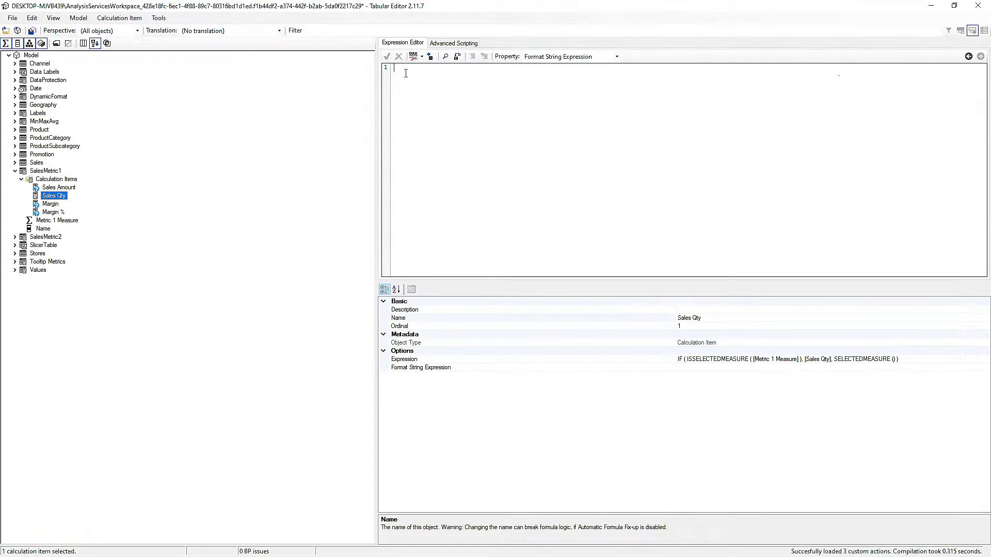
text("#,0")
click(387, 56)
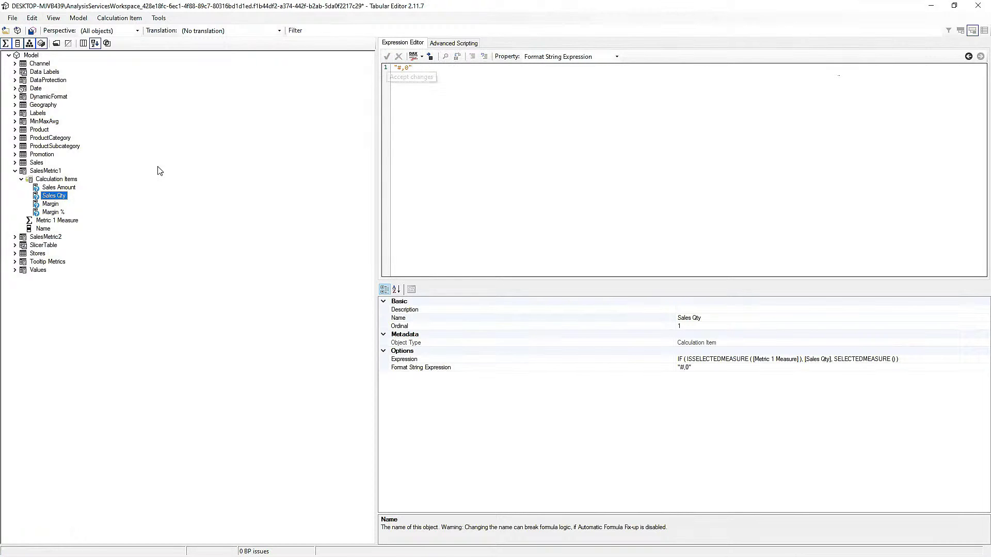
Copy the currency format string from SalesMetric1's Sales Amount into the format string expression of SalesMetric2's Sales Amount item.
key(Up)
click(568, 57)
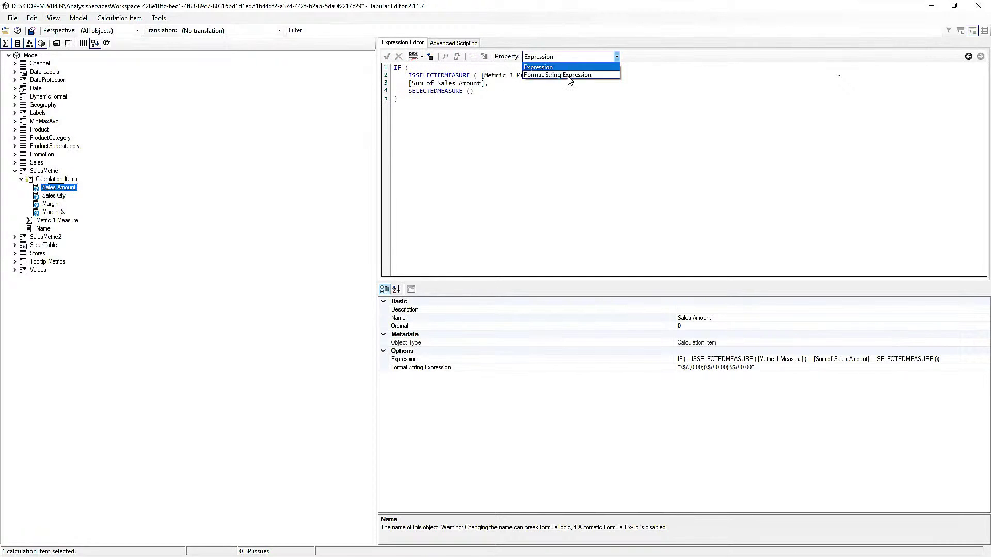
click(563, 73)
drag(512, 71, 393, 68)
key(ctrl+c)
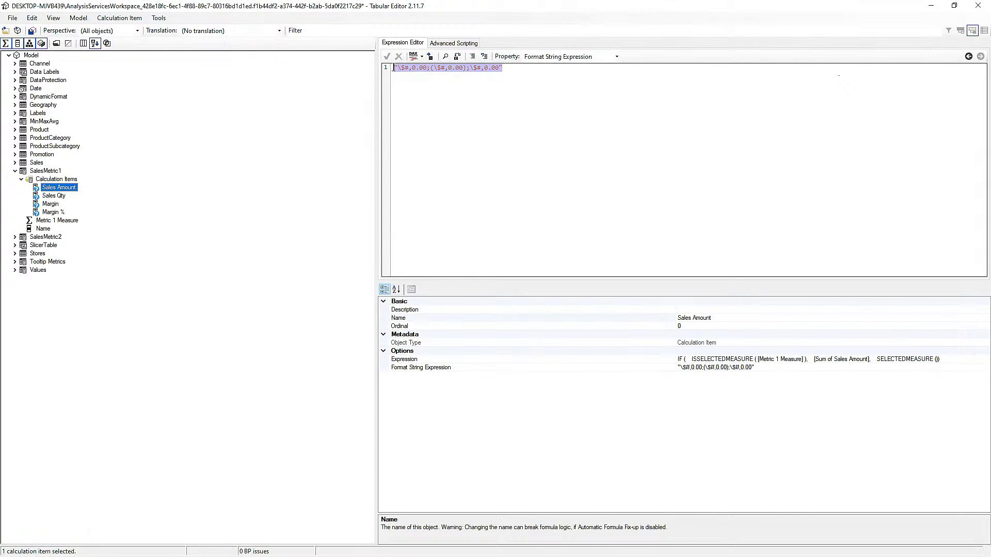
click(15, 237)
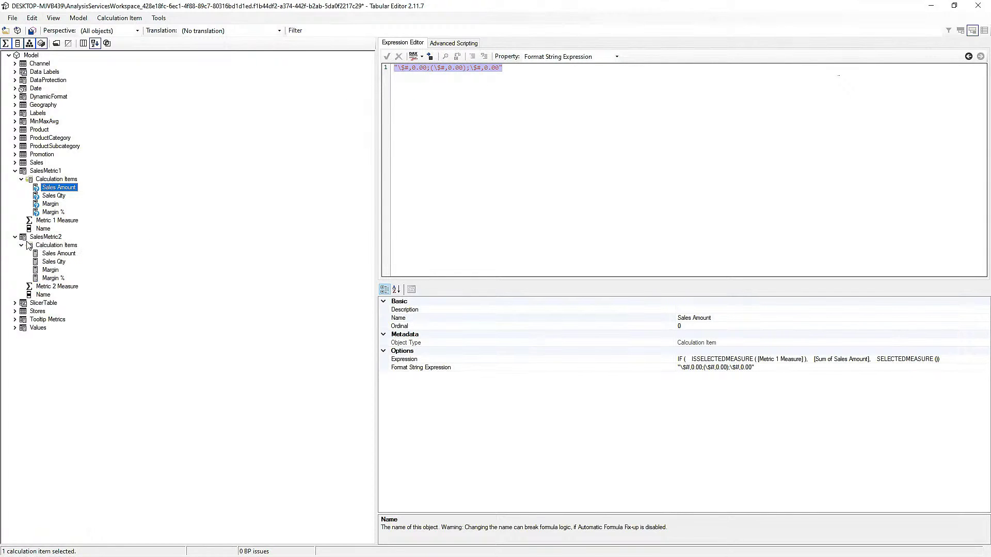
click(51, 255)
click(568, 56)
click(563, 71)
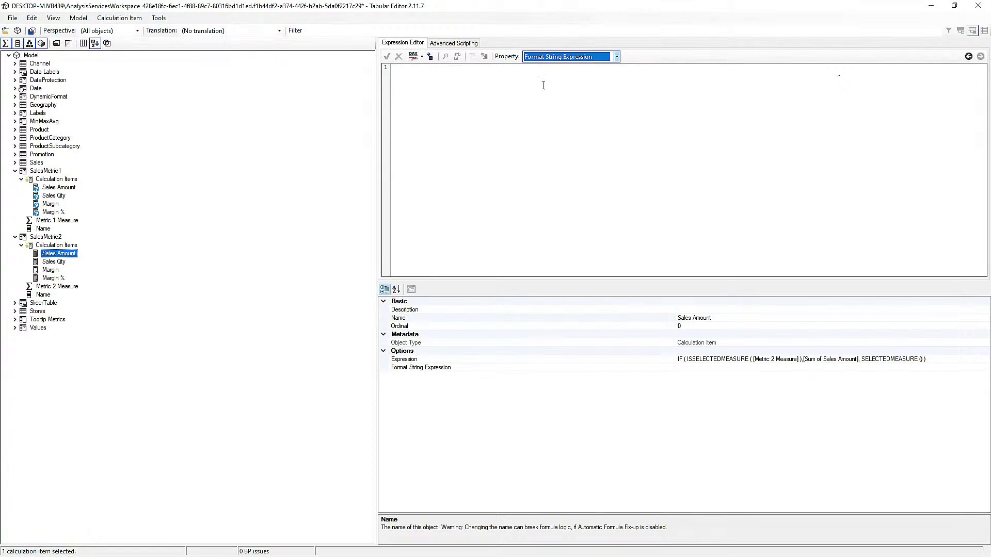
key(ctrl+v)
Paste the same currency format string into the format string expression of SalesMetric2's Margin item.
click(61, 270)
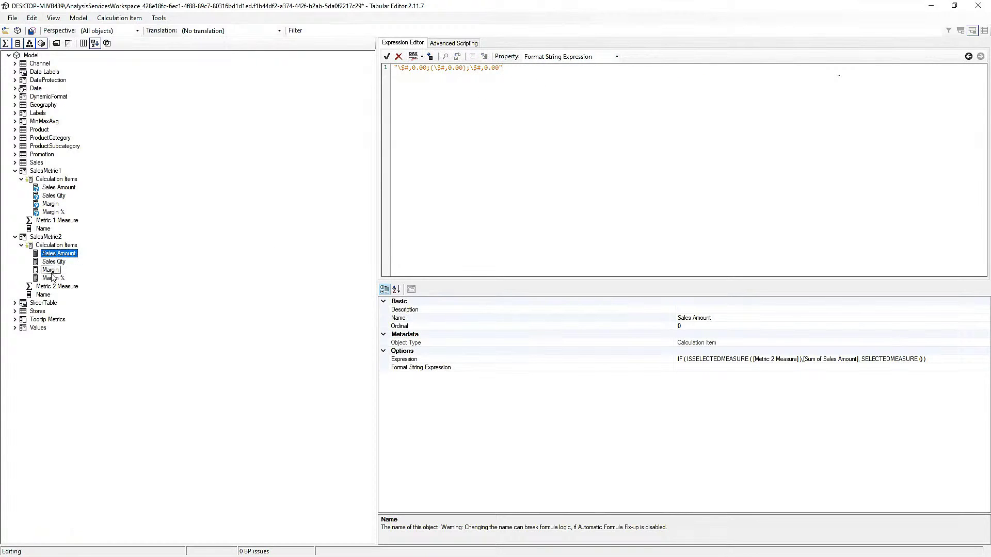
click(575, 60)
click(568, 72)
click(478, 100)
key(ctrl+v)
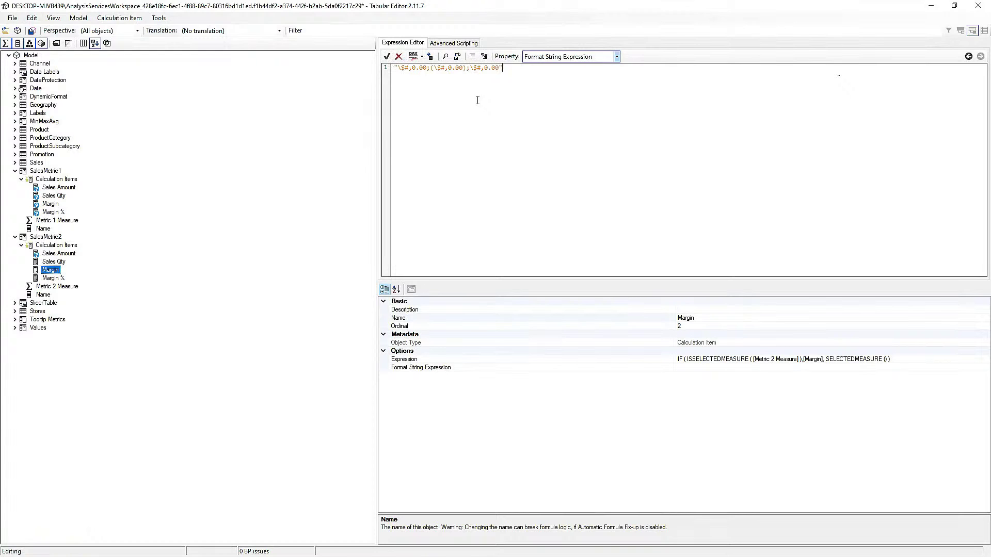
Copy the "0.0%;-0.0%;0.0%" format string from SalesMetric1's Margin % item into SalesMetric2's Margin % item.
click(54, 212)
click(560, 61)
click(567, 72)
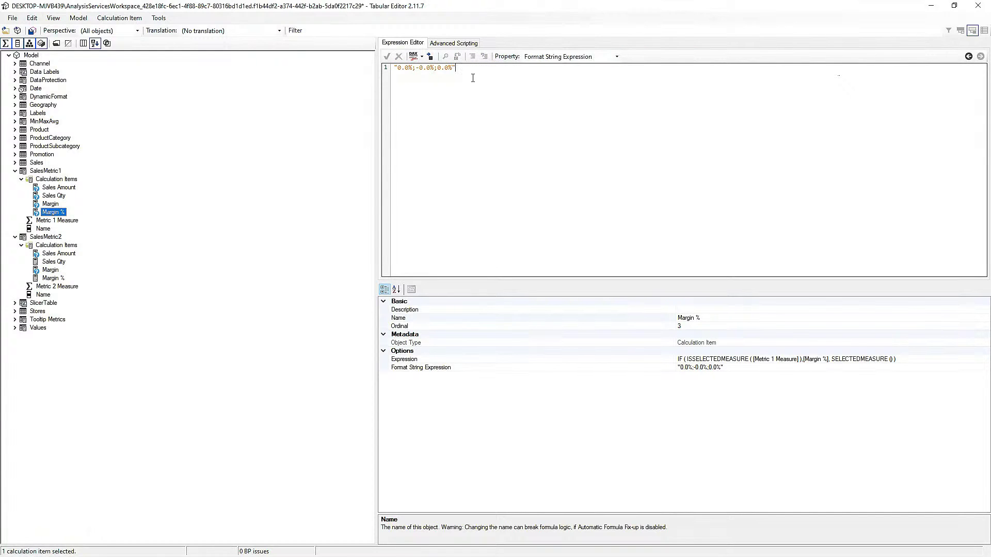
key(ctrl+a)
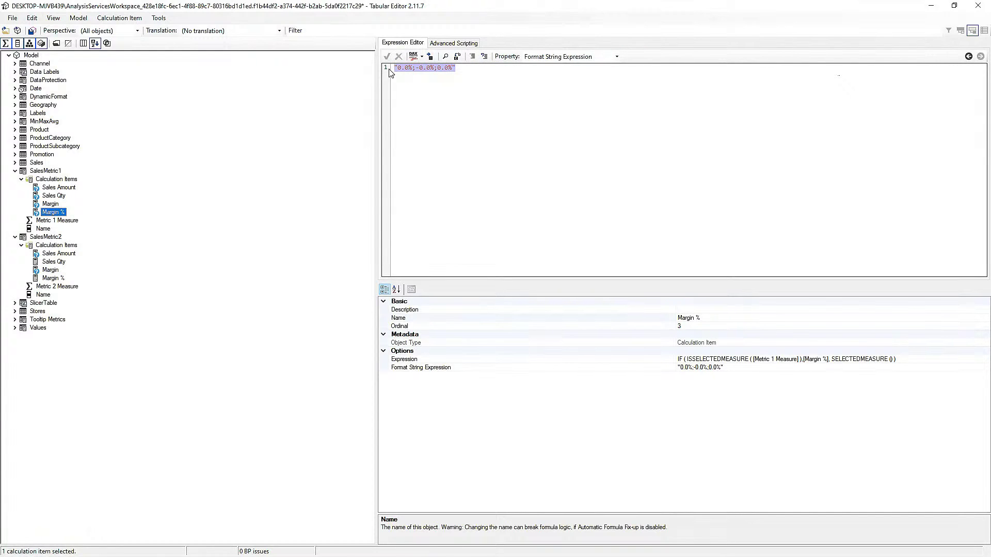
click(54, 278)
click(591, 61)
click(573, 68)
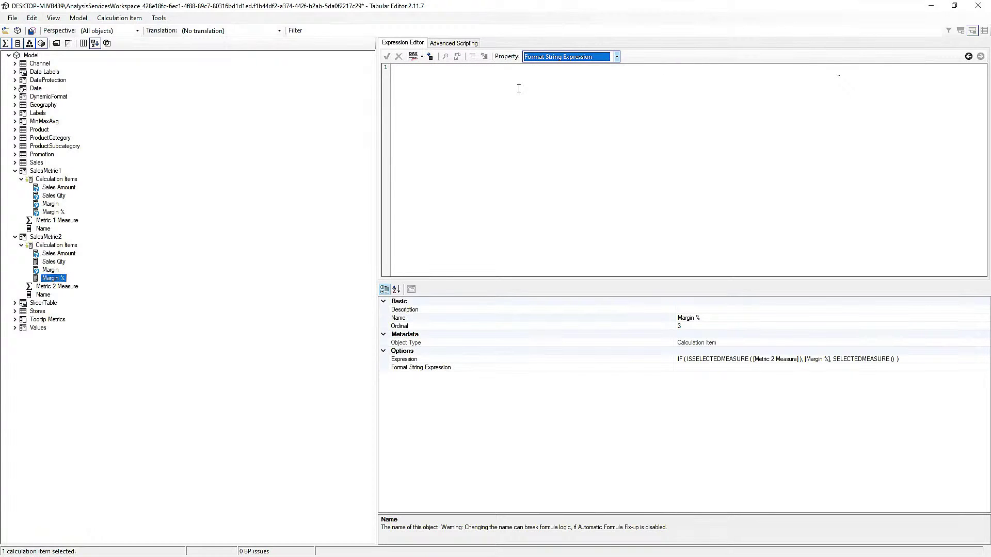
text("0.0%;-0.0%;0.0%")
Copy the "#,0" format string from the format string expression of SalesMetric1's Sales Qty item.
click(61, 261)
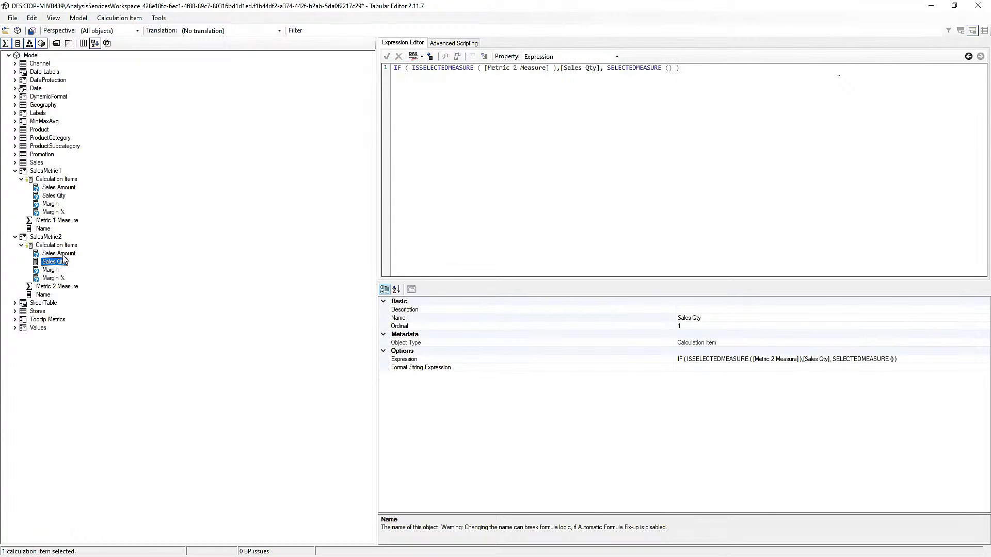
click(58, 196)
click(568, 56)
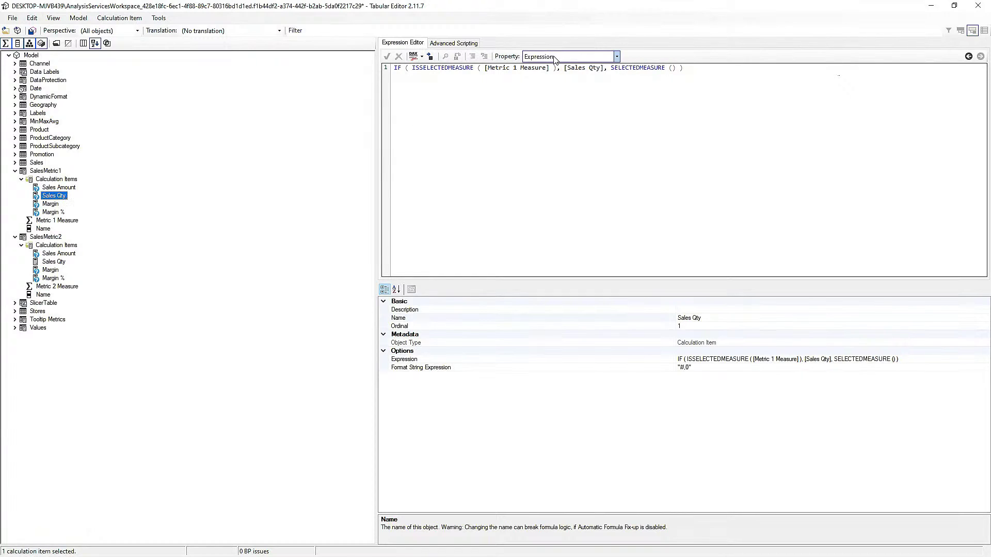
click(566, 57)
click(564, 58)
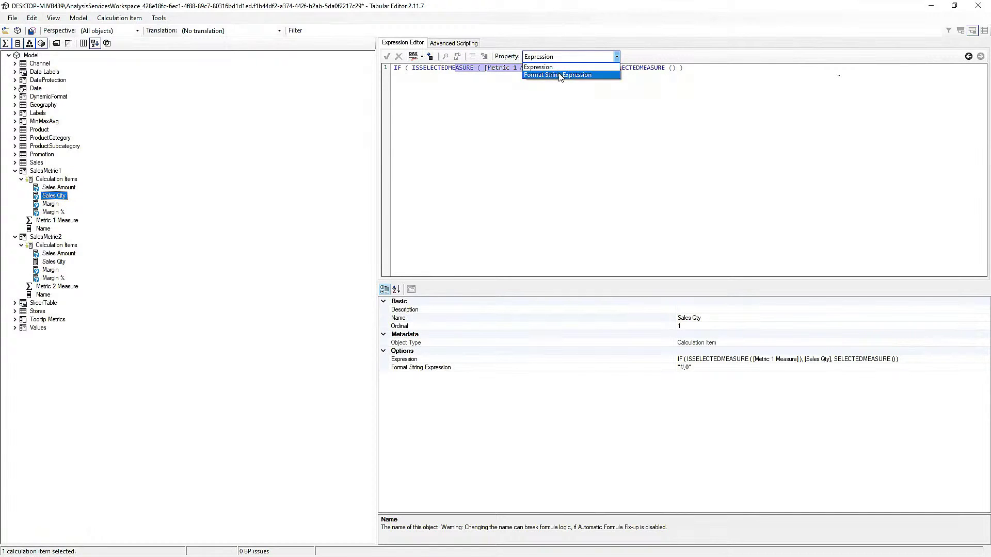
click(557, 75)
drag(478, 77, 391, 74)
key(ctrl+c)
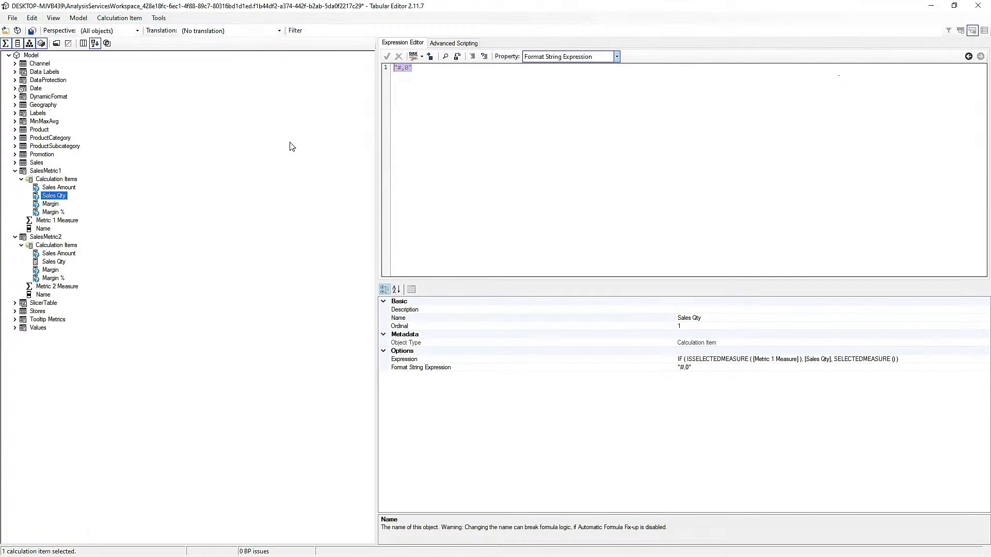
Paste "#,0" into the format string expression of SalesMetric2's Sales Qty item and save the changes to the model.
click(55, 263)
click(559, 57)
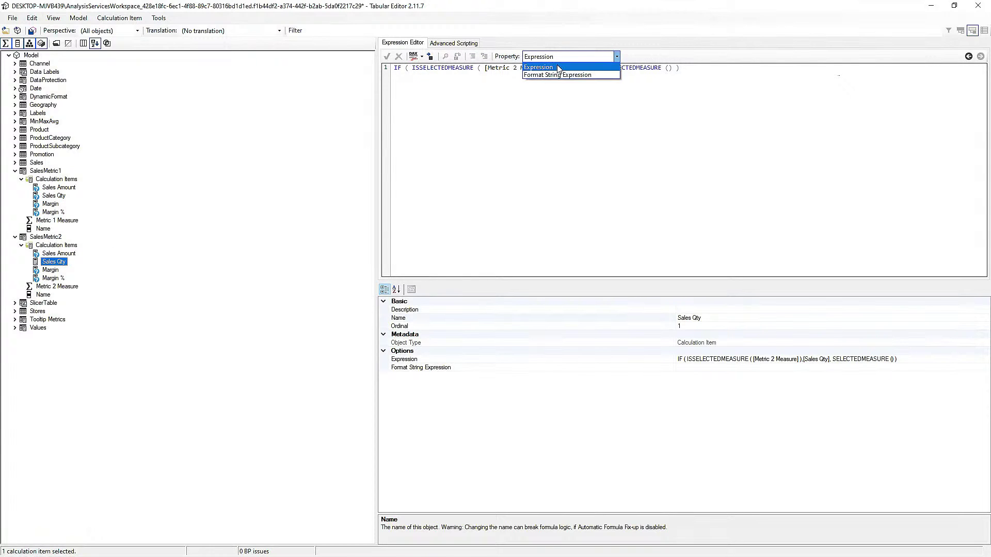
click(560, 76)
key(ctrl+v)
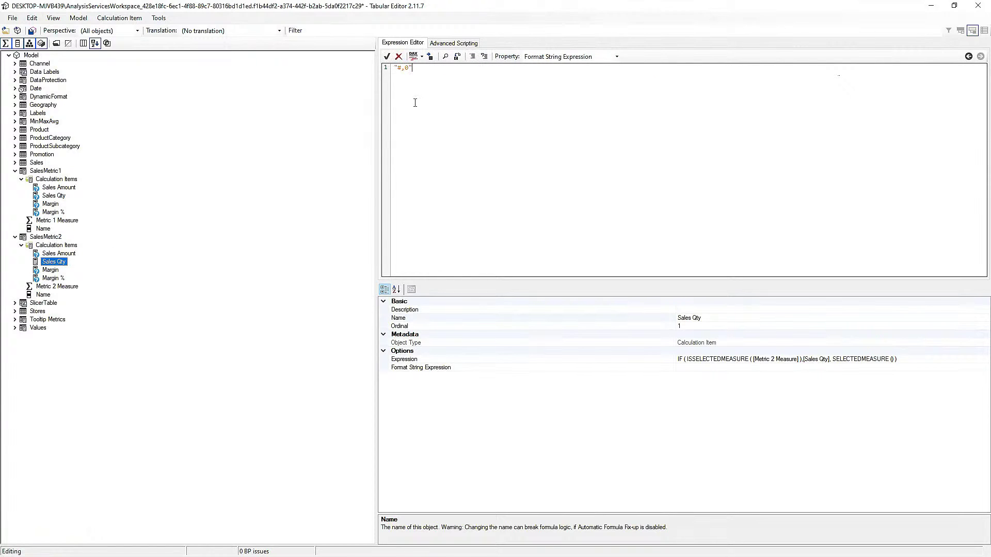
click(33, 30)
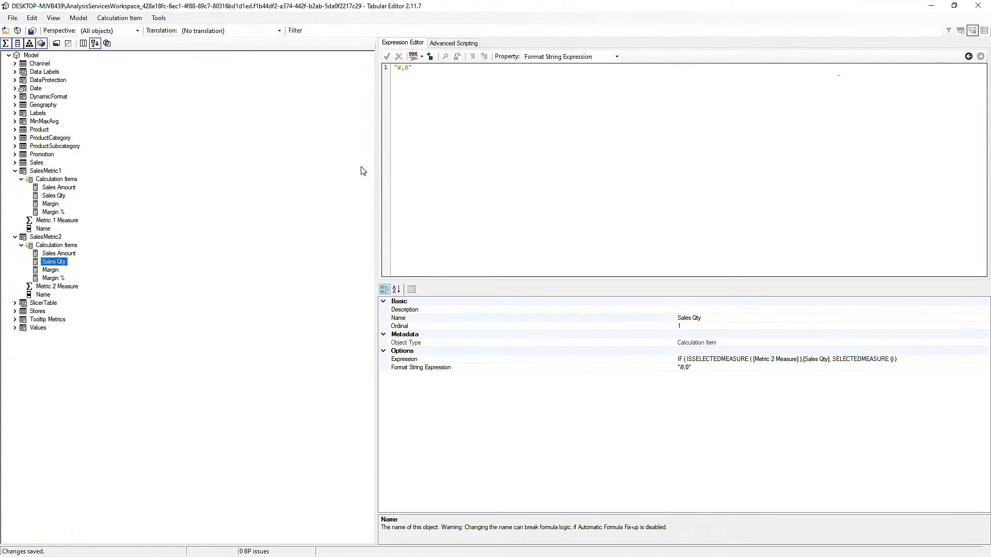
Close Tabular Editor and check how the February 2012 column's value is formatted in the Power BI combo chart.
click(986, 5)
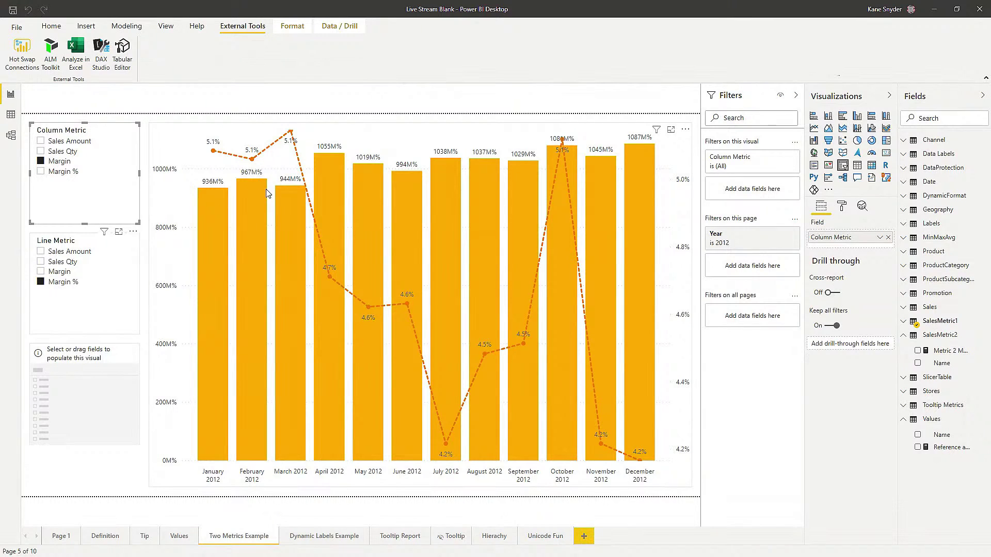
mouse_move(259, 187)
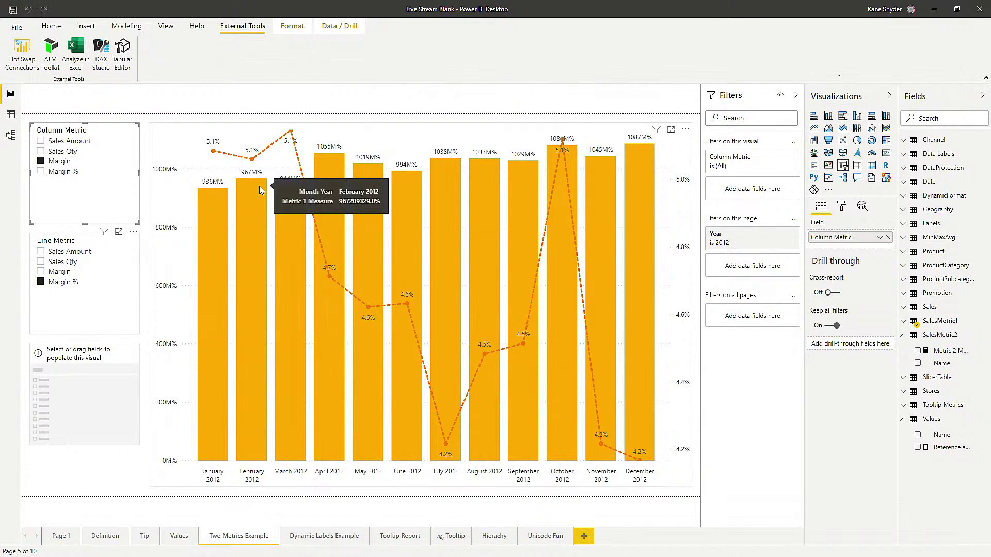
mouse_move(298, 238)
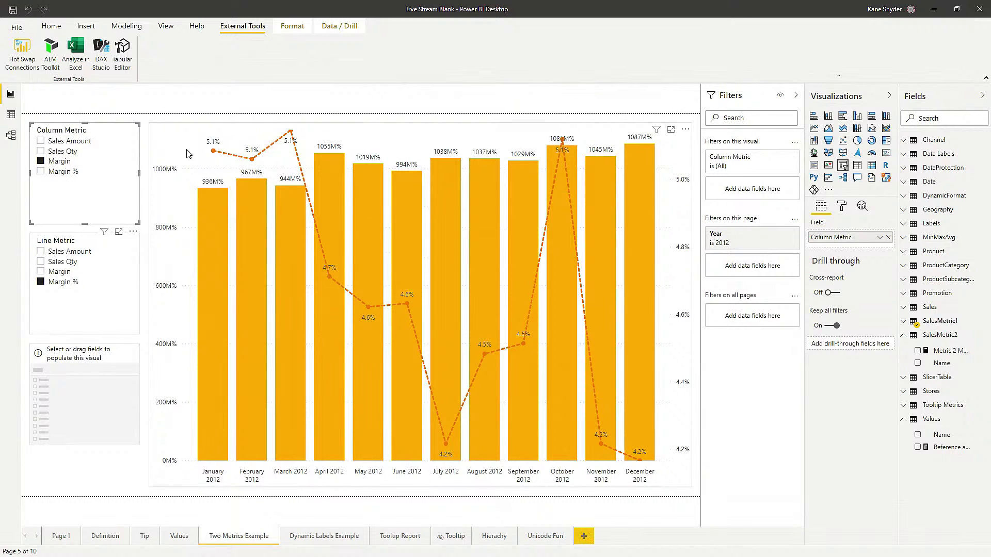
Reopen Tabular Editor and copy the "IF ( ISSELECTEDMEASURE ( [Metric 1 Measure] )," opening from SalesMetric1's Sales Amount expression.
click(123, 50)
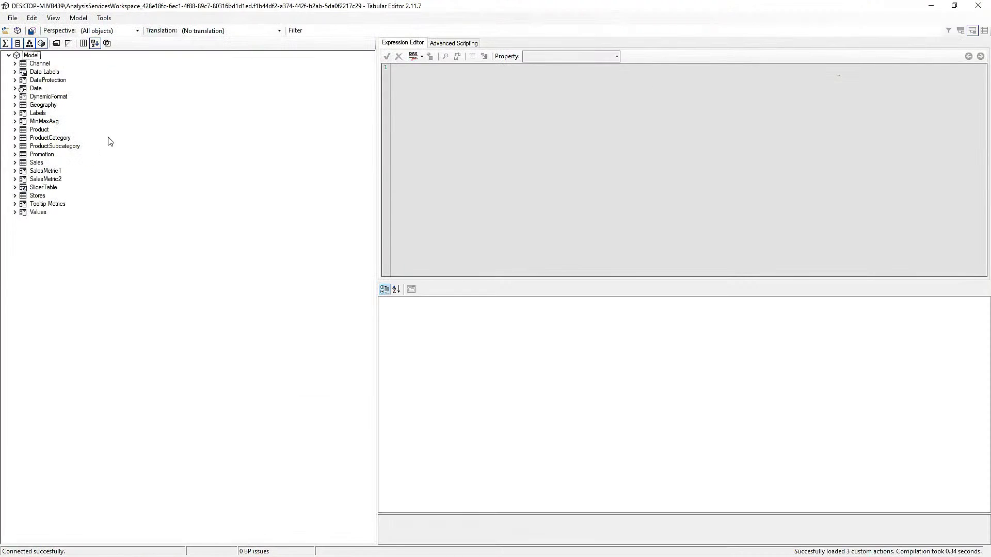
click(15, 170)
click(59, 187)
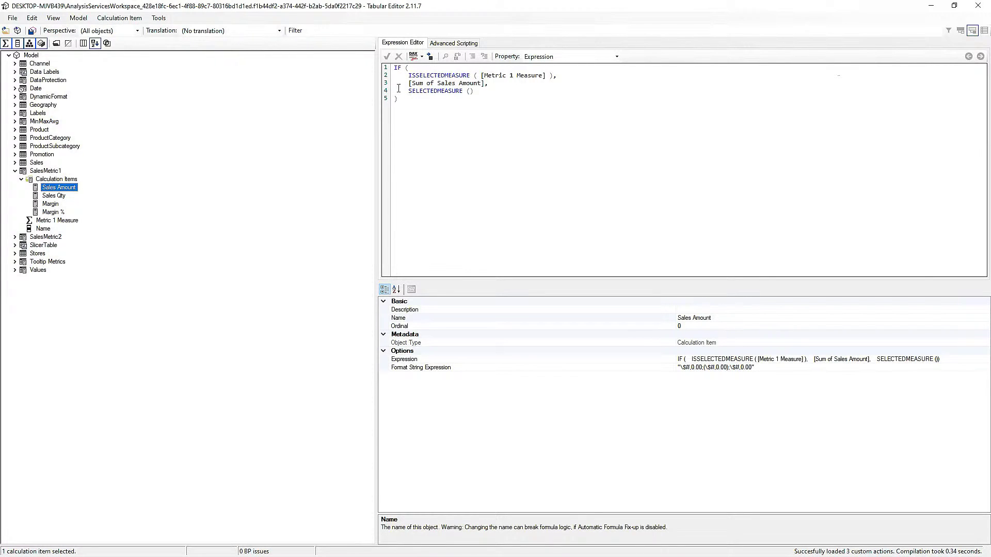
drag(394, 67, 558, 76)
key(ctrl+c)
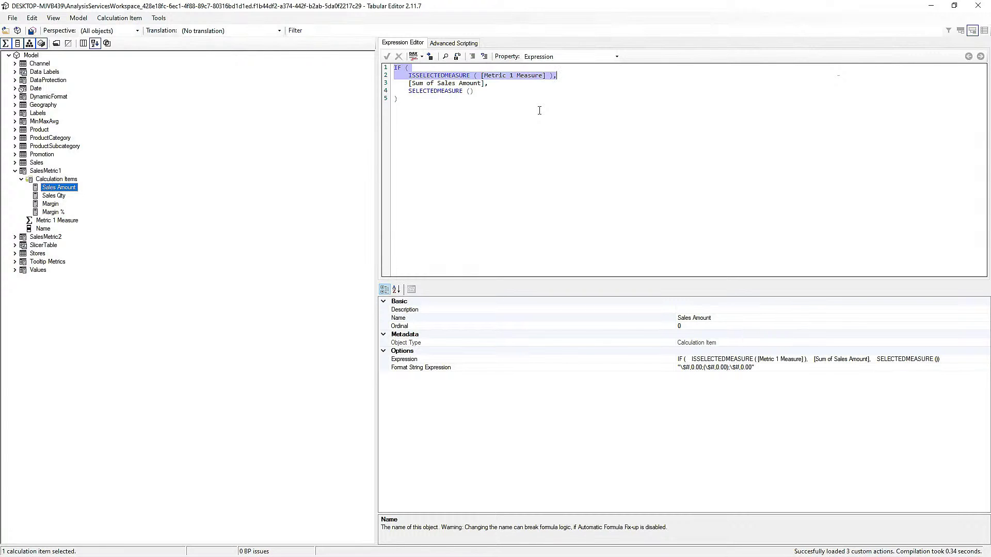
Insert the copied IF ( ISSELECTEDMEASURE ( [Metric 1 Measure] ), opening before Sales Amount's currency format string, leaving the string on its own line.
click(551, 60)
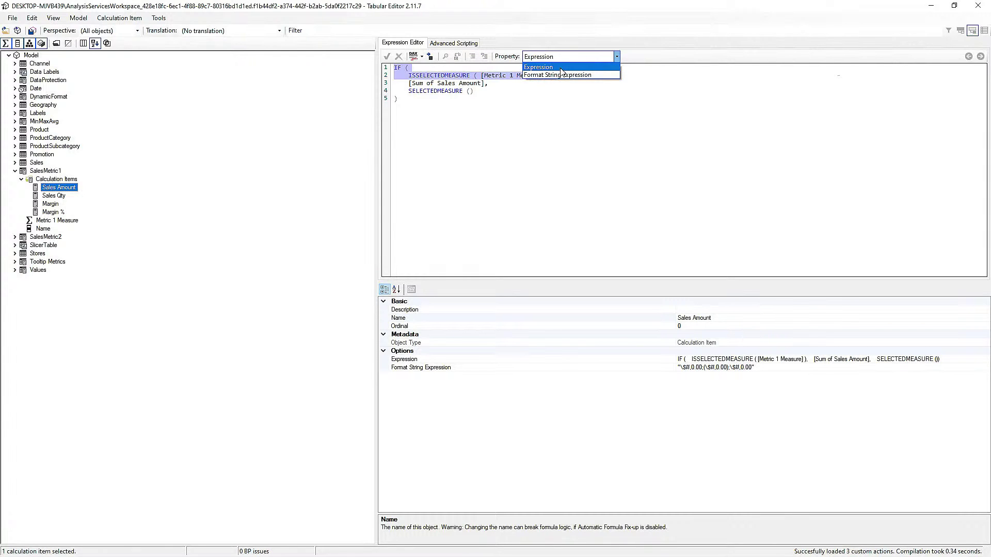
click(563, 75)
click(394, 68)
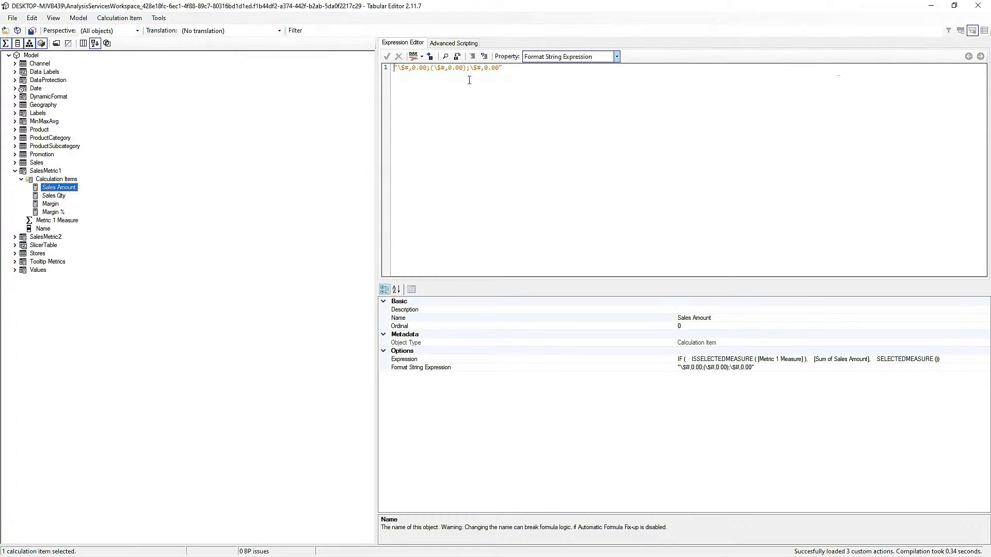
key(ctrl+v)
scroll(449, 86, up, 3)
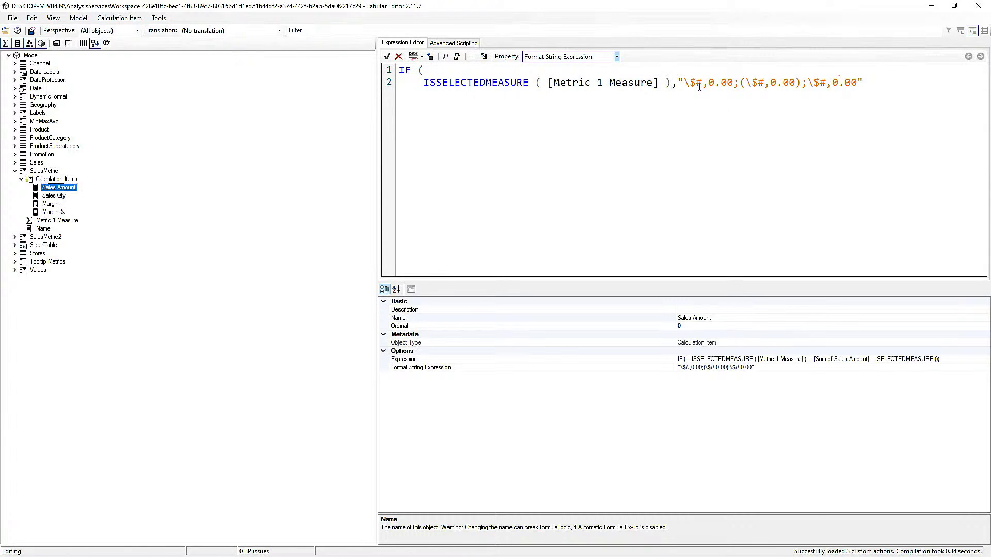
key(Return)
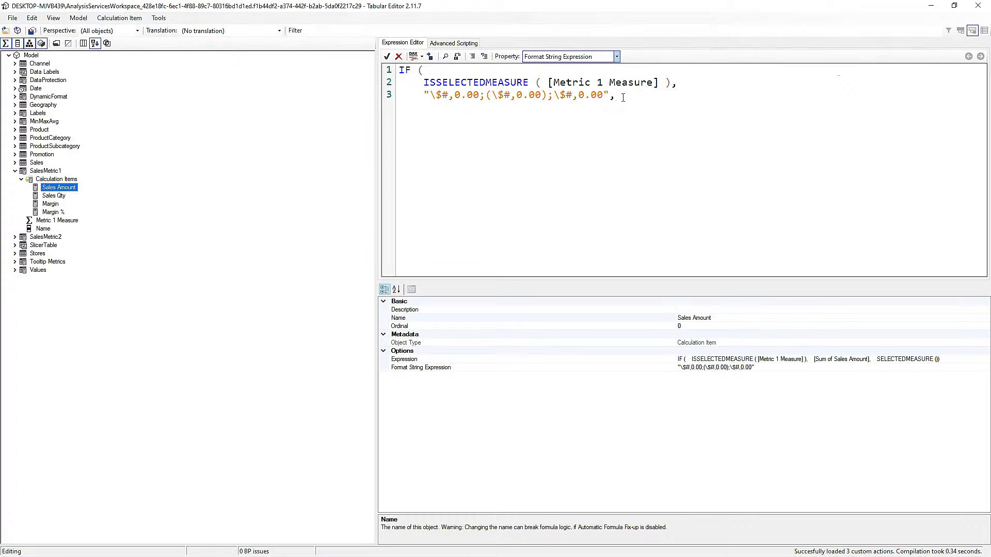
Add SELECTEDMEASUREFORMATSTRING() as the fallback, close the IF, and format the DAX of Sales Amount's format string expression.
text(SELECTEDMEASUREFORMATSTRING)
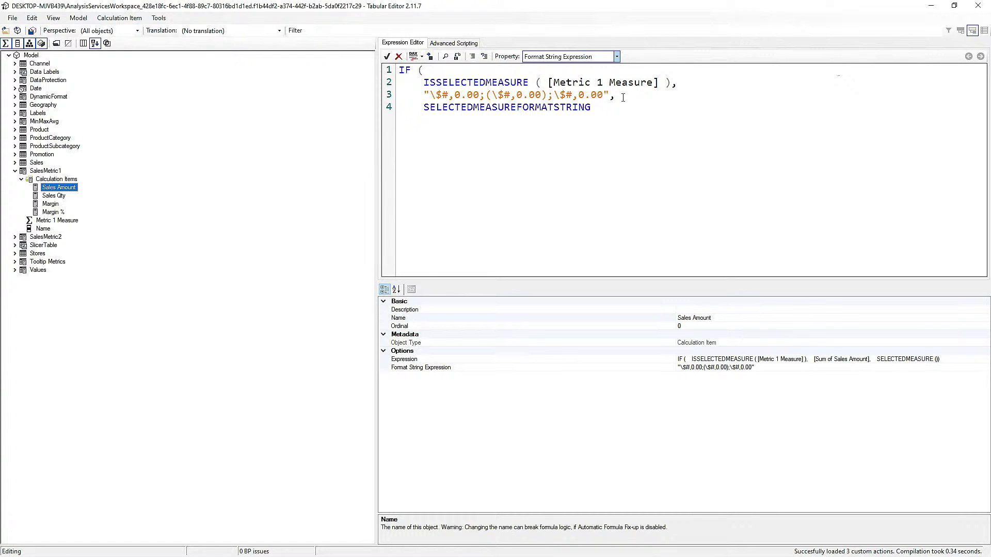
text(()     )
text())
click(412, 56)
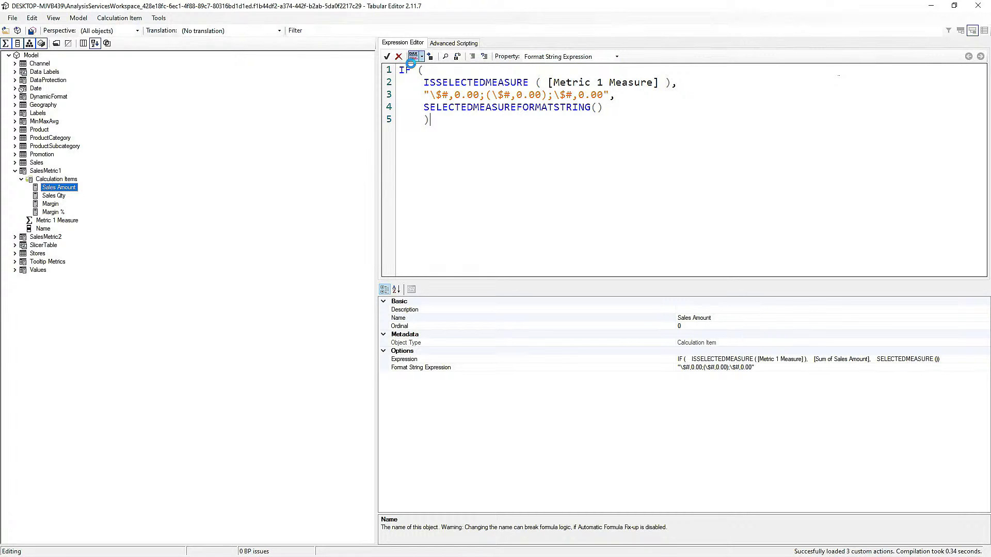
Copy Sales Amount's whole conditional format string expression and paste it above "#,0" in SalesMetric1's Sales Qty format string expression.
drag(399, 70, 422, 140)
key(ctrl+c)
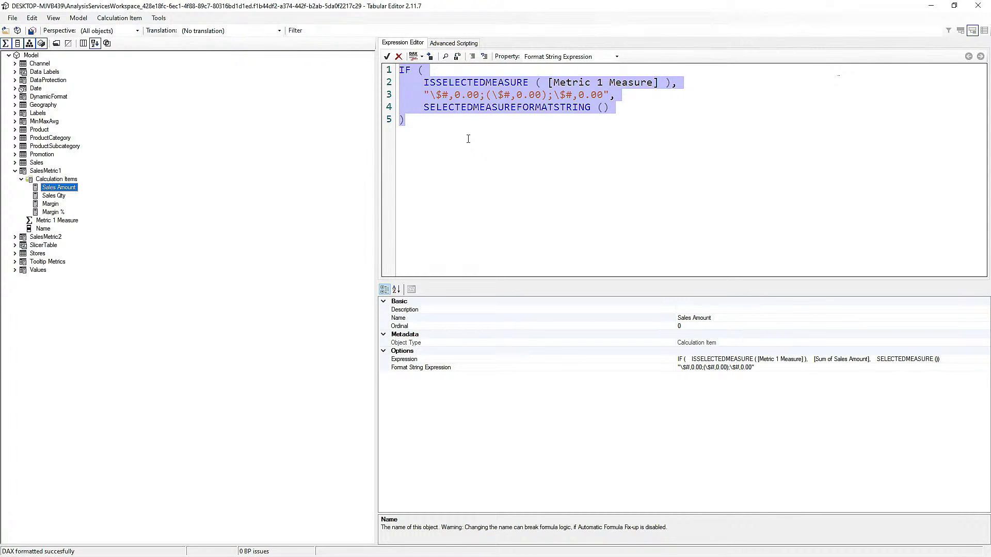
click(57, 197)
click(563, 59)
click(555, 74)
click(401, 71)
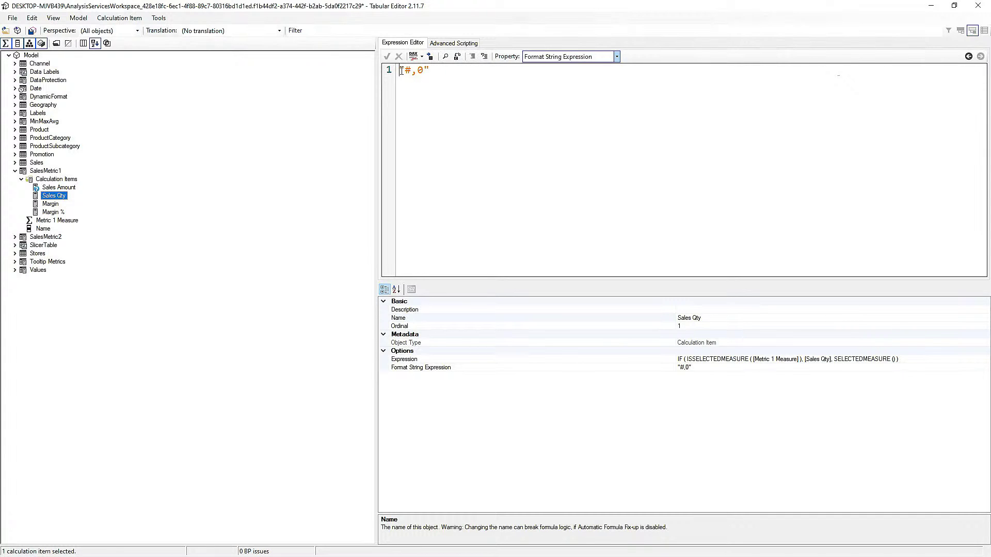
key(Return)
key(Return)
key(Return)
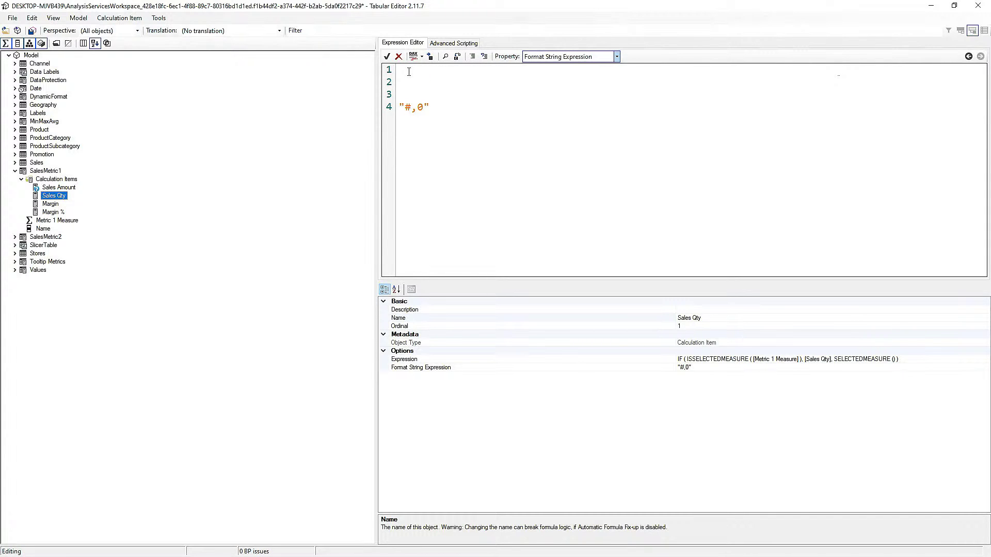
key(ctrl+v)
Move "#,0" into the IF in place of the currency format string and accept the Sales Qty expression.
drag(429, 157, 396, 164)
key(ctrl+c)
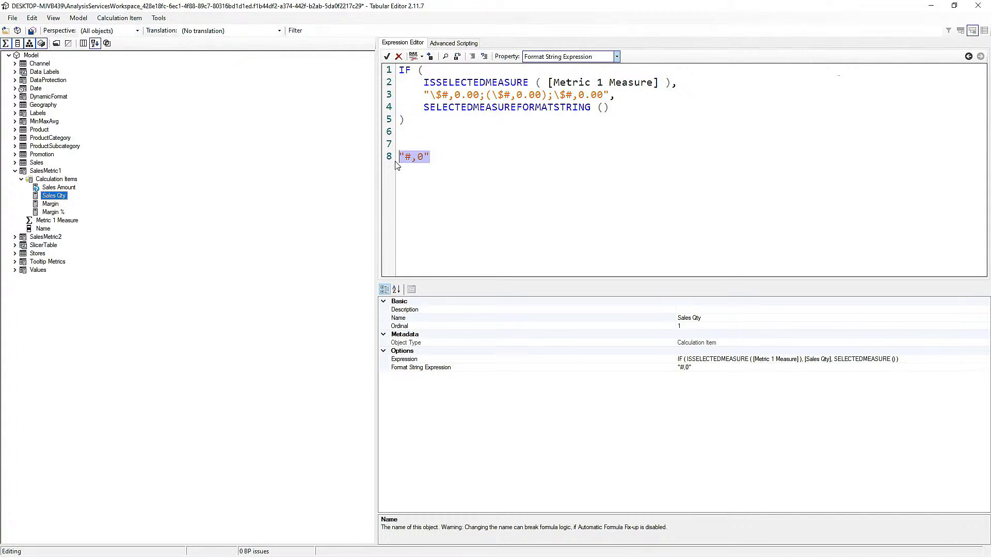
key(Delete)
drag(419, 92, 610, 96)
key(ctrl+v)
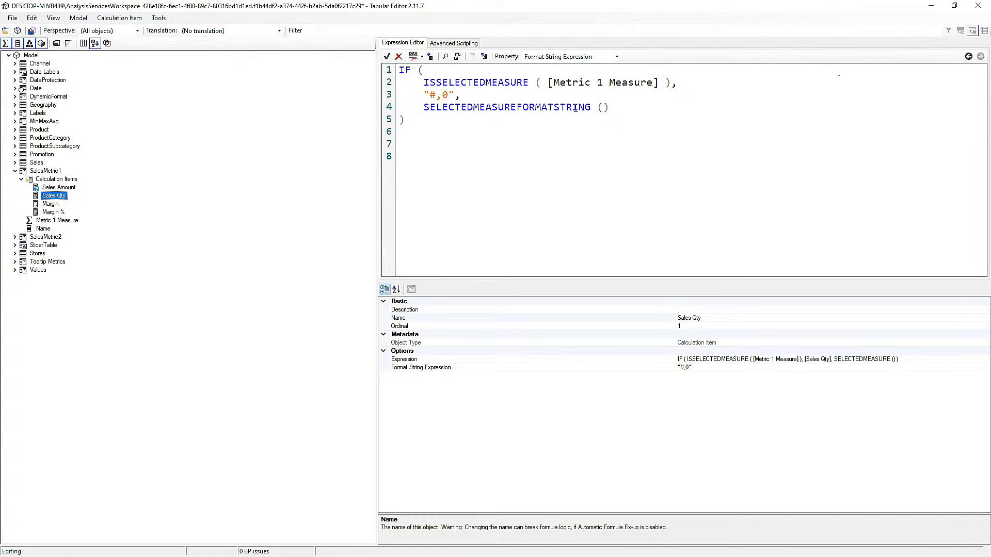
click(387, 56)
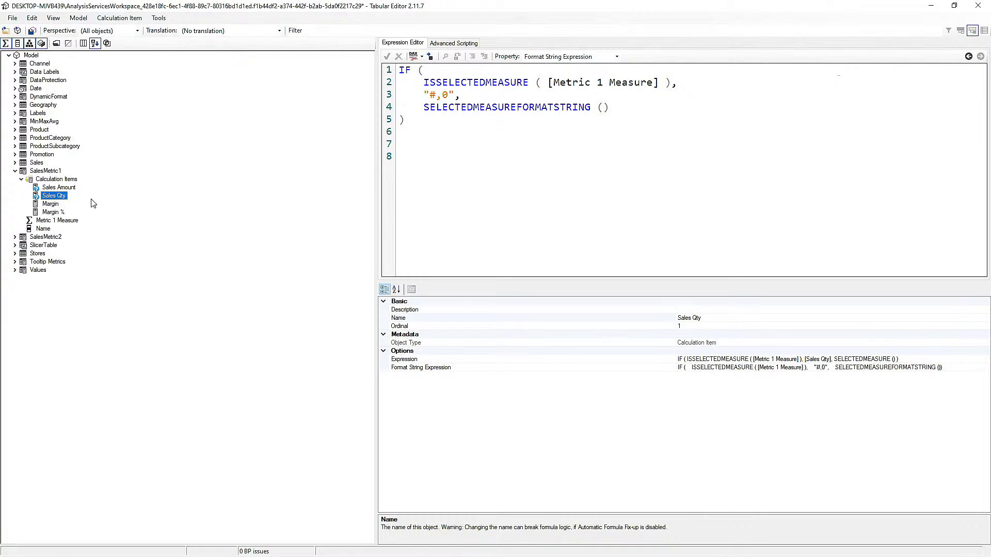
Copy Sales Qty's conditional format string expression and paste it above the currency string in SalesMetric1's Margin format string expression.
drag(399, 70, 418, 129)
key(ctrl+c)
click(51, 204)
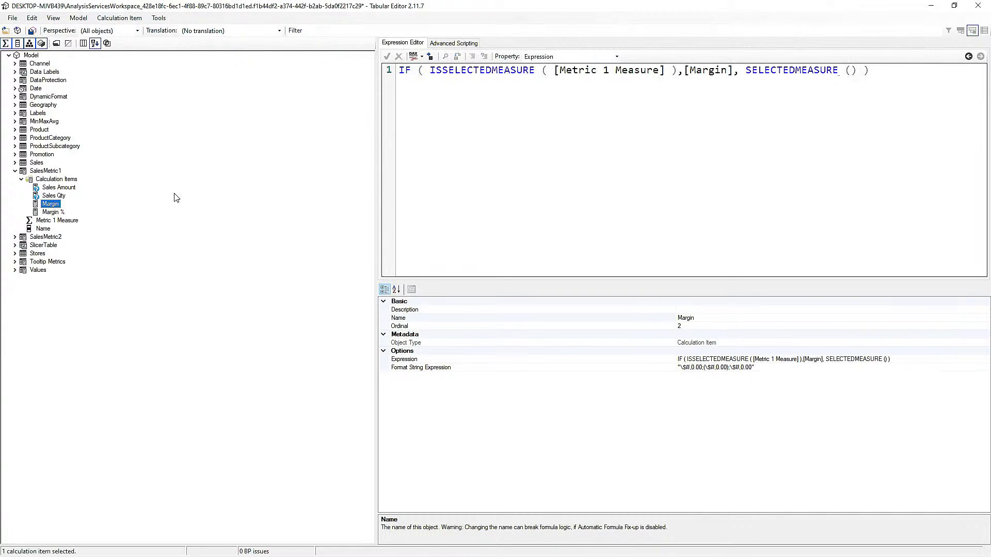
click(568, 56)
click(565, 69)
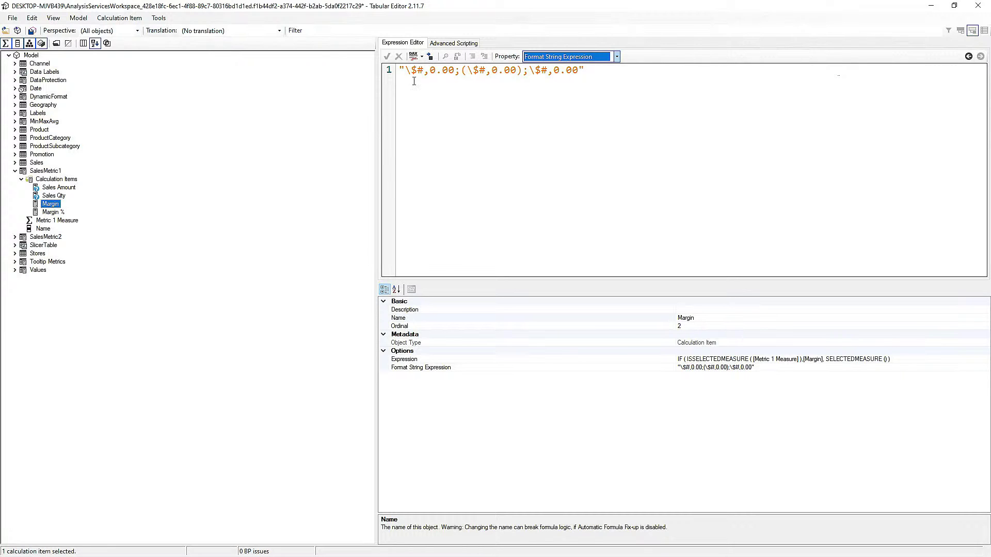
click(400, 71)
key(Return)
key(Return)
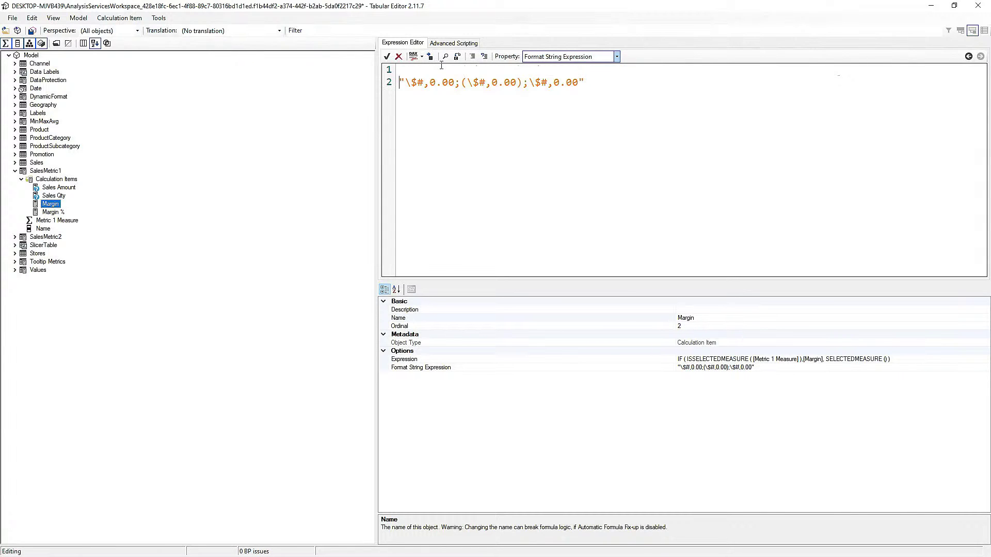
key(ctrl+v)
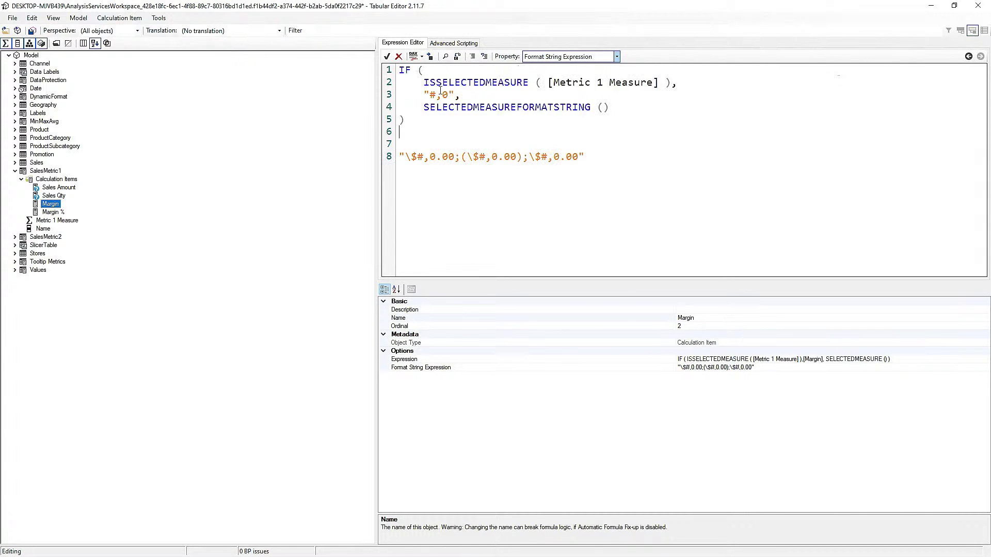
Replace "#,0" inside Margin's IF with "\$#,0.00;(\$#,0.00);\$#,0.00" and delete the leftover string below.
drag(401, 155, 589, 153)
key(ctrl+c)
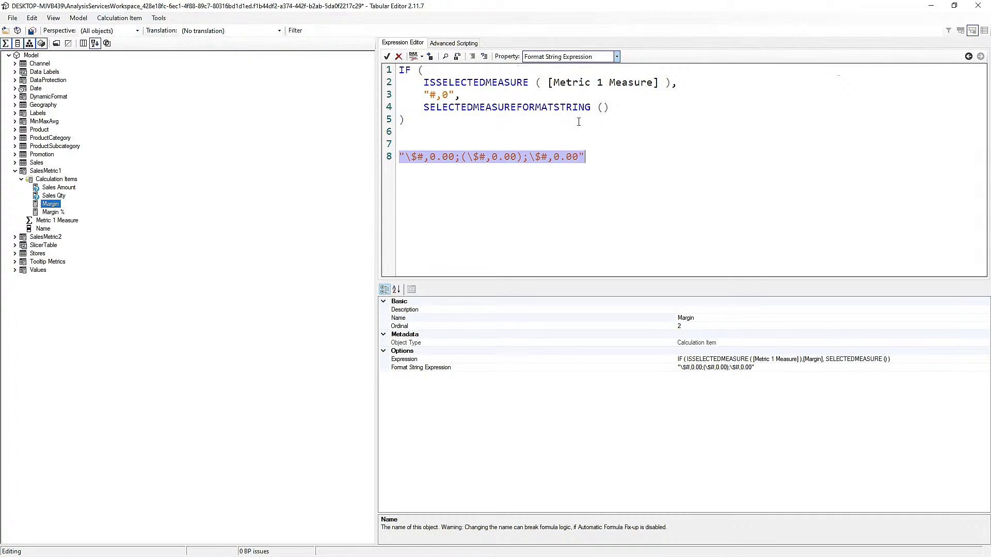
drag(424, 95, 456, 95)
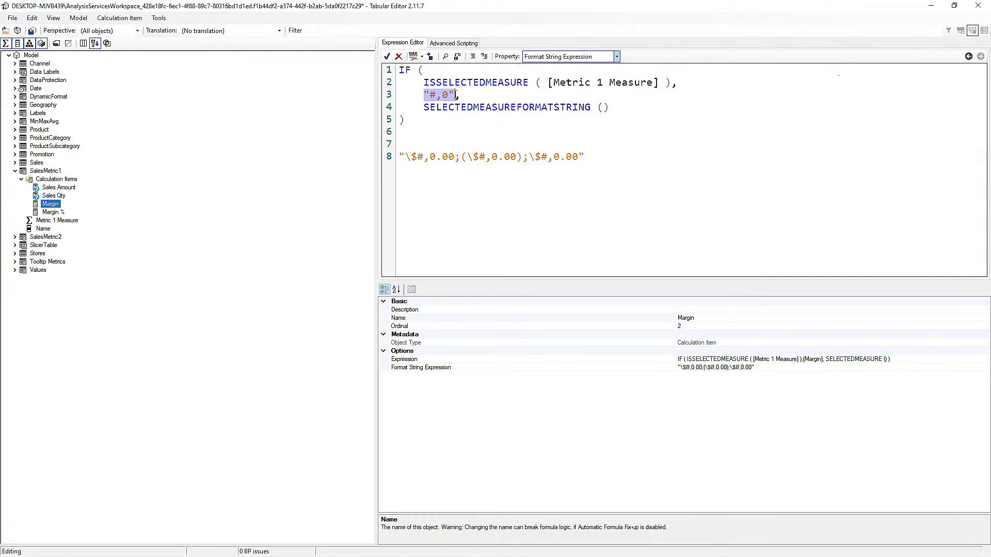
key(ctrl+v)
drag(600, 157, 397, 156)
key(ctrl+c)
key(Delete)
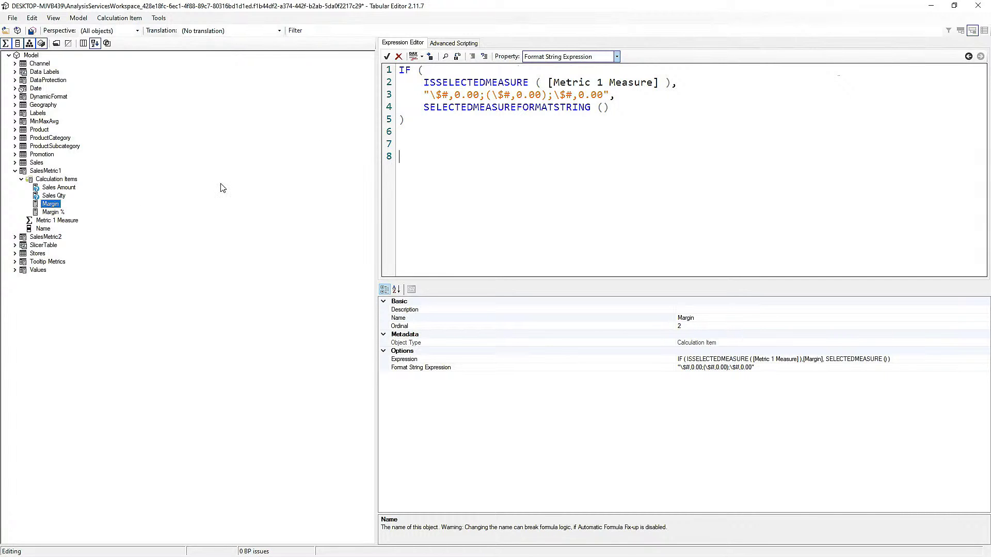
Insert blank lines above SalesMetric1's Margin % format string, then try pasting the copied text there and undo the paste.
click(54, 213)
click(568, 56)
click(566, 76)
click(401, 71)
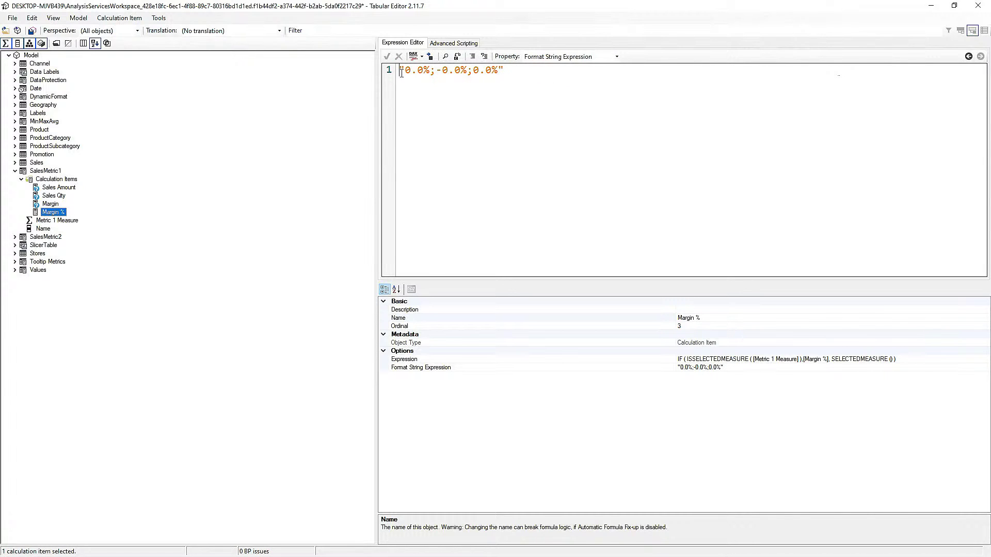
key(Return)
key(Return)
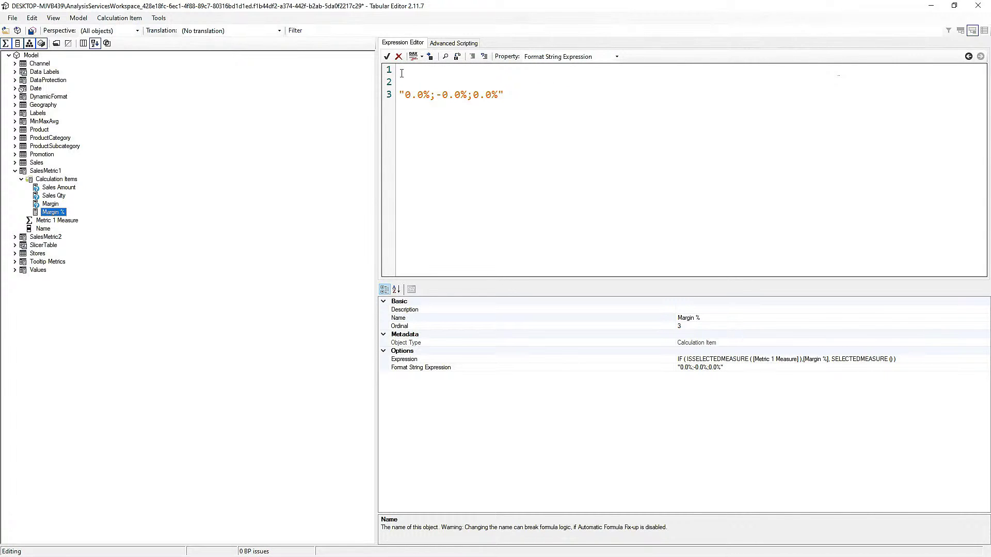
key(ctrl+v)
key(ctrl+z)
Copy the IF format string expression of SalesMetric1's Margin and paste it above the percentage string in Margin %'s format string expression.
click(51, 205)
click(617, 55)
click(587, 70)
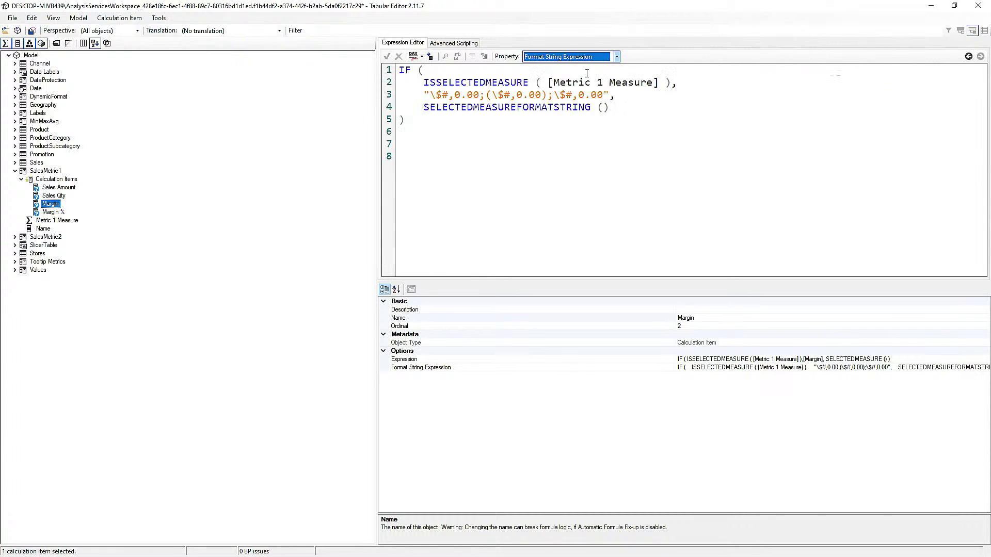
drag(402, 72, 413, 125)
key(ctrl+c)
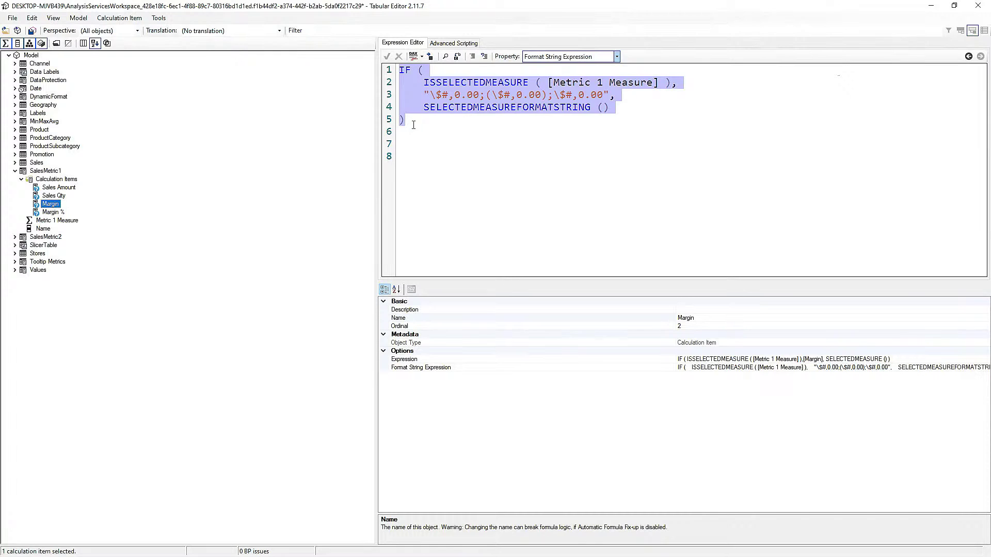
click(52, 212)
click(617, 56)
click(583, 71)
click(412, 76)
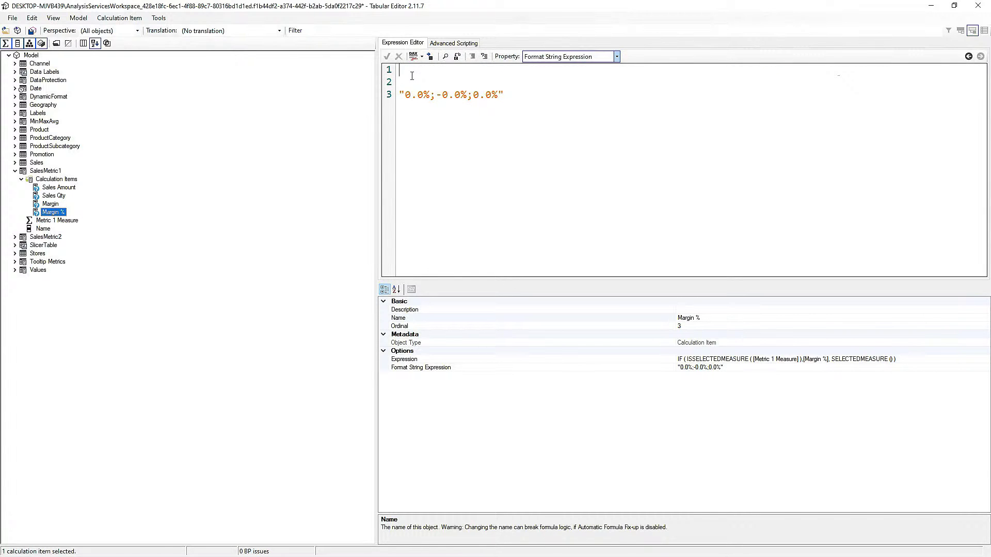
key(ctrl+v)
Move "0.0%;-0.0%;0.0%" into Margin %'s IF in place of the currency format string and accept the expression.
drag(506, 144, 388, 145)
key(ctrl+c)
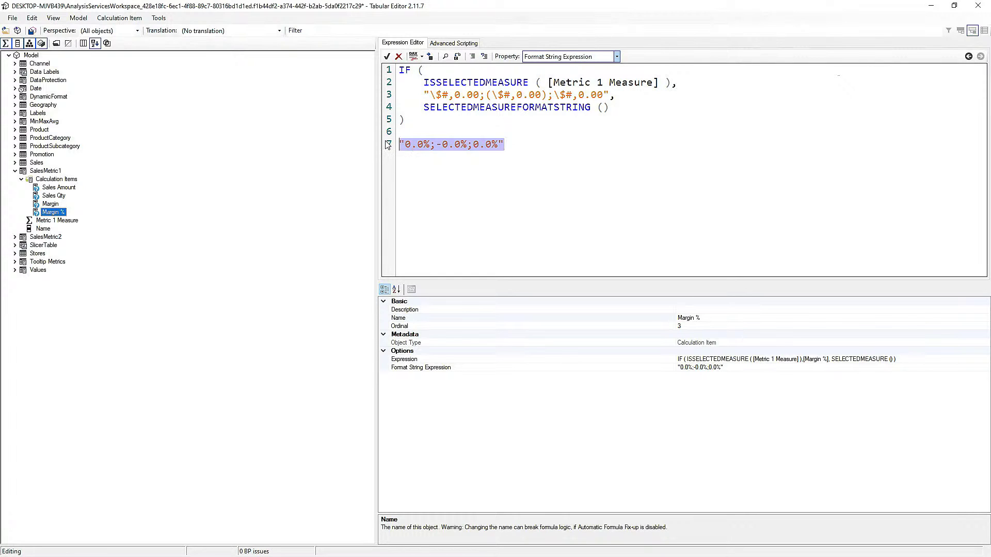
key(Delete)
drag(424, 96, 609, 97)
key(ctrl+v)
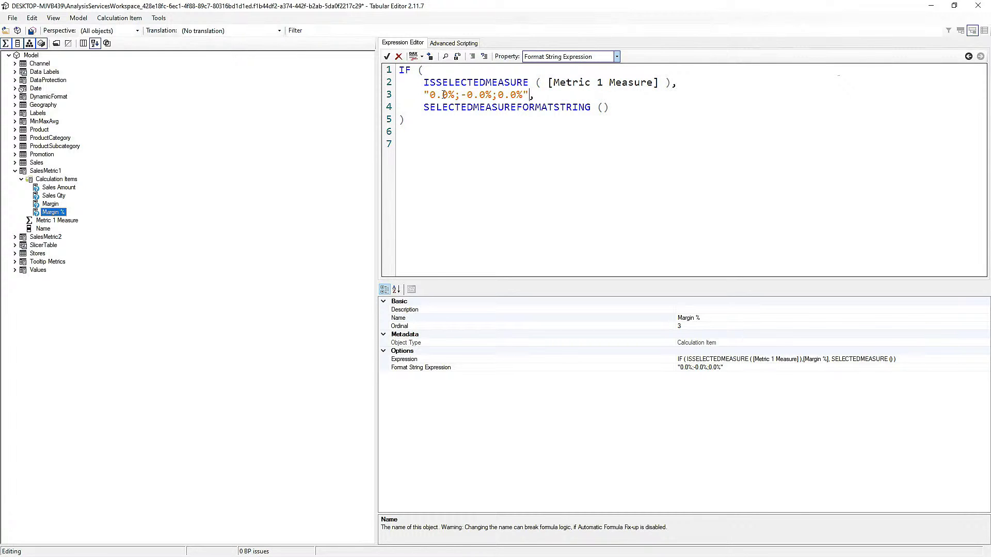
click(387, 56)
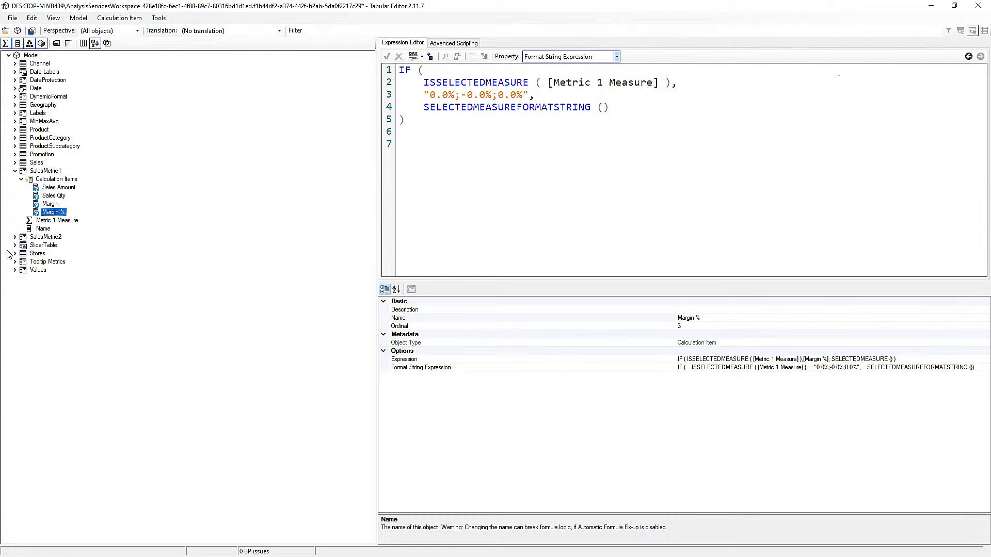
Expand SalesMetric2 and copy the full IF format string expression from SalesMetric1's Margin item.
click(15, 237)
click(66, 254)
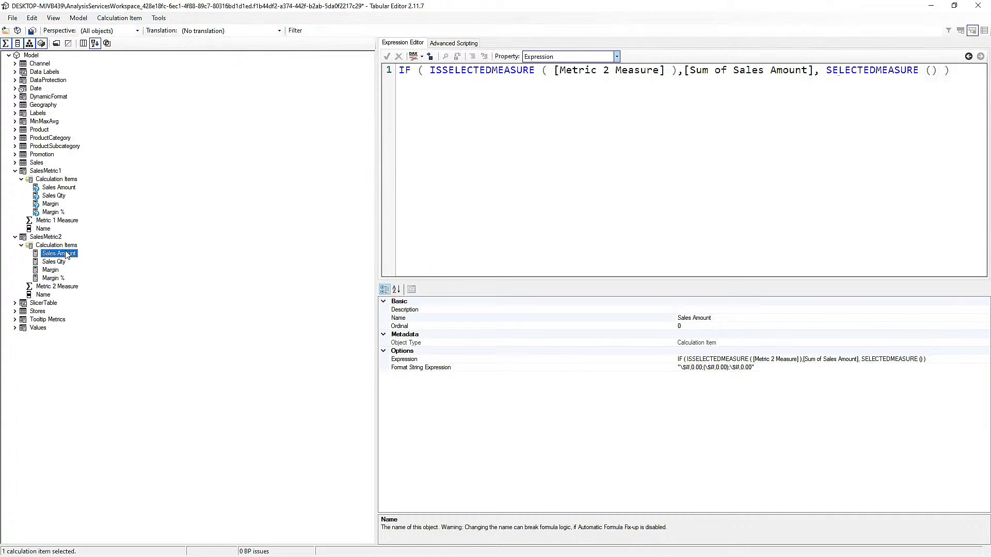
click(50, 204)
click(550, 58)
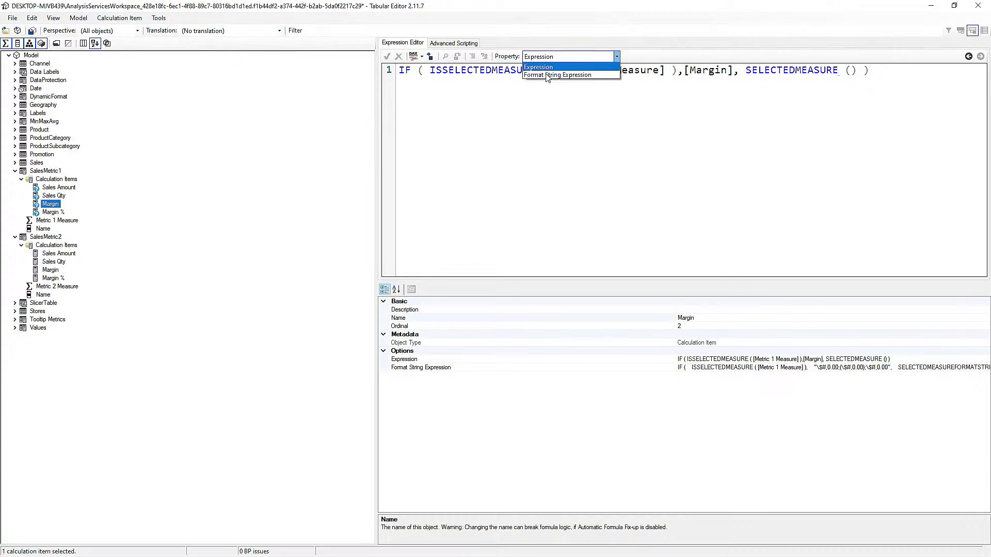
click(547, 75)
drag(401, 68, 413, 122)
key(ctrl+c)
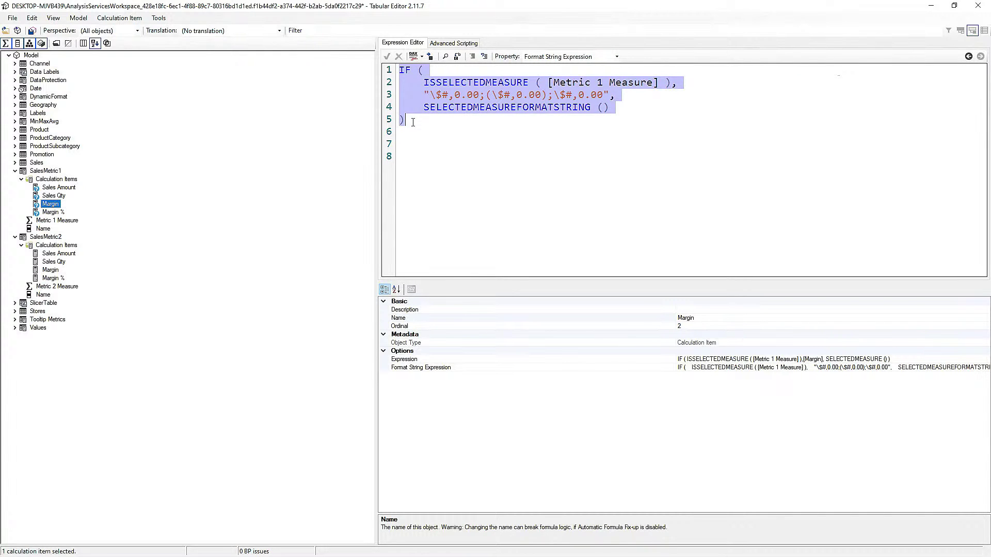
Paste the copied IF expression above the currency string in the format string expression of SalesMetric2's Sales Amount, separated by a blank line.
click(58, 254)
click(554, 56)
click(557, 72)
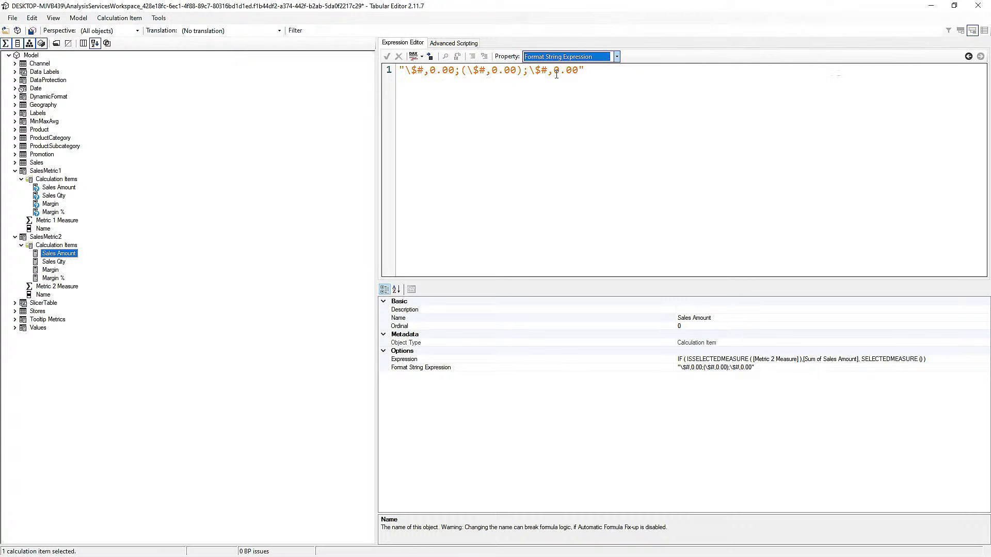
click(402, 69)
key(Return)
key(Return)
key(Up)
key(Up)
key(ctrl+v)
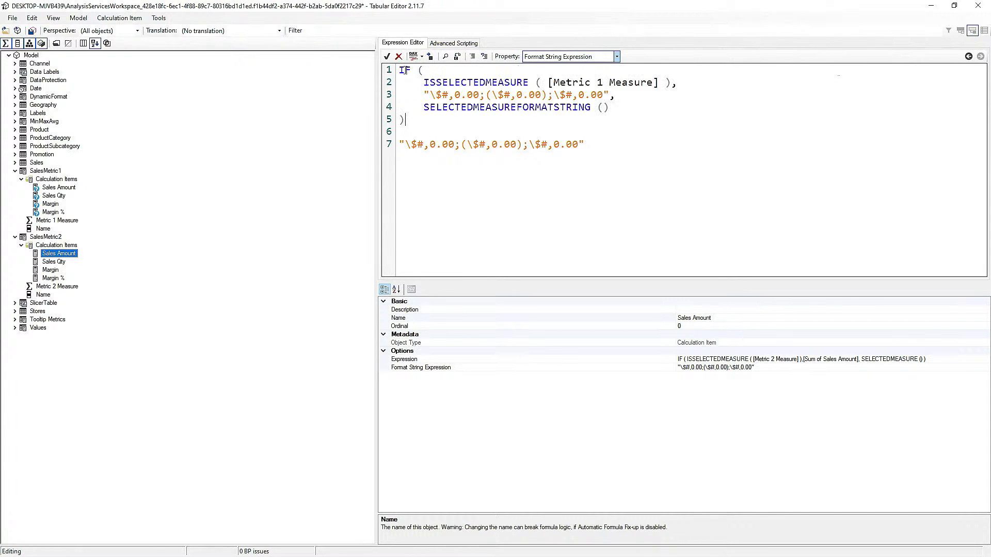
Delete the leftover currency string below Sales Amount's IF and change the tested measure to [Metric 2 Measure].
drag(592, 146, 399, 144)
key(ctrl+c)
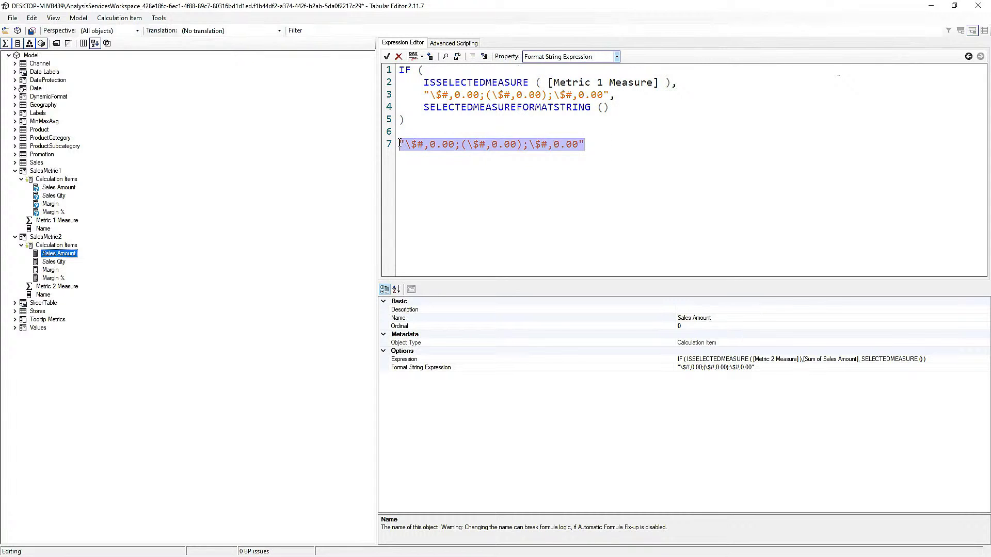
key(Delete)
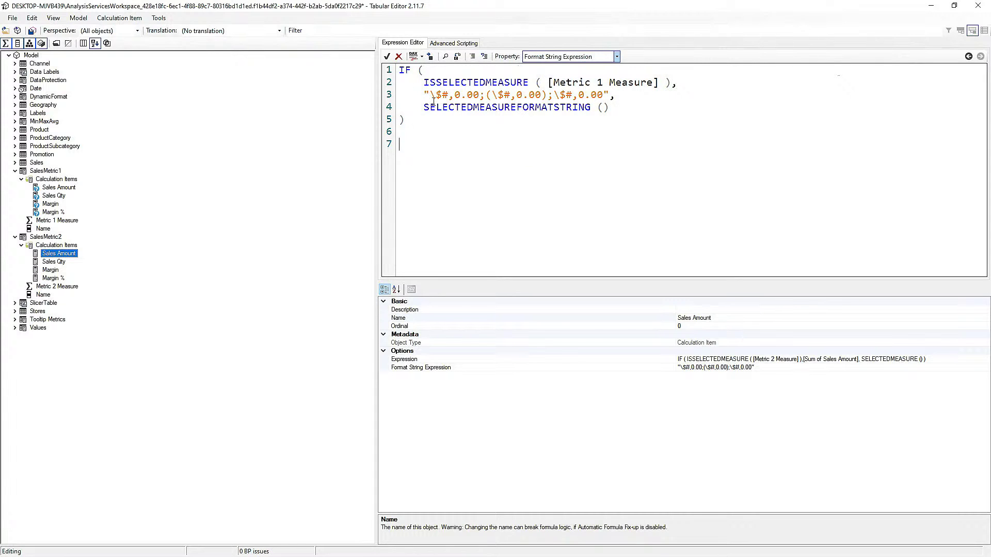
drag(425, 94, 606, 94)
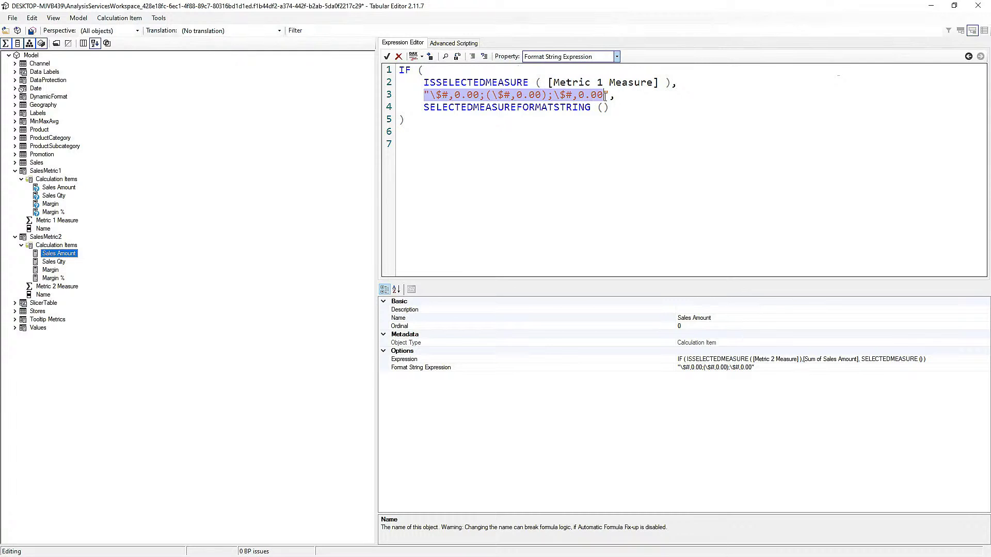
click(604, 95)
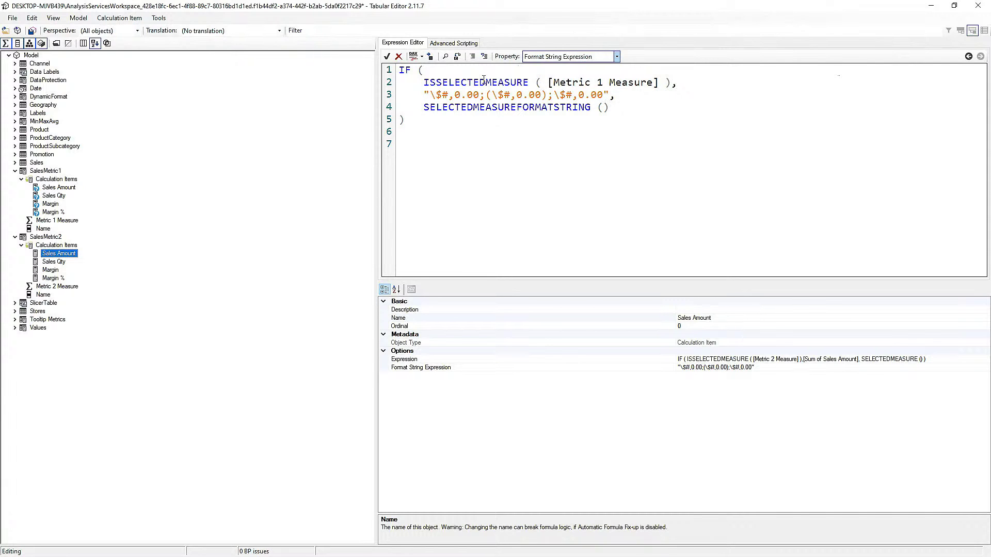
double_click(600, 82)
text(2)
Insert two blank lines above "#,0" in SalesMetric2's Sales Qty format string, then try pasting the copied text there and undo the paste.
click(59, 262)
click(570, 61)
click(558, 72)
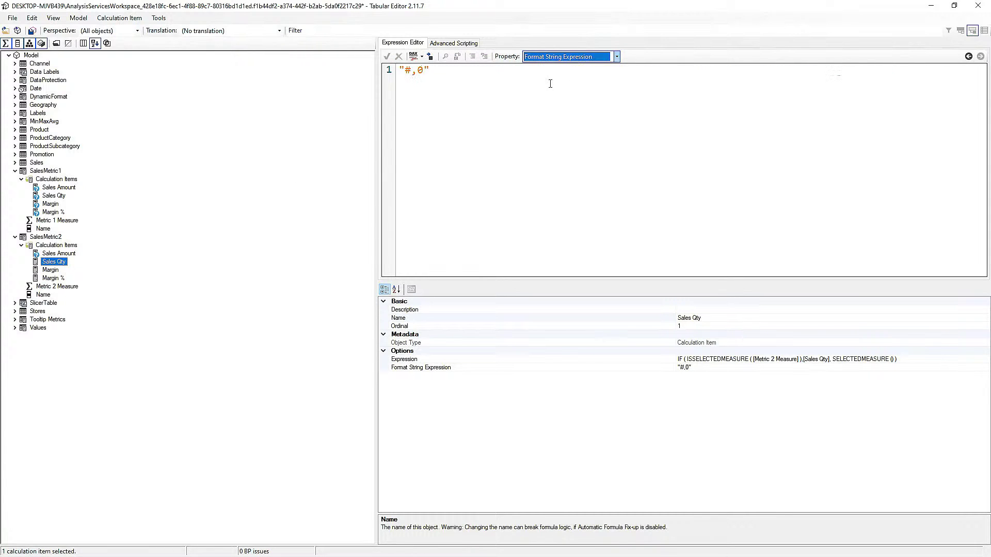
click(401, 71)
key(Return)
key(Return)
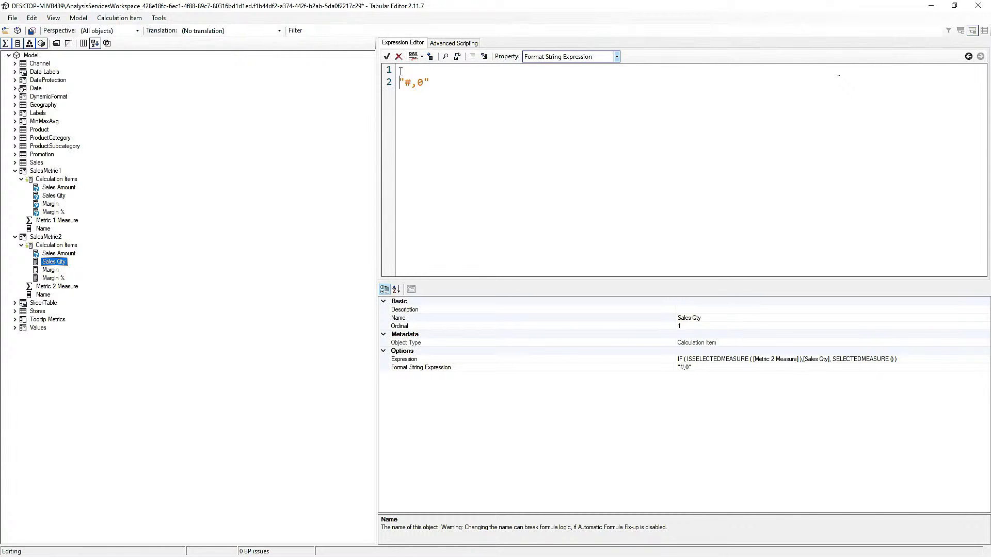
key(ctrl+v)
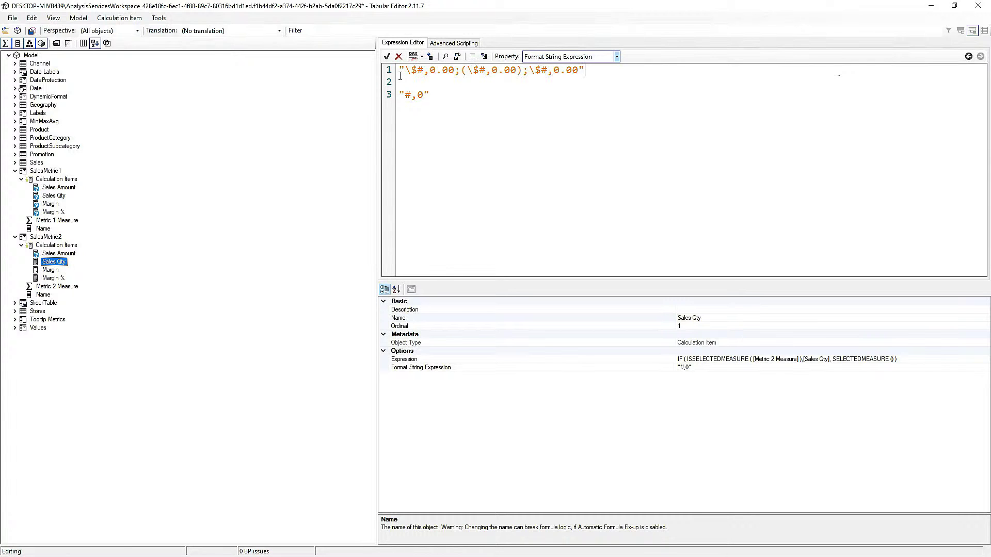
key(ctrl+z)
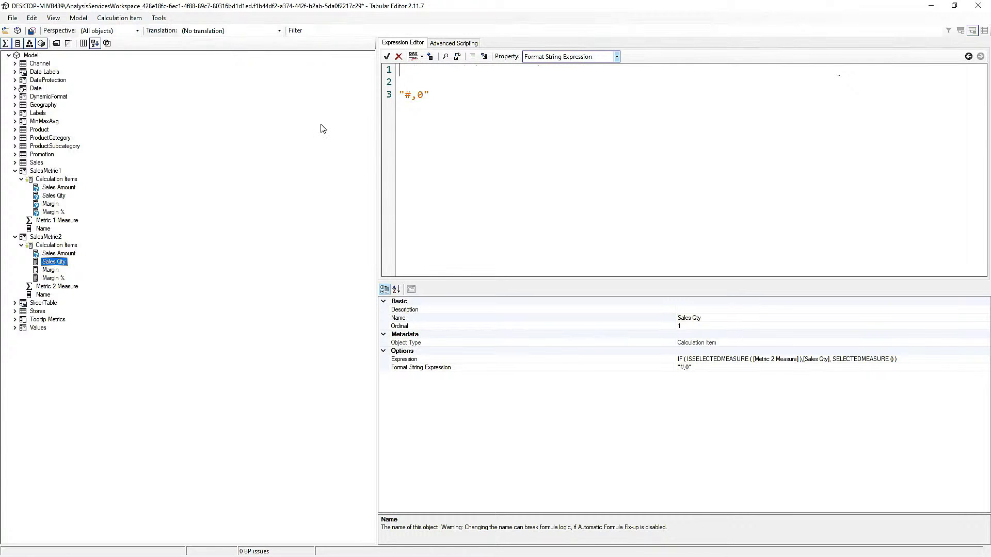
Copy the IF format string expression of SalesMetric2's Sales Amount and paste it above "#,0" in Sales Qty's format string expression.
click(59, 254)
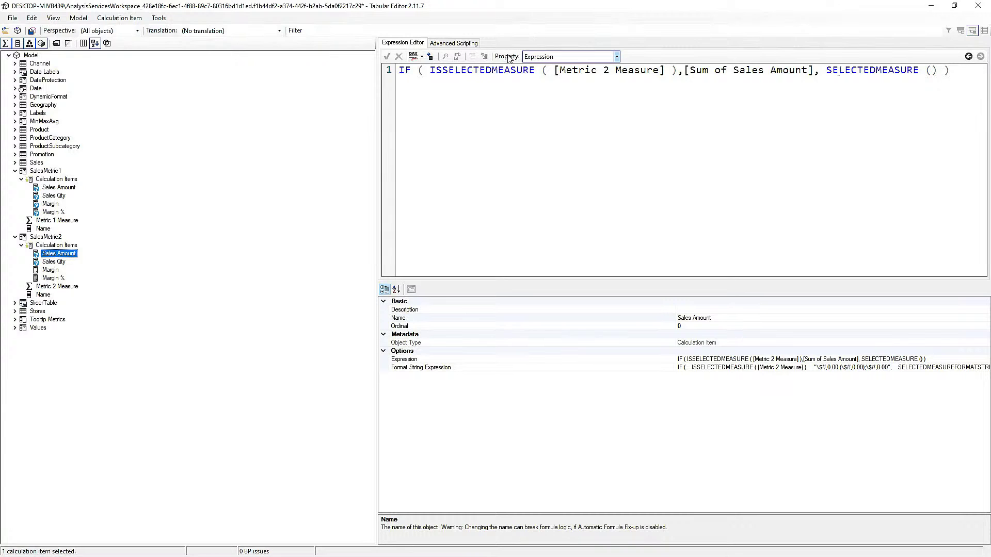
click(579, 58)
click(575, 75)
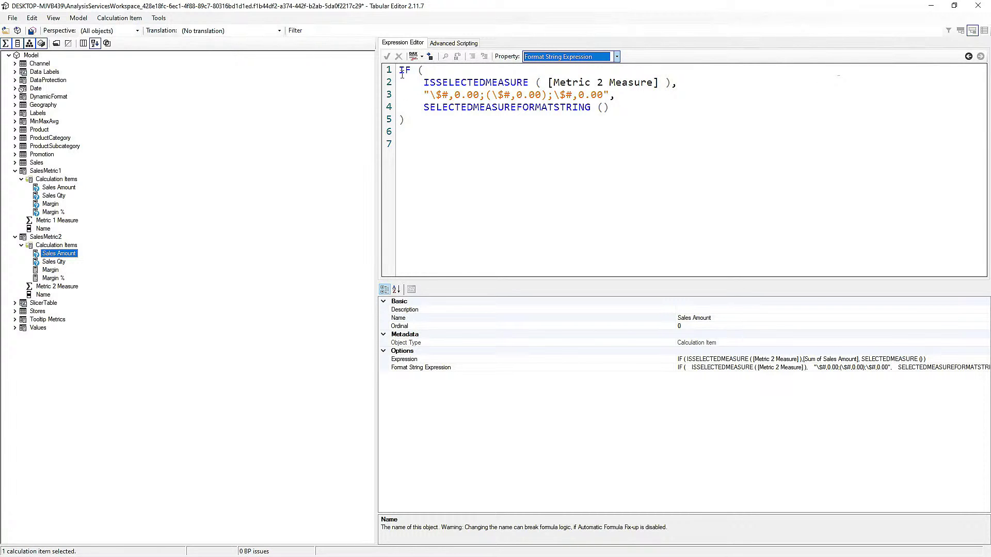
drag(400, 70, 420, 118)
key(ctrl+c)
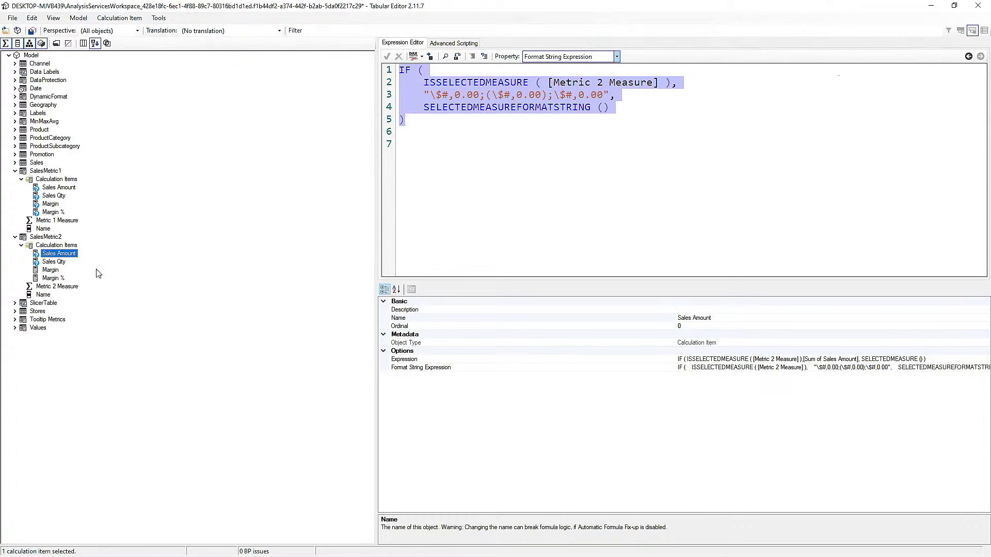
click(56, 262)
click(578, 56)
click(577, 67)
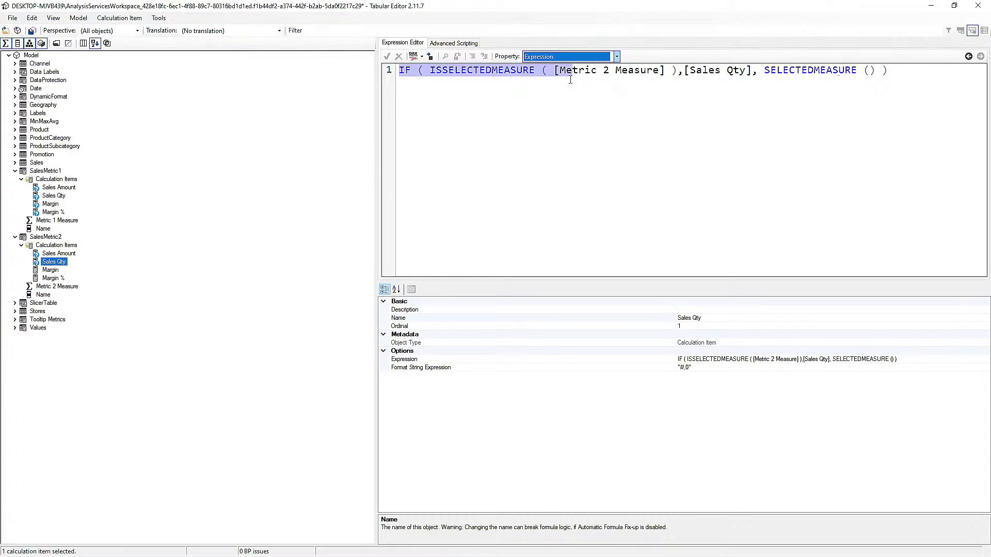
click(571, 56)
click(570, 76)
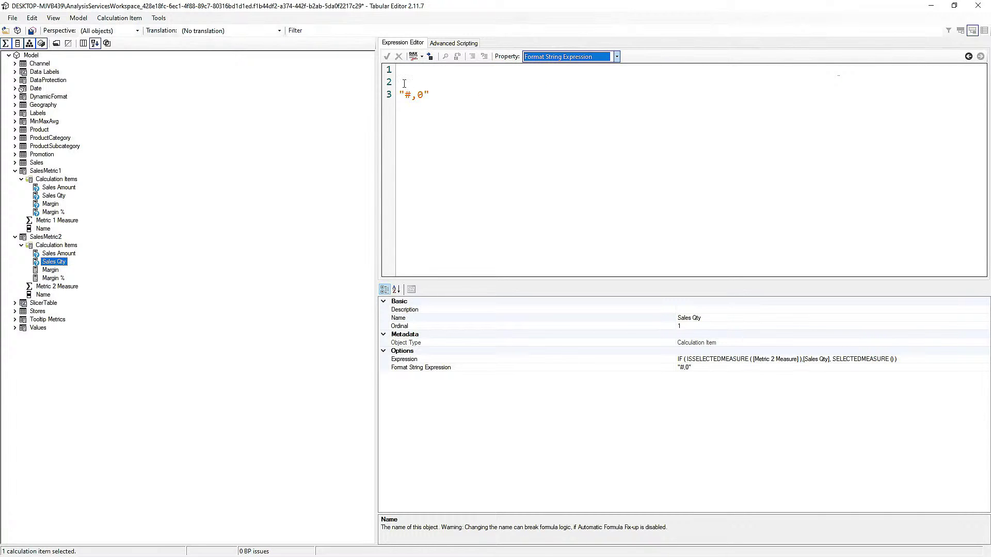
click(406, 75)
key(ctrl+v)
Move "#,0" into the IF of SalesMetric2's Sales Qty in place of the currency format string.
drag(402, 145, 431, 142)
key(ctrl+c)
key(Delete)
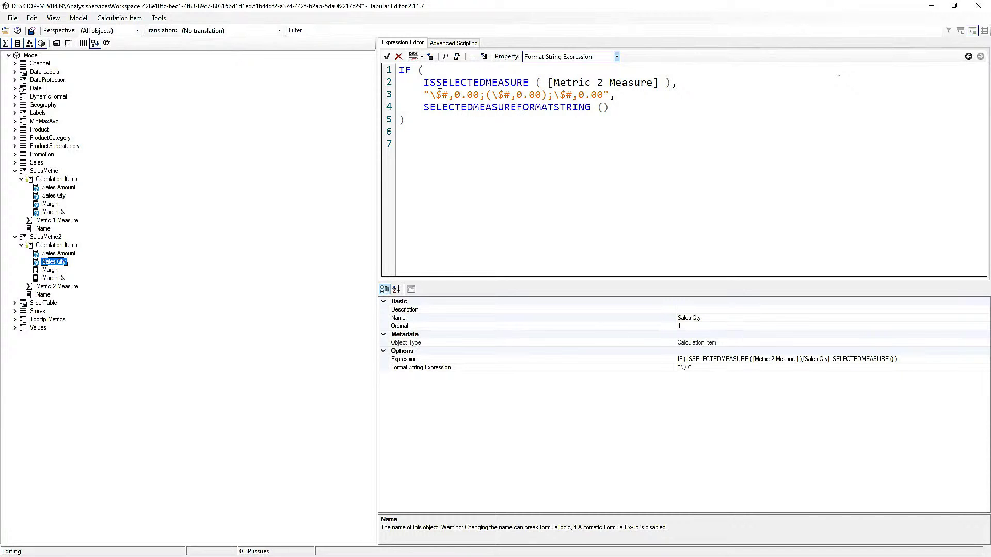
drag(423, 95, 607, 95)
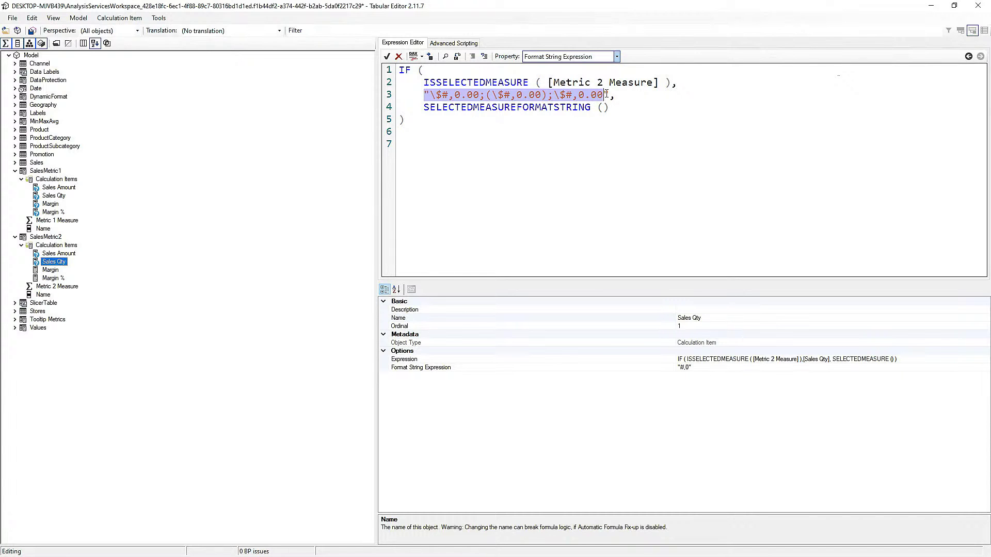
key(ctrl+v)
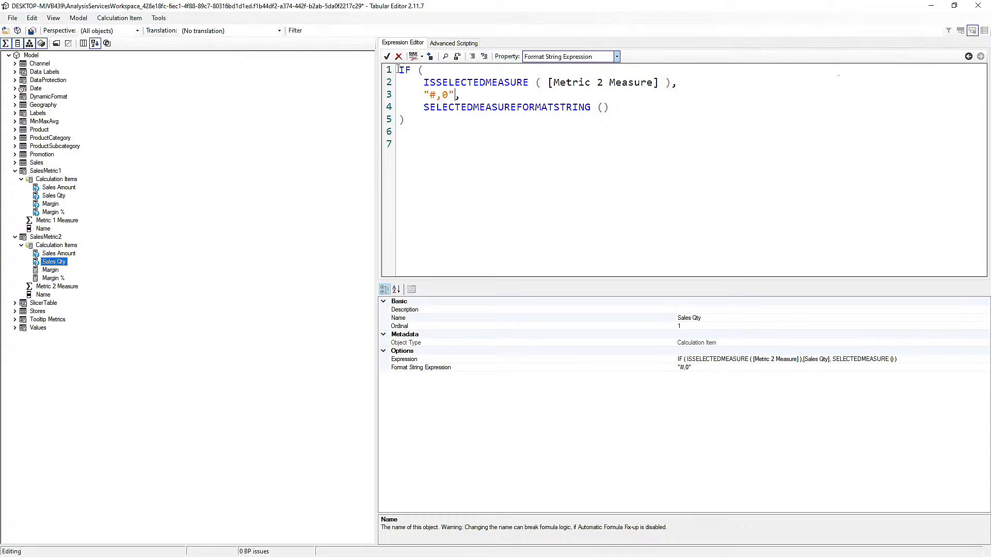
Copy the IF expression from SalesMetric2's Sales Qty and paste it above the currency string in Margin's format string expression.
drag(399, 70, 416, 118)
key(ctrl+c)
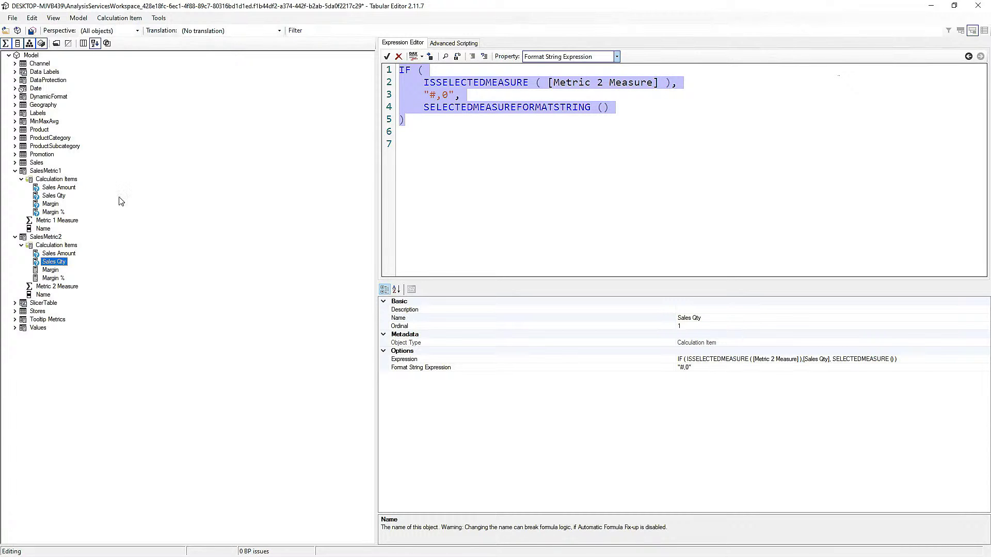
click(54, 263)
click(52, 271)
click(568, 56)
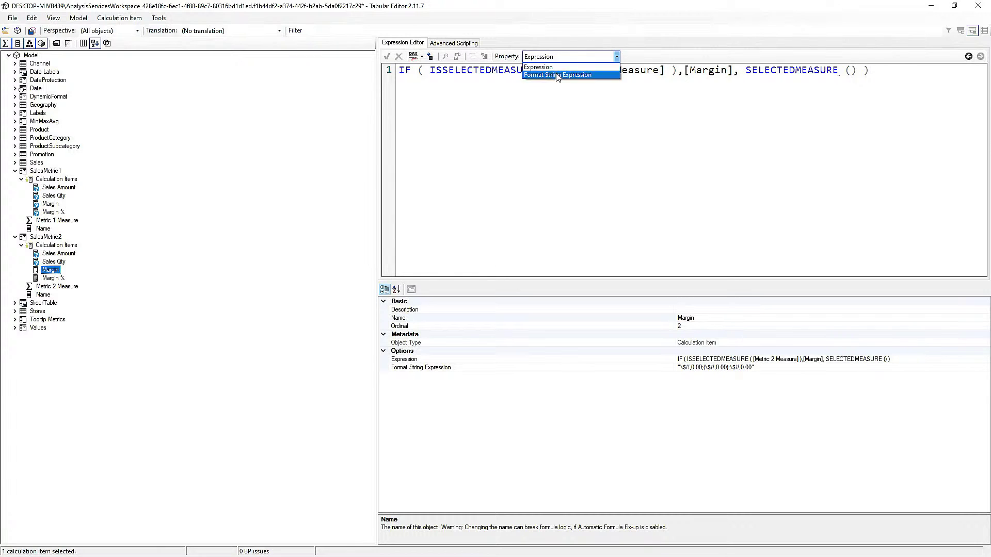
click(558, 75)
click(401, 70)
key(Return)
key(Return)
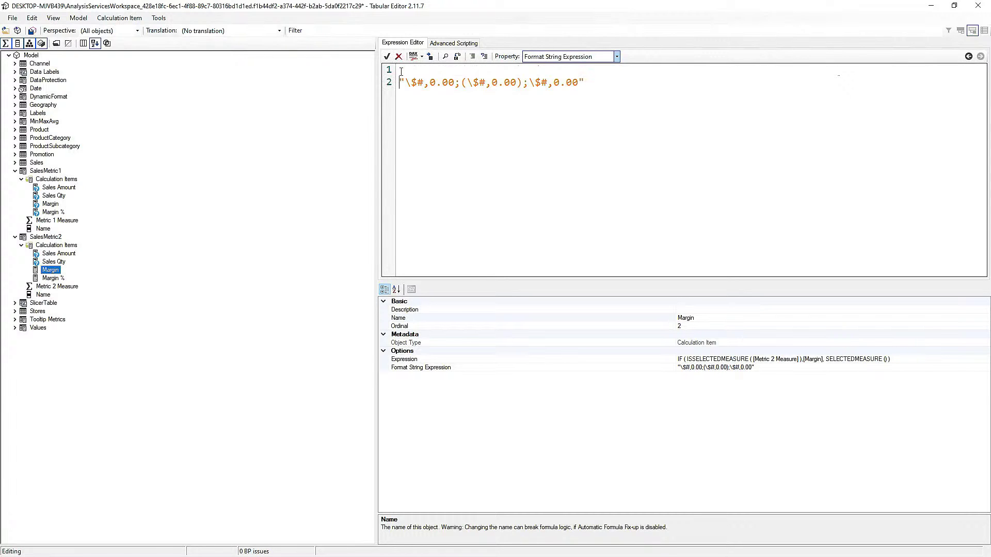
key(ctrl+v)
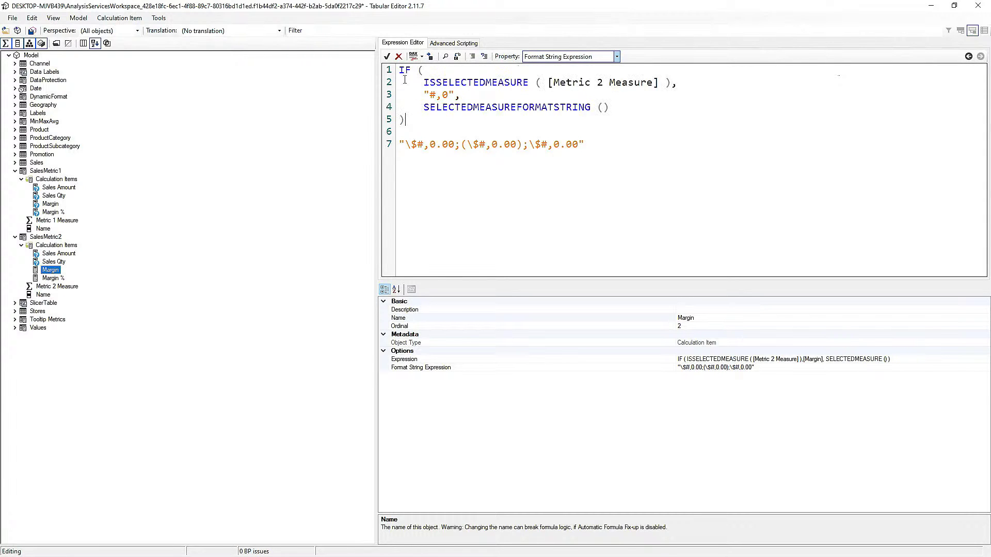
Move "\$#,0.00;(\$#,0.00);\$#,0.00" into Margin's IF in place of "#,0", then format and accept the expression.
drag(402, 141, 593, 140)
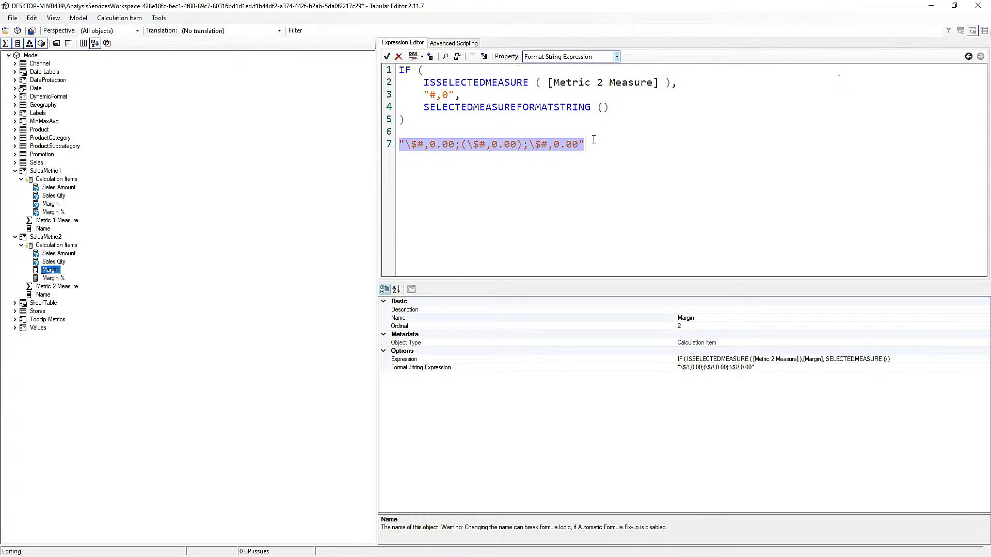
key(ctrl+x)
drag(423, 95, 454, 94)
key(ctrl+v)
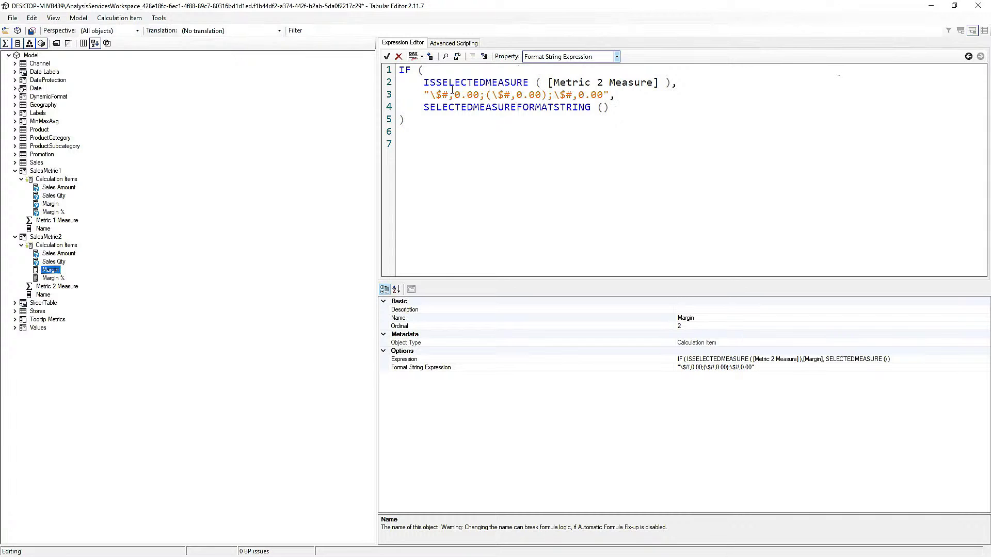
click(414, 56)
click(387, 56)
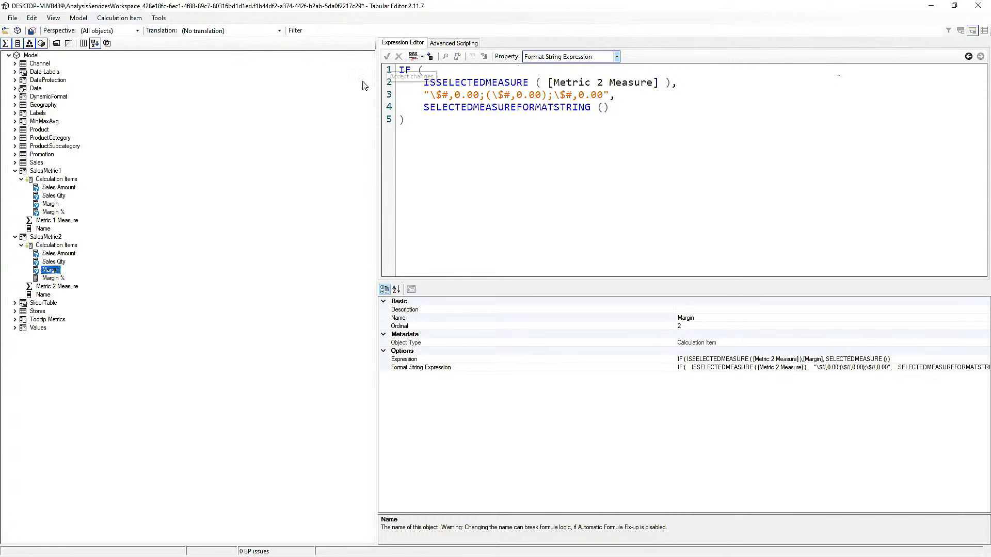
Add two blank lines above "0.0%;-0.0%;0.0%" in SalesMetric2's Margin % format string expression and undo the mistaken currency string paste.
click(63, 278)
click(561, 58)
click(563, 72)
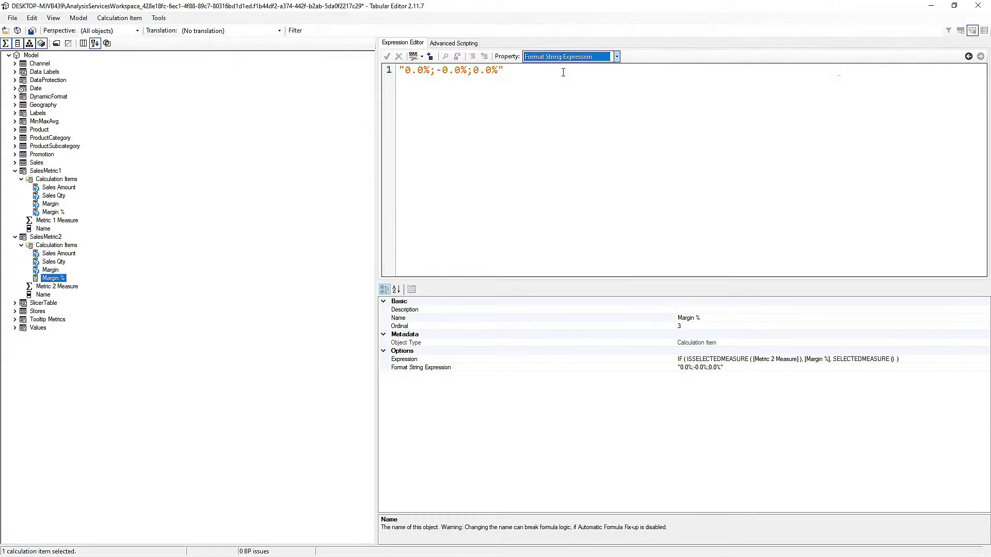
click(400, 70)
key(Return)
key(Return)
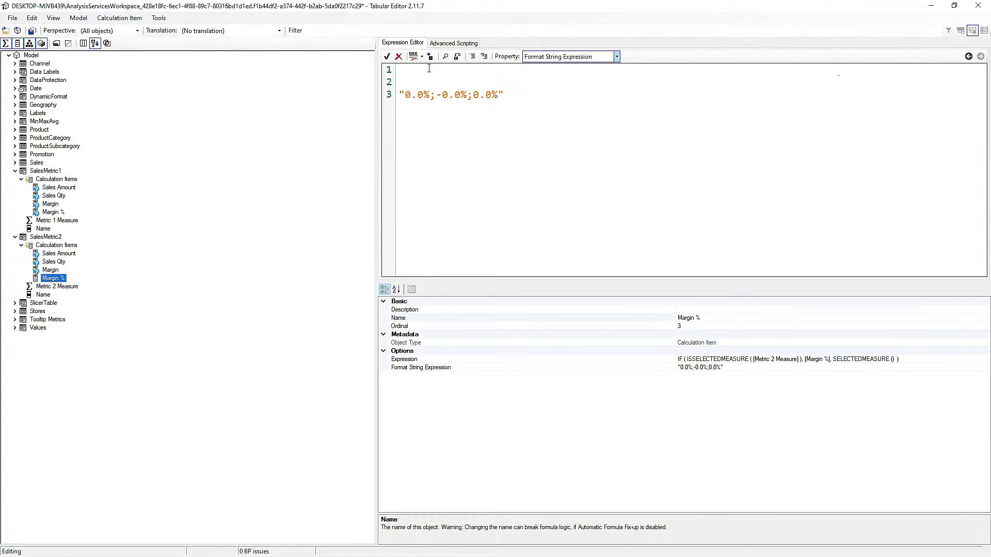
key(ctrl+v)
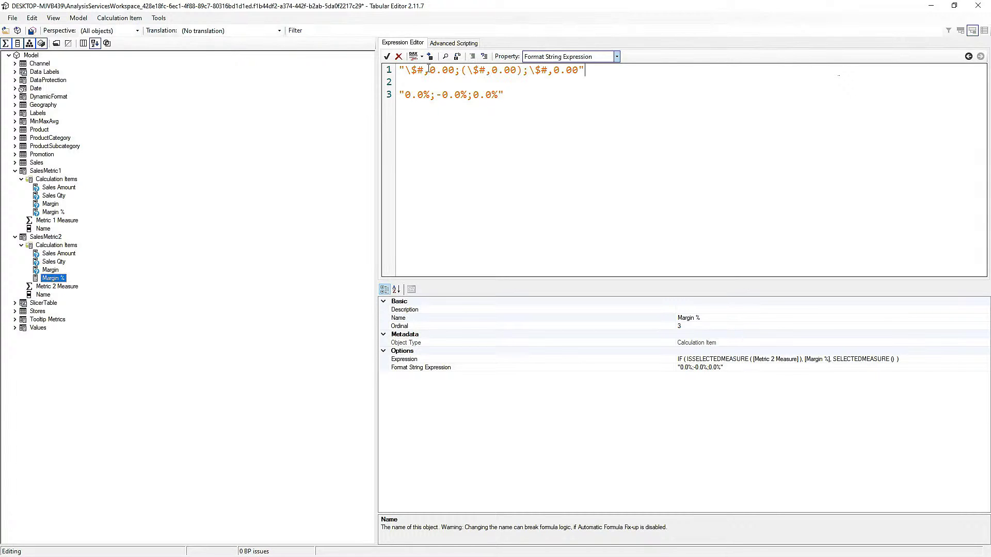
key(ctrl+z)
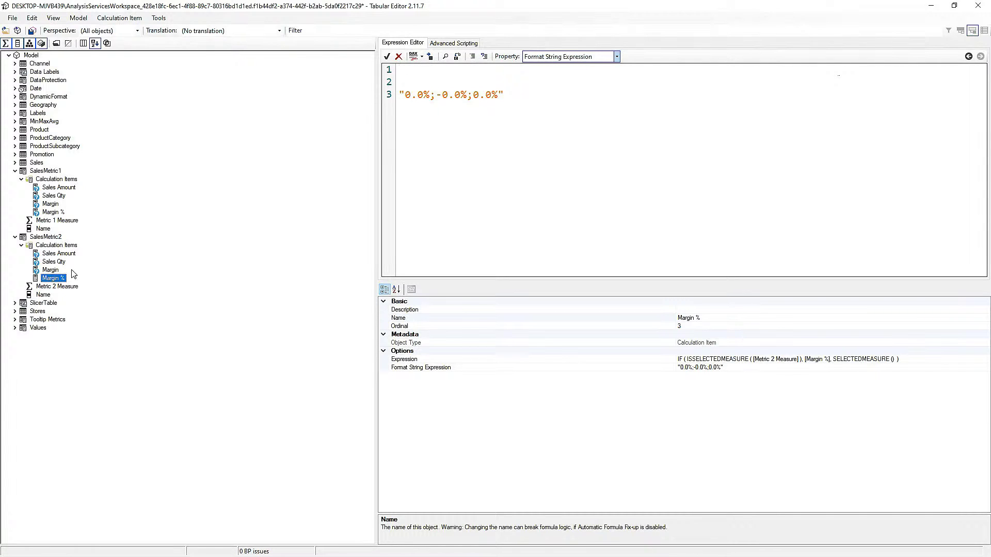
ctrl+click(67, 276)
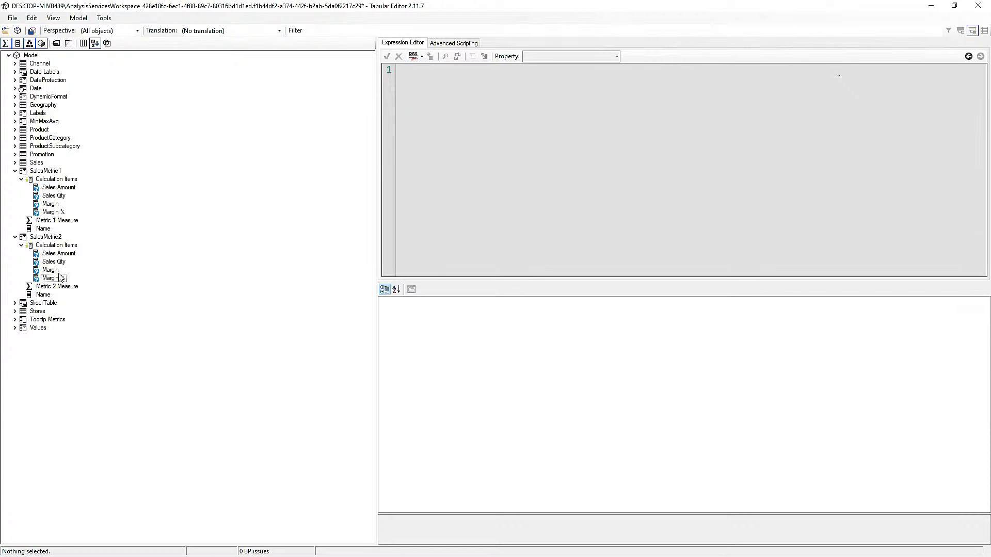
Copy the IF expression from SalesMetric2's Margin format string expression and paste it above the percentage string in Margin %'s format string expression.
click(55, 271)
click(578, 58)
click(572, 73)
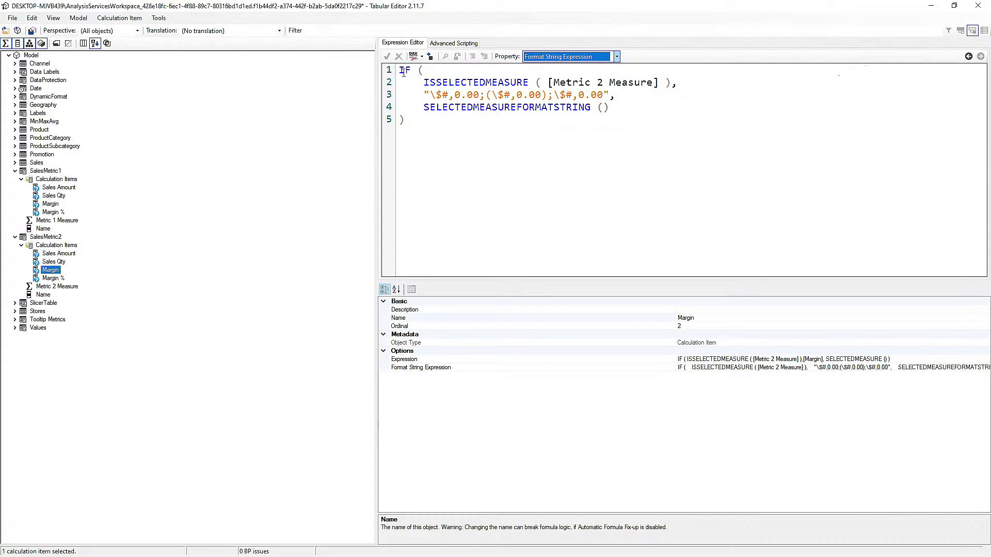
drag(403, 72, 422, 141)
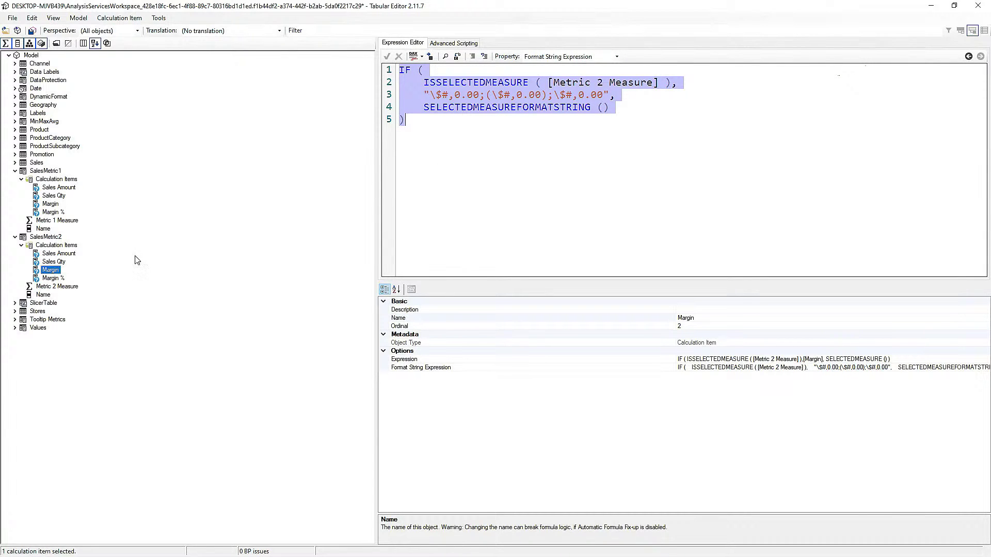
click(54, 278)
click(563, 57)
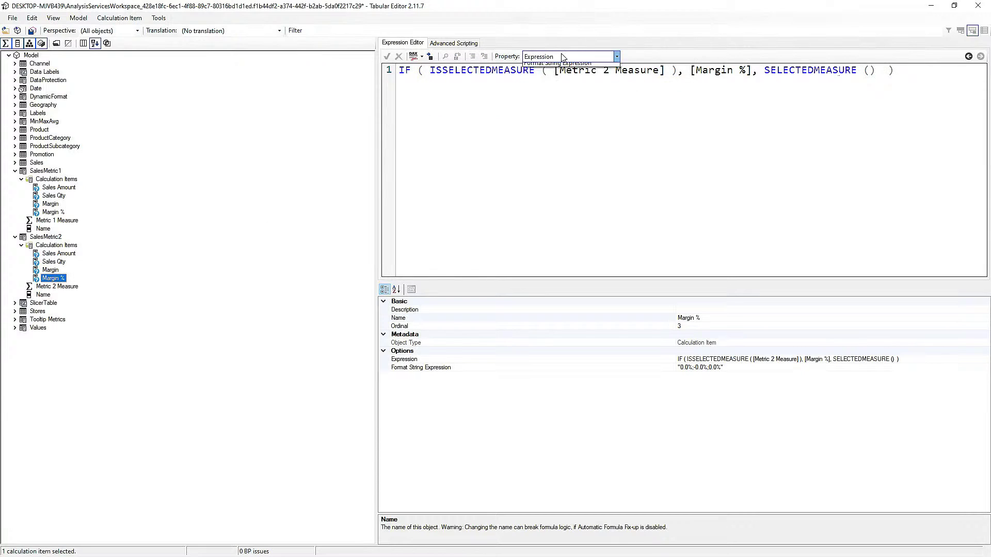
click(572, 73)
click(425, 79)
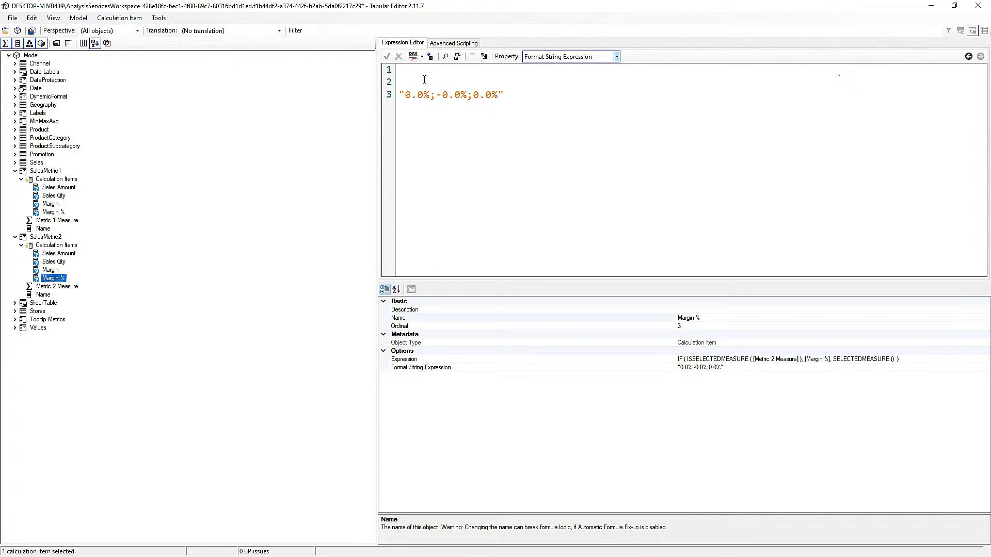
key(ctrl+v)
Move "0.0%;-0.0%;0.0%" into Margin %'s IF in place of the currency string, format and accept the expression, and save the model.
drag(399, 145, 531, 144)
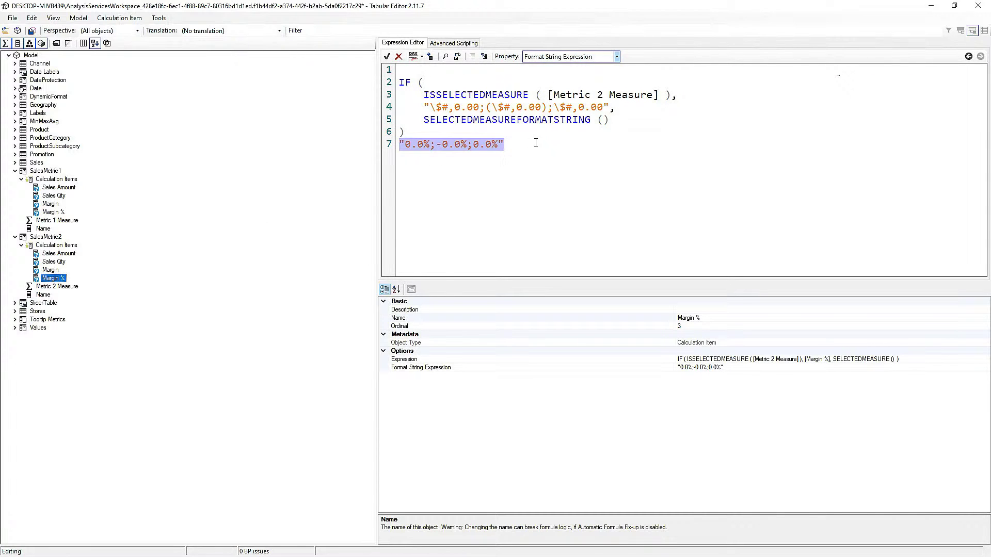
key(ctrl+x)
drag(423, 107, 611, 106)
key(ctrl+v)
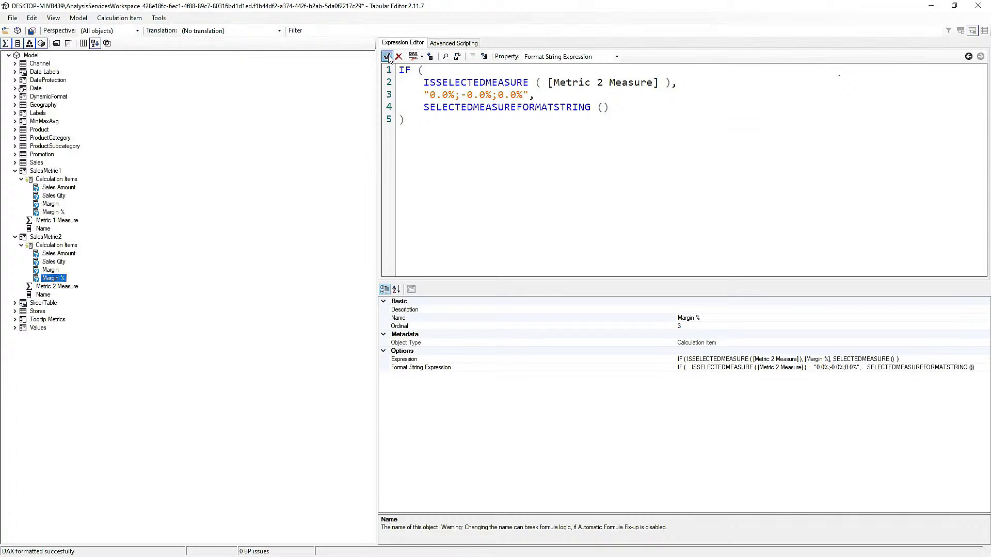
click(32, 30)
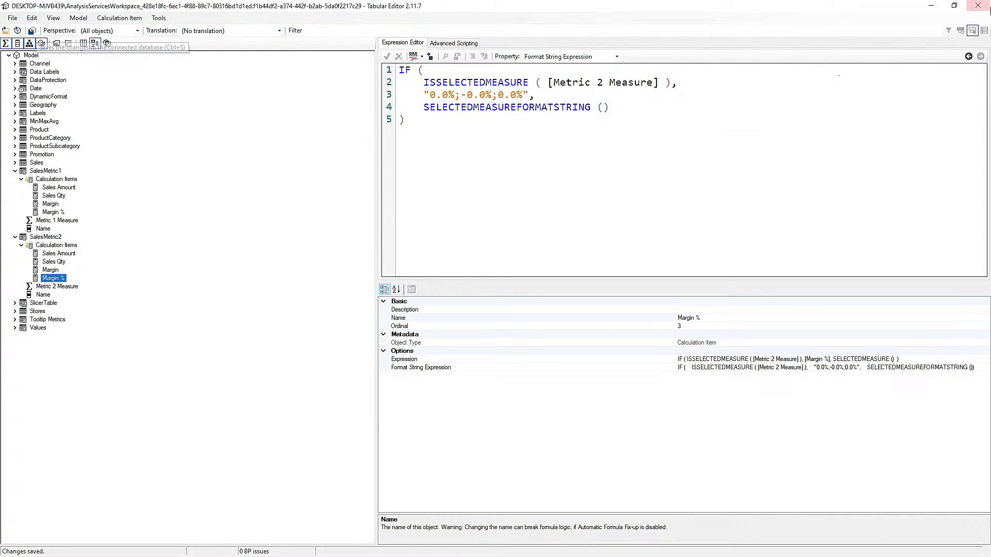
Return to the Power BI report and check the chart's formats with Sales Amount as Column Metric and Margin, Sales Qty and Margin % as Line Metric.
click(988, 4)
click(40, 141)
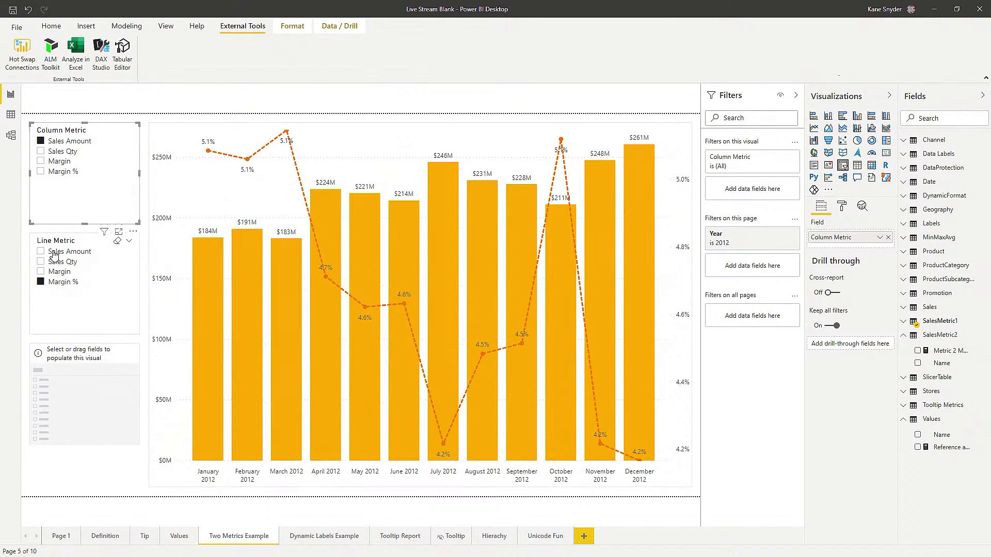
click(42, 272)
click(41, 261)
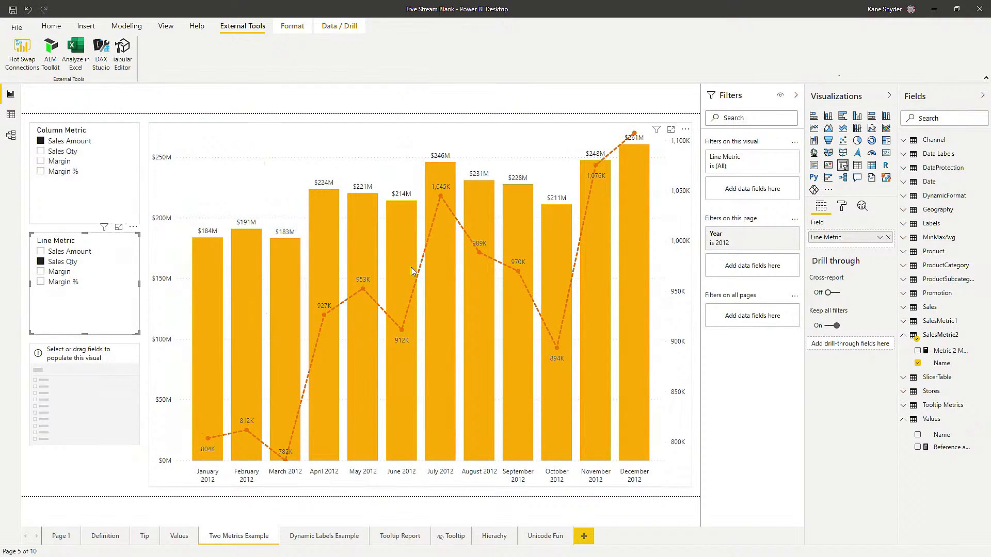
mouse_move(411, 267)
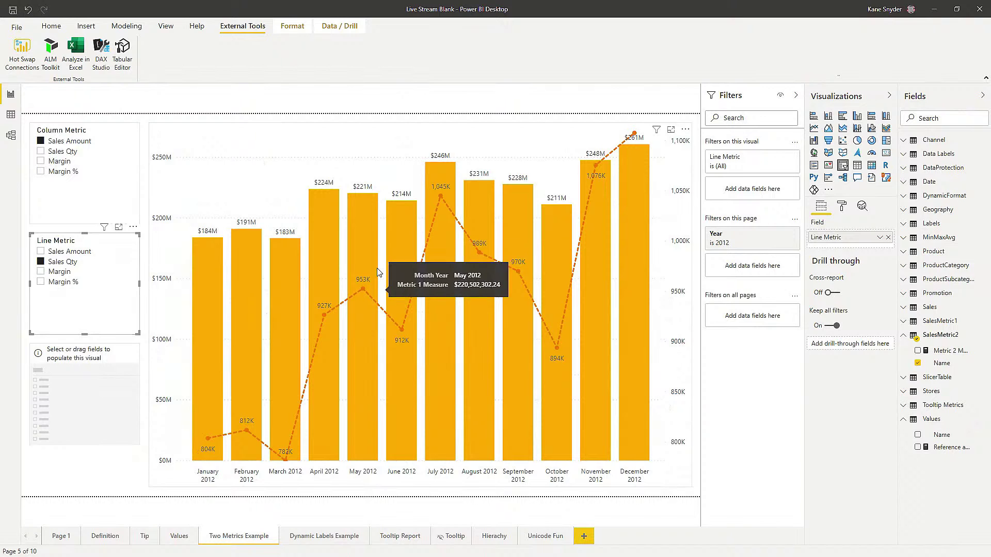
mouse_move(475, 325)
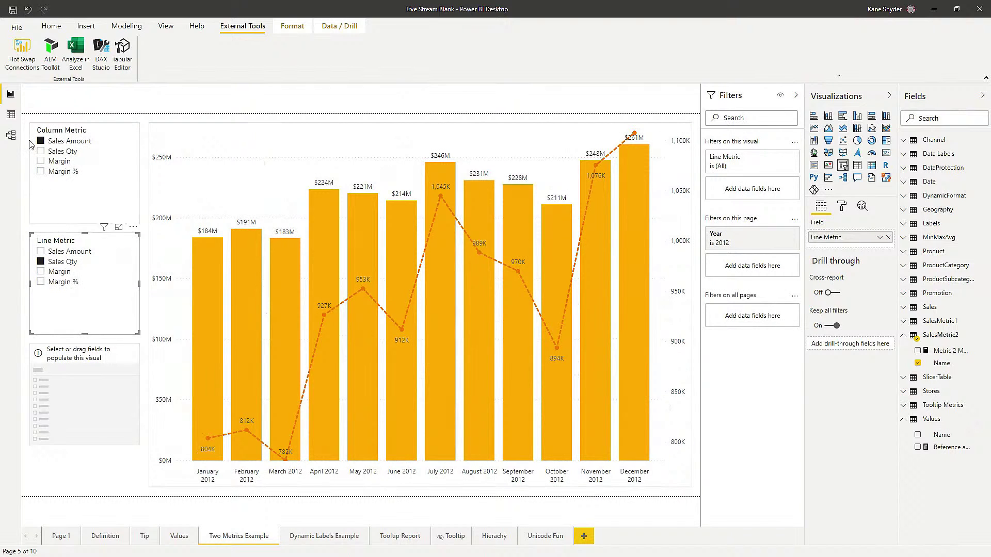
click(40, 282)
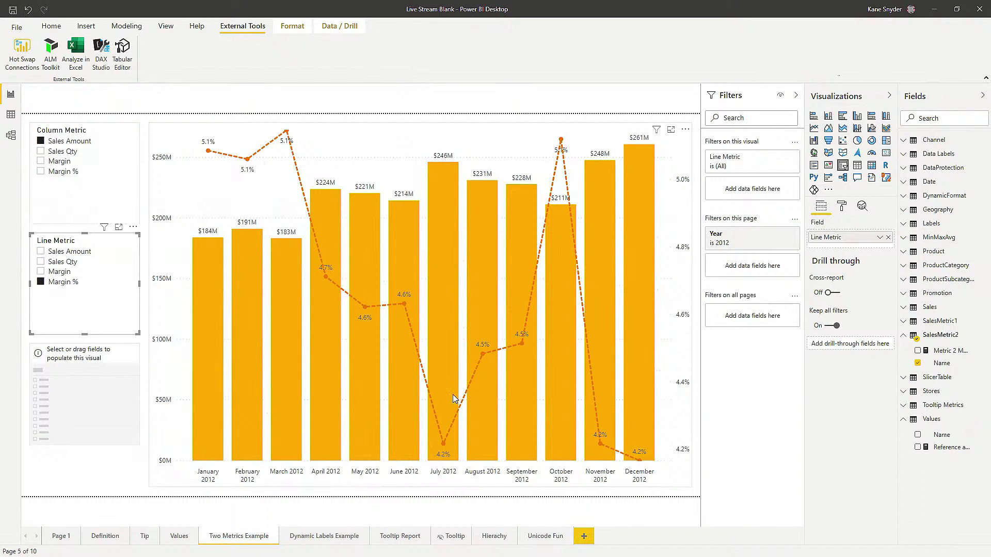
Change "No Bar Labels" to "No Column Labels" in the Data Labels table's DAX definition.
click(123, 399)
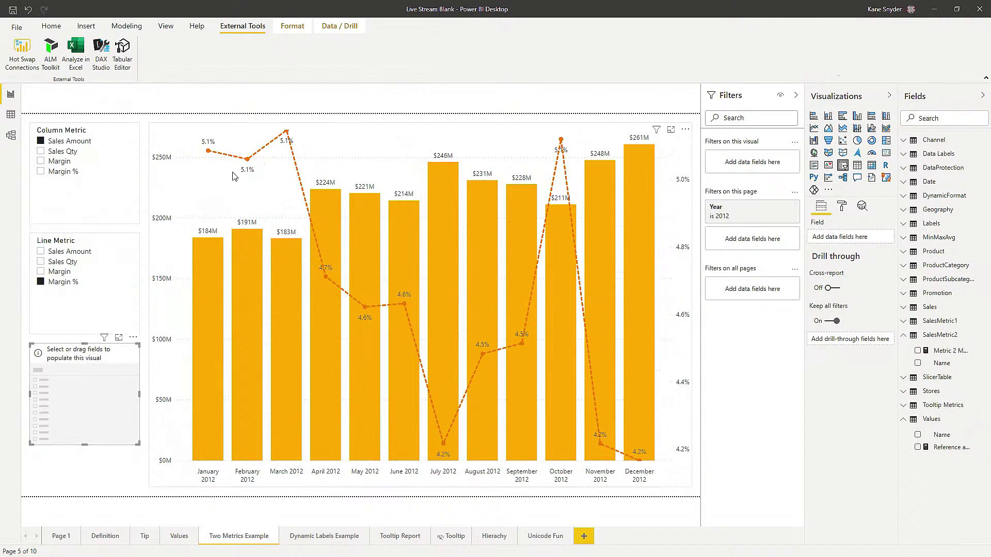
click(11, 114)
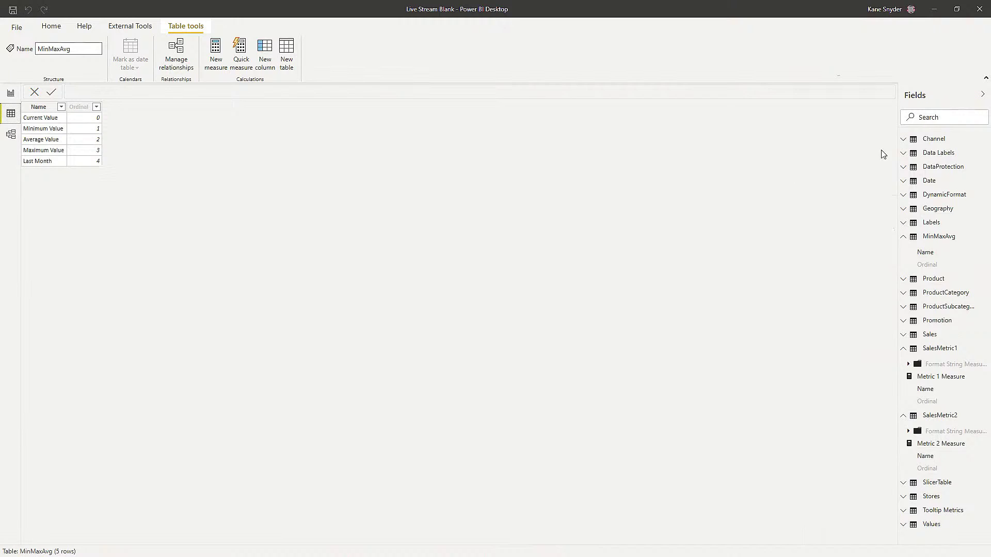
click(938, 154)
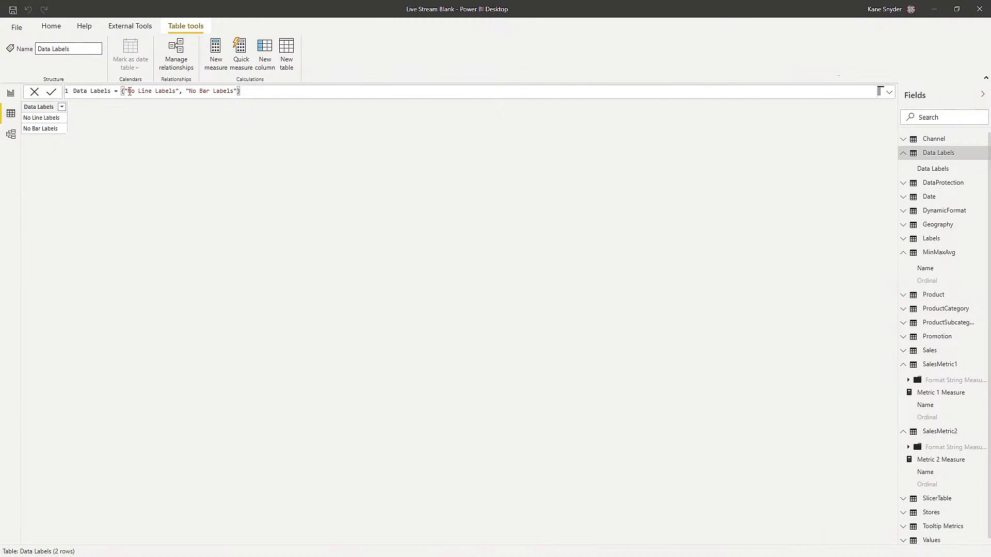
double_click(204, 91)
text(Column)
click(56, 129)
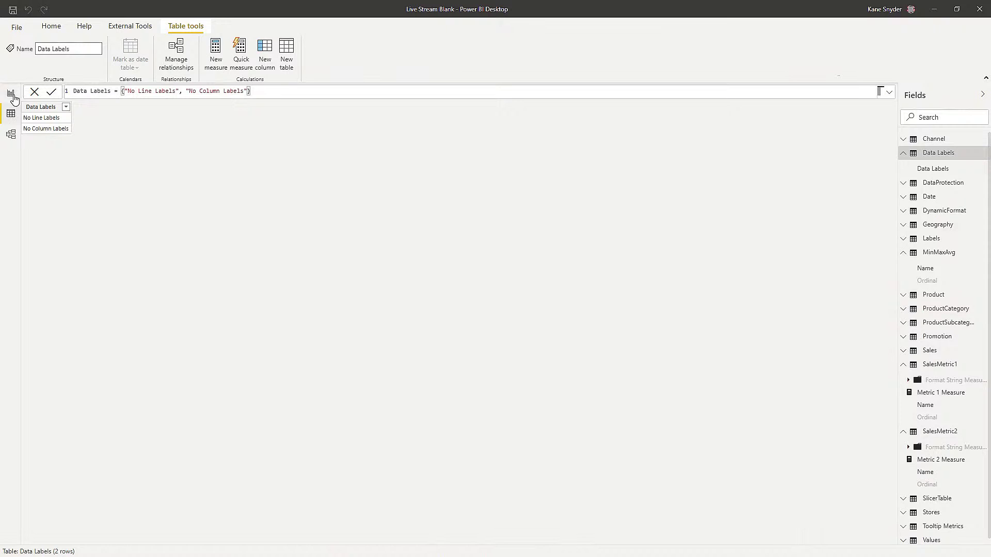
Add the Data Labels field to the empty slicer on the Two Metrics Example report page.
click(11, 93)
click(937, 154)
drag(938, 175, 95, 397)
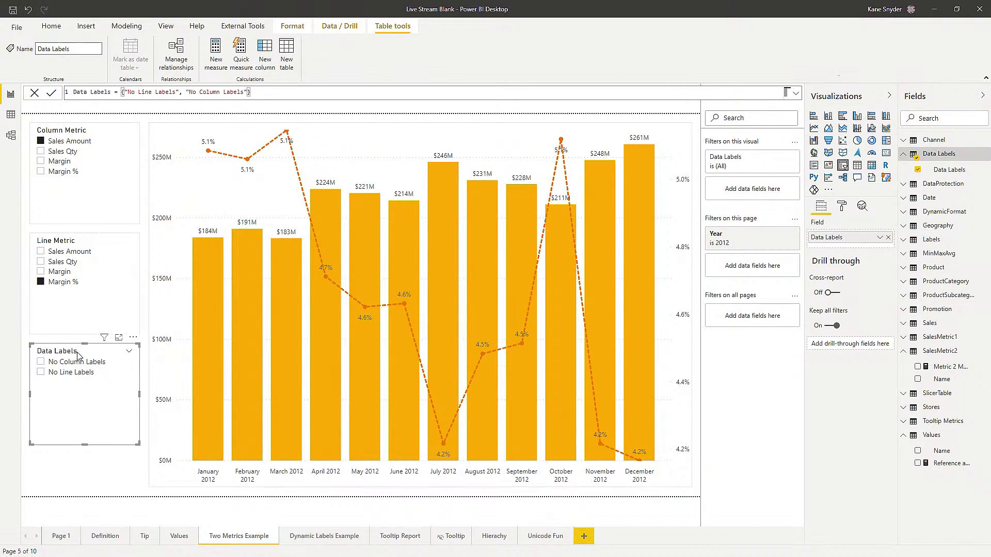
Launch Tabular Editor, maximize it, and open the format string expression of SalesMetric1's Sales Amount.
click(260, 27)
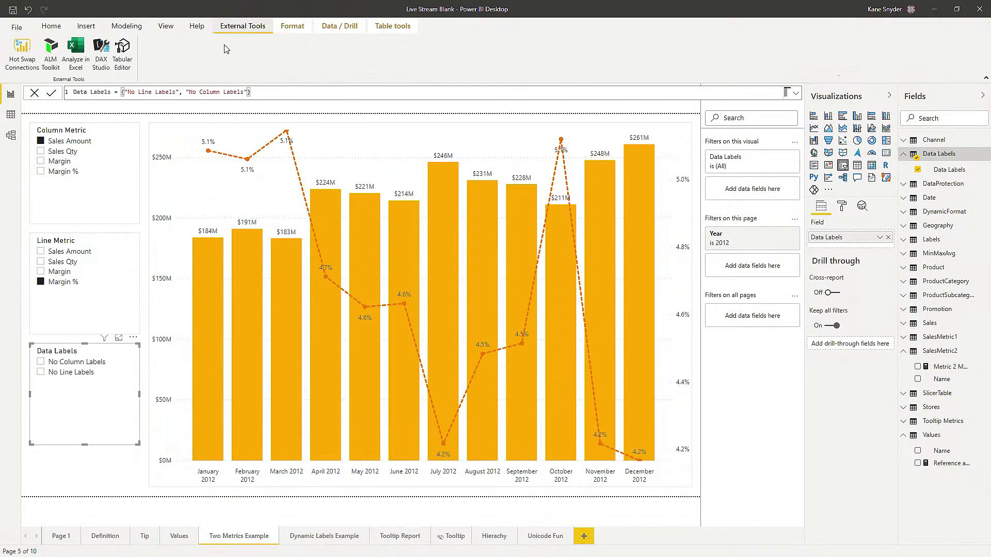
click(128, 53)
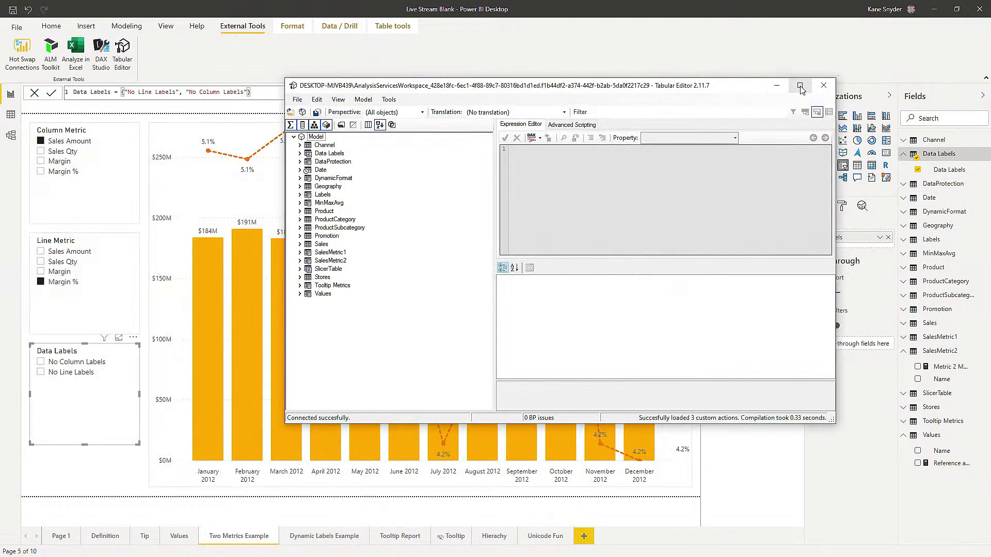
click(800, 85)
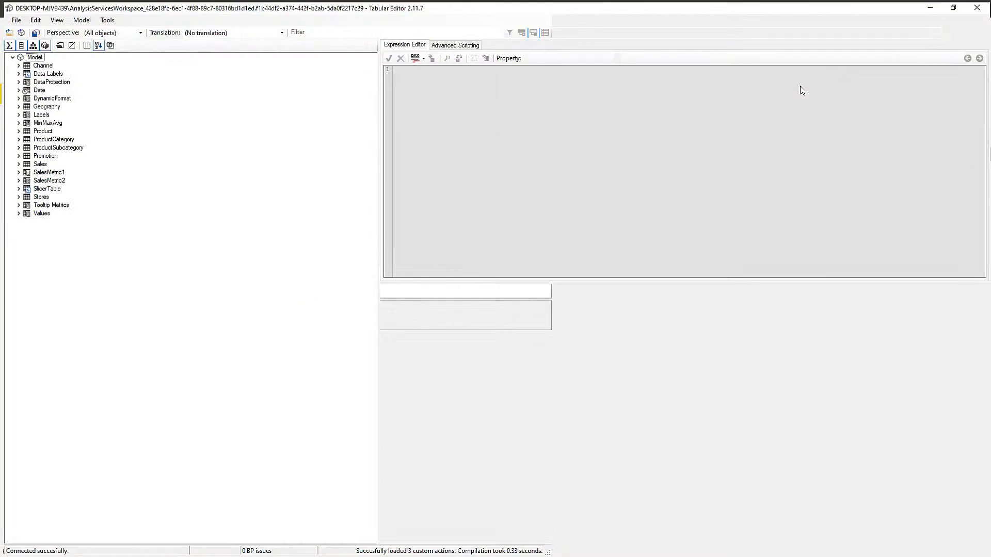
click(15, 172)
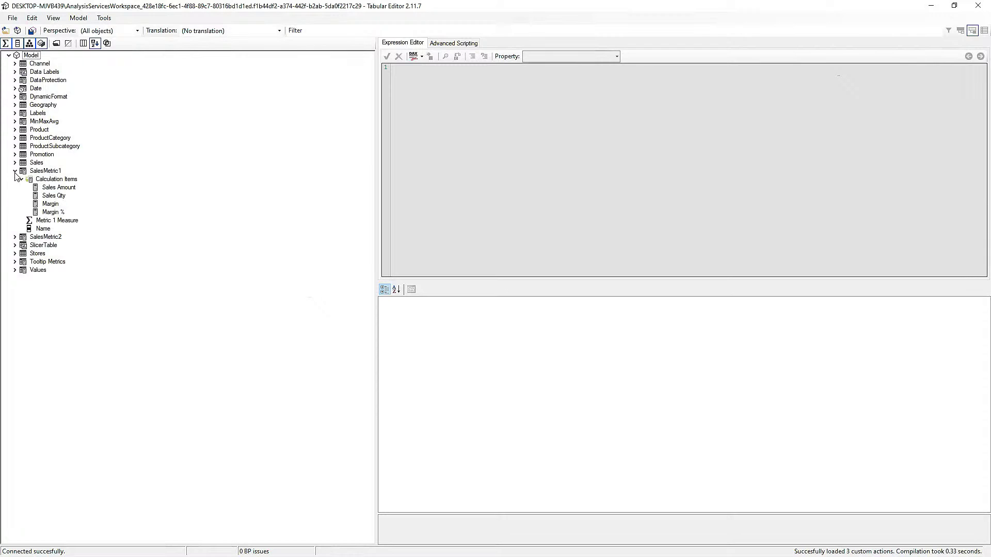
click(70, 189)
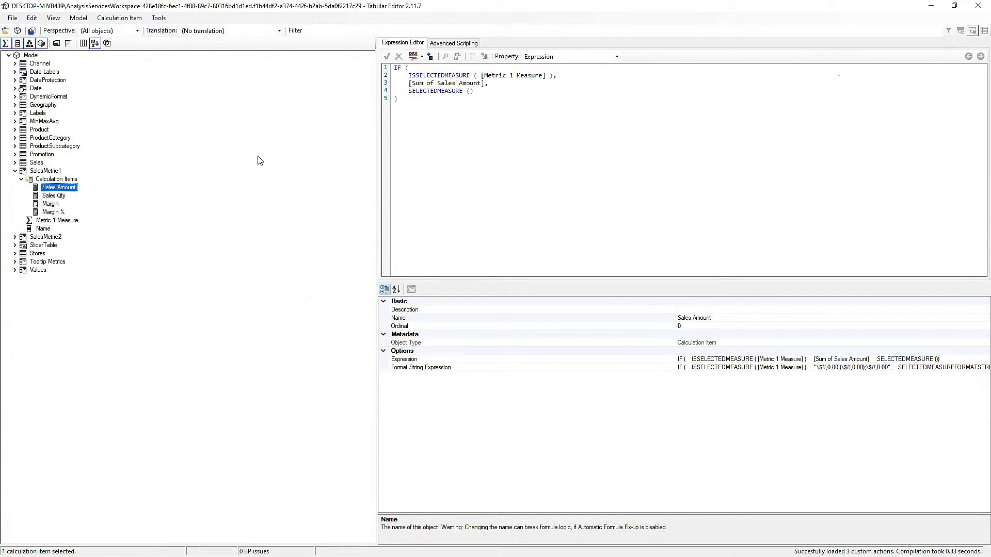
click(586, 61)
click(587, 74)
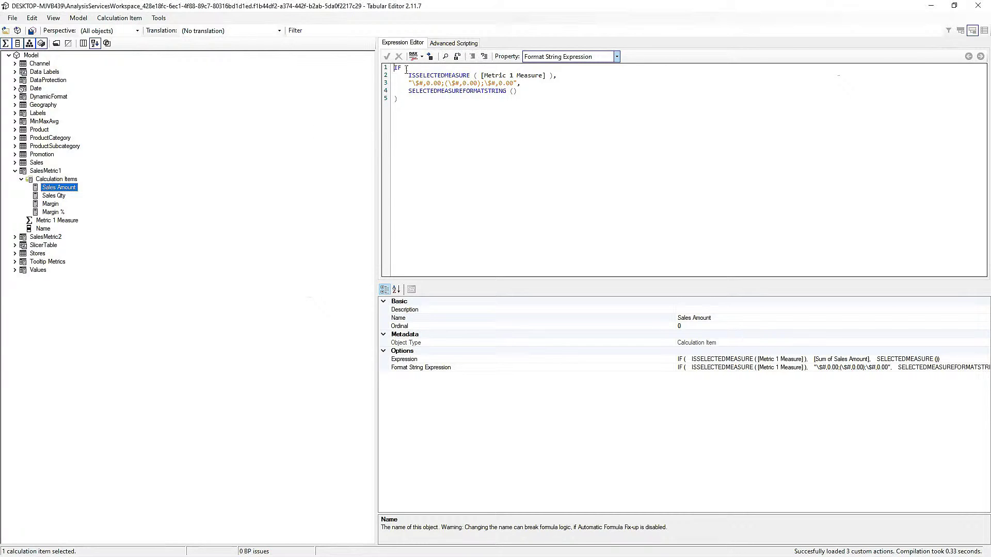
Wrap Sales Amount's format string in an IF returning UNICHAR ( 8203 ) for Metric 1 Measure with Data Labels = "No Bar Labels", and format the DAX.
key(Return)
key(Return)
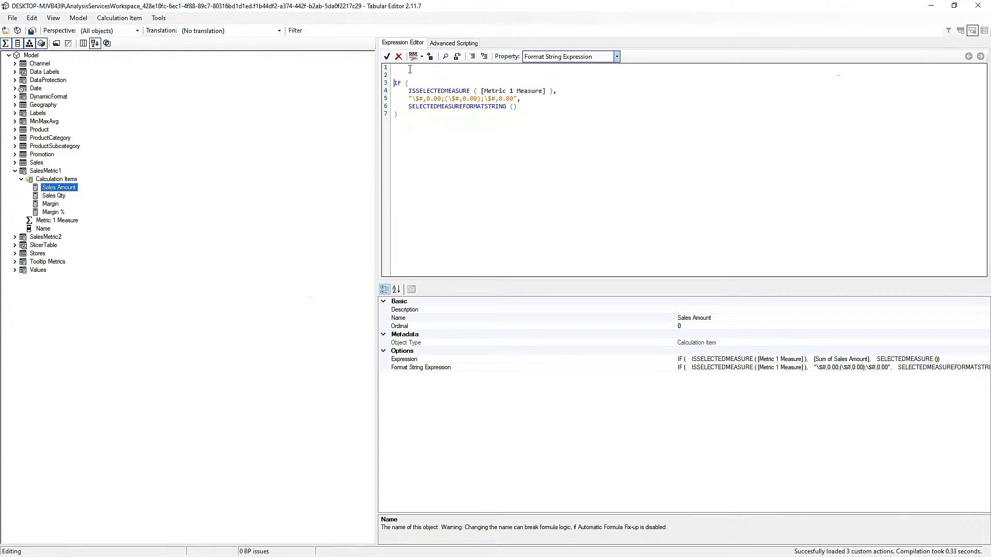
key(ctrl+v)
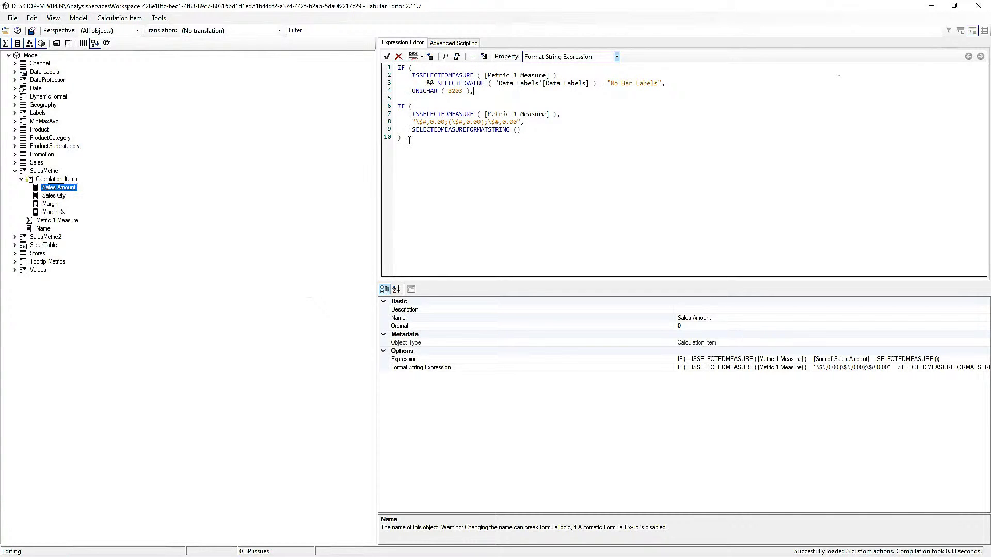
text())
click(413, 56)
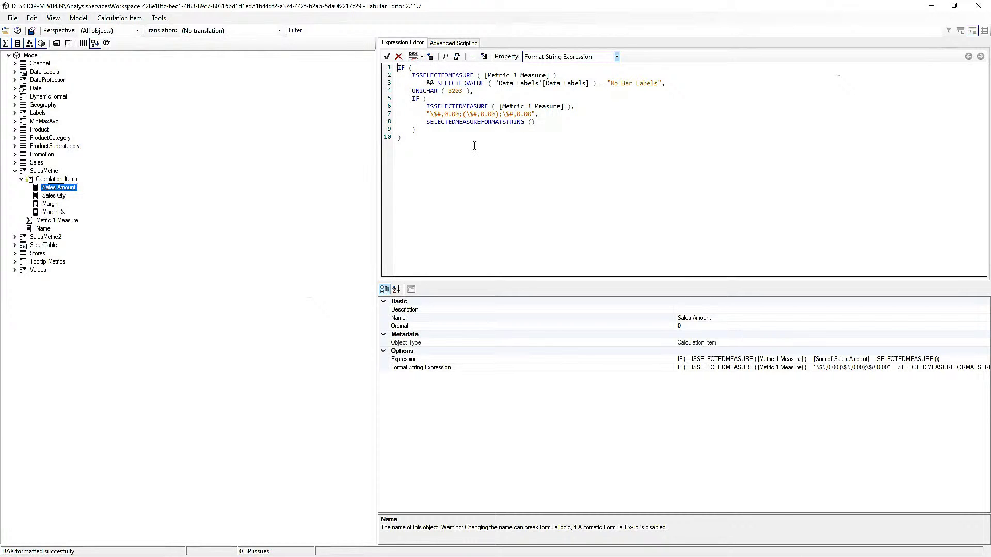
scroll(507, 146, up, 2)
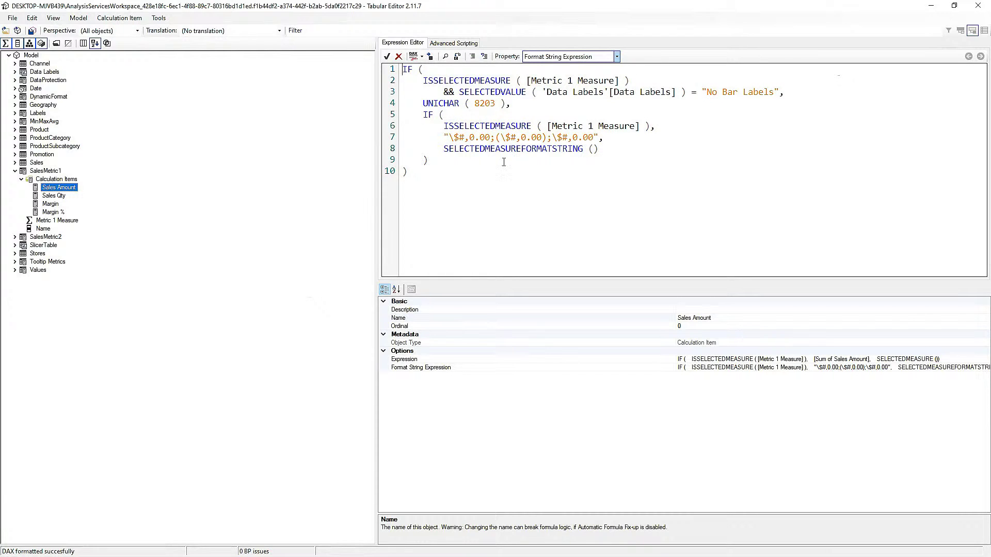
Copy the outer IF condition with UNICHAR ( 8203 ) from Sales Amount and wrap it around SalesMetric1's Sales Qty format string expression, then format the DAX.
drag(402, 69, 525, 104)
key(ctrl+c)
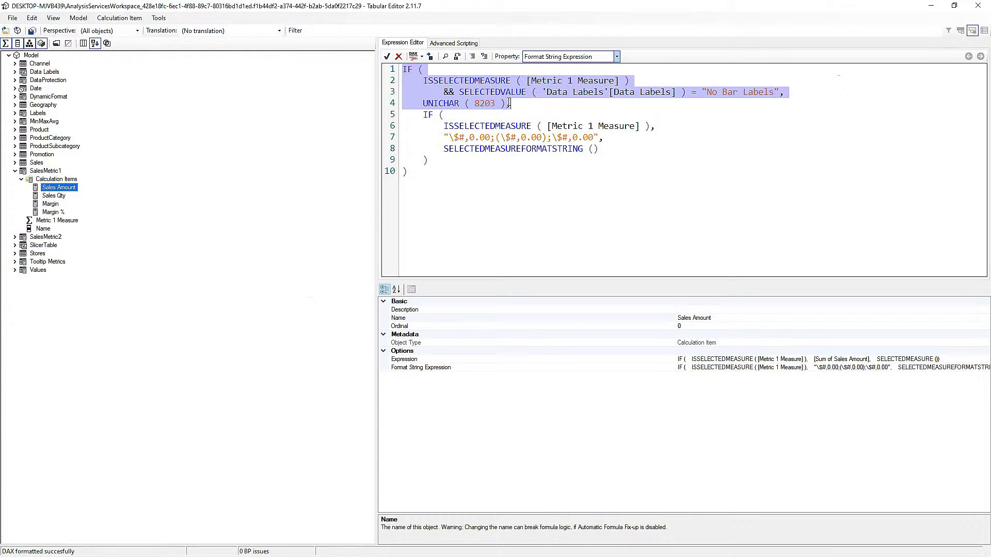
click(53, 196)
click(572, 57)
click(573, 71)
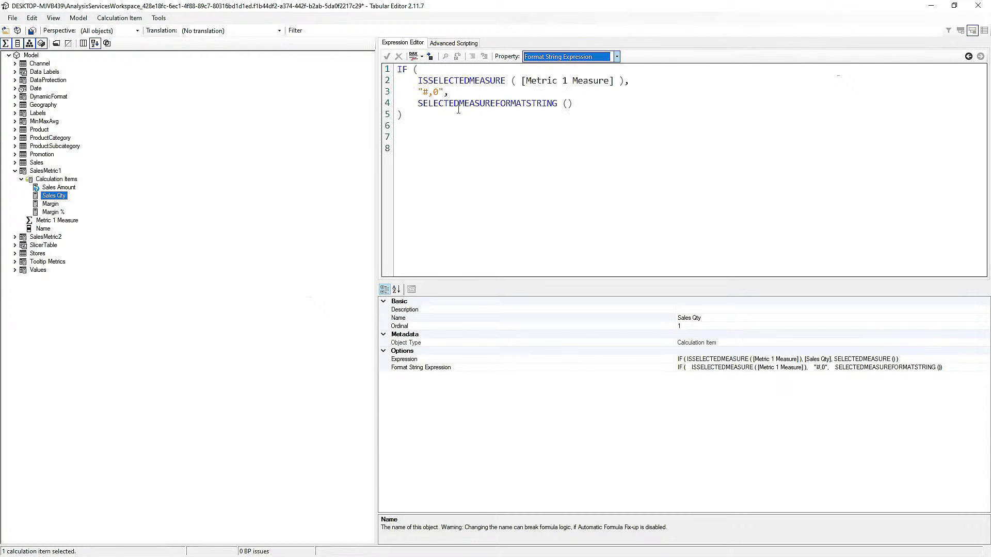
click(401, 68)
key(ctrl+v)
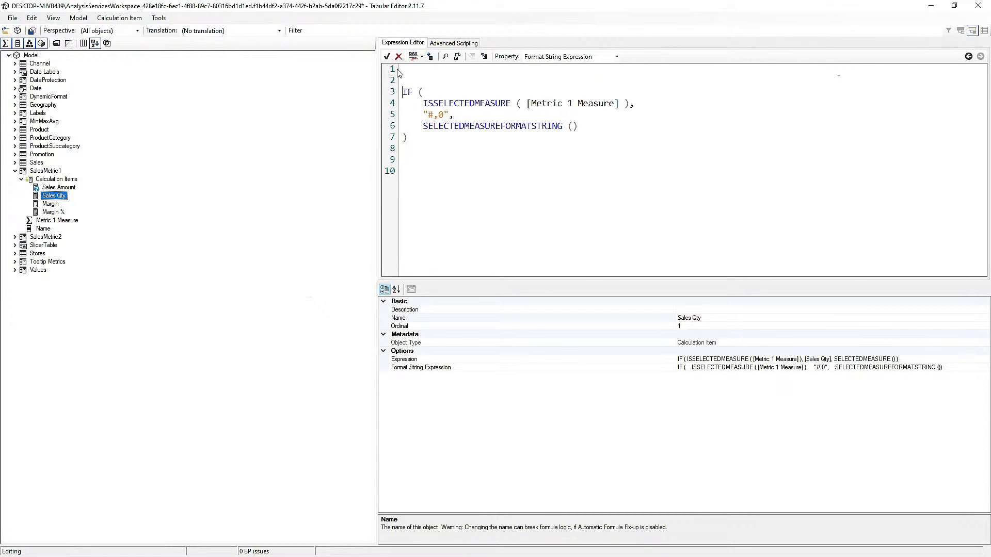
click(419, 173)
text())
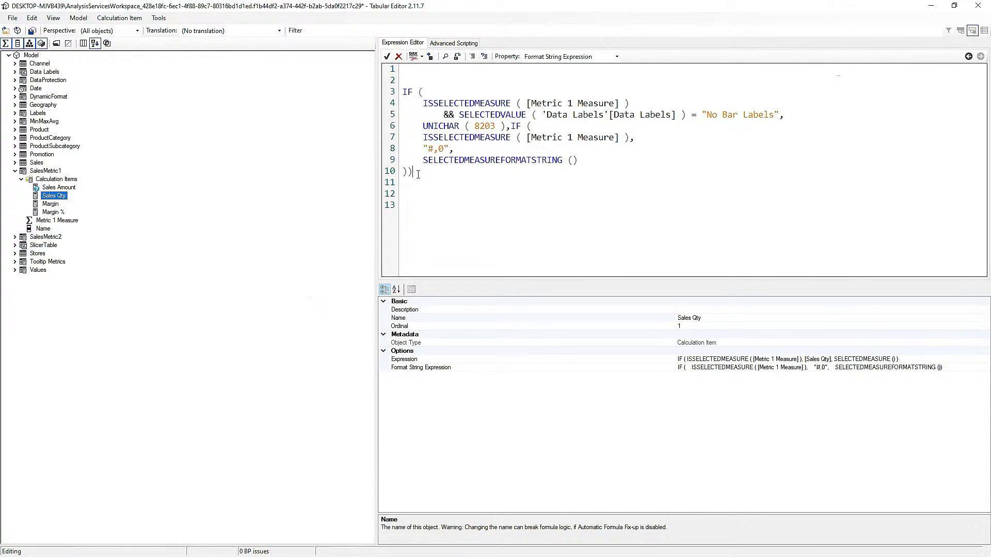
click(414, 56)
Open SalesMetric1's Margin calculation item.
click(50, 204)
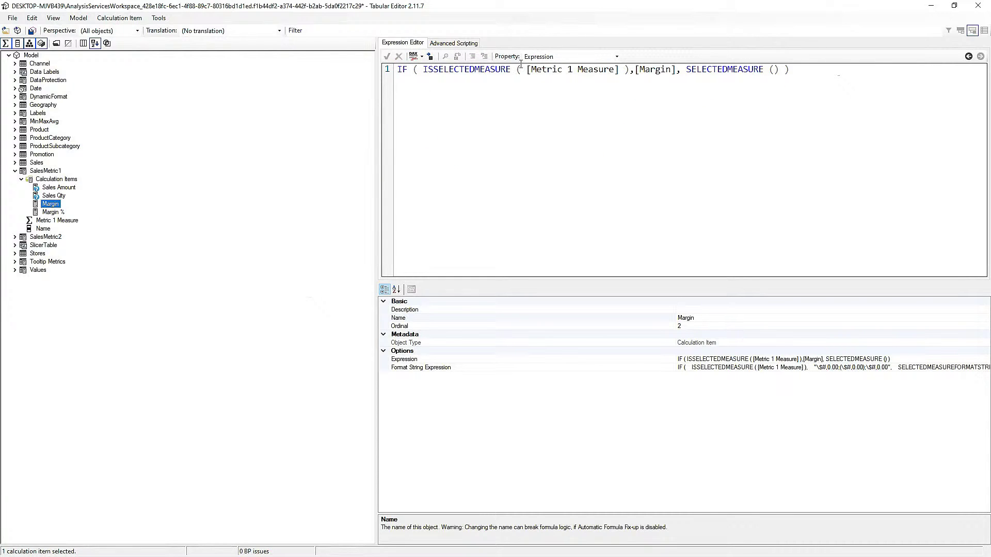
Wrap the format string expression of SalesMetric1's Margin item in the copied "No Bar Labels" IF condition returning UNICHAR ( 8203 ), and format the DAX.
click(547, 56)
click(541, 68)
click(542, 56)
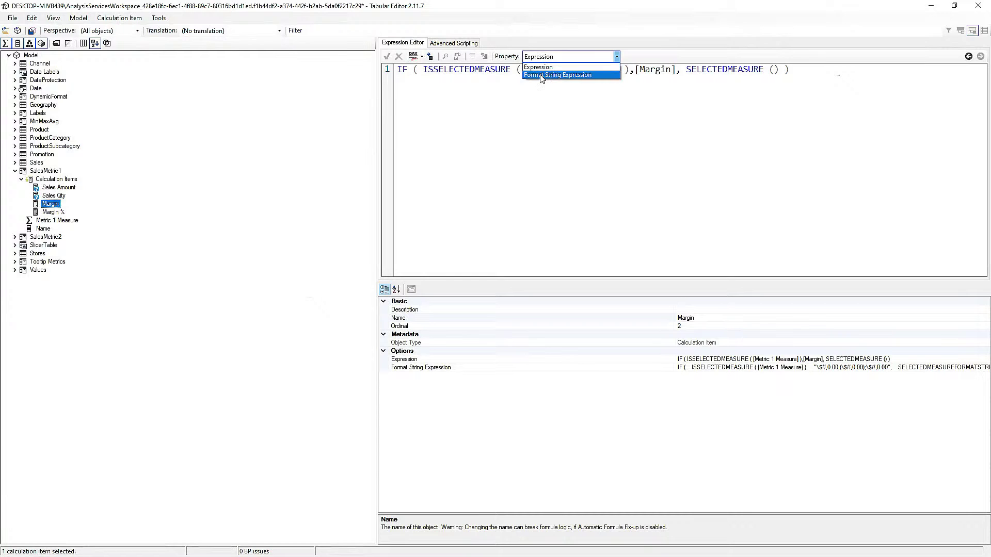
click(543, 75)
click(398, 69)
key(Return)
key(Return)
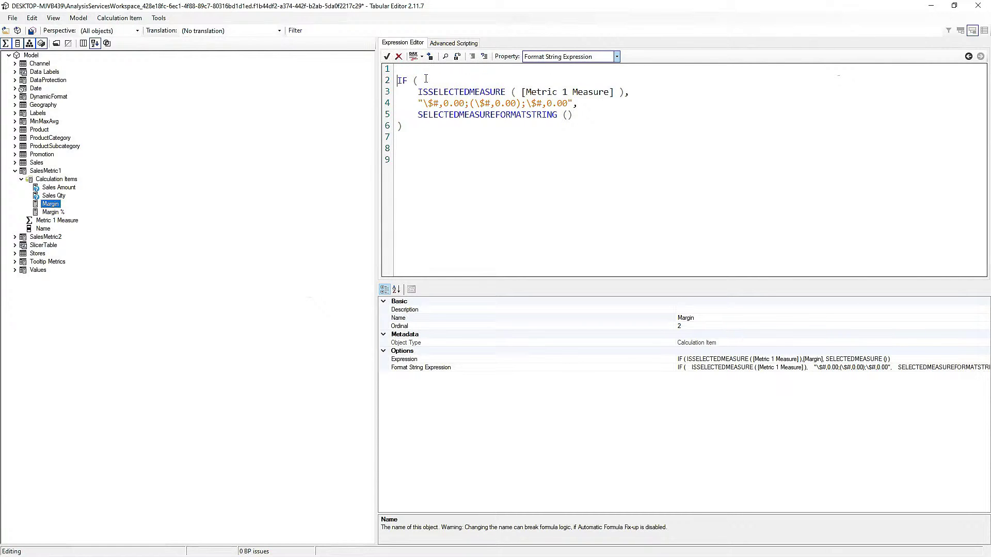
key(ctrl+v)
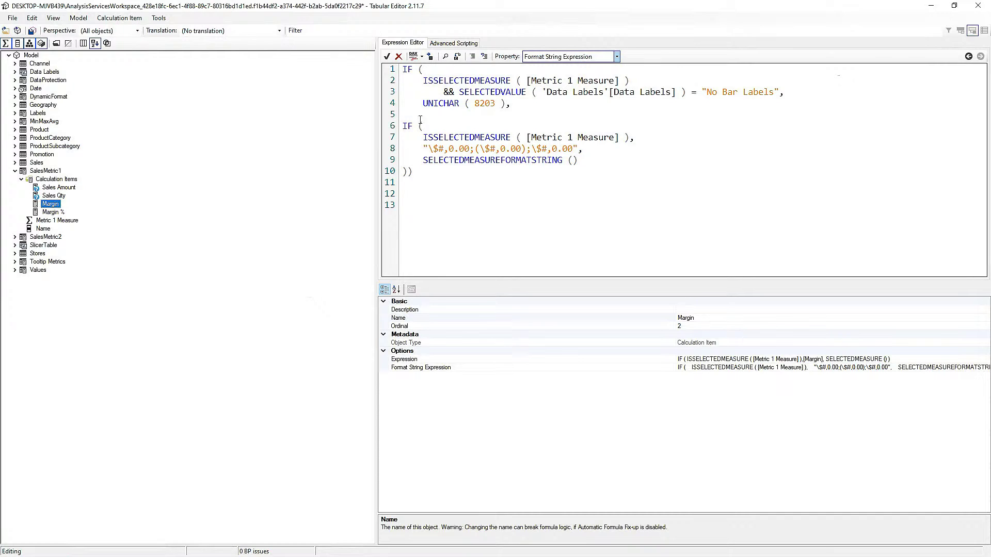
click(413, 56)
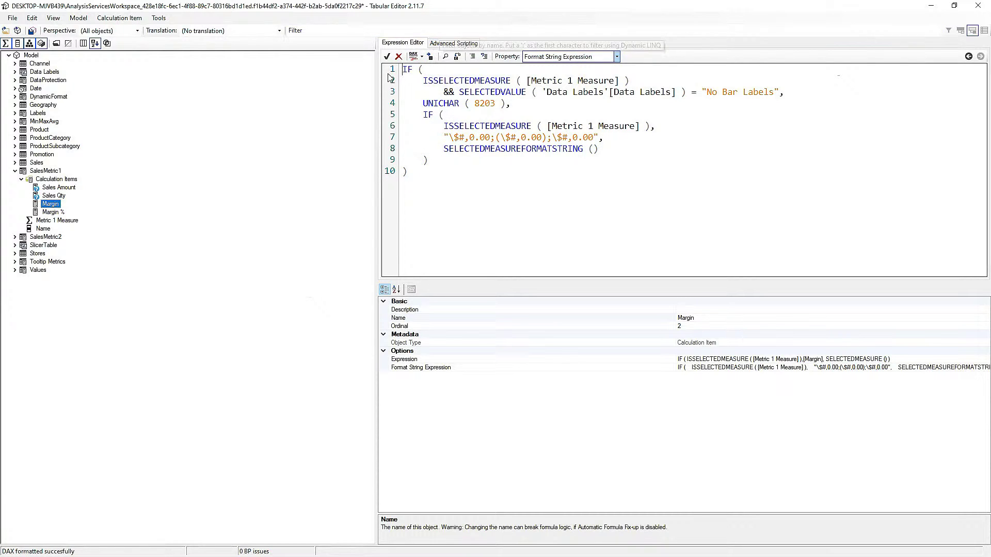
Wrap the format string expression of SalesMetric1's Margin % item in the same "No Bar Labels" UNICHAR ( 8203 ) condition and format the DAX.
click(53, 213)
click(547, 57)
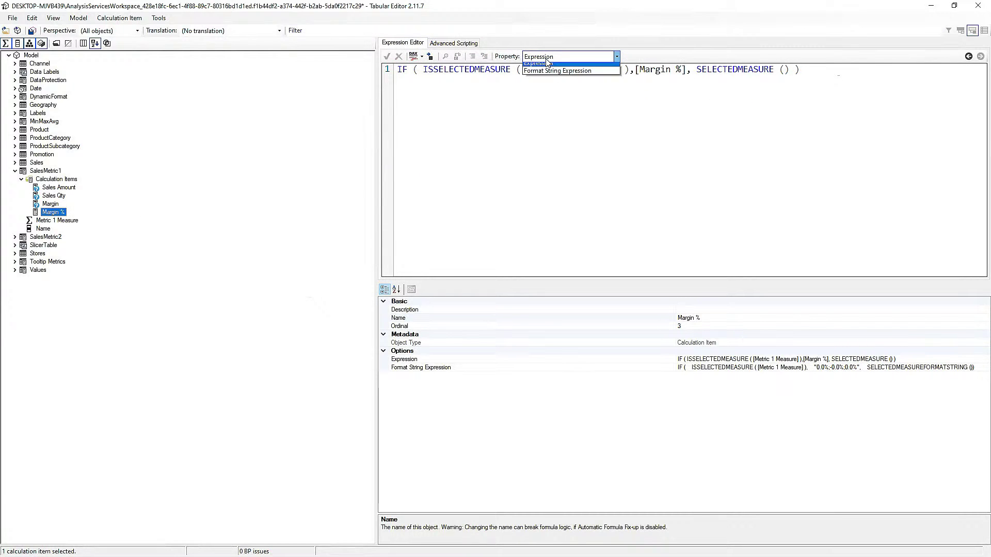
click(558, 71)
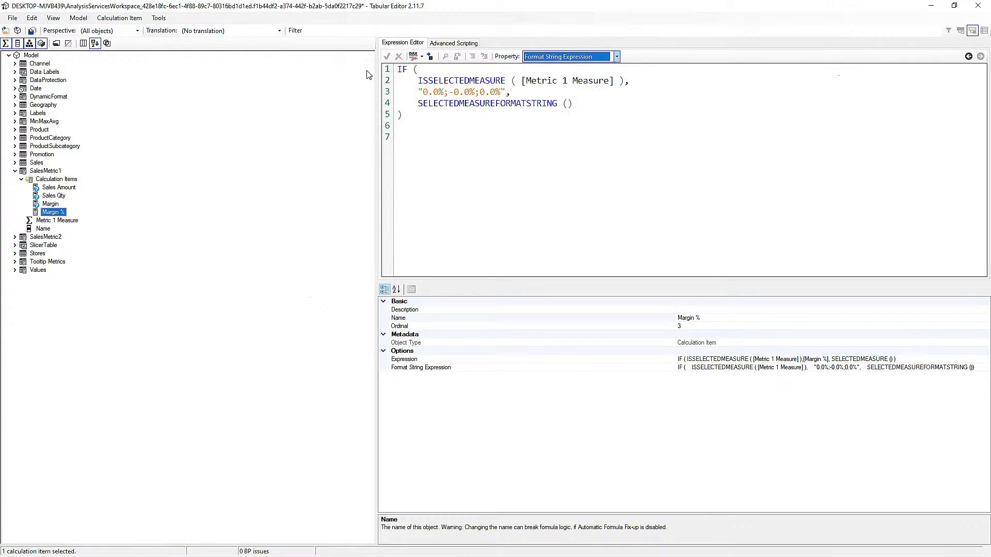
click(400, 68)
key(Return)
key(Return)
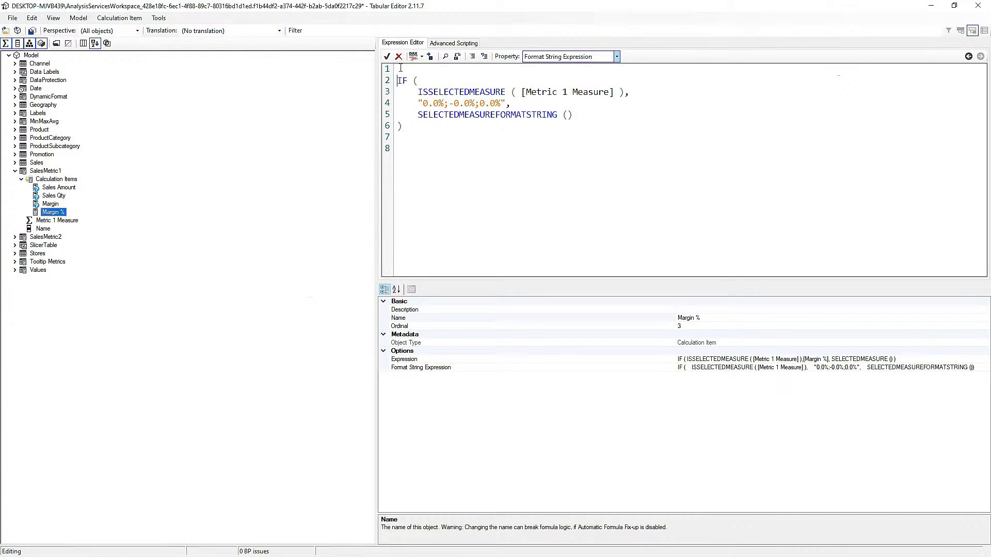
key(Up)
key(Up)
key(ctrl+v)
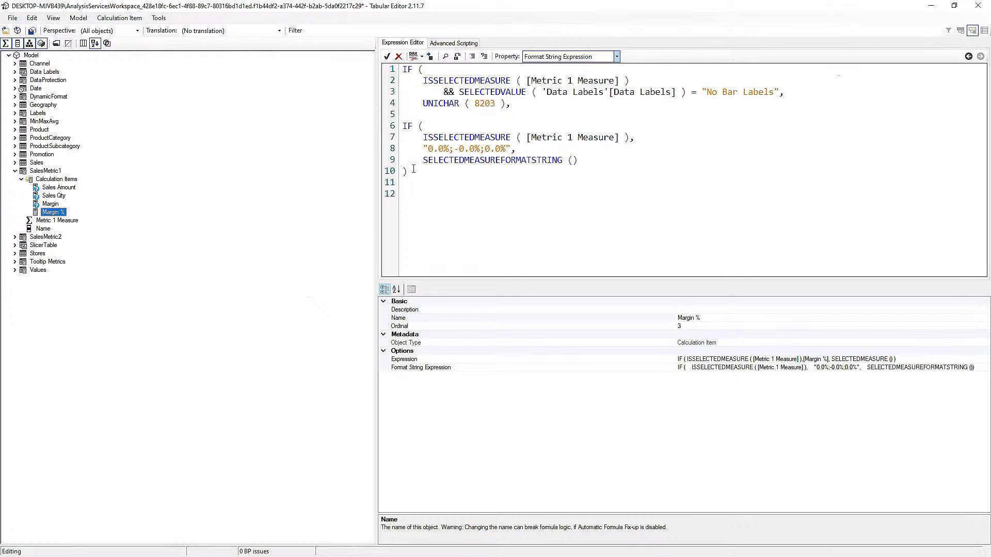
click(413, 56)
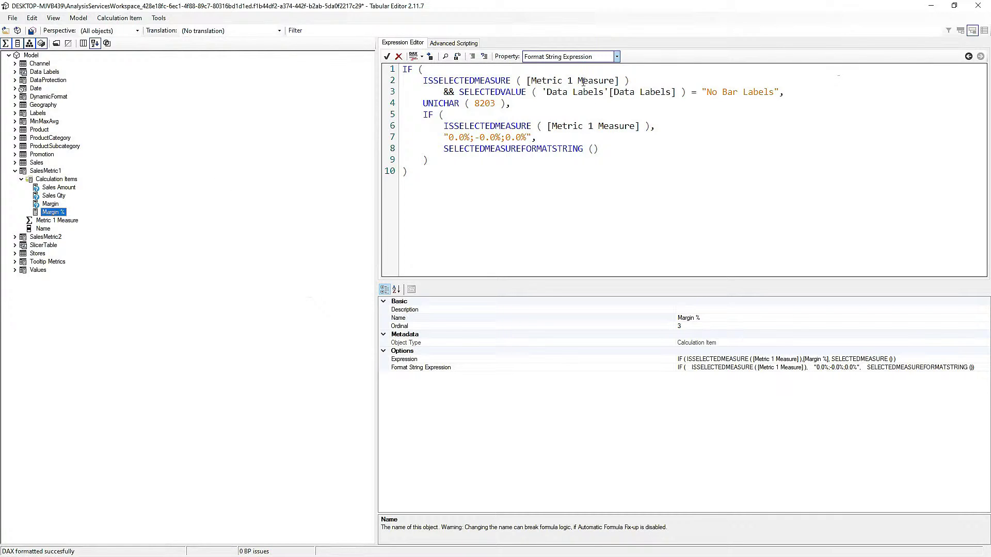
Change the label value in the Margin % format string condition to "No Column Labels" and accept the change.
click(469, 82)
drag(722, 93, 738, 92)
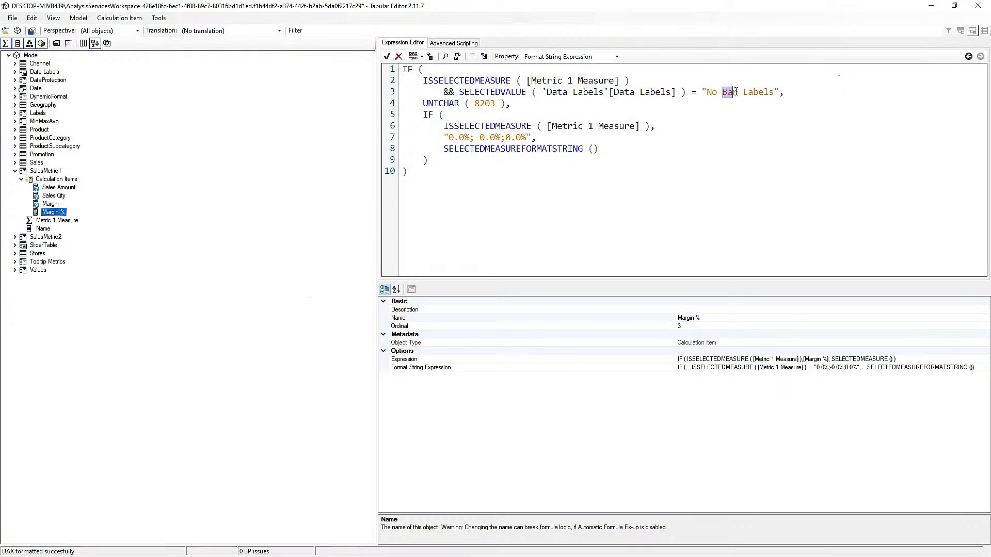
text(Column)
click(386, 56)
Change the label value in the format string expression of SalesMetric1's Sales Amount item to "No Column Labels".
click(48, 189)
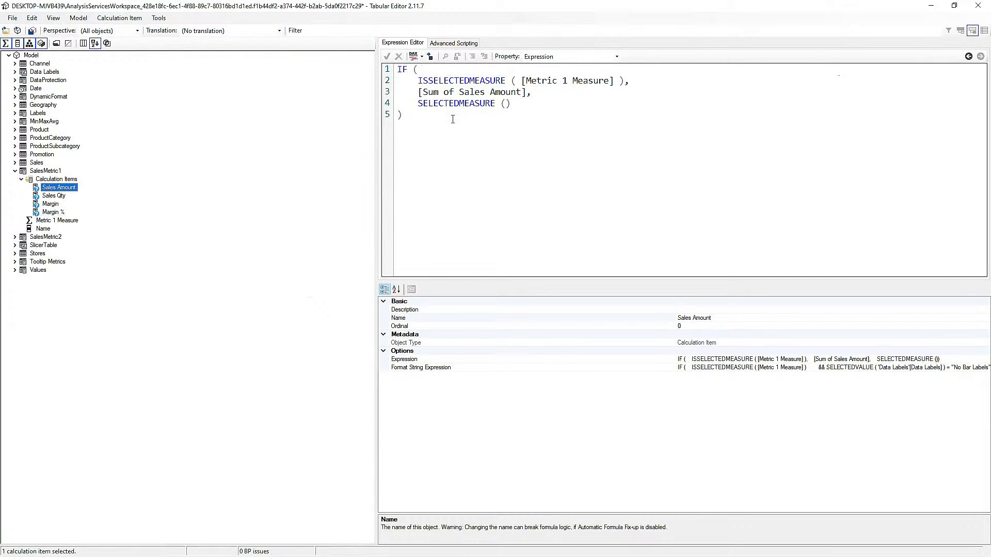
click(547, 58)
click(547, 61)
click(547, 58)
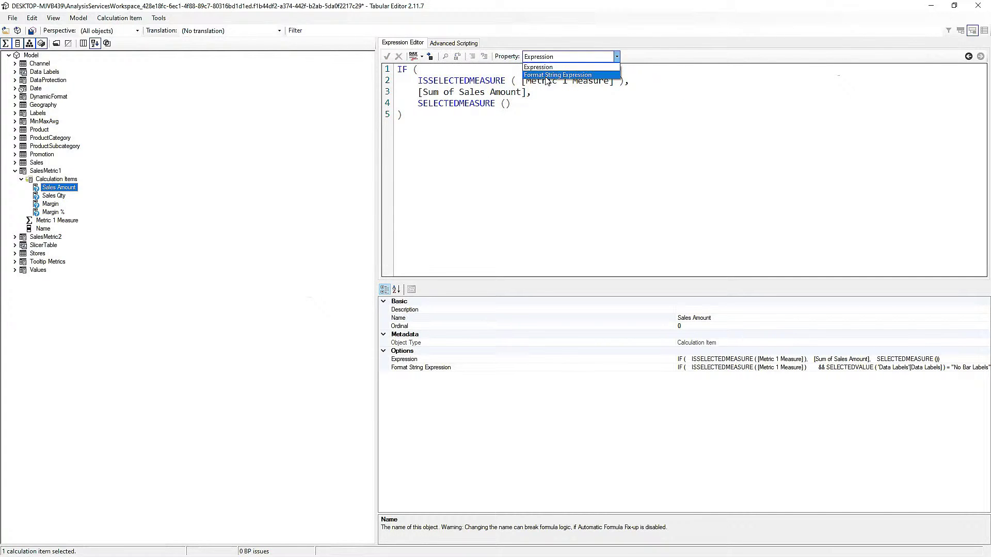
click(568, 73)
drag(721, 92, 737, 92)
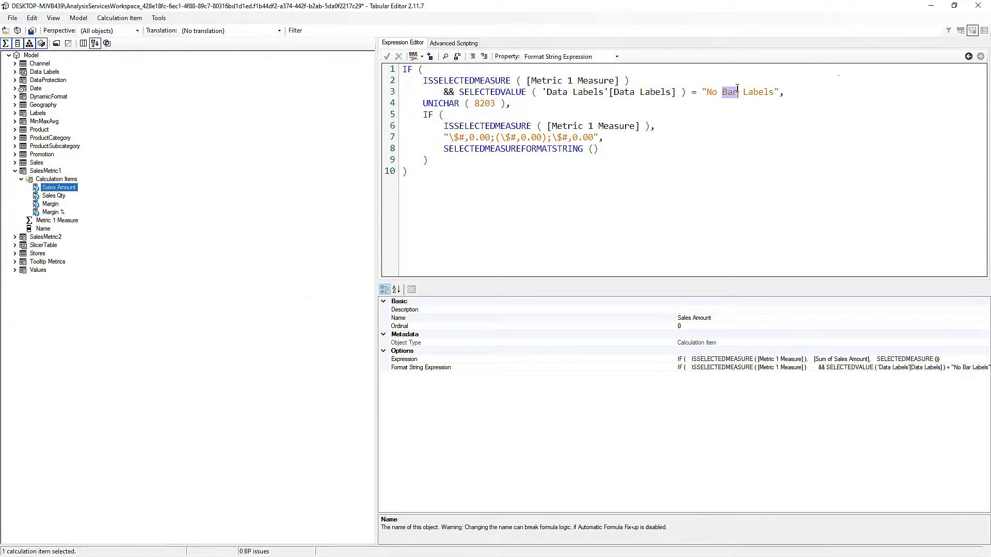
text(Column)
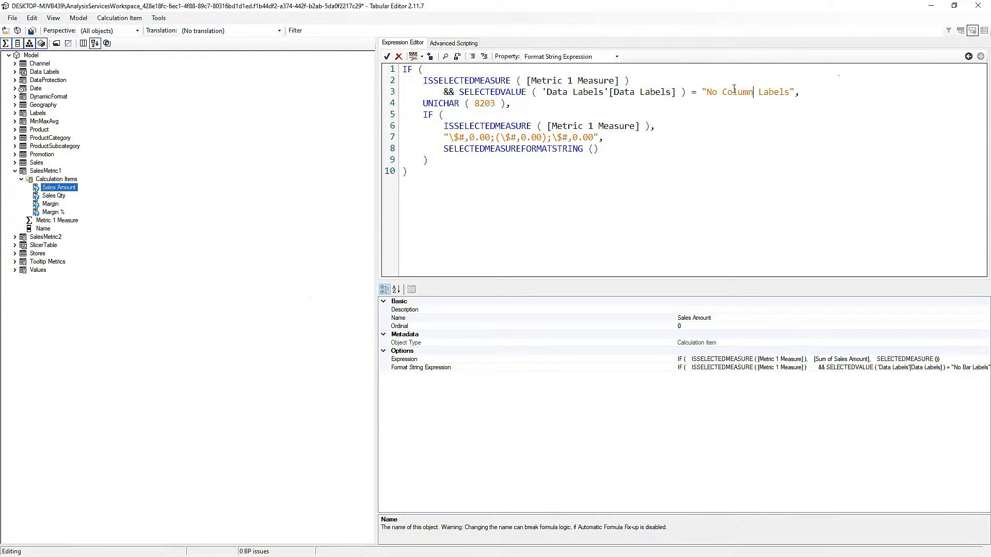
Copy "No Column Labels" and use it to replace the label value in the format string expression of SalesMetric1's Sales Qty item.
drag(708, 92, 790, 92)
key(ctrl+c)
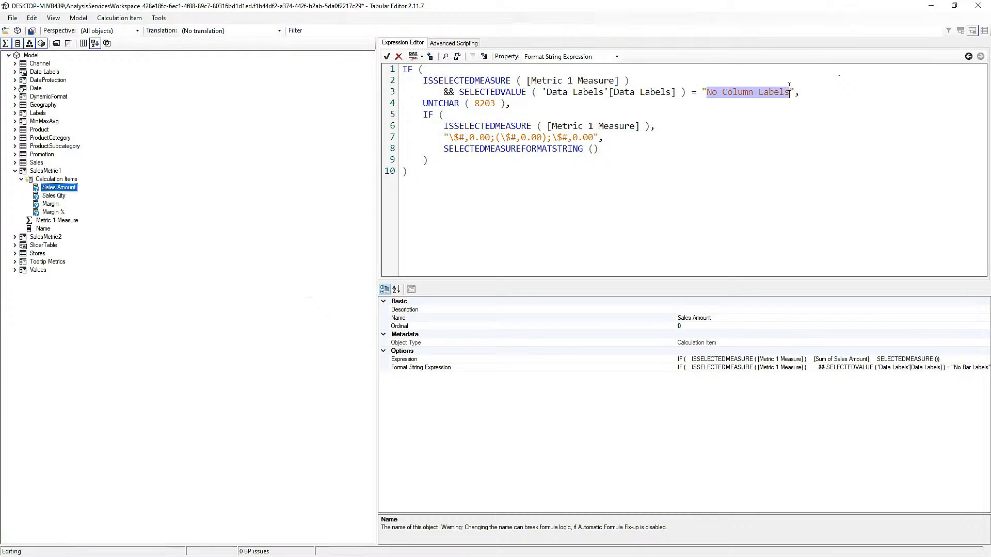
click(54, 195)
click(617, 57)
click(582, 77)
drag(711, 92, 773, 92)
key(ctrl+v)
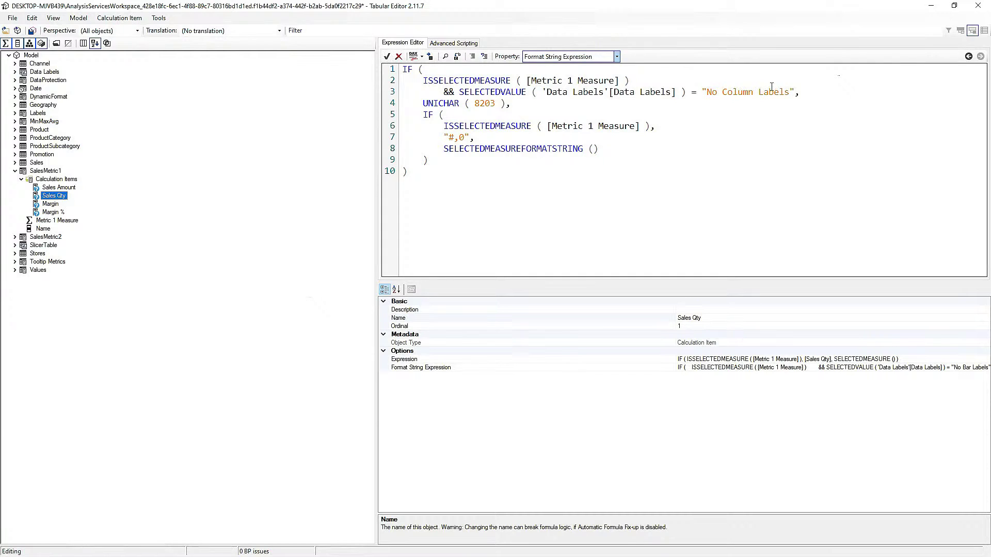
Replace the label value in the format string expression of SalesMetric1's Margin item with "No Column Labels".
click(50, 204)
click(602, 60)
click(581, 77)
drag(707, 92, 774, 92)
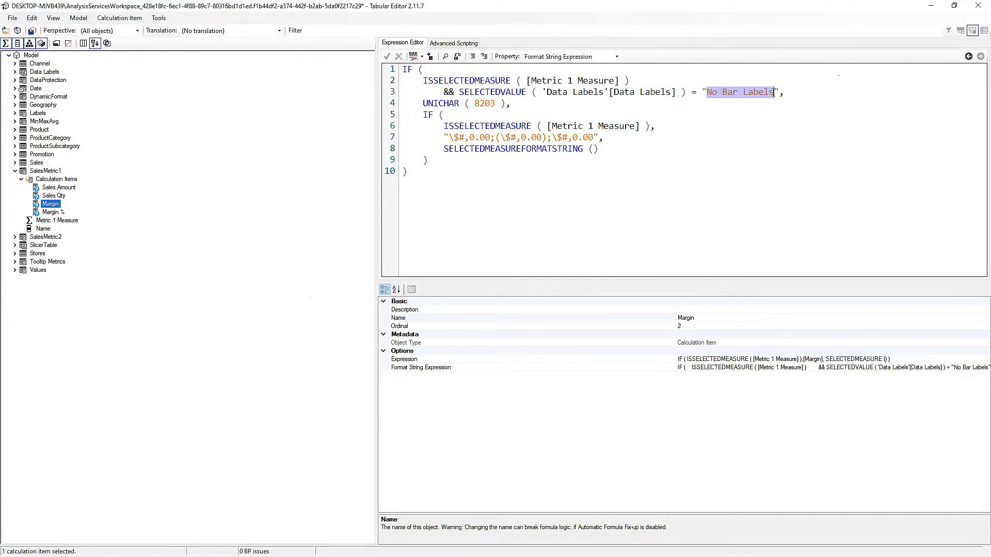
key(ctrl+v)
Copy the opening IF condition, from IF through UNICHAR ( 8203 ), from the format string expression of SalesMetric1's Margin % item.
click(56, 214)
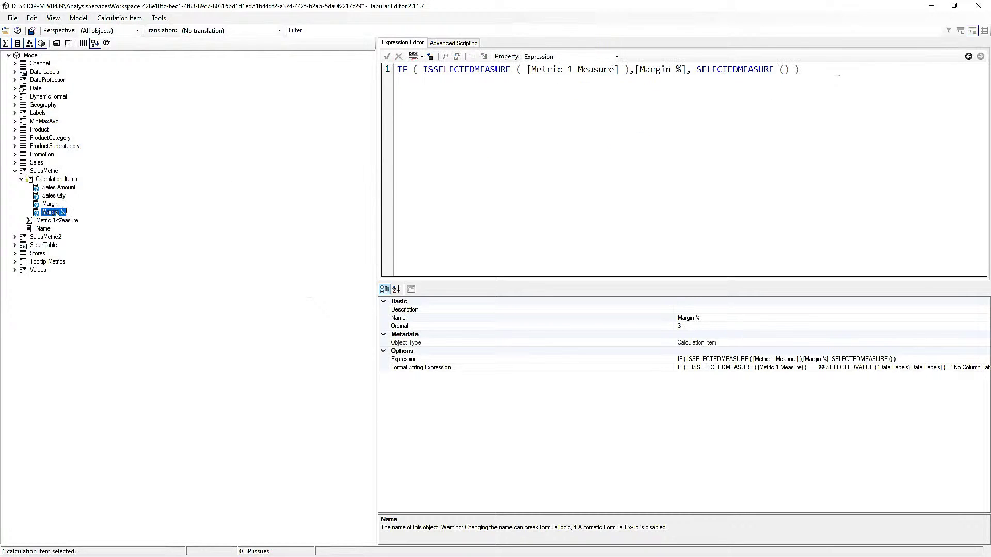
click(552, 57)
click(549, 74)
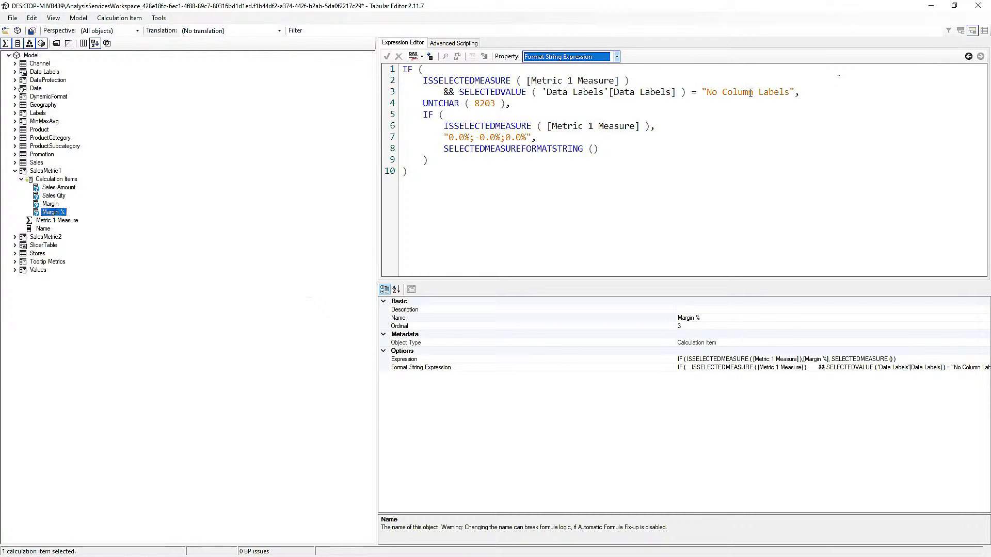
drag(423, 104, 506, 101)
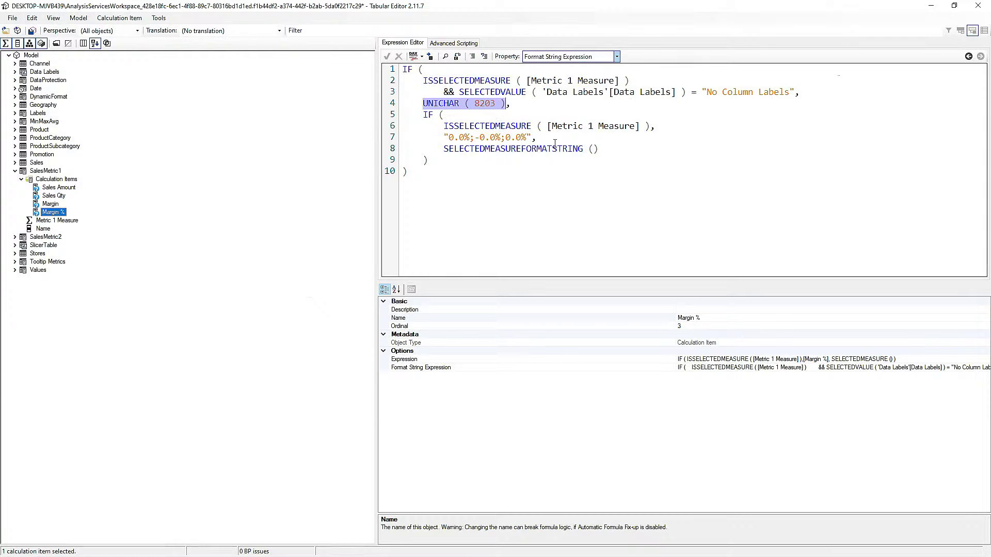
click(413, 56)
click(465, 84)
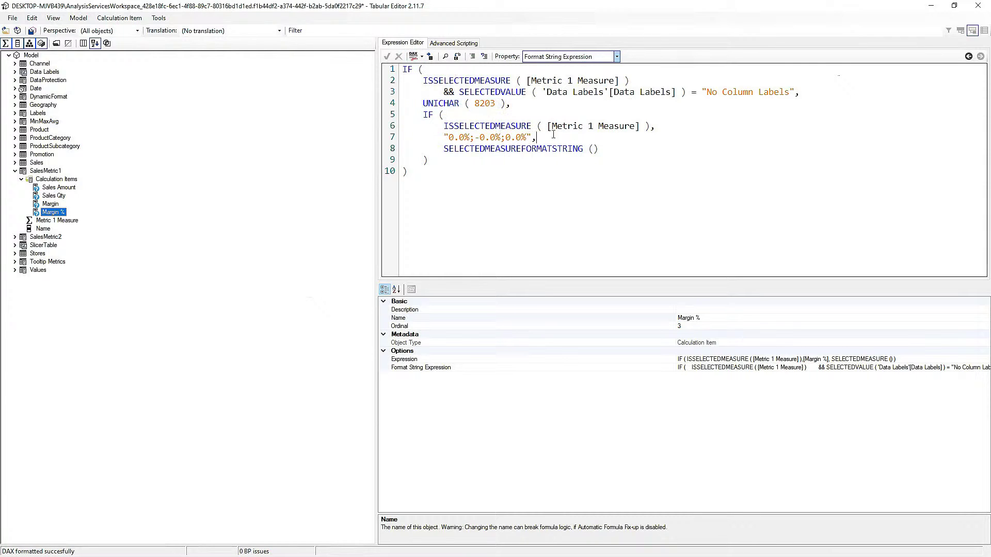
drag(403, 70, 525, 106)
key(ctrl+c)
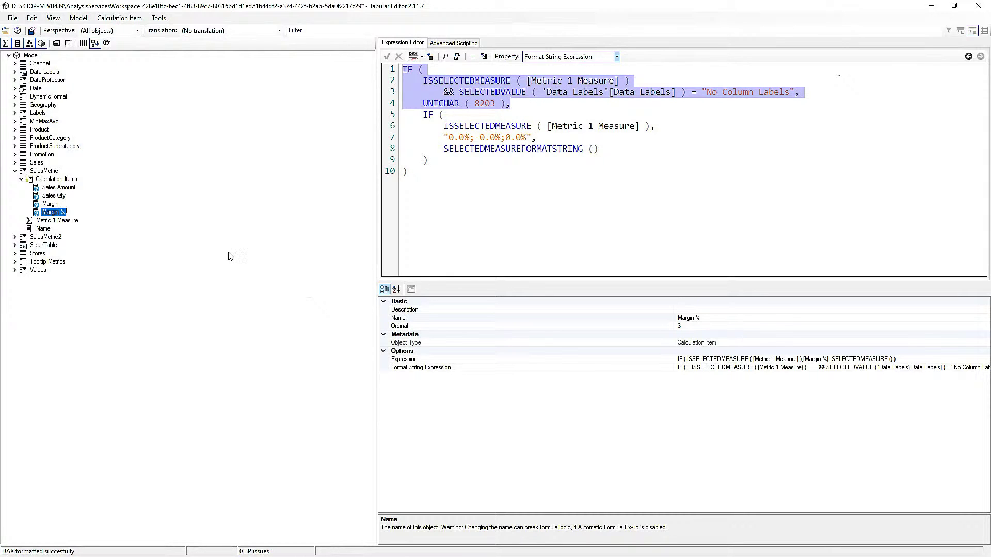
Wrap the format string expression of SalesMetric2's Sales Amount item in the copied "No Column Labels" condition, add the closing parenthesis, and format the DAX.
click(15, 237)
click(59, 254)
click(588, 56)
click(580, 77)
click(398, 72)
key(Return)
key(Return)
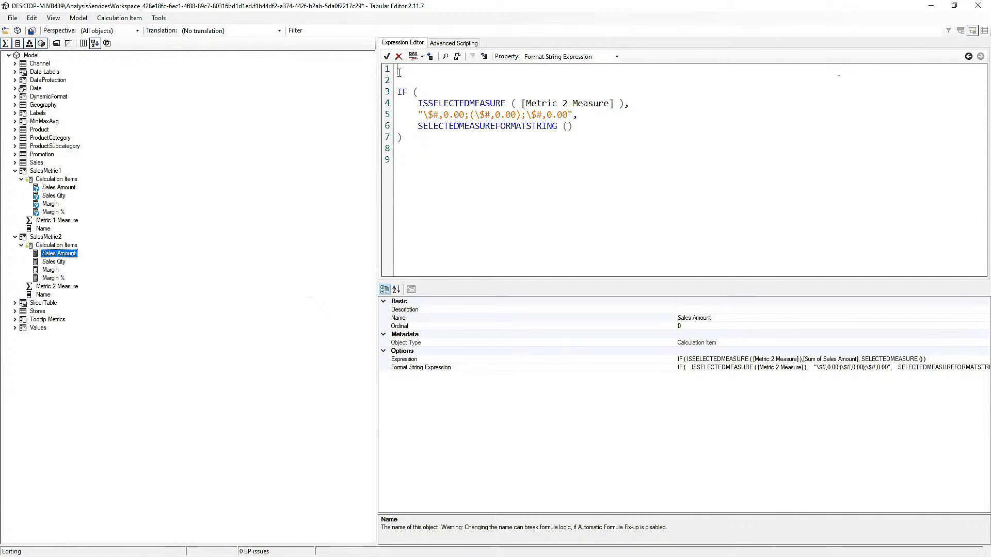
key(ctrl+v)
click(412, 56)
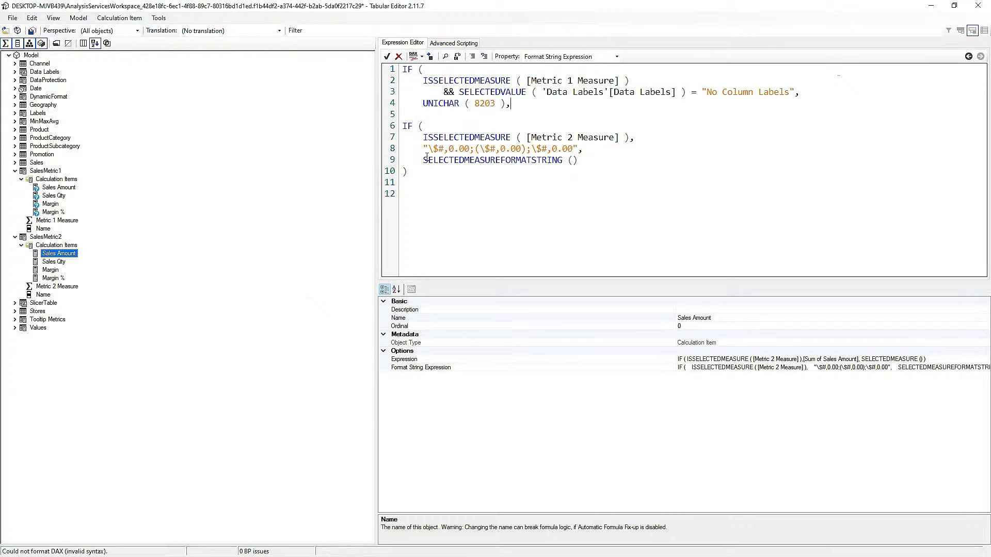
click(415, 177)
text())
click(413, 56)
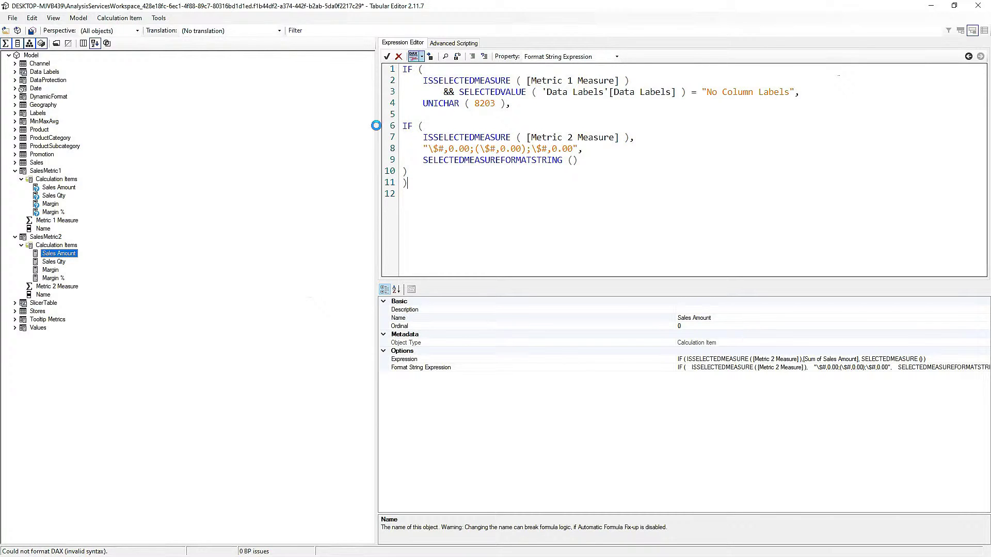
Wrap the format string expression of SalesMetric2's Sales Qty item in the copied "No Column Labels" condition, close the parenthesis, and format the DAX.
click(55, 268)
click(55, 262)
click(560, 58)
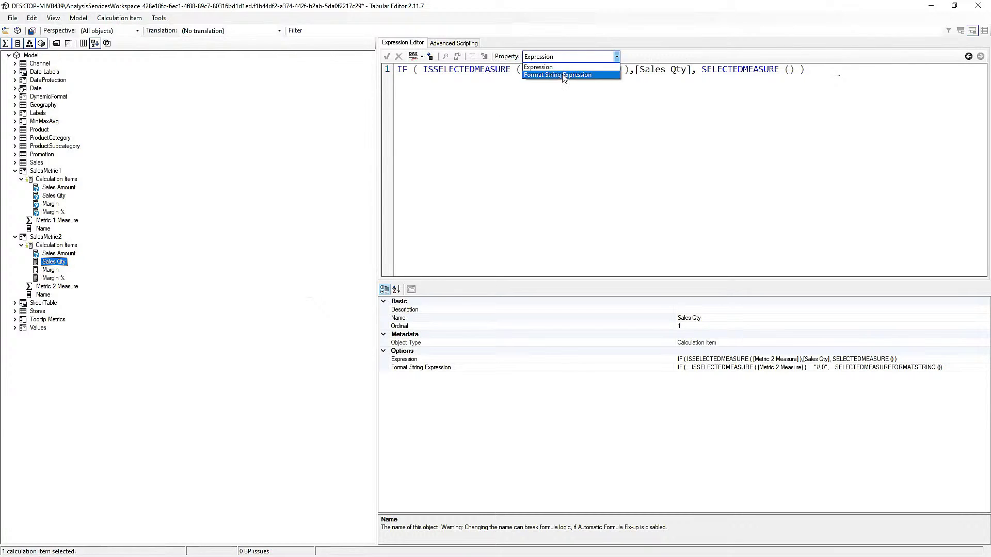
click(547, 72)
click(396, 69)
key(Return)
key(Return)
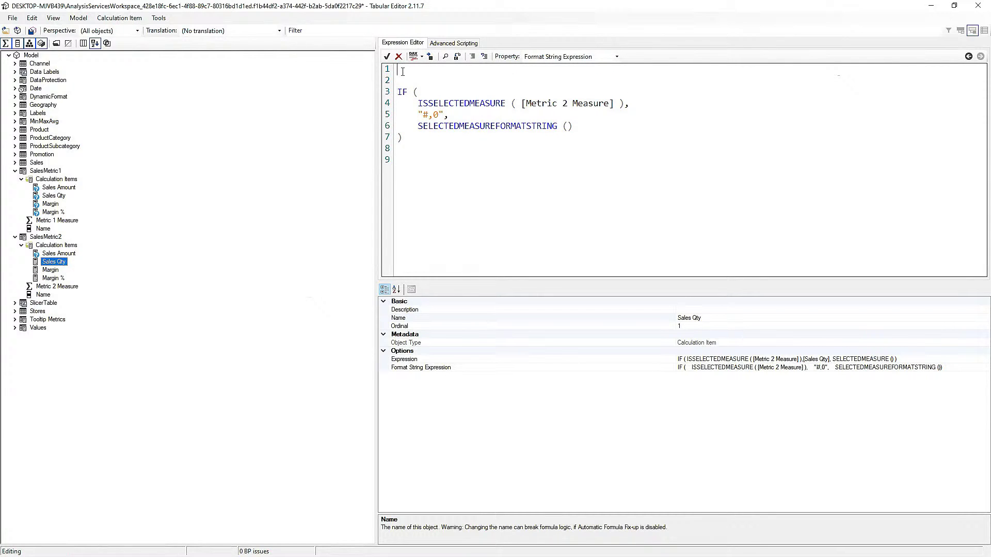
key(ctrl+v)
click(413, 56)
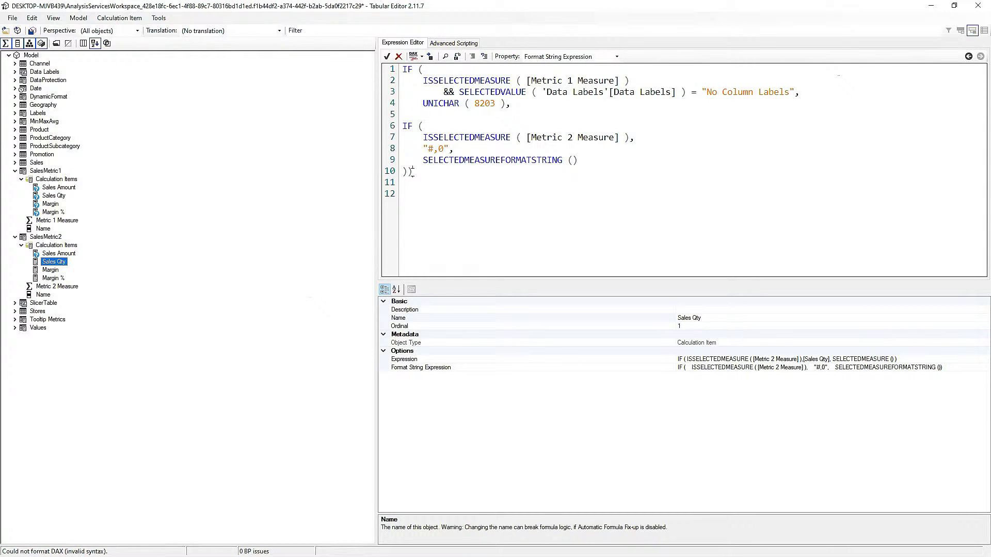
click(413, 56)
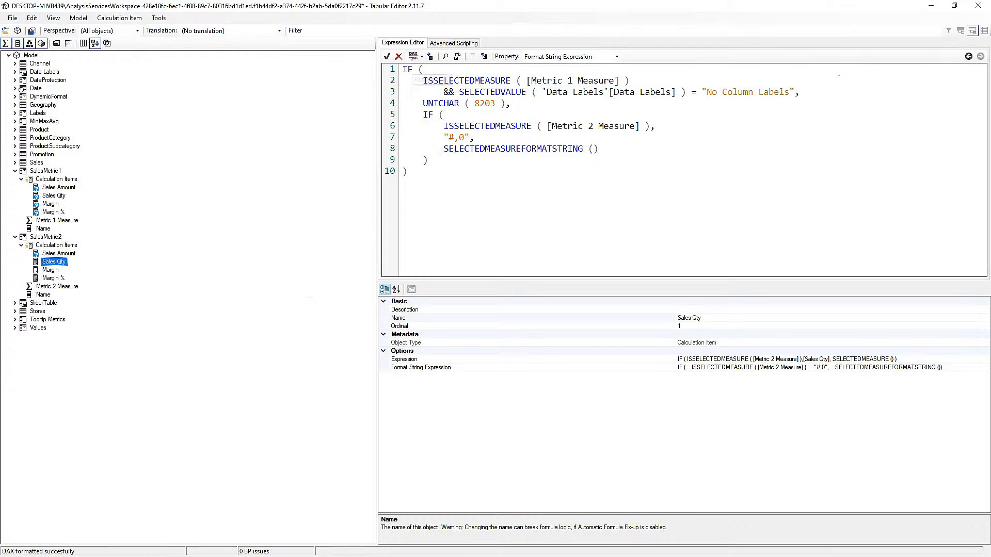
Wrap the format string expression of SalesMetric2's Margin item in the copied "No Column Labels" condition, format the DAX, and accept the change.
click(51, 271)
click(568, 56)
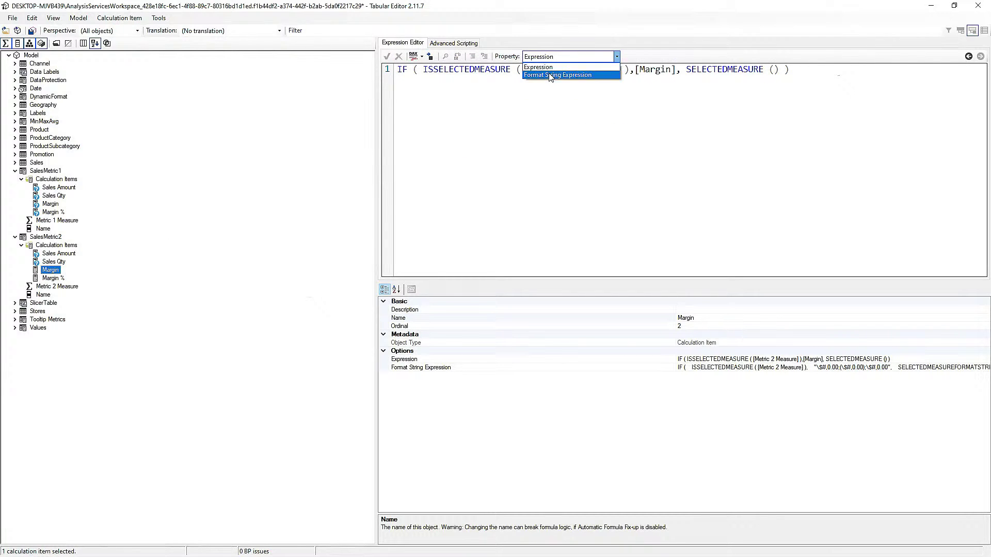
click(557, 71)
click(399, 69)
key(Return)
key(Return)
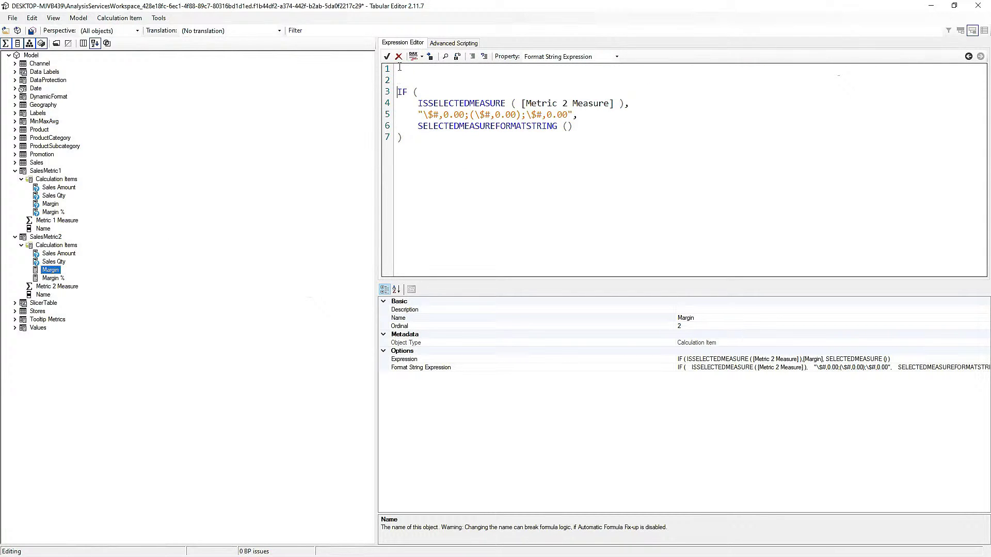
key(ctrl+v)
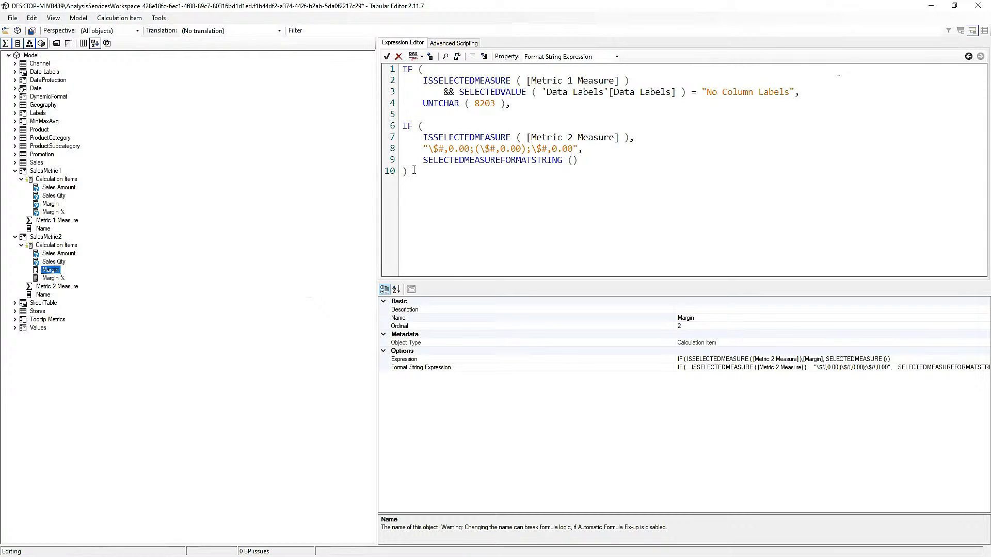
click(416, 56)
click(386, 56)
Wrap the format string expression of SalesMetric2's Margin % item in the copied "No Column Labels" condition, close the parenthesis, and format the DAX.
click(62, 282)
click(568, 56)
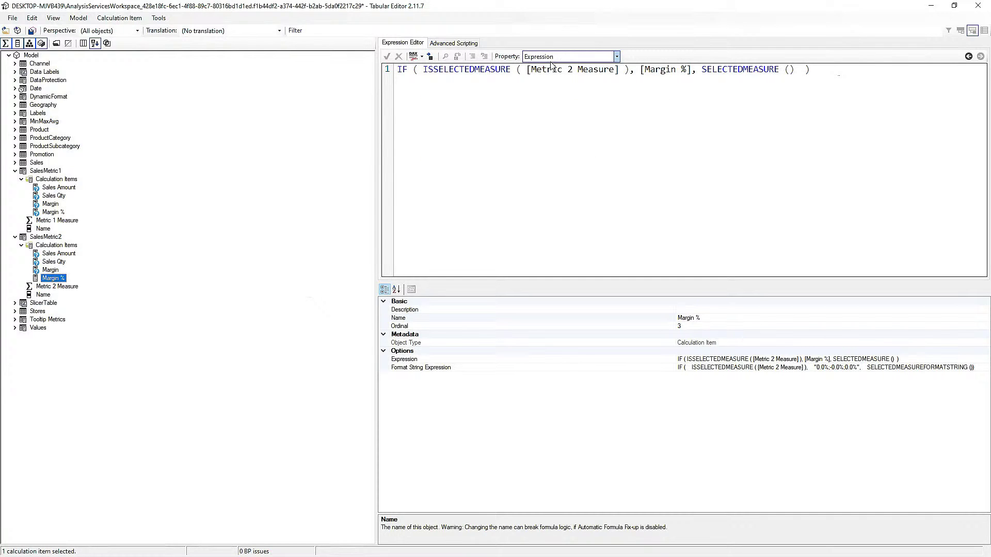
click(557, 70)
click(449, 100)
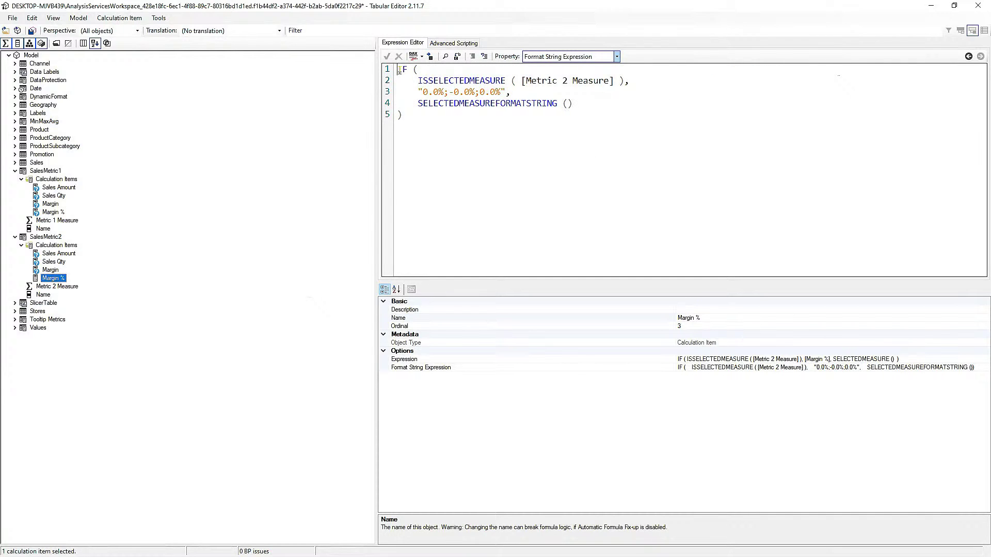
key(Return)
key(Return)
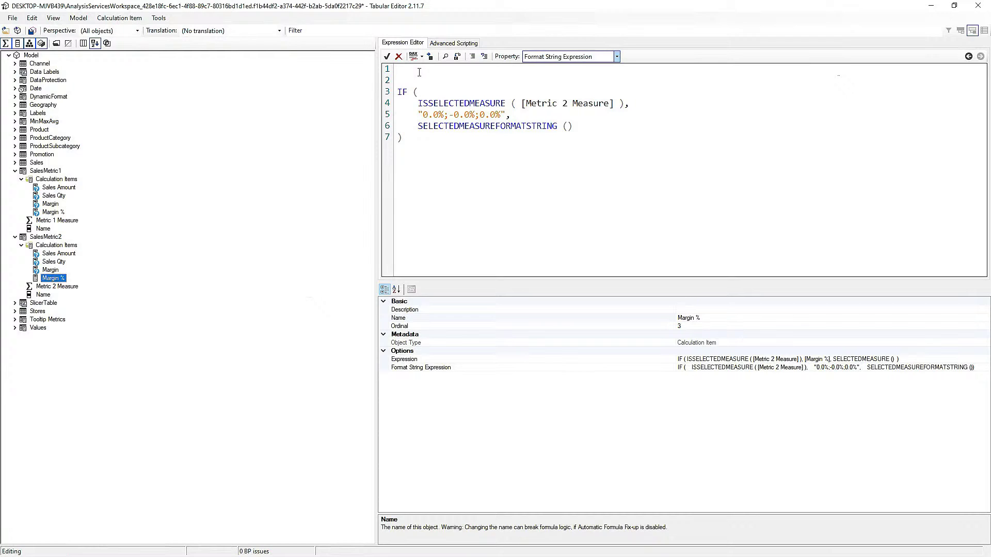
key(ctrl+v)
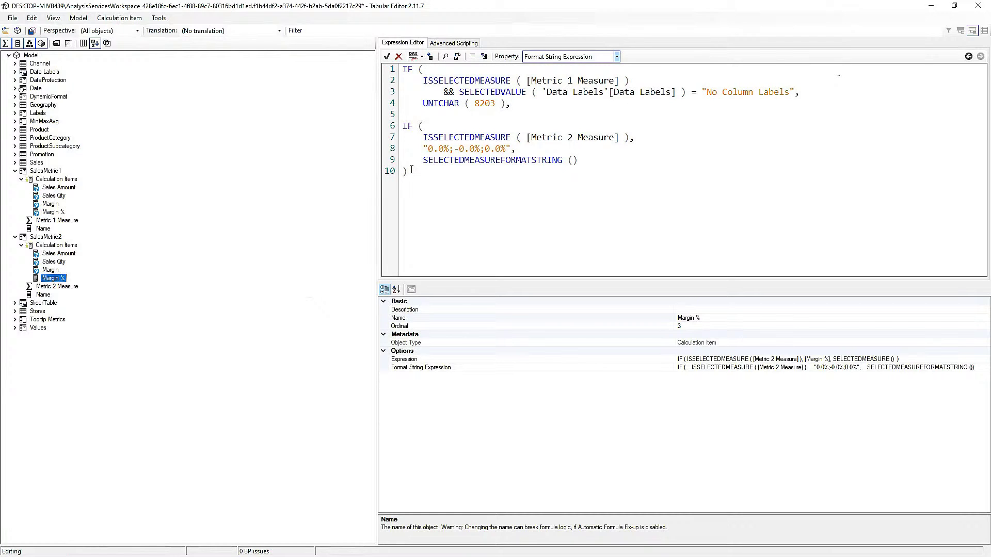
click(413, 56)
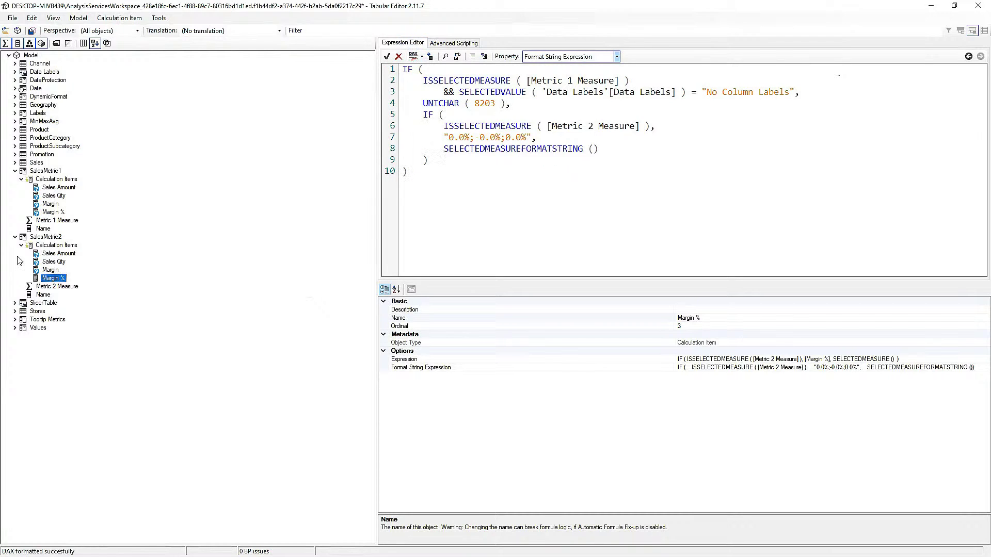
Change the outer ISSELECTEDMEASURE argument to [Metric 2 Measure] in the format string expression of SalesMetric2's Sales Amount item.
click(59, 254)
click(542, 57)
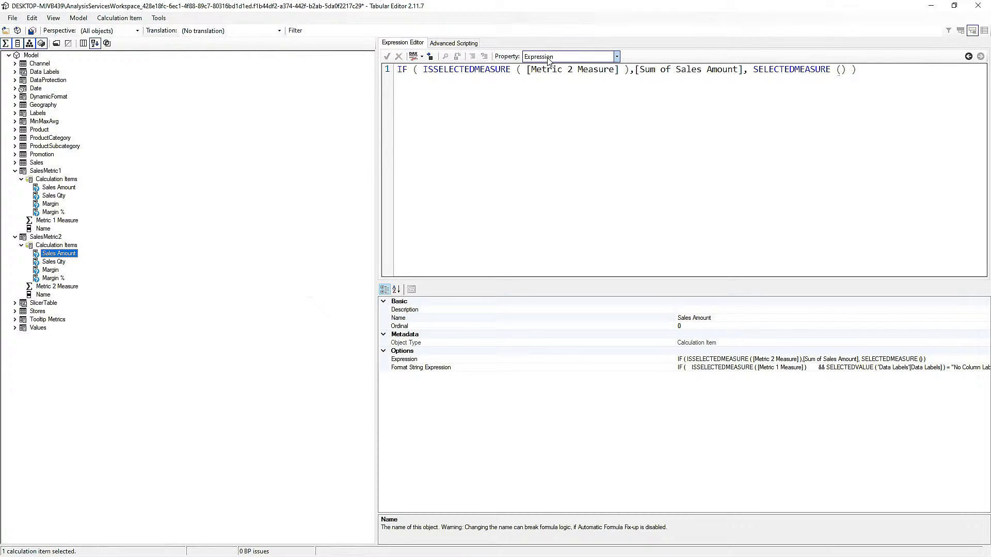
click(551, 77)
double_click(569, 80)
text(2)
Change the outer ISSELECTEDMEASURE argument to [Metric 2 Measure] in the format string expressions of SalesMetric2's Sales Qty and Margin items.
click(54, 262)
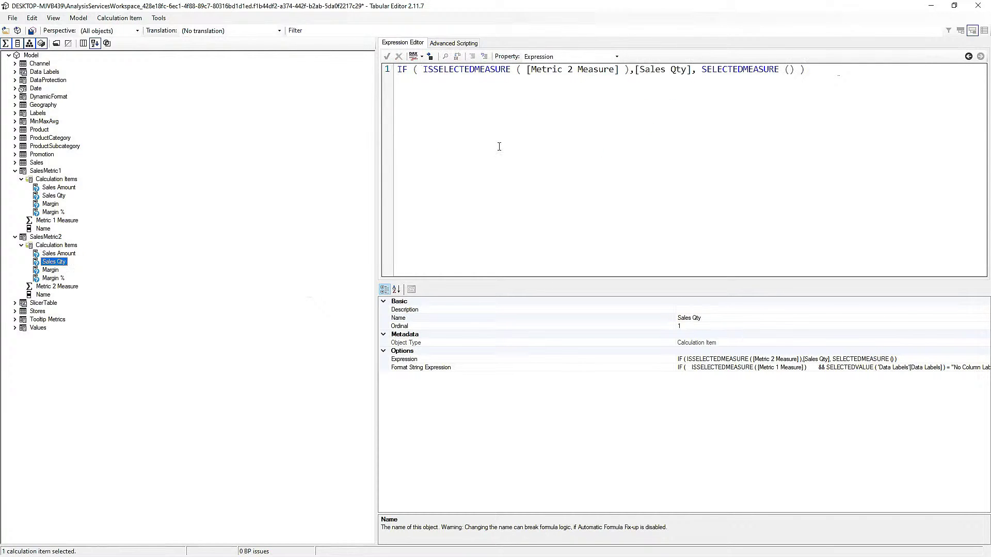
click(568, 56)
click(567, 77)
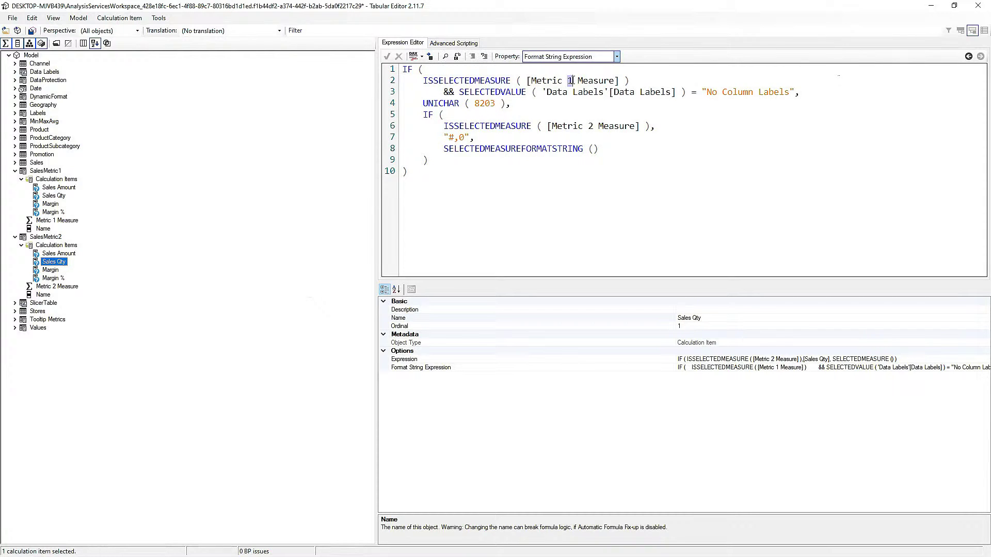
click(56, 270)
click(557, 57)
click(556, 77)
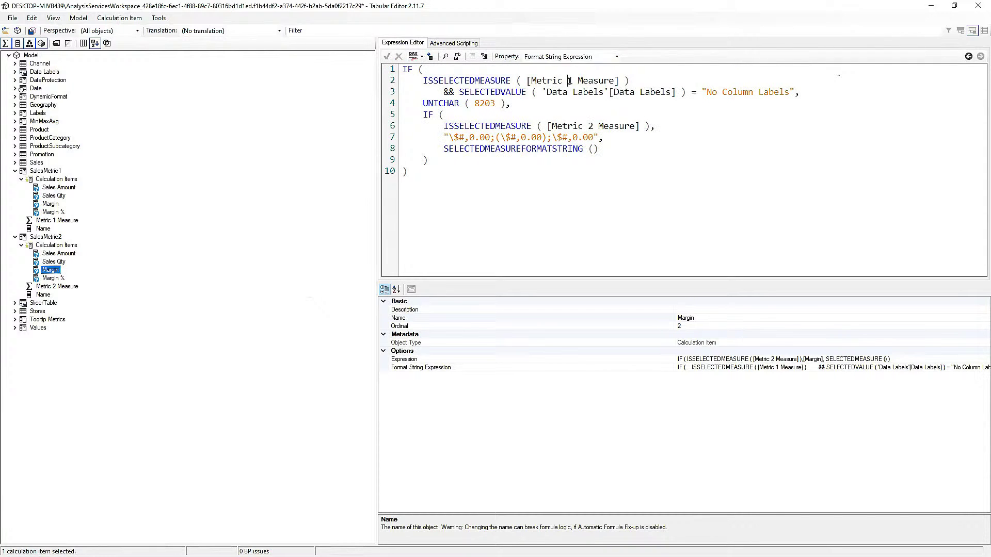
Change the outer condition of SalesMetric2's Margin % format string expression to [Metric 2 Measure], accept it, and save the model changes to the database.
click(53, 279)
click(557, 57)
click(560, 79)
click(573, 81)
key(BackSpace)
text(2)
click(387, 57)
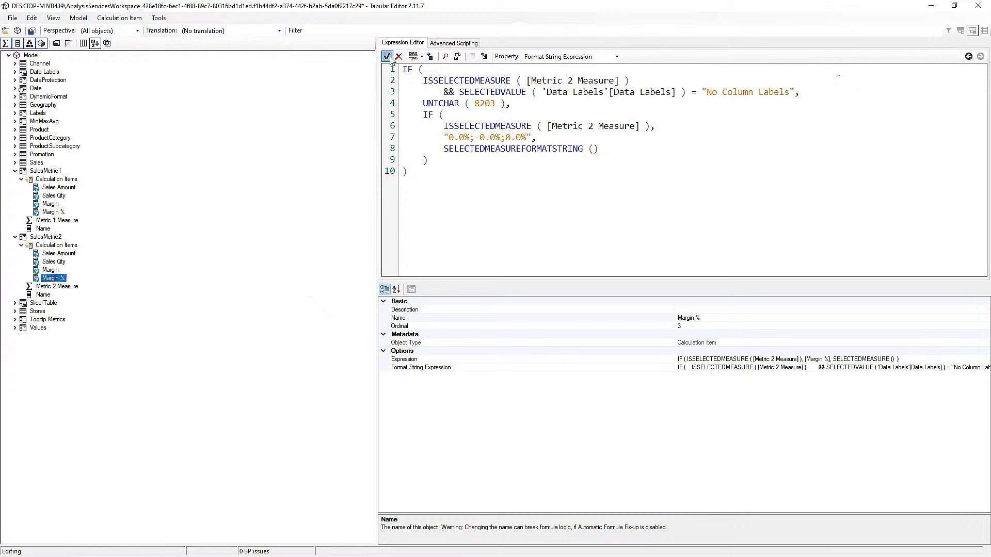
click(32, 31)
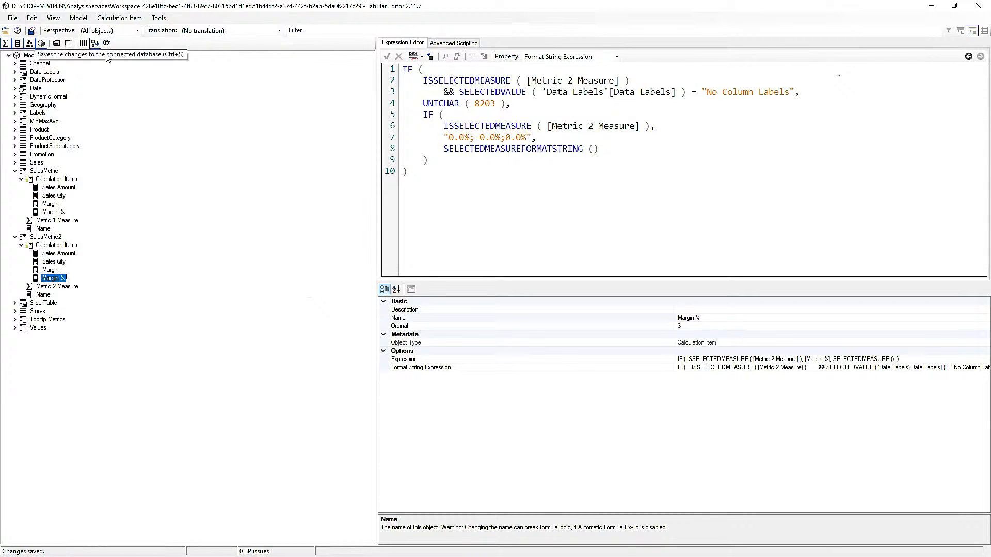
Return to the Power BI report and test the No Column Labels option of the Data Labels slicer, clearing it again.
click(977, 6)
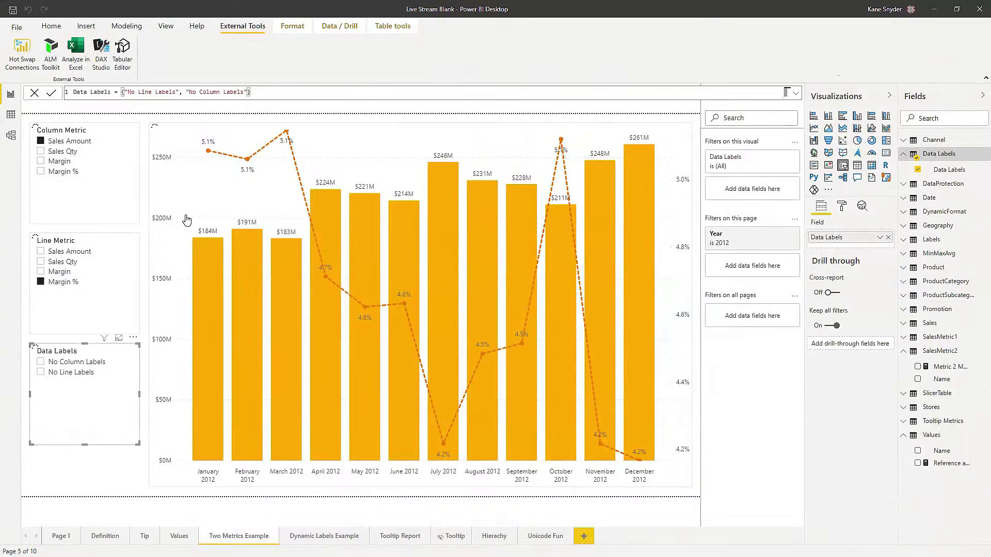
click(41, 367)
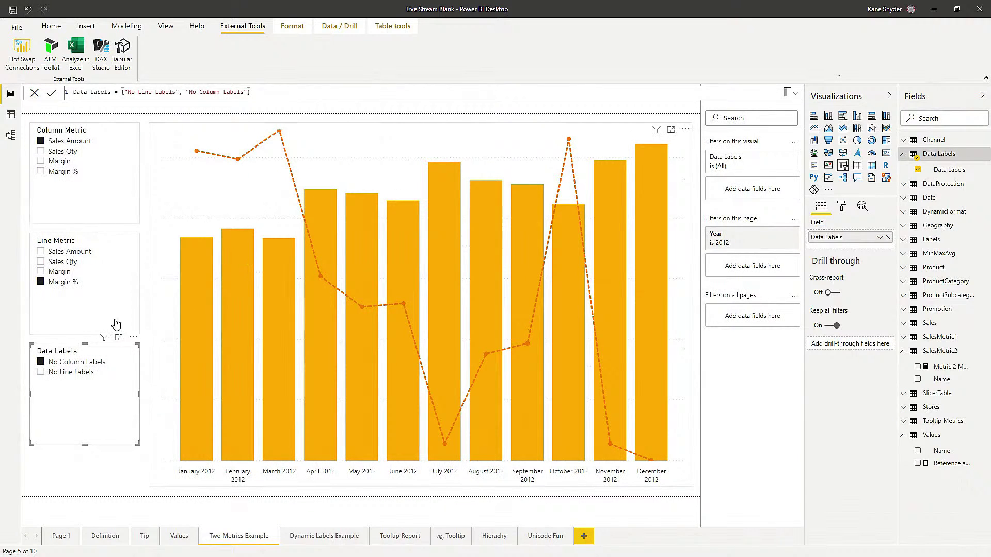
click(40, 364)
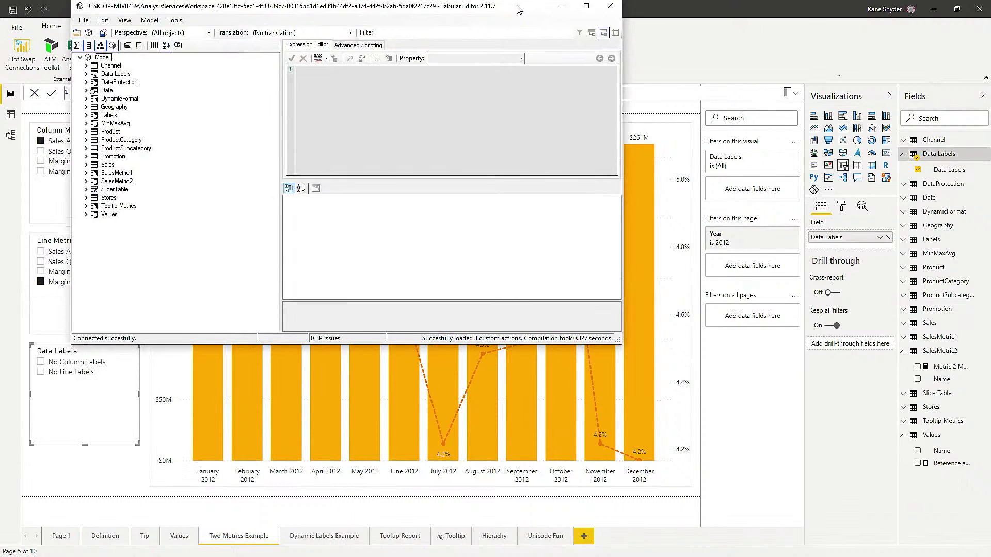
Reopen the model in Tabular Editor and check the format string expression of SalesMetric1's Sales Amount item.
click(587, 8)
click(15, 171)
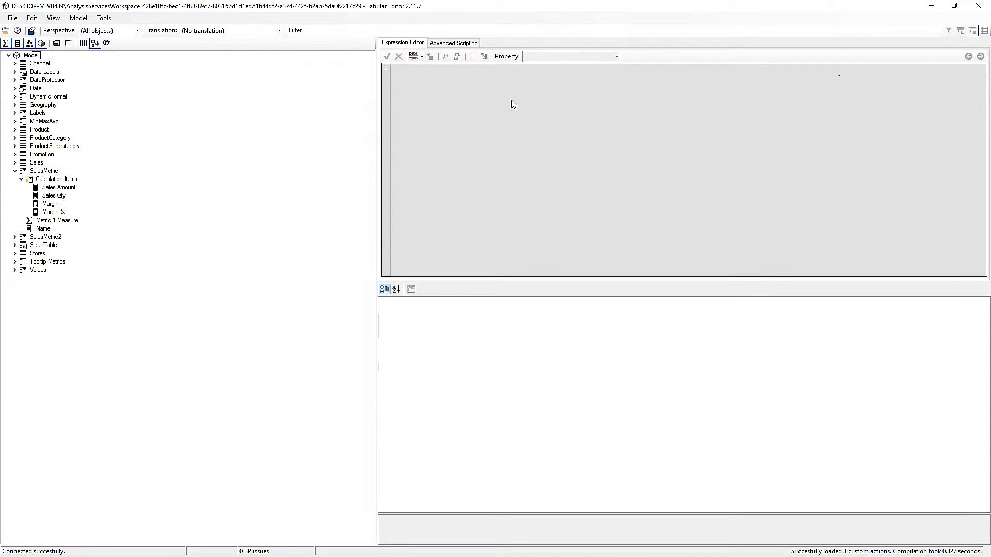
click(60, 188)
click(583, 57)
click(568, 72)
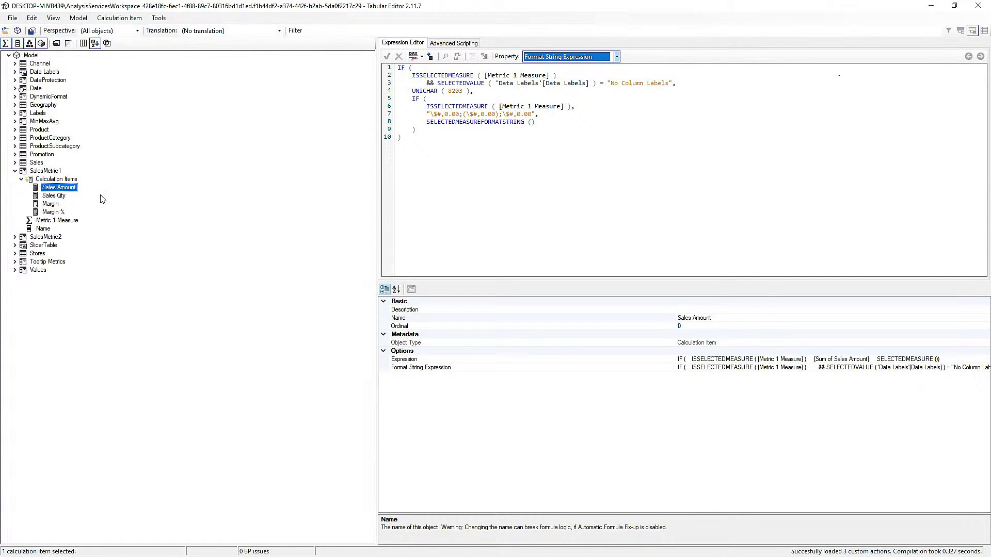
Change the label text in SalesMetric2's Sales Amount format string expression to "No Line Labels" and copy that quoted string.
click(15, 237)
click(49, 253)
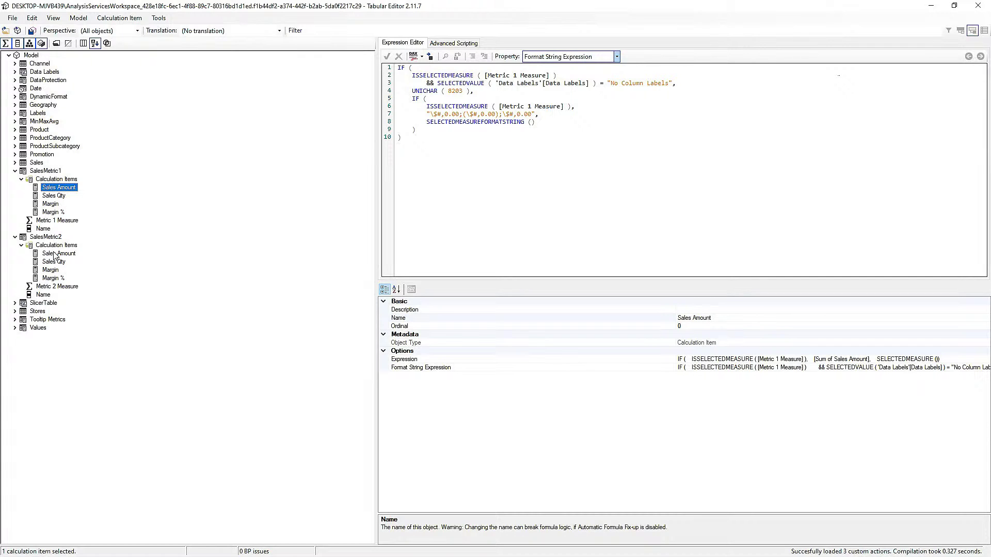
click(574, 57)
click(576, 75)
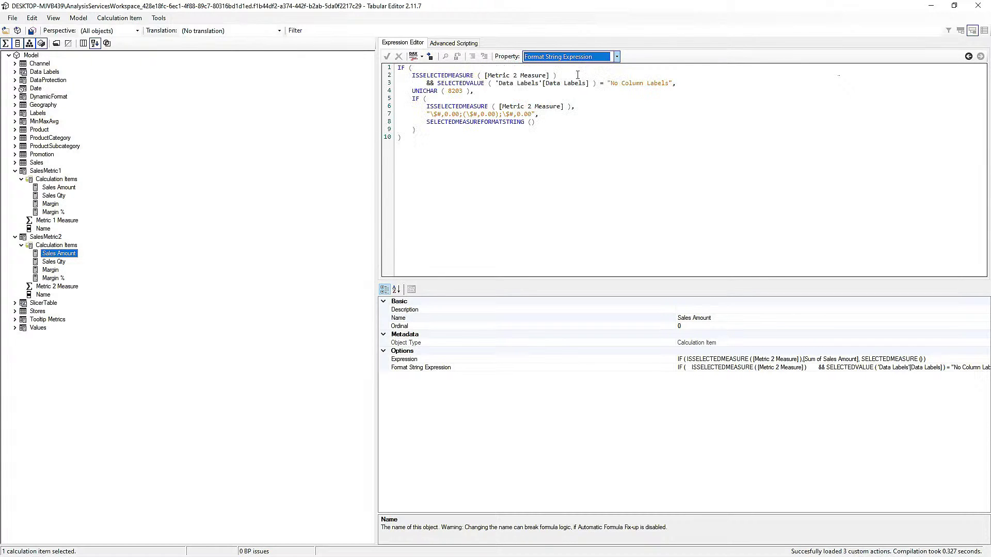
drag(622, 83, 643, 83)
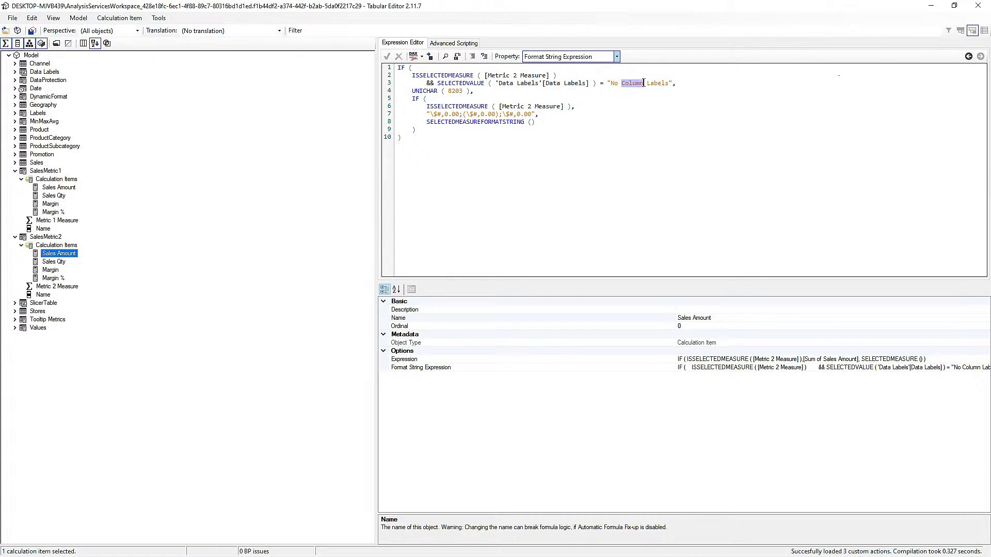
text(Line)
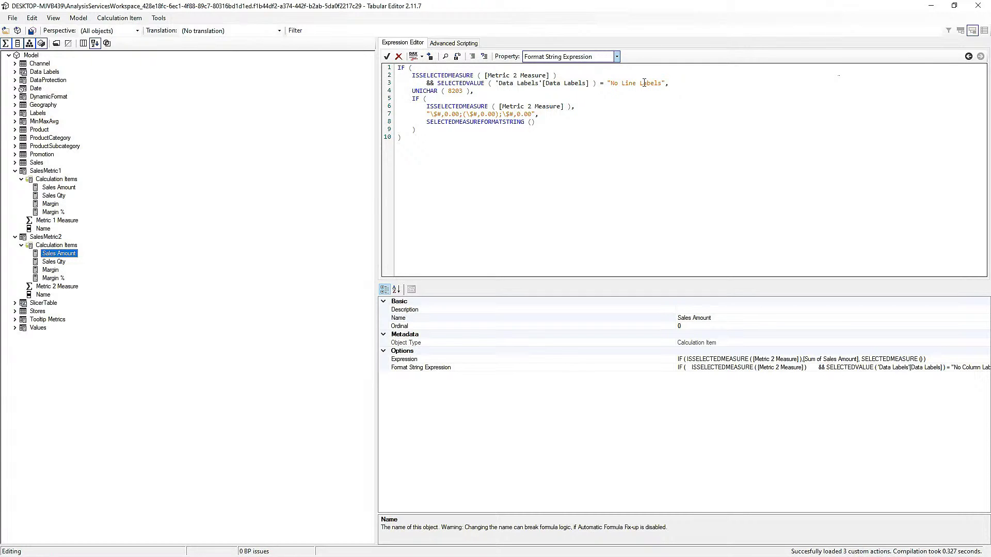
drag(608, 83, 666, 84)
key(ctrl+c)
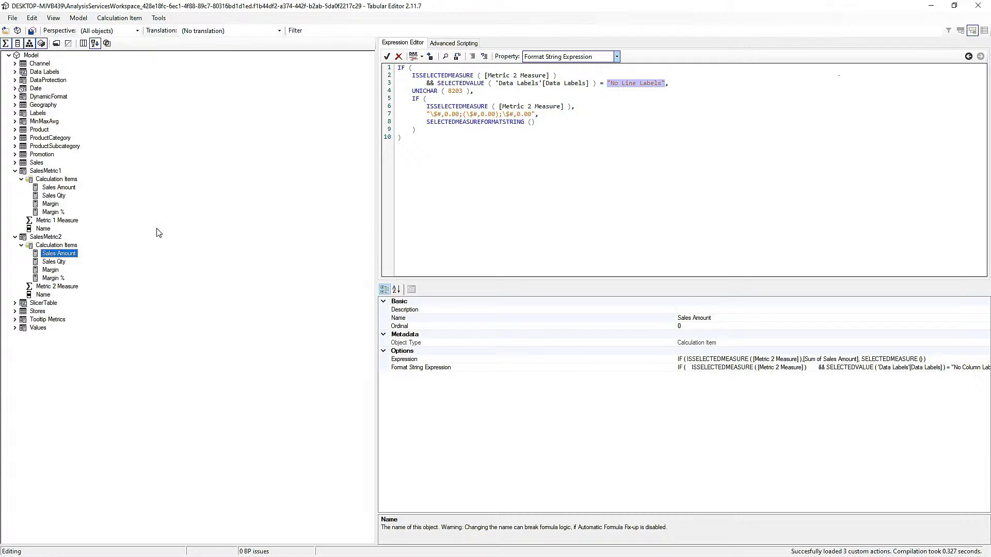
Replace "No Column Labels" with the copied "No Line Labels" in the format string expression of SalesMetric2's Sales Qty item.
click(51, 261)
click(559, 60)
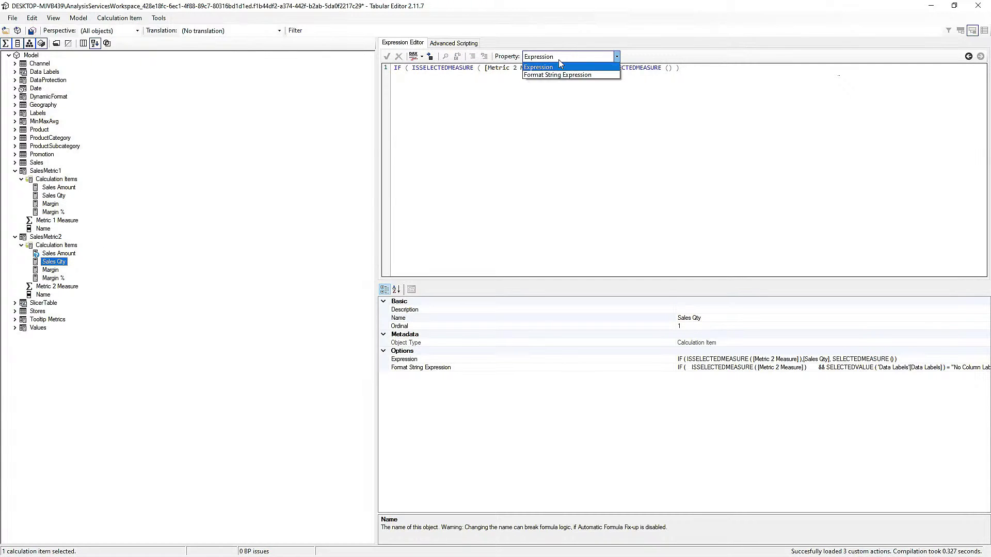
click(561, 72)
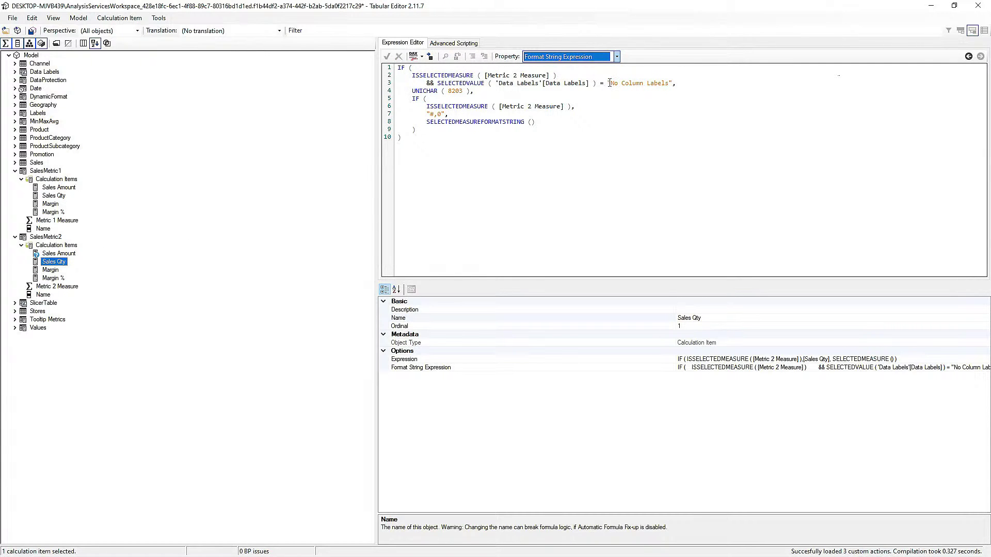
drag(609, 83, 672, 84)
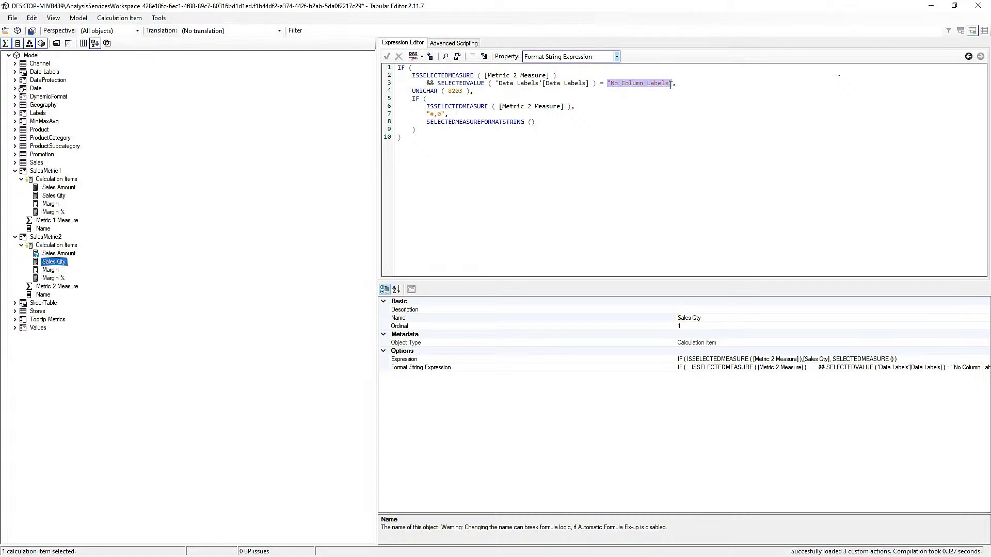
key(ctrl+v)
Replace "No Column Labels" with the copied "No Line Labels" in the format string expression of SalesMetric2's Margin item.
click(48, 270)
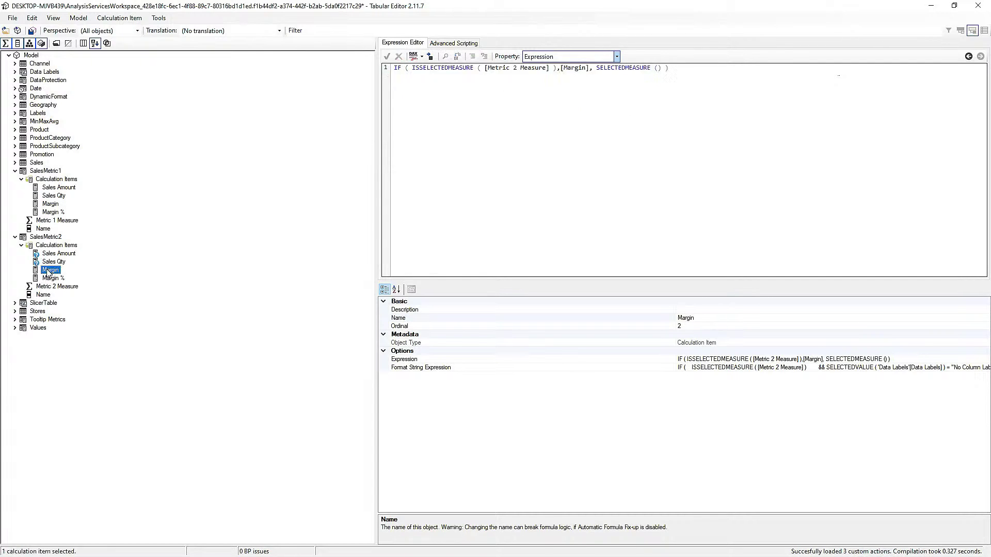
click(589, 60)
click(568, 68)
drag(608, 83, 674, 83)
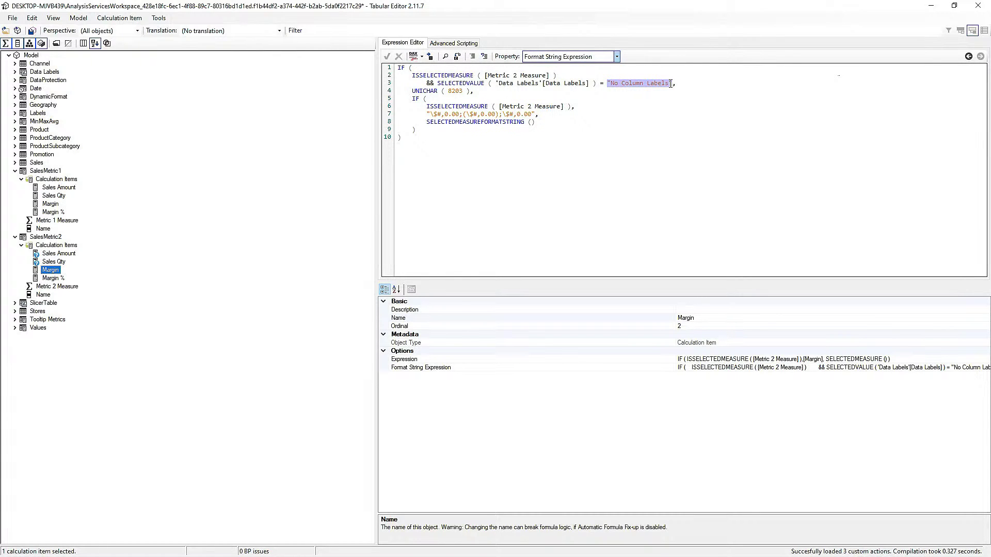
Replace "No Column Labels" with "No Line Labels" in SalesMetric2's Margin % format string expression, accept it, and save the changes to the database.
click(50, 279)
click(550, 56)
click(558, 72)
drag(608, 83, 674, 84)
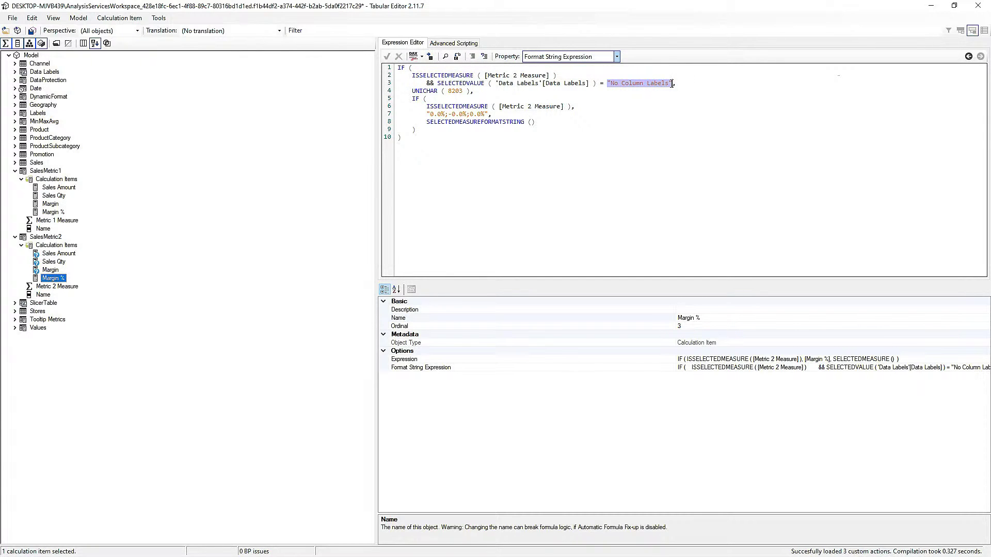
key(ctrl+v)
click(387, 56)
click(30, 33)
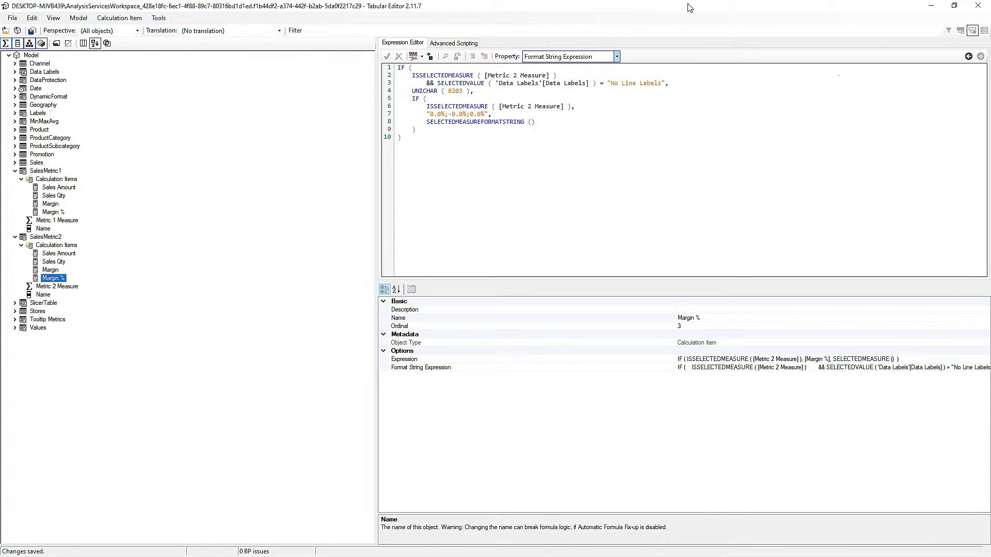
Return to the Power BI report and test the Data Labels slicer with No Column Labels and No Line Labels in turn, clearing each selection.
click(977, 6)
click(41, 362)
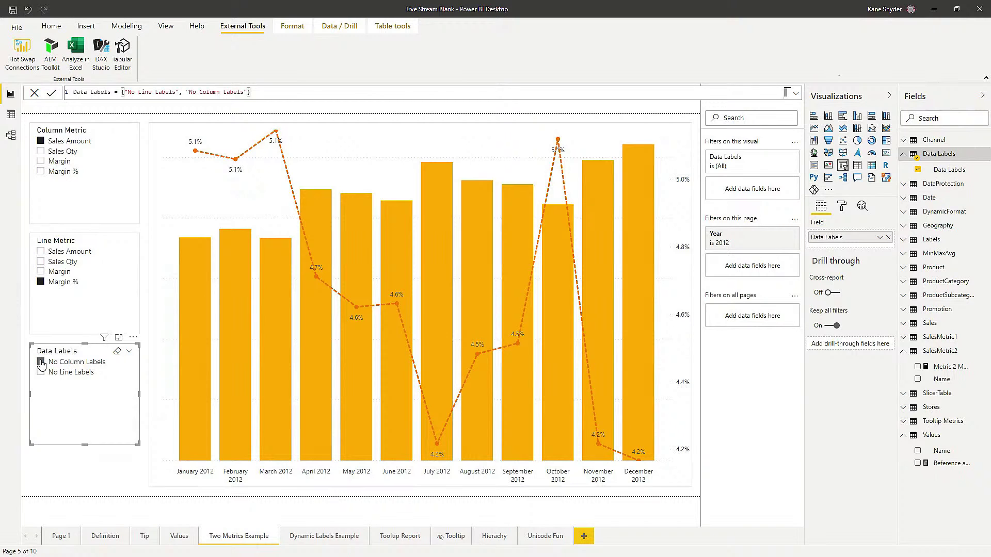
click(41, 363)
click(41, 373)
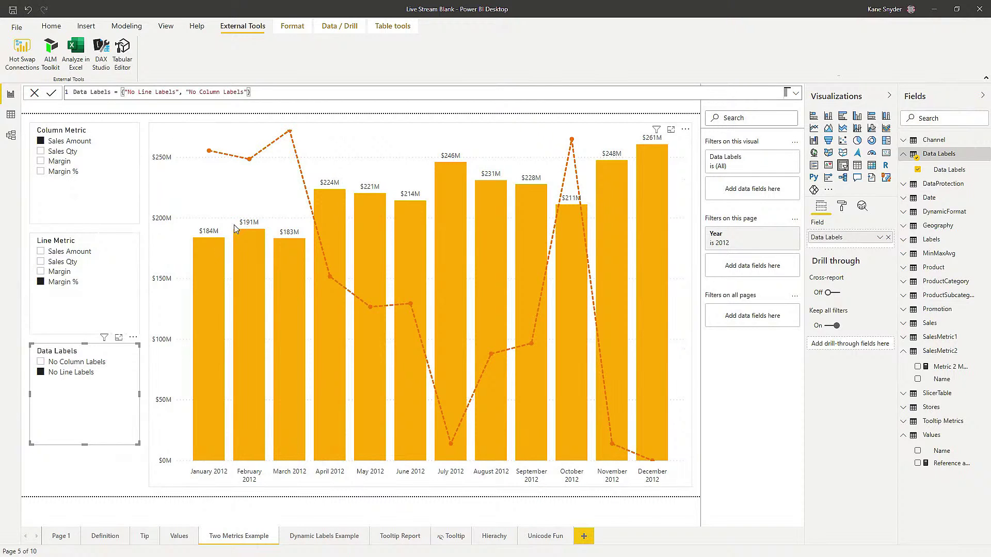
click(40, 373)
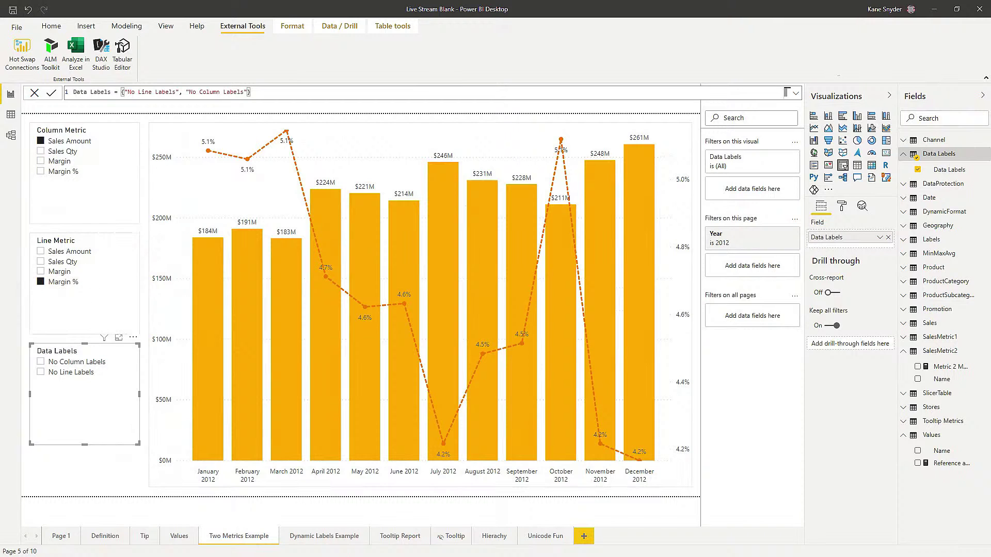
Switch to the Live Stream Complete report, open its model in Tabular Editor, and list the calculation items of SalesMetric1.
key(alt+Tab)
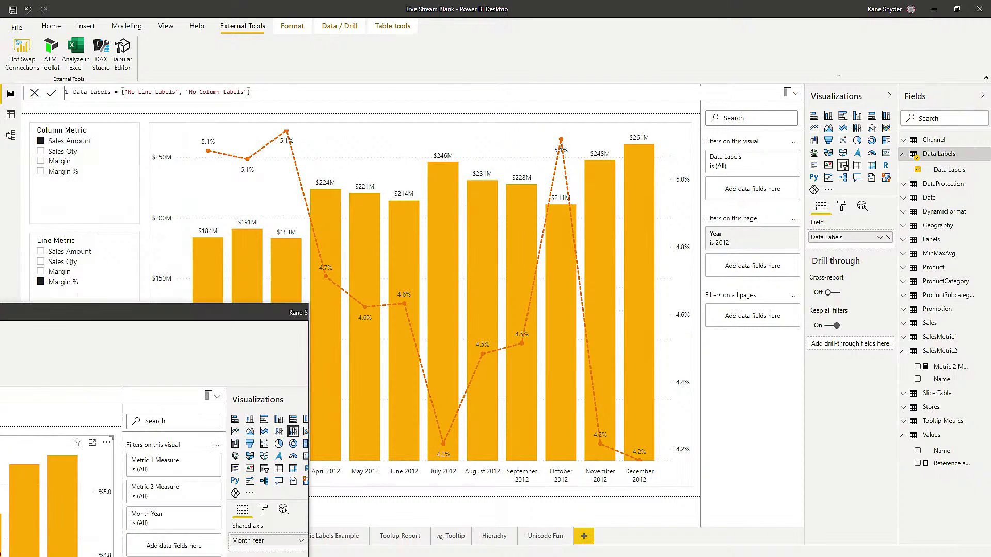
click(897, 10)
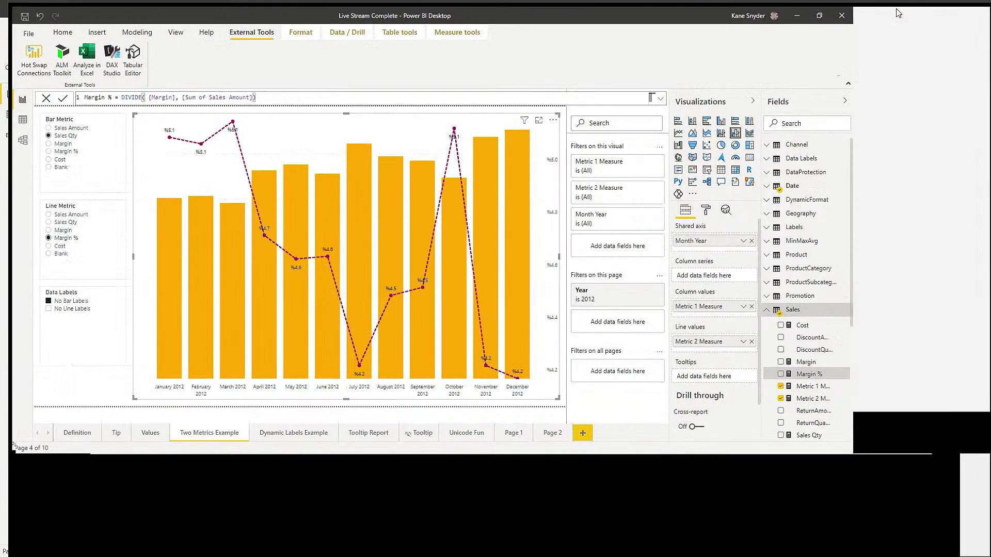
click(124, 51)
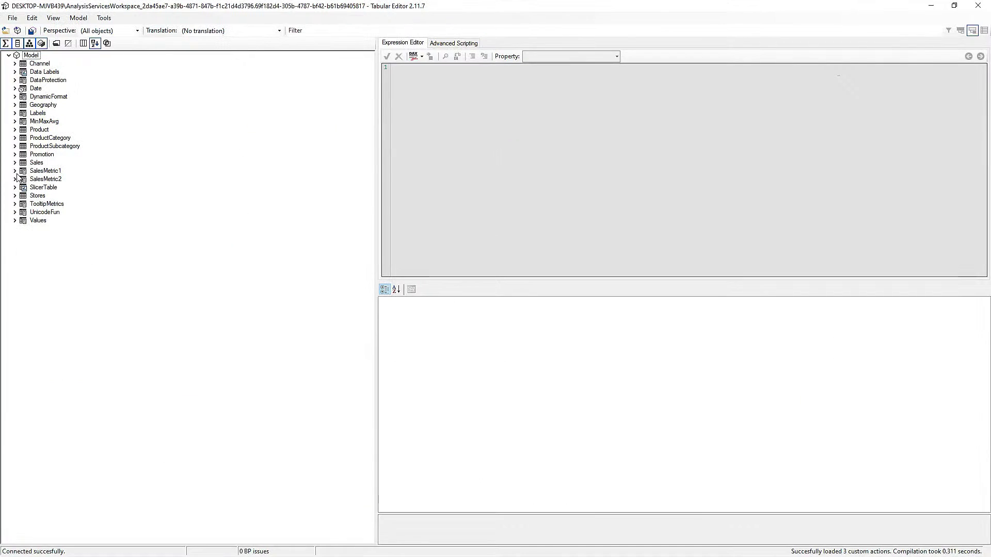
click(14, 171)
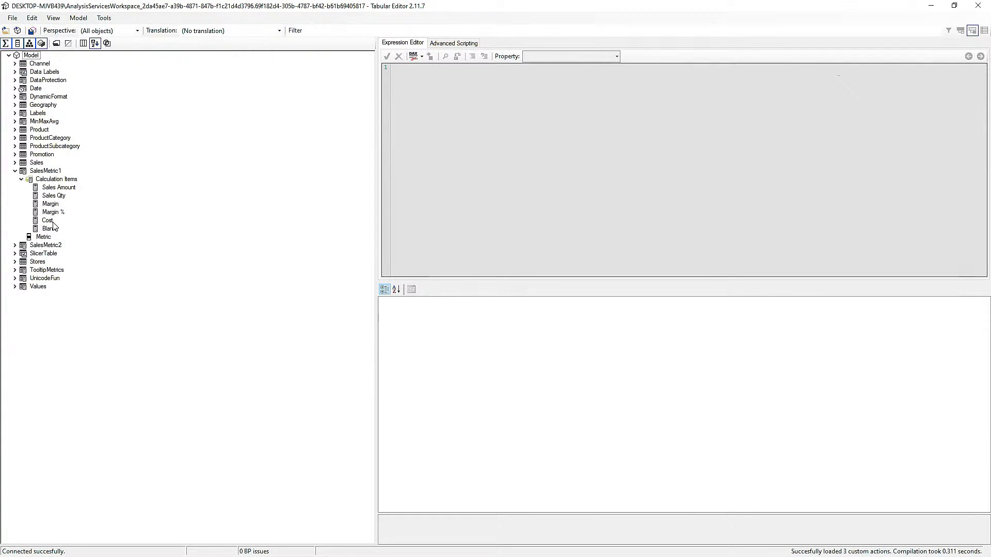
Examine the expression and format string expression of SalesMetric1's Blank calculation item, and close Tabular Editor.
click(50, 229)
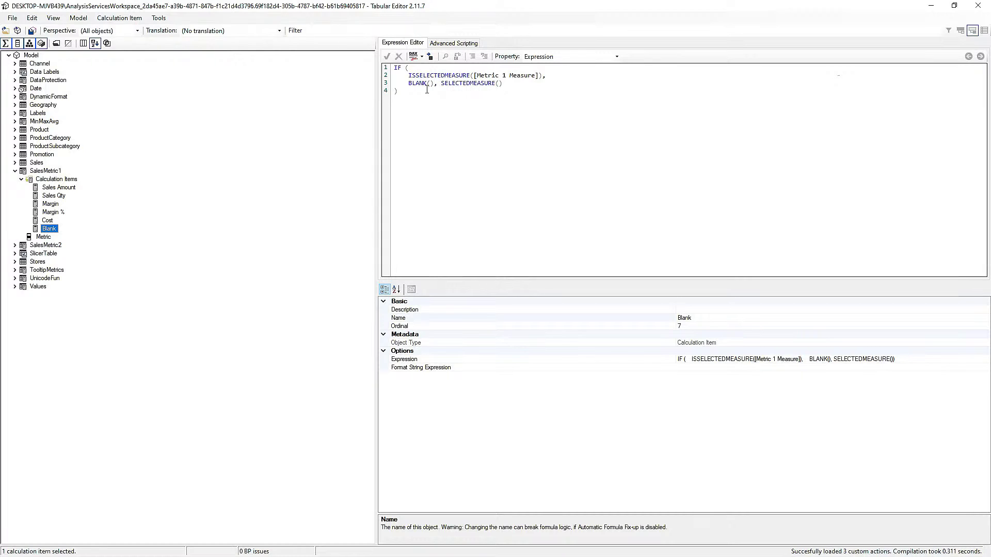
click(520, 76)
scroll(524, 83, up, 2)
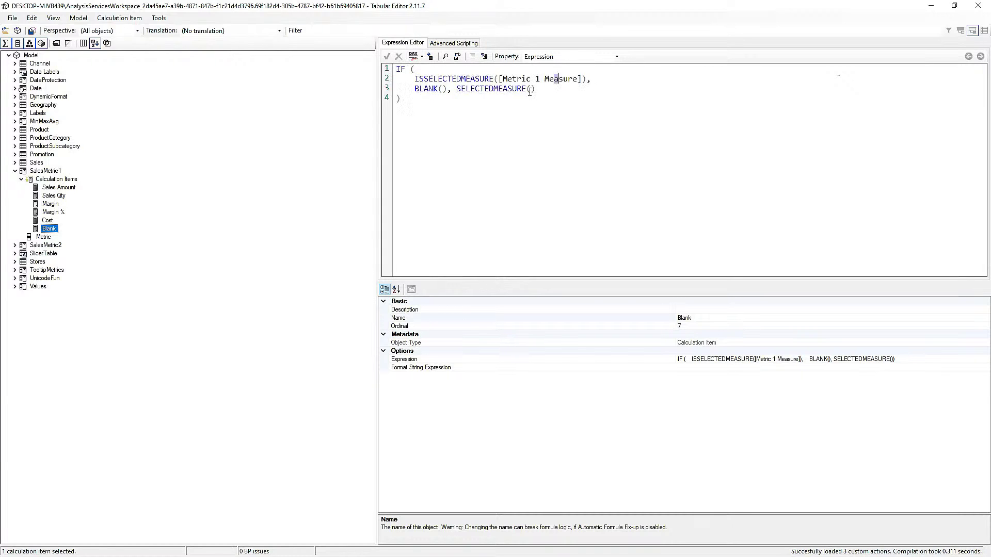
scroll(529, 92, up, 2)
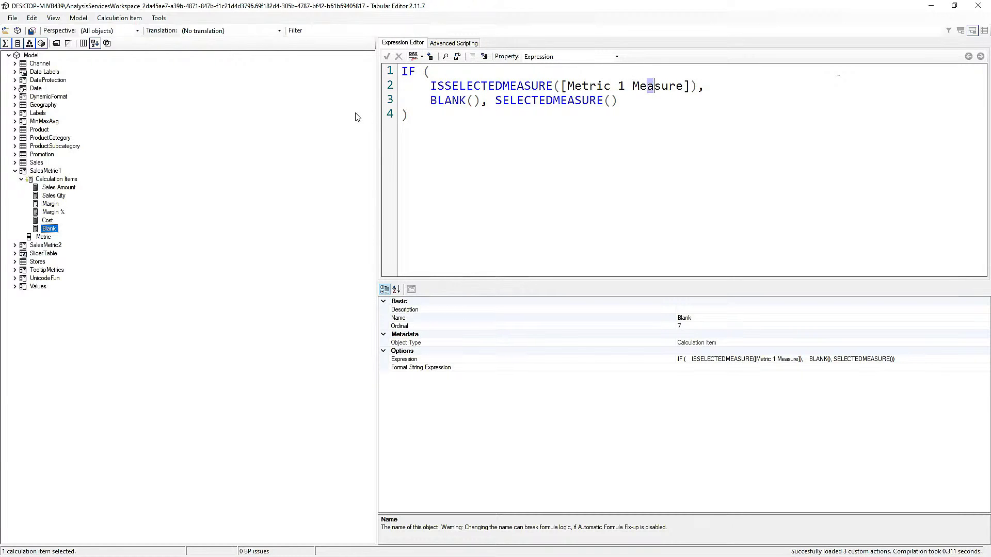
click(603, 58)
click(599, 72)
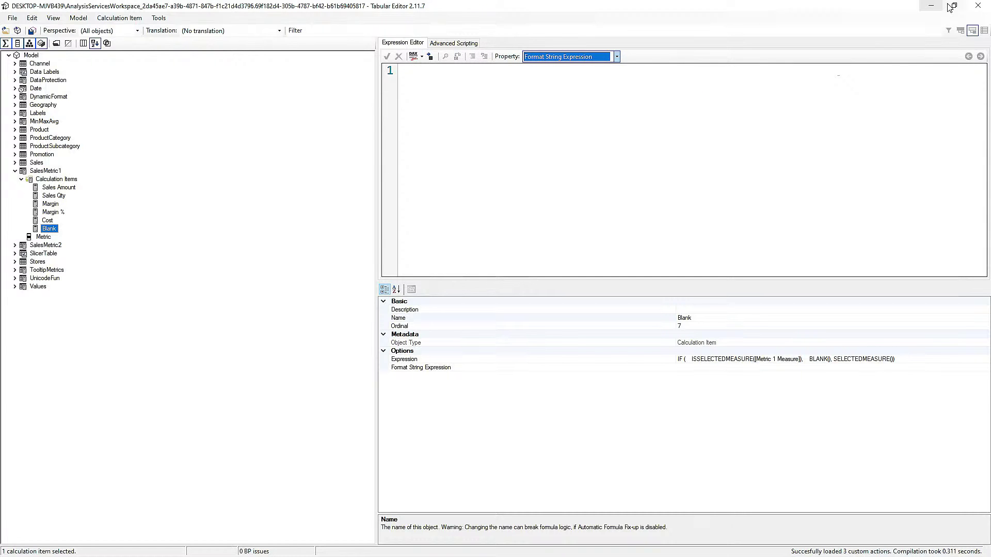
click(978, 6)
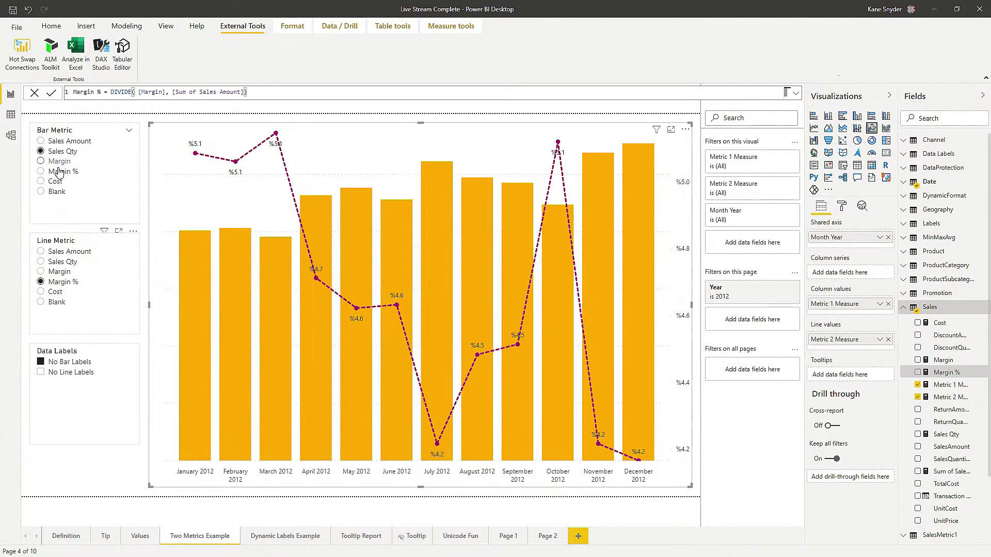
Set Line Metric to Blank and Bar Metric to Sales Amount, and clear No Bar Labels in the Data Labels slicer.
click(41, 303)
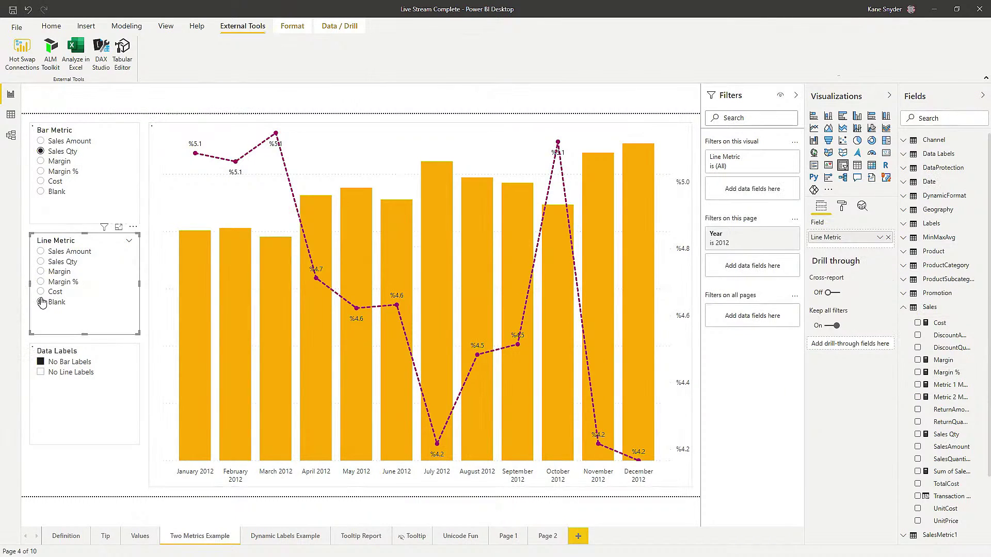
click(41, 141)
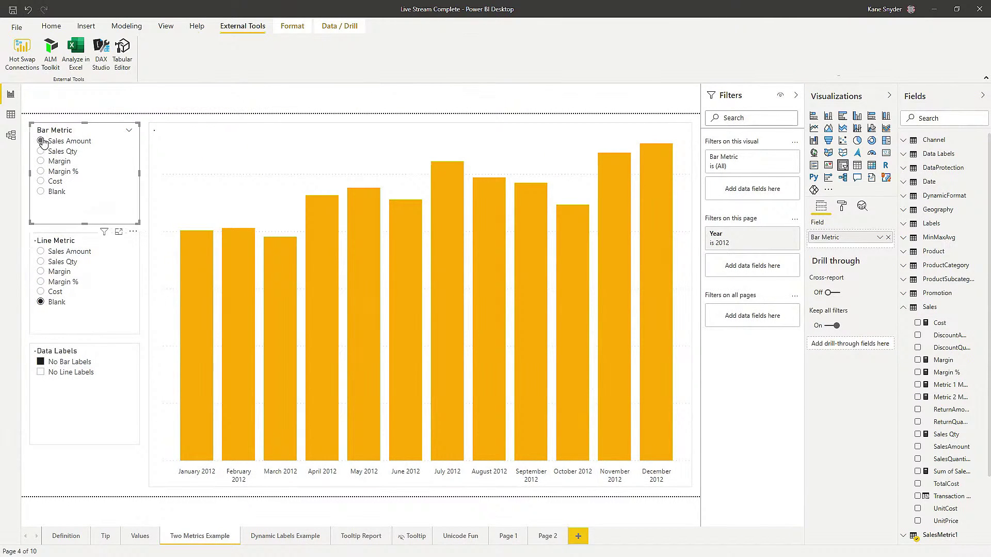
click(40, 363)
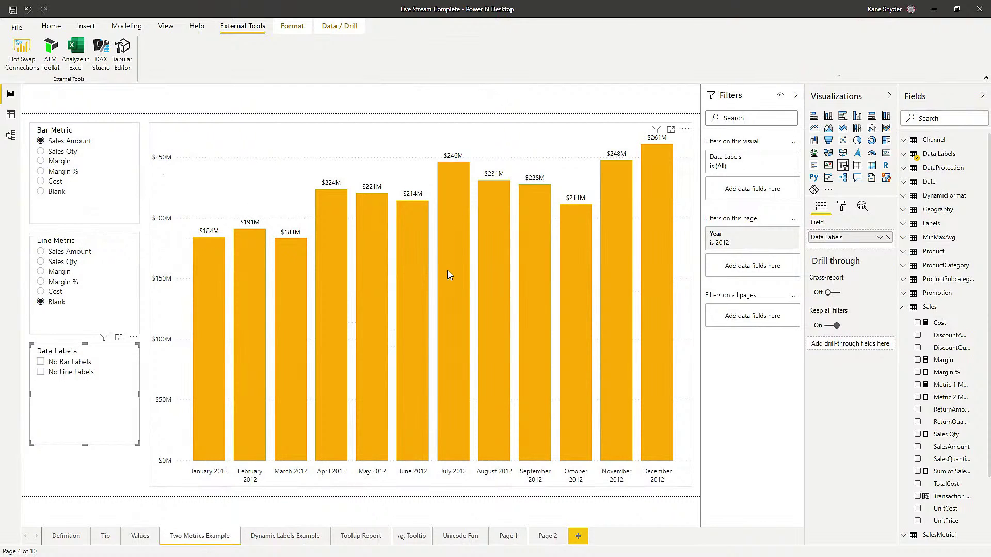
Set Line Metric to Margin %, select No Bar Labels, and inspect a column's tooltip in the chart.
click(41, 283)
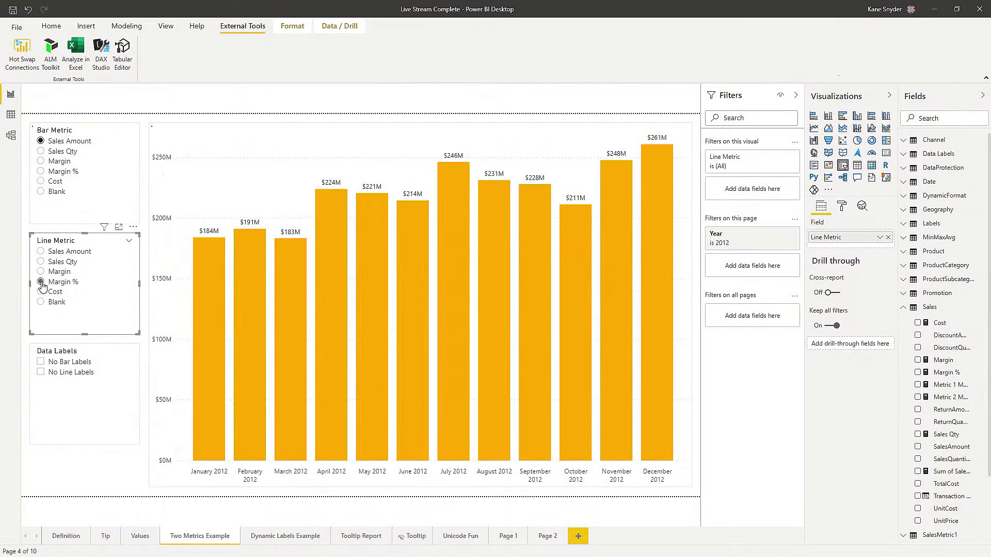
click(40, 363)
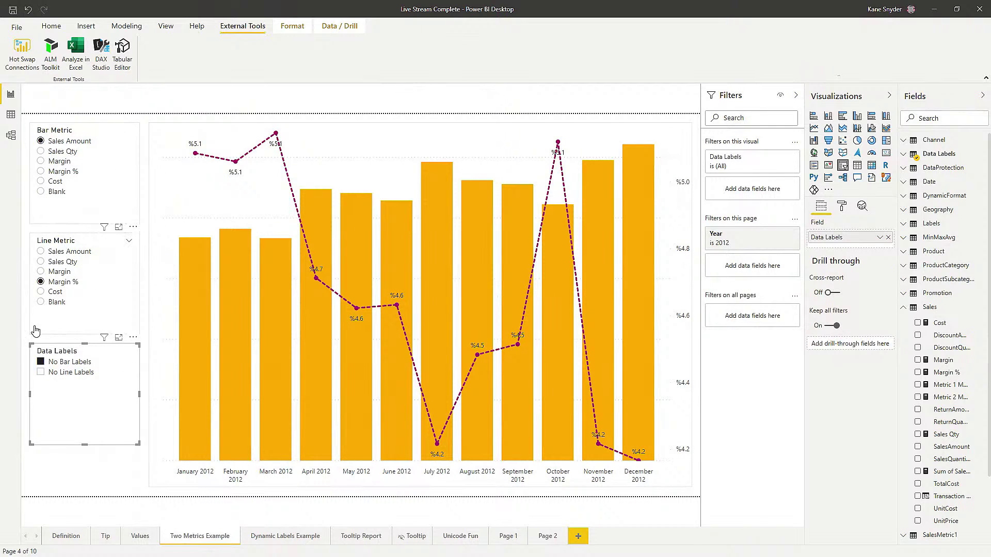
mouse_move(311, 335)
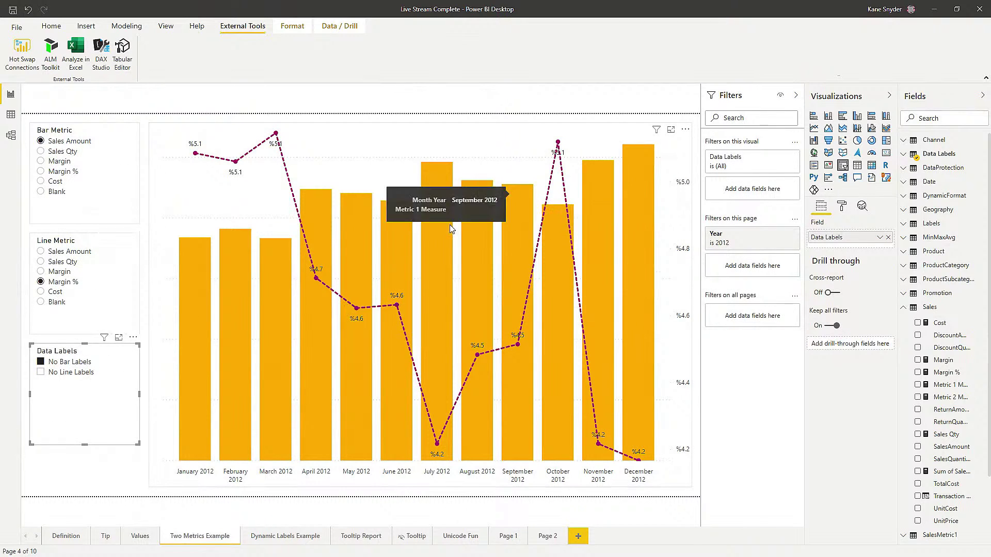
Go to the Dynamic Labels Example page and filter ChannelName by Reseller, Online and Store in turn.
click(281, 537)
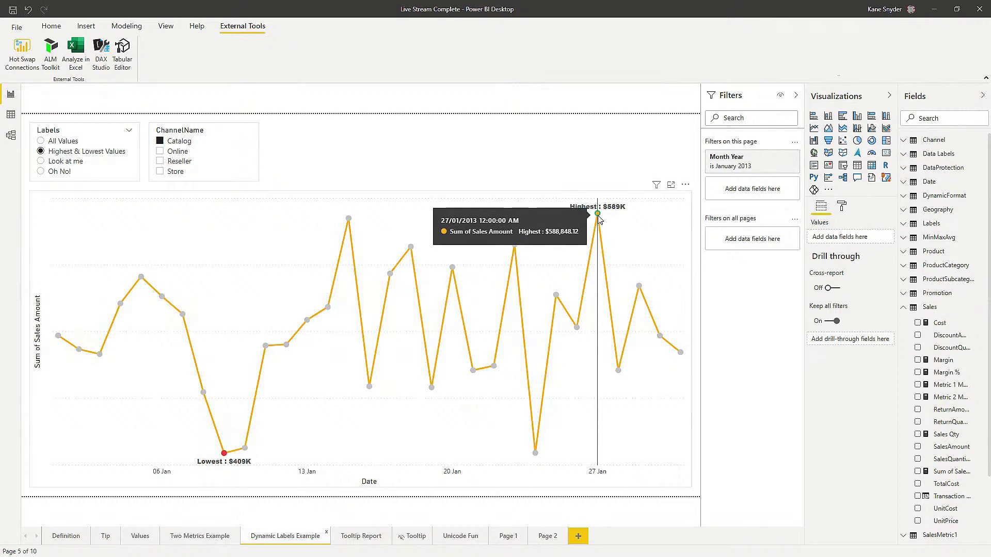
click(160, 161)
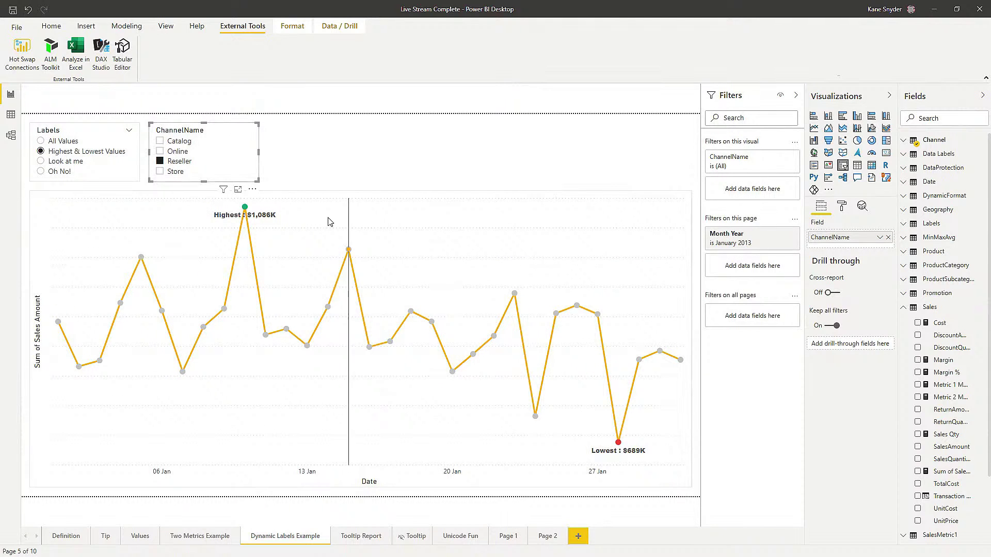
click(161, 151)
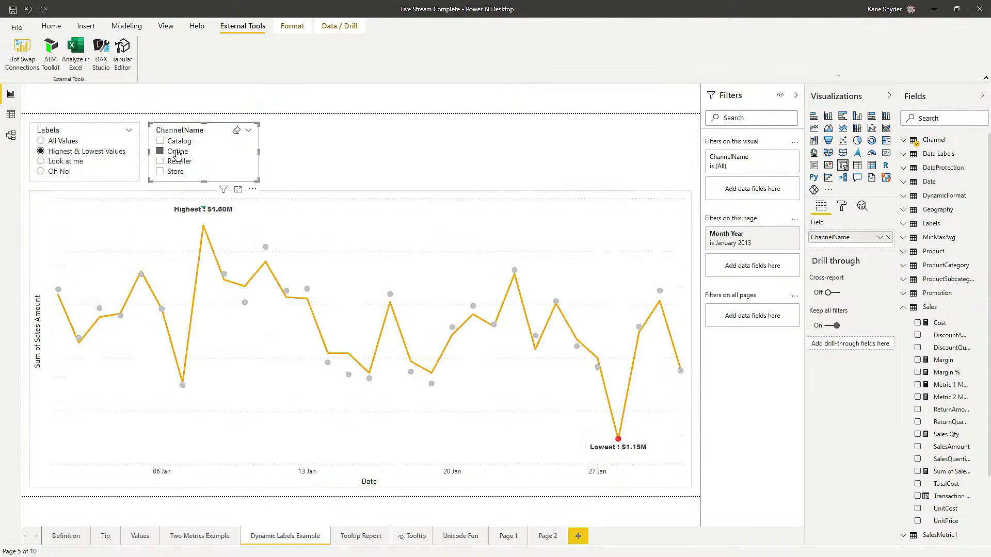
click(160, 171)
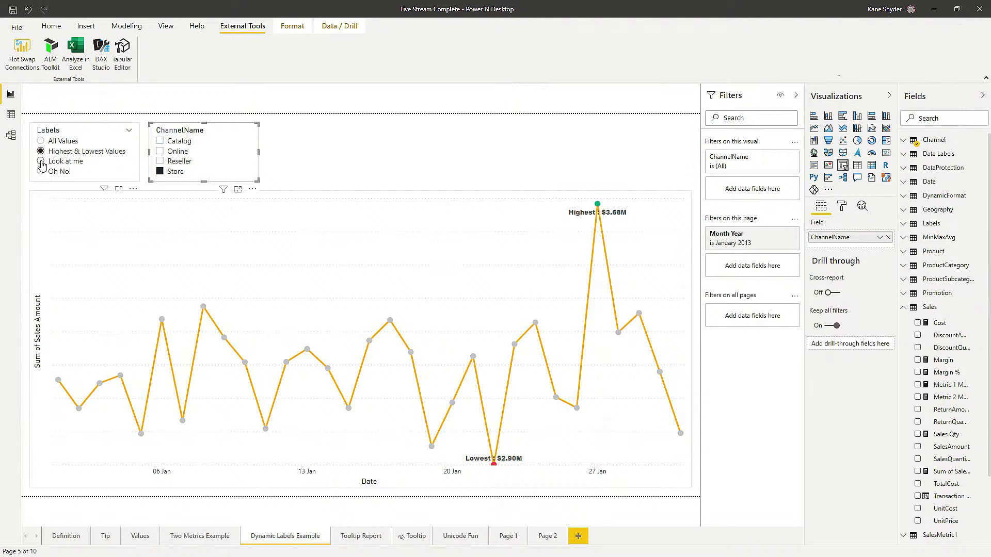
Test the Labels slicer with All Values, Highest & Lowest Values, Look at me and Oh No!, ending on Highest & Lowest Values.
click(41, 142)
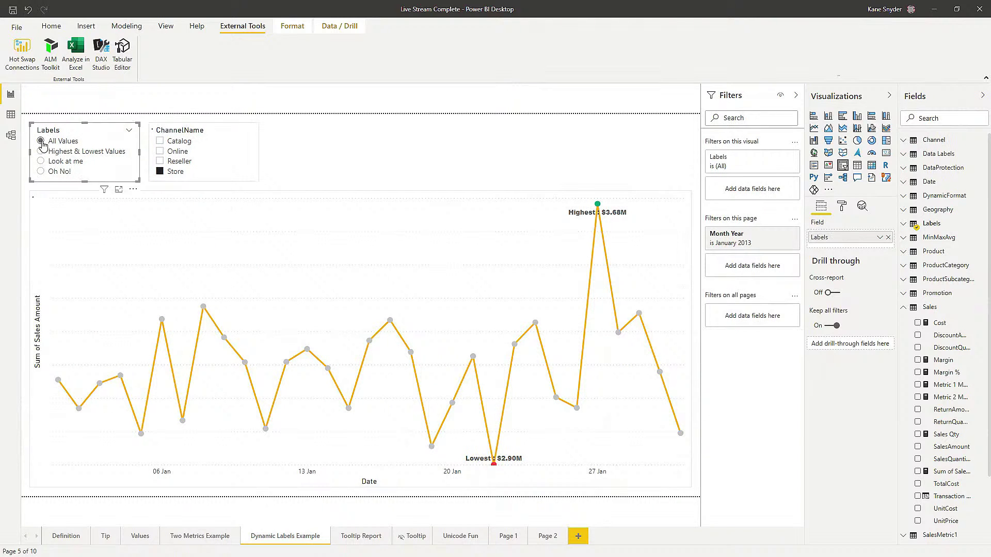
click(41, 151)
click(40, 161)
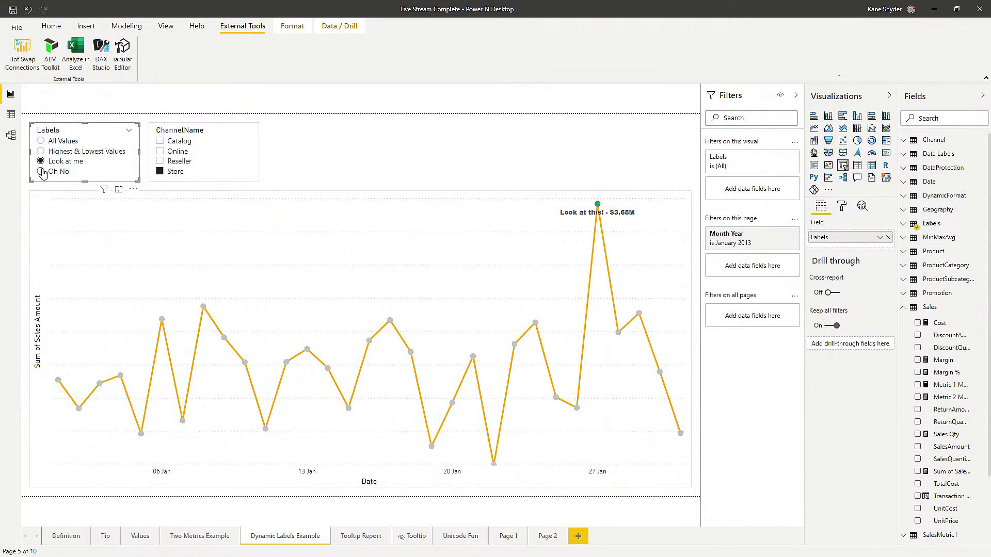
click(41, 172)
click(41, 152)
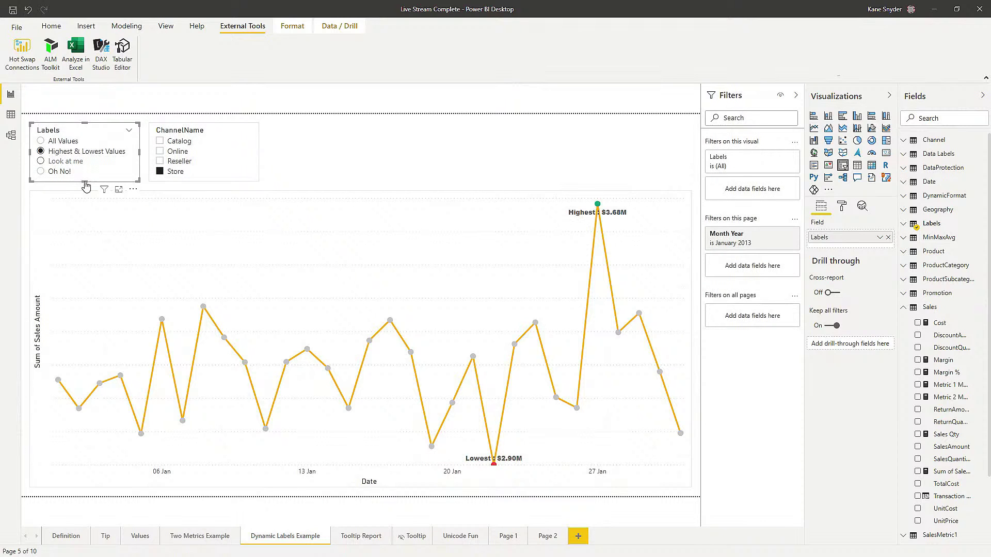
mouse_move(597, 350)
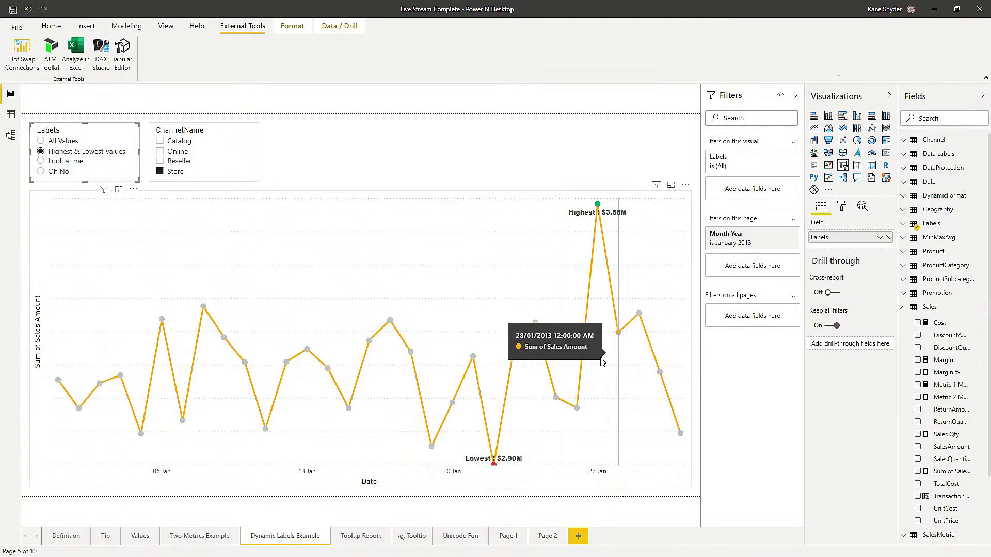
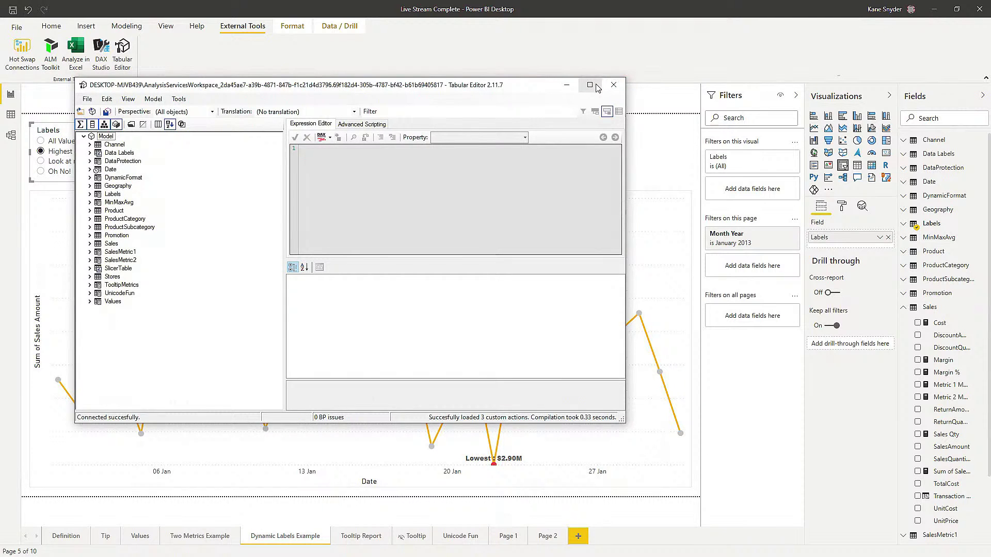
Close this Tabular Editor window, switch to the Live Stream Blank report's Dynamic Labels Example page, and open its model in Tabular Editor.
click(620, 85)
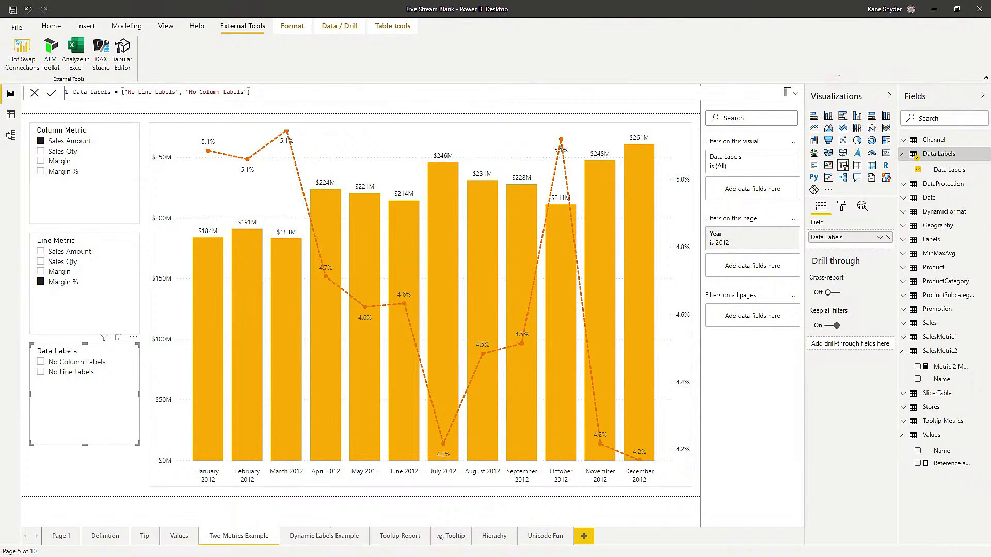
click(348, 538)
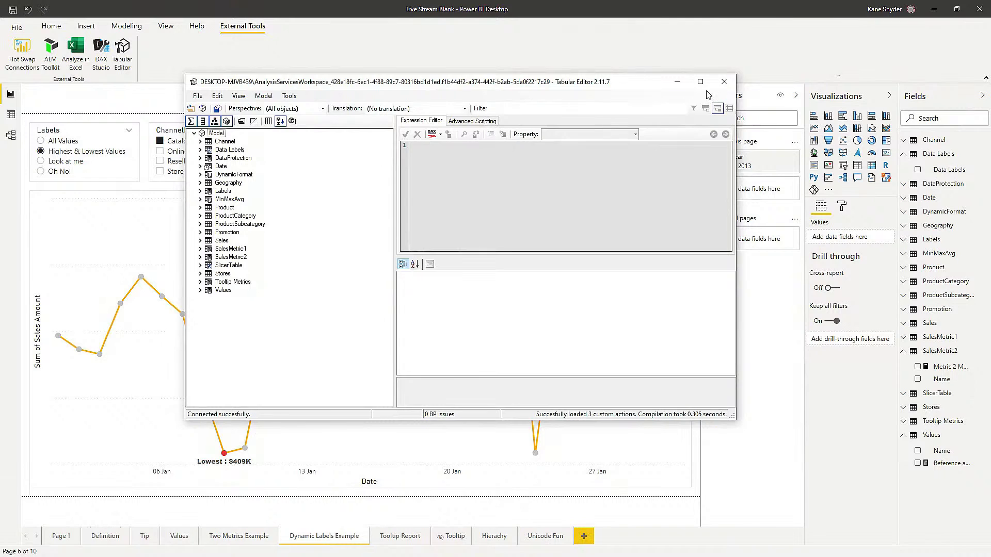
click(708, 91)
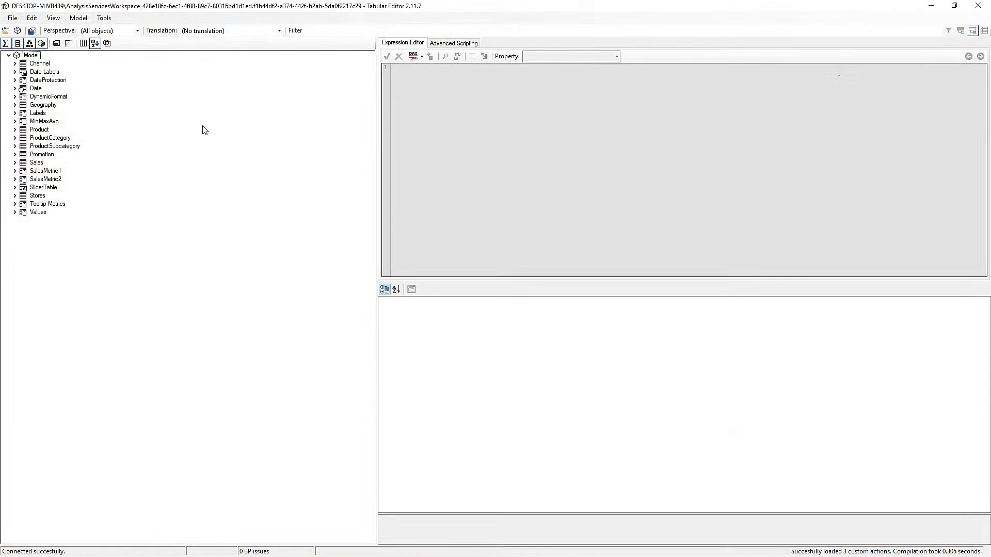
Display the format string expression of the Highest & Lowest Values calculation item in the Labels group.
click(15, 113)
click(72, 138)
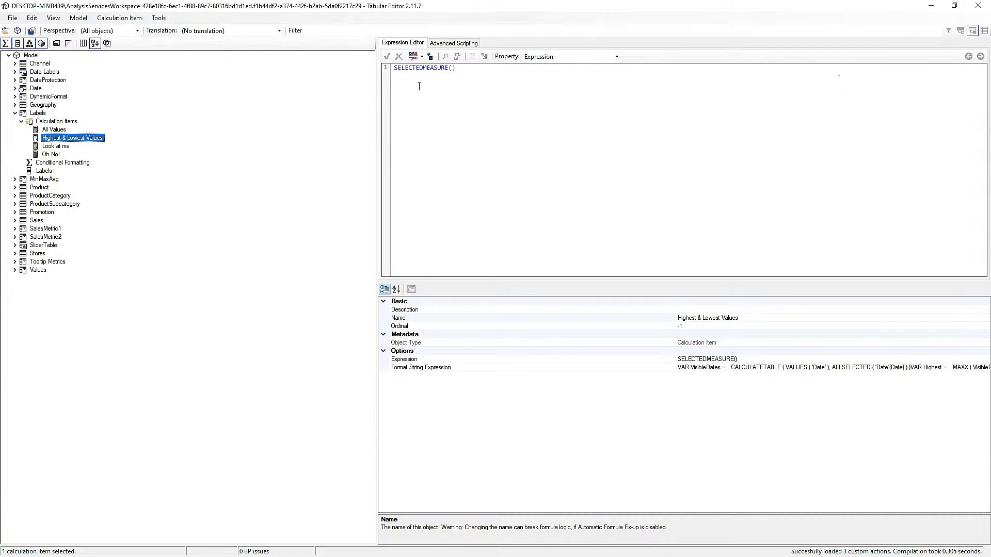
click(541, 58)
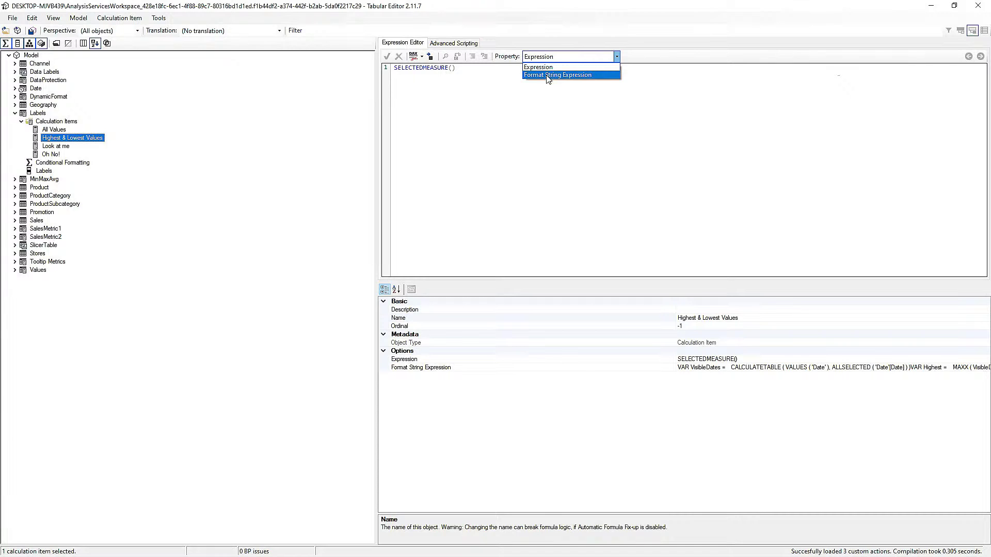
click(548, 76)
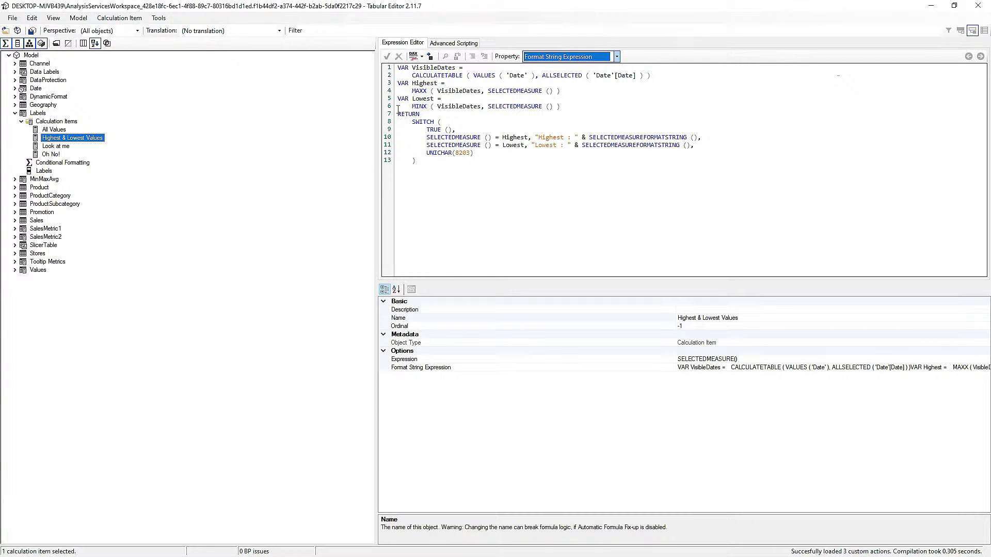
Examine how the expression builds the "Highest : " label with SELECTEDMEASUREFORMATSTRING (), and close Tabular Editor.
click(555, 195)
scroll(558, 192, up, 3)
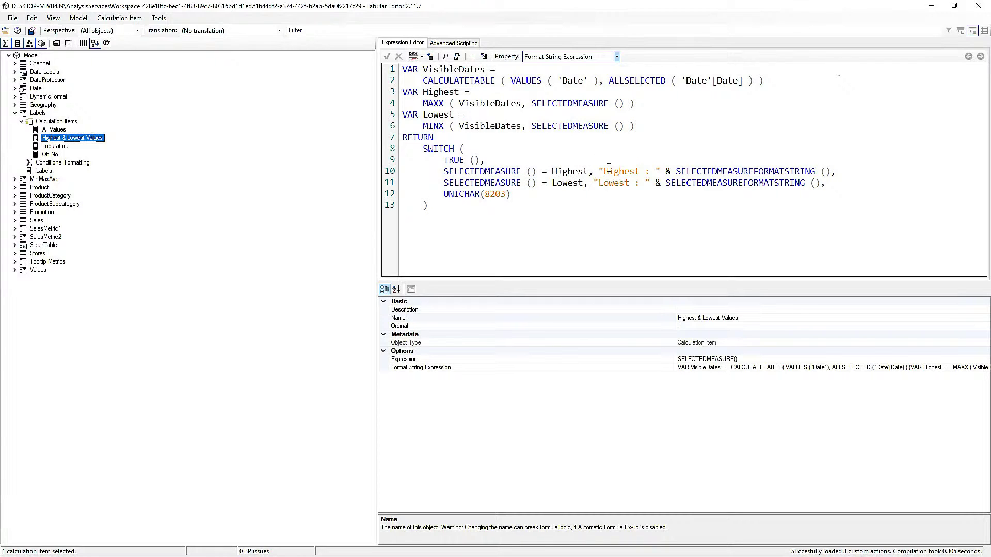
drag(599, 172, 840, 171)
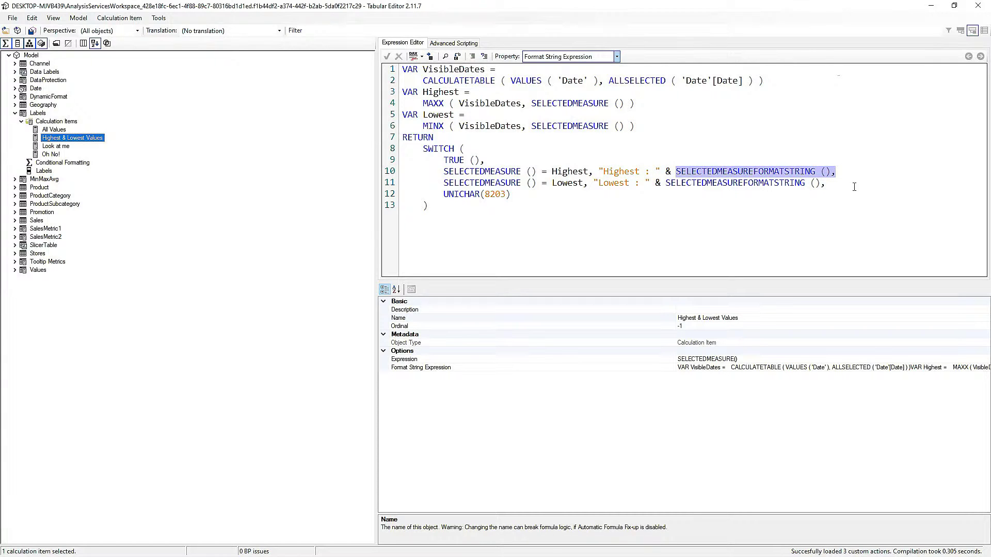
click(828, 210)
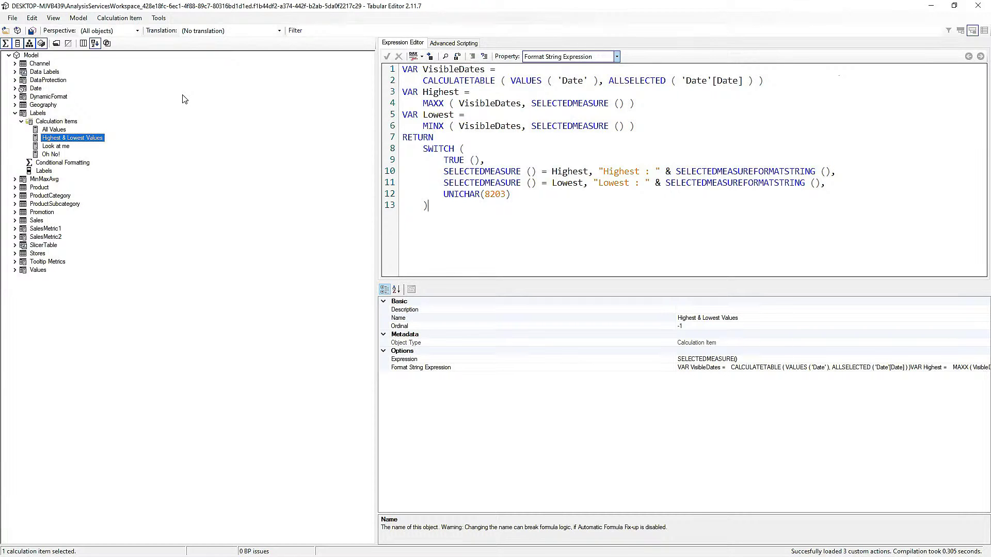
click(979, 5)
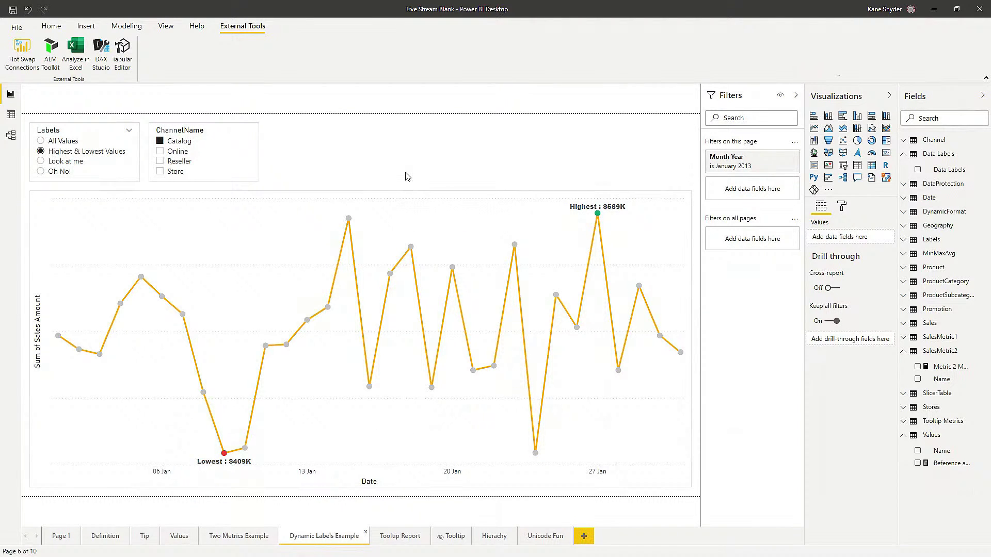
Check the Sales Amount line chart's Shapes formatting, and show its Data colors options.
click(417, 228)
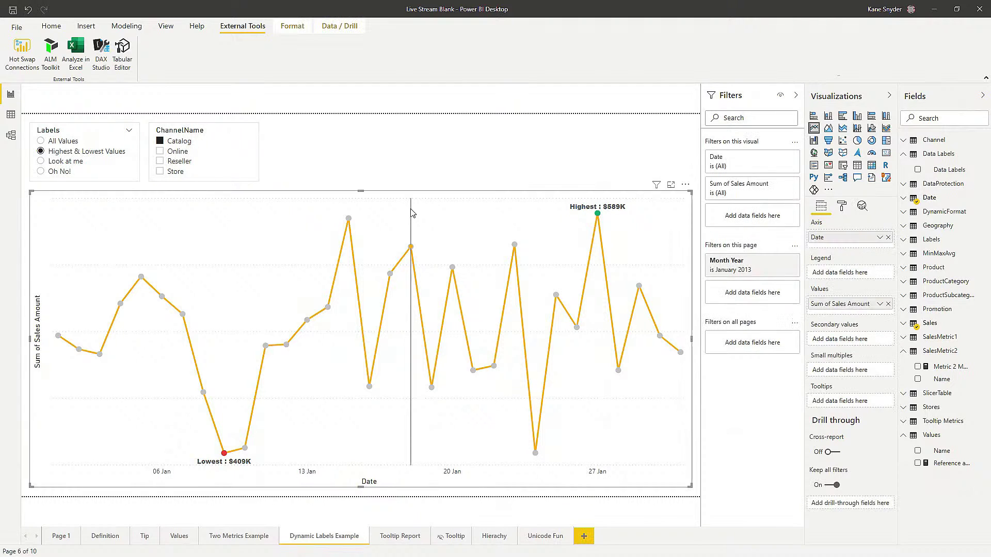
click(842, 206)
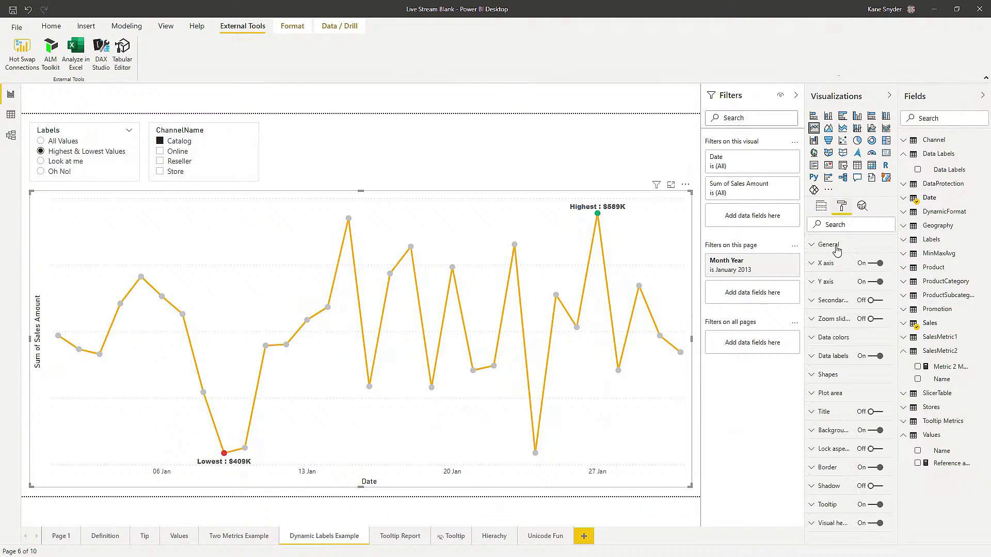
click(828, 374)
scroll(840, 360, down, 2)
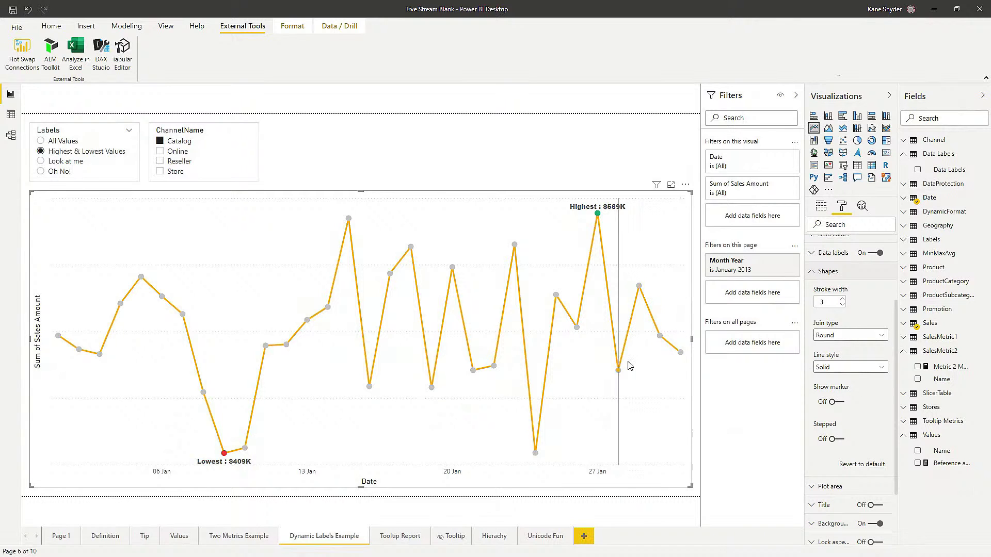
click(842, 272)
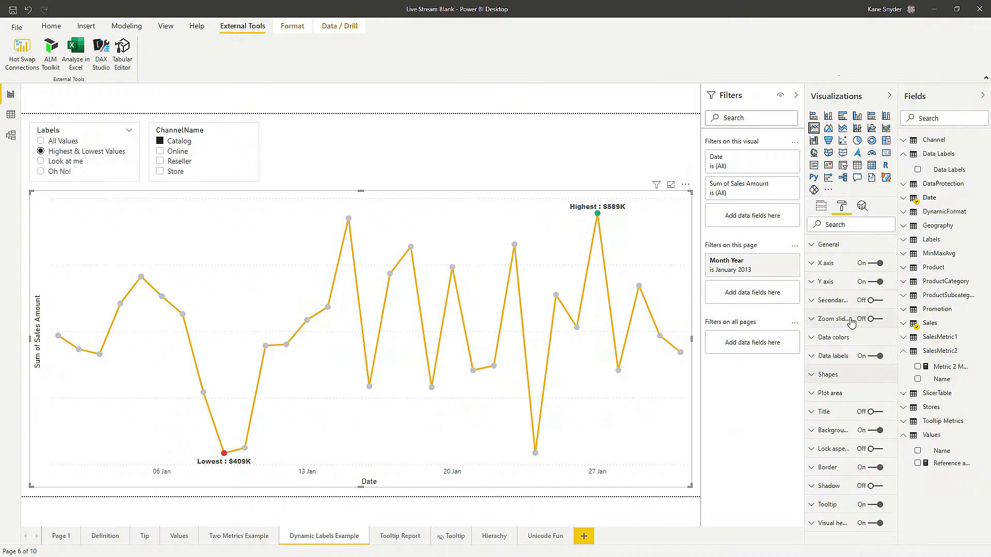
click(840, 338)
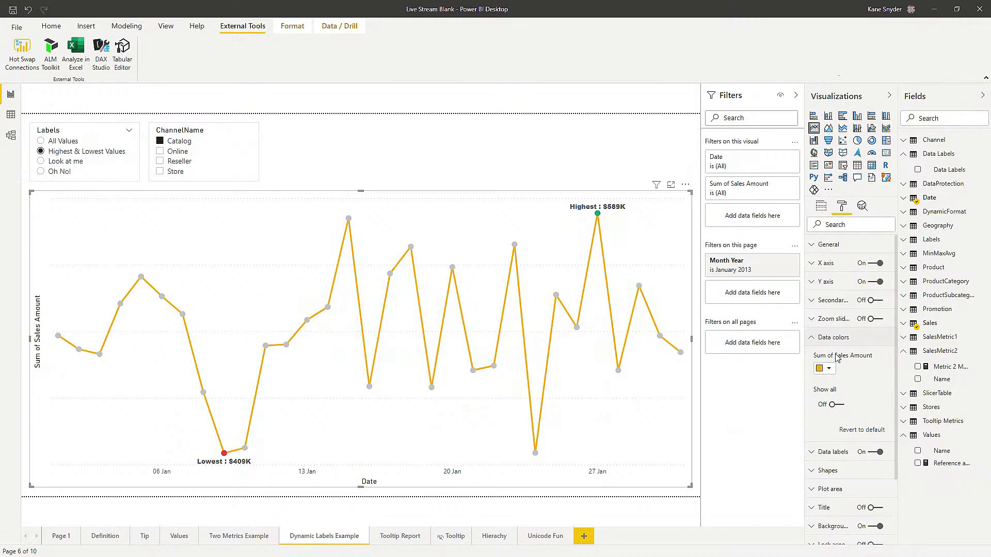
Turn on Show all in the line chart's Data colors and review the color assigned to each date.
click(839, 406)
scroll(841, 404, down, 5)
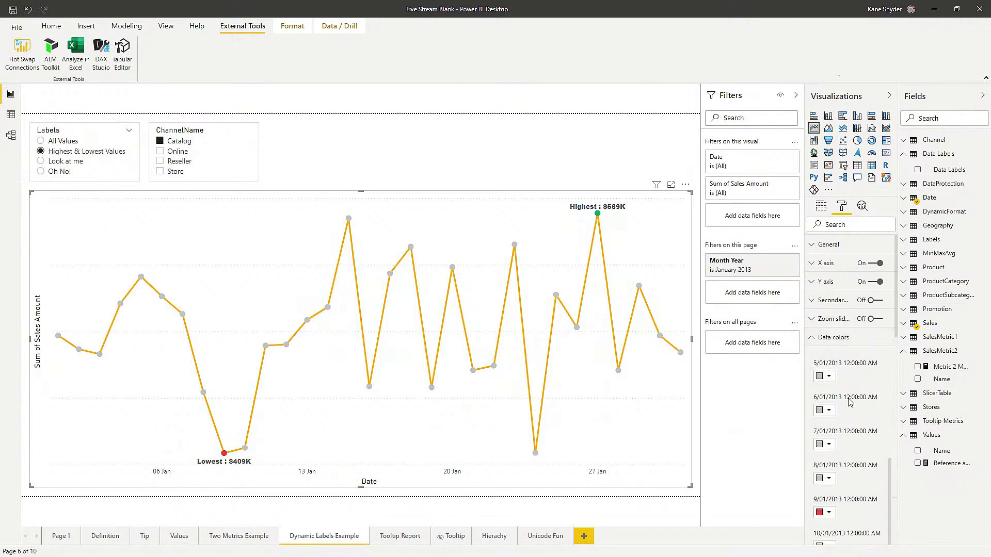
scroll(828, 408, up, 2)
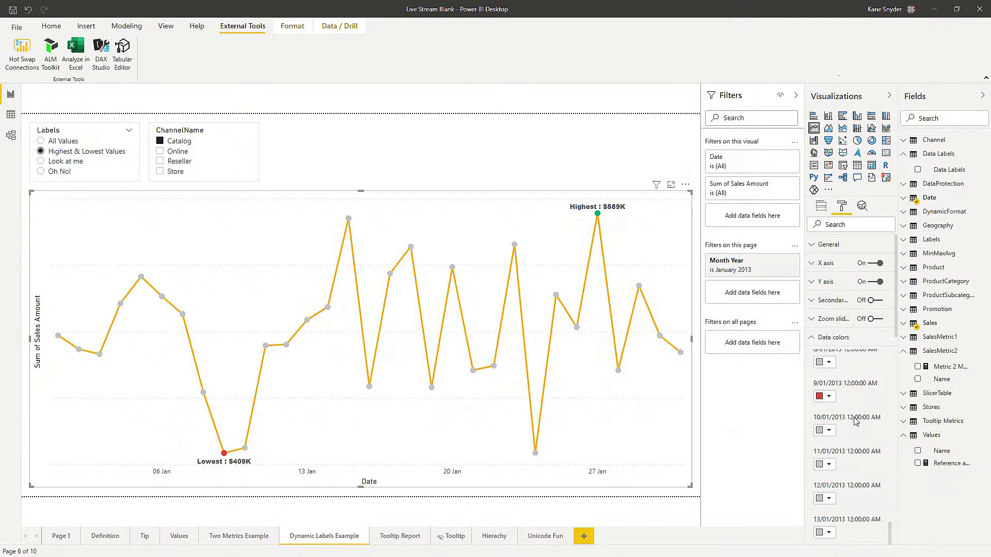
click(834, 343)
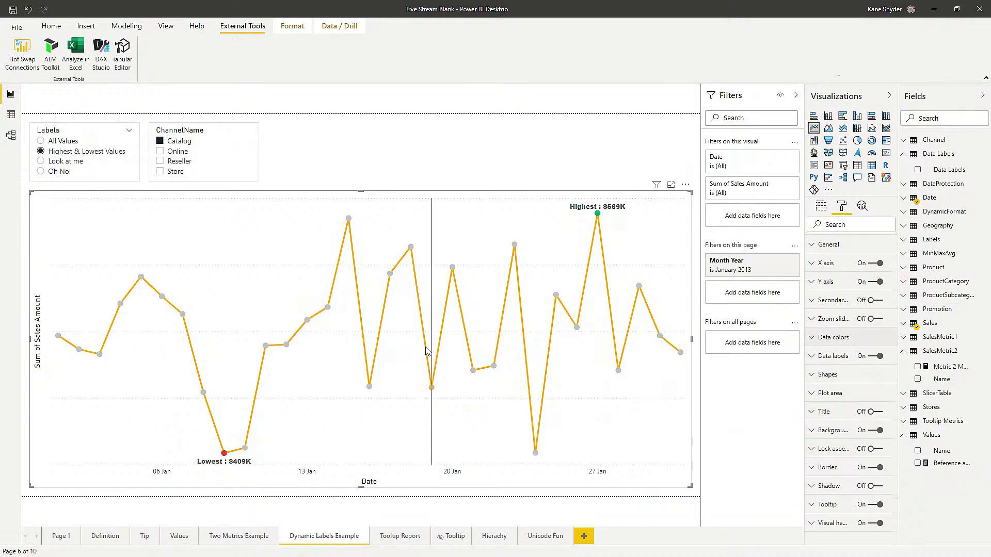
Switch the visual to a clustered column chart to check its Data colors options, and change it back to a line chart.
click(439, 164)
click(433, 204)
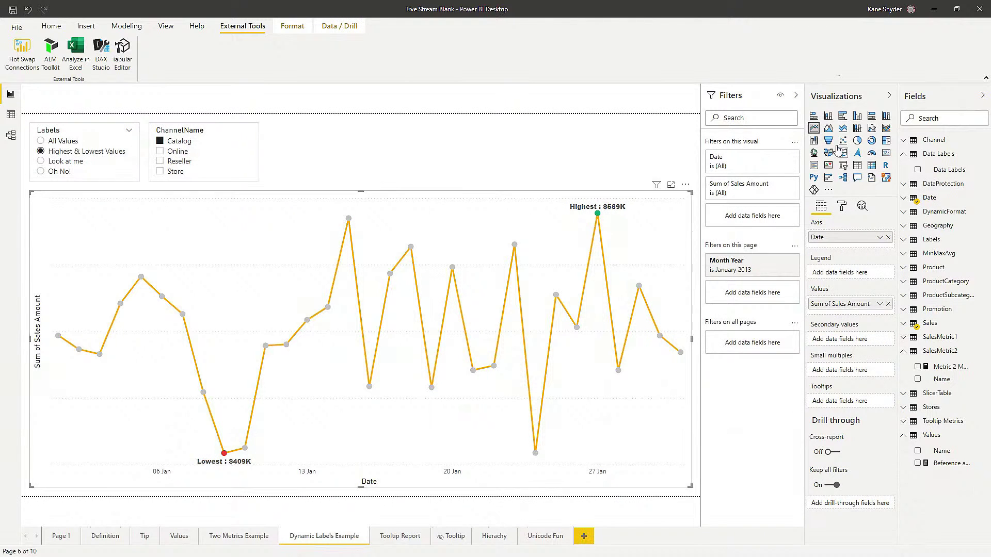
click(857, 119)
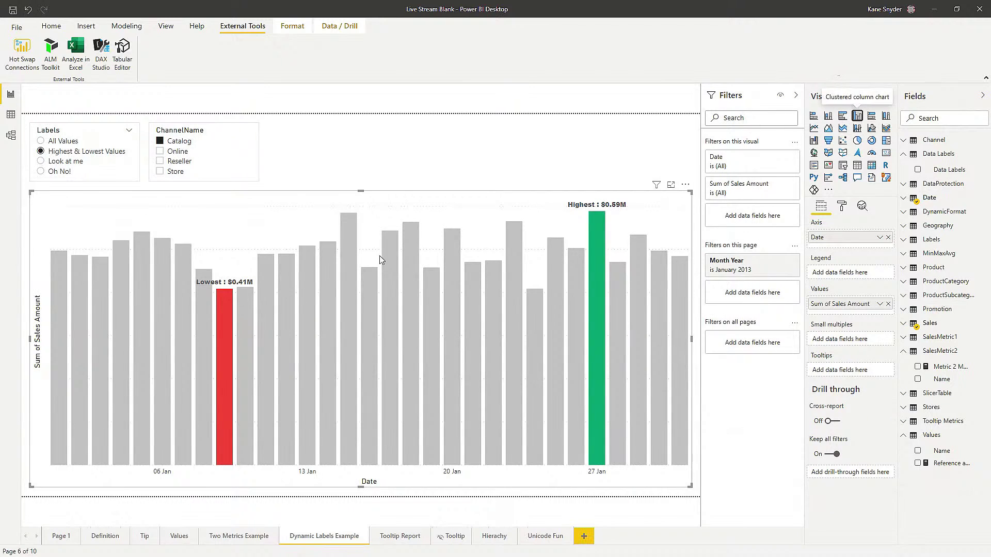
click(842, 206)
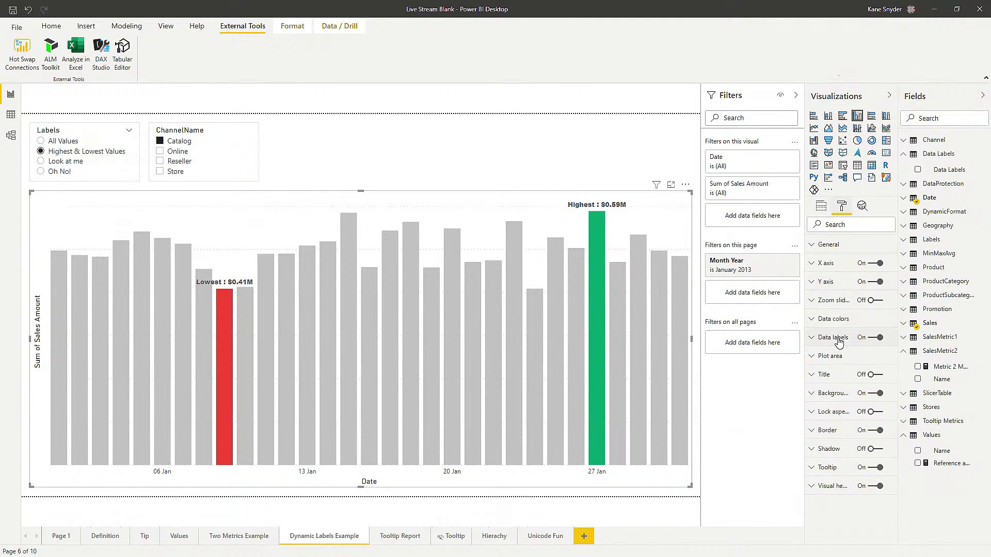
click(836, 320)
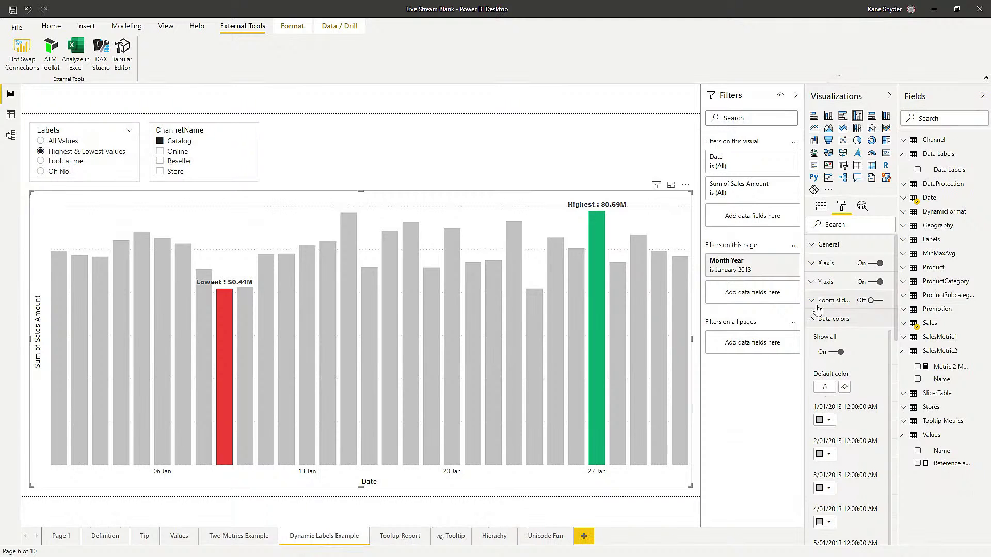
click(826, 321)
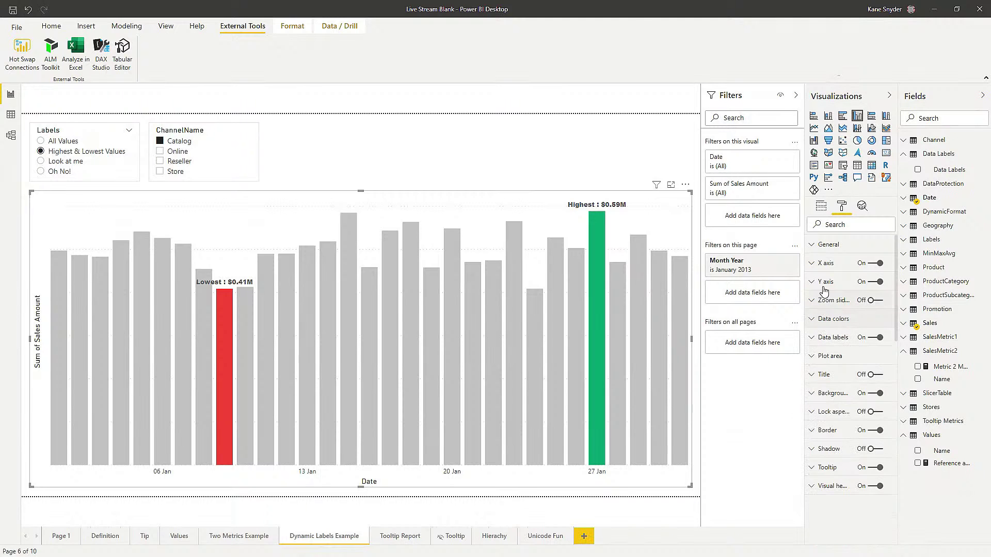
click(815, 127)
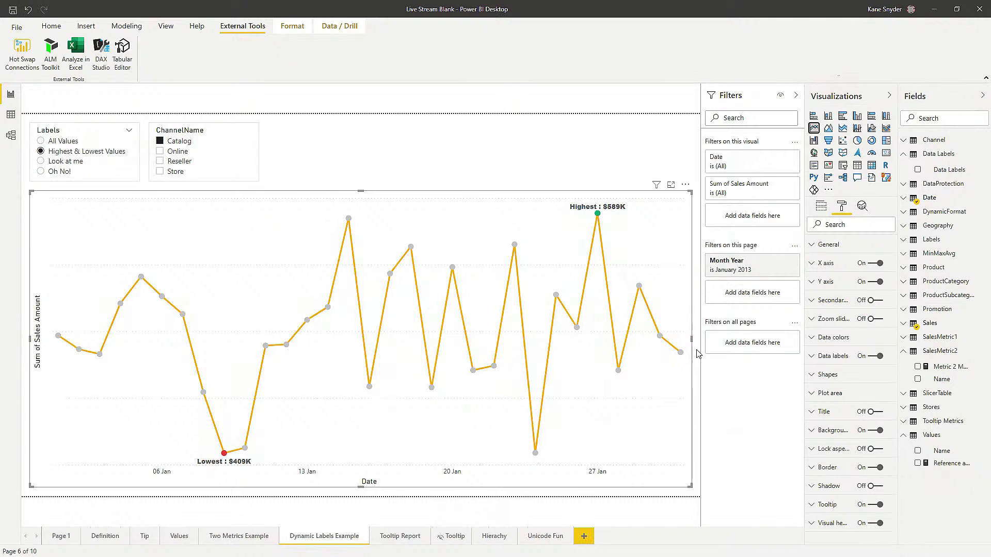
Search the fields for "conditional" and display the Conditional Formatting measure's formula with enlarged text.
click(939, 120)
text(conditional)
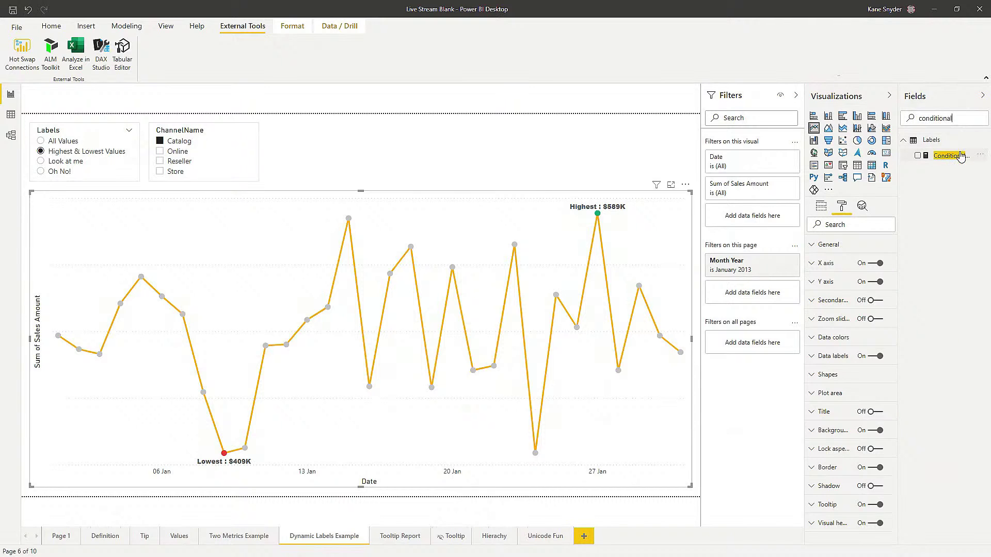
click(961, 157)
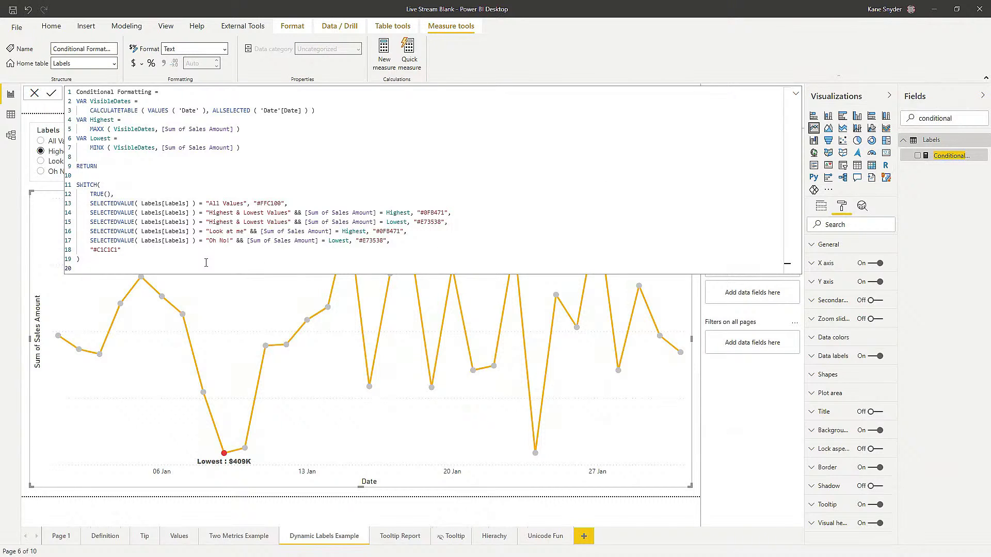
scroll(206, 263, up, 5)
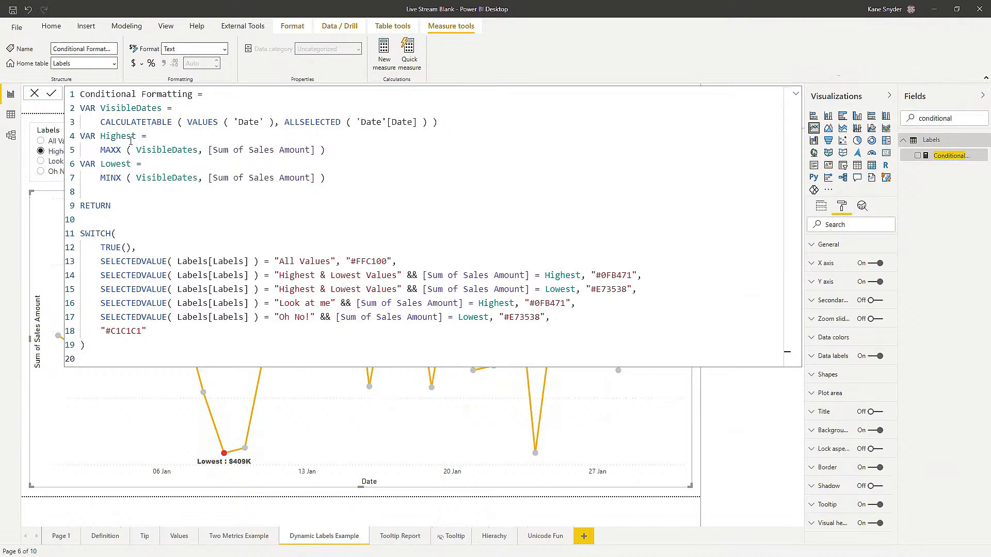
Examine how the measure defines the VisibleDates, Highest and Lowest variables, including the use of [Sum of Sales Amount].
drag(100, 123, 462, 119)
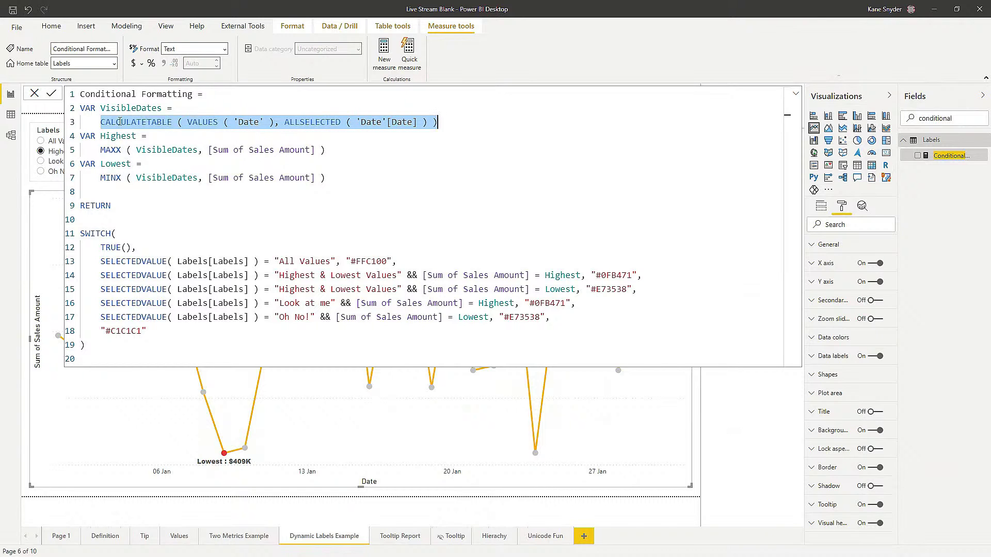
key(Left)
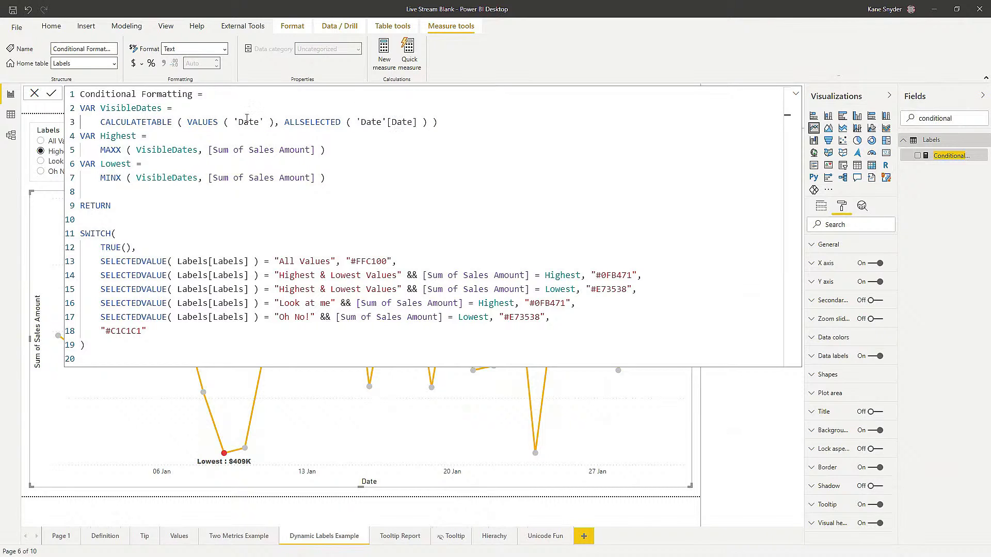
drag(101, 150, 325, 151)
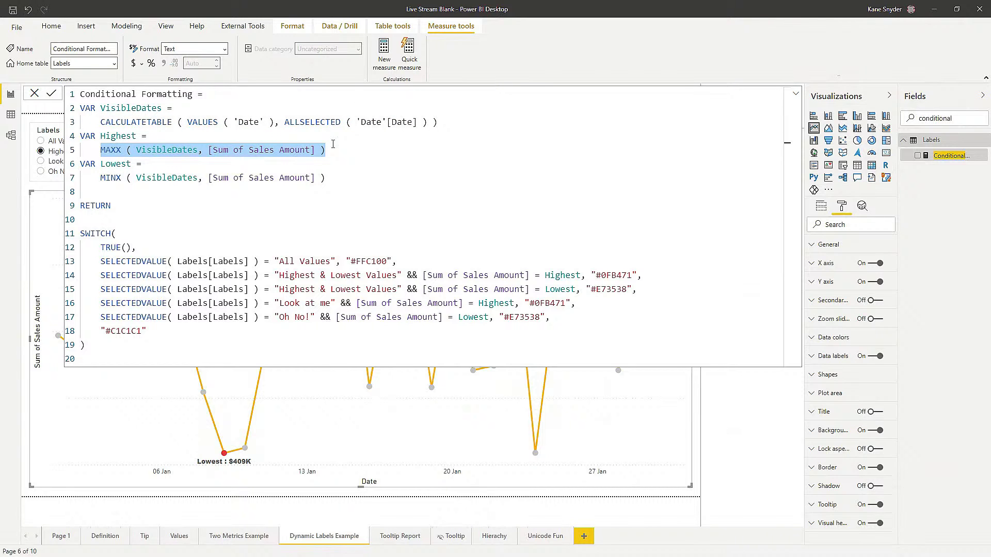
drag(101, 178, 325, 179)
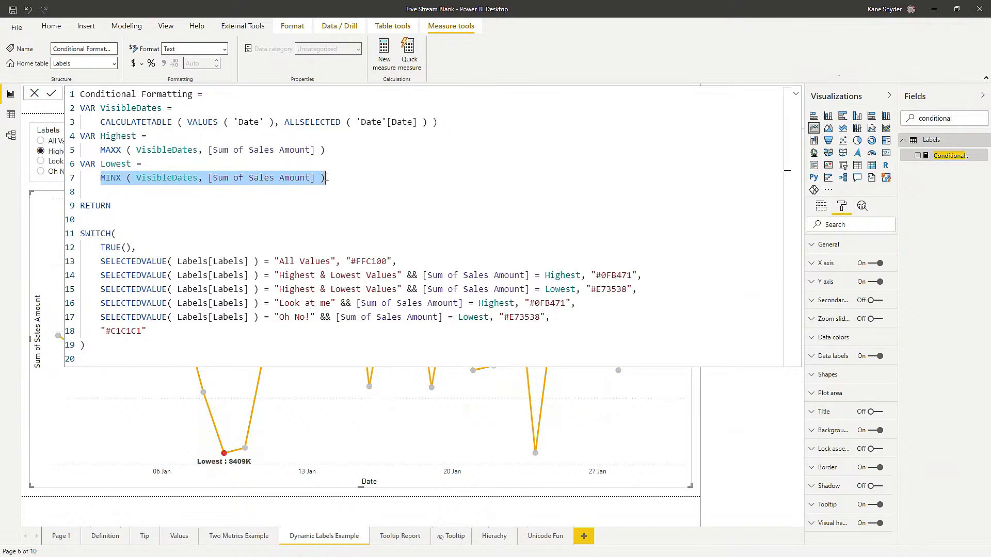
click(356, 203)
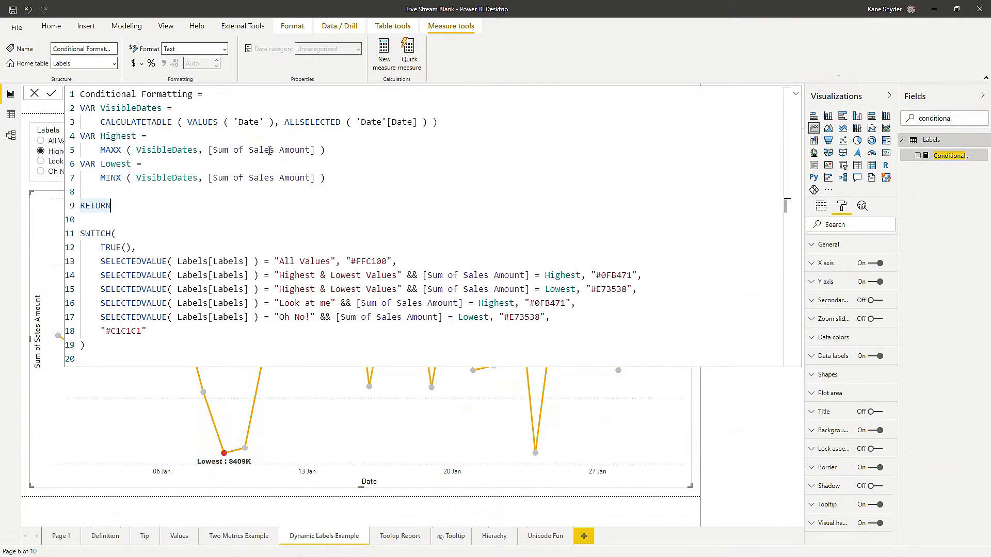
drag(208, 149, 316, 150)
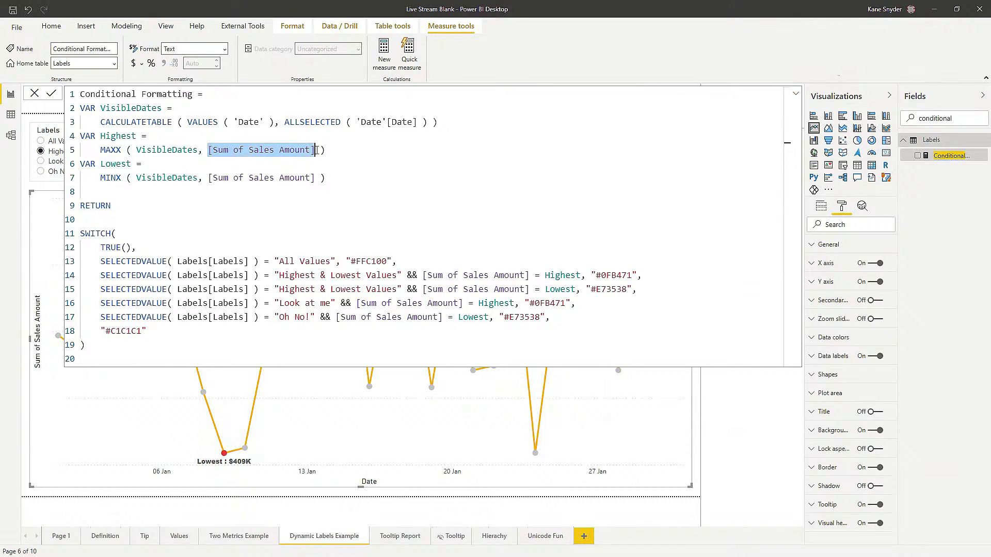
click(384, 164)
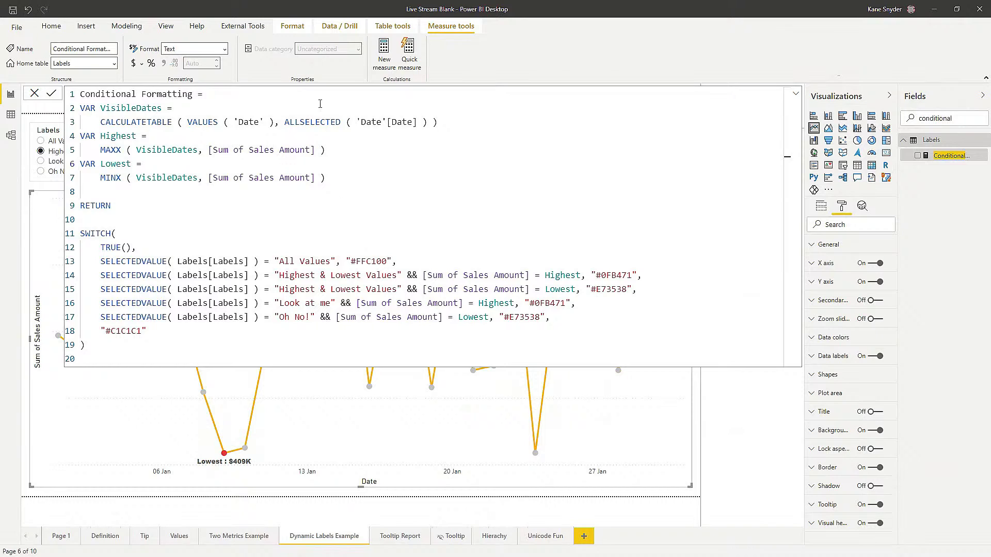
drag(208, 150, 316, 151)
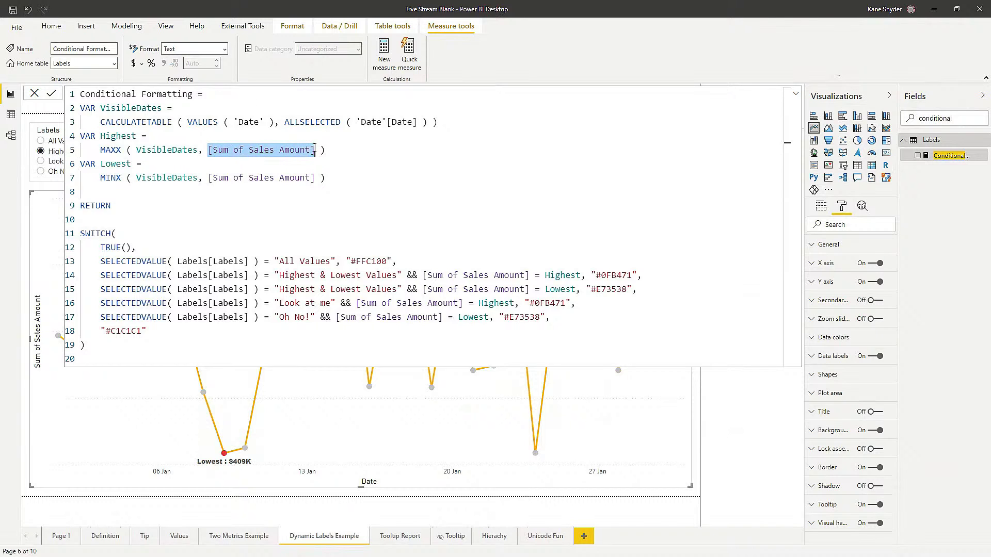
click(362, 158)
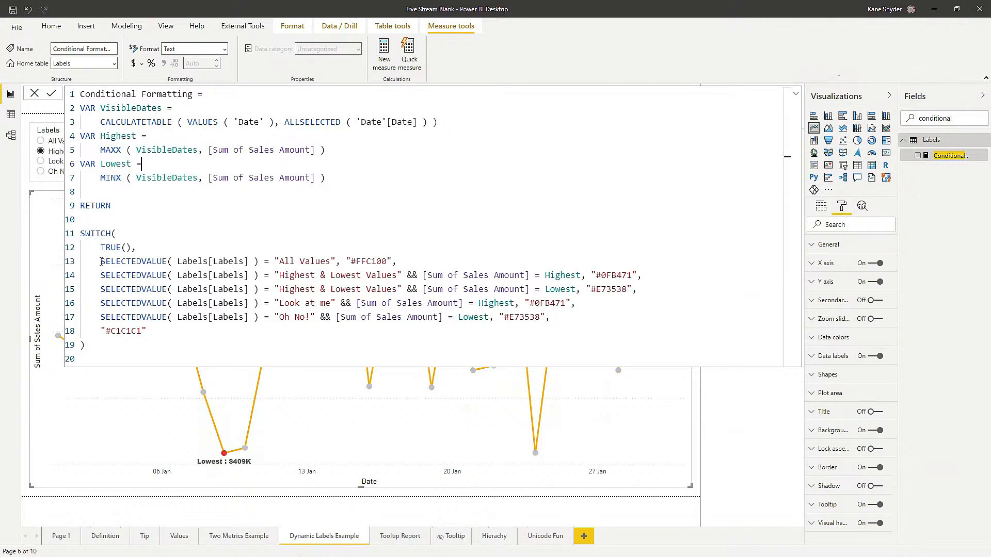
Examine the SWITCH branches that return "#FFC100" for All Values and "#0FB471" for the highest value, and collapse the formula.
drag(102, 263, 392, 261)
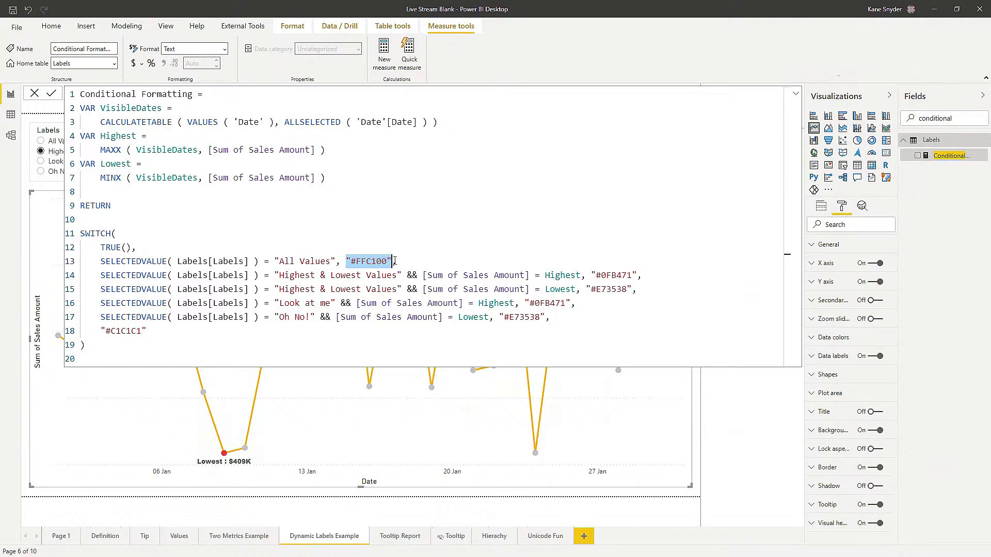
drag(101, 275, 651, 279)
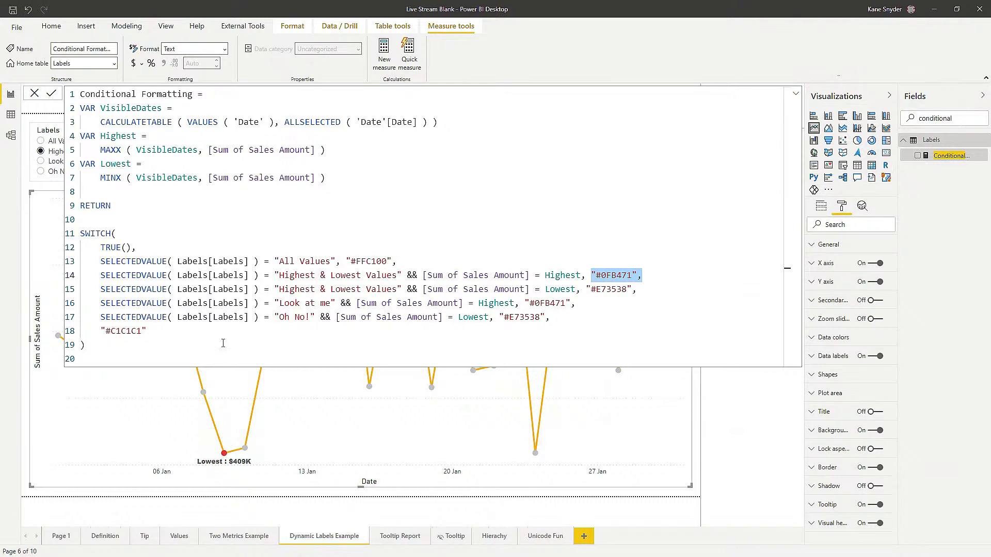
click(795, 94)
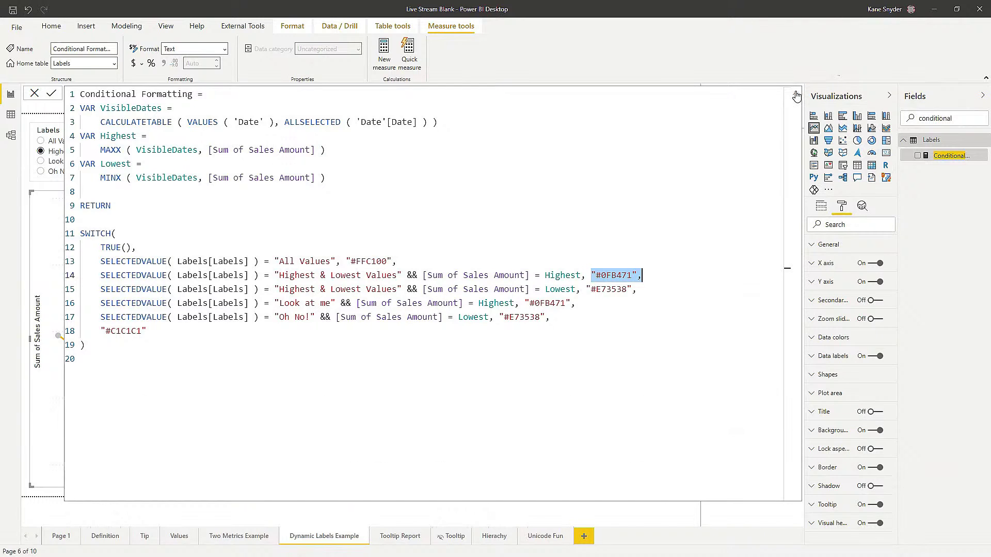
click(794, 94)
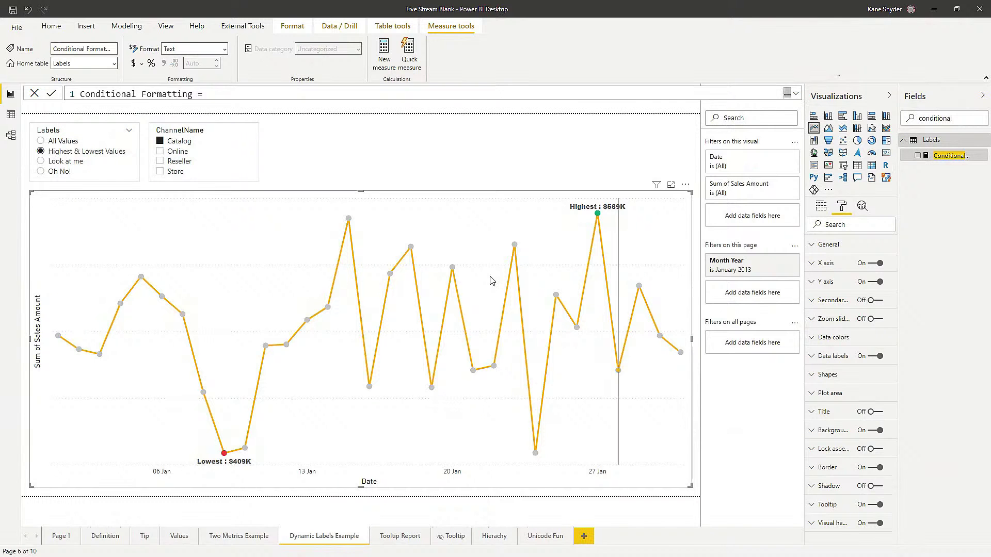
Change the Sales Amount line chart to a clustered column chart, and open the model in a maximized Tabular Editor window.
click(857, 117)
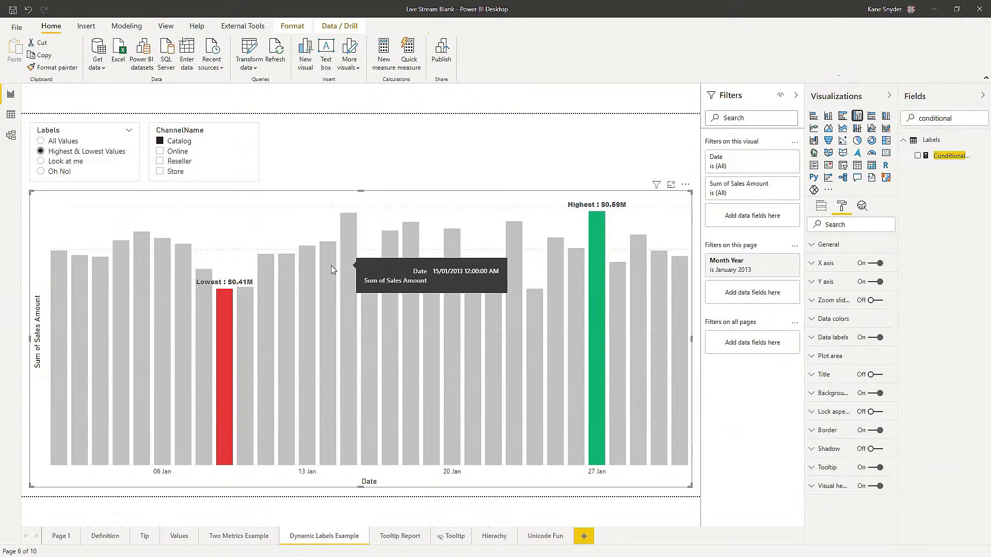
mouse_move(218, 313)
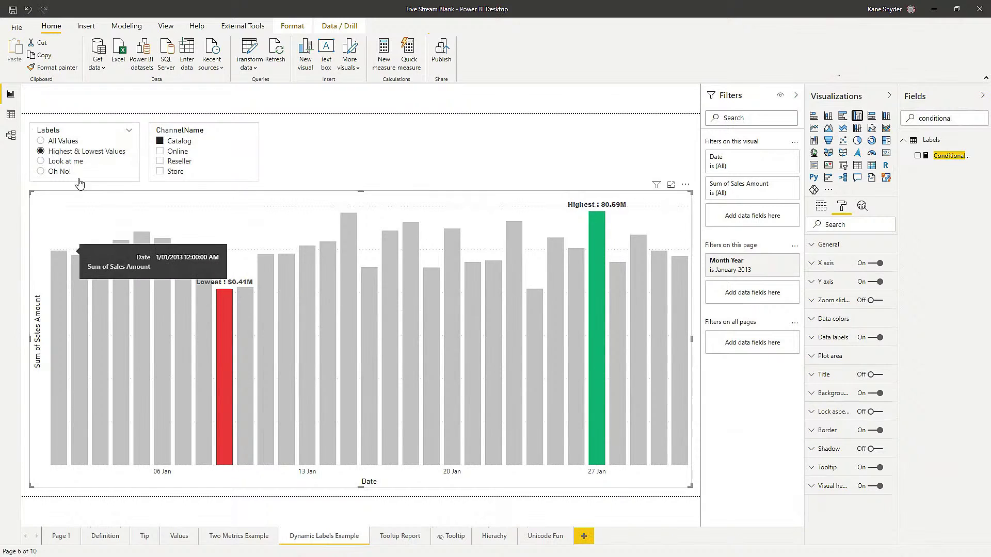
click(259, 28)
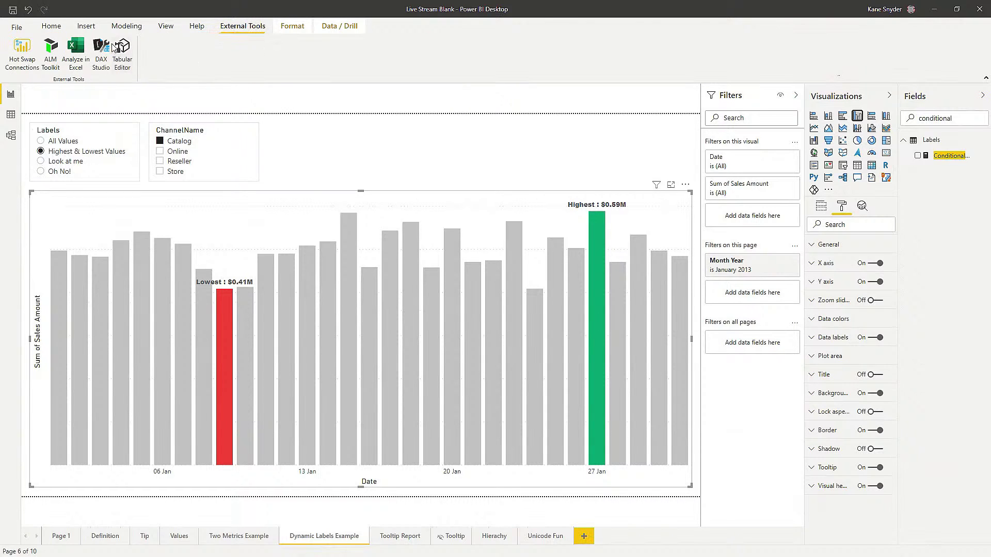
click(126, 53)
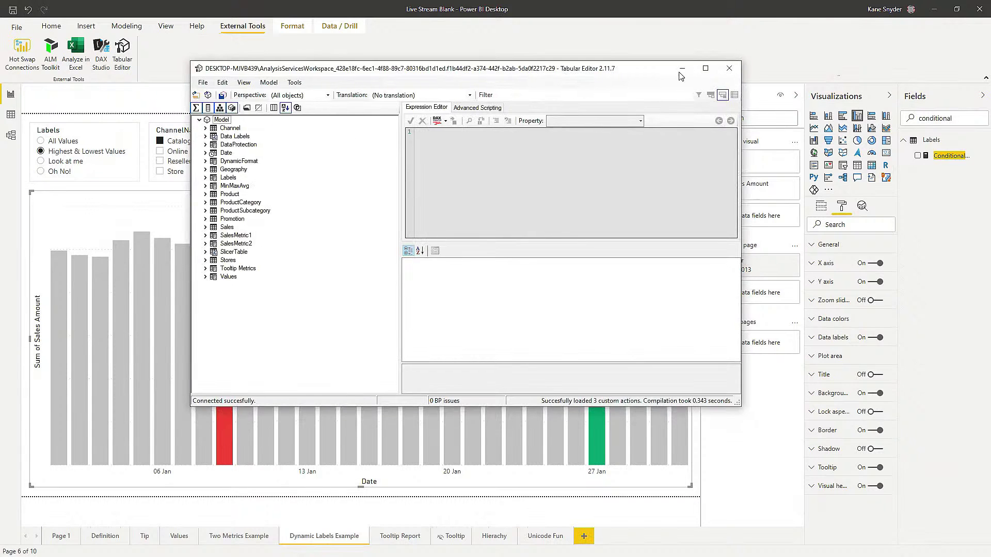
click(719, 63)
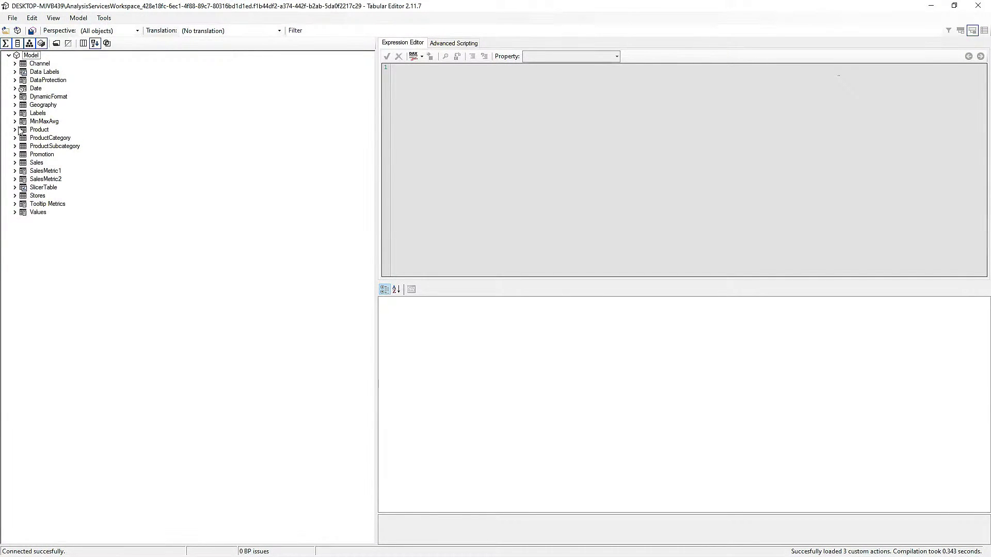
Display the Format String Expression of the Highest & Lowest Values calculation item in the Labels group, with enlarged text.
click(15, 113)
click(72, 138)
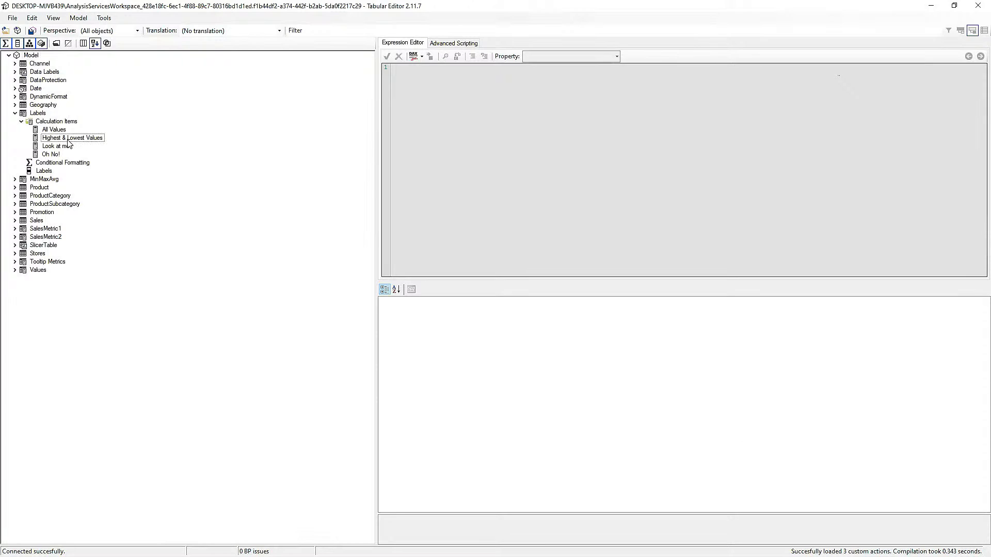
click(617, 56)
click(563, 75)
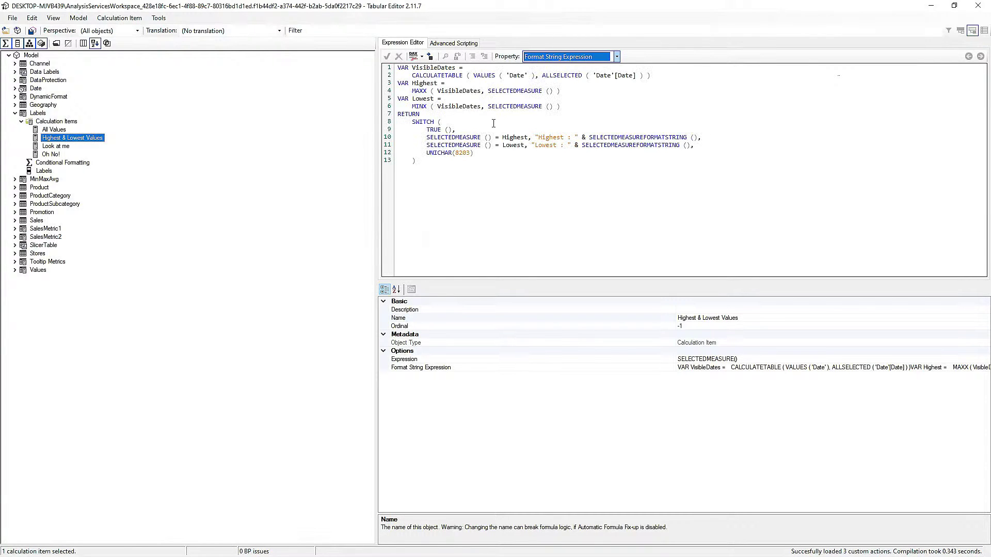
click(468, 230)
scroll(488, 175, up, 2)
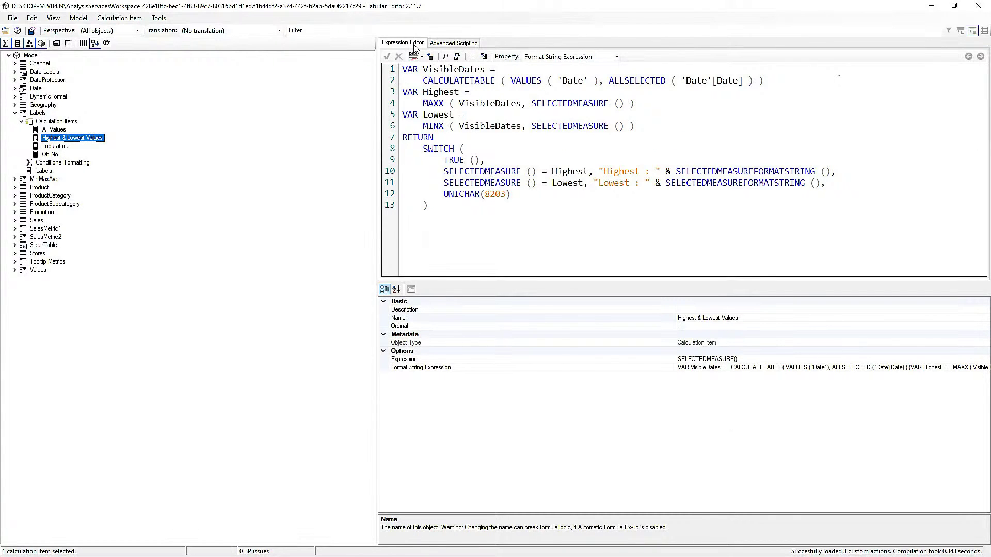
Copy the Format String Expression's full DAX code over SELECTEDMEASURE() in the Expression property of Highest & Lowest Values.
drag(403, 68, 457, 213)
key(ctrl+c)
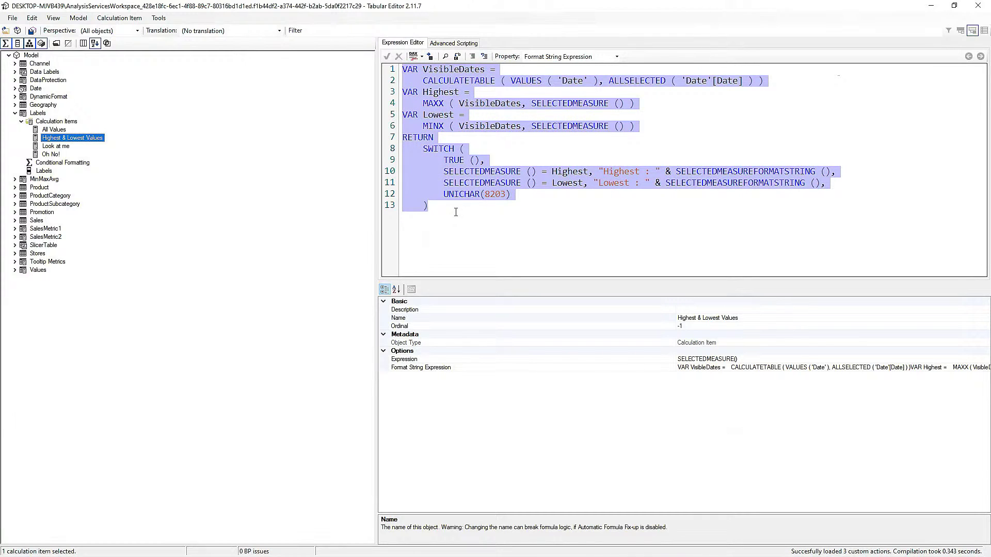
click(537, 56)
click(539, 75)
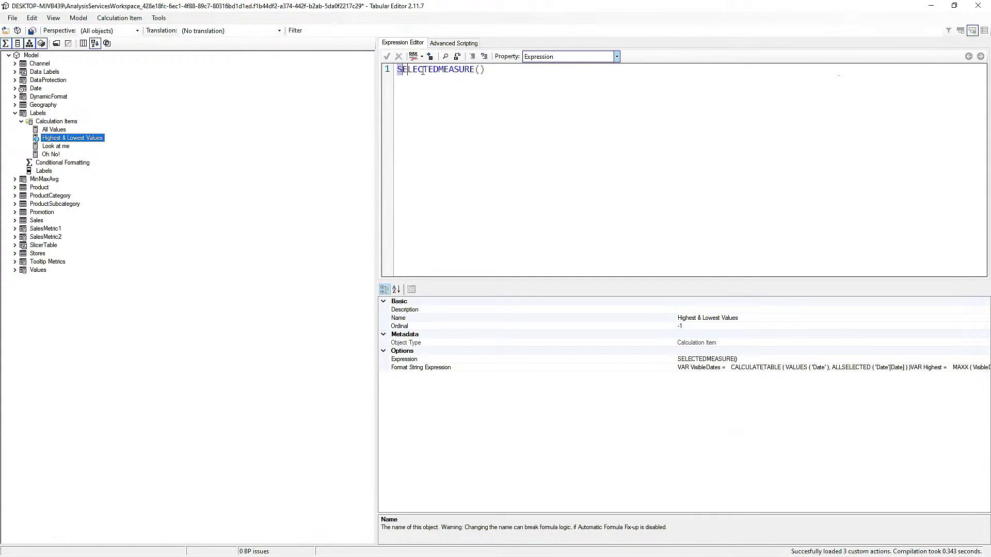
drag(401, 71, 486, 70)
key(ctrl+v)
click(536, 58)
click(534, 67)
drag(479, 208, 384, 71)
text(SELECT)
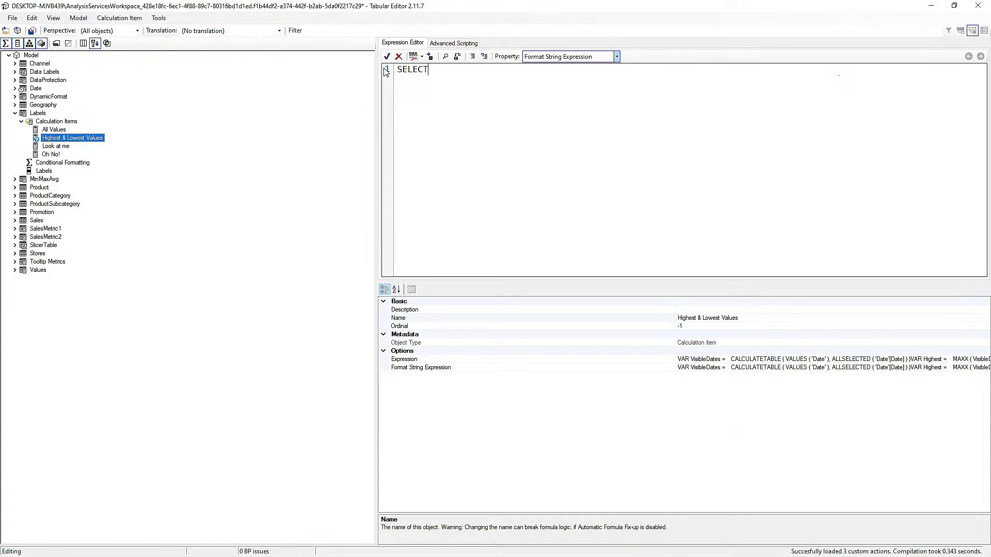
text(EDMEASUREFORMATSTRING())
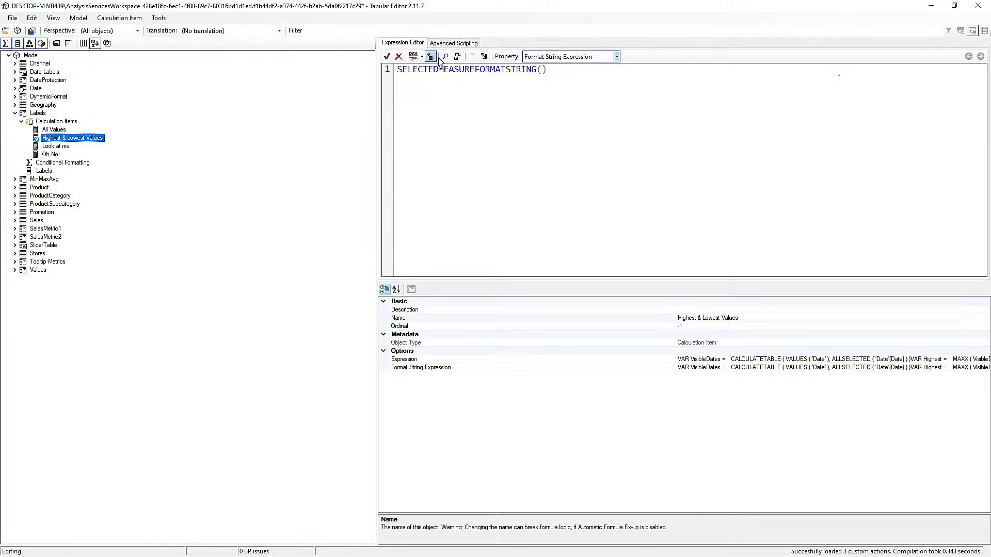
click(399, 56)
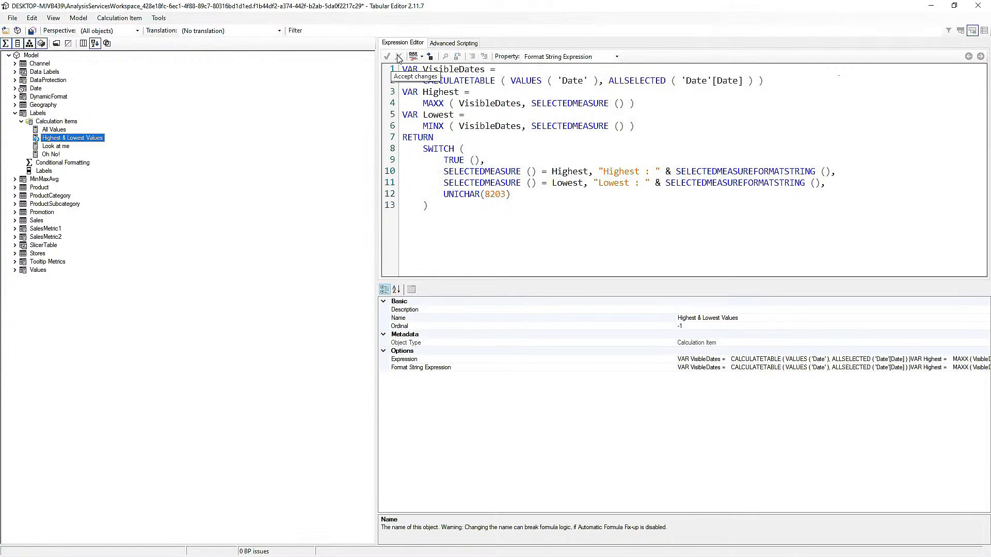
Trim the Format String Expression of Highest & Lowest Values down to "SELECTEDMEASUREFORMATSTRING ()," by deleting the surrounding code.
click(558, 58)
key(Return)
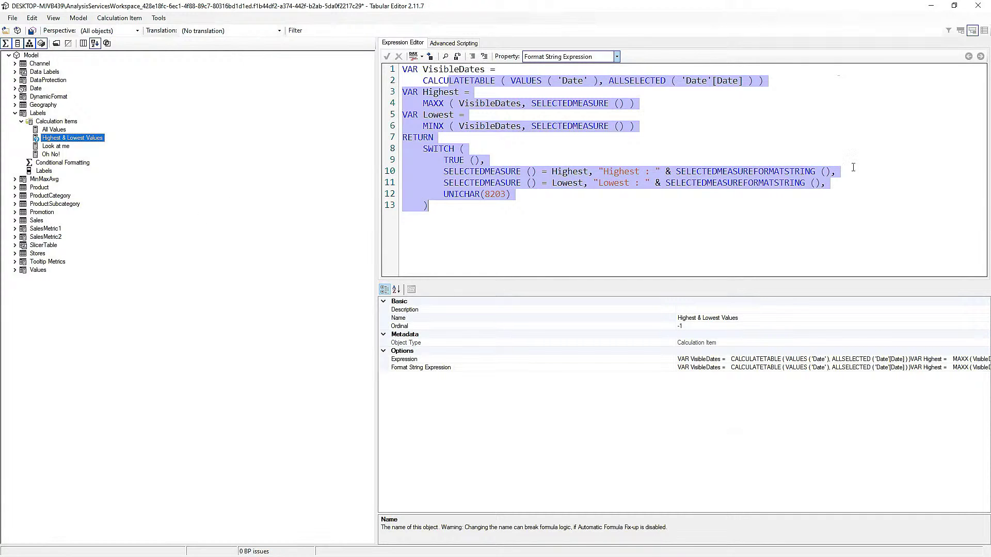
click(854, 185)
drag(841, 172, 388, 61)
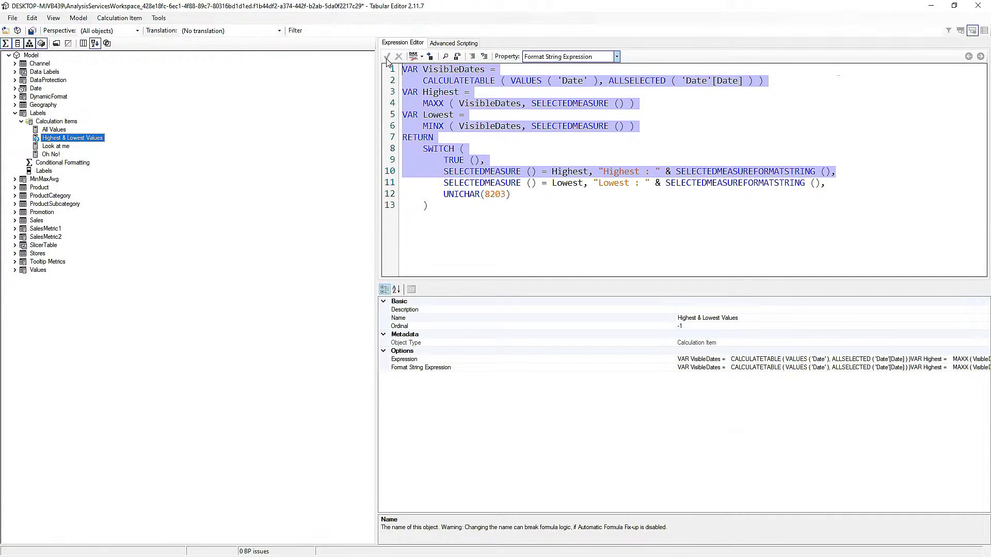
key(Delete)
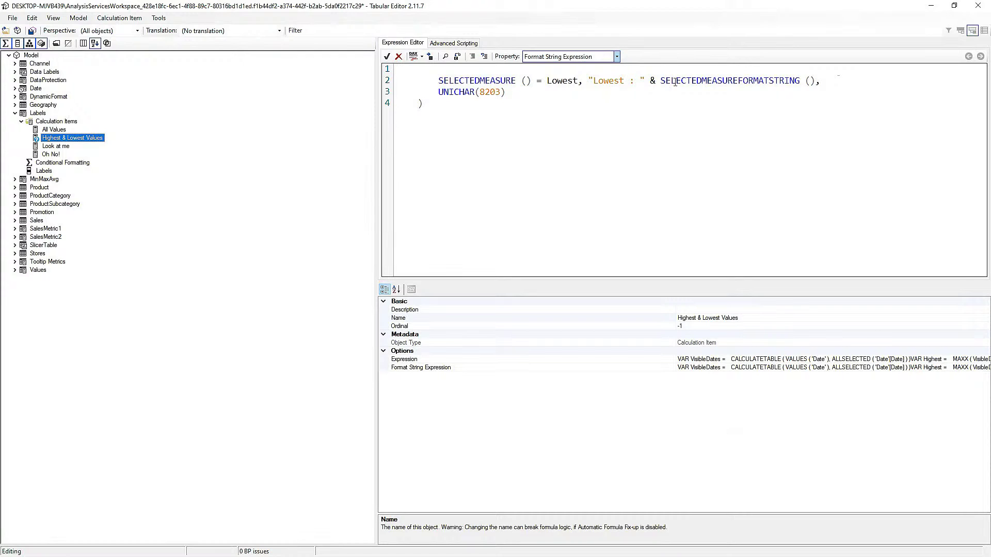
drag(662, 80, 413, 69)
key(Delete)
drag(442, 100, 397, 77)
key(Delete)
In the Expression property, replace the Highest and Lowest branch results with SELECTEDMEASURE () and save the changes to the model.
click(617, 56)
click(598, 70)
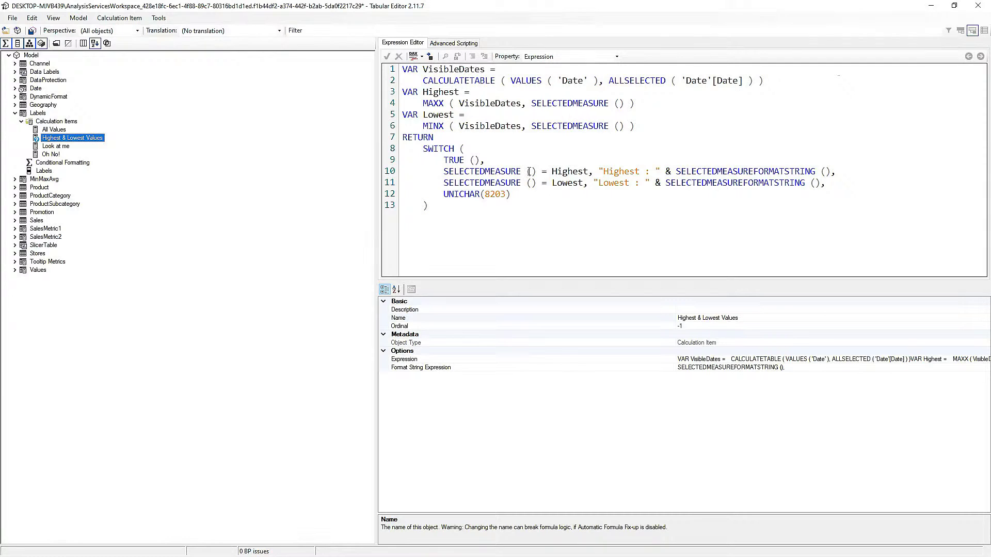
drag(599, 170, 485, 160)
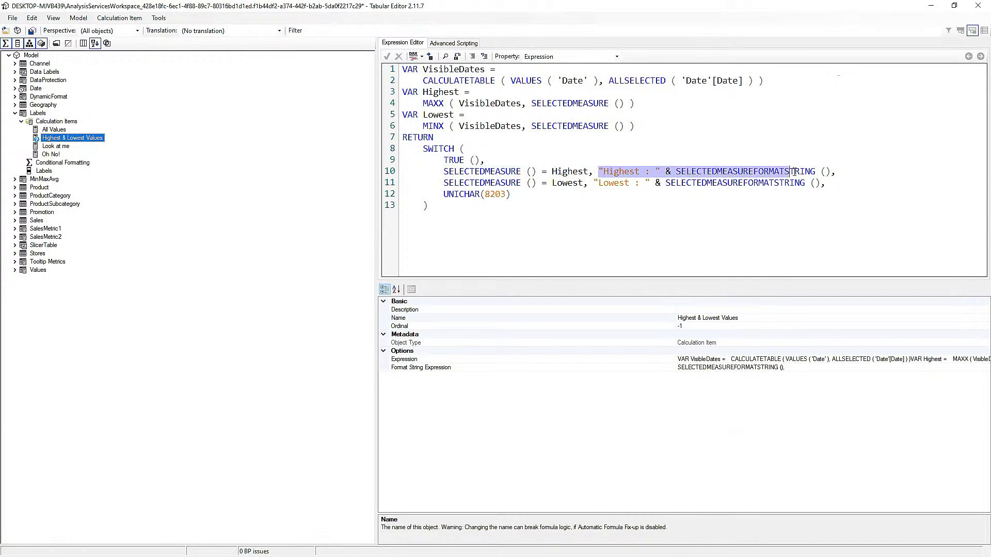
drag(443, 171, 537, 172)
key(ctrl+c)
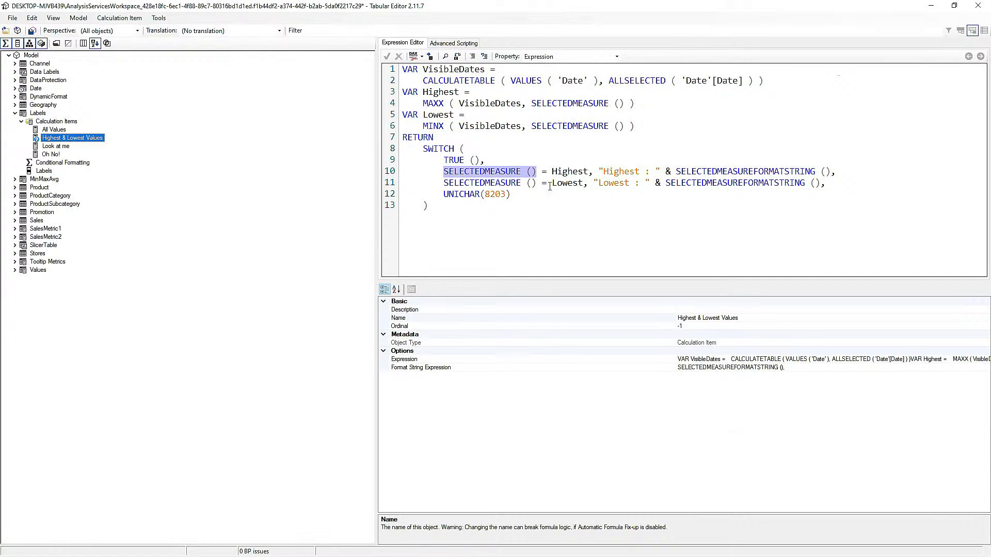
drag(599, 170, 829, 172)
key(ctrl+v)
drag(593, 183, 820, 182)
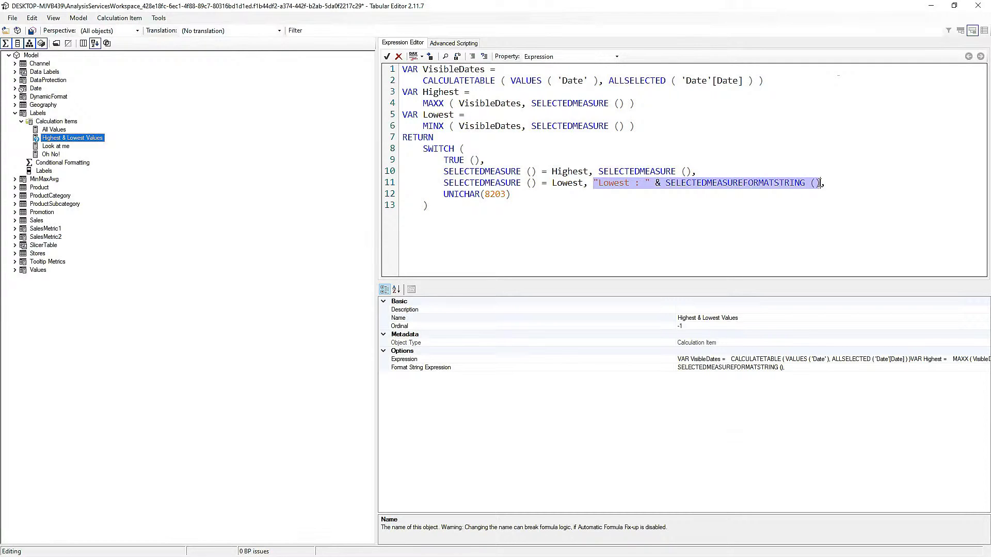
key(ctrl+v)
click(386, 57)
click(32, 30)
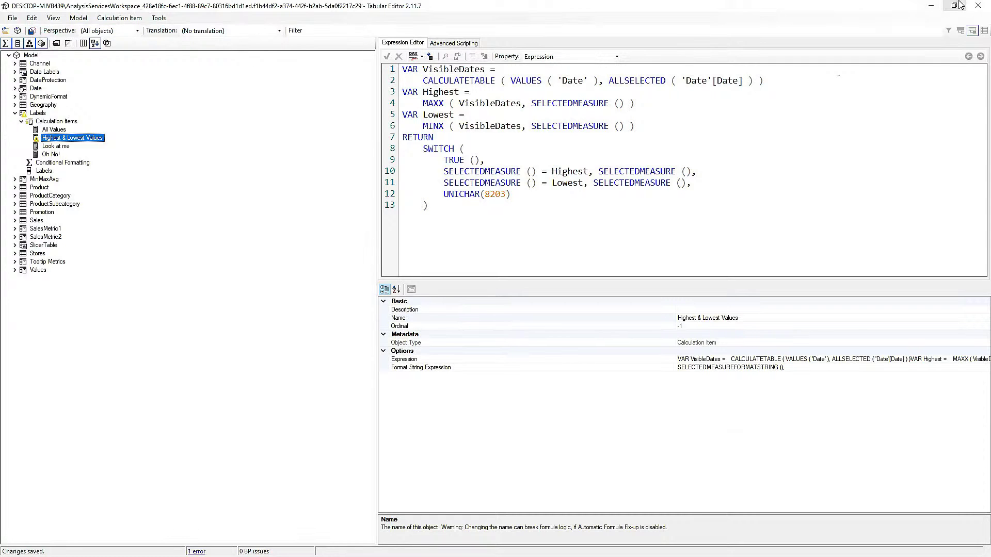
Return to the Power BI report, view the error details of the chart that cannot be displayed, and dismiss them.
click(978, 5)
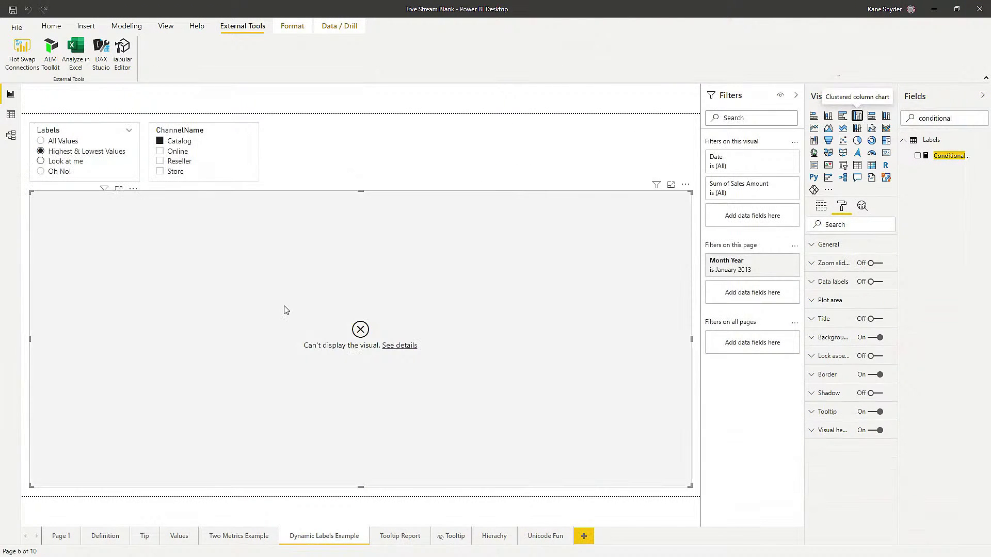
click(416, 347)
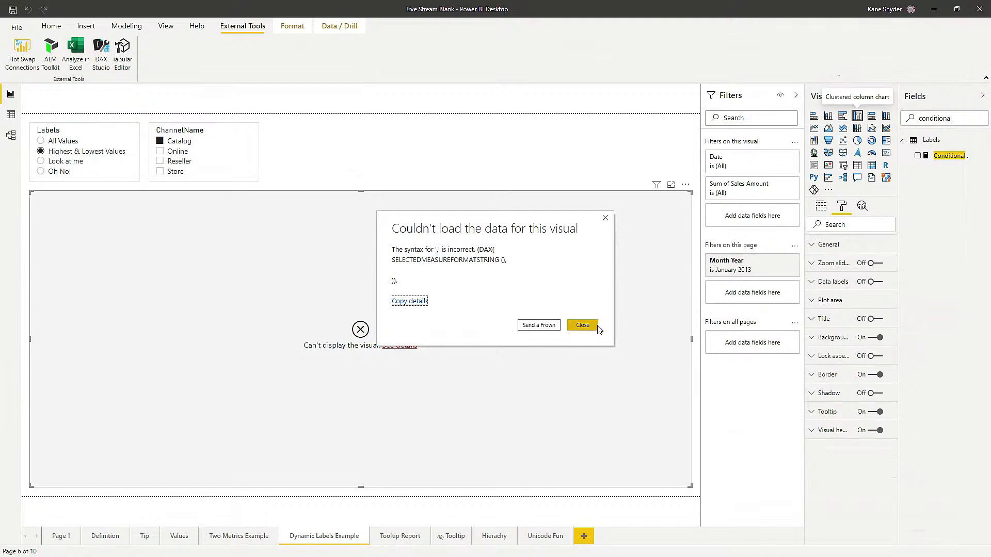
click(583, 326)
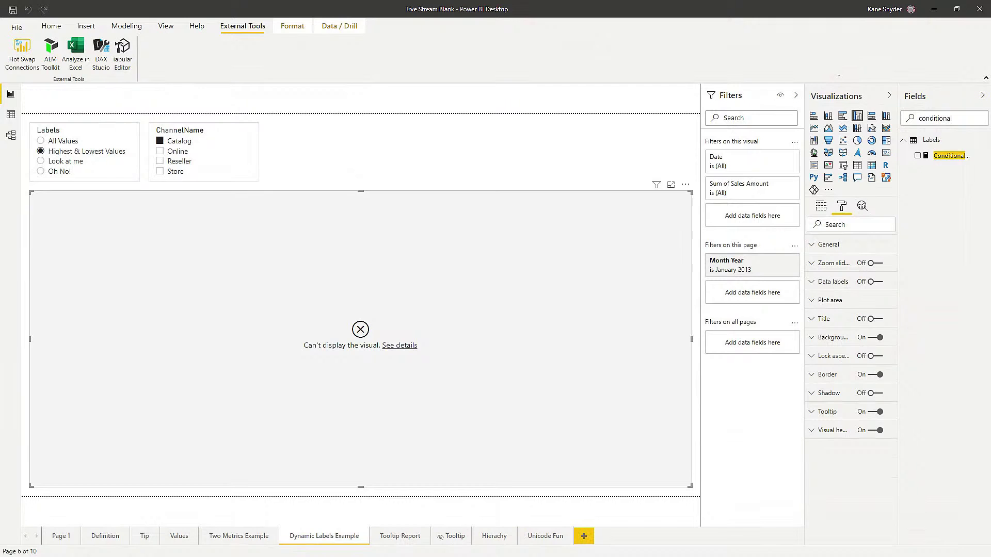
Switch to Tabular Editor, collapse the SalesMetric1 group, and select the Highest & Lowest Values calculation item in the Labels group.
click(644, 17)
key(alt+Tab)
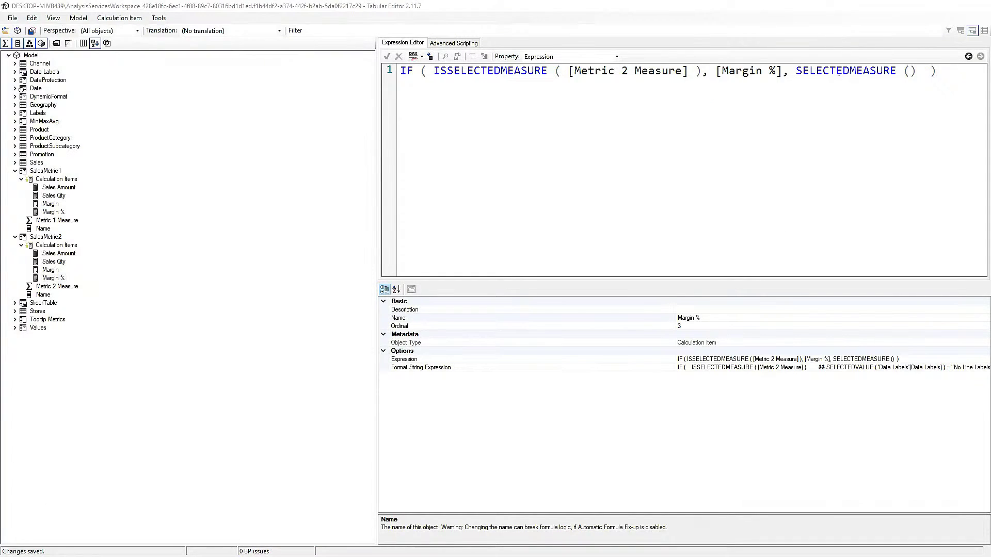
key(alt+Tab)
key(alt+Tab)
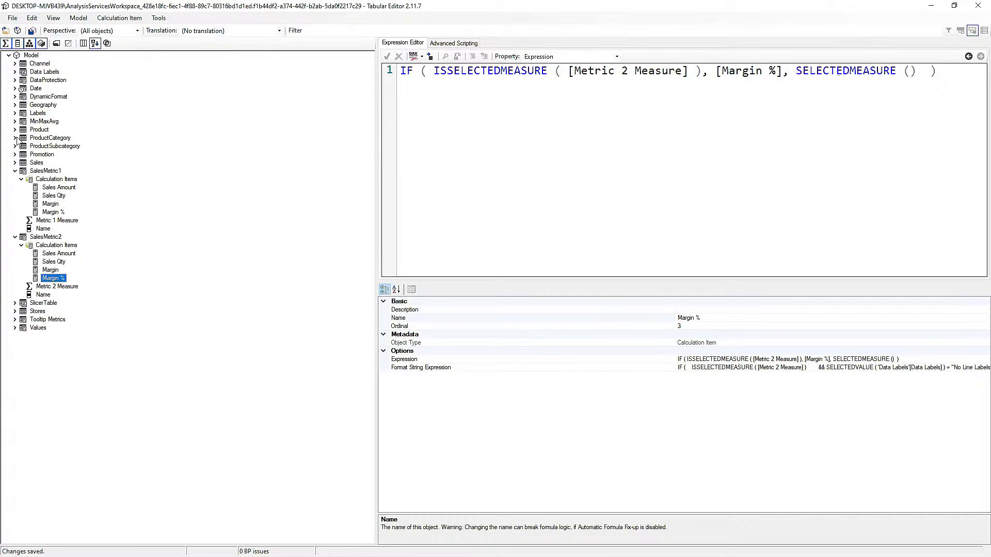
click(15, 171)
click(22, 188)
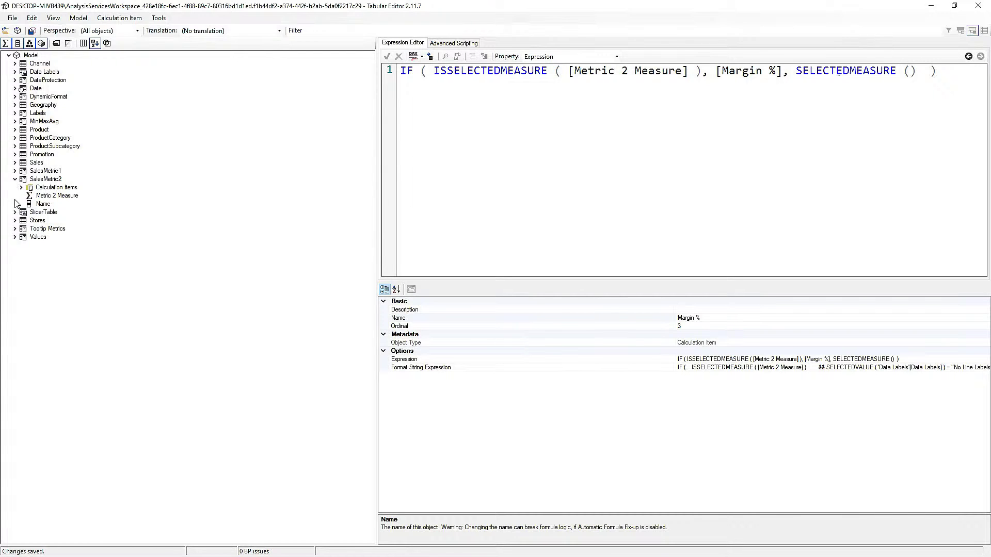
click(16, 114)
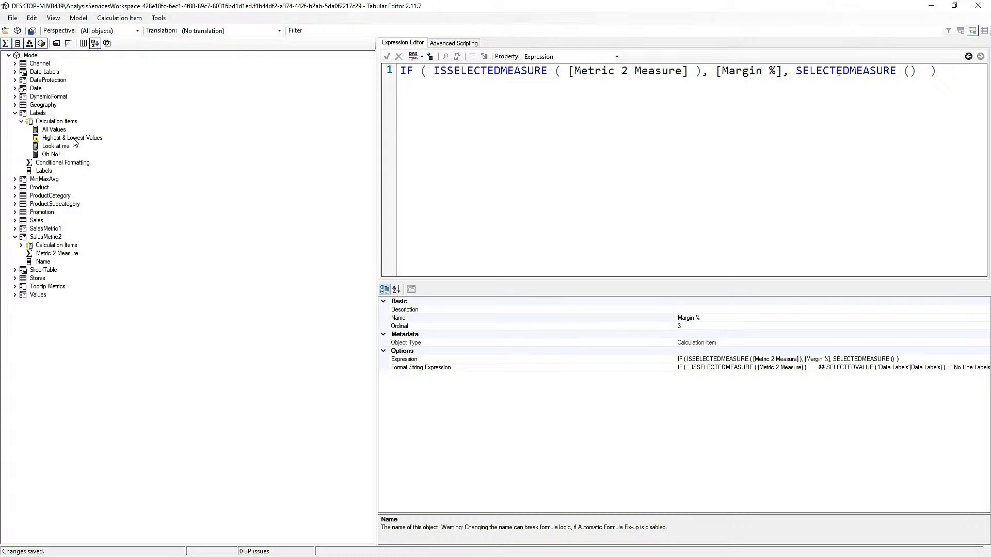
click(74, 138)
Remove the trailing comma and empty line from the Format String Expression and save the corrected item to the model.
click(617, 56)
click(609, 68)
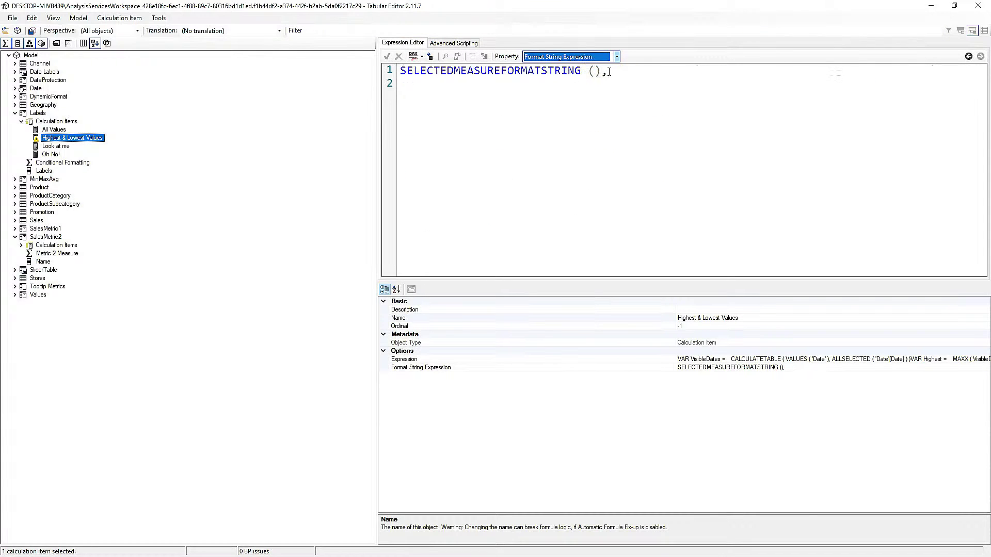
click(477, 109)
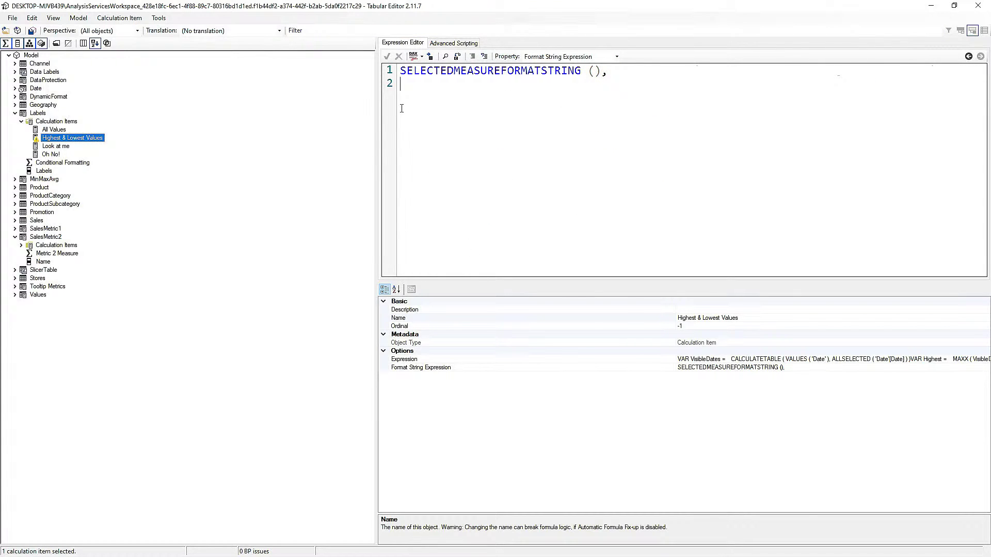
key(BackSpace)
click(386, 57)
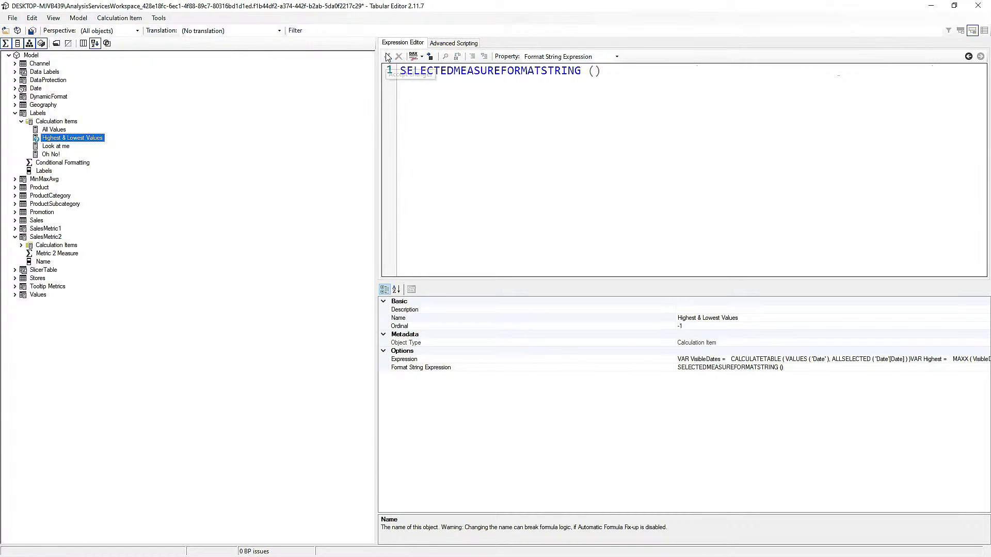
click(32, 31)
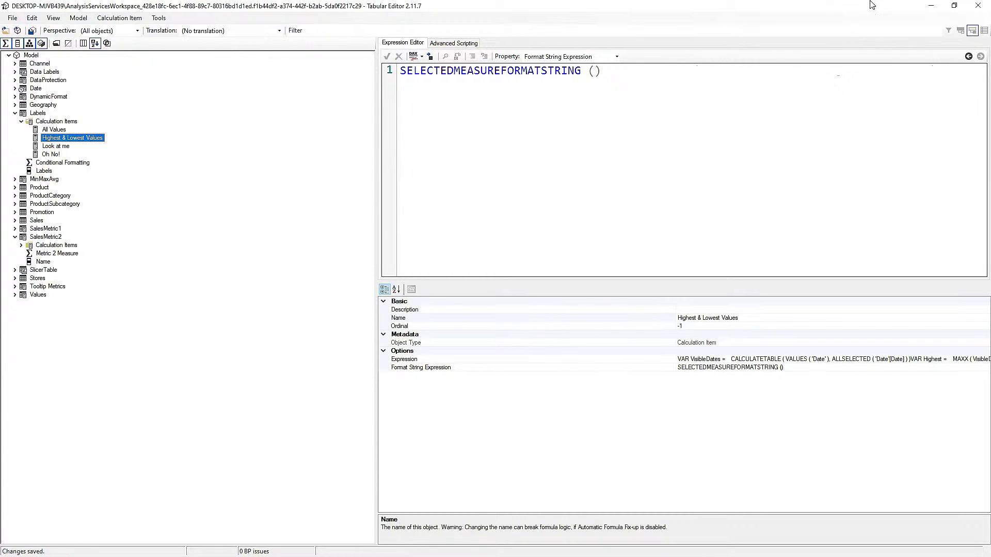
Close Tabular Editor and reapply Highest & Lowest Values in the Labels slicer of the report.
click(978, 6)
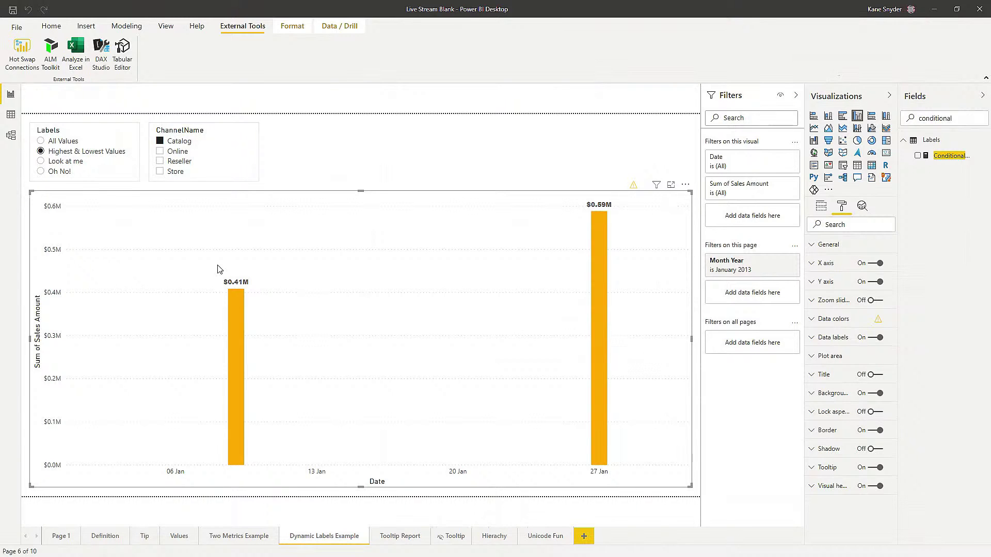
click(39, 153)
click(40, 152)
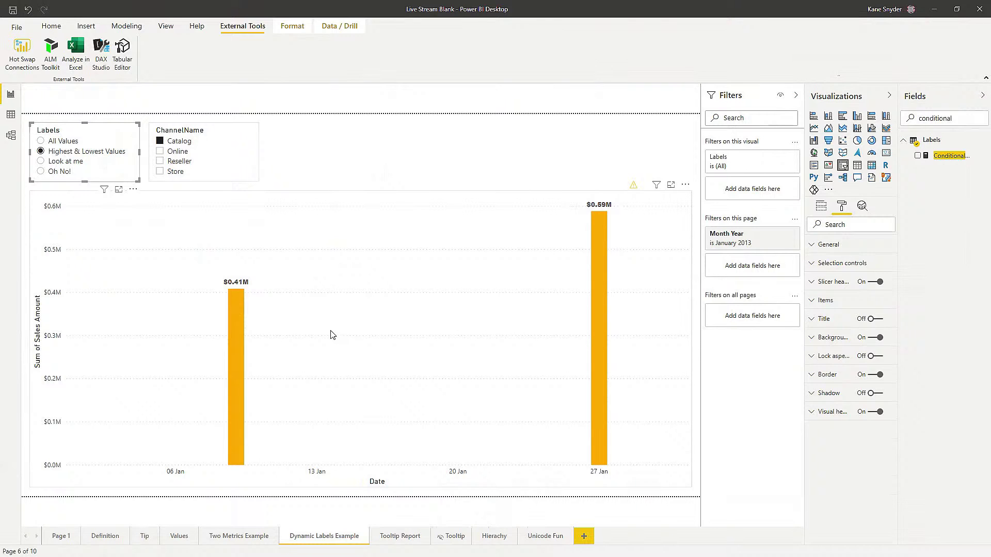
Open the Tooltip Report page and bring up the Live Stream Complete report in a maximized window.
click(398, 537)
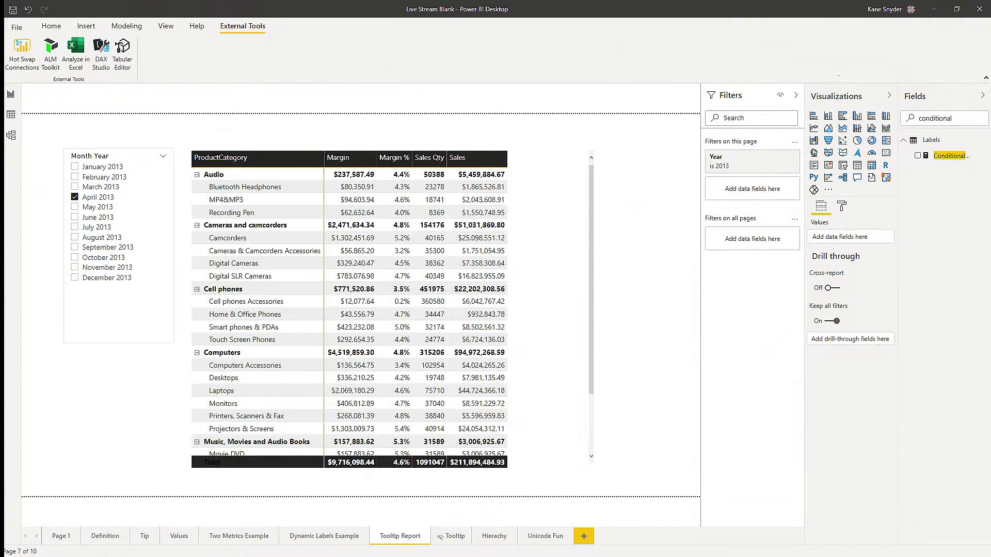
drag(0, 250, 884, 31)
click(879, 28)
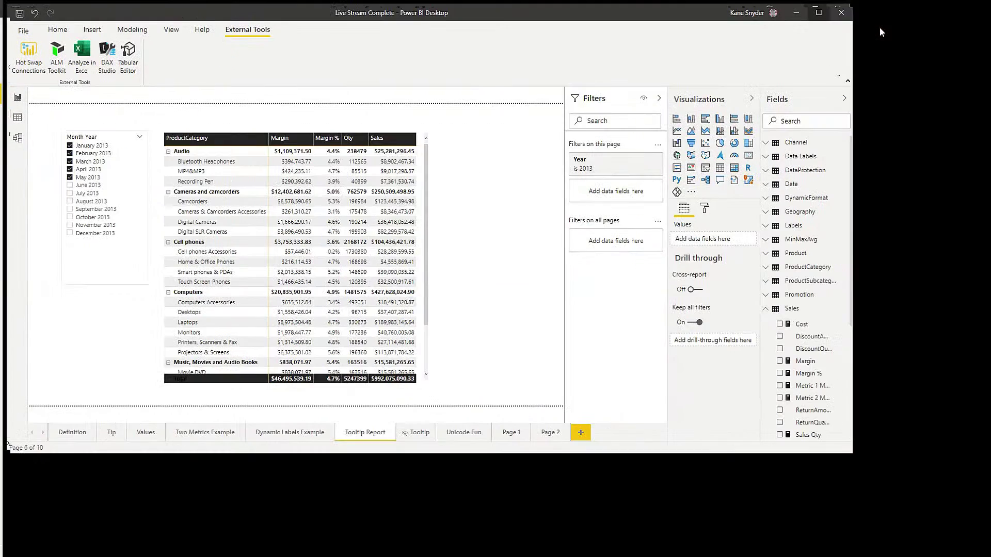
Clear January through April 2013 in the Month Year slicer, leaving only May 2013 selected.
click(75, 167)
click(76, 178)
click(76, 187)
click(75, 197)
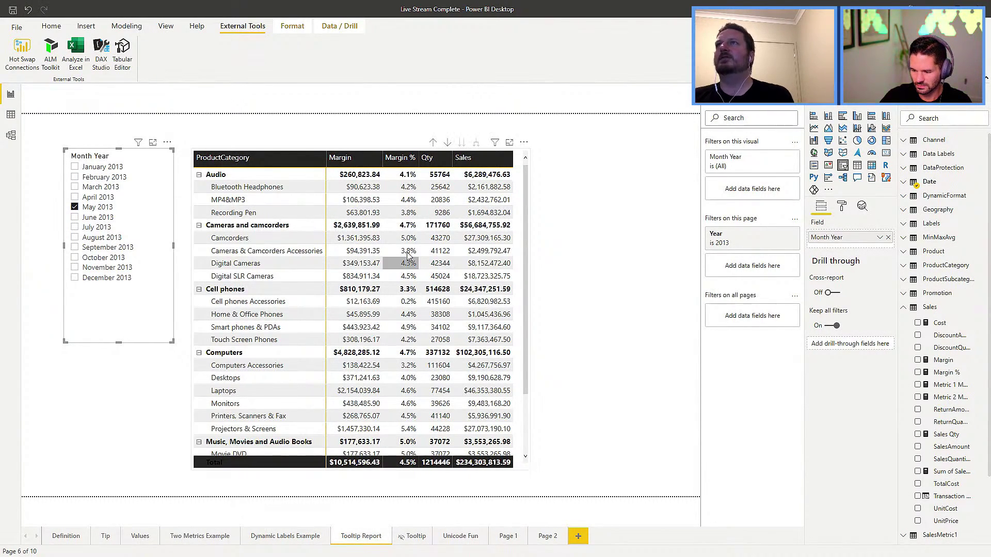
mouse_move(407, 254)
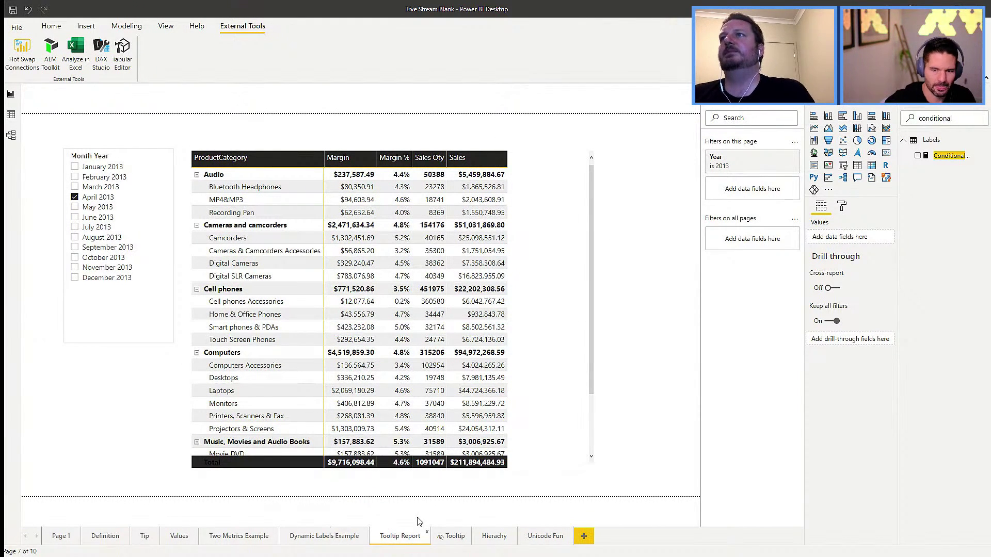
Open the Live Stream Blank model in Tabular Editor and display the Average Value calculation item of the MinMaxAvg group.
click(551, 265)
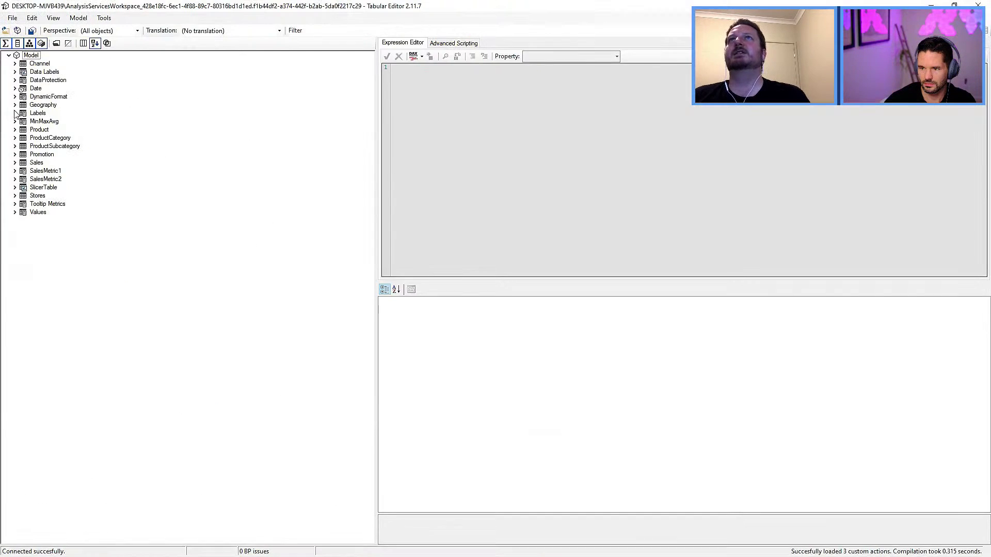
click(15, 122)
click(61, 154)
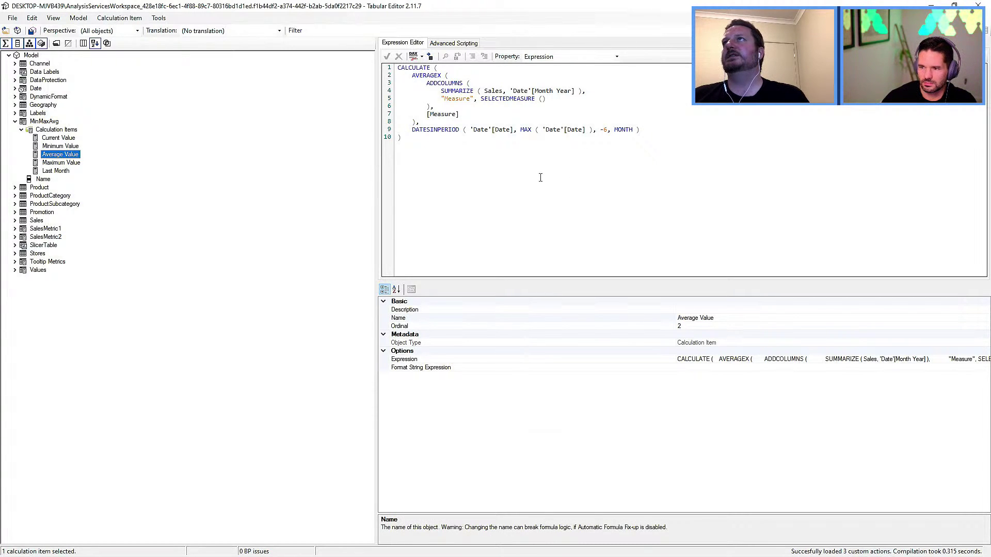
Enlarge the Average Value expression and examine its AVERAGEX block and the SELECTEDMEASURE () reference.
scroll(540, 178, up, 4)
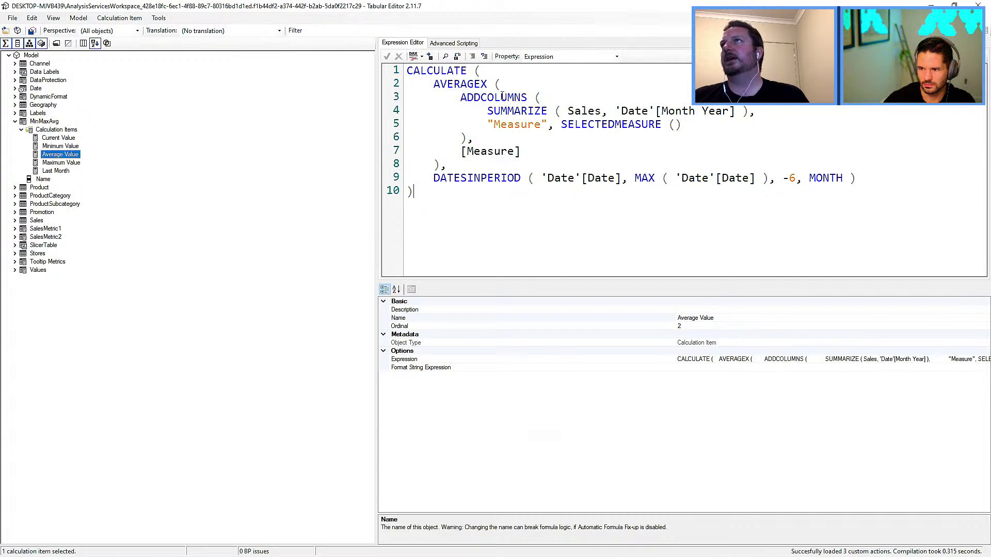
drag(561, 124, 682, 124)
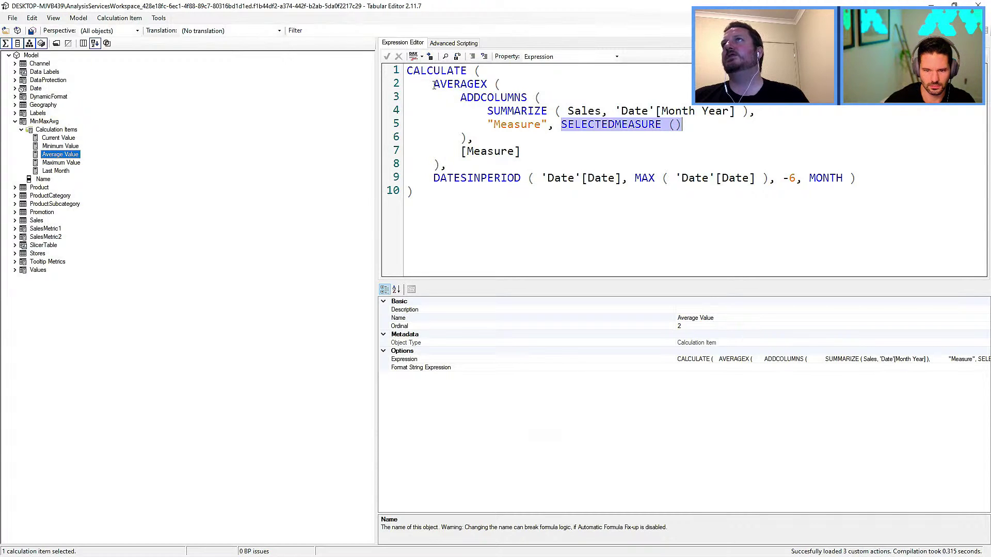
drag(433, 84, 493, 86)
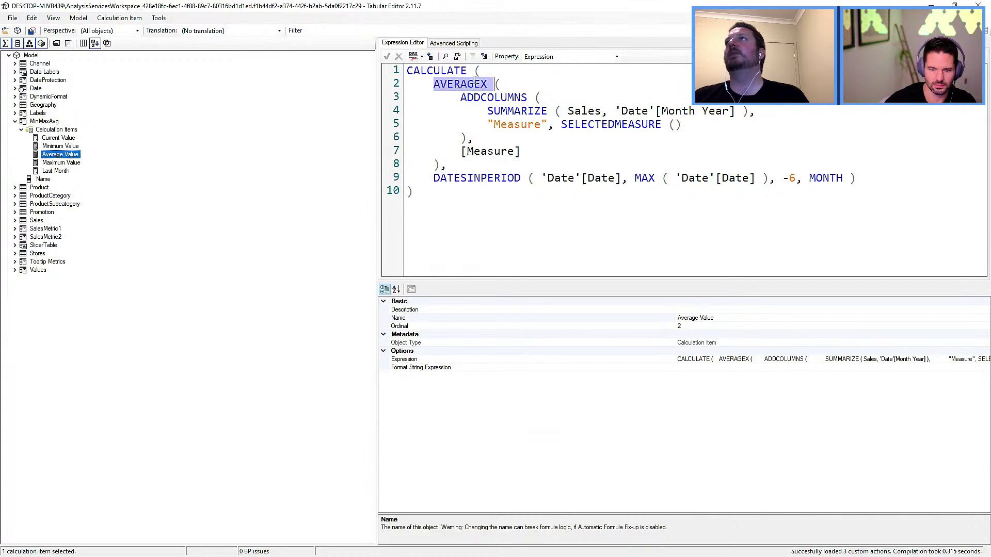
click(494, 124)
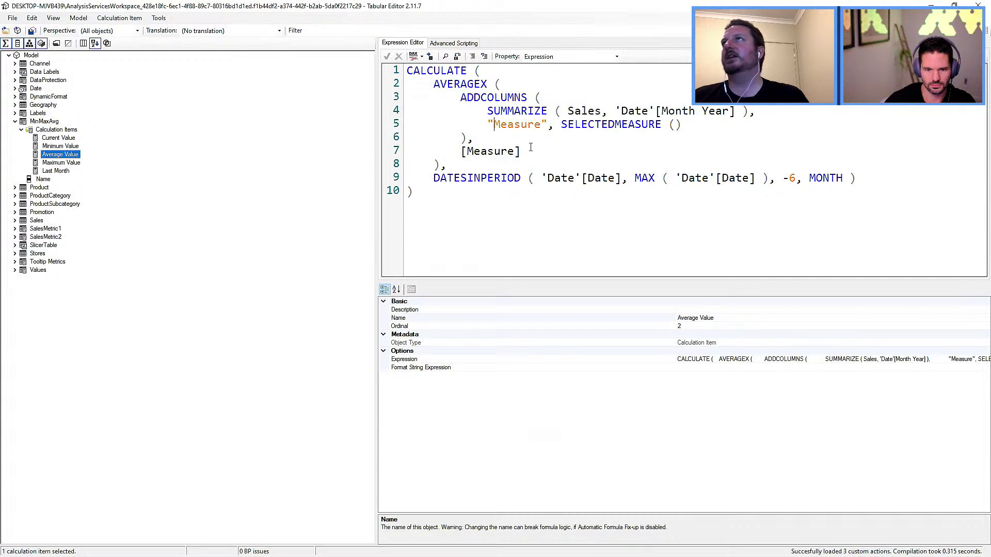
drag(434, 83, 533, 150)
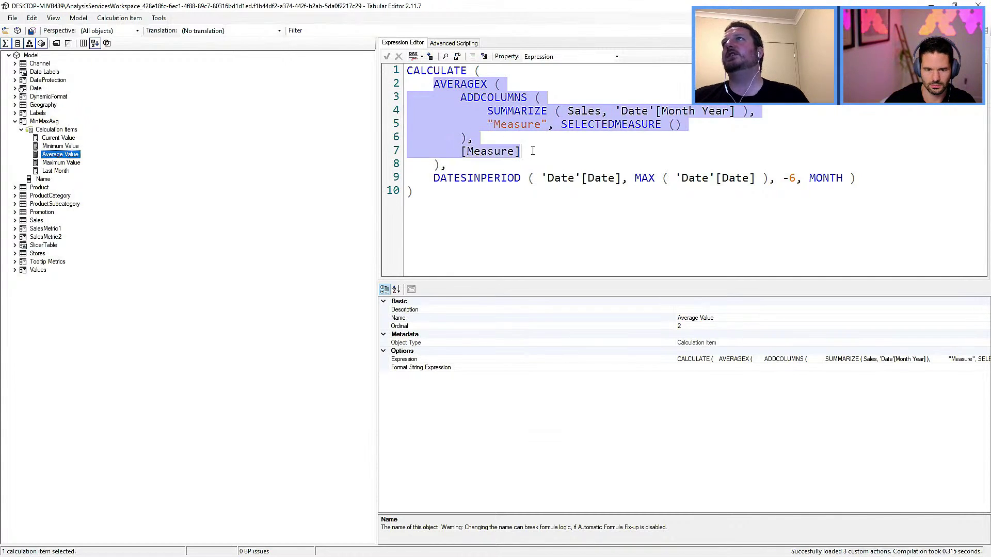
click(539, 153)
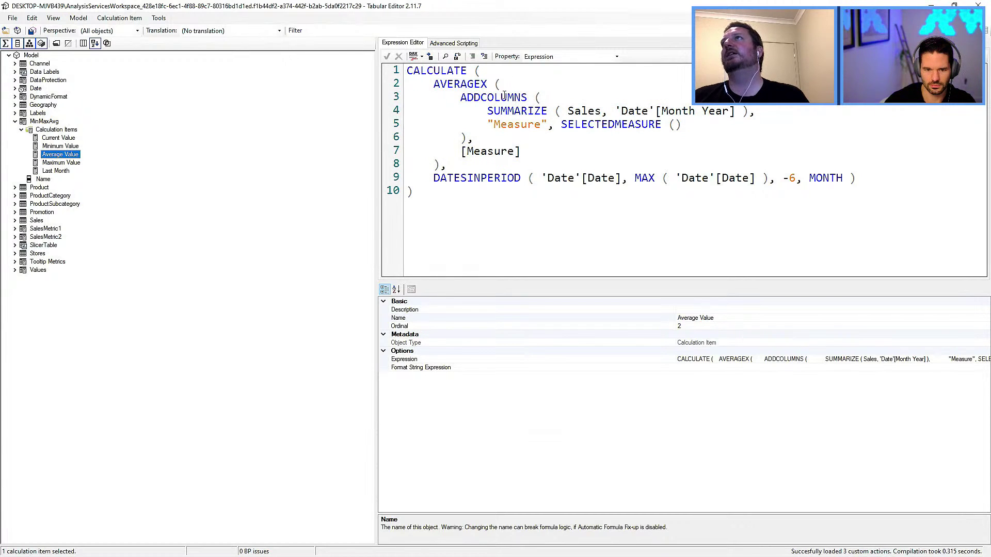
drag(561, 127, 679, 129)
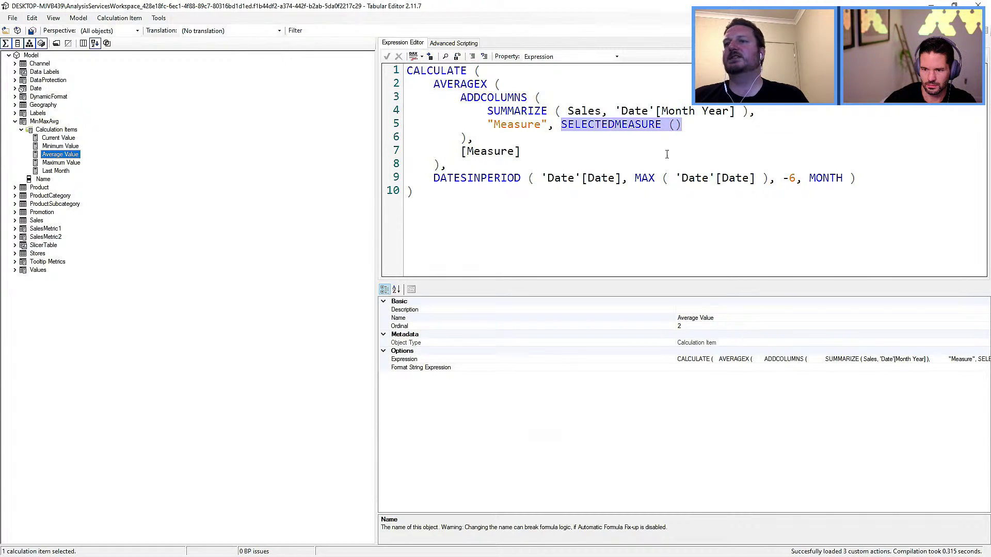
View the Last Month and Current Value expressions of the MinMaxAvg group and close Tabular Editor.
click(56, 171)
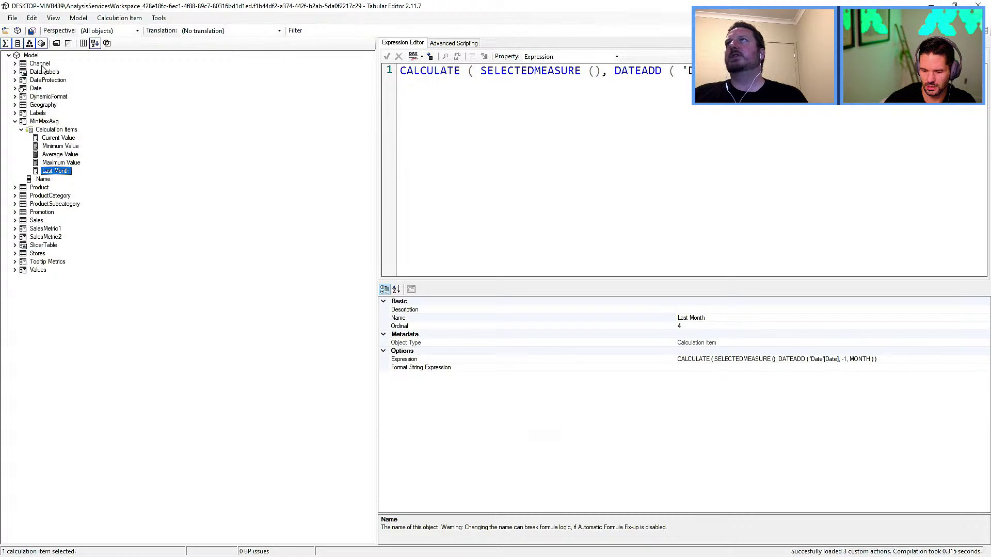
click(66, 138)
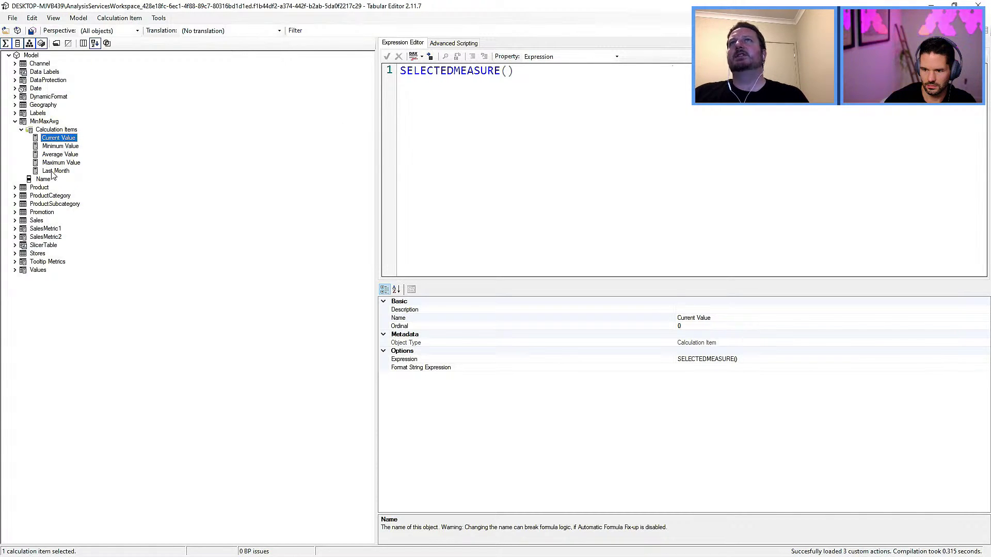
click(979, 6)
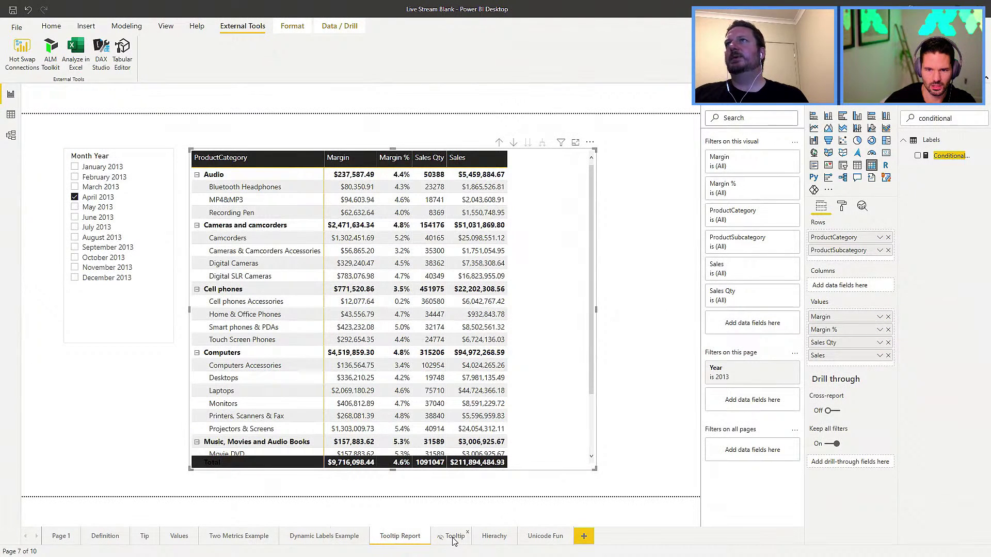
Inspect the Previous 6 Months chart on the Tooltip page and display it over the Home & Office Phones Margin % on Tooltip Report.
click(454, 537)
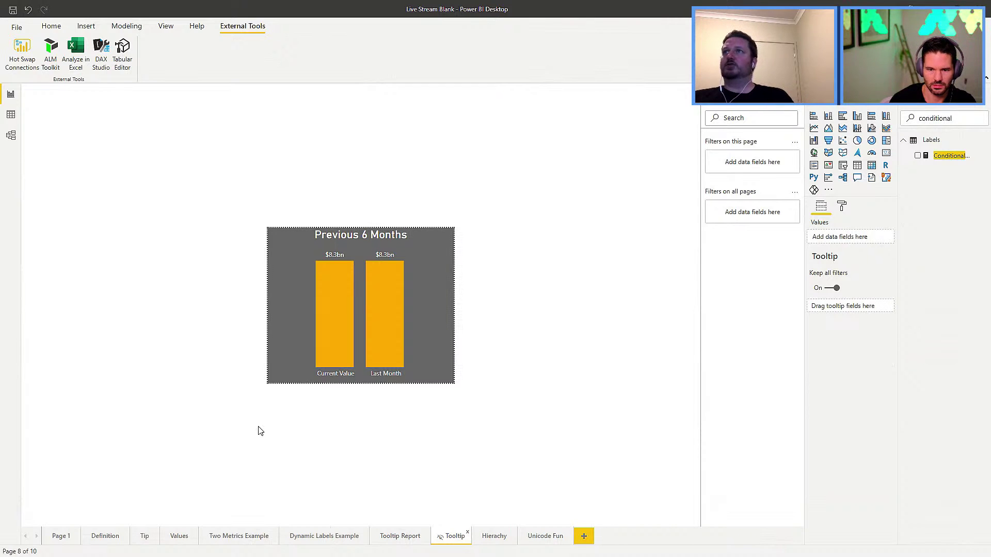
click(393, 351)
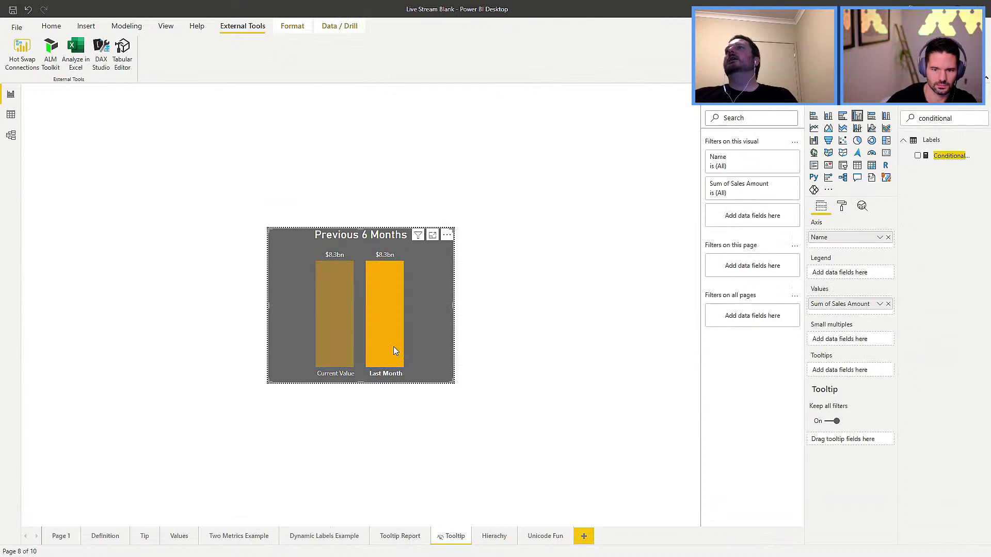
click(325, 354)
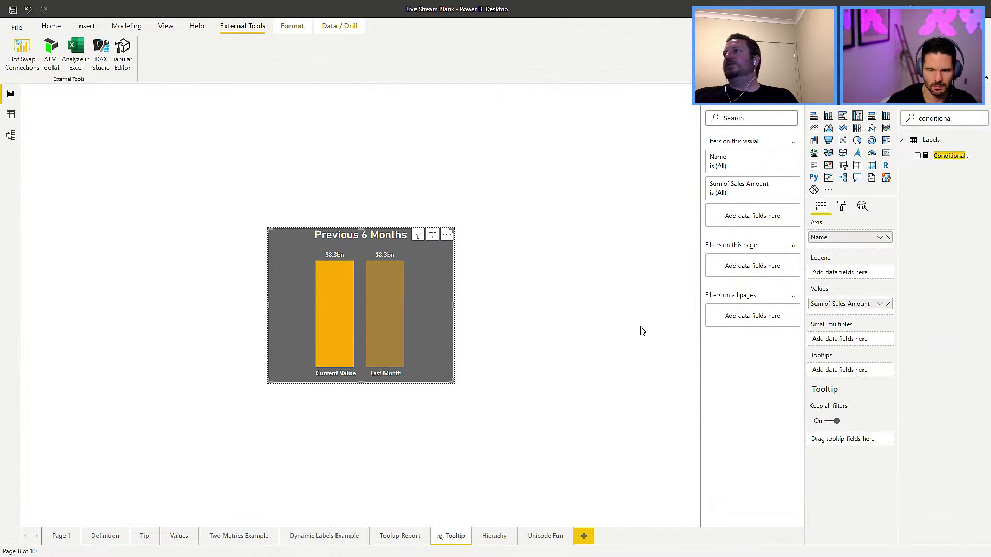
click(386, 321)
click(386, 321)
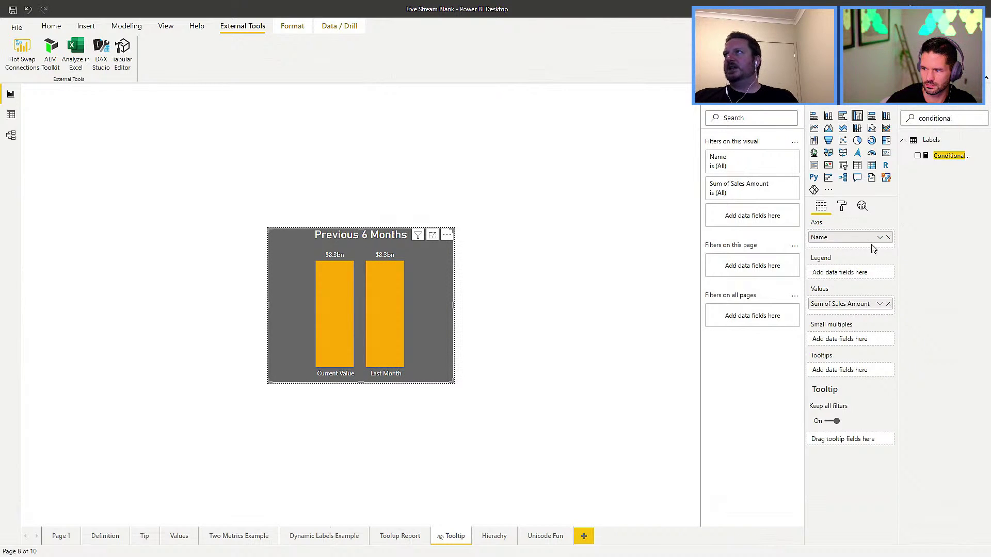
click(400, 537)
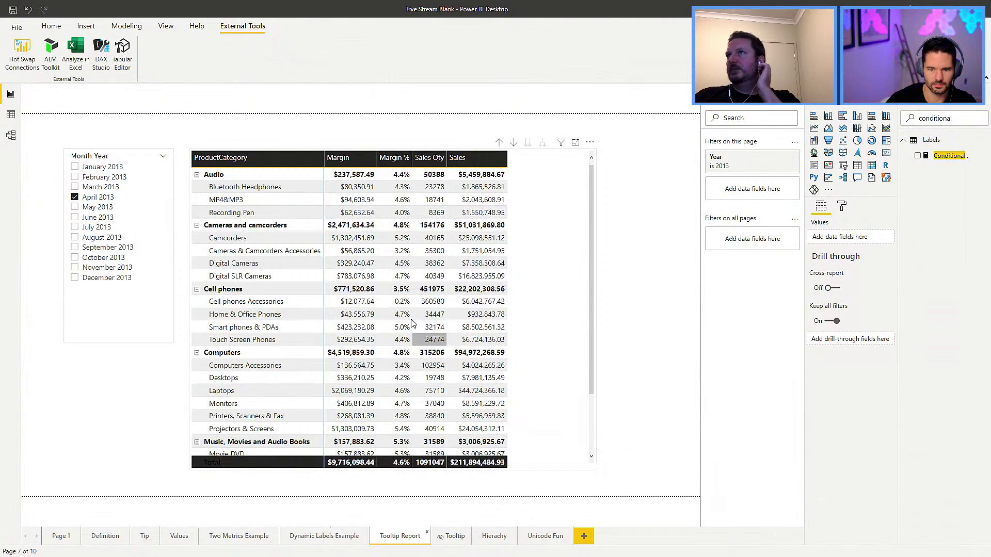
mouse_move(402, 316)
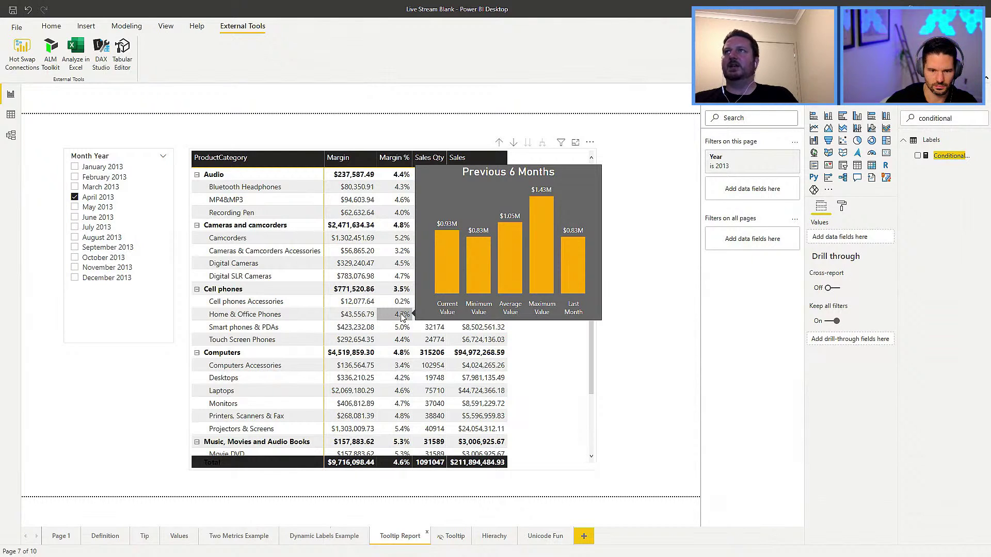
Remove Margin, Margin % and Sales Qty from the Tooltip Report matrix, leaving Sales as its only value.
click(552, 348)
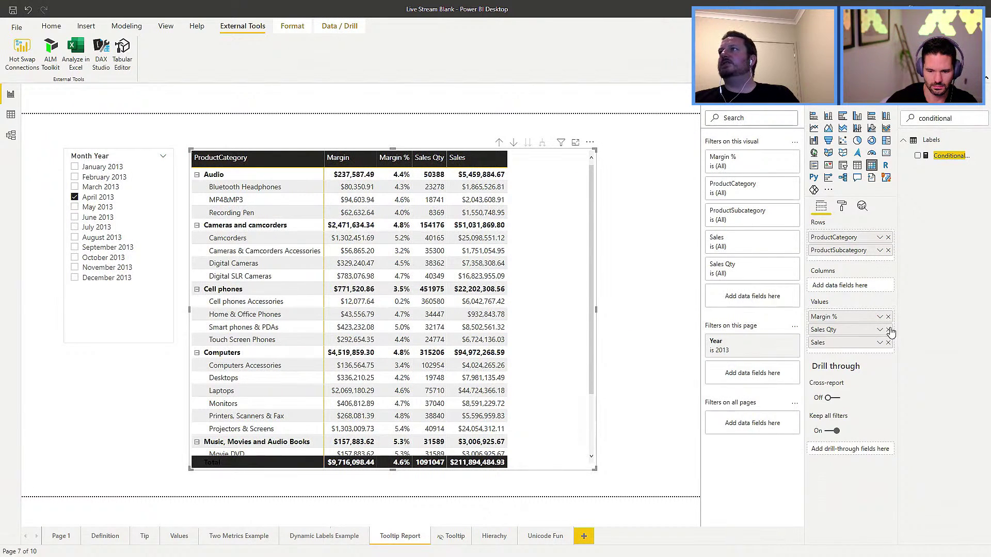
click(889, 318)
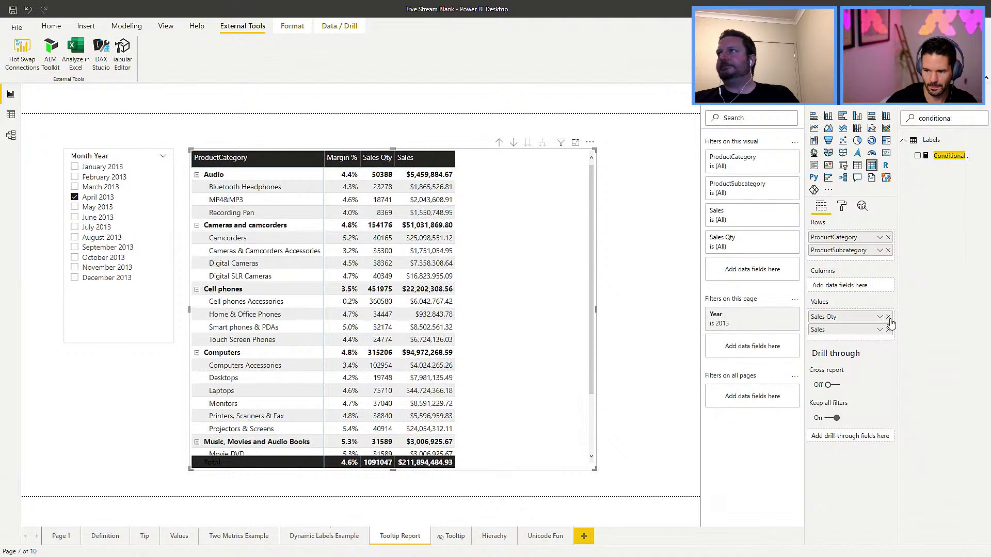
click(888, 317)
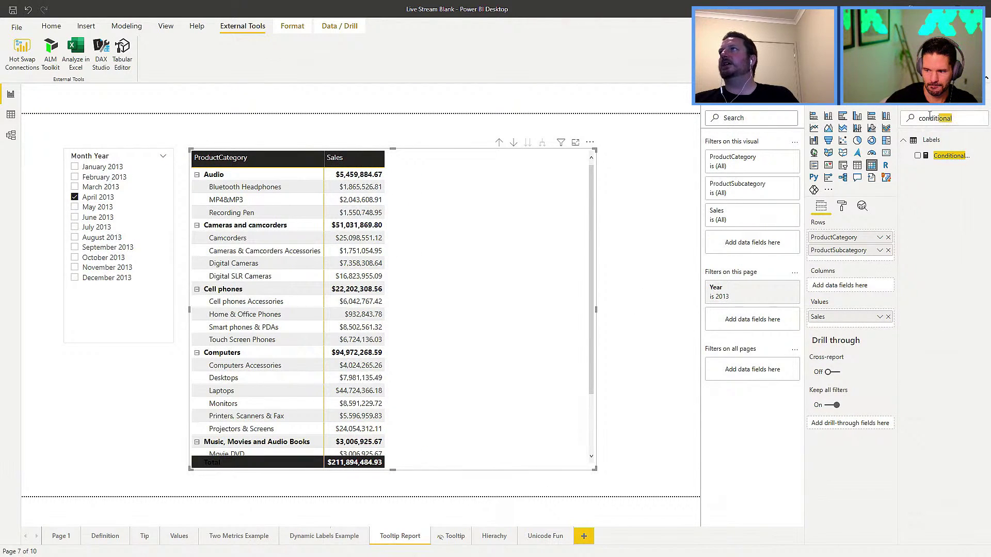
Clear the field search, add the MinMaxAvg Name field to the matrix columns and widen the matrix to fit them.
click(983, 119)
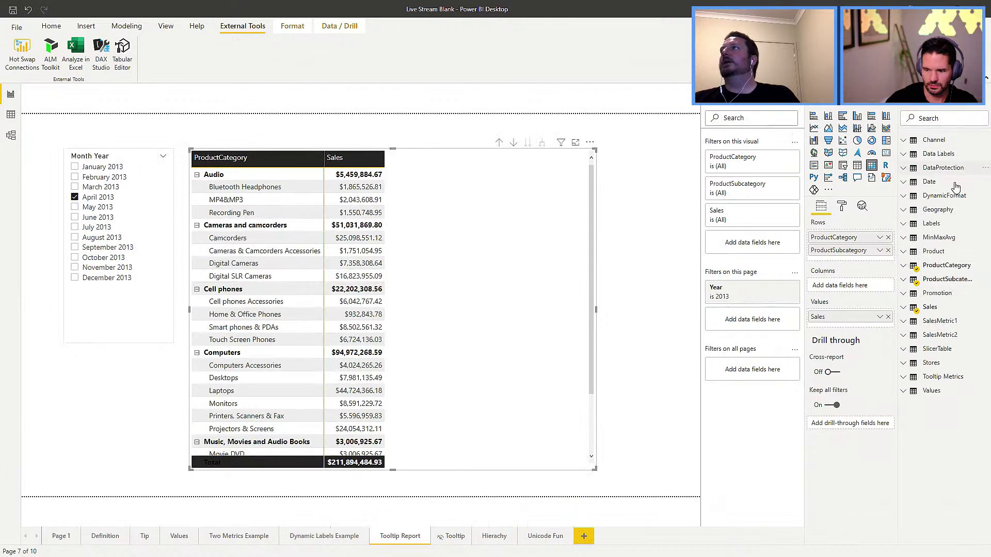
click(939, 237)
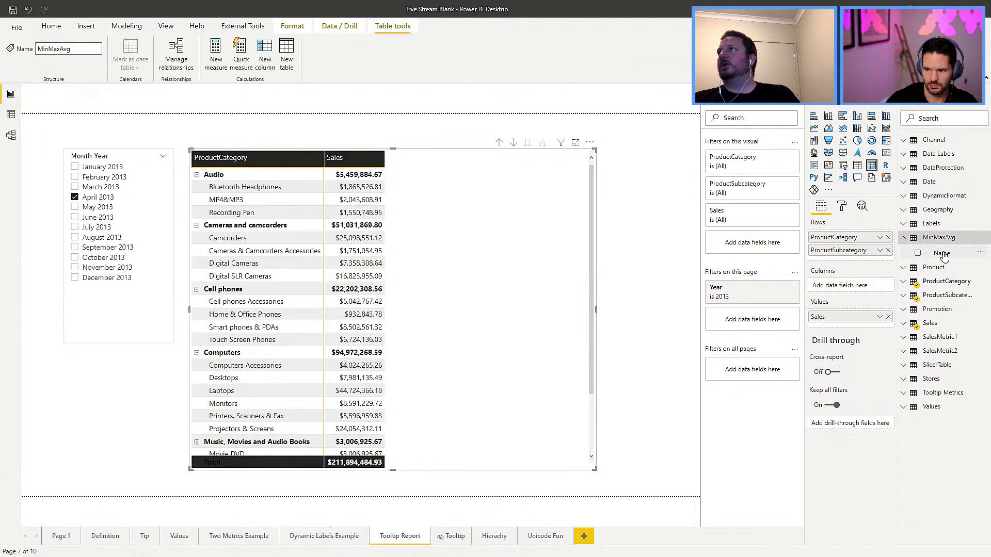
drag(936, 258, 863, 286)
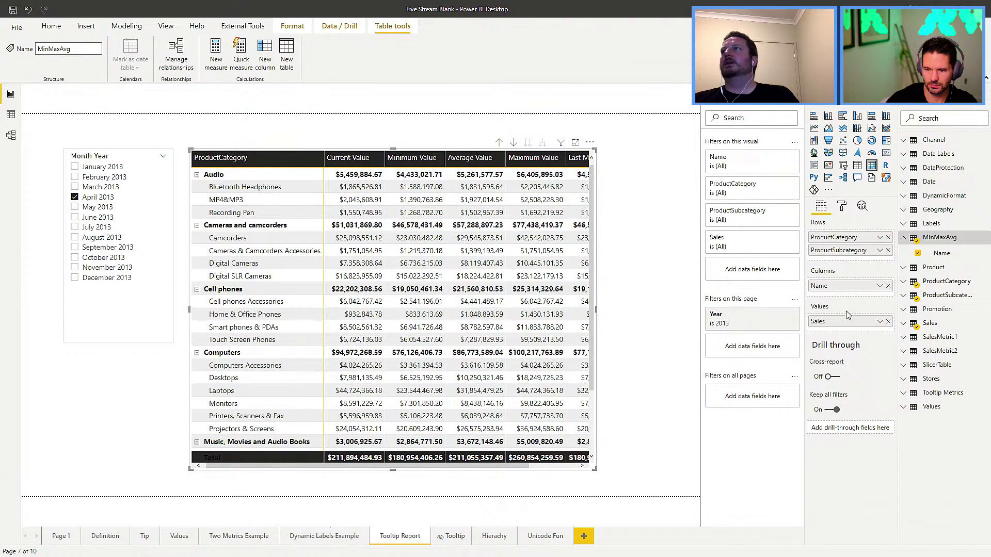
drag(596, 310, 654, 310)
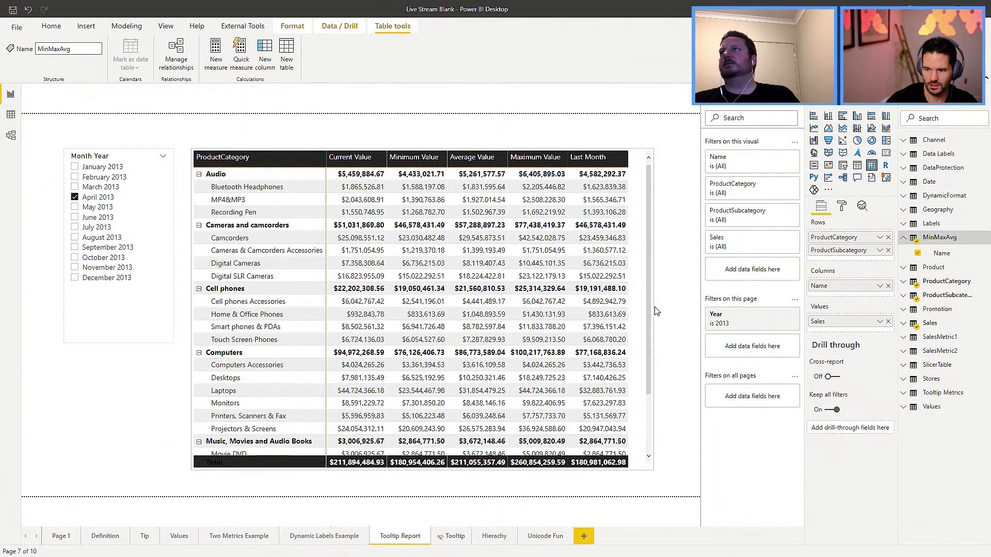
Replace Sales with the Cost measure as the matrix value.
click(888, 322)
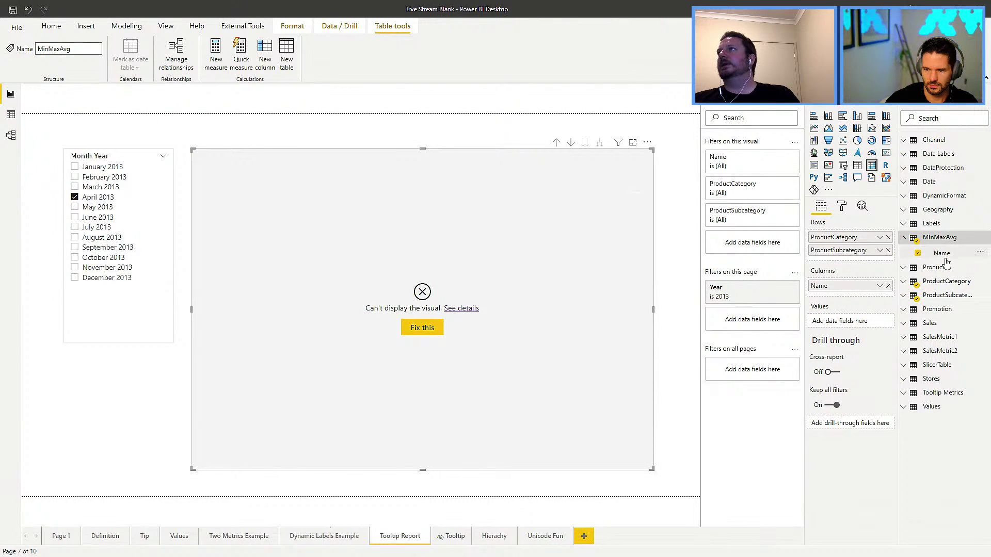
click(904, 323)
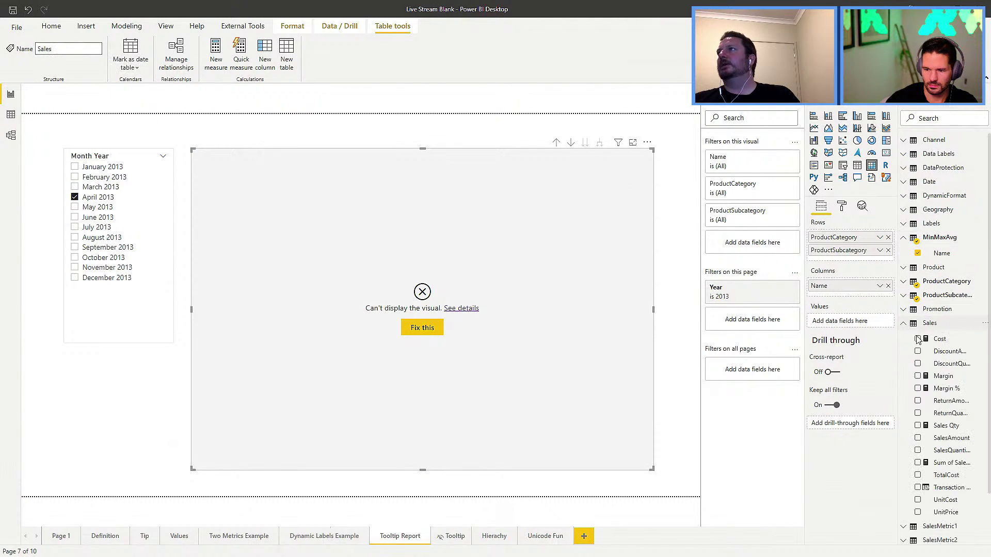
drag(926, 346, 855, 323)
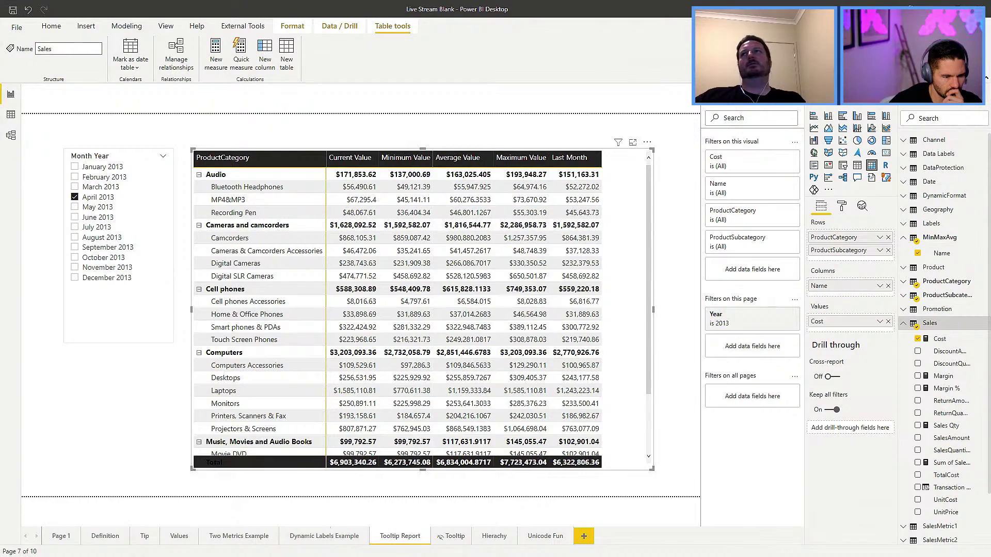
Switch to the Live Stream Complete report, inspect the fields used by its Tooltip Report matrix and collapse the Sales table.
key(alt+Tab)
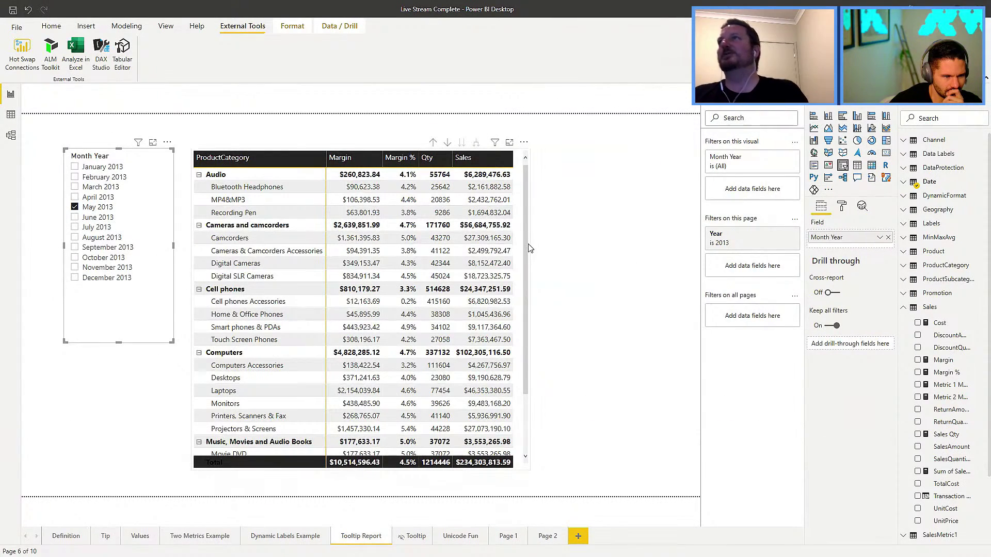
click(527, 247)
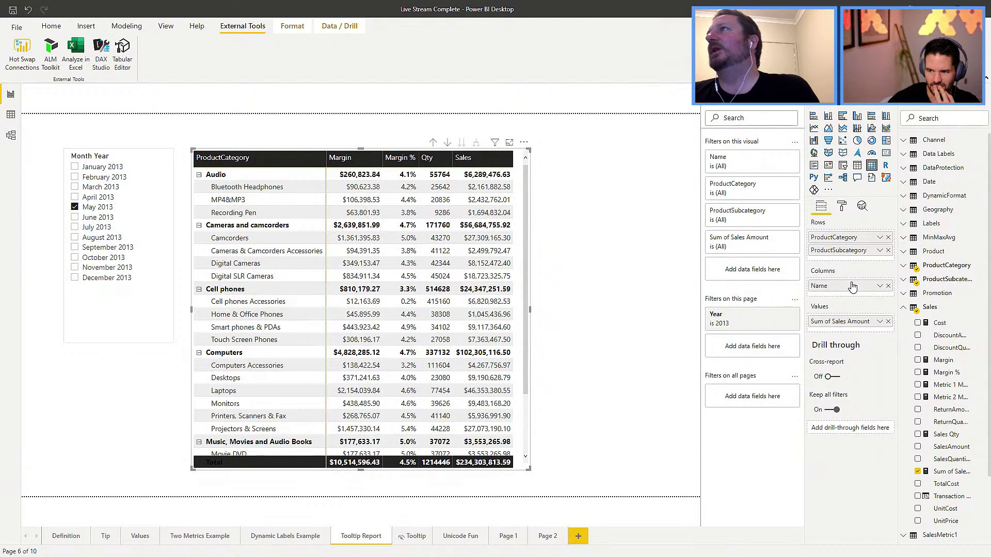
scroll(941, 435, down, 3)
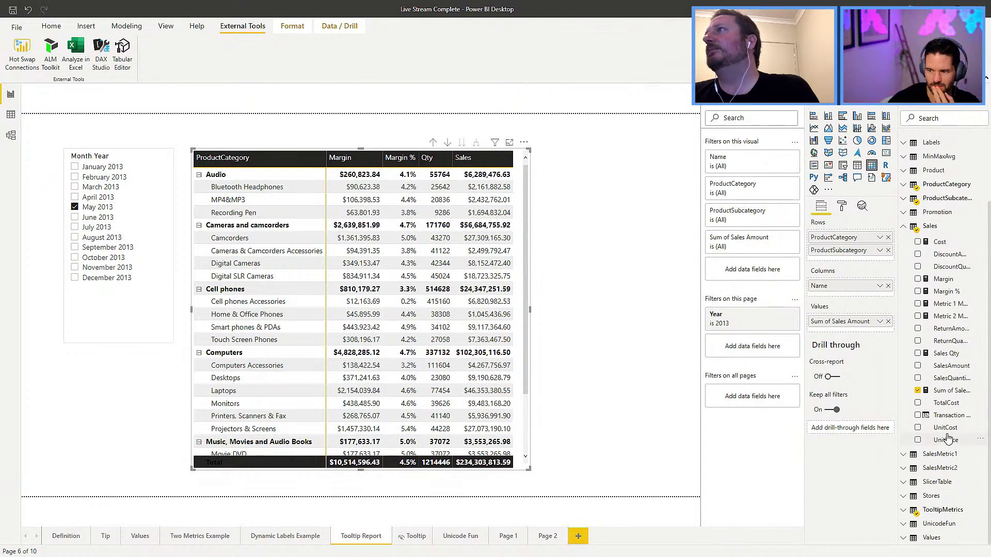
click(903, 228)
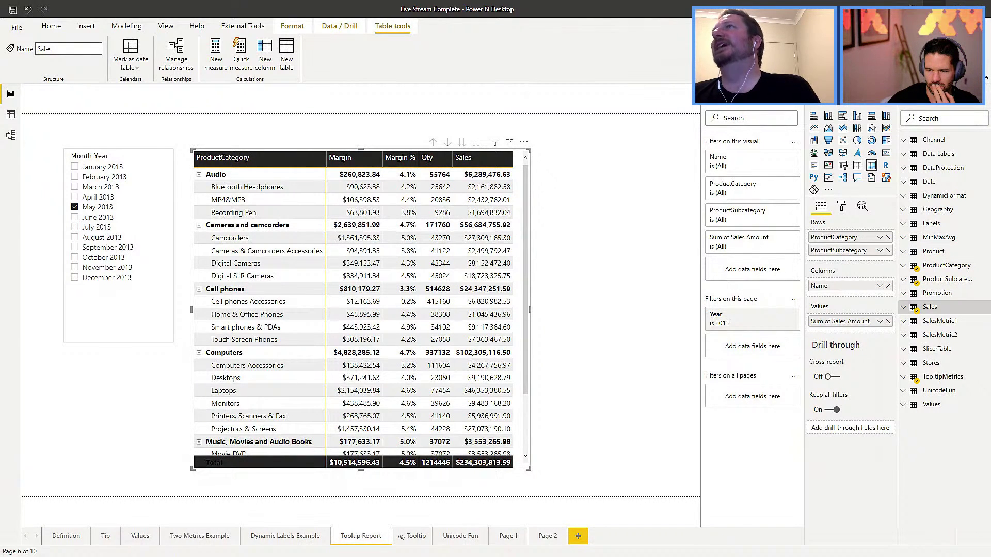
Return to the Live Stream Blank report, remove Name from the matrix columns and collapse the MinMaxAvg and Sales tables.
key(alt+Tab)
click(506, 133)
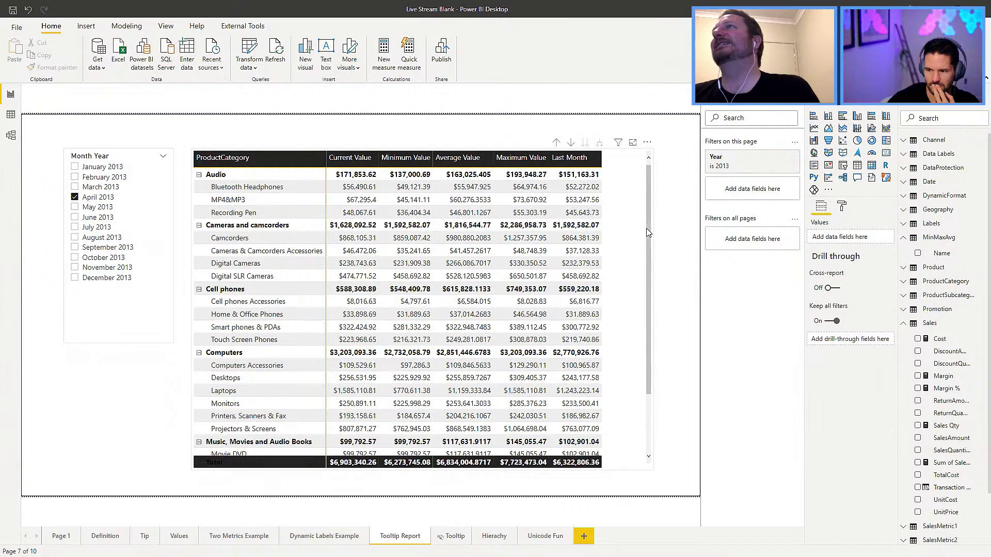
click(888, 285)
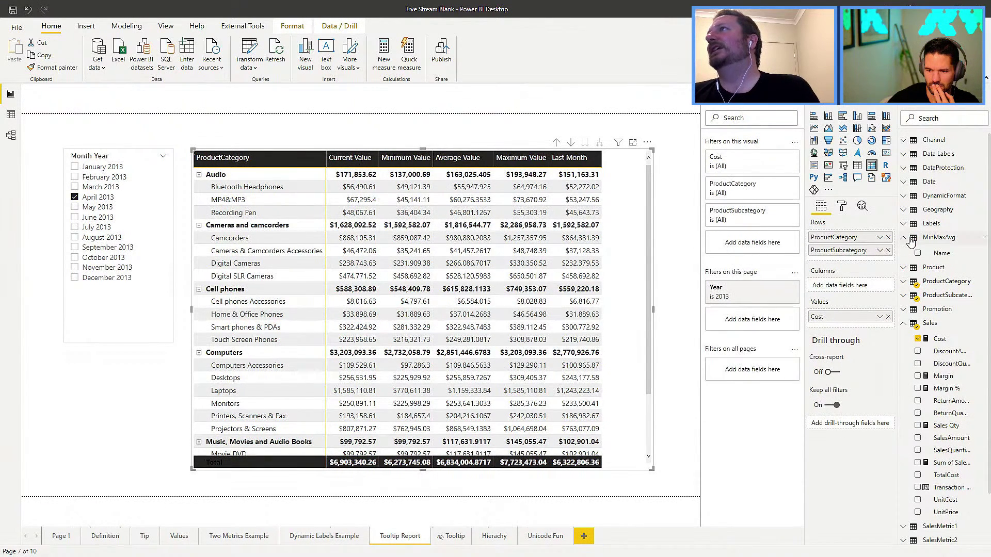
click(908, 238)
click(905, 310)
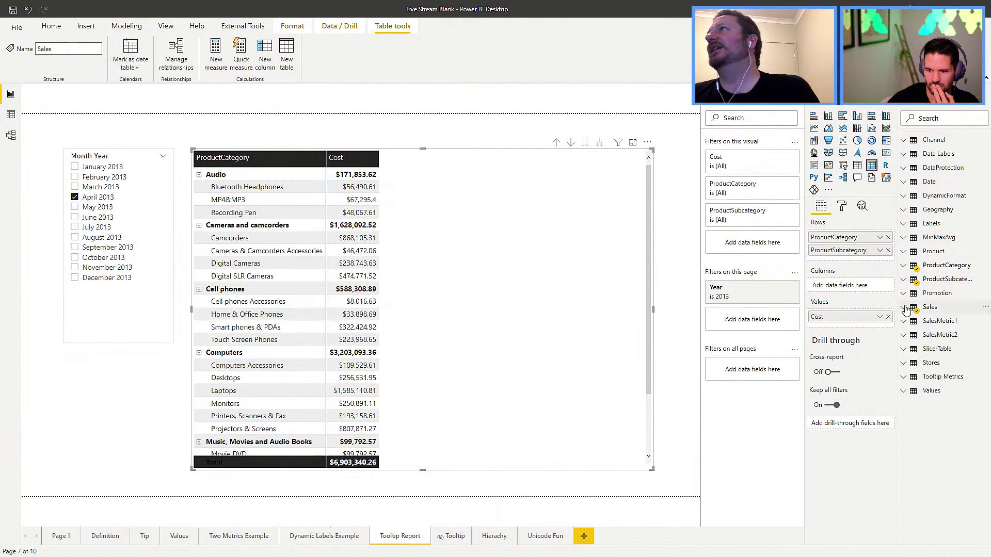
Expand the Tooltip Metrics table in the field list and open the model in Tabular Editor.
click(904, 377)
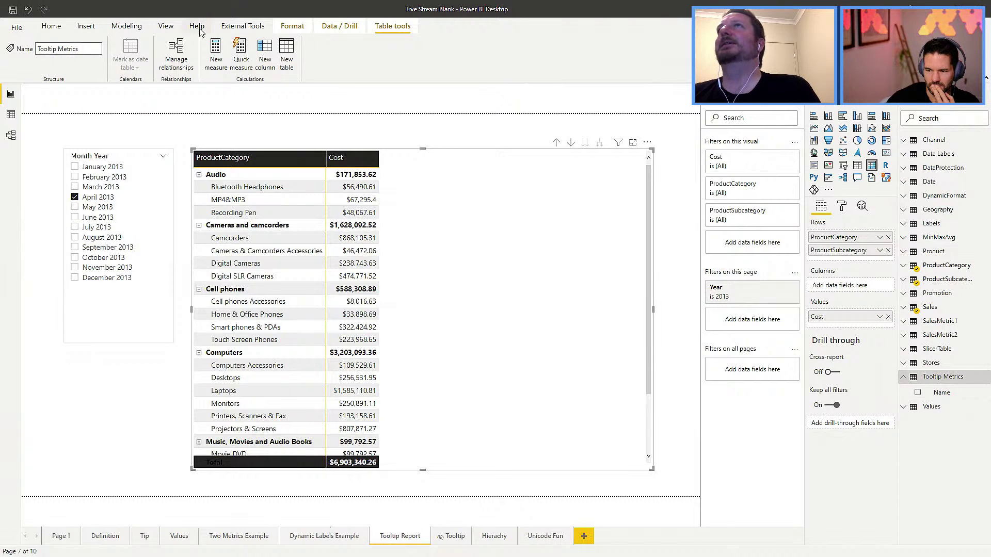
click(226, 29)
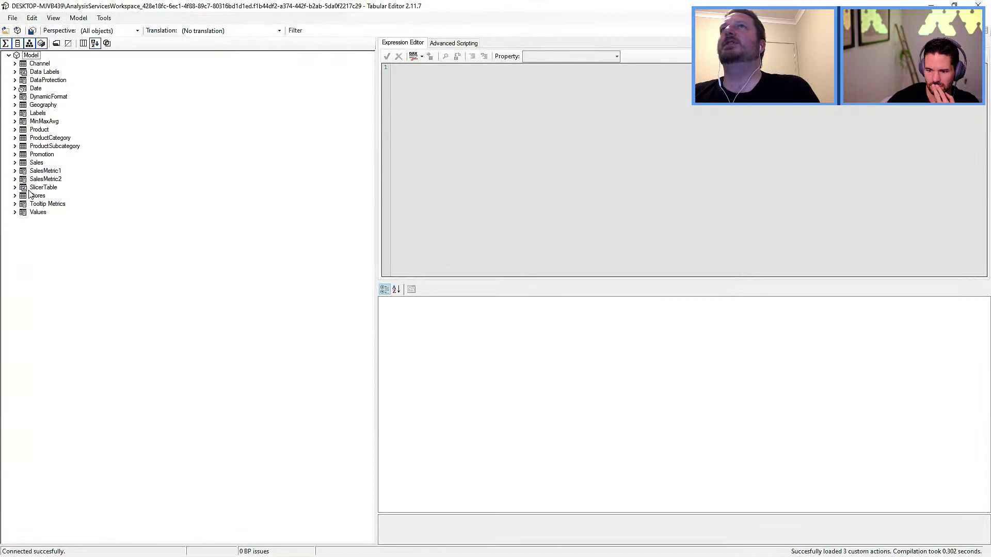
Expand the Tooltip Metrics calculation group to examine its calculation items.
click(22, 205)
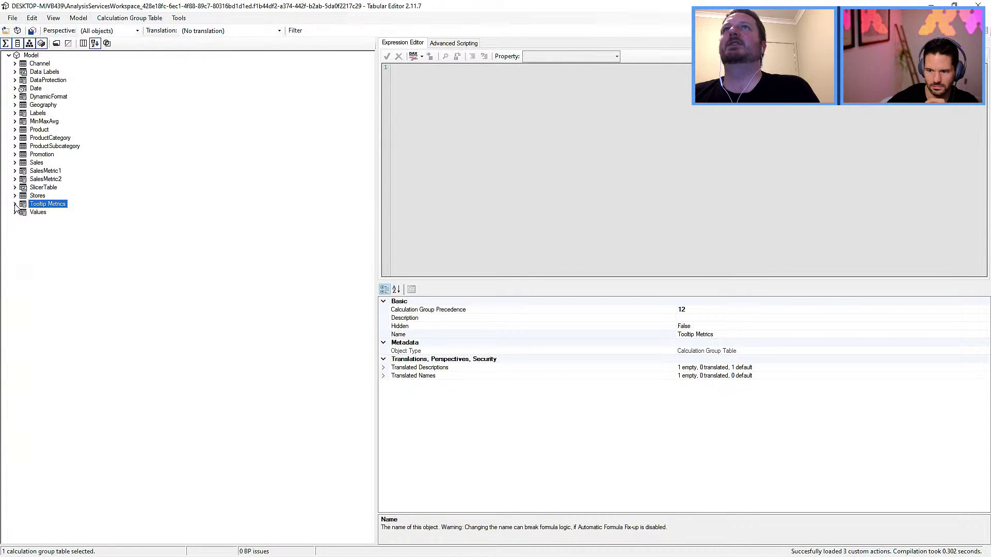
click(15, 204)
click(52, 229)
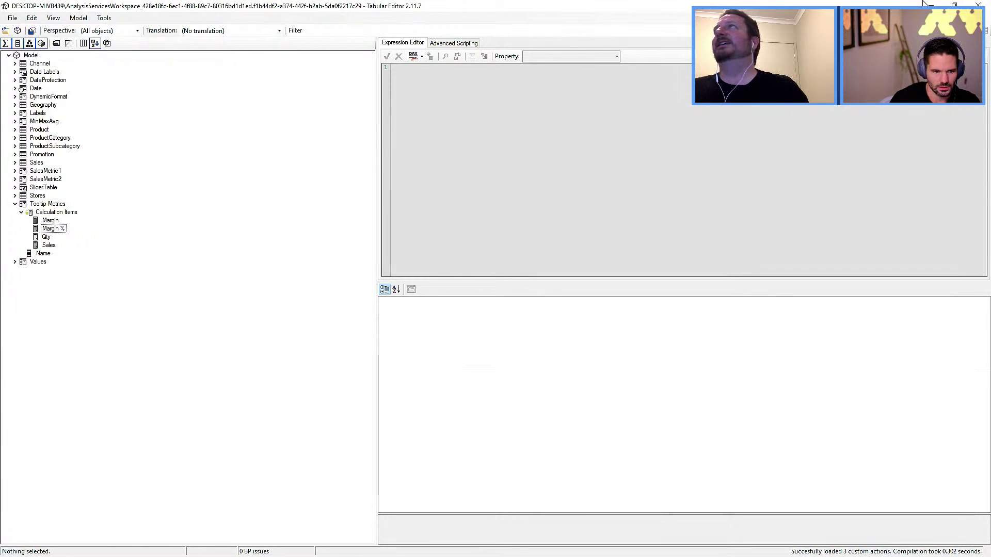
Return to the Live Stream Blank report in Power BI and add the Tooltip Metrics Name field to the matrix columns.
click(928, 5)
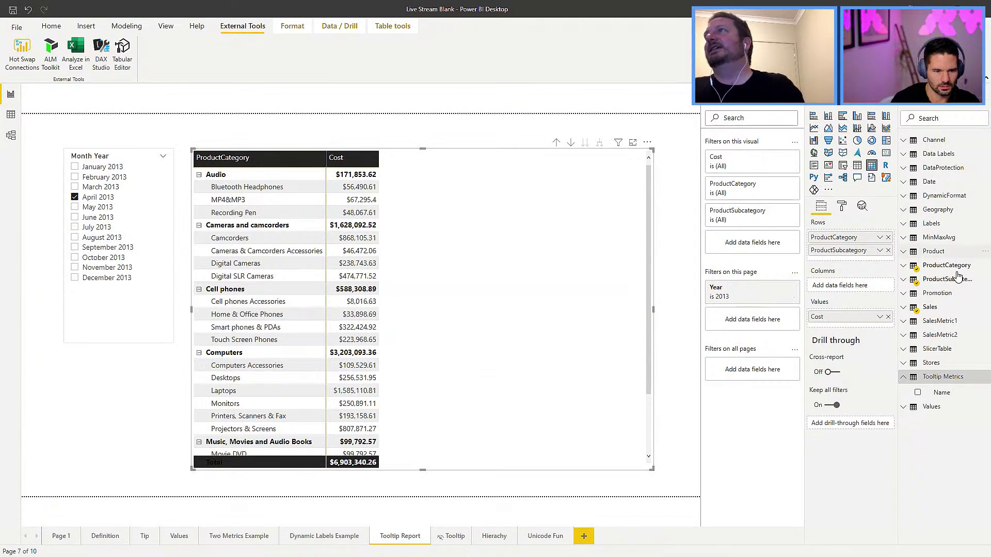
drag(950, 393, 879, 290)
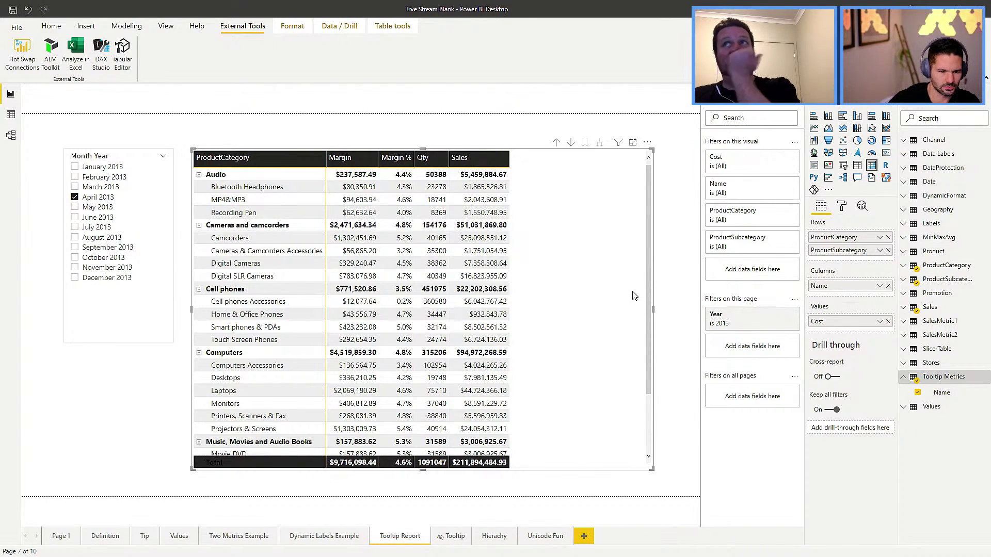
mouse_move(398, 255)
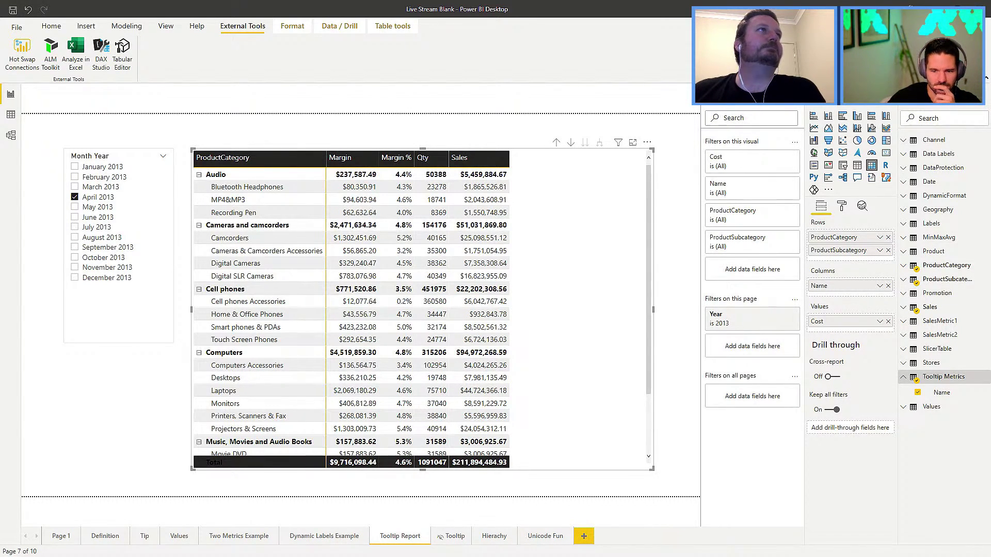
Switch to the Live Stream Complete report, open Page 1 and select its metric matrix.
key(alt+Tab)
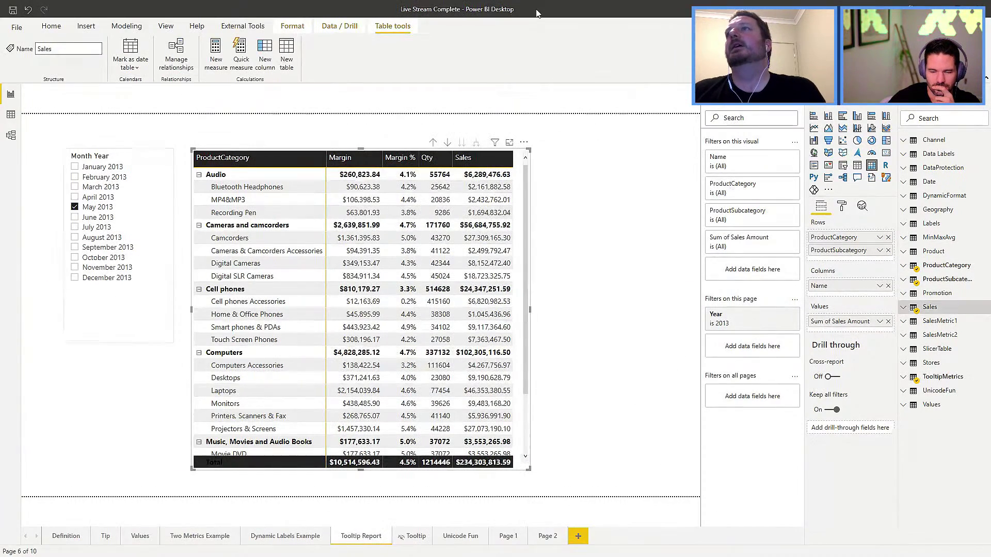
click(460, 537)
click(508, 537)
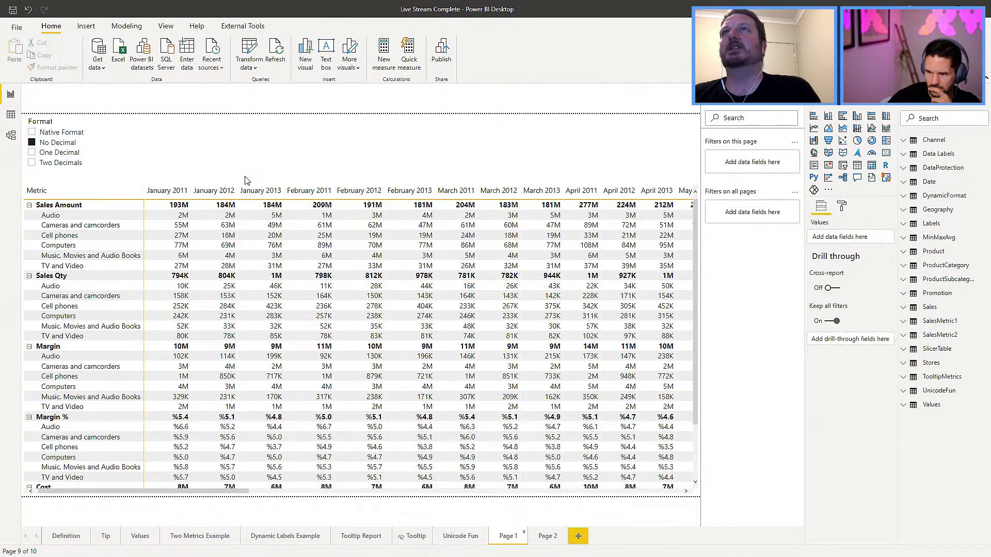
click(694, 214)
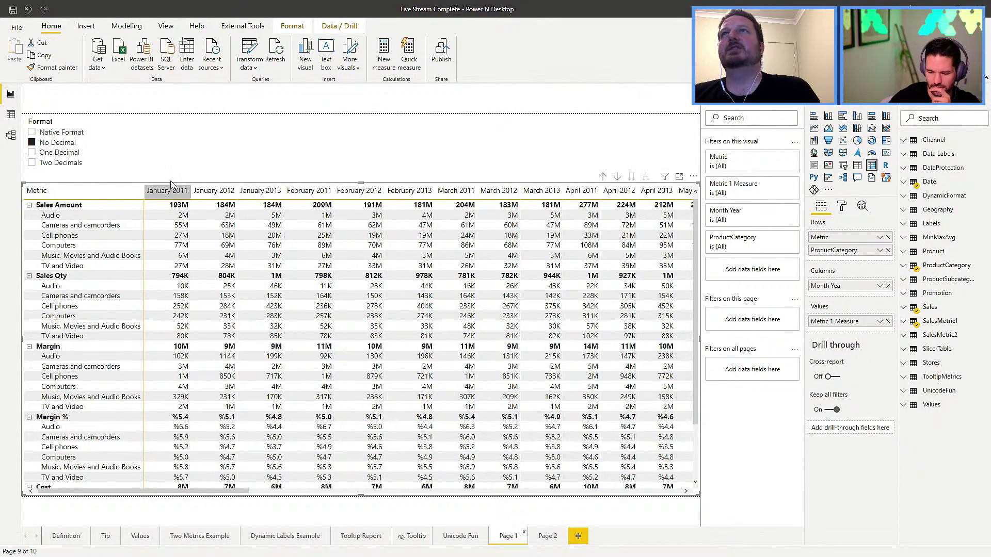
Compare the Page 1 matrix values under Native Format, One Decimal and No Decimal using the Format slicer.
click(32, 132)
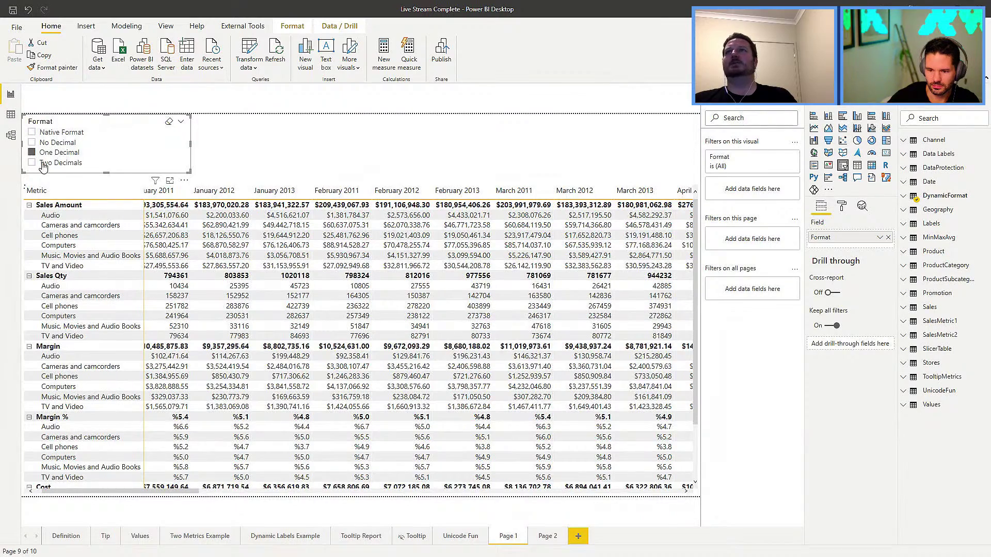
click(31, 153)
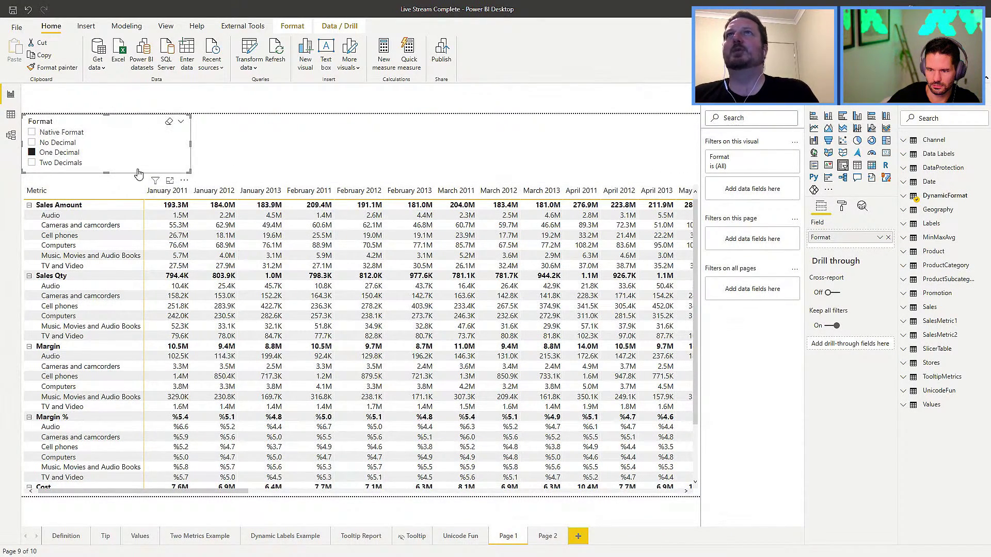
click(32, 134)
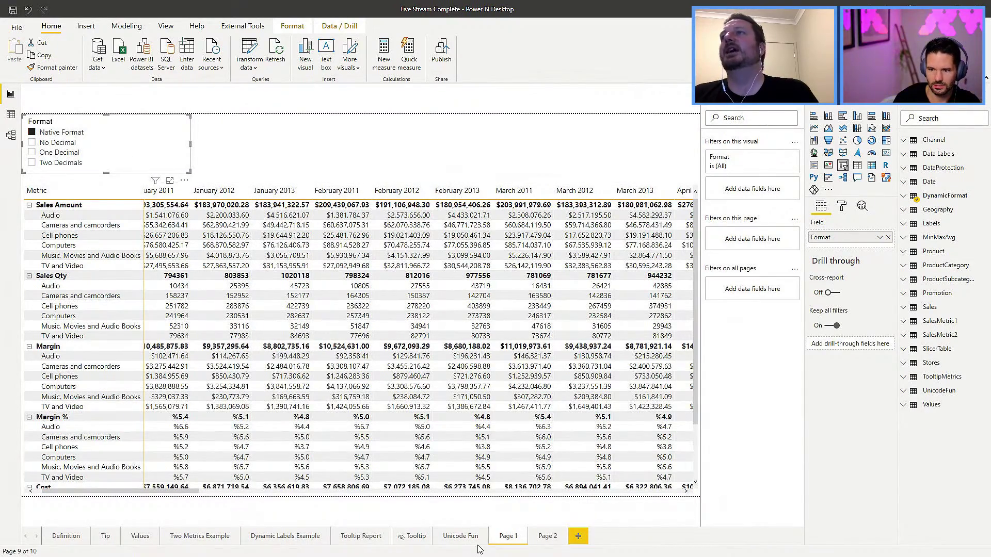
click(54, 144)
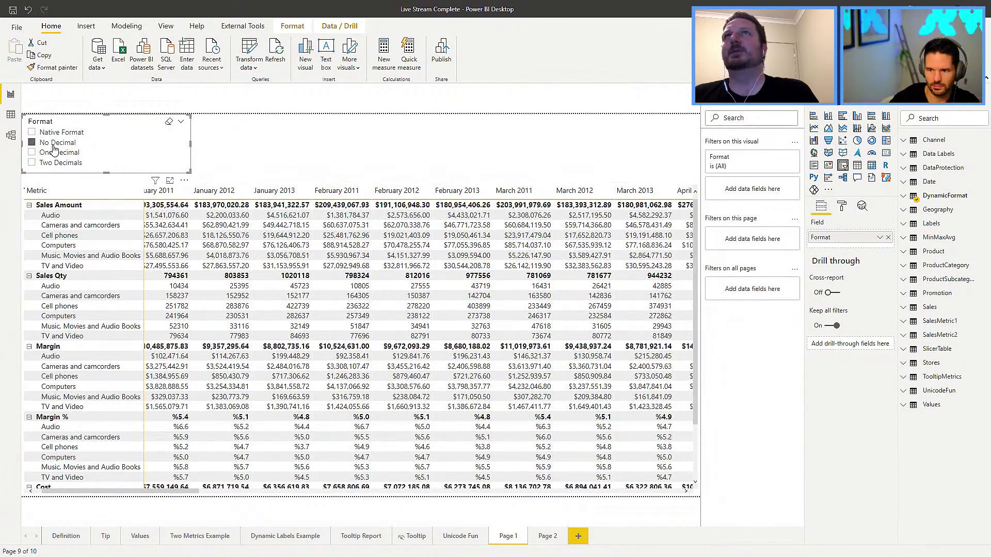
Look at the Unicode Fun page, return to the Tooltip Report page and select its matrix.
click(462, 537)
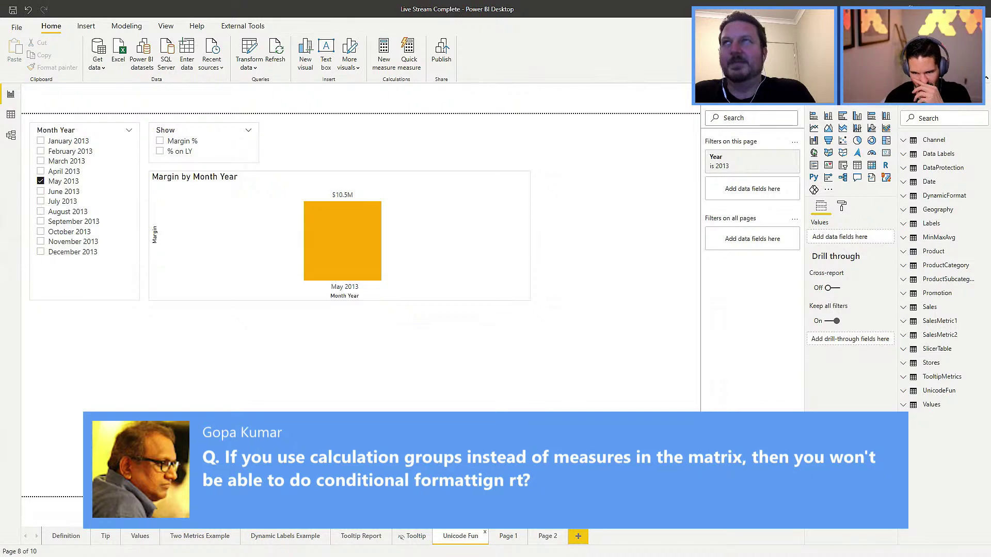
click(356, 538)
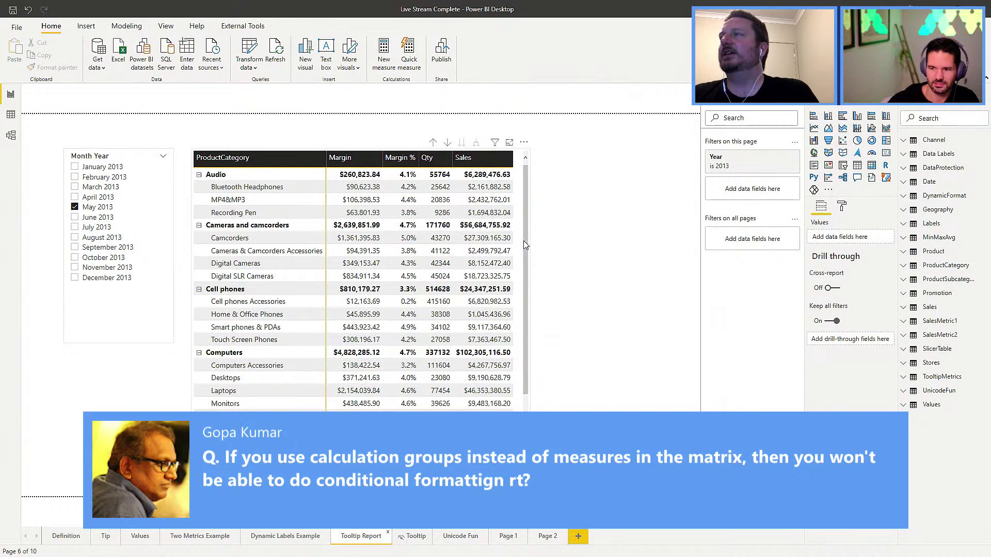
click(437, 339)
Try background color conditional formatting for Sum of Sales Amount in the matrix and turn it off again.
click(842, 207)
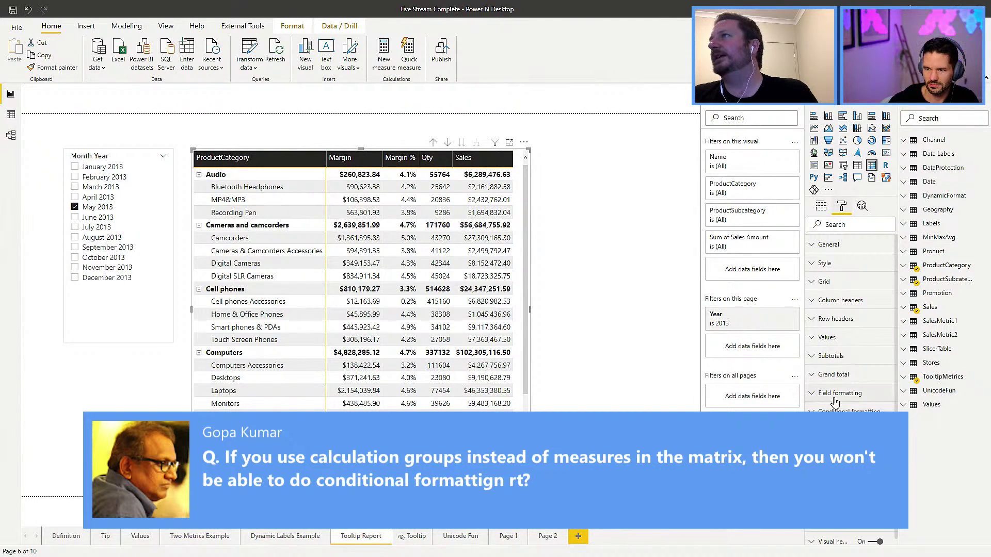
click(847, 411)
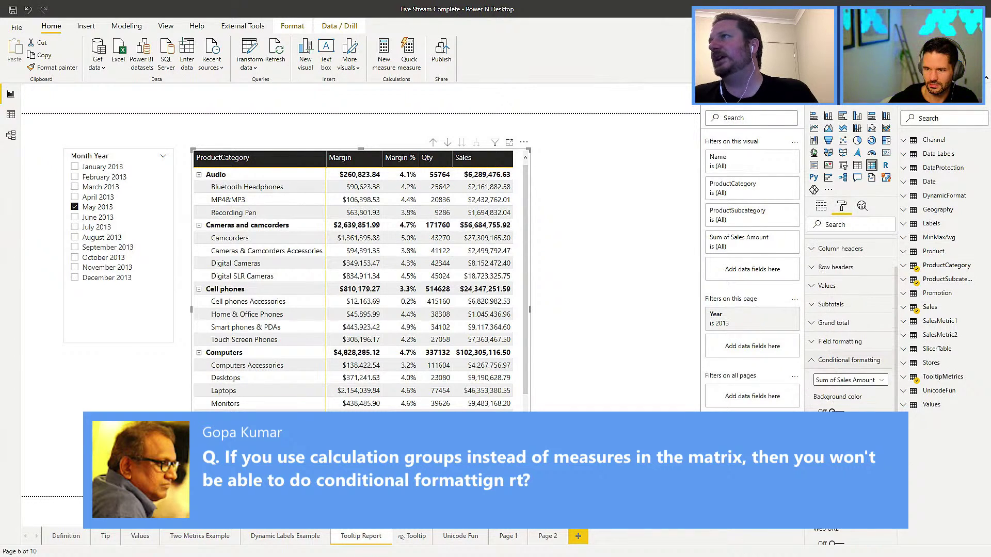
click(831, 412)
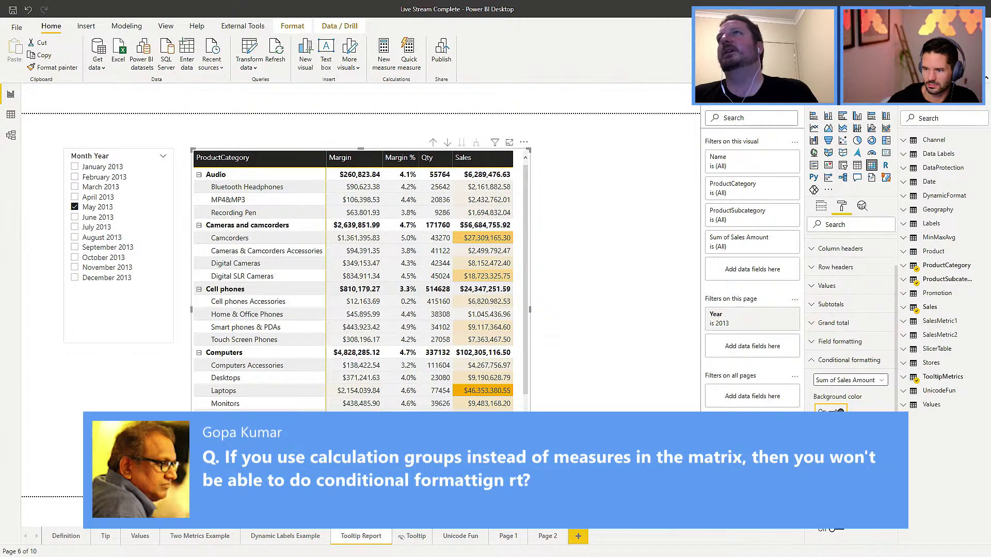
click(831, 412)
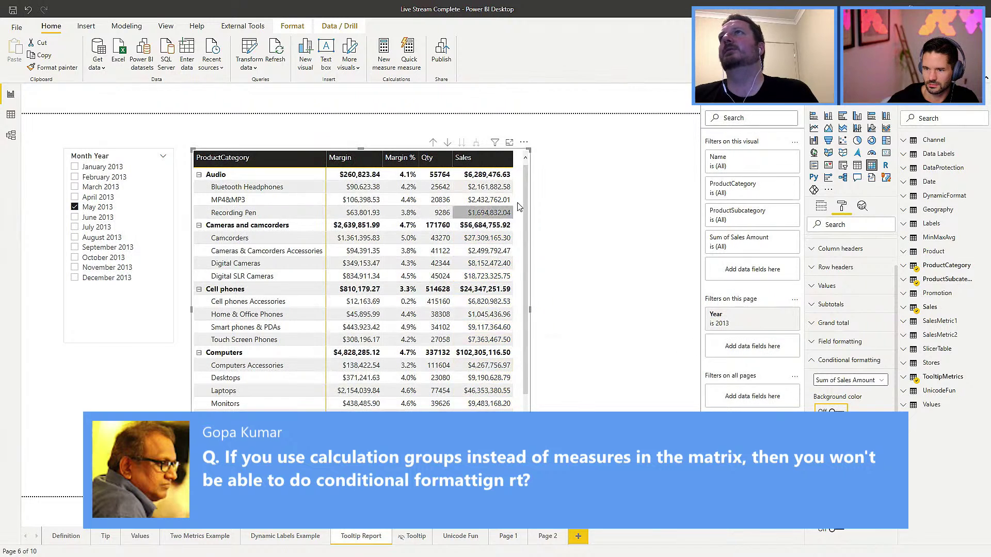
Check the matrix's fields and Field formatting options, and turn on background color conditional formatting for Sum of Sales Amount.
click(822, 206)
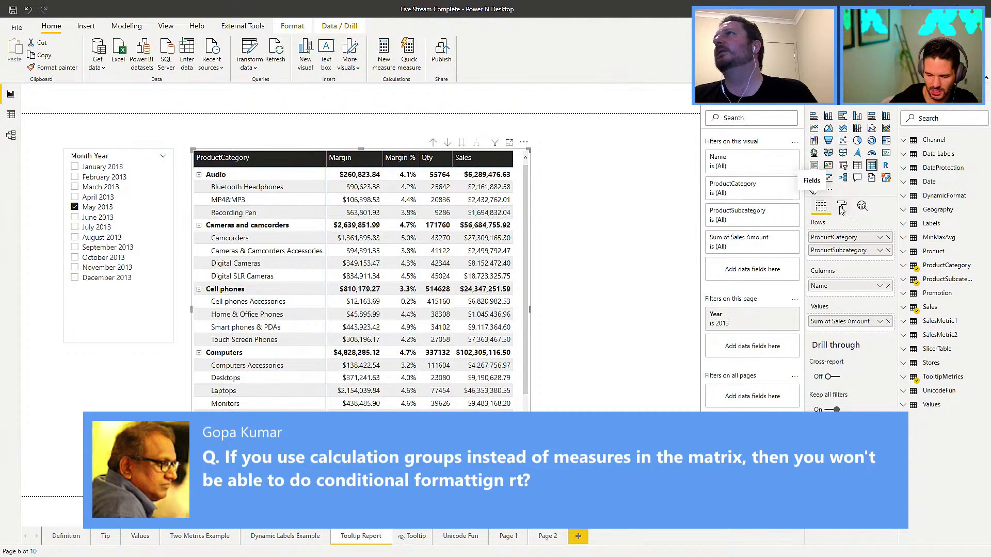
click(841, 208)
click(835, 395)
scroll(839, 382, down, 1)
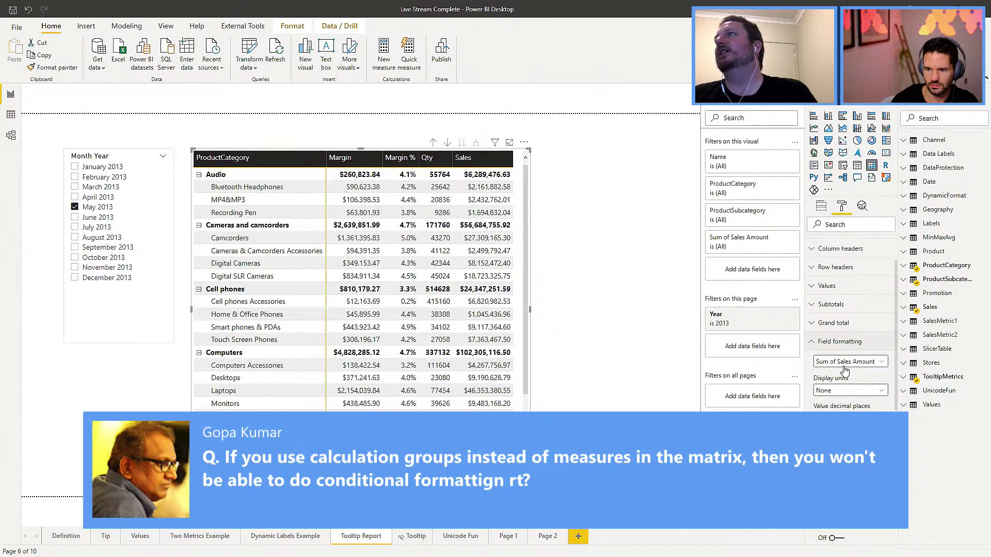
scroll(842, 370, down, 1)
click(831, 290)
click(847, 400)
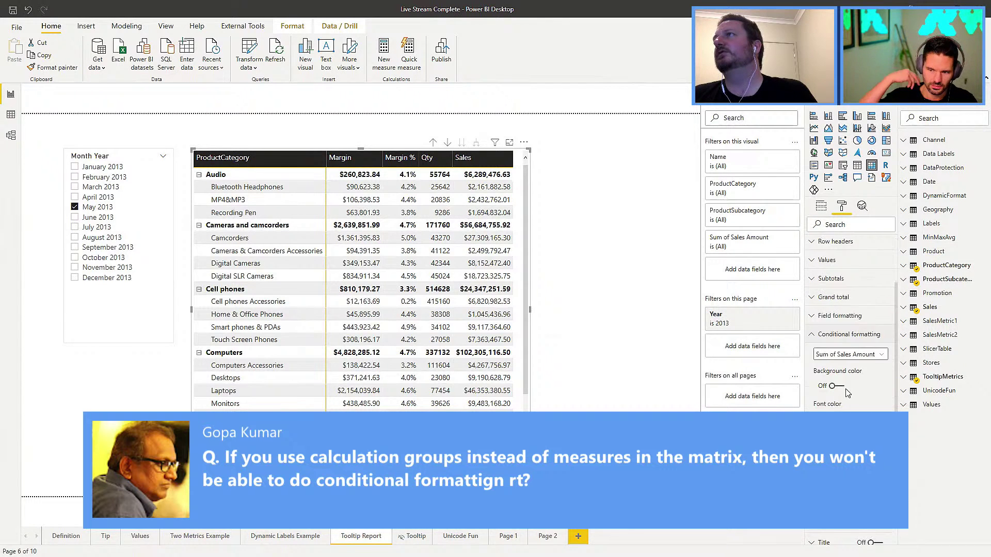
scroll(841, 294, down, 2)
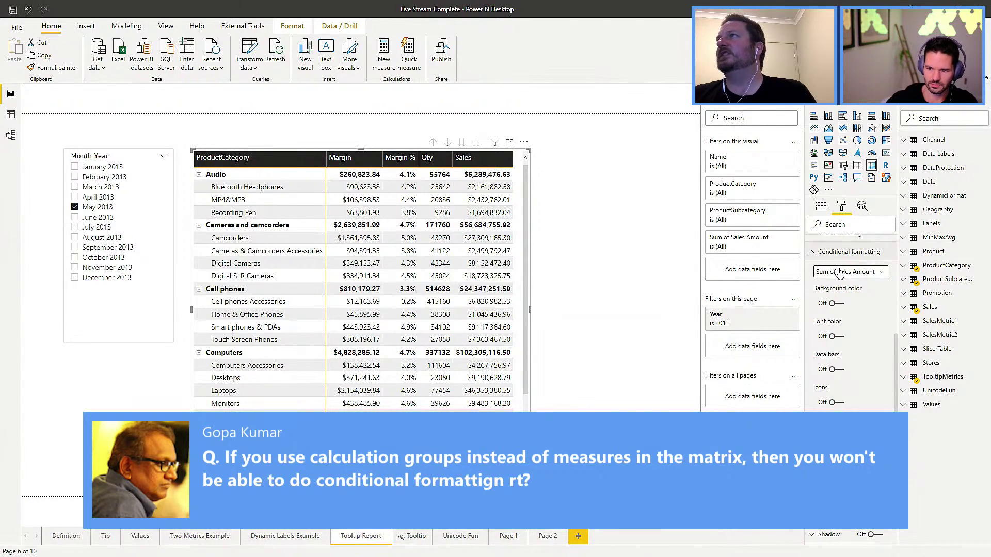
click(837, 303)
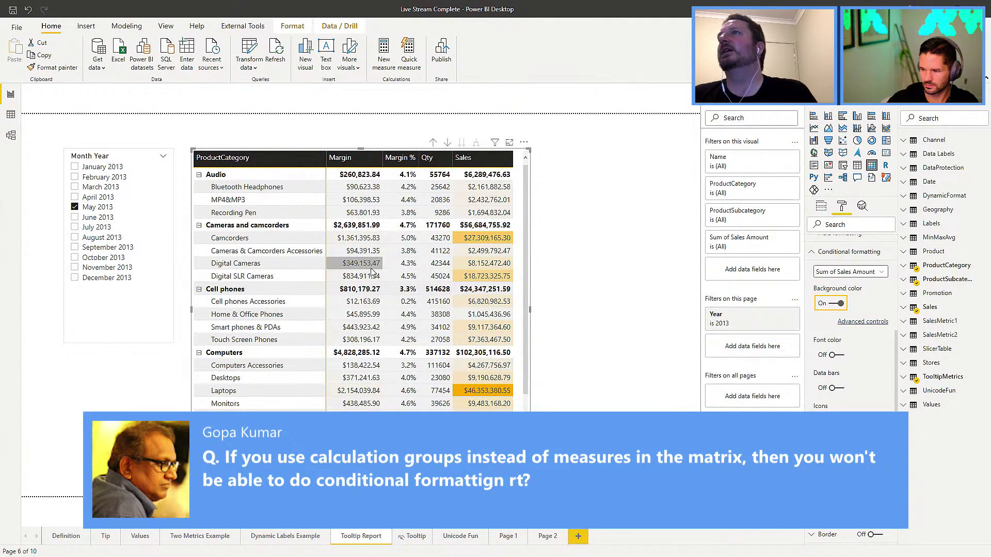
Examine the matrix's conditional formatting and the choice of fields it can be applied to.
scroll(396, 378, down, 3)
scroll(396, 378, up, 3)
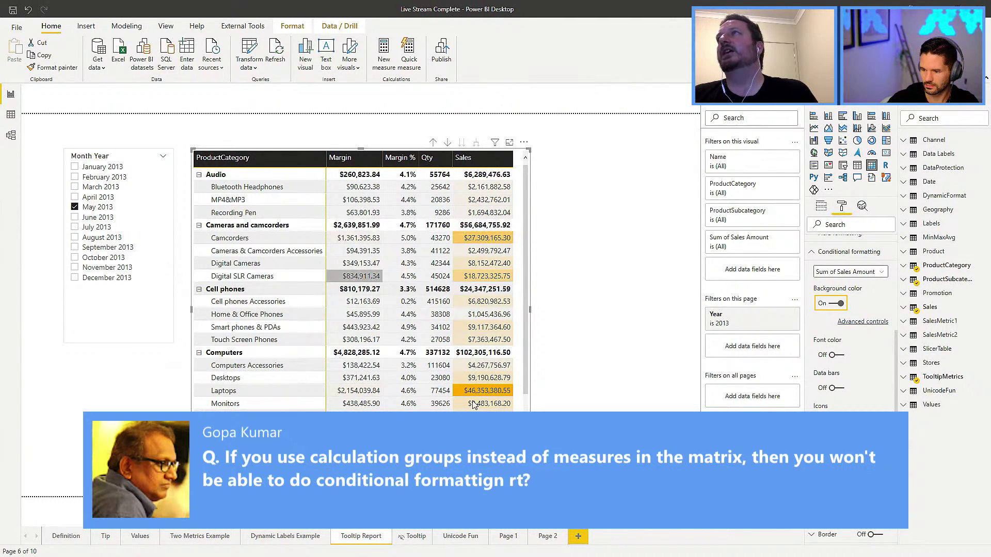
click(853, 273)
click(857, 282)
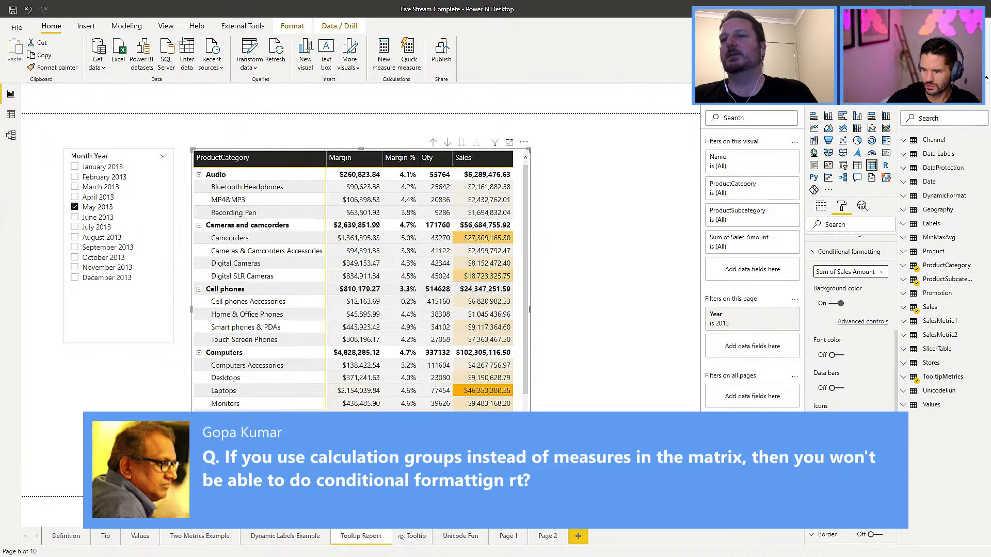
Deselect the matrix and view the Previous 6 Months tooltip for the Camcorders and Laptops values in the Sales column.
click(586, 401)
mouse_move(506, 369)
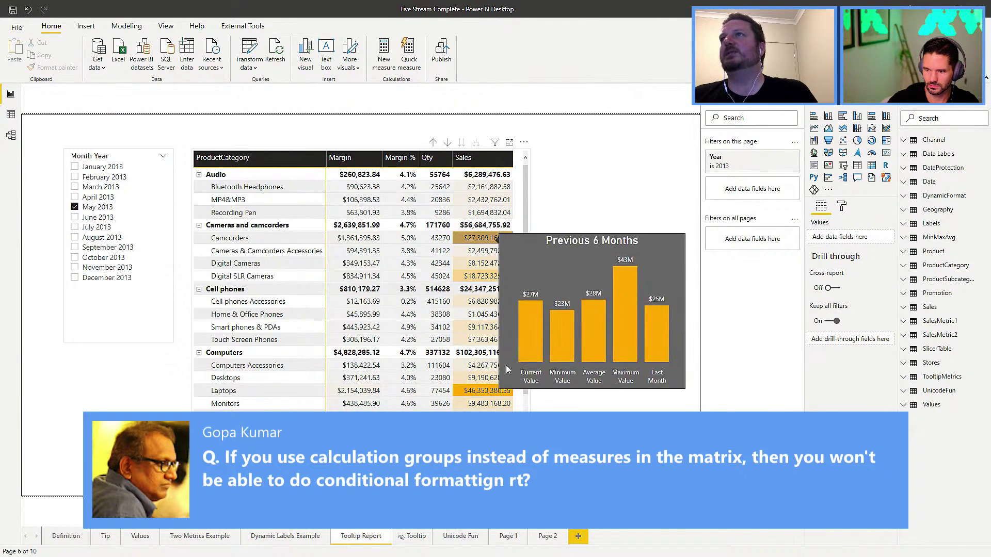
mouse_move(491, 397)
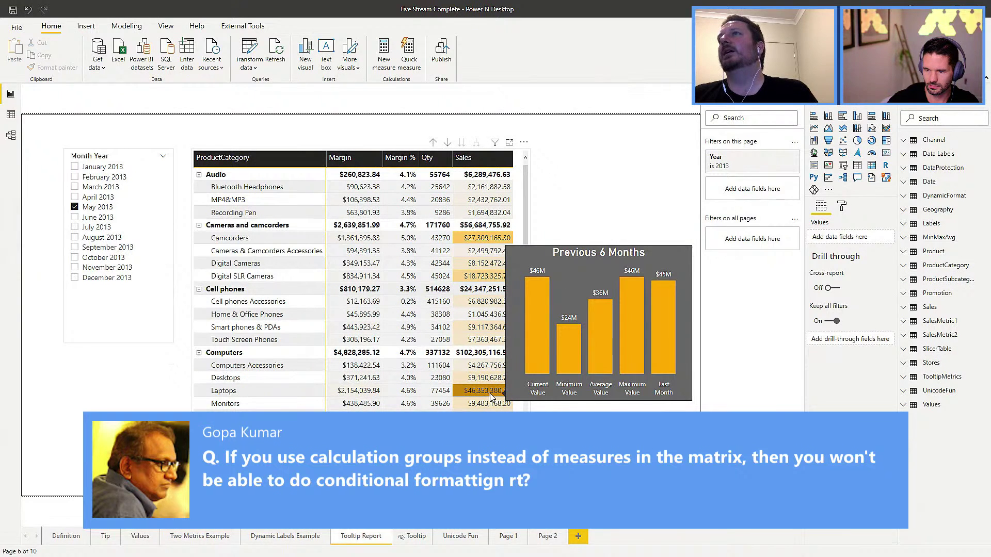
mouse_move(444, 266)
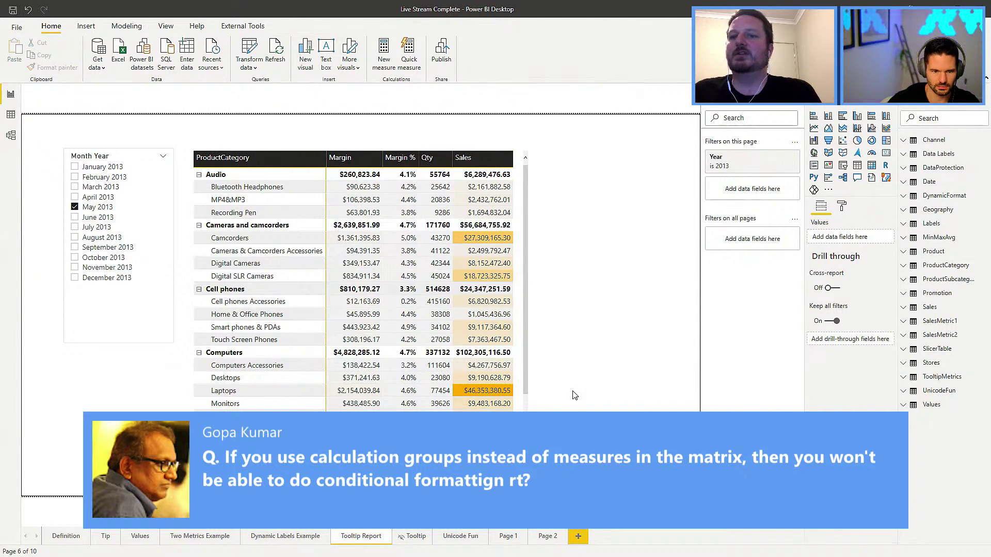
Open the Unicode Fun page and add March, April, June and July 2013 to the Month Year slicer selection.
click(457, 539)
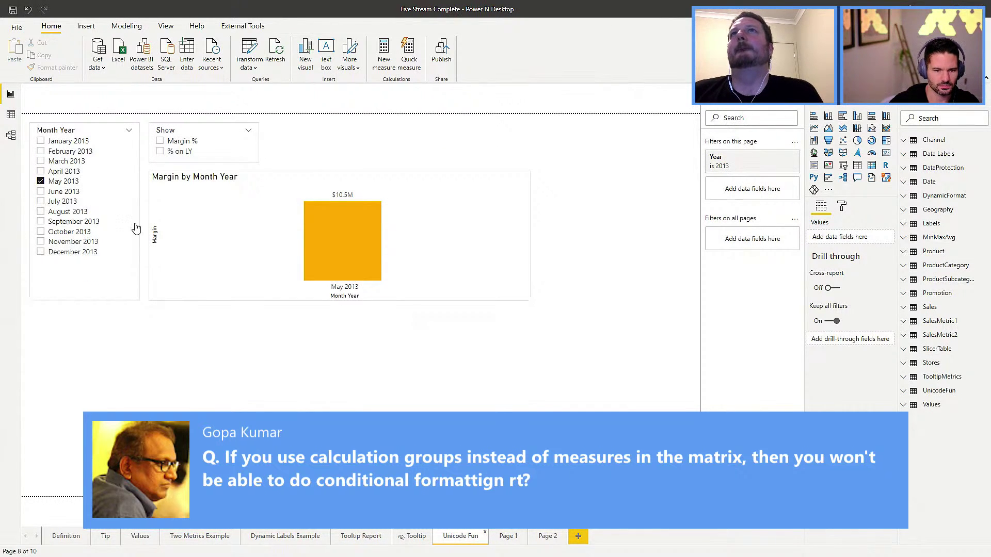
click(41, 172)
click(41, 161)
click(40, 192)
click(40, 201)
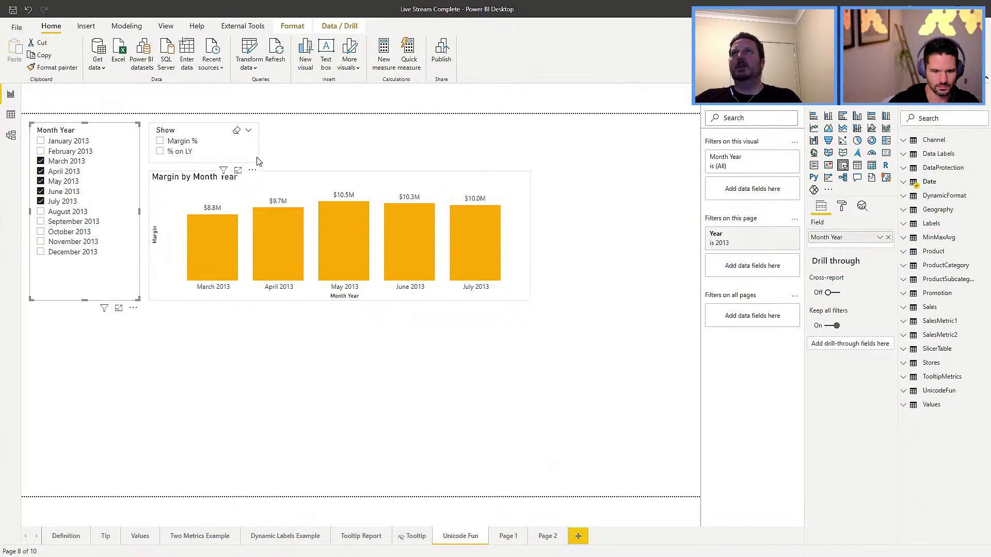
Remove the Show field from the slicer above the Margin chart and open the model in a maximized Tabular Editor window.
click(242, 155)
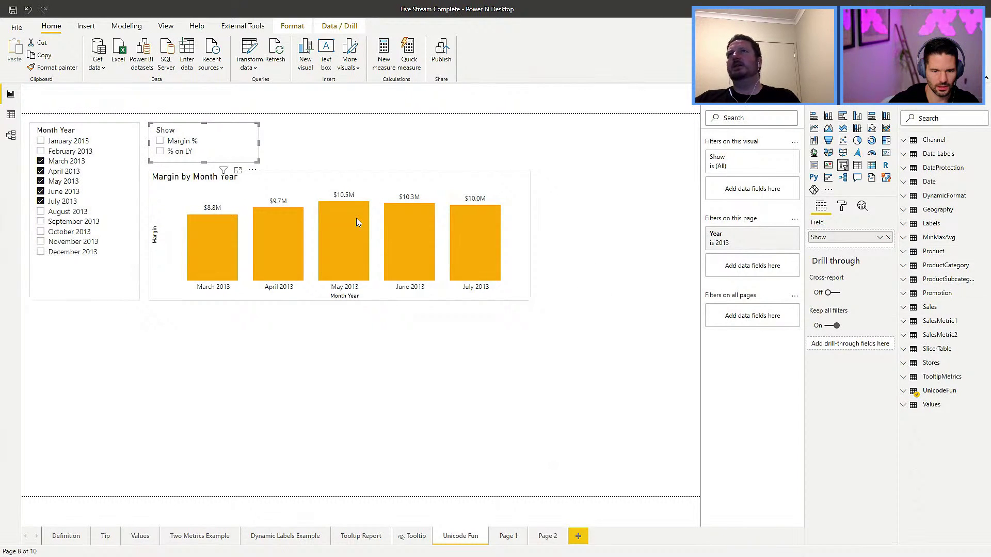
click(888, 238)
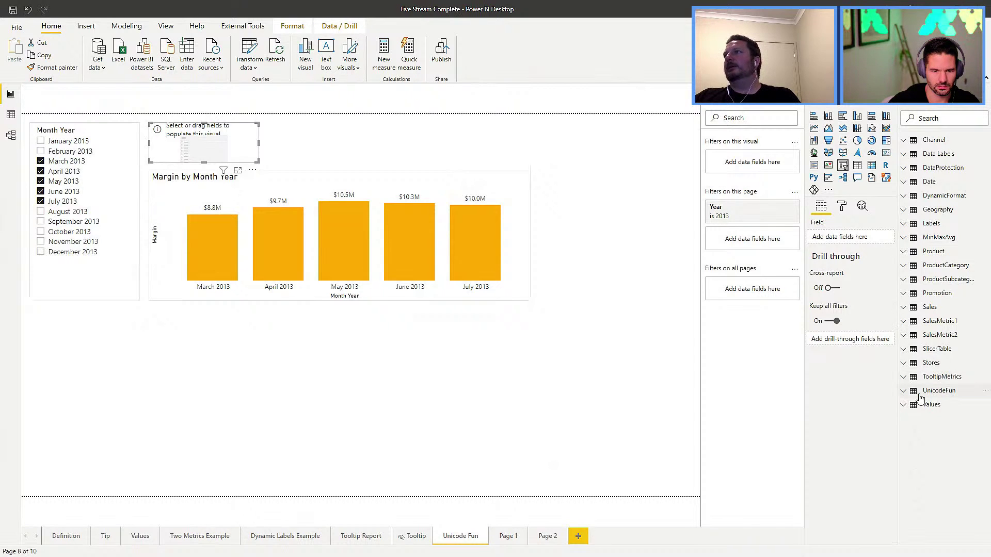
click(231, 30)
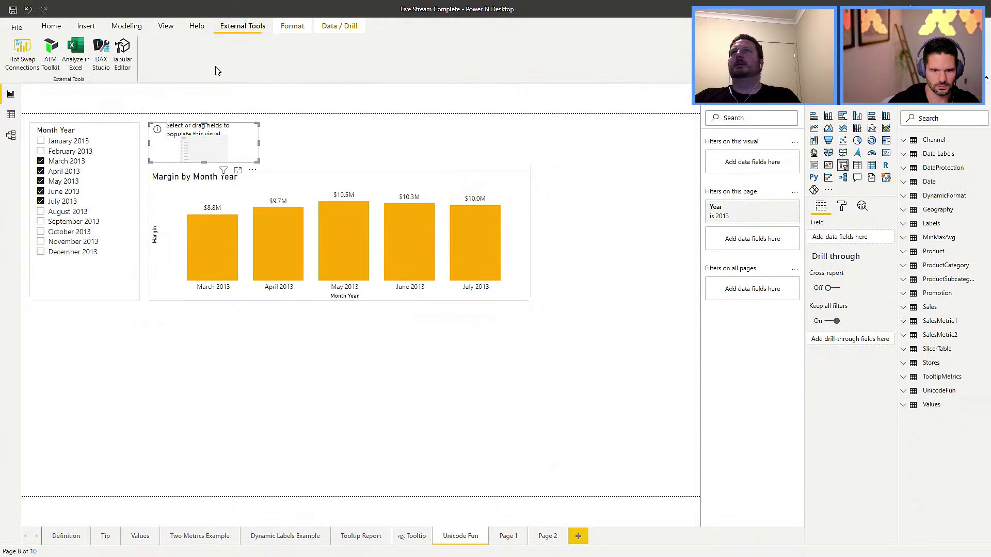
click(125, 52)
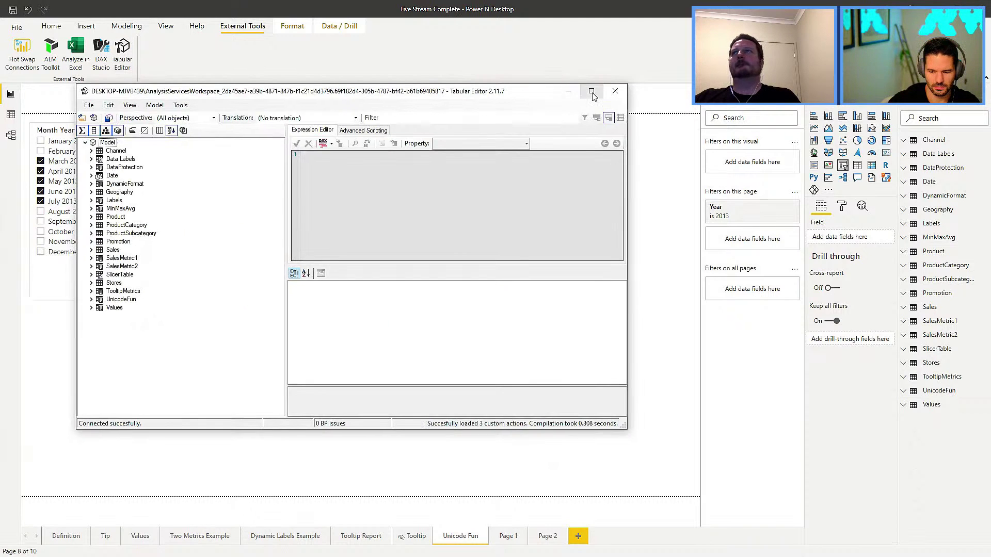
click(591, 89)
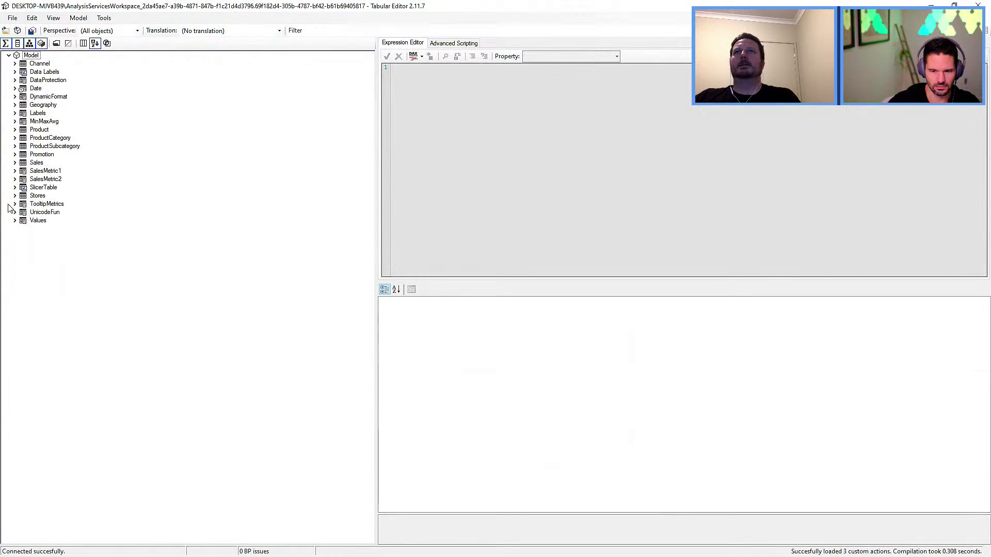
Expand the UnicodeFun calculation group and delete its Margin % and % on LY calculation items.
click(30, 215)
click(15, 212)
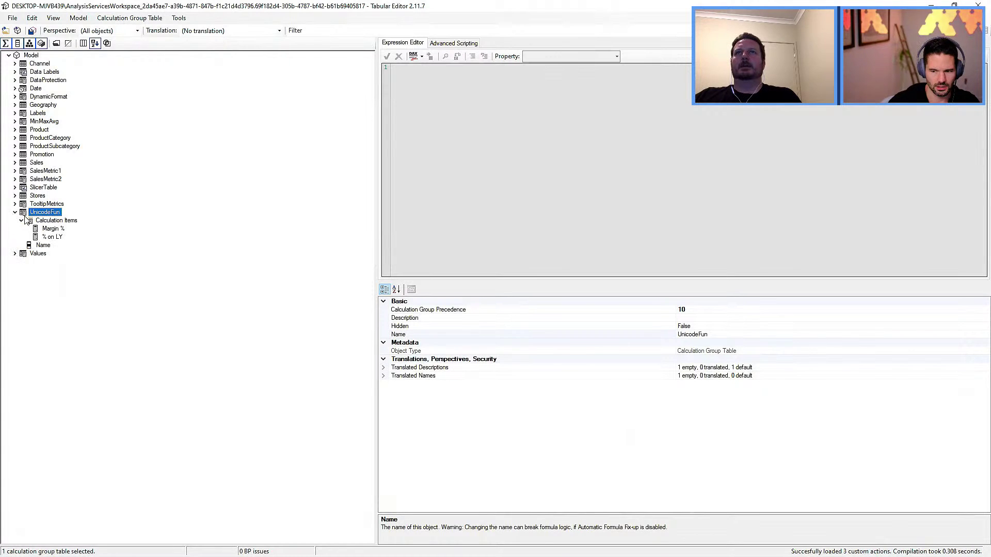
click(52, 229)
key(Delete)
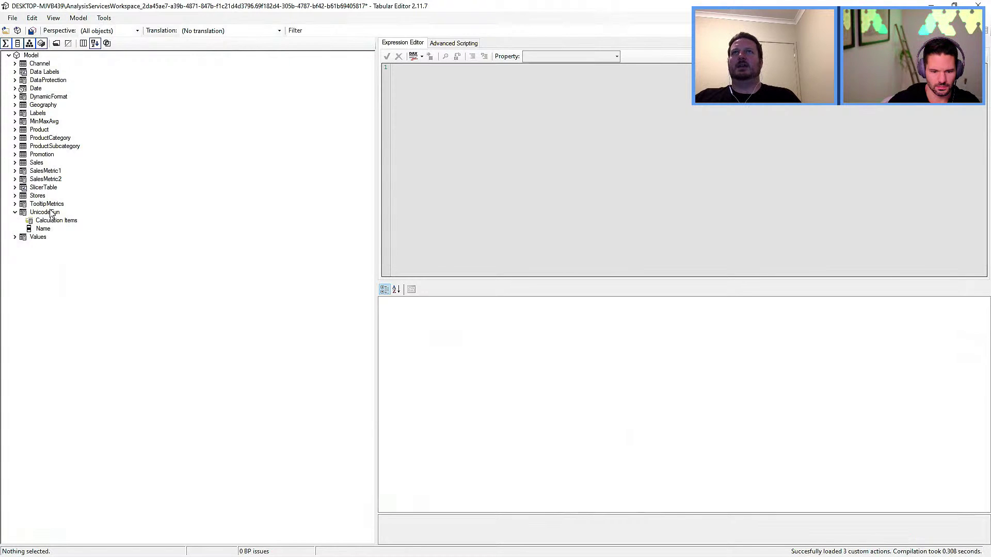
Create a calculation item named Margin % in the UnicodeFun group with the expression SELECTEDMEASURE().
right_click(51, 212)
mouse_move(85, 219)
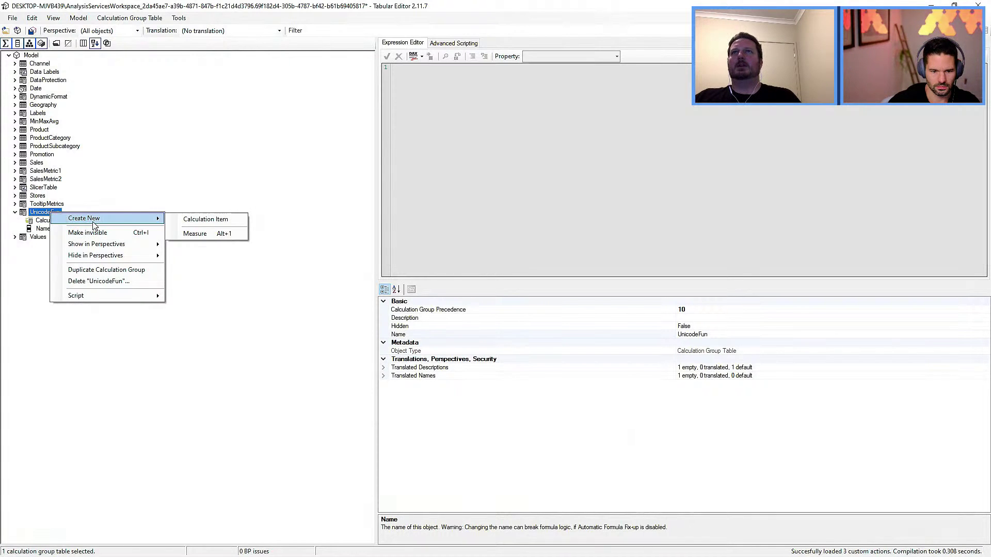
click(187, 222)
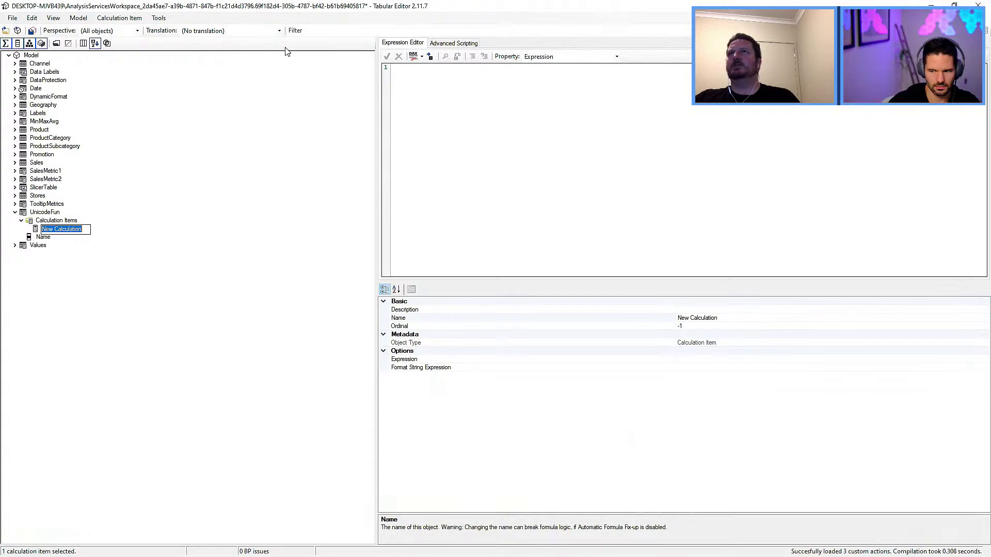
click(930, 6)
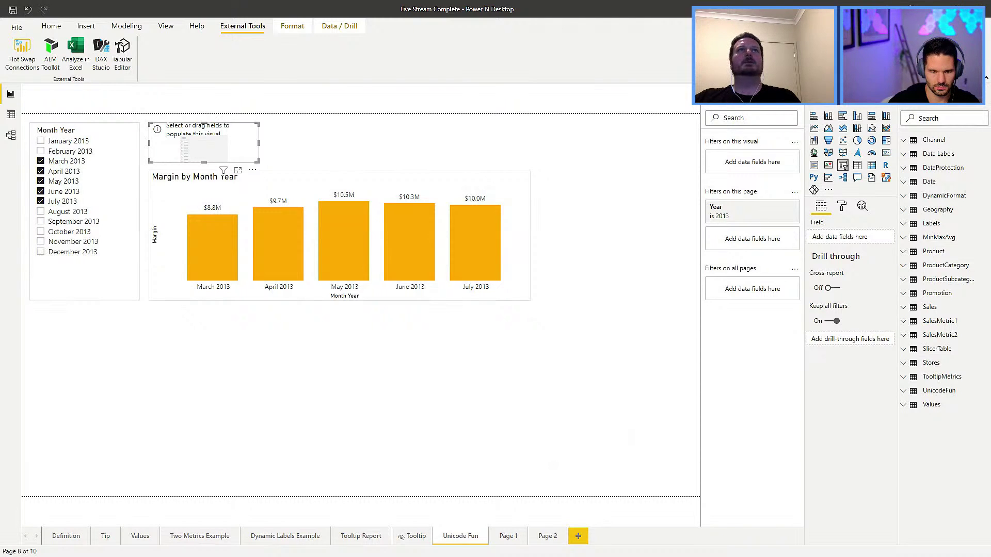
key(alt+Tab)
key(super+Up)
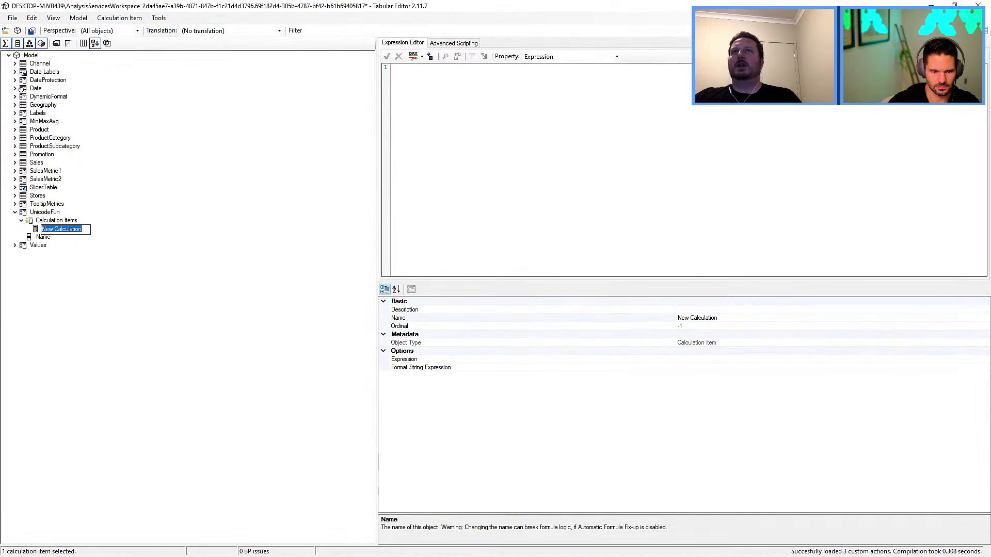
text(Marg)
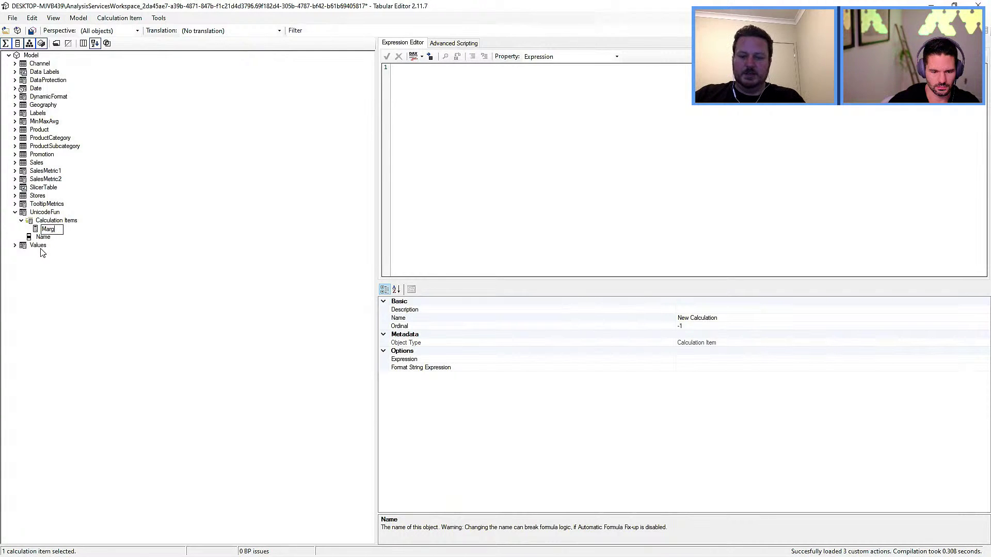
text(in %)
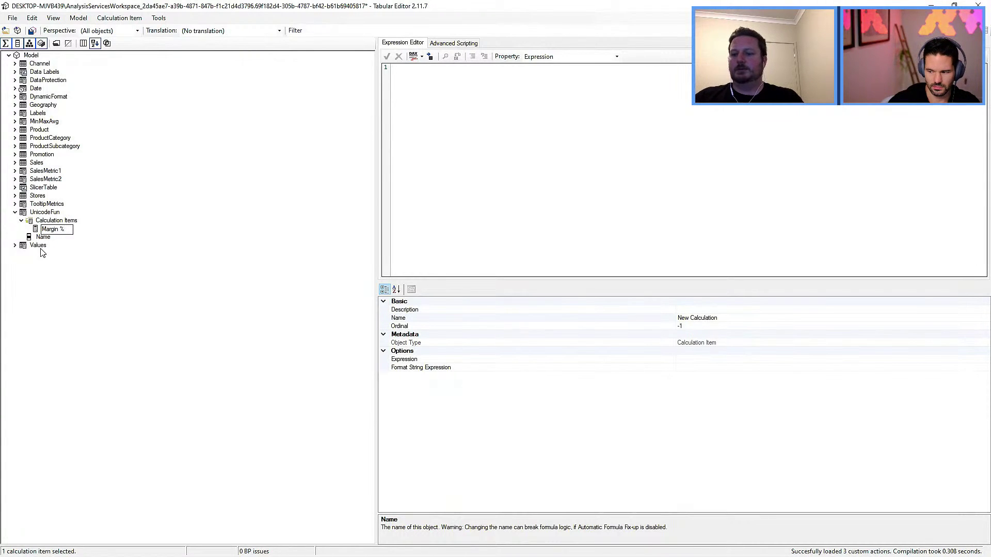
key(Return)
text(SELECTEDME)
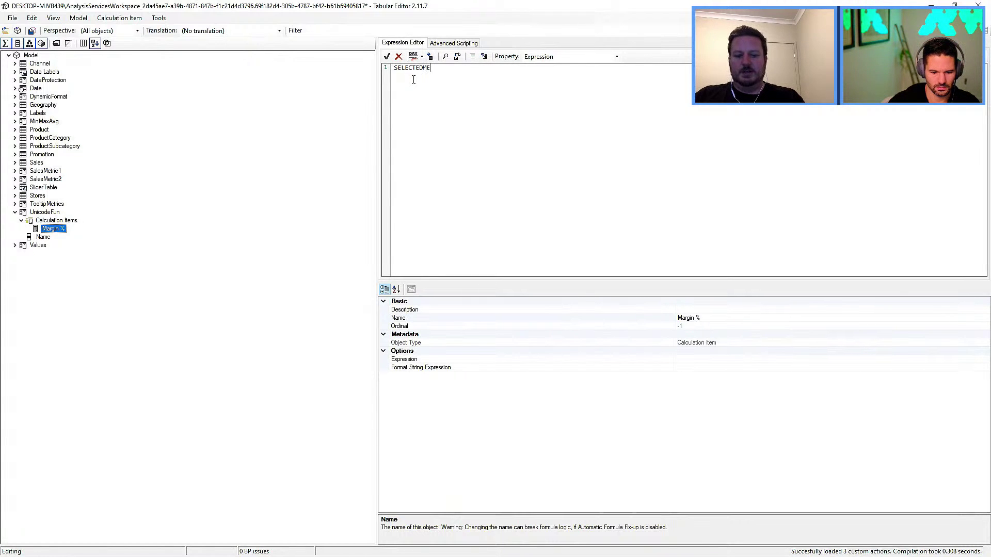
text(ASURE())
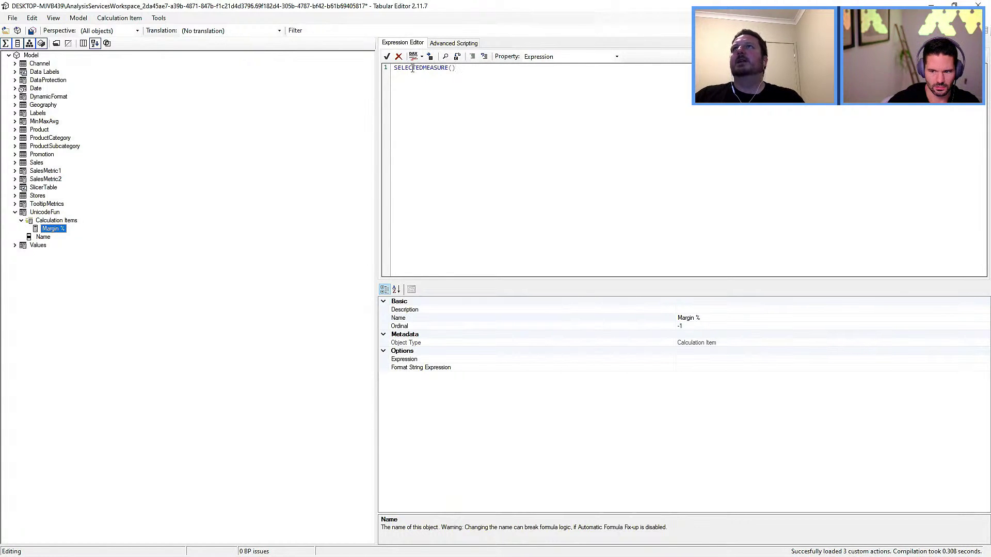
Set the Margin % item's format string expression to [Margin %], save the changes to the model and close Tabular Editor.
click(558, 54)
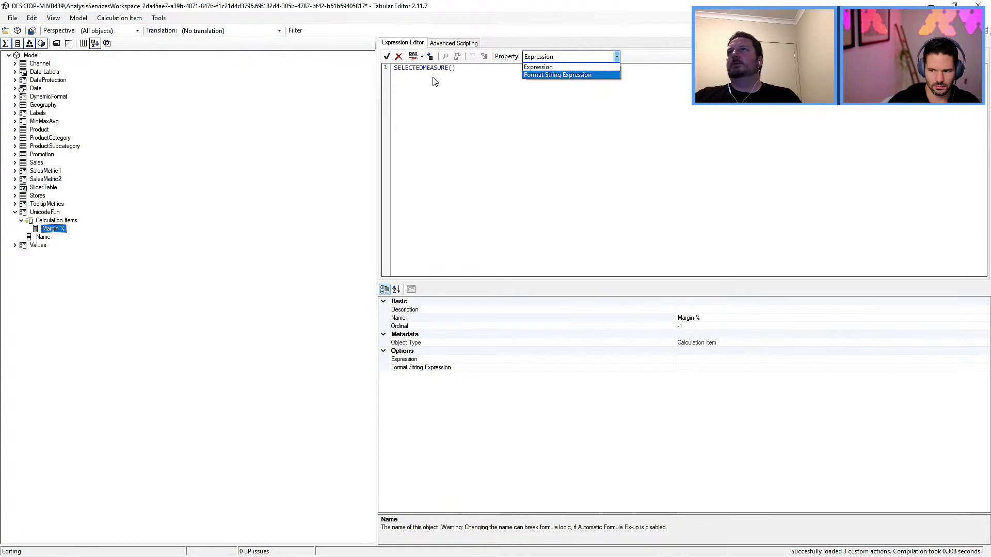
click(543, 76)
click(551, 58)
click(546, 76)
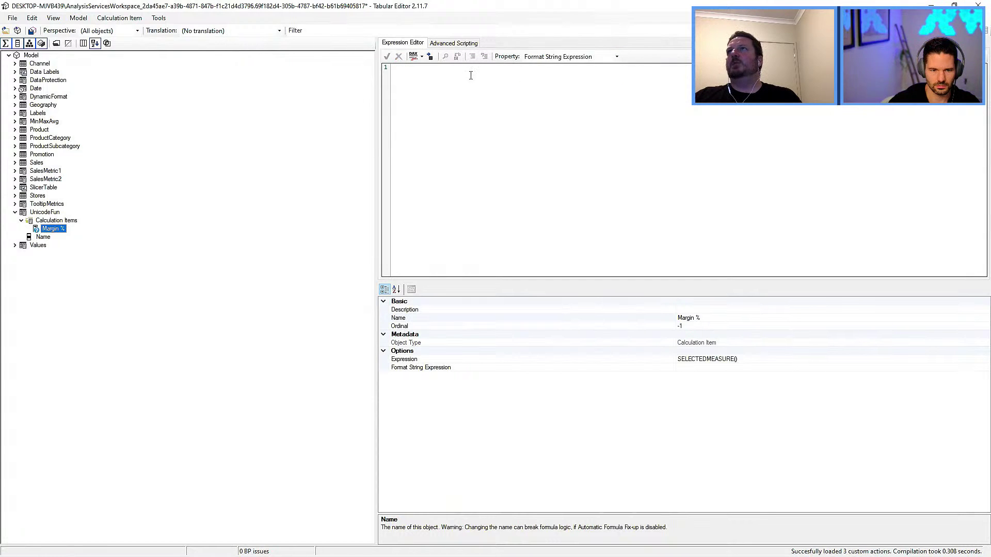
click(431, 68)
text([Margin %])
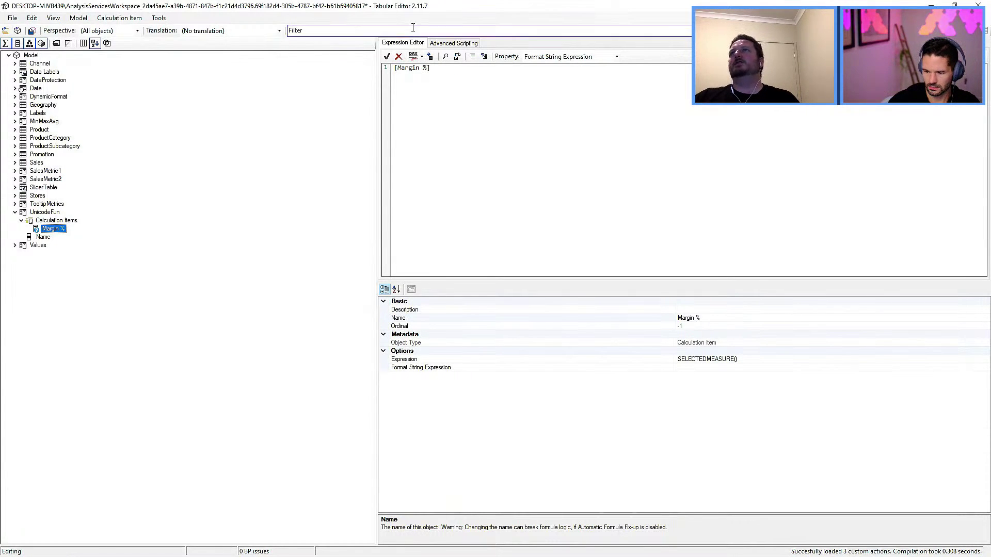
click(387, 57)
scroll(439, 86, up, 1)
scroll(440, 86, up, 2)
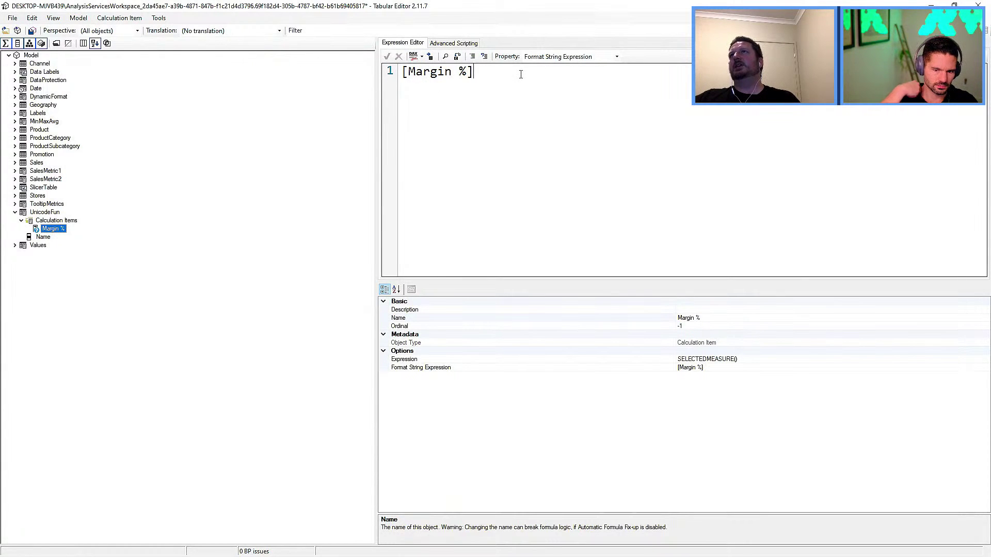
click(32, 31)
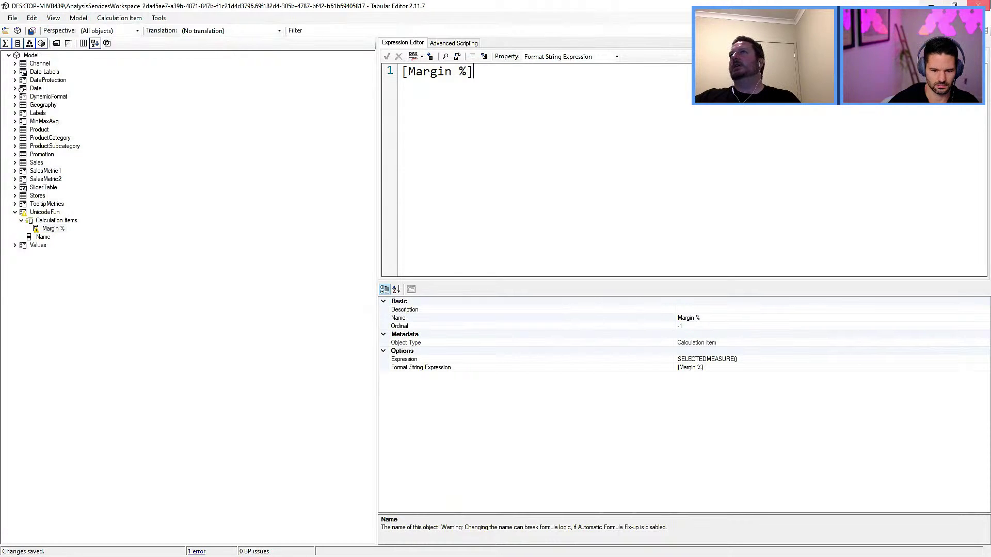
click(983, 4)
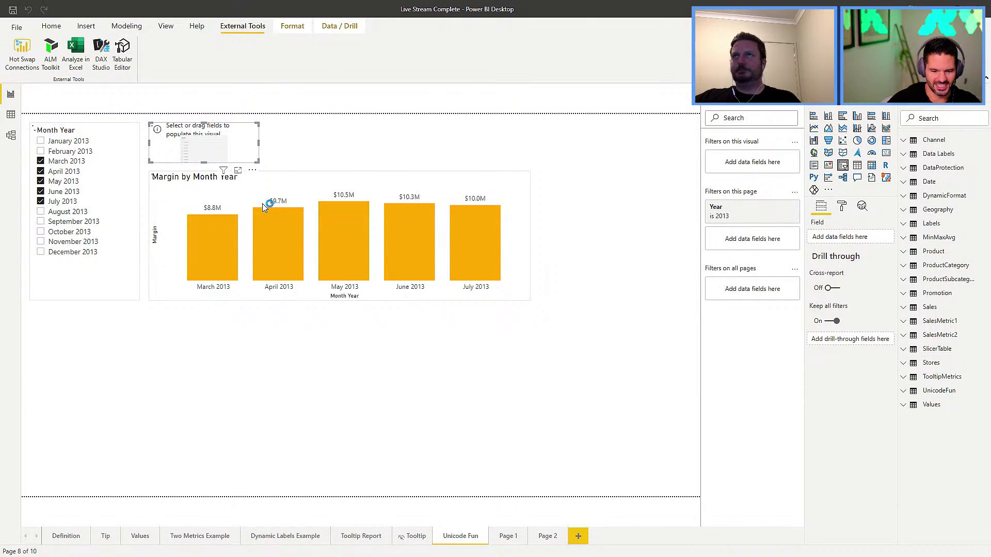
Add the UnicodeFun Name field to the empty slicer above the Margin chart and select Margin %.
mouse_move(337, 229)
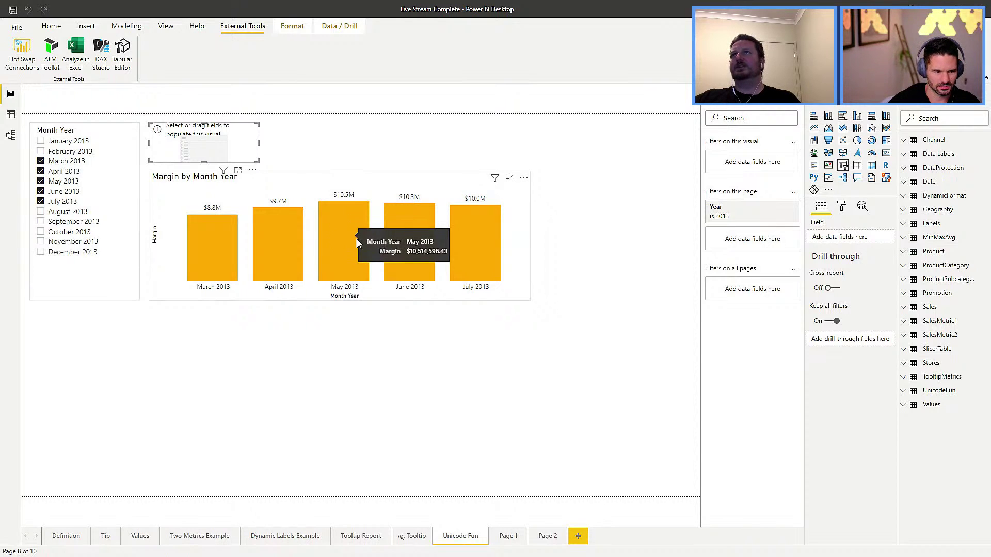
click(909, 392)
drag(932, 407, 211, 148)
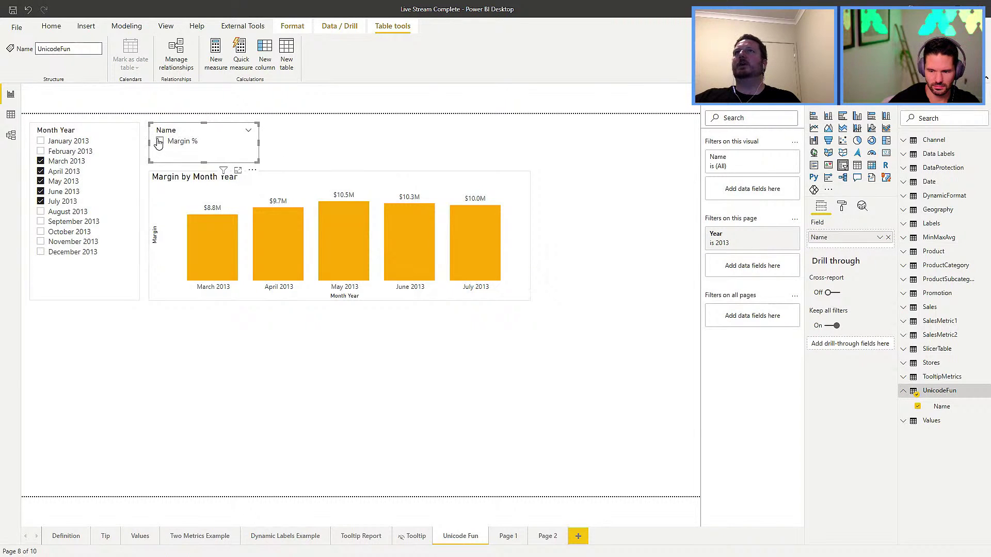
click(160, 141)
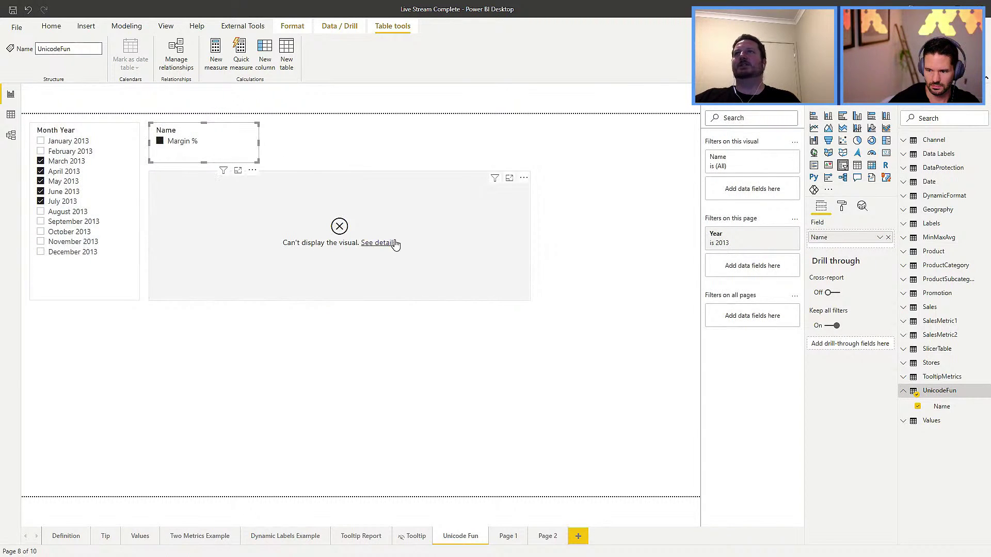
View the error details of the Margin chart and clear the Margin % slicer selection.
click(391, 243)
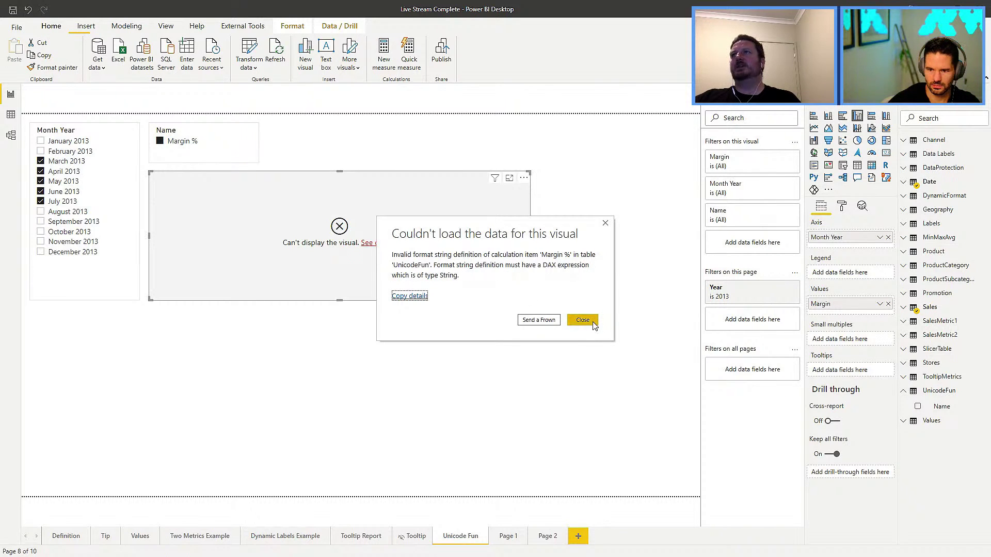
click(582, 321)
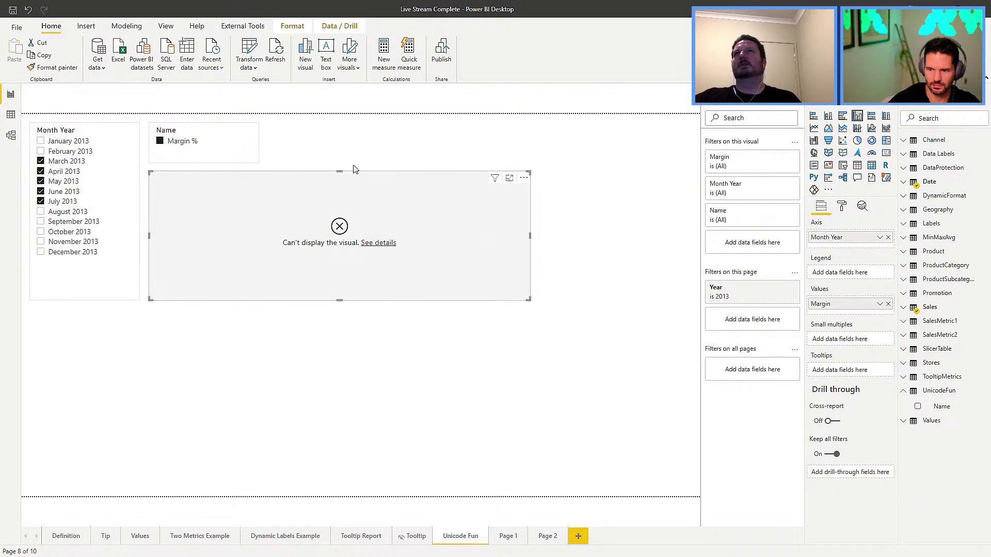
click(161, 143)
In Tabular Editor, change the UnicodeFun Margin % item's format string expression to BLANK() & [Margin %], then save the model and close the editor.
click(241, 25)
click(132, 51)
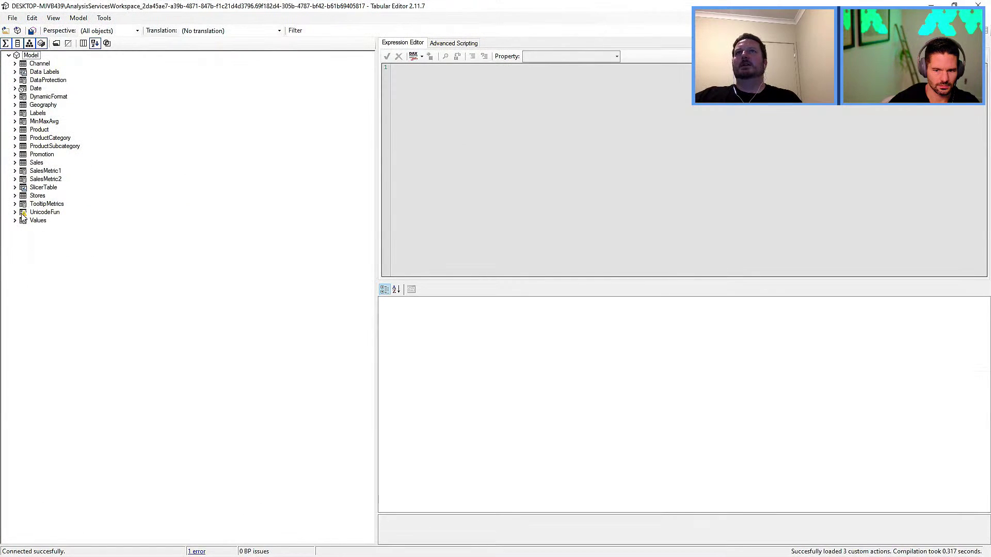
double_click(23, 216)
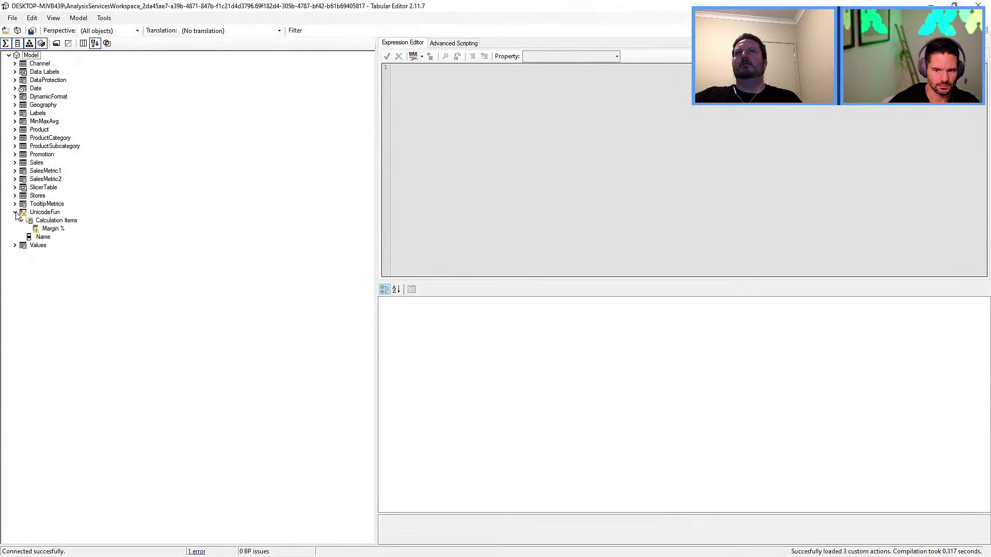
click(54, 229)
click(556, 57)
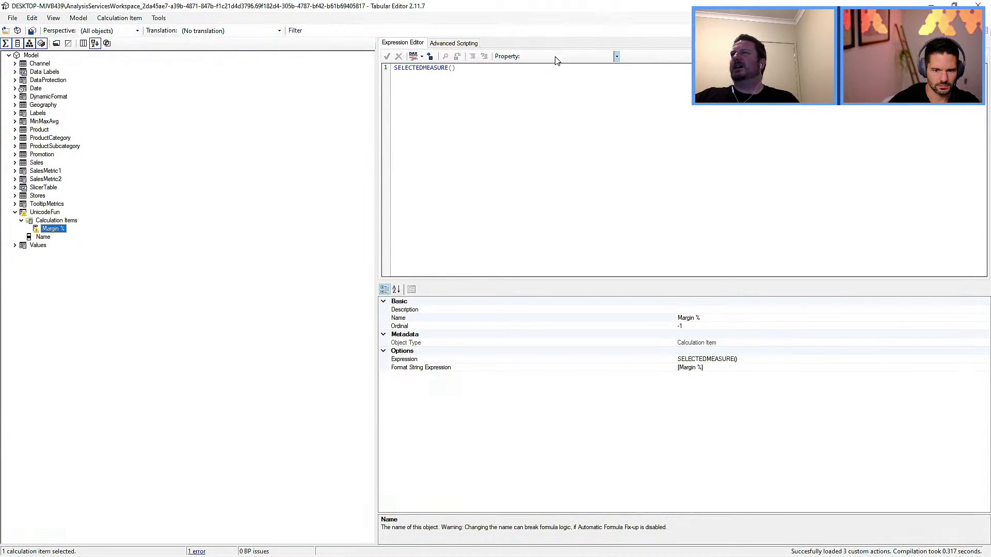
click(557, 75)
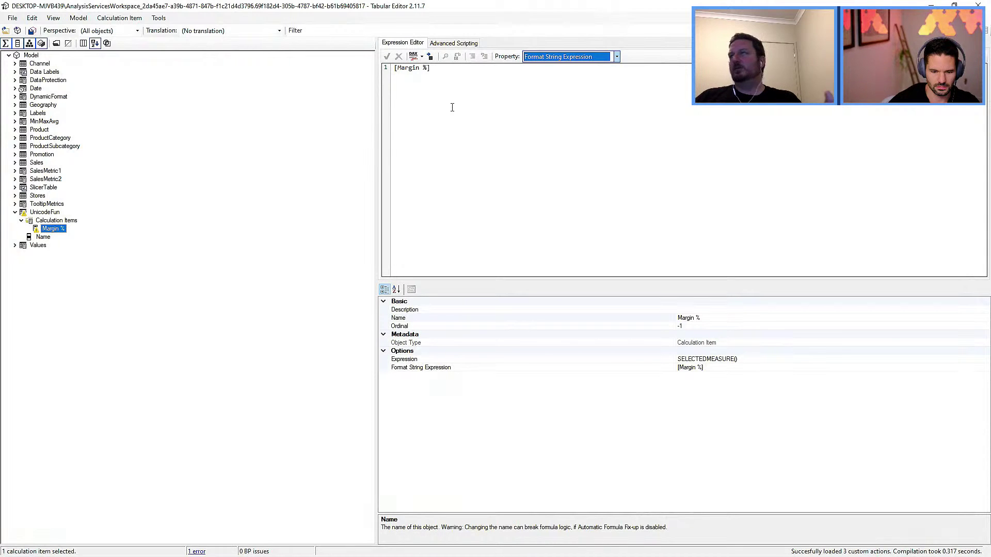
click(393, 69)
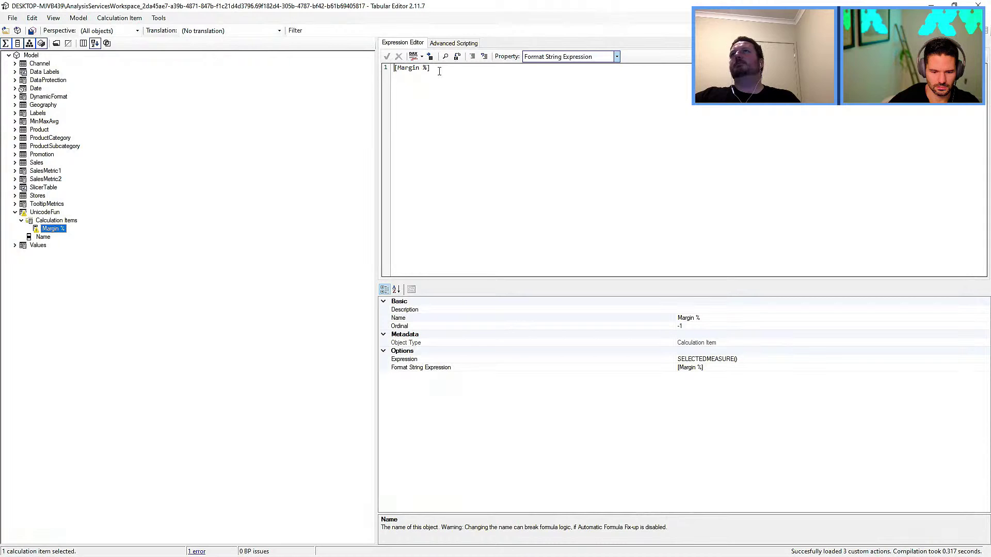
text(BLAM)
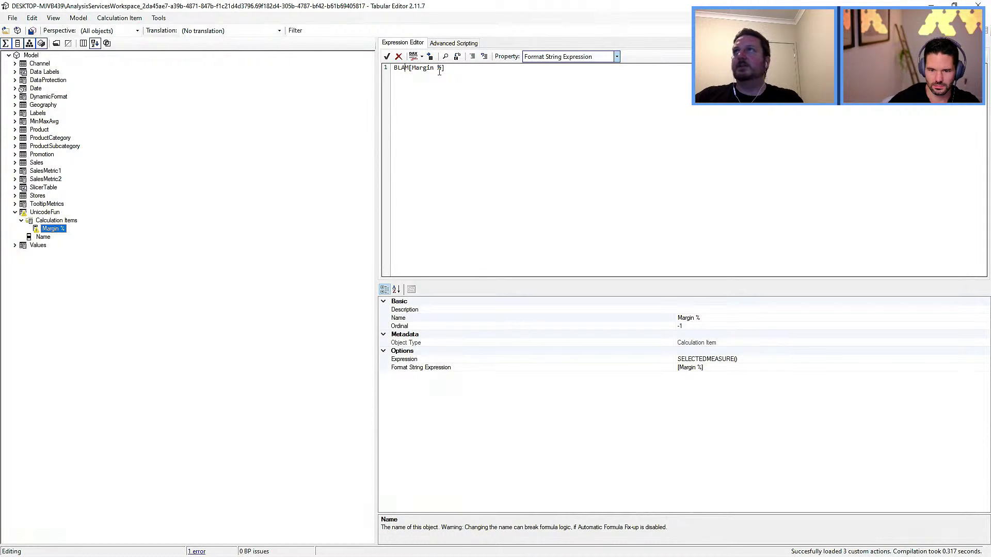
key(BackSpace)
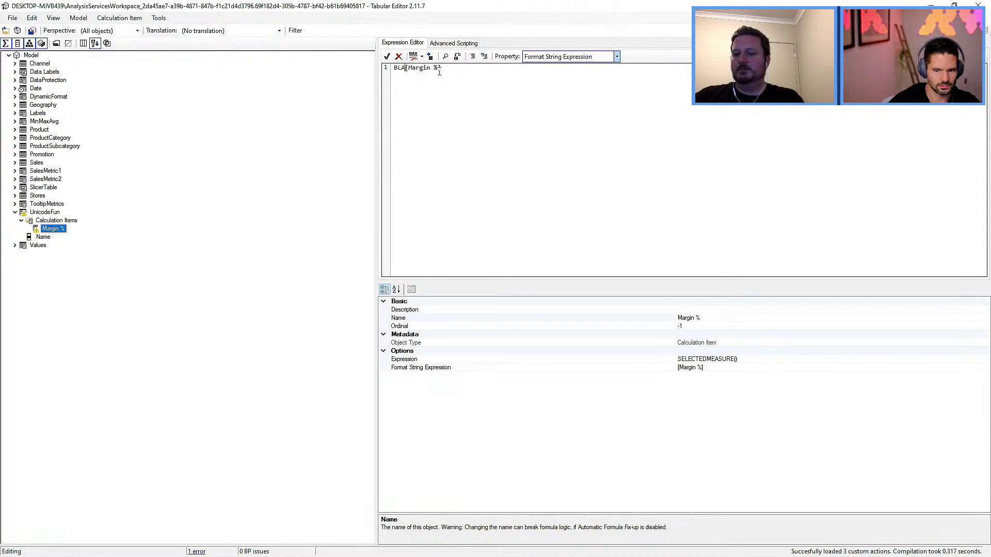
text(NK(),)
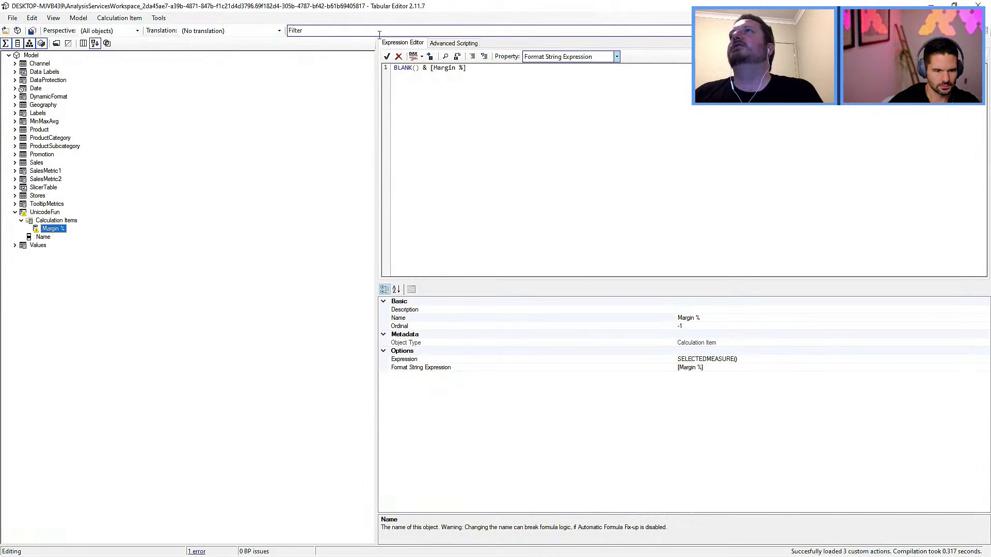
click(387, 57)
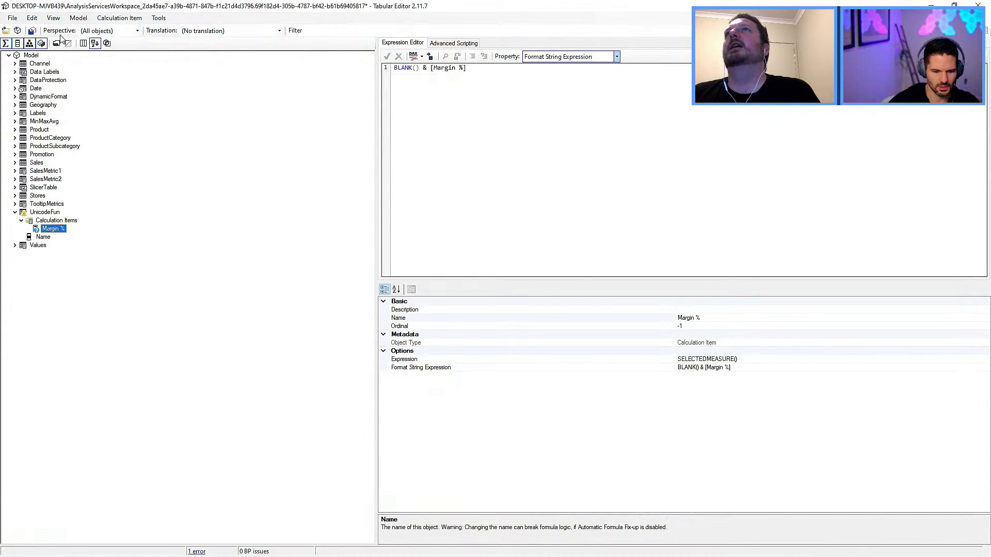
click(32, 30)
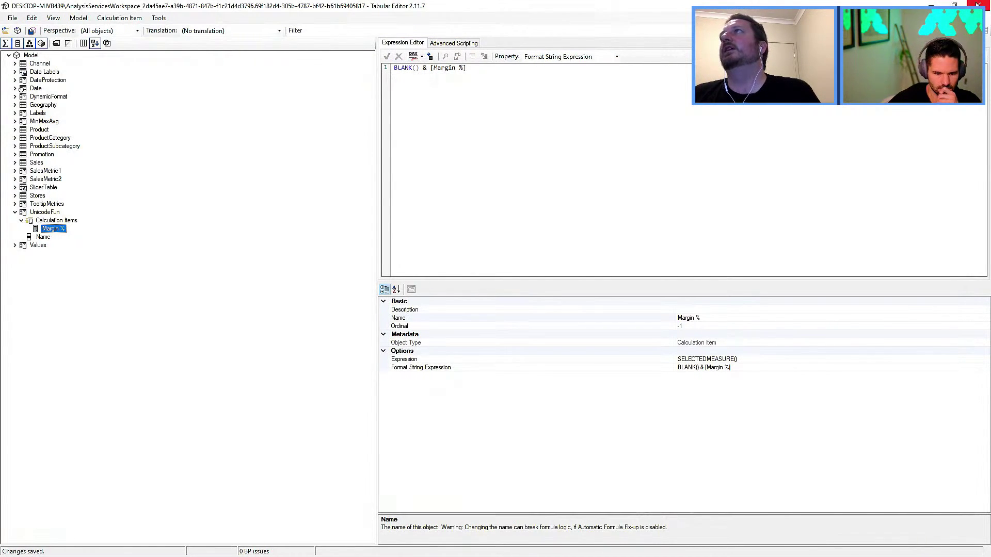
click(978, 5)
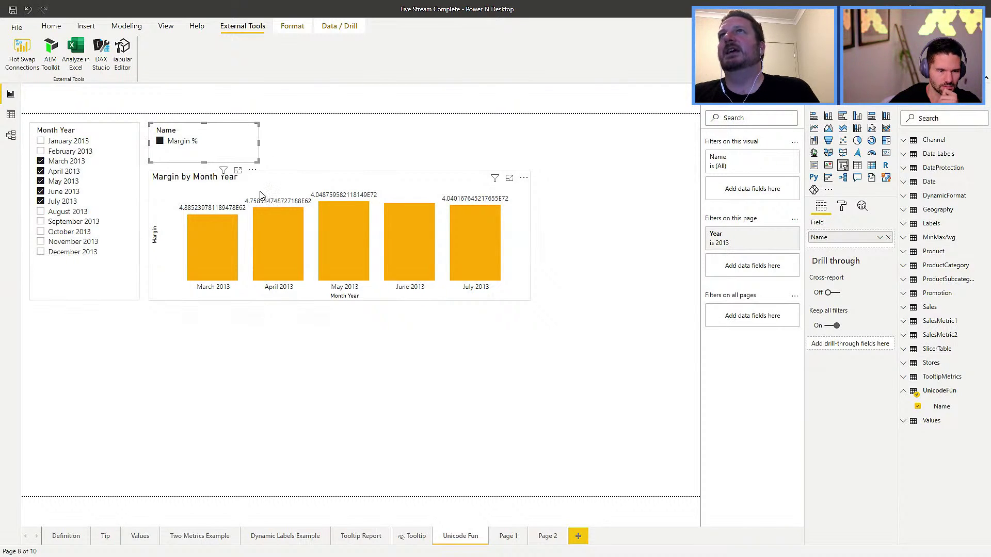
Clear the Margin % slicer selection and open the UnicodeFun Margin % item's format string expression in Tabular Editor.
click(160, 142)
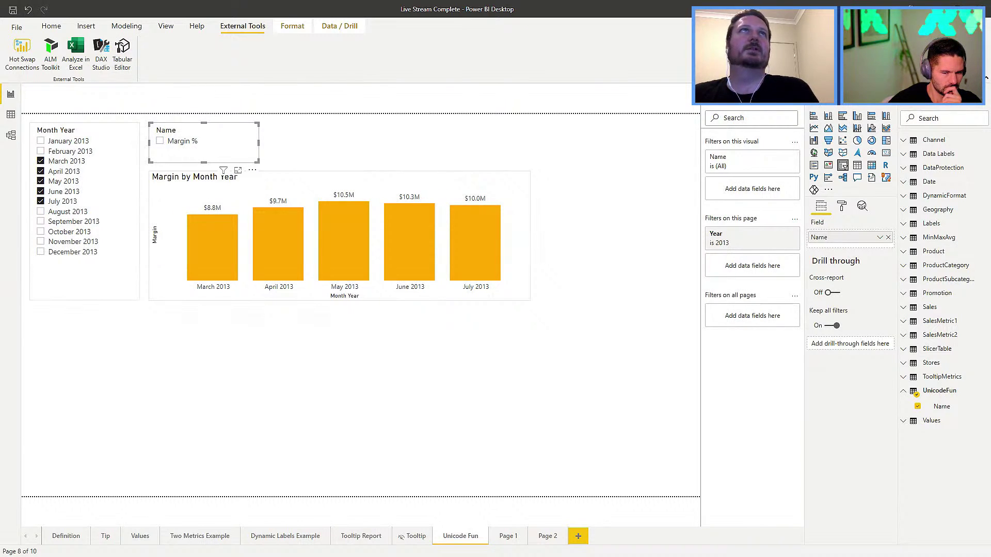
click(580, 60)
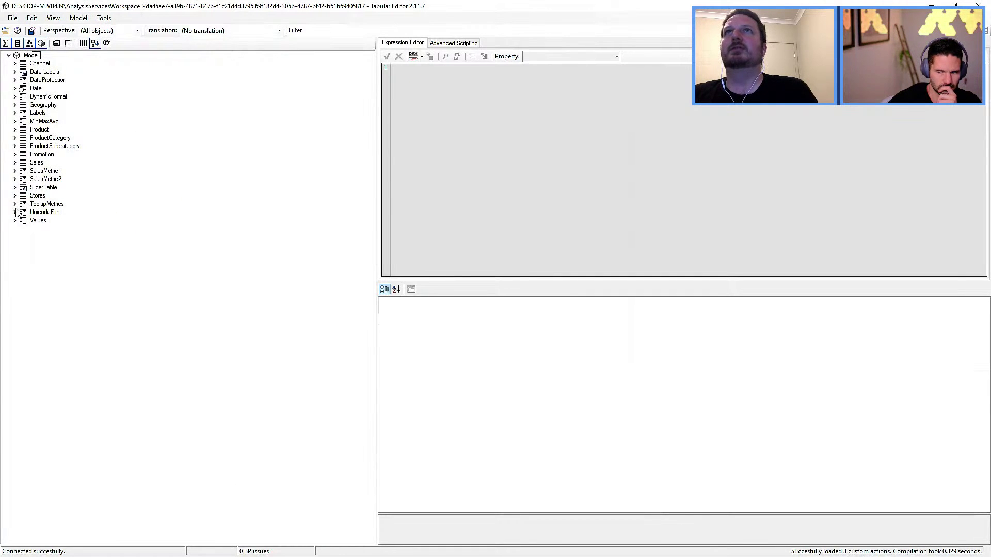
click(15, 212)
click(53, 229)
click(563, 58)
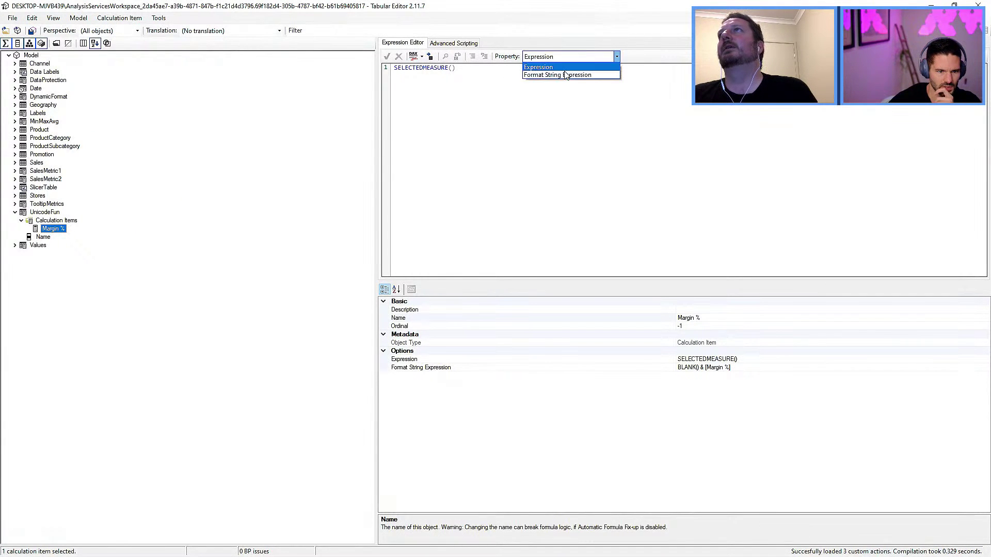
click(567, 75)
Try to rewrite the format string expression as a FormattedString variable that applies FORMAT to [Margin %].
drag(427, 68, 374, 71)
text(VAR S)
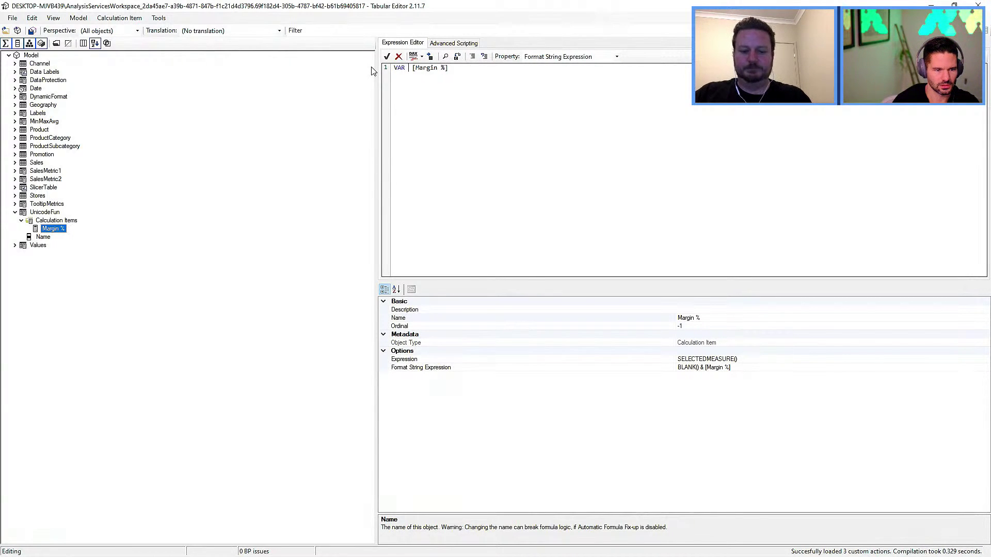
text(OrmattedSWT)
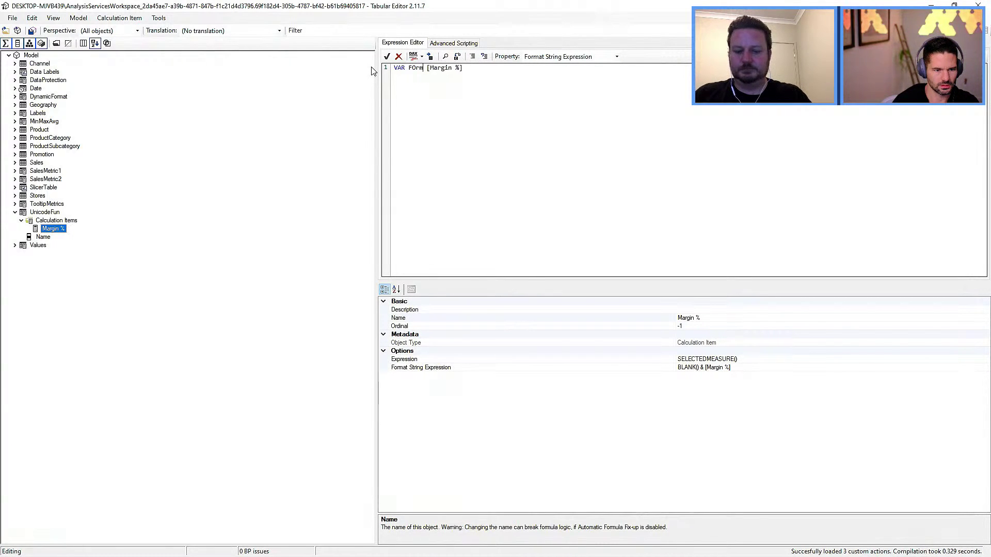
text(ring)
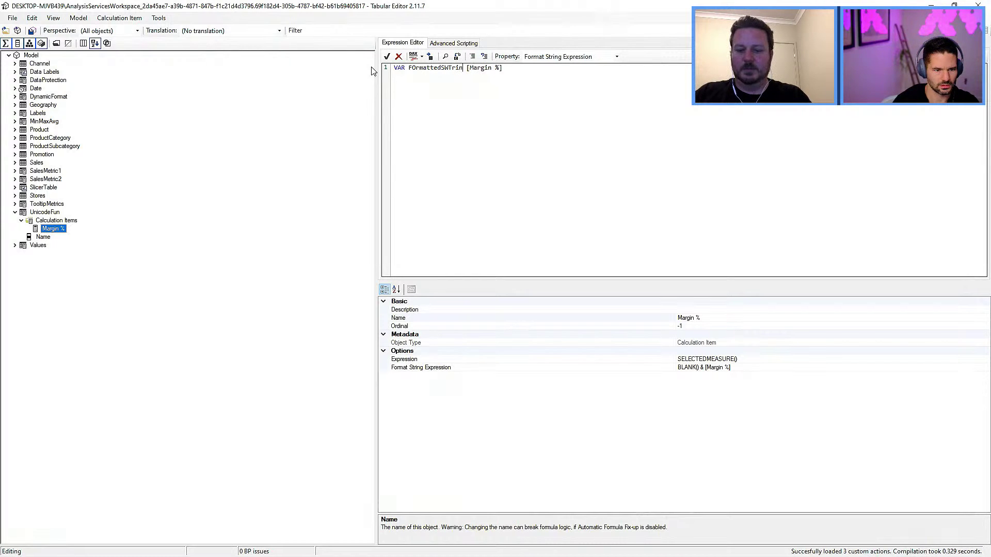
key(BackSpace)
key(BackSpace)
key(BackSpace)
key(BackSpace)
key(BackSpace)
key(BackSpace)
key(BackSpace)
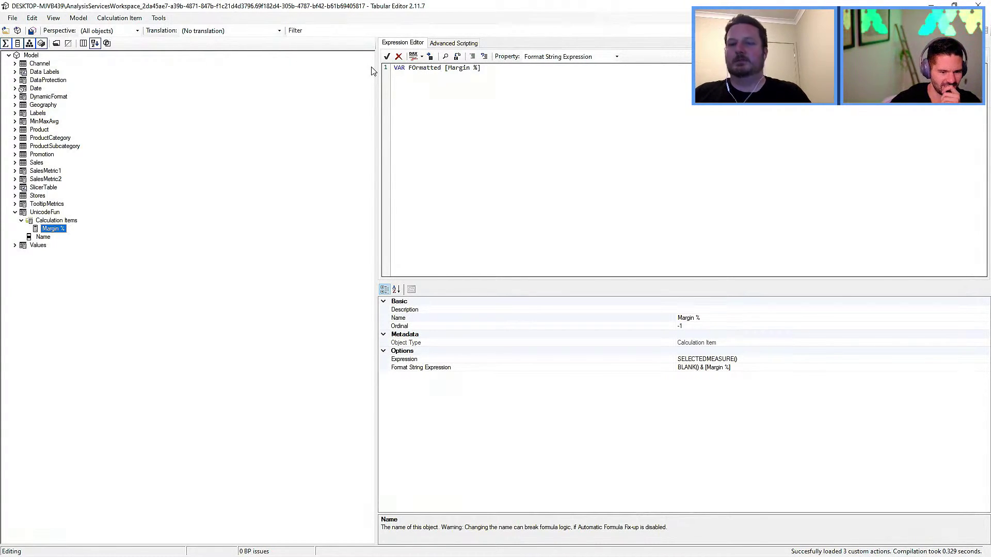
text(String)
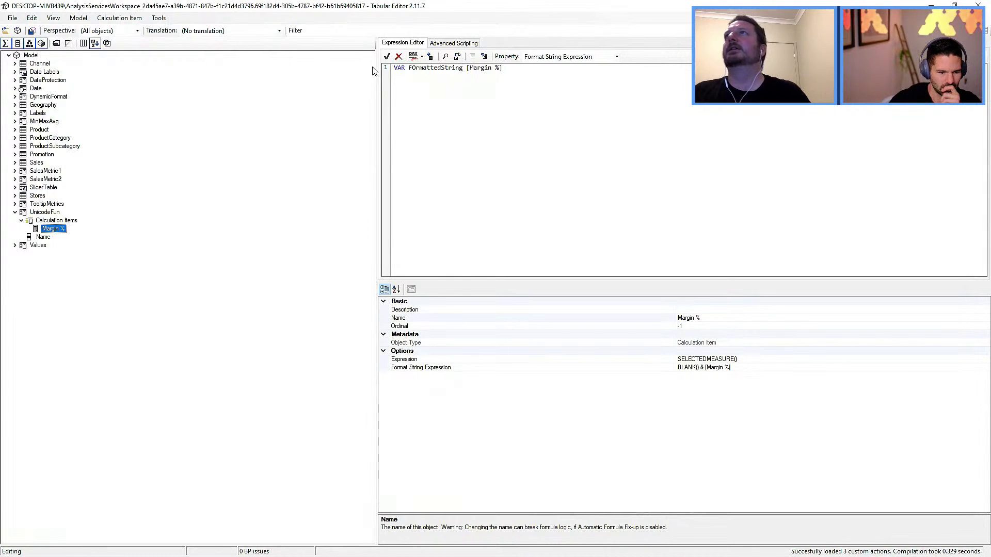
key(BackSpace)
text(o)
drag(467, 67, 513, 68)
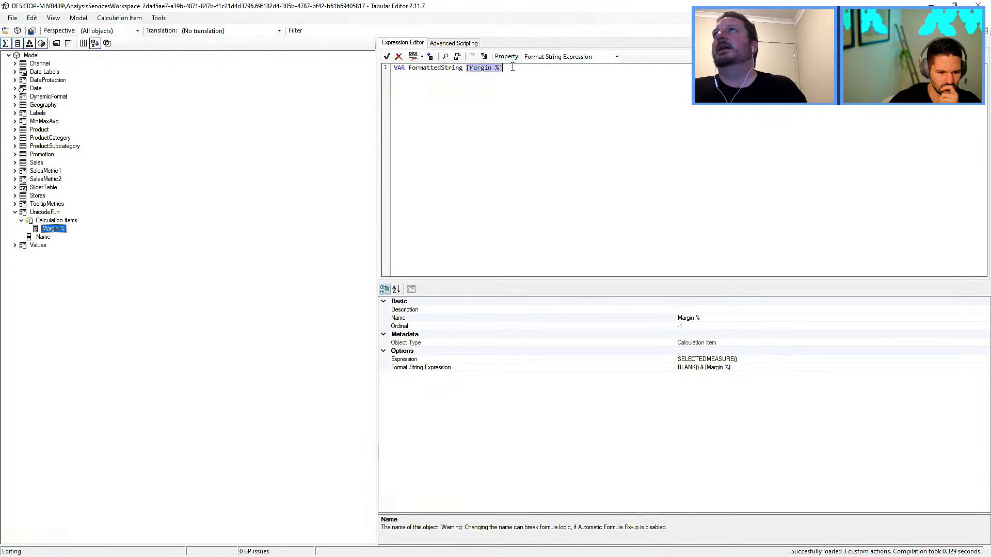
text(= FO)
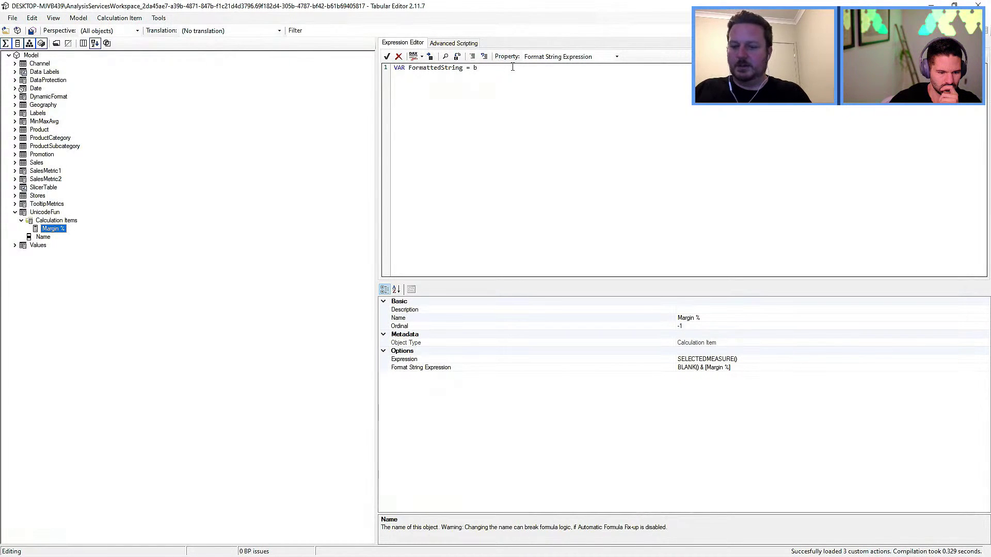
text(RMAT( [Margi)
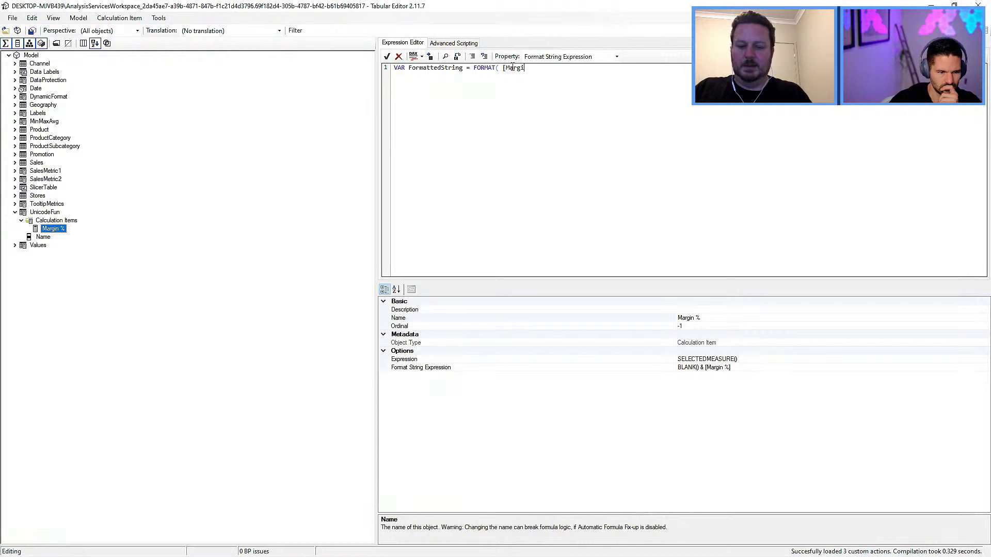
text(n %)
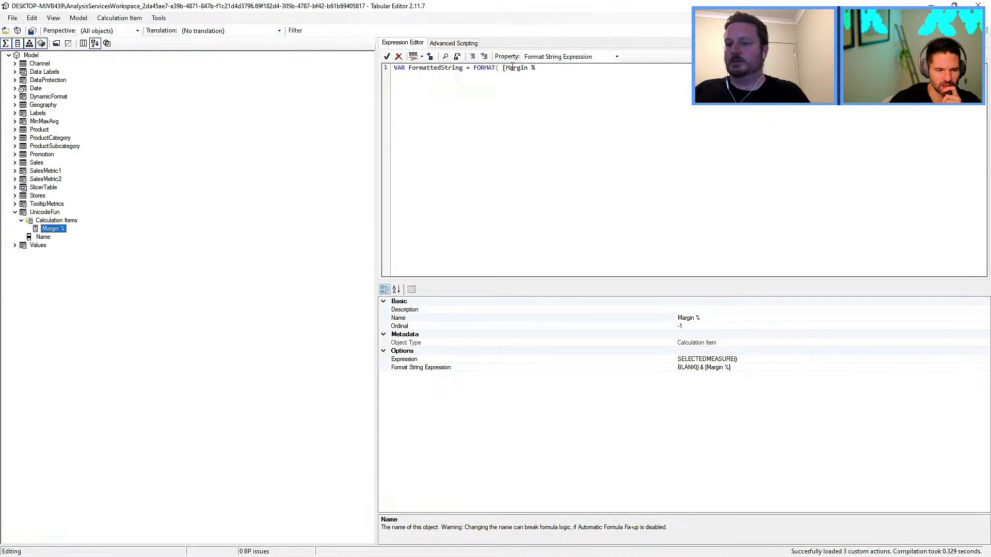
text(],)
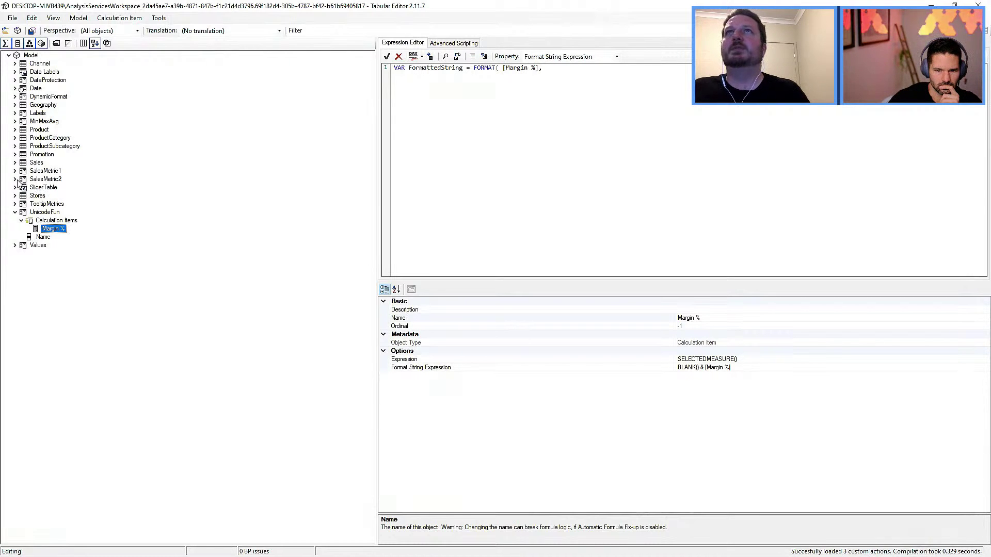
key(alt+Tab)
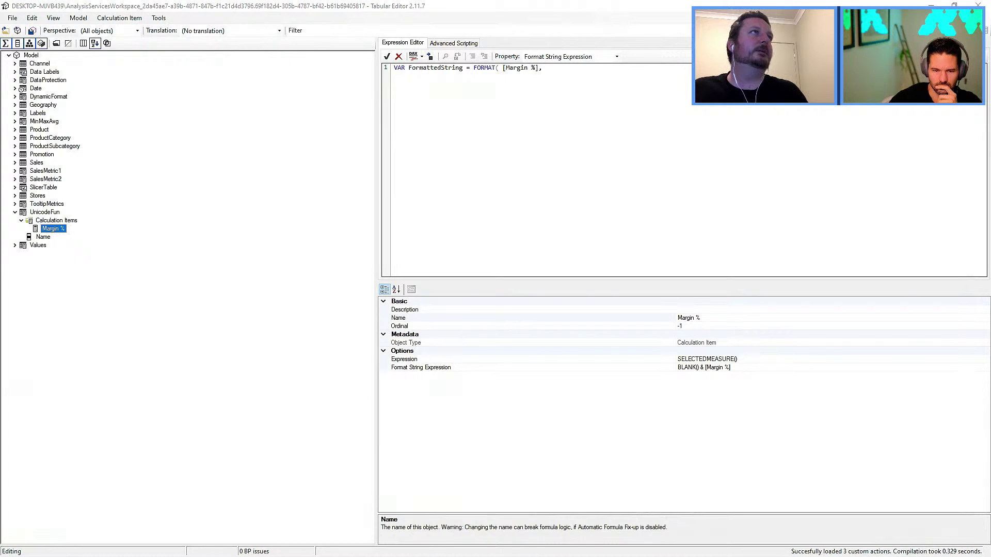
key(alt+Tab)
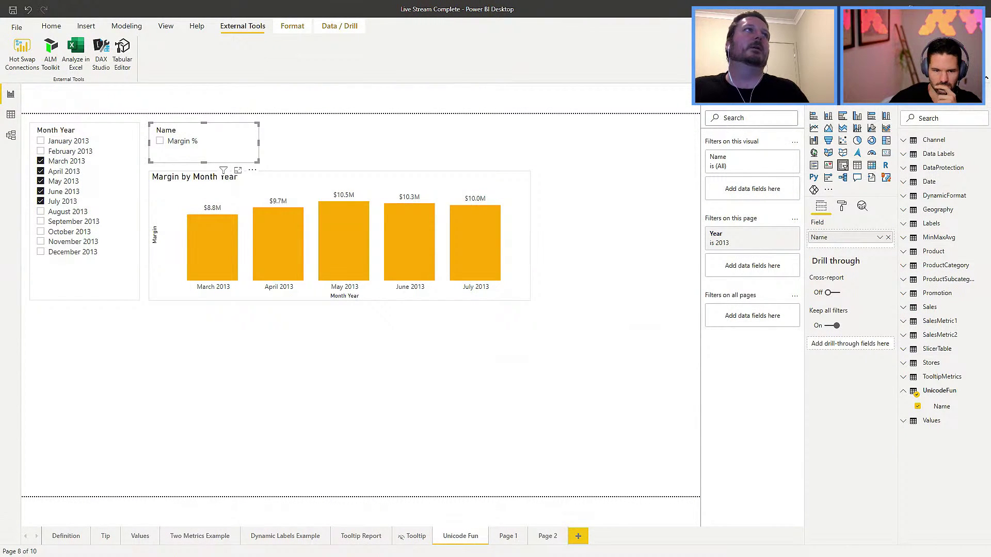
key(alt+Tab)
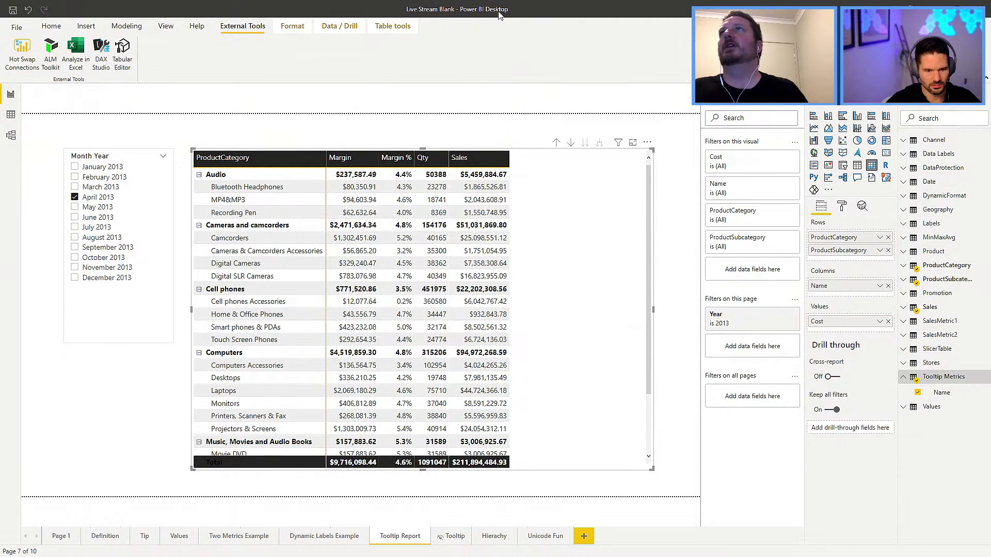
key(alt+Tab)
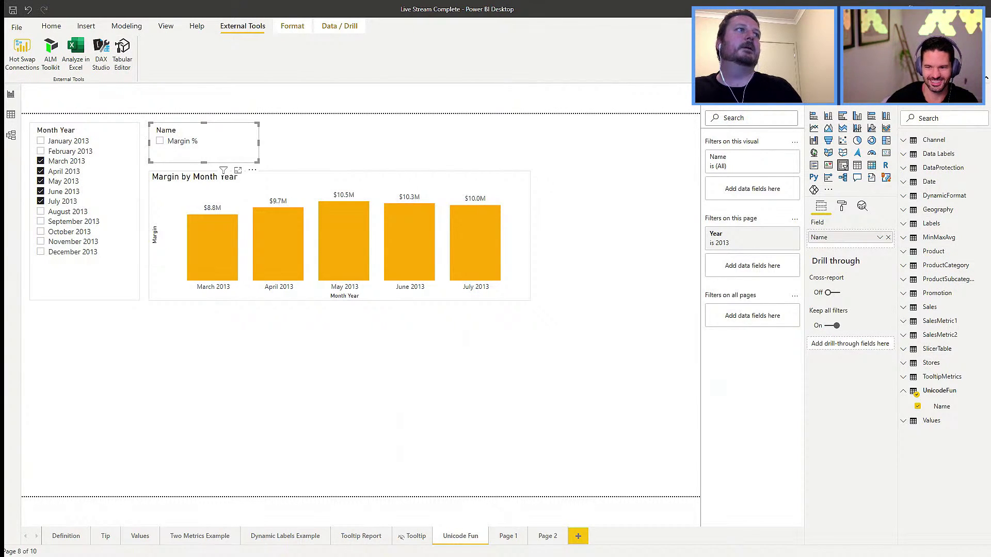
key(alt+Tab)
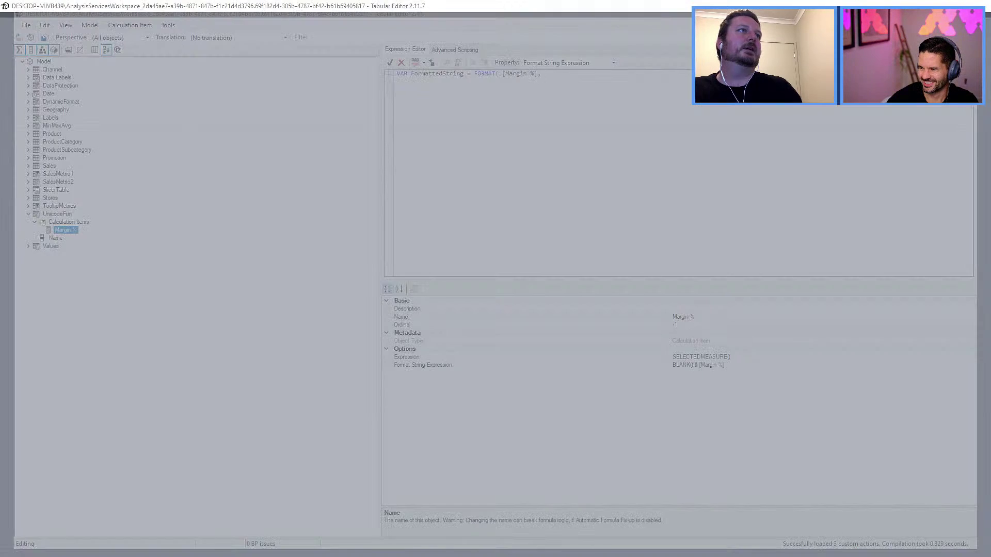
Switch to the freshly opened Tabular Editor, maximize it and open the UnicodeFun Margin % item's format string expression.
key(alt+Tab)
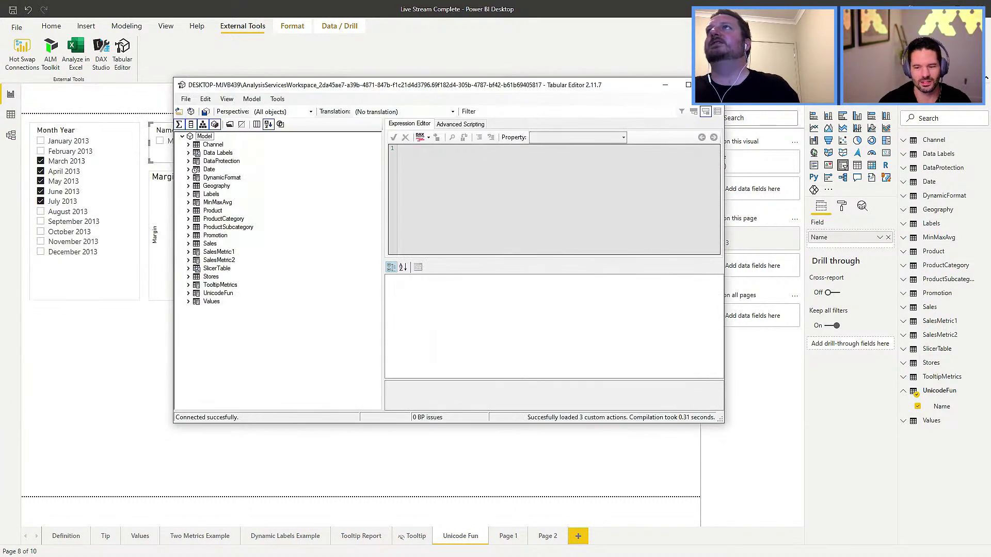
click(688, 85)
click(15, 212)
click(53, 229)
click(568, 56)
click(581, 78)
click(478, 75)
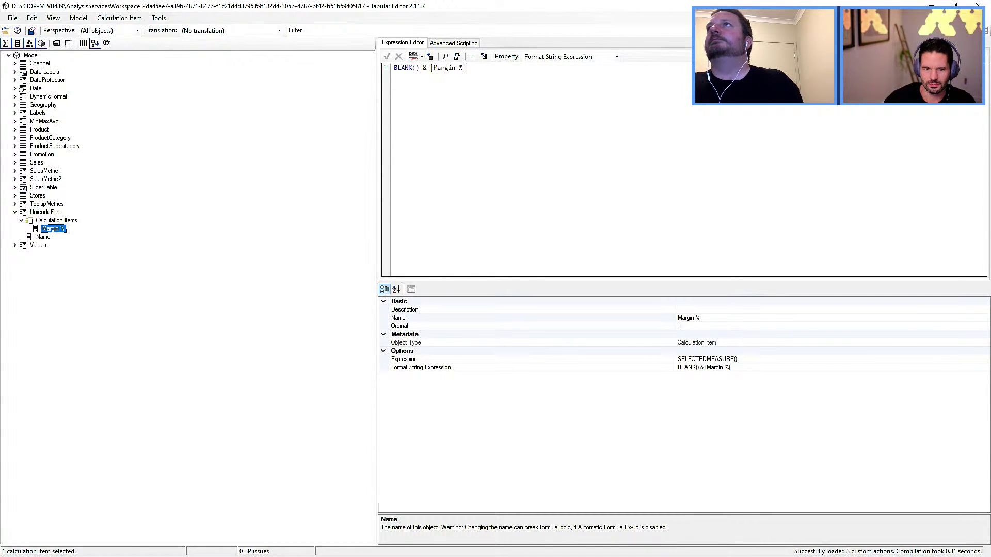
Replace the expression with the variable definition VAR FormattedString = FORMAT([Margin %], "0.0%;-0.0%;0.0%").
drag(432, 69, 394, 69)
text(VAR FormattedString )
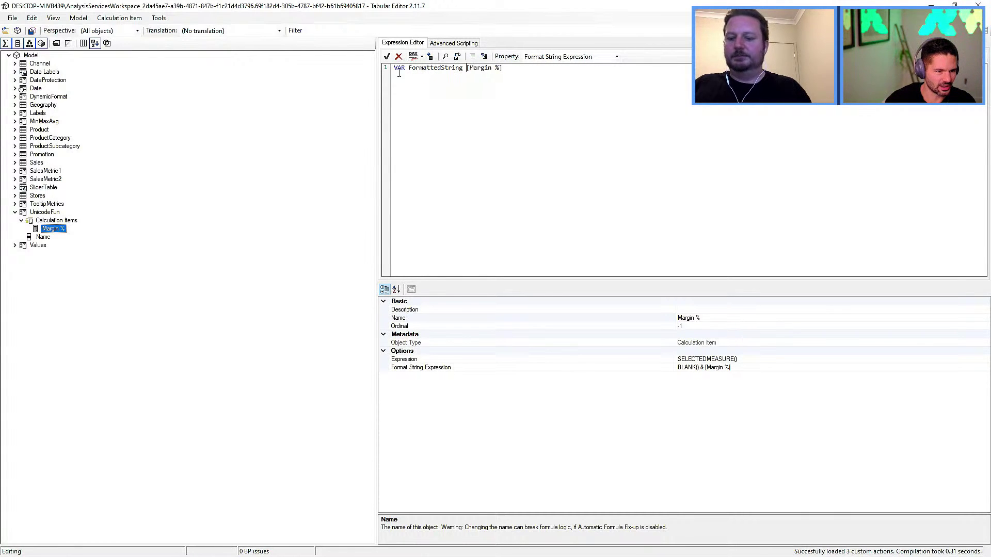
text(=)
ctrl+scroll(460, 85, up, 3)
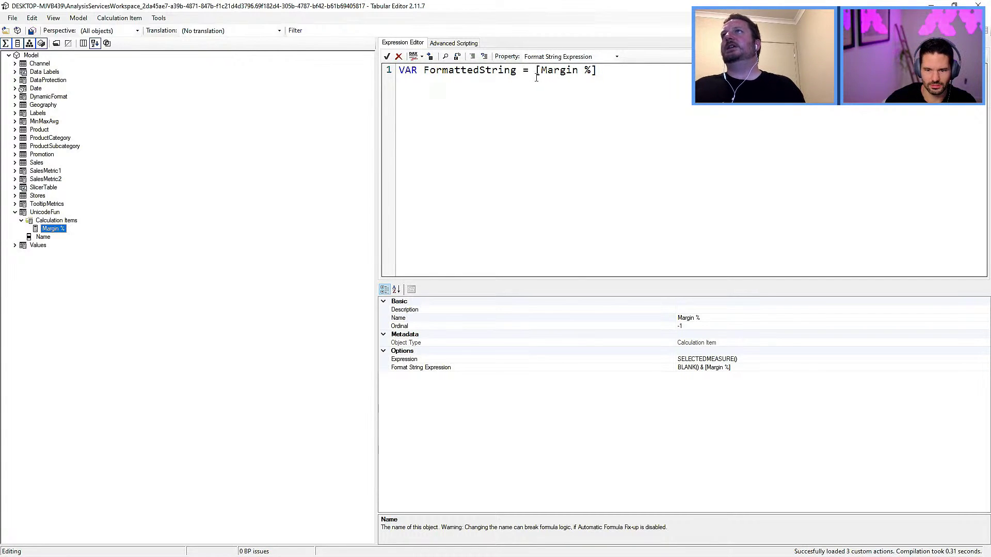
text(FORMA)
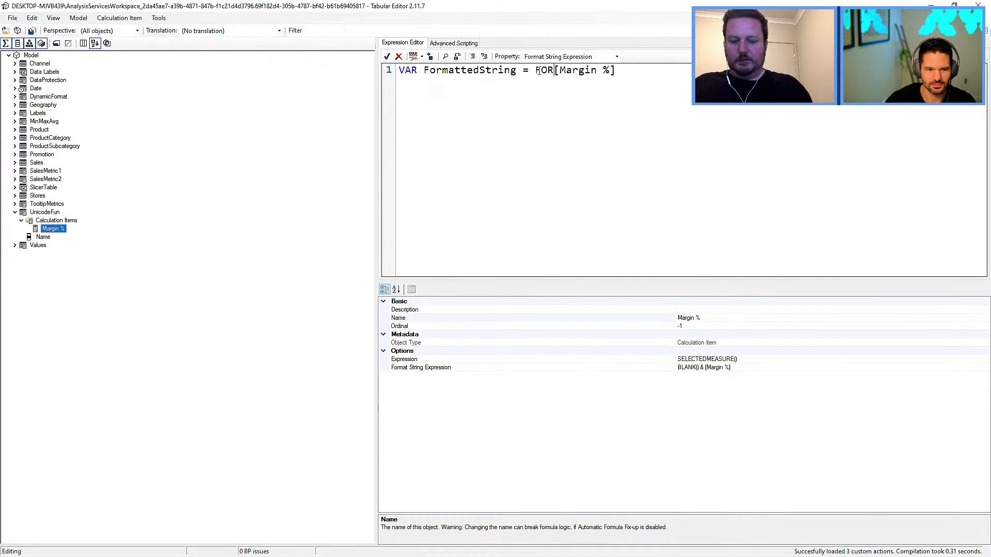
text(T()
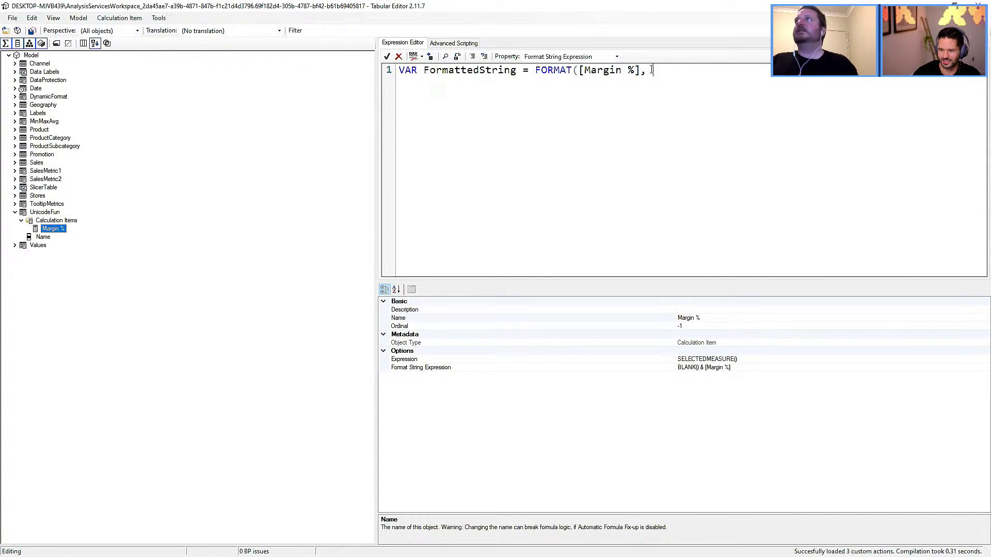
text(0.0%;-0.0%;0.0%)
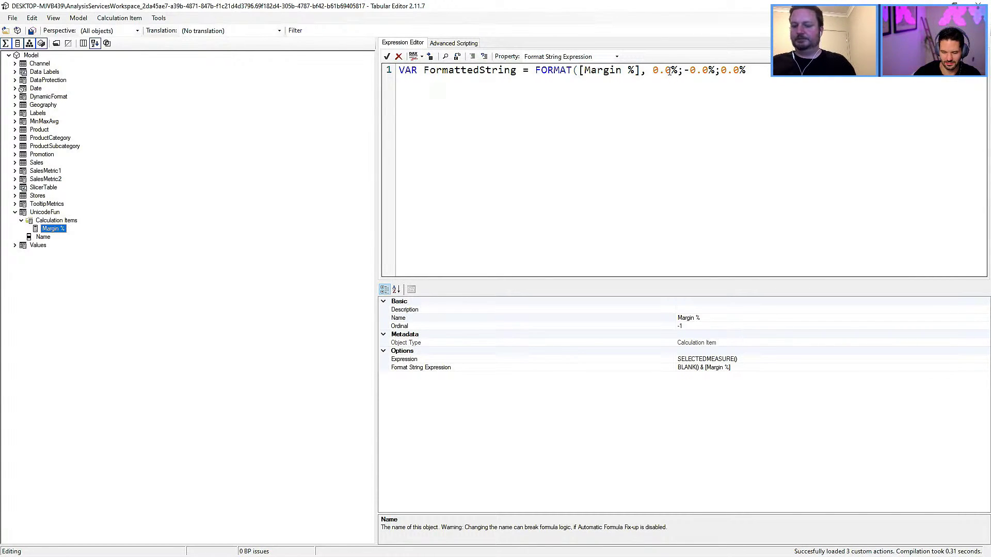
text(")
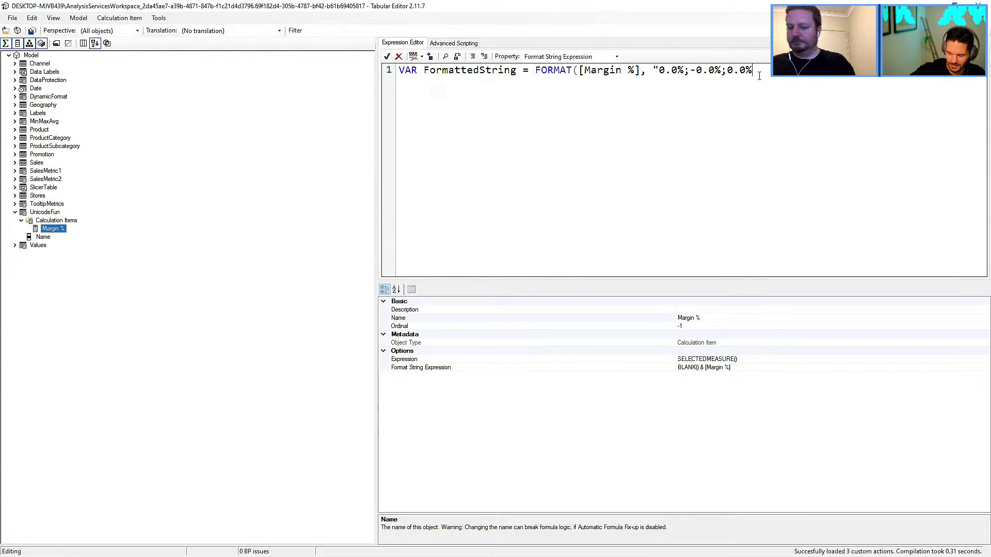
text(")
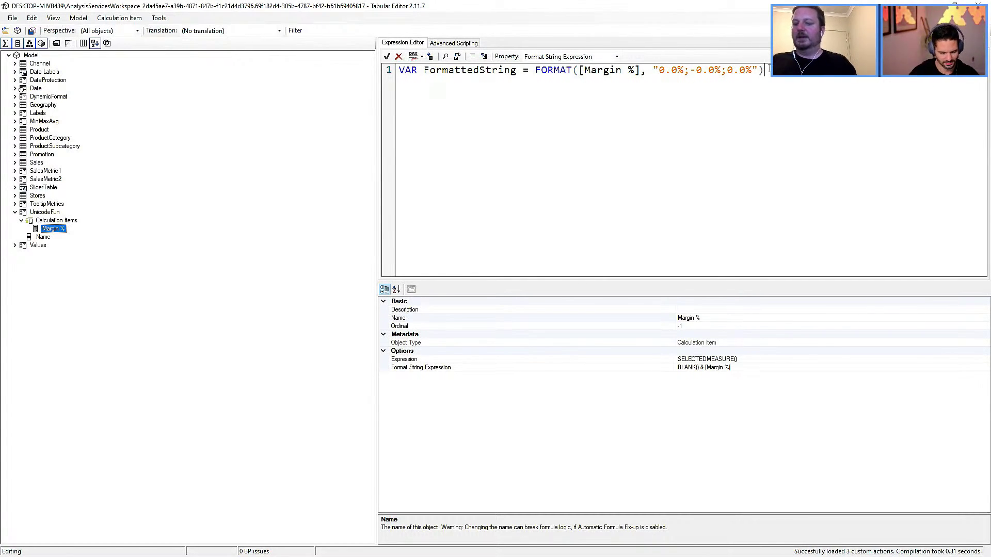
Try to finish the format string expression with RETURN BLANK() & FormattedString.
key(Return)
text(RETURN)
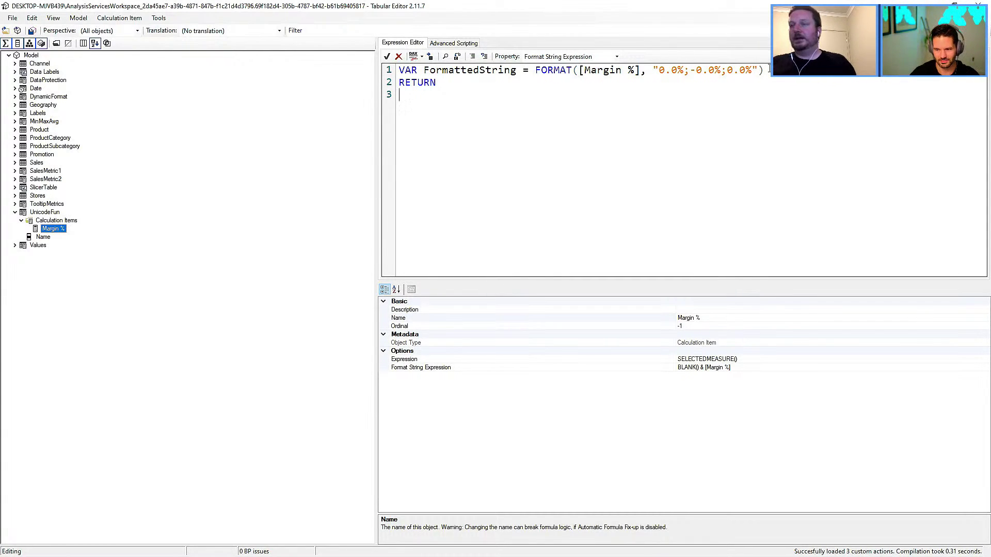
text(BLANK()
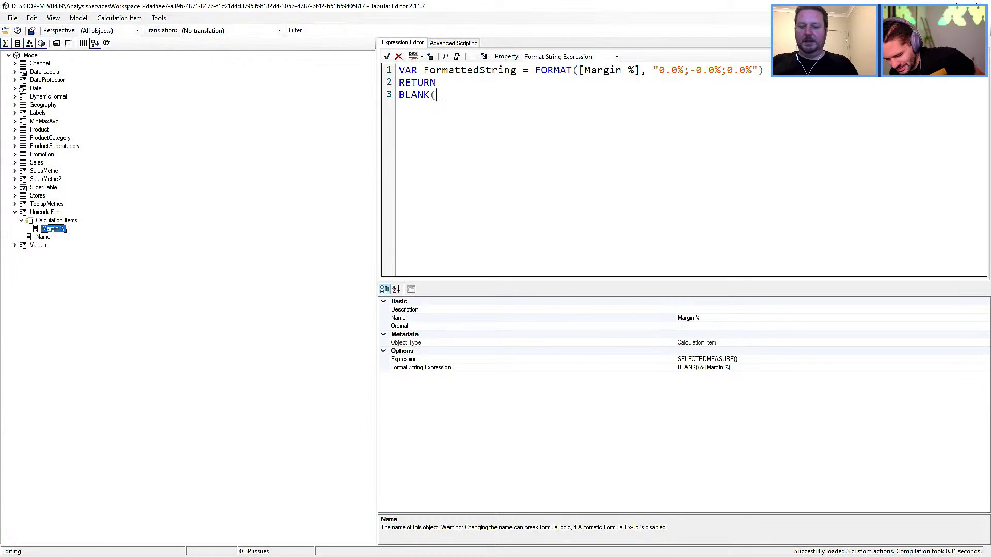
text() &)
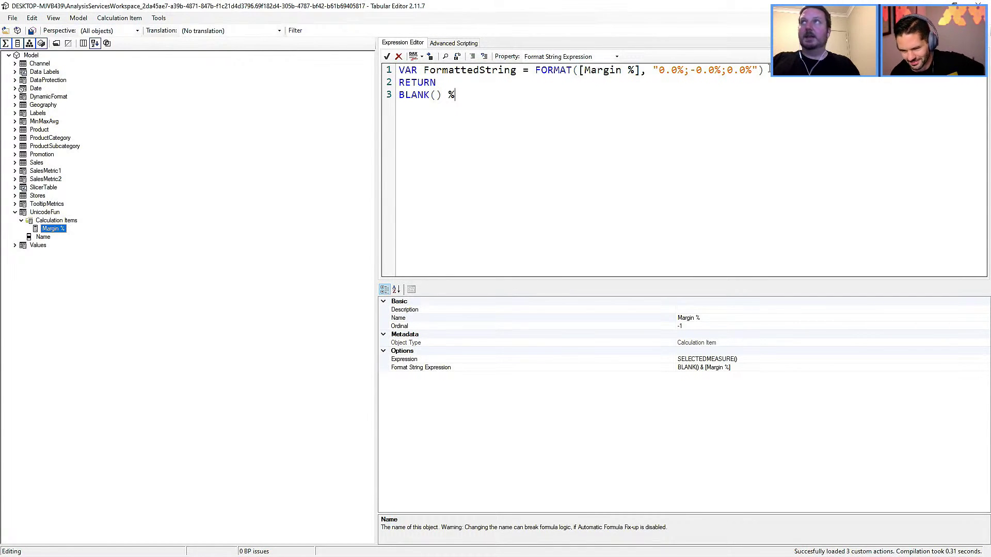
drag(424, 71, 517, 76)
key(ctrl+c)
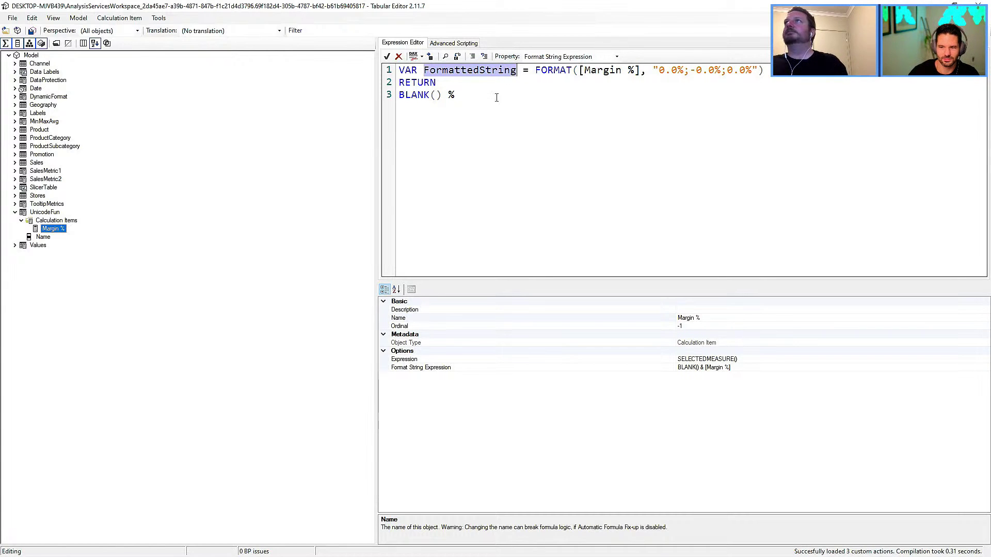
click(441, 103)
drag(448, 95, 460, 95)
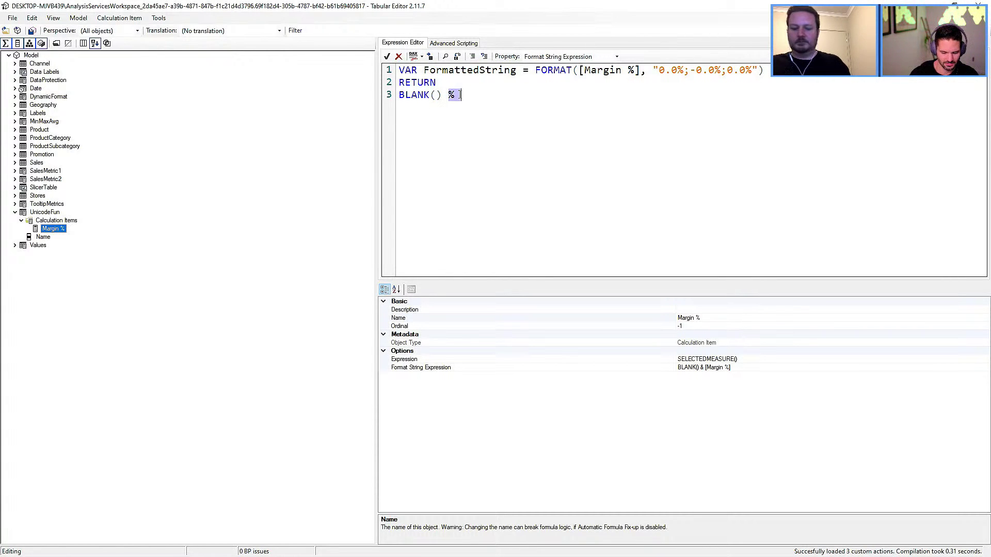
click(460, 95)
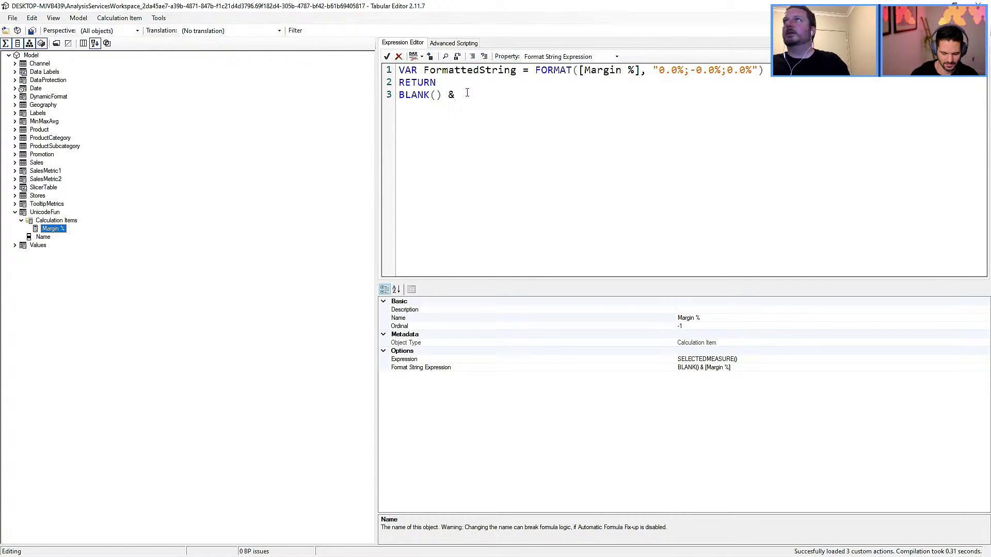
key(ctrl+v)
click(399, 57)
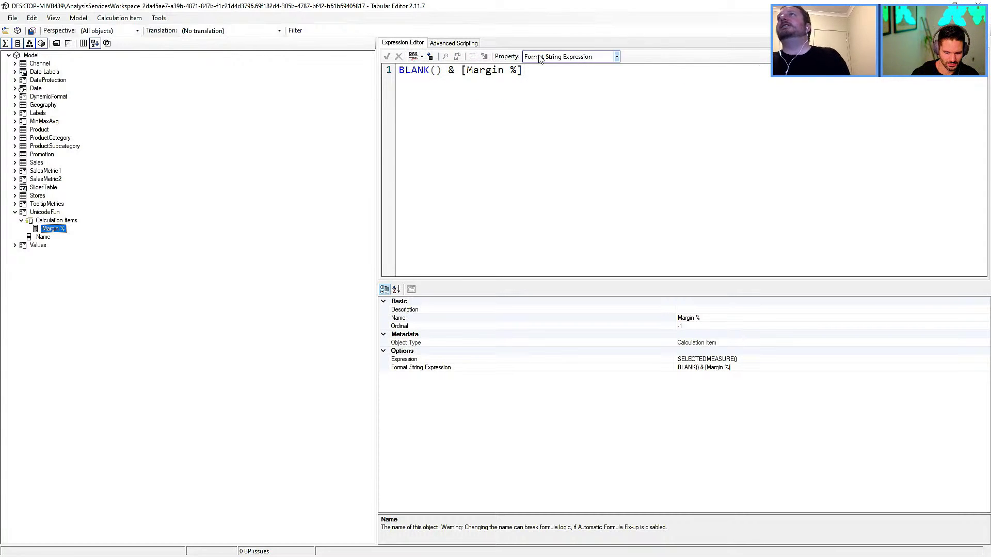
Replace the BLANK() & prefix of the Margin % item's format string expression with the variable declaration VAR FormattedString =.
drag(463, 70, 398, 71)
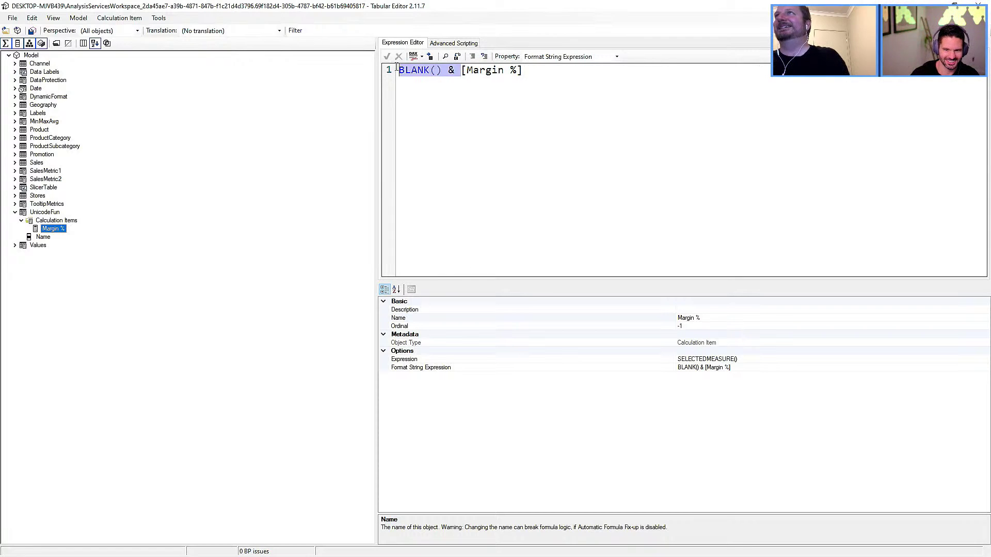
text(VAR Forn)
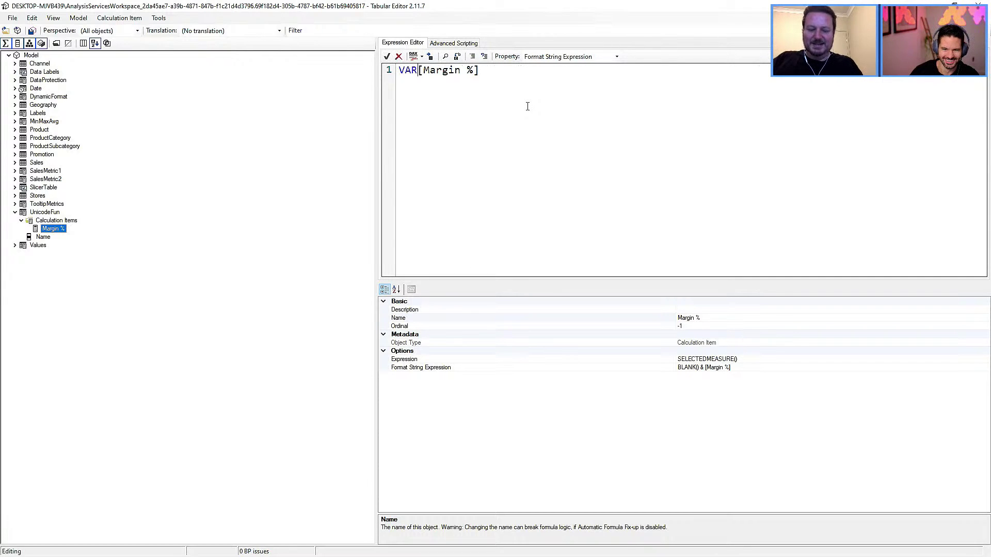
key(BackSpace)
text(mattedStr)
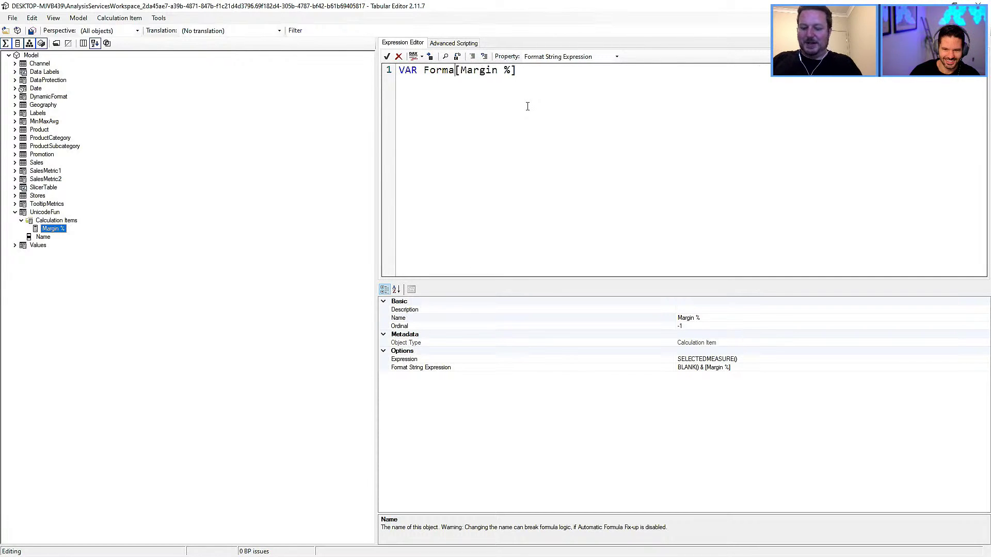
text(ing)
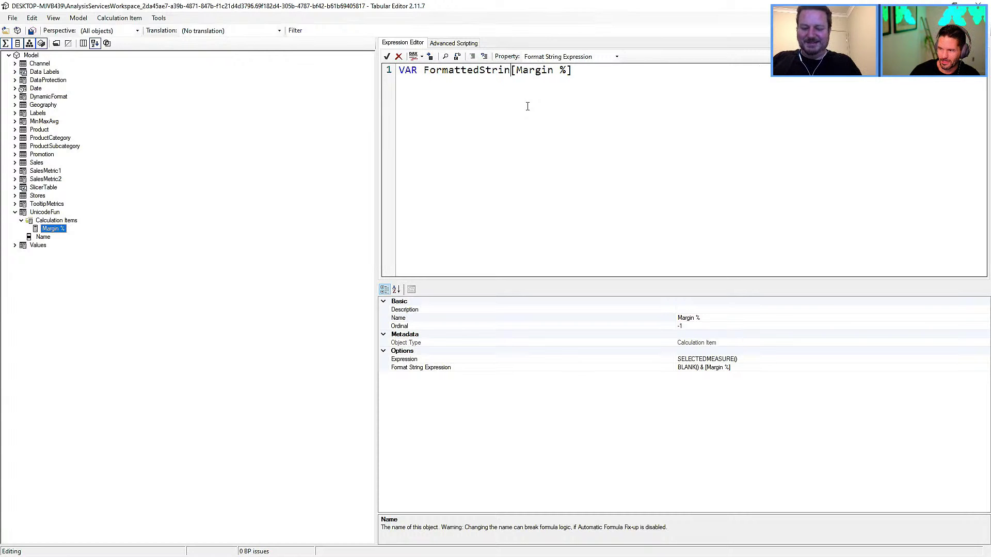
text( = )
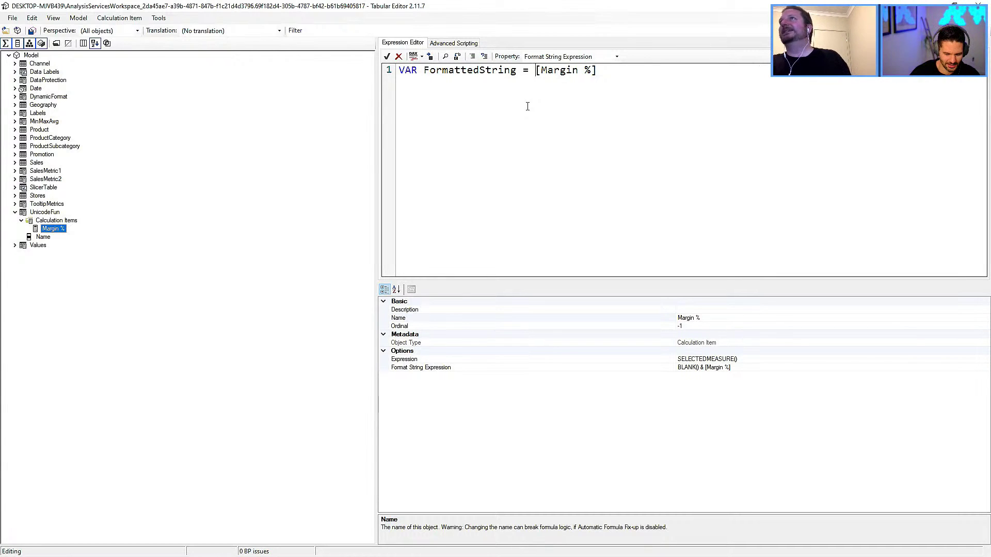
Wrap [Margin %] in a FORMAT function using the format string "0.0%;-0.0%;0.0%".
text(FORMAT)
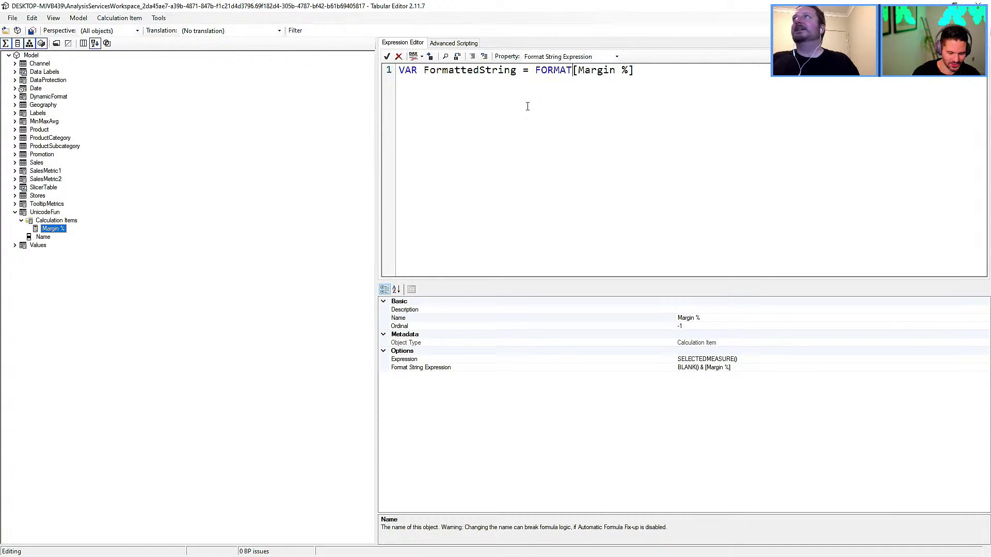
text(([Margin %], )
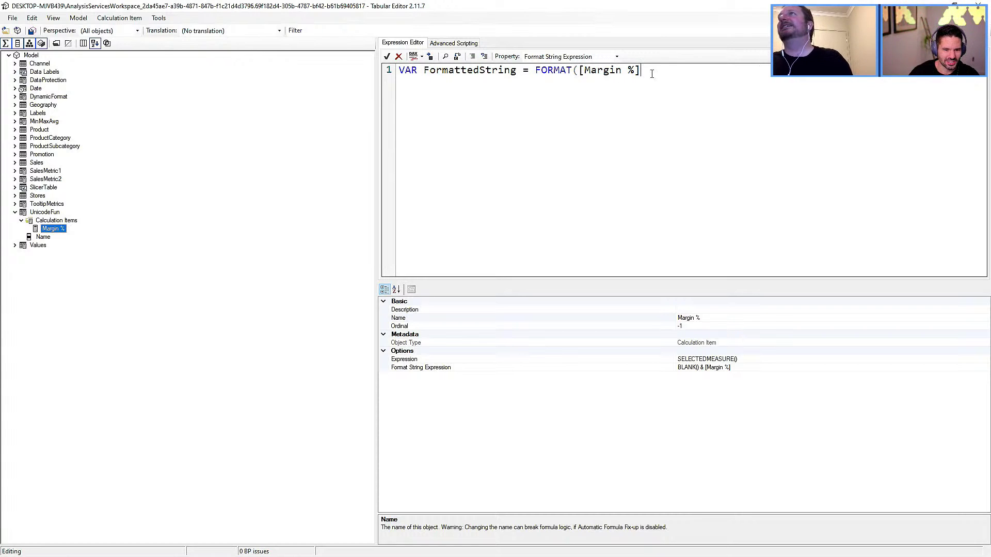
text(FormattedString)
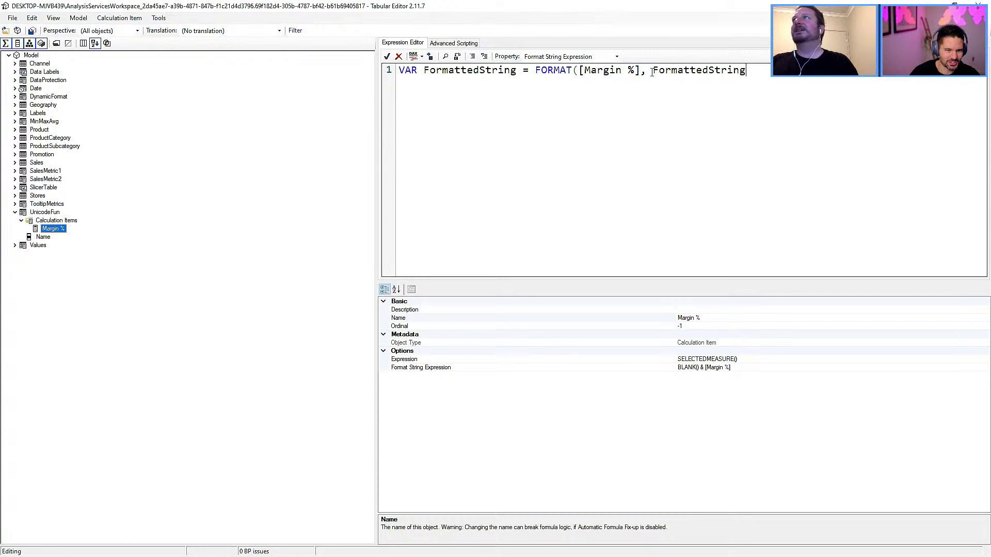
drag(654, 70, 748, 66)
key(BackSpace)
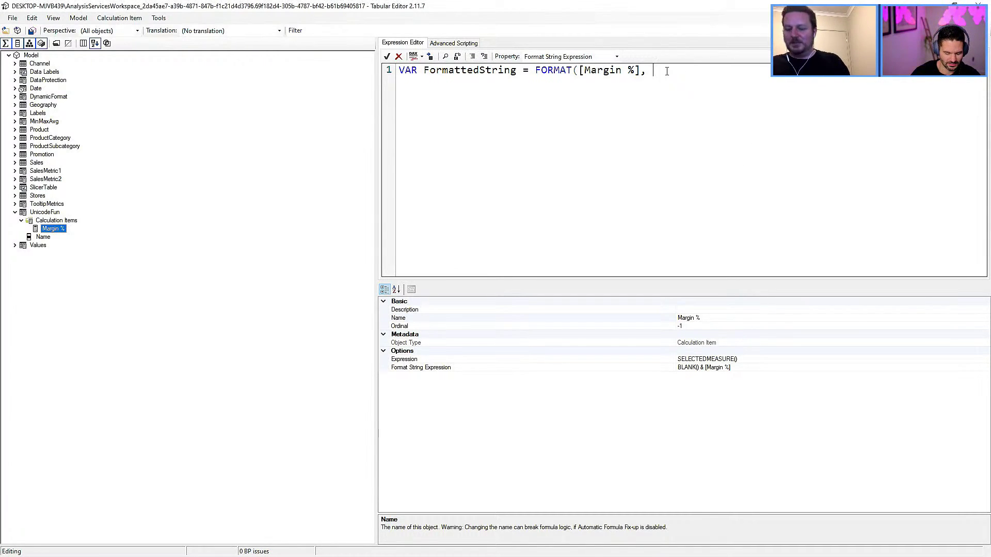
text(0.0%;-0.0%;0.0%)
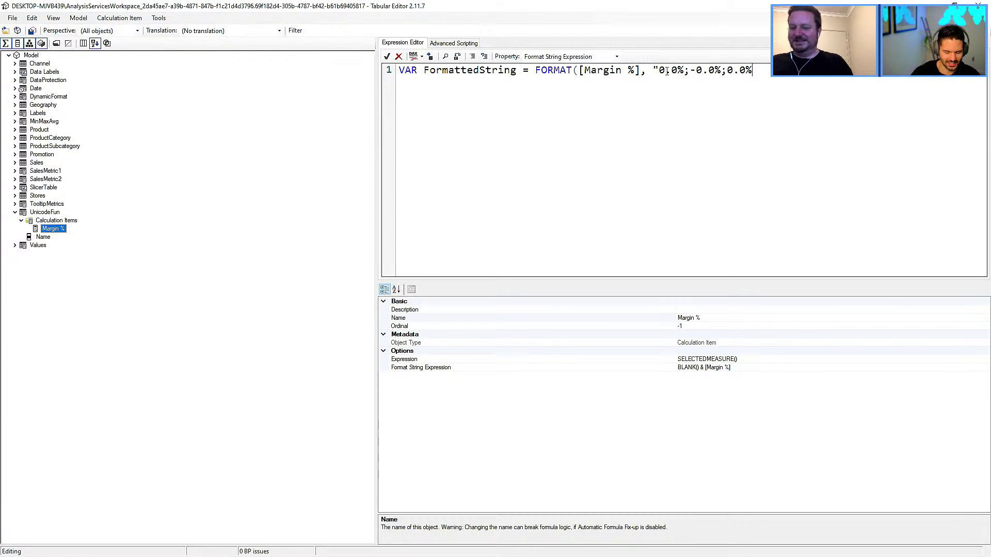
text(" )
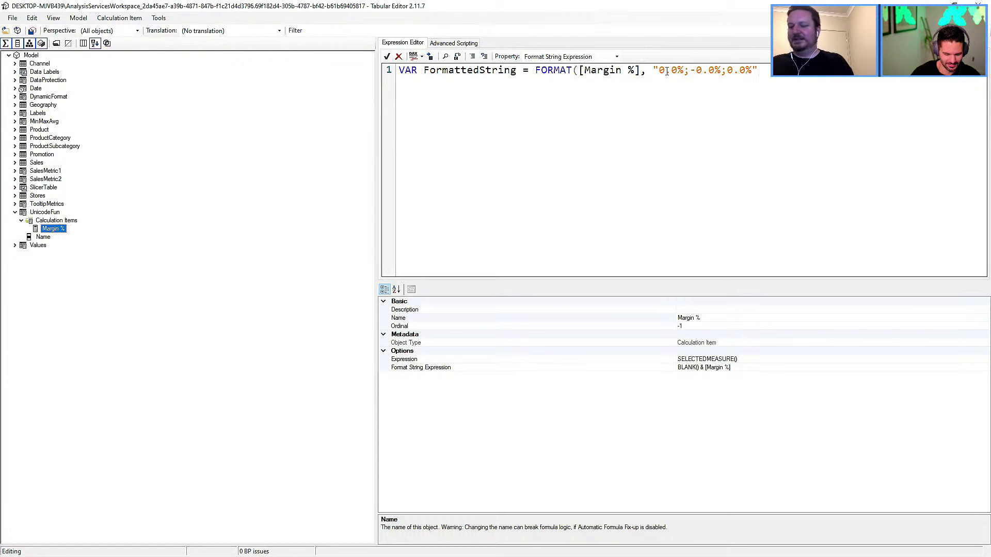
Add RETURN BLANK() & FormattedString below the variable, accept the expression and save it to the model.
text(RETURN )
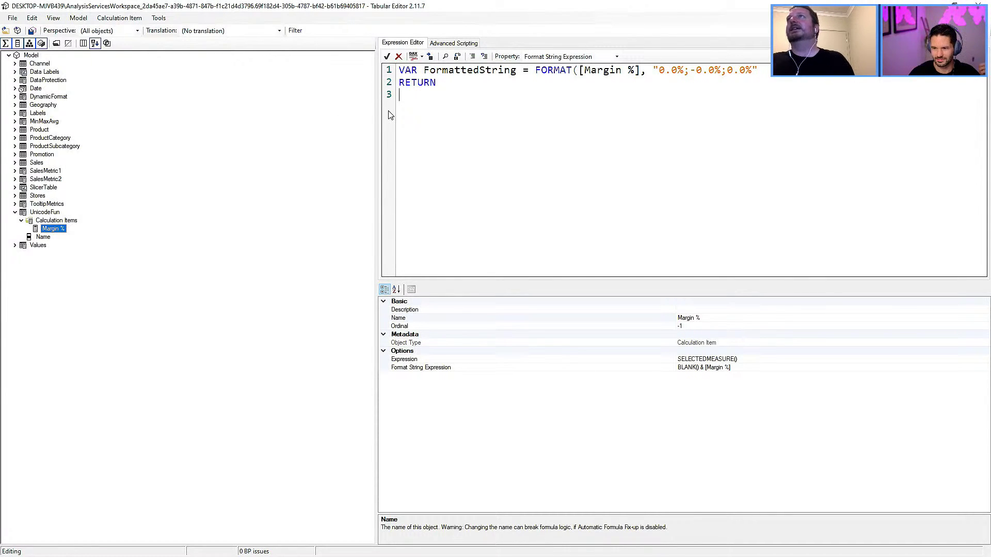
text(BLANK(_))
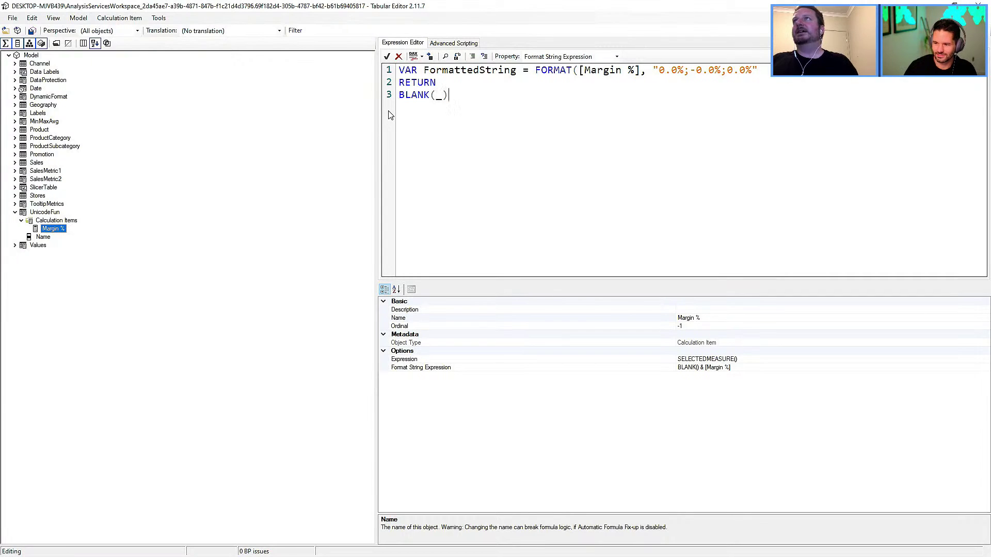
key(BackSpace)
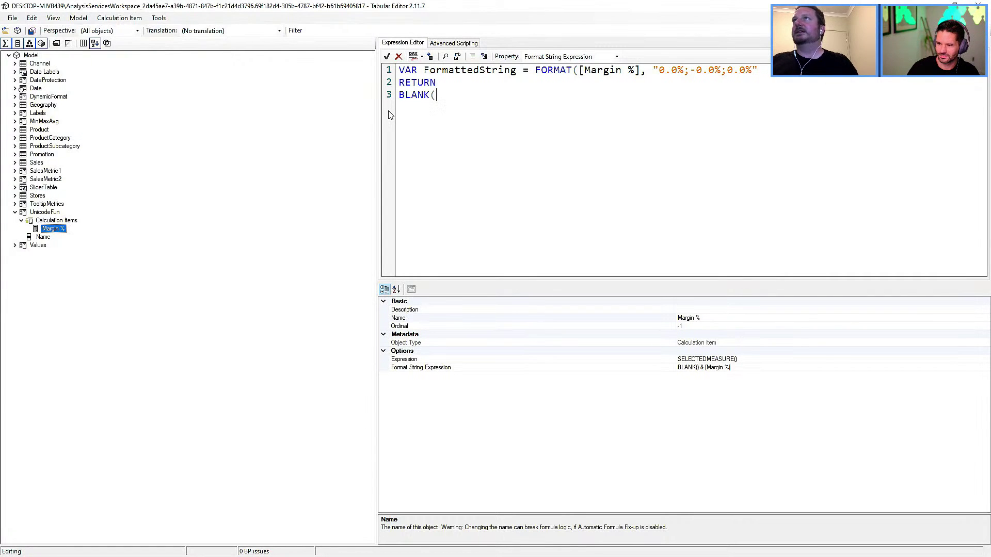
text(&)
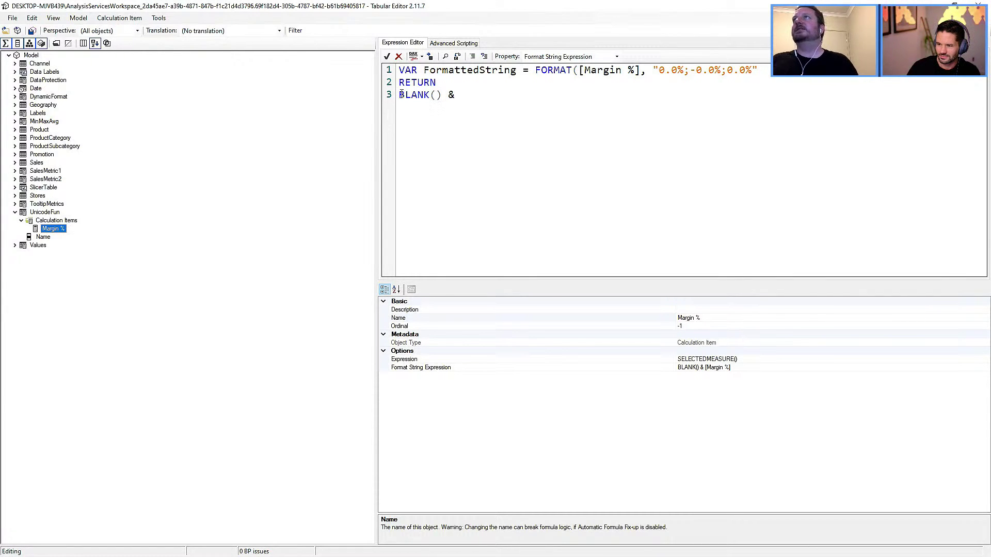
drag(424, 72, 516, 76)
key(ctrl+c)
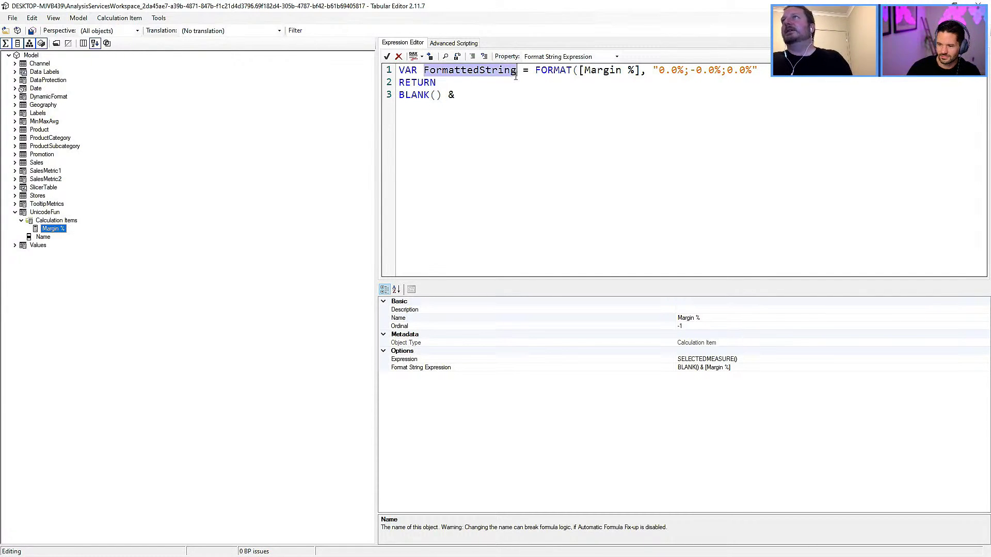
click(491, 98)
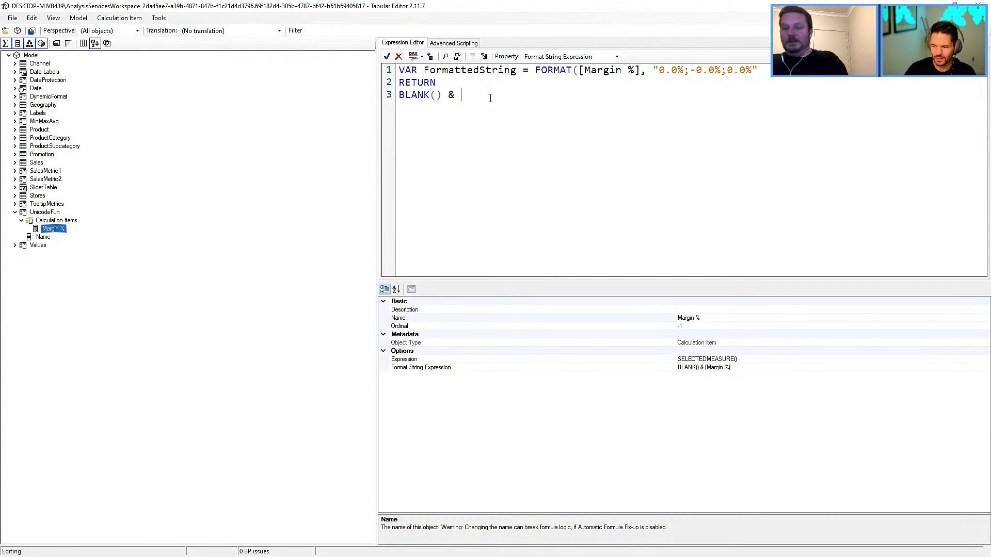
key(ctrl+v)
click(386, 56)
click(32, 31)
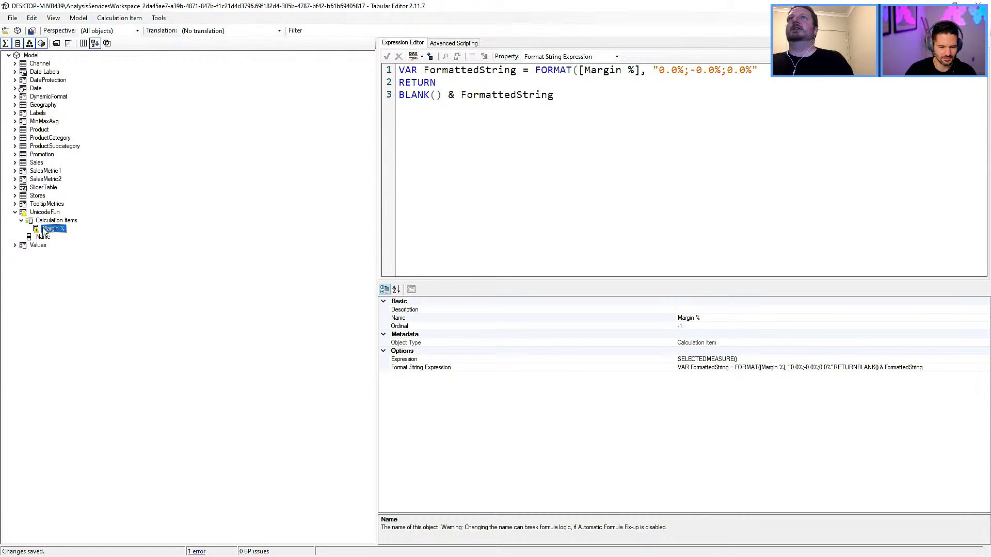
Add the missing closing parenthesis to the FORMAT call and save the change to the model.
click(764, 72)
text())
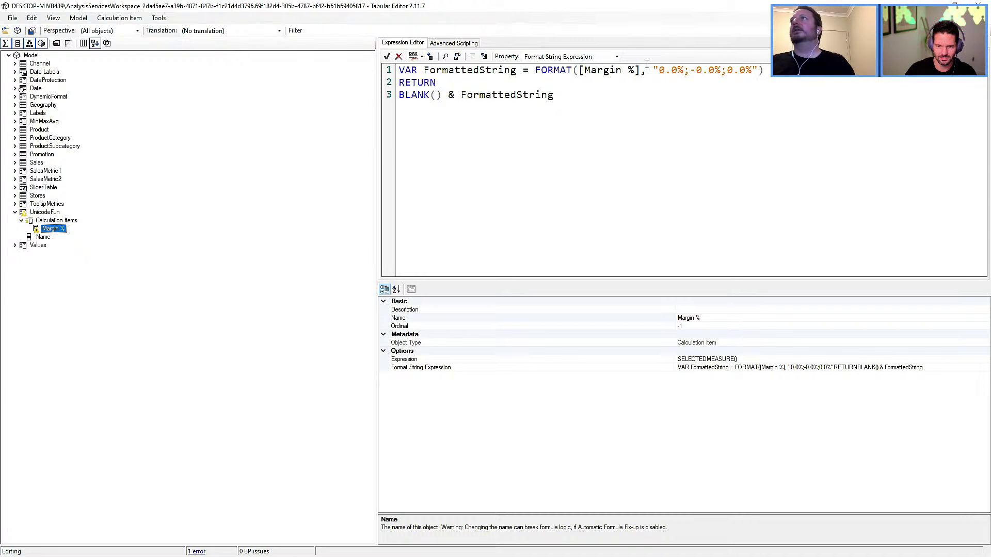
click(30, 31)
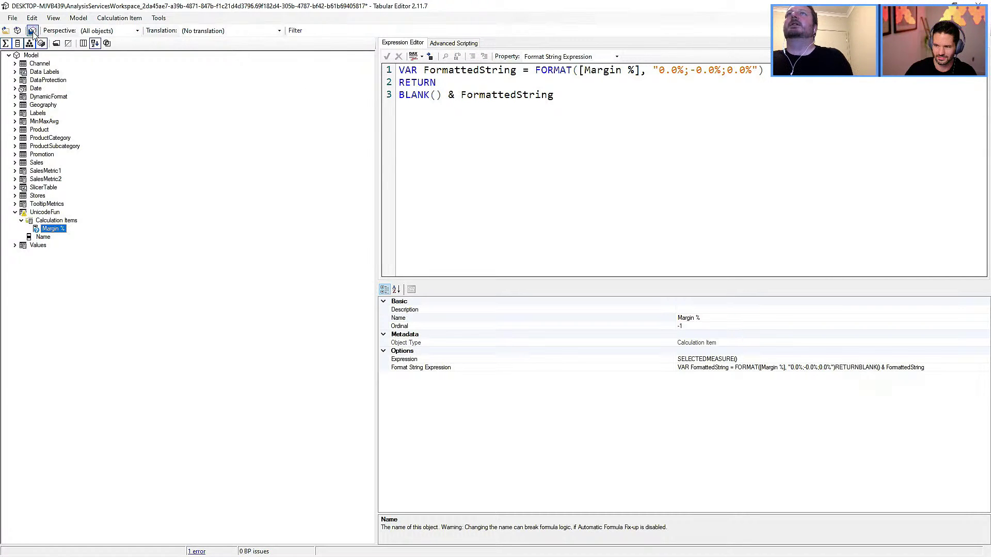
Return to the Power BI report and toggle Margin % in the Name slicer to compare the chart's data labels.
click(981, 5)
click(160, 141)
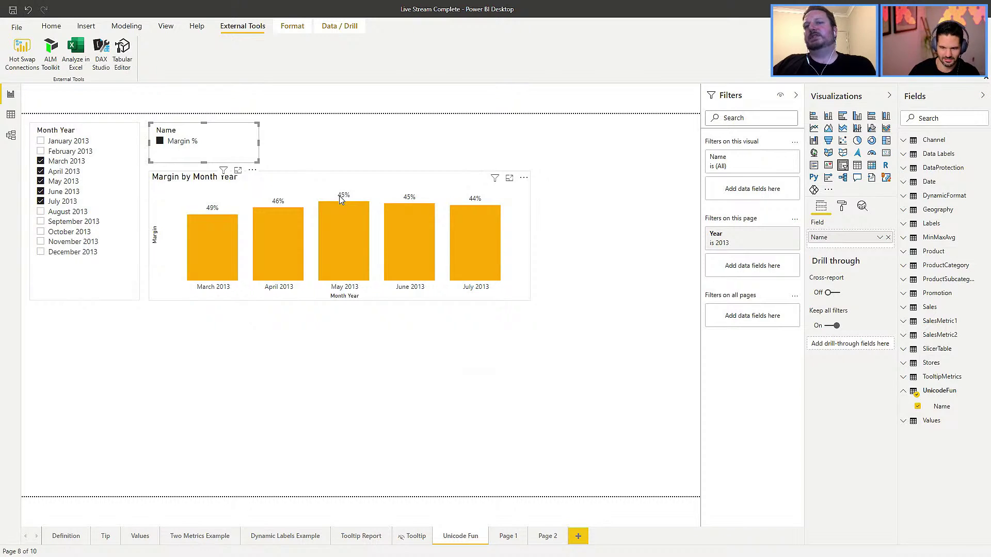
click(160, 142)
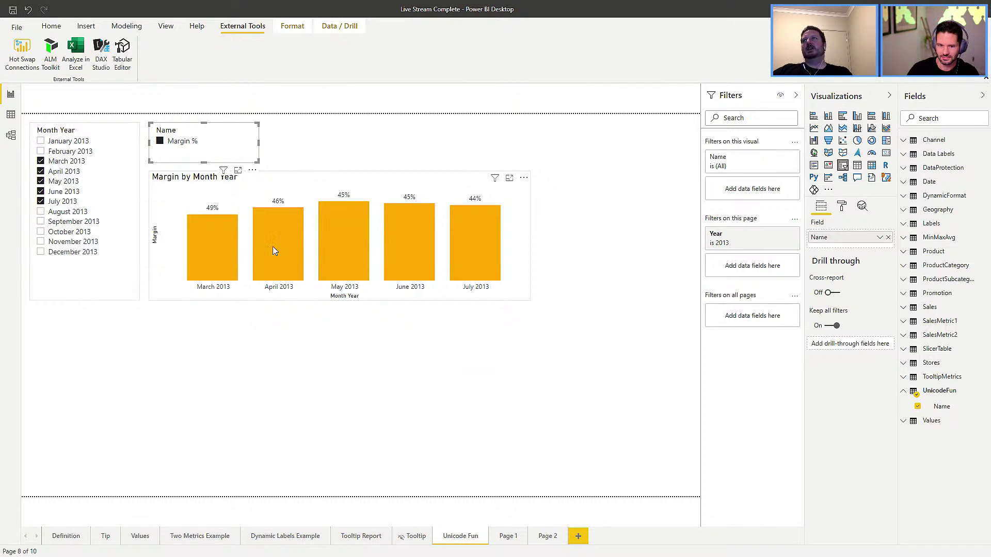
click(159, 145)
click(160, 143)
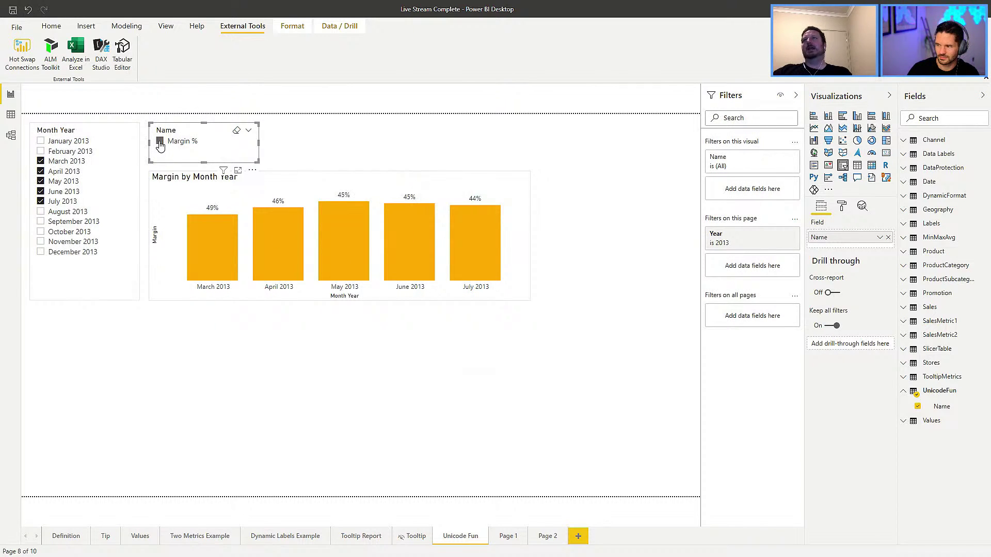
click(160, 143)
click(162, 145)
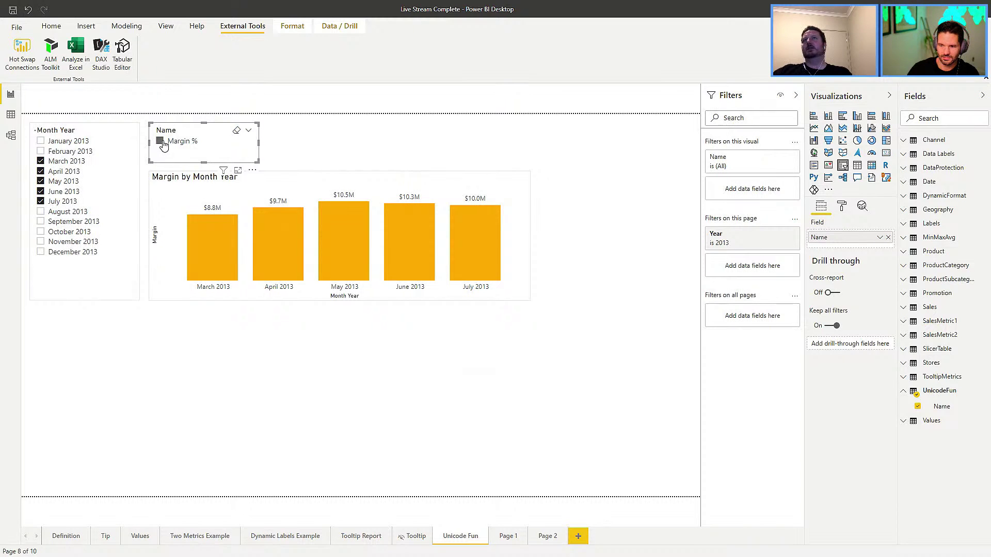
click(162, 145)
click(162, 144)
click(162, 144)
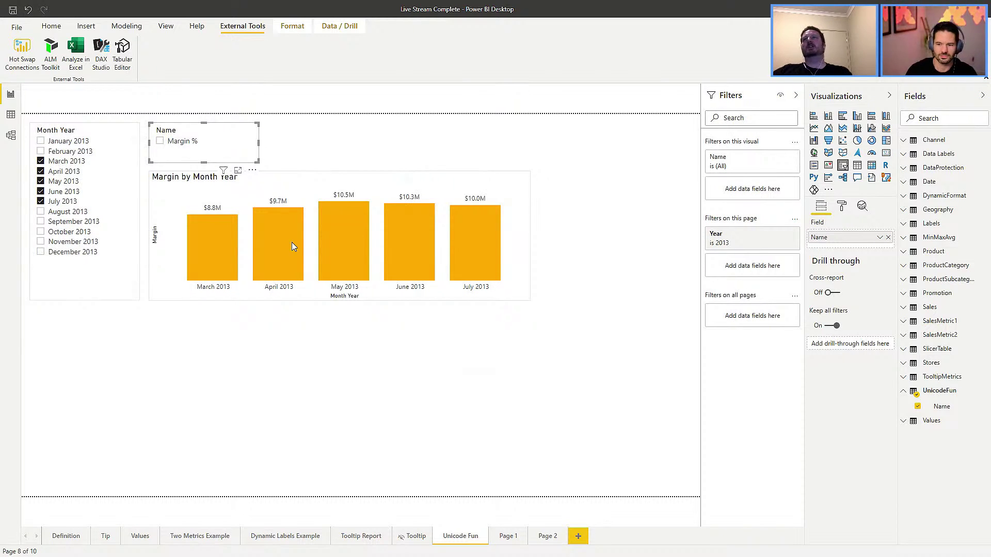
Duplicate the Margin by Month Year chart as a table placed beside it, and check the table with Margin % selected and cleared.
click(320, 289)
key(ctrl+c)
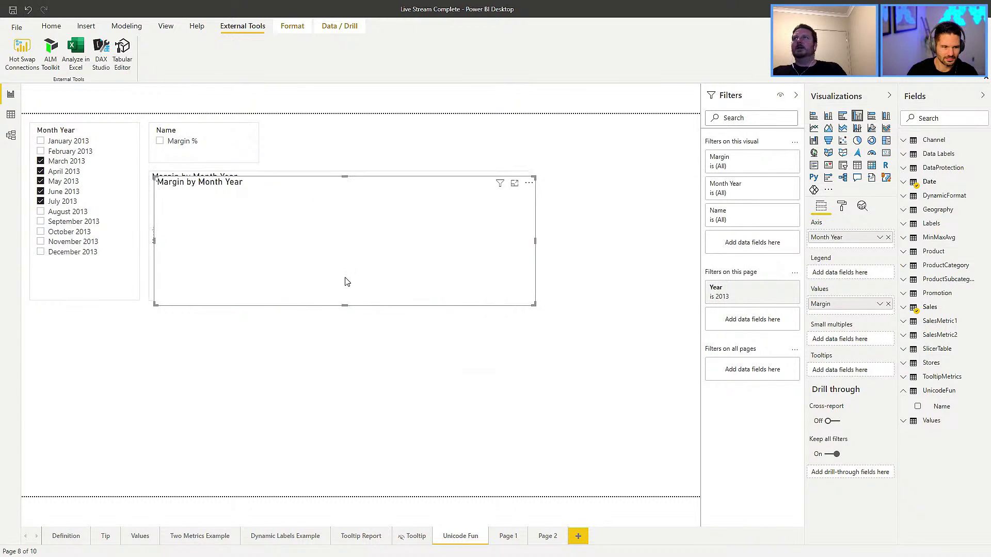
key(ctrl+v)
click(857, 165)
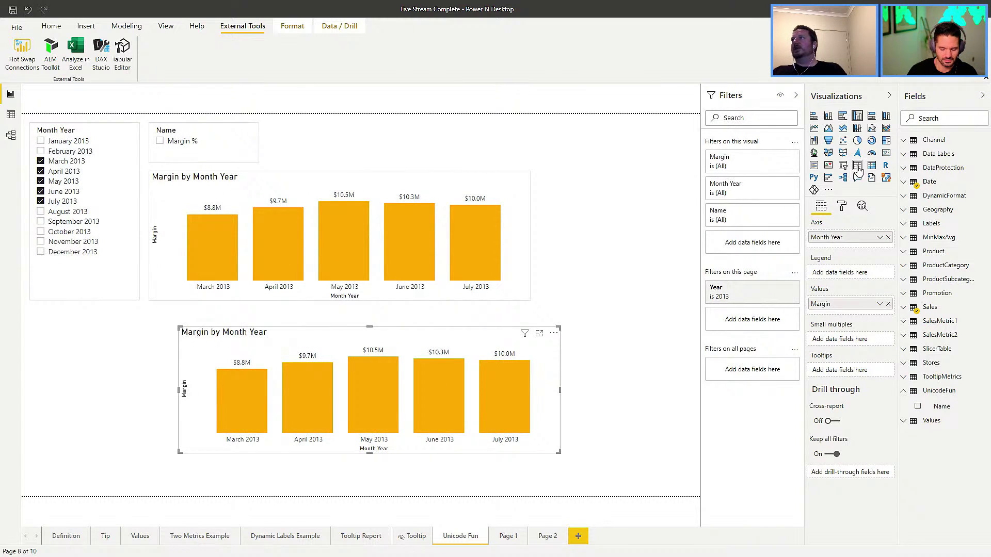
drag(296, 369, 531, 323)
drag(699, 343, 661, 227)
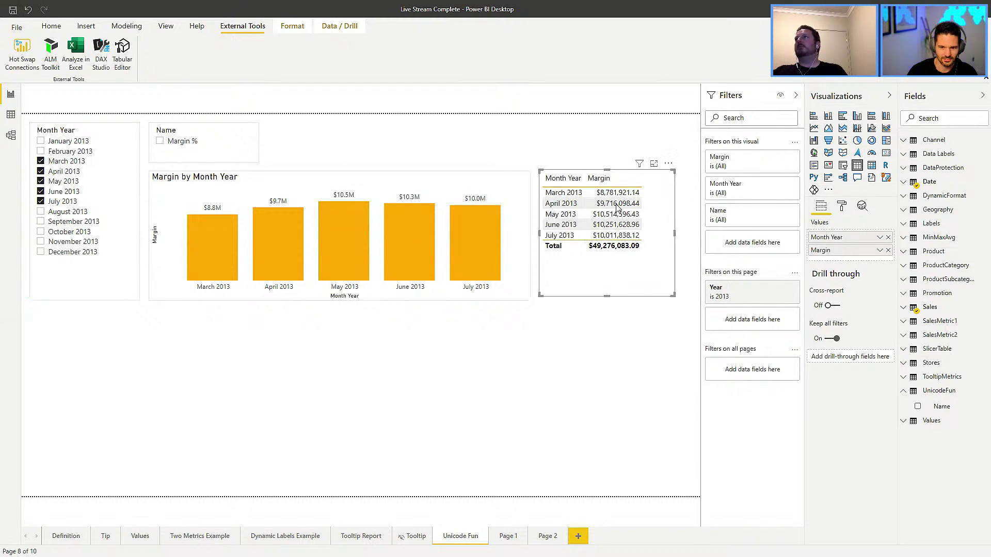
click(158, 144)
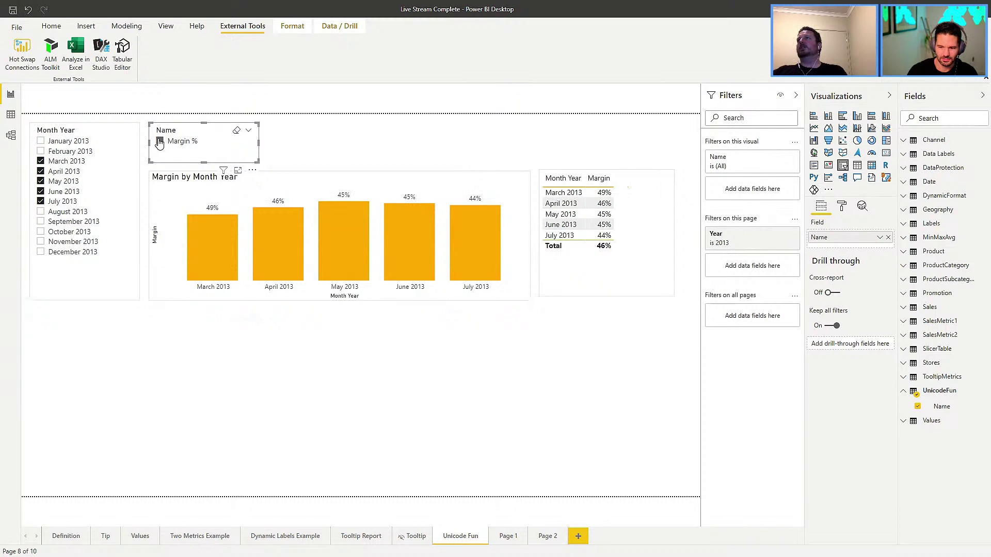
click(159, 142)
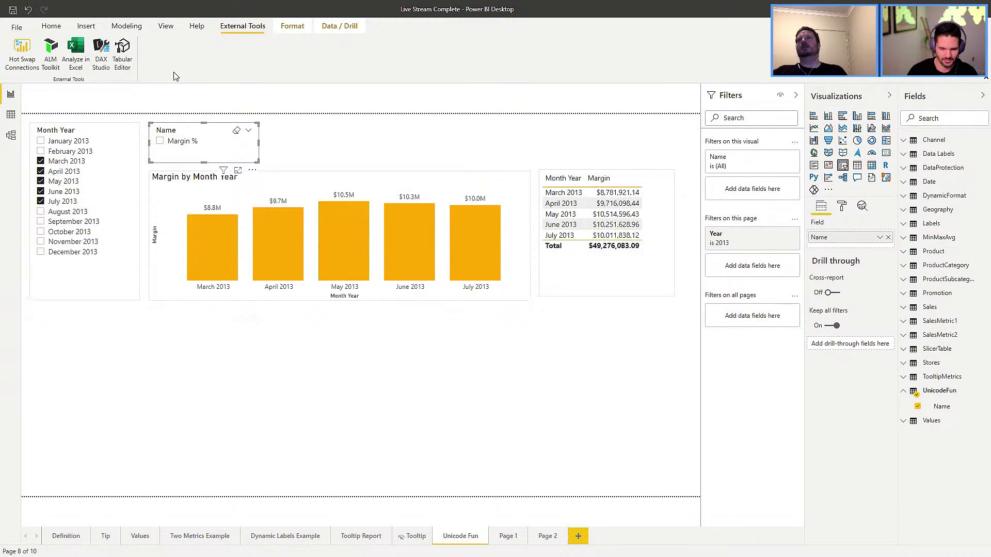
Reopen Tabular Editor and add a calculation item named % on LY to the UnicodeFun group.
click(129, 49)
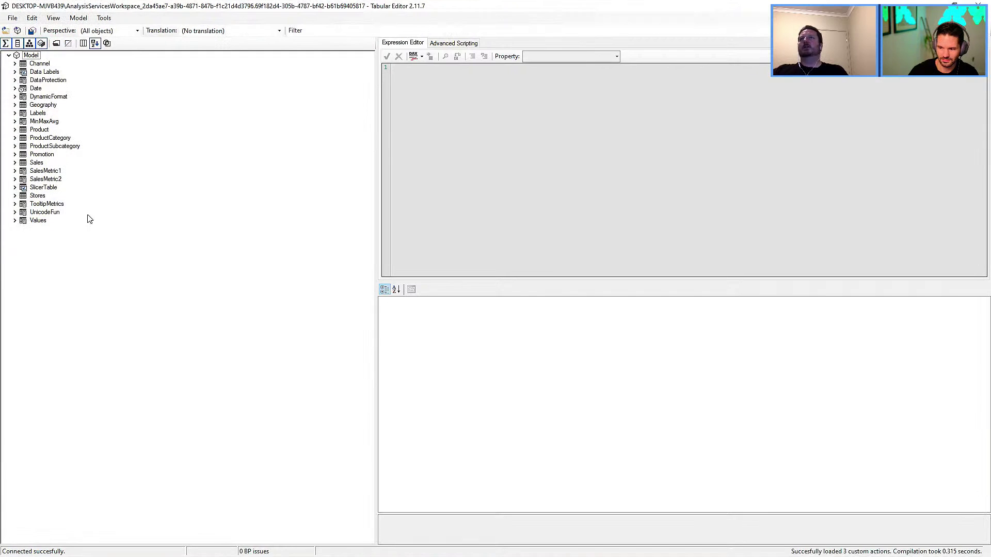
click(16, 212)
right_click(53, 221)
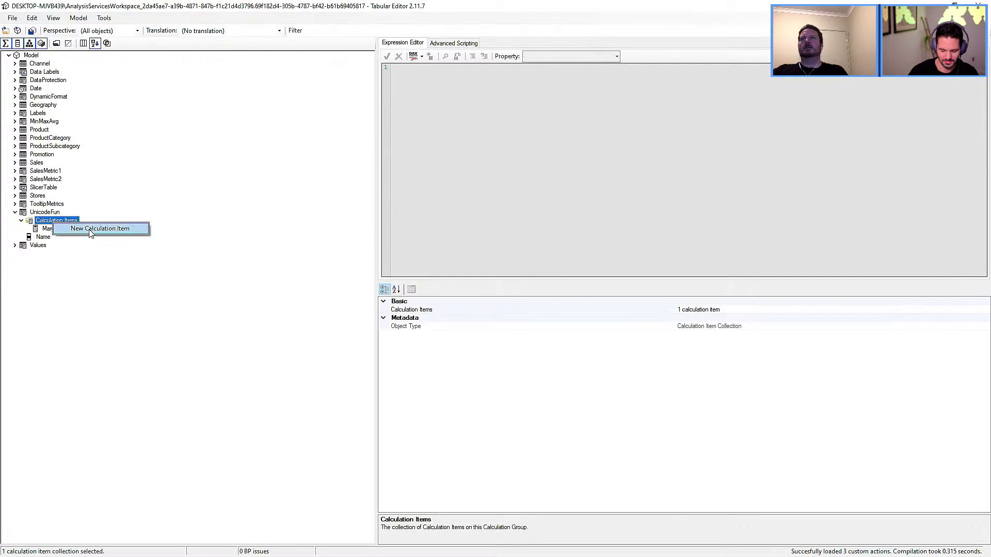
click(90, 229)
text(% on L)
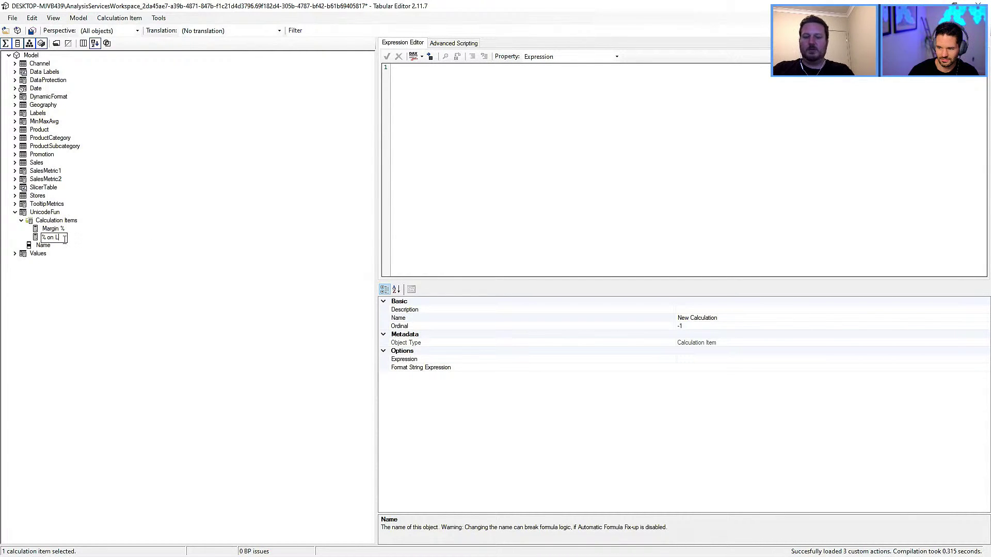
text(Y)
key(Return)
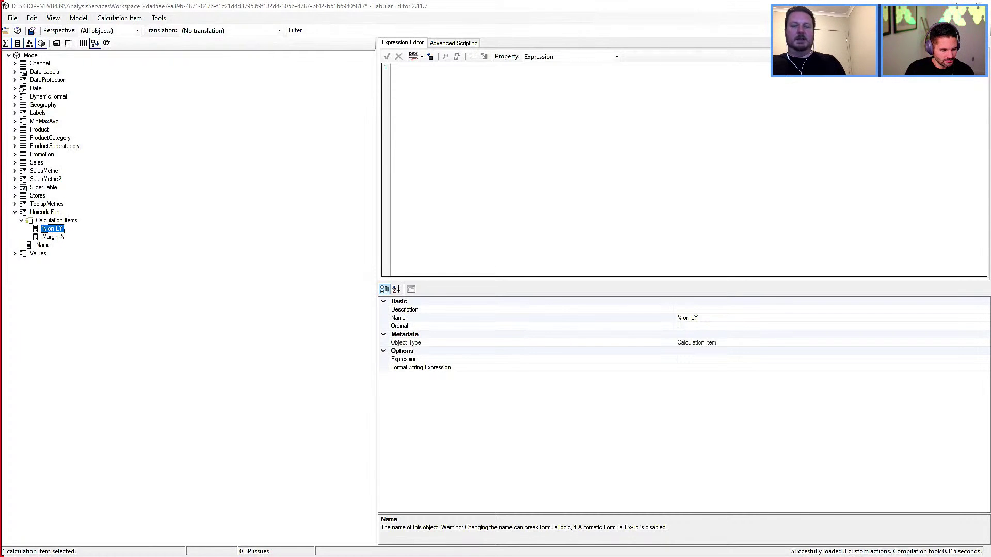
Enter the % on LY expression's CurrentYear, PriorYear and Pct variables using SELECTEDMEASURE, SAMEPERIODLASTYEAR on 'Date'[Date] and DIVIDE.
click(405, 85)
key(ctrl+v)
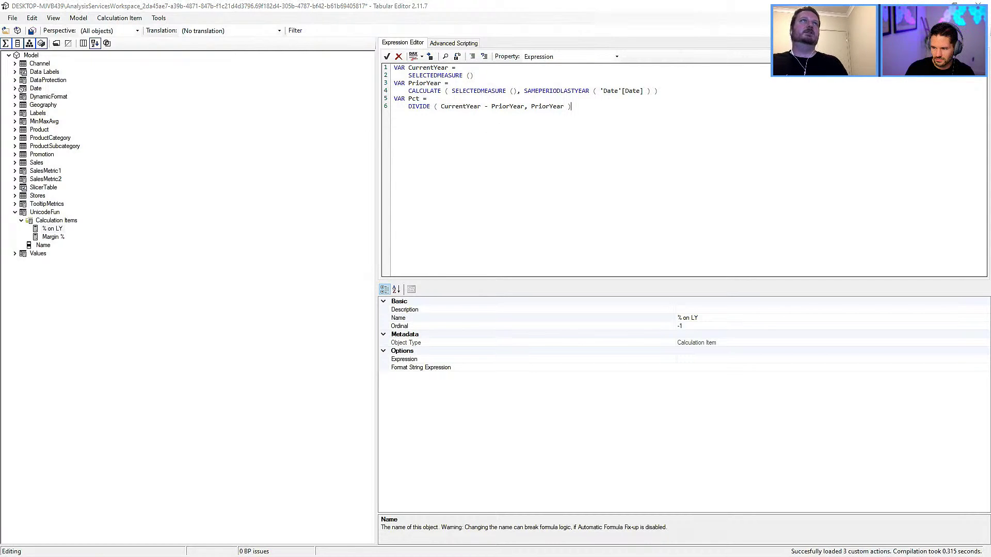
click(397, 118)
click(619, 104)
key(Return)
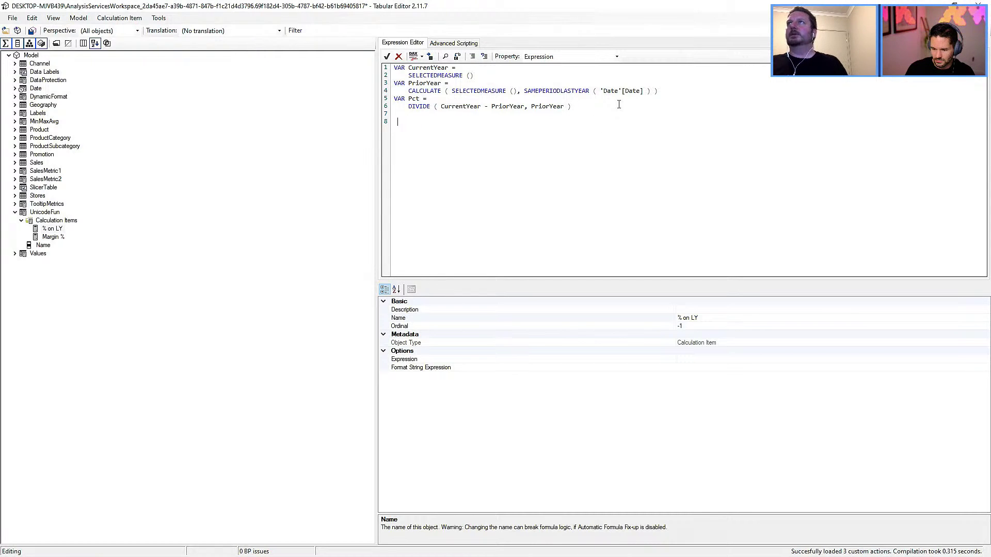
Add a FormattedPct variable that formats Pct as "0.0%;-0.0%;0.0%" below the Pct variable.
key(ctrl+v)
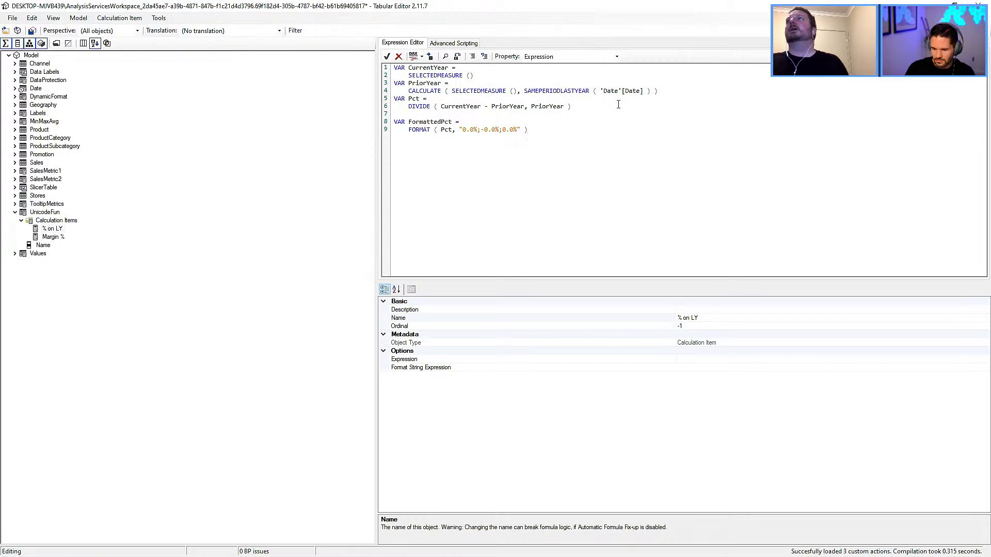
key(Return)
key(Return)
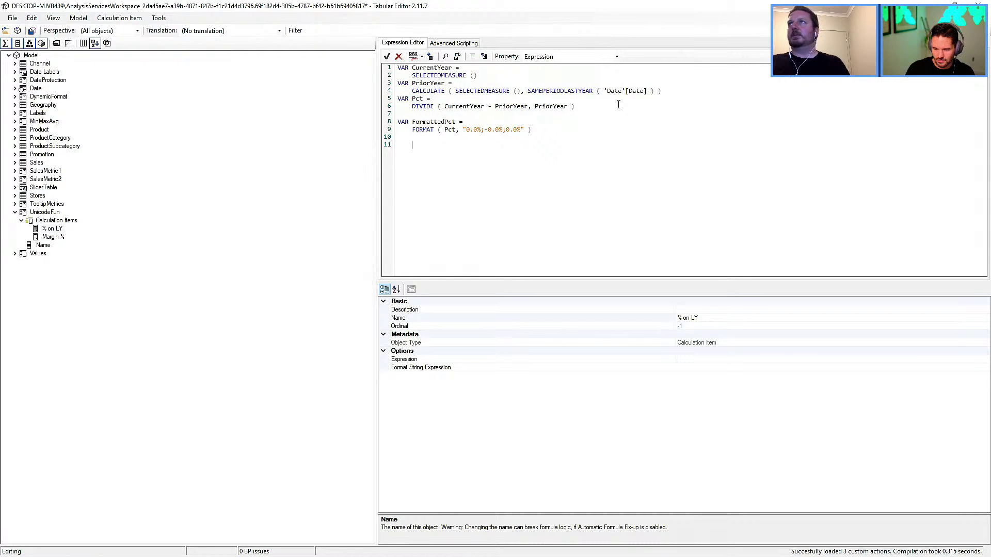
key(BackSpace)
scroll(500, 198, up, 3)
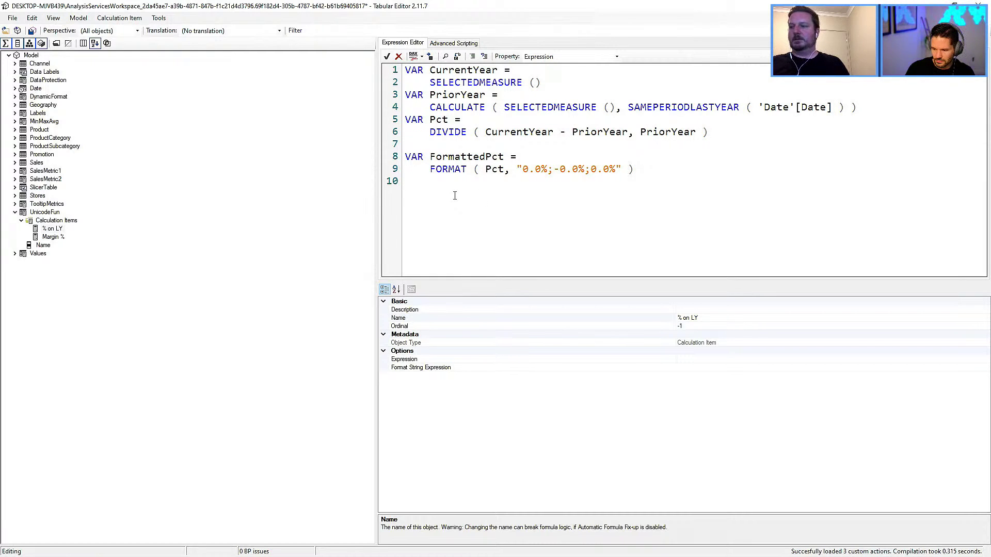
scroll(475, 193, down, 1)
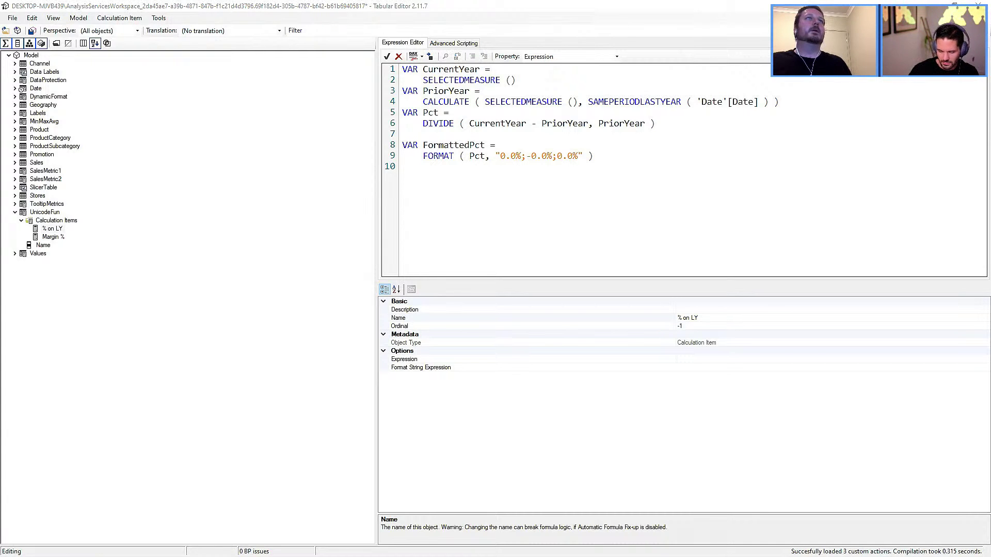
Add and return a FormatExp variable whose SWITCH builds " on LY : " labels with UNICHAR 9650, 9660 and 8203, and format the DAX.
click(413, 181)
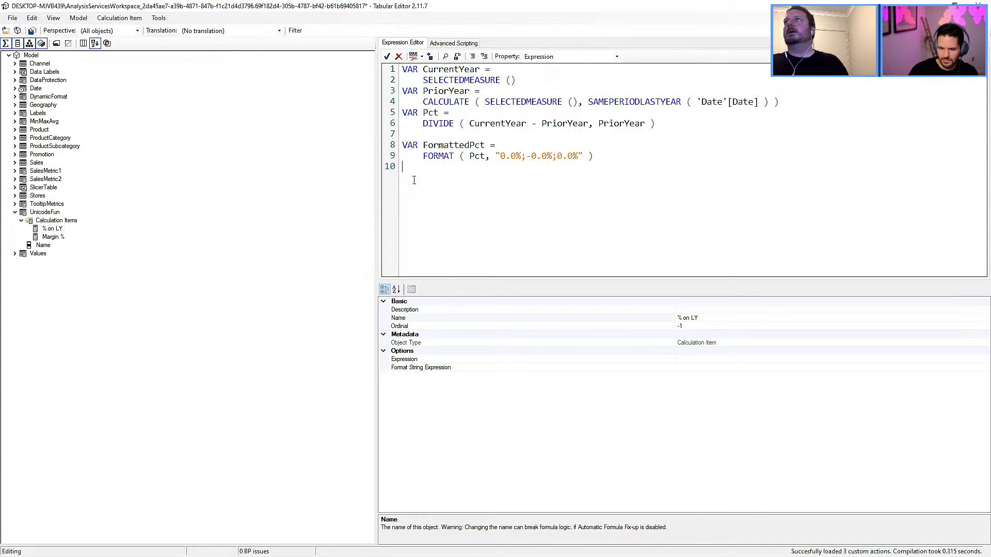
key(ctrl+v)
scroll(502, 146, up, 2)
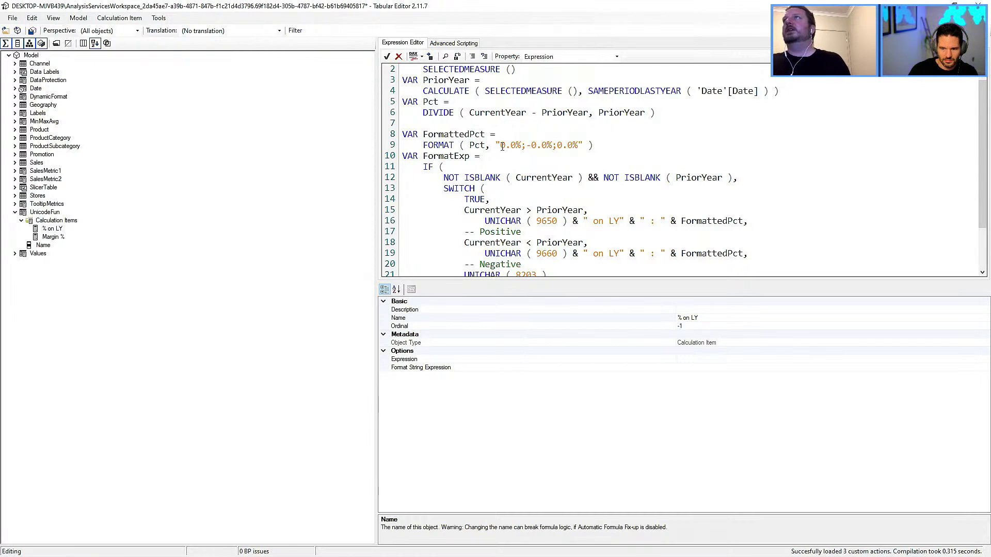
click(413, 56)
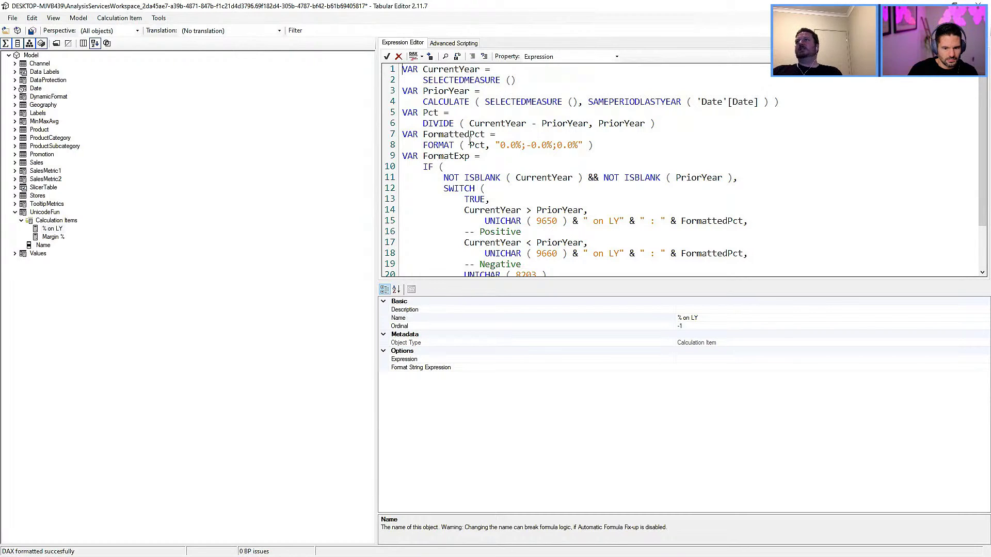
Review the positive, negative and fallback UNICHAR branches in the FormatExp SWITCH.
scroll(632, 152, down, 1)
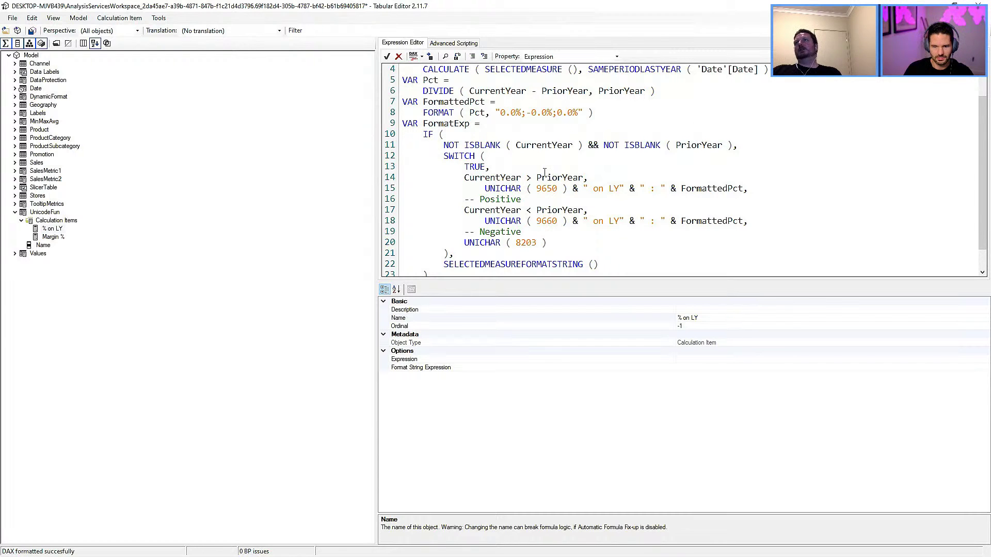
drag(485, 188, 620, 190)
drag(681, 189, 743, 190)
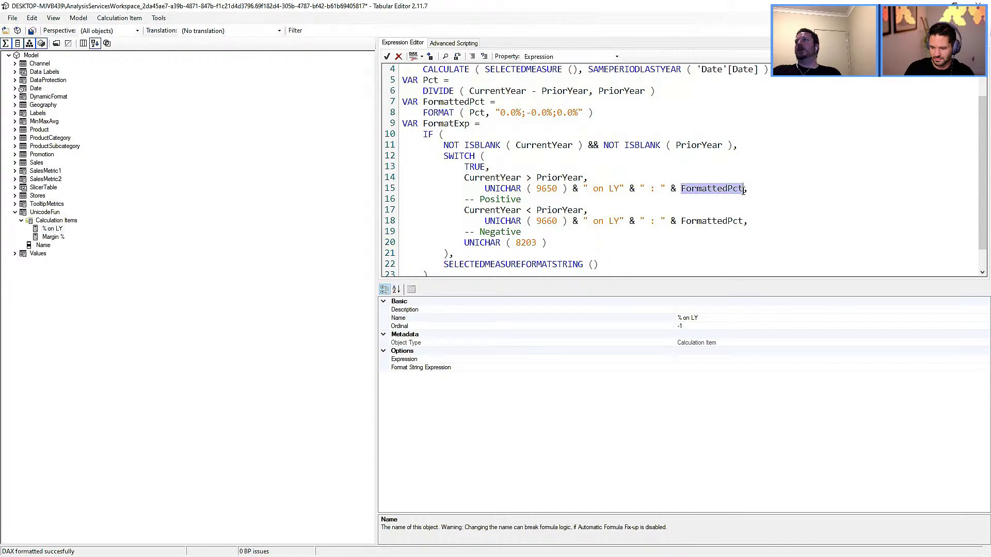
scroll(529, 188, down, 1)
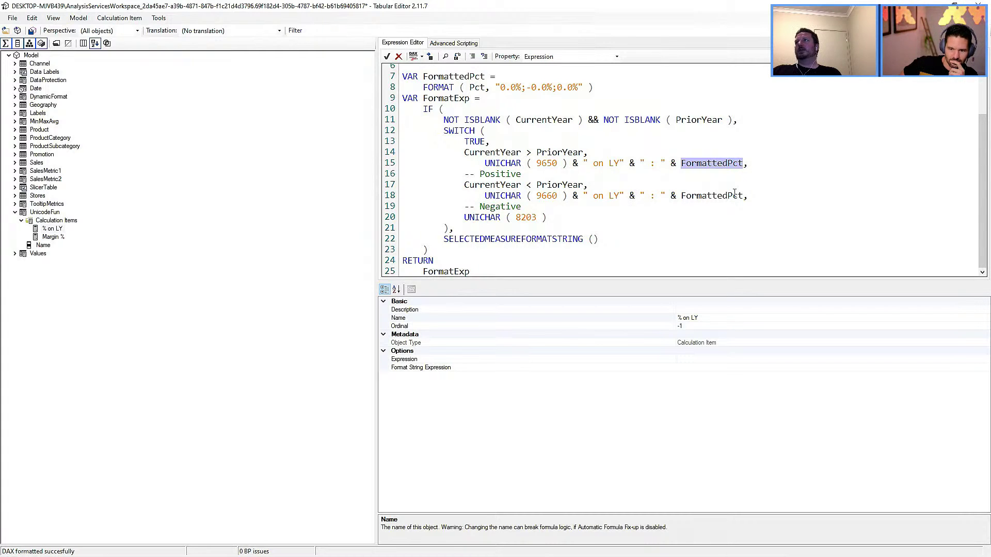
drag(464, 217, 546, 217)
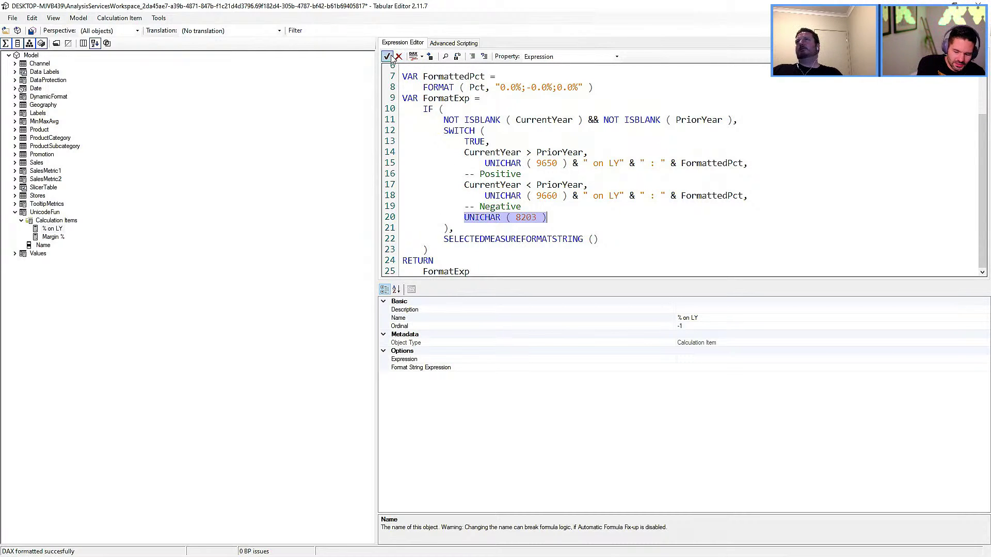
click(654, 209)
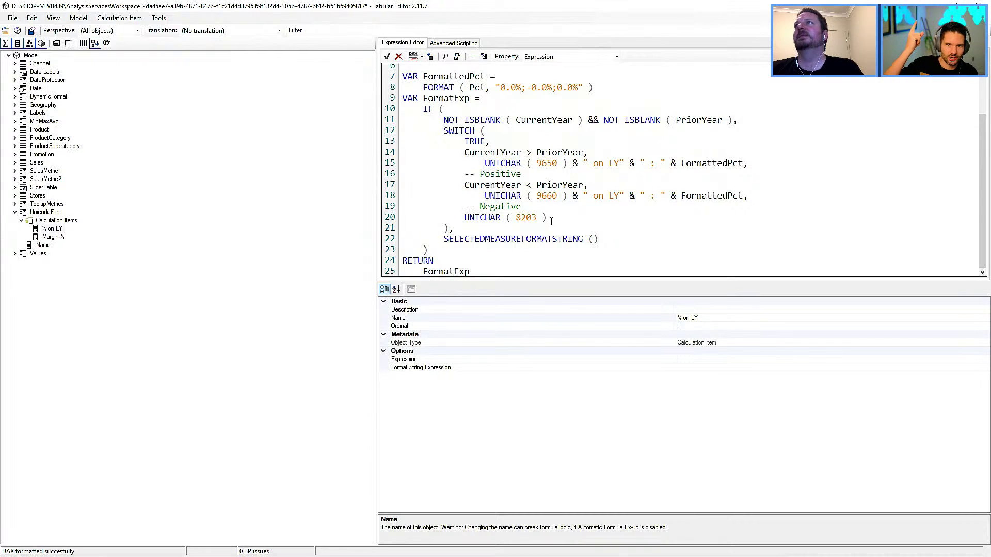
Accept the % on LY expression, save it to the model and close Tabular Editor.
click(387, 56)
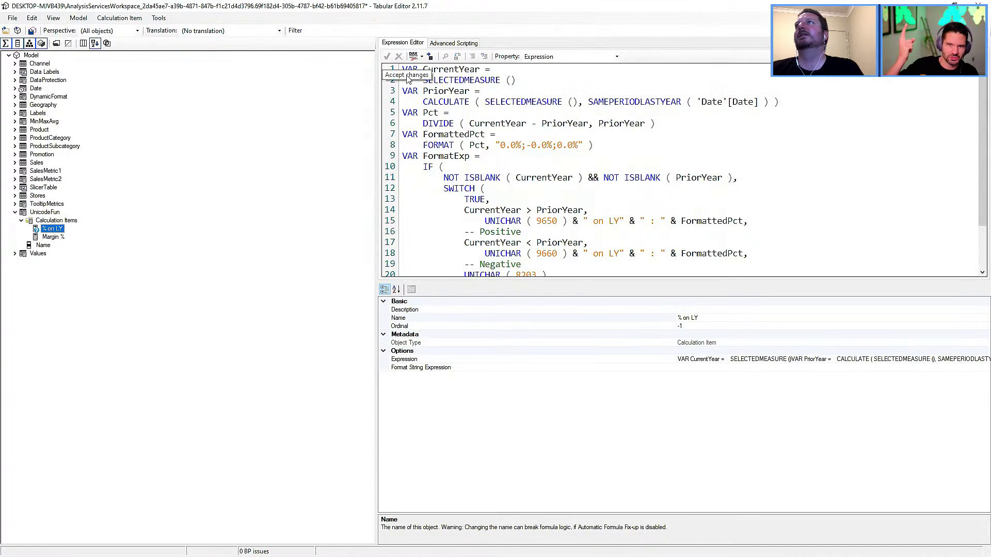
scroll(502, 177, down, 2)
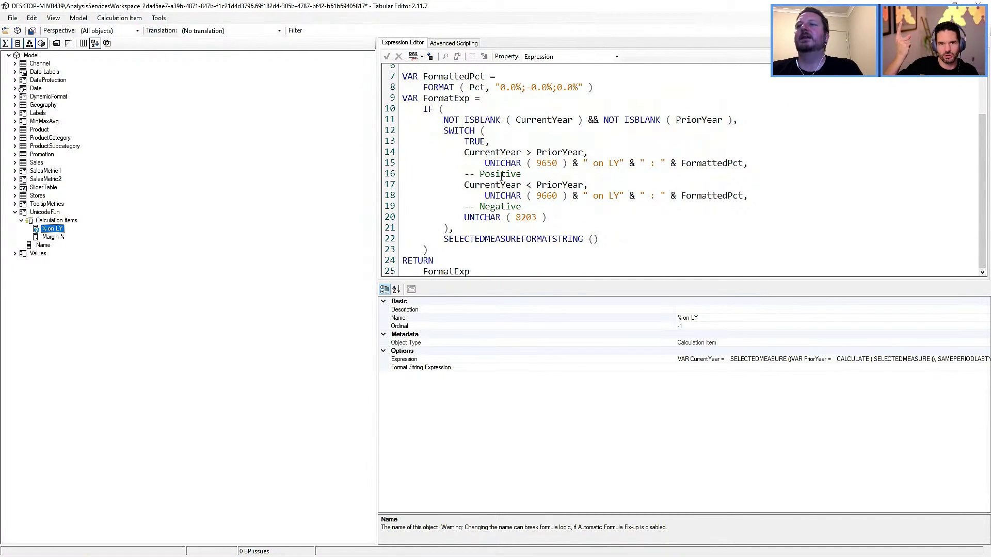
scroll(501, 177, up, 2)
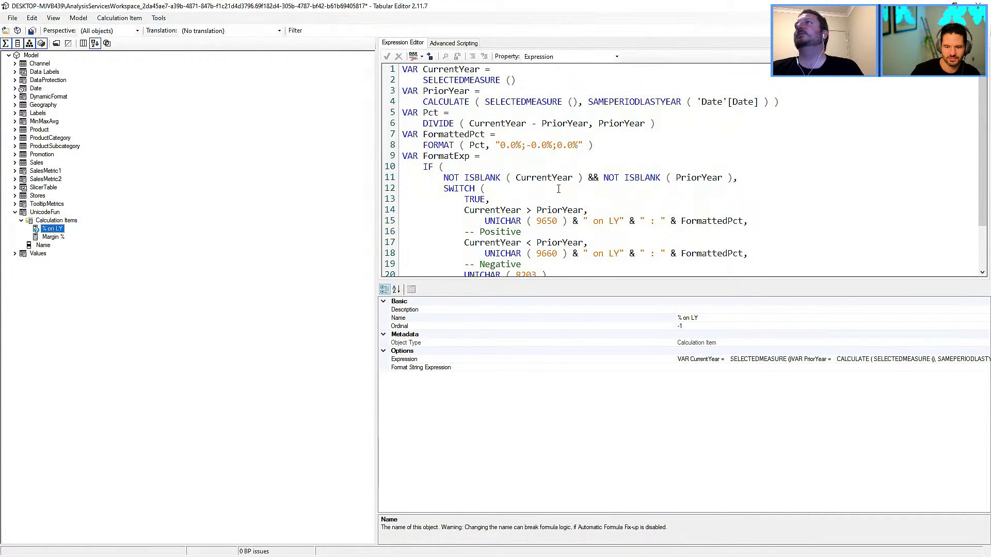
scroll(559, 188, down, 1)
click(33, 31)
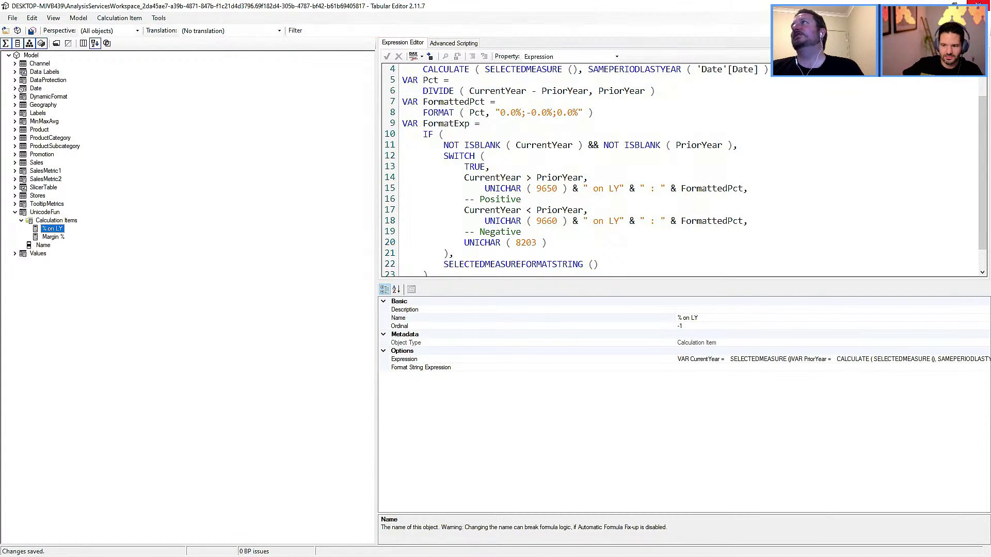
click(979, 4)
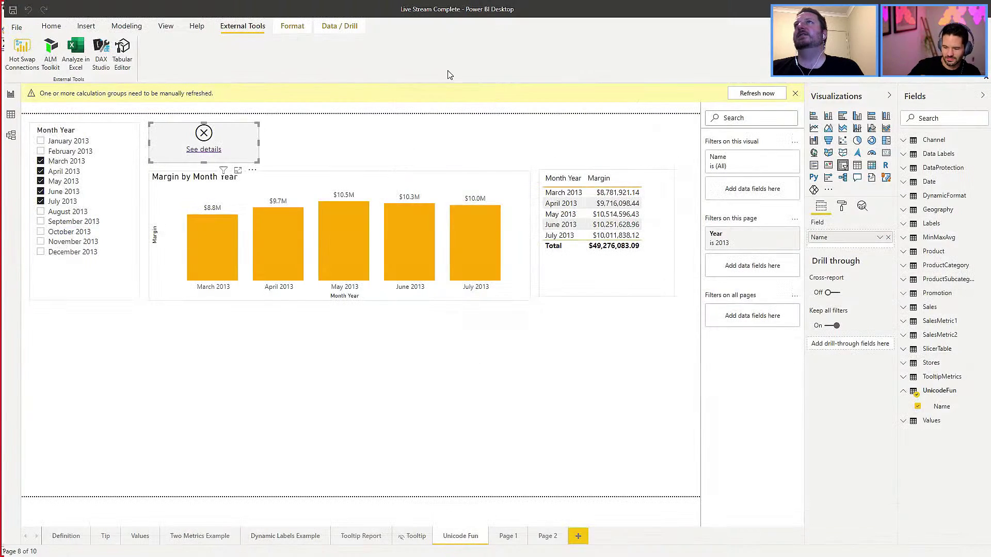
Refresh the report's calculation groups and check the chart and table with % on LY selected and cleared.
click(767, 92)
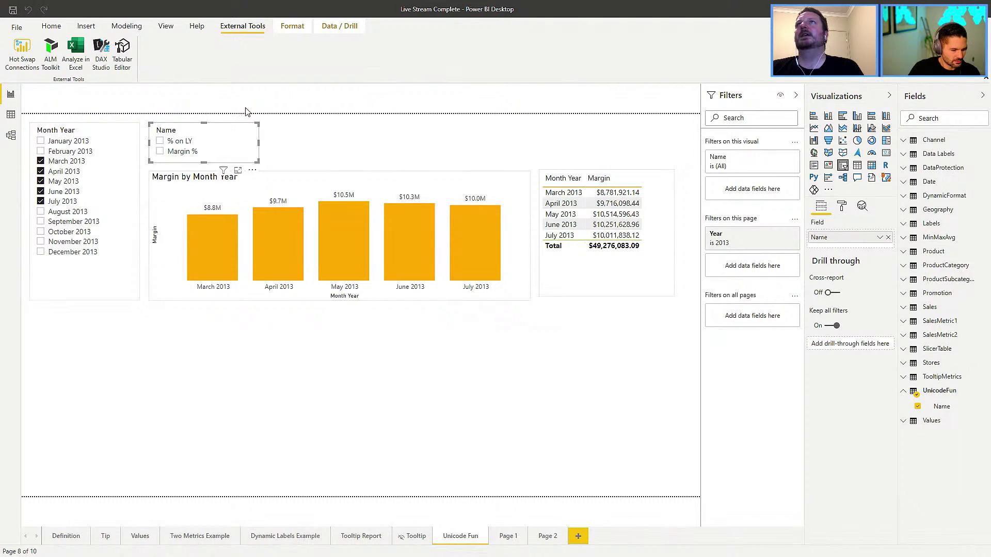
click(159, 141)
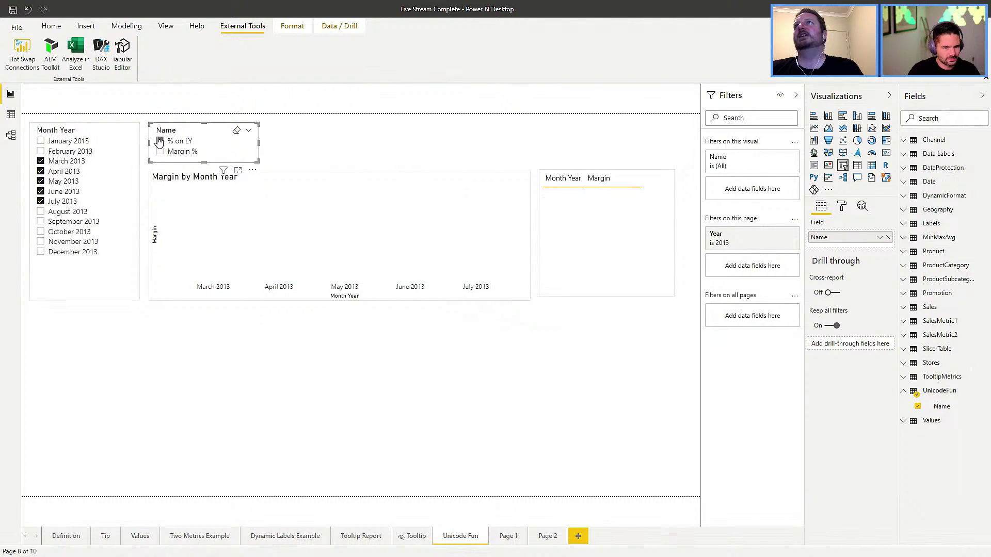
click(162, 142)
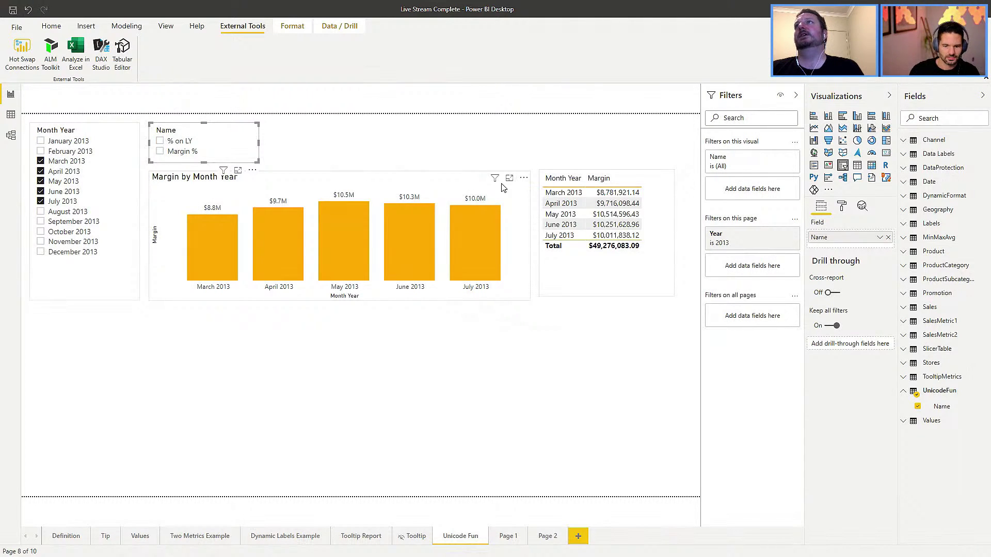
Toggle March 2013 in the Month Year slicer off and on, and recheck % on LY in the Name slicer.
click(427, 184)
click(40, 162)
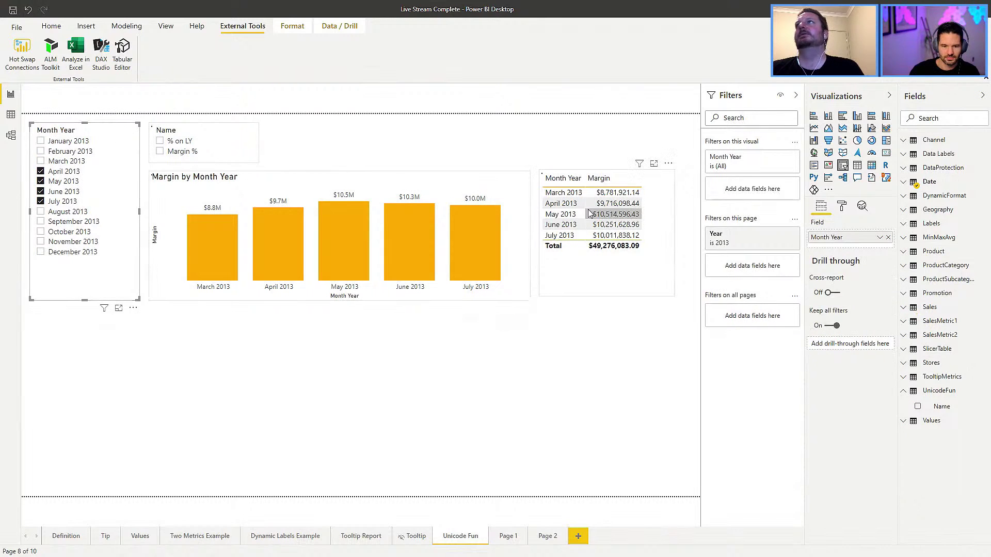
click(40, 162)
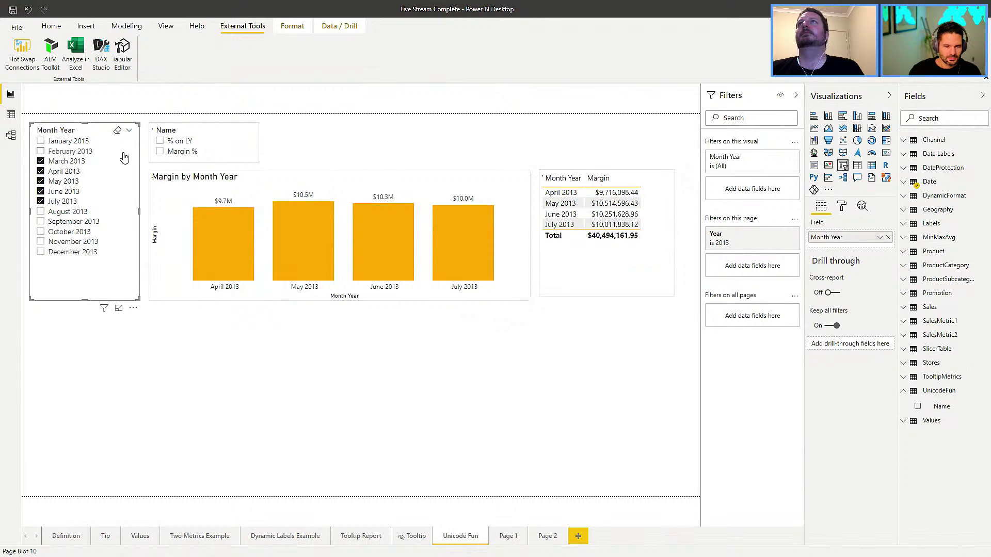
click(159, 142)
click(160, 142)
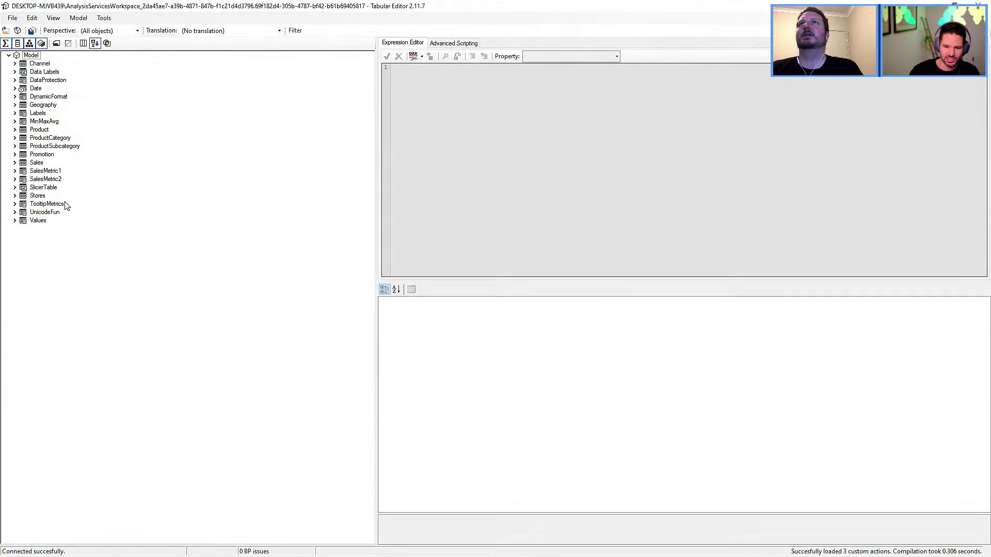
Reopen Tabular Editor and move the % on LY item's entire DAX code from its Expression to its Format String Expression.
click(15, 213)
click(51, 228)
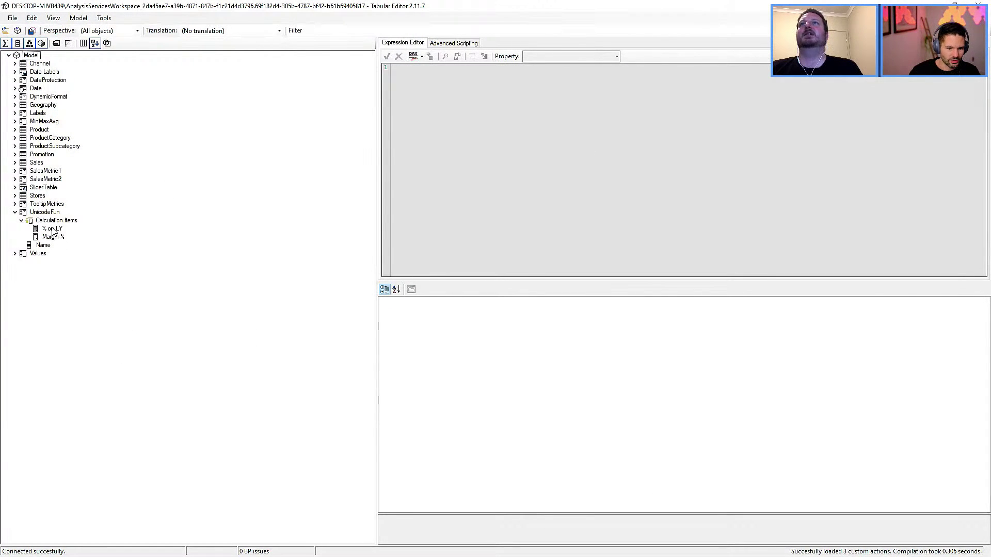
click(567, 56)
click(552, 75)
click(575, 56)
click(573, 73)
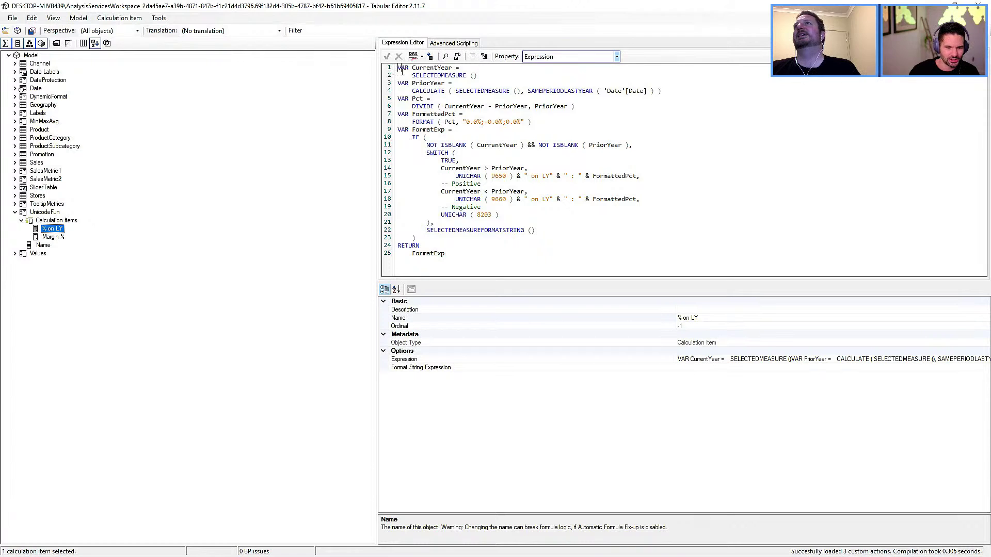
drag(402, 71, 467, 268)
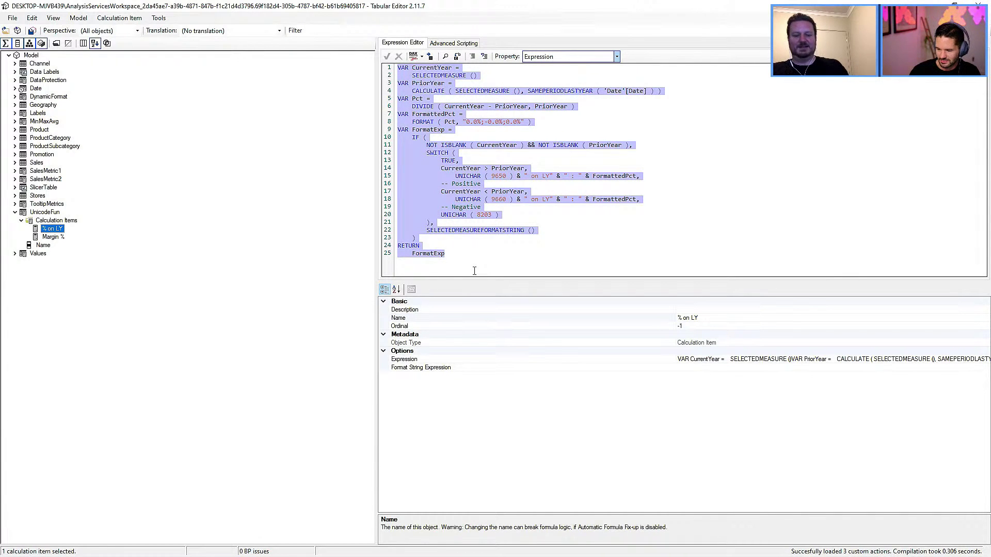
key(ctrl+x)
click(551, 57)
click(557, 73)
click(452, 91)
key(ctrl+v)
Set the % on LY item's Expression to SELECTEDMEASURE() and save the change to the model.
click(568, 57)
click(542, 66)
click(432, 86)
text(SELECTEDMEA)
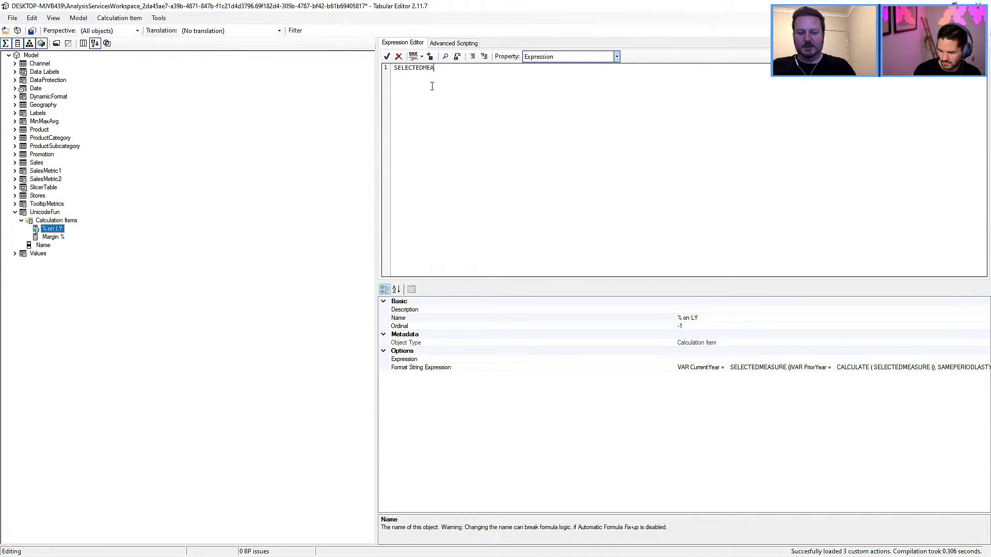
text(SURE())
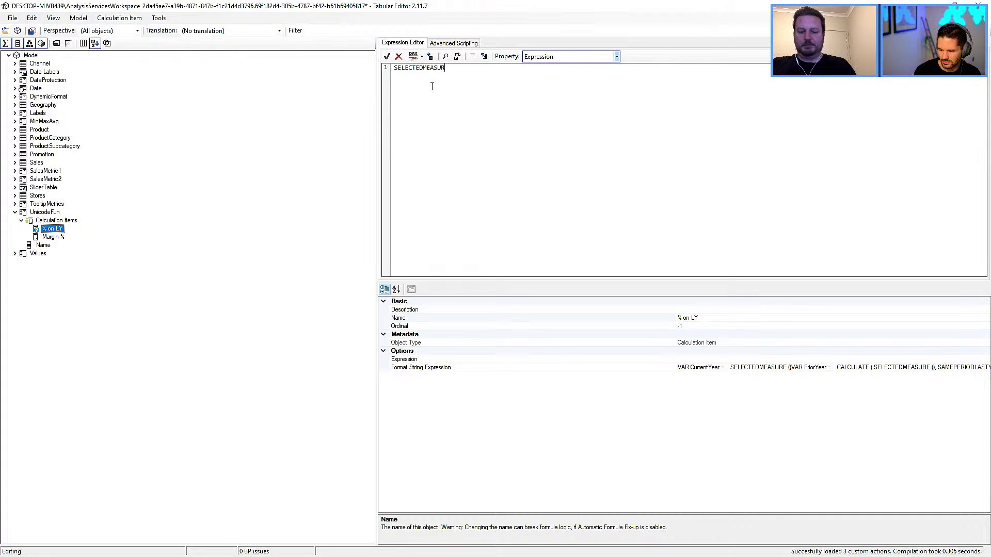
click(386, 56)
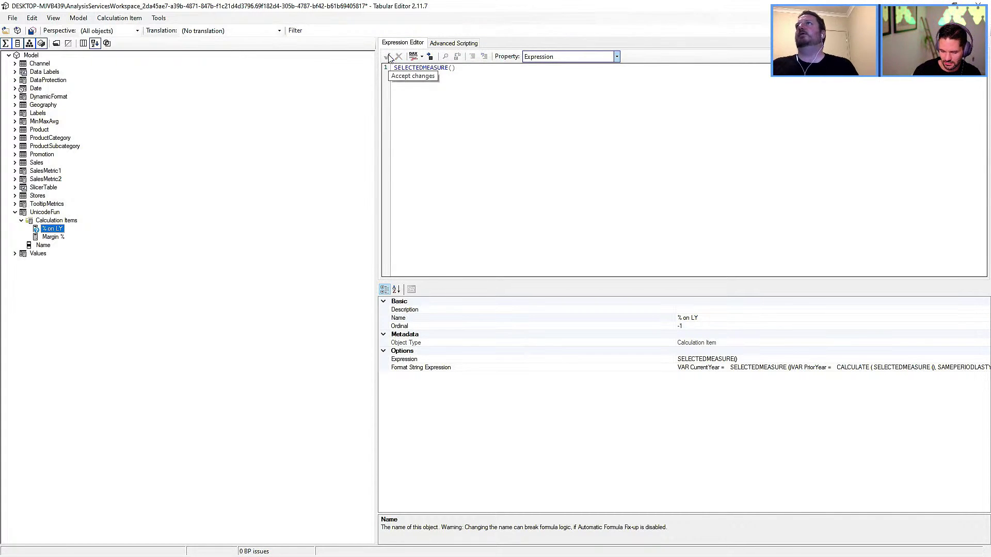
click(32, 31)
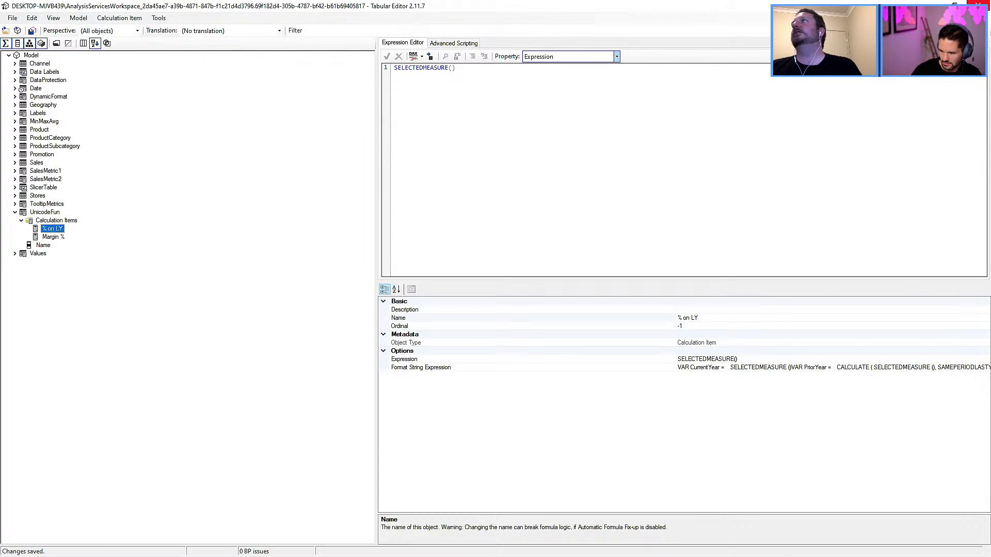
Return to the Power BI report and move the Name slicer to just above the margin table.
key(alt+Tab)
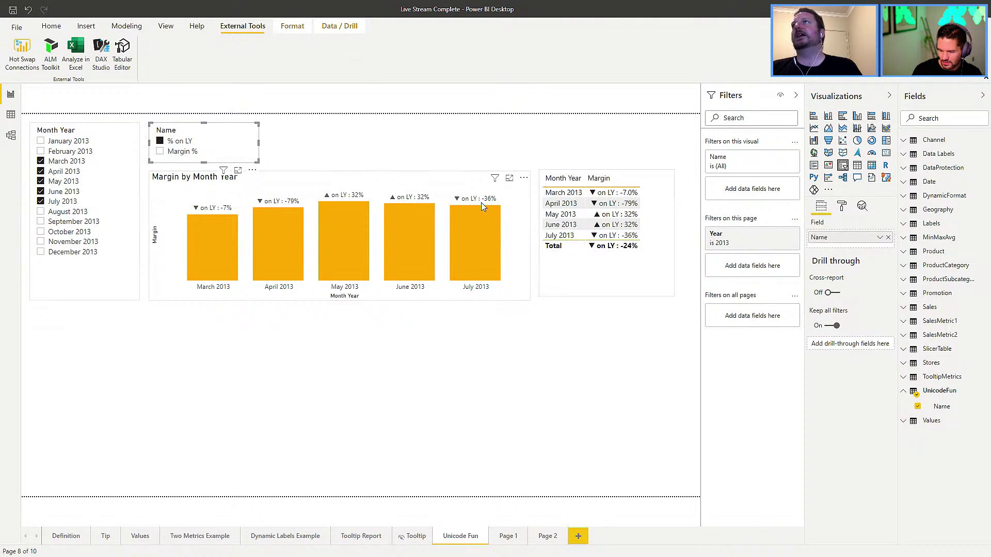
mouse_move(466, 203)
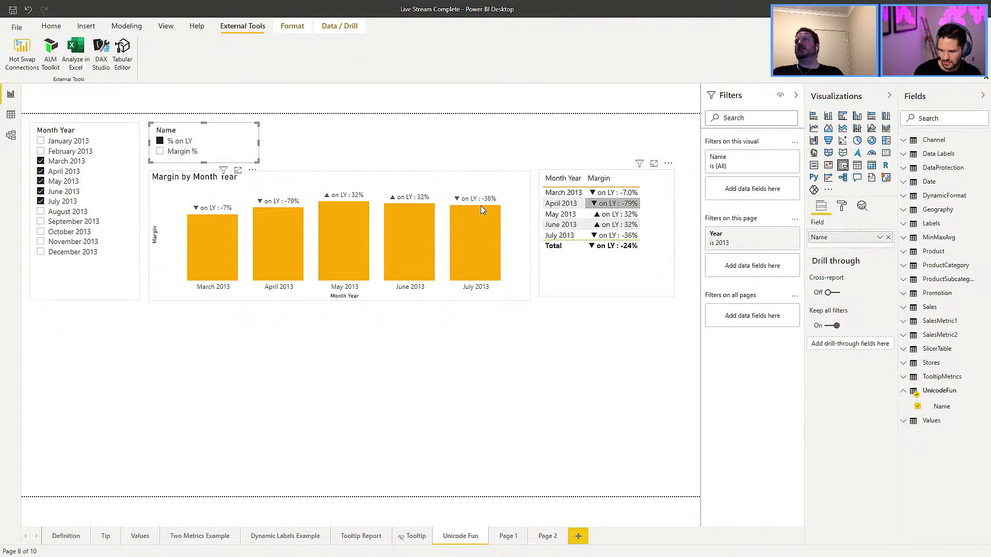
drag(228, 149, 625, 150)
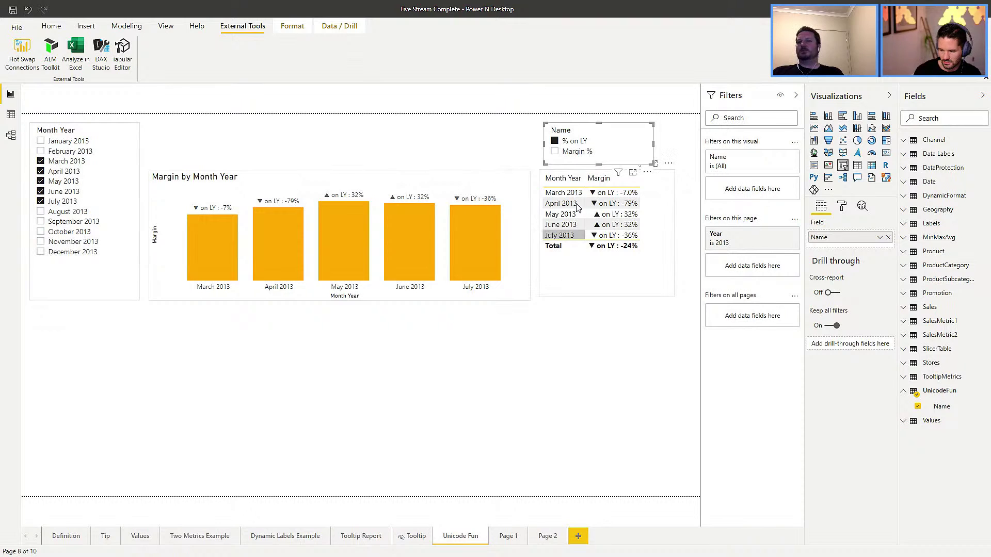
Compare the chart and table labels by clearing % on LY, choosing Margin %, and reselecting % on LY in the Name slicer.
click(561, 143)
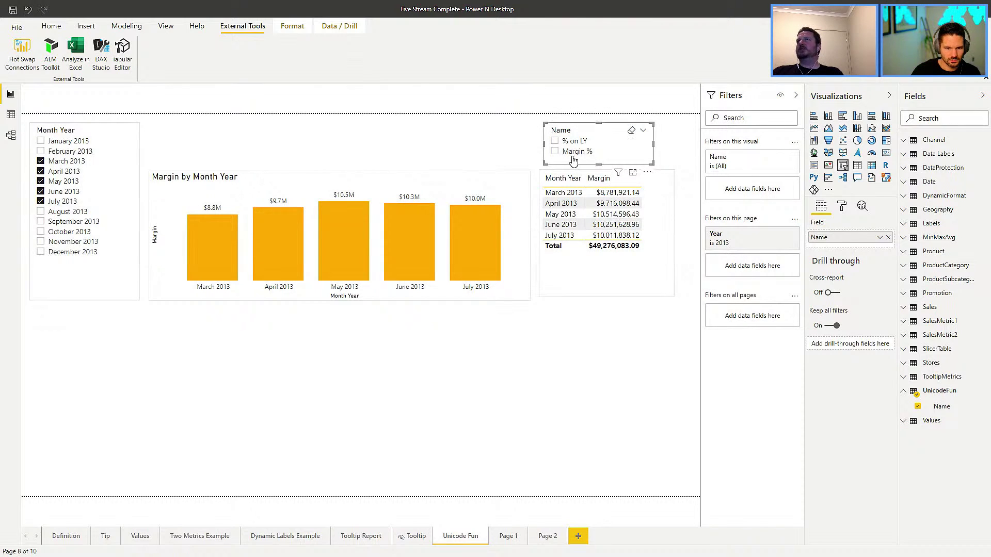
click(555, 156)
click(554, 147)
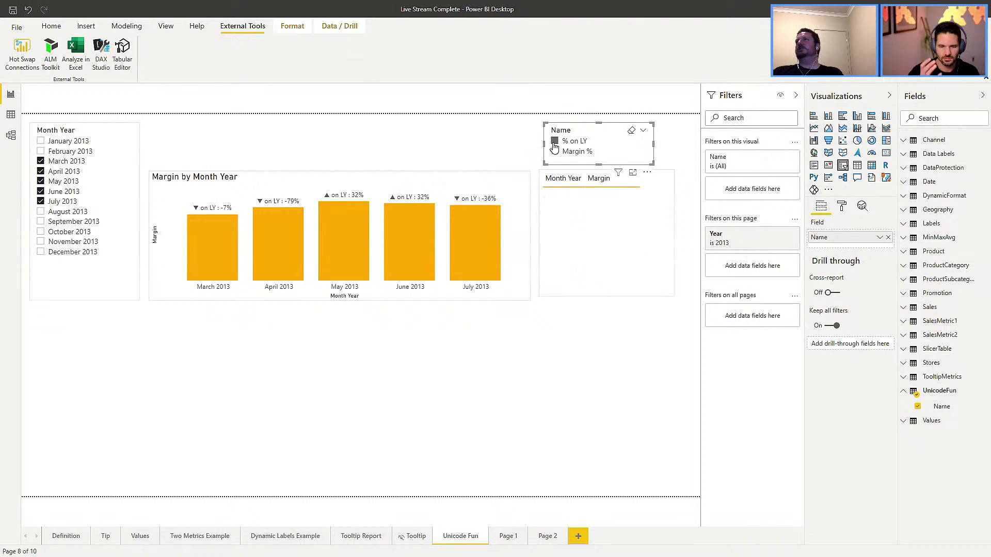